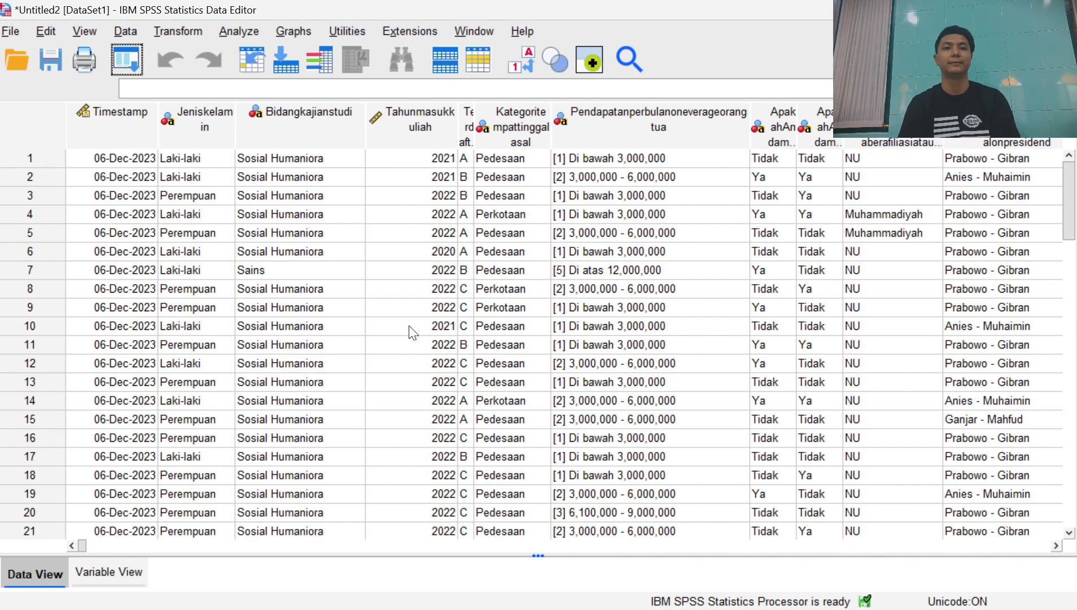
Start a Compute Variable operation with SI as the target variable name.
left_click(175, 31)
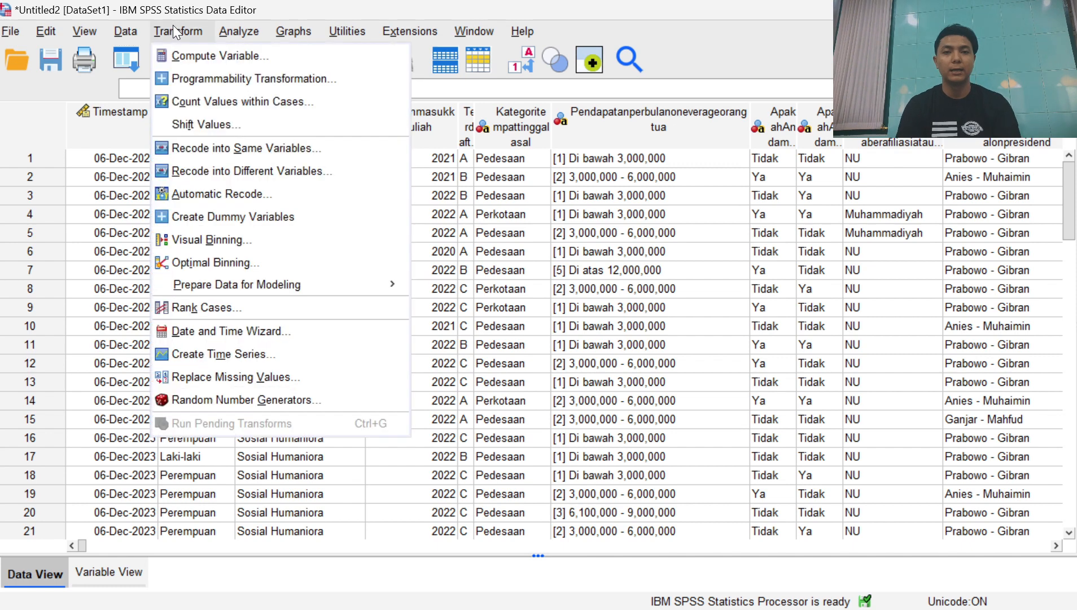
left_click(184, 55)
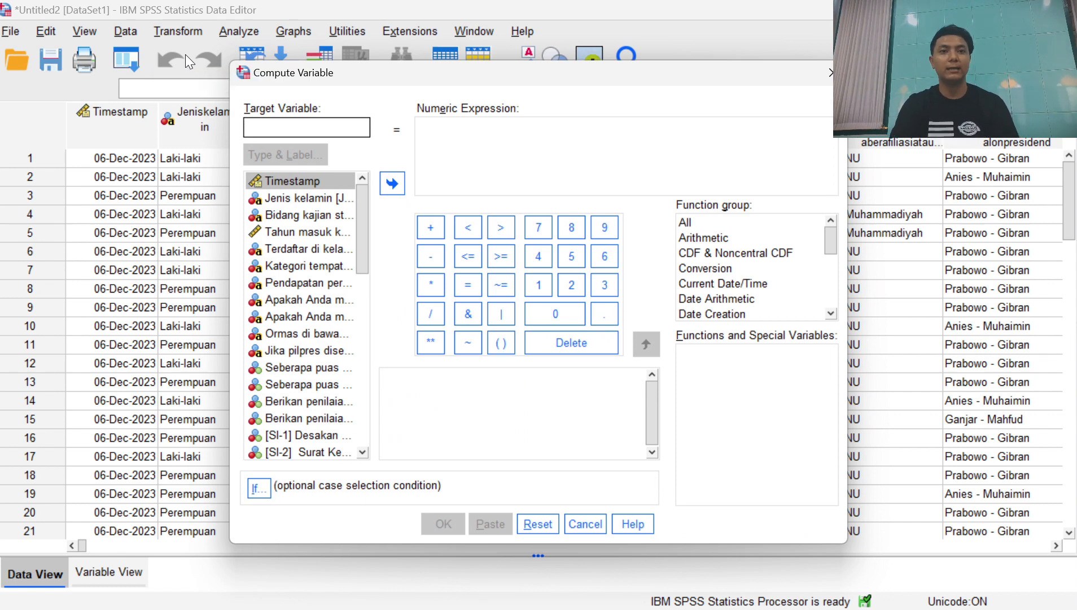
type("SI")
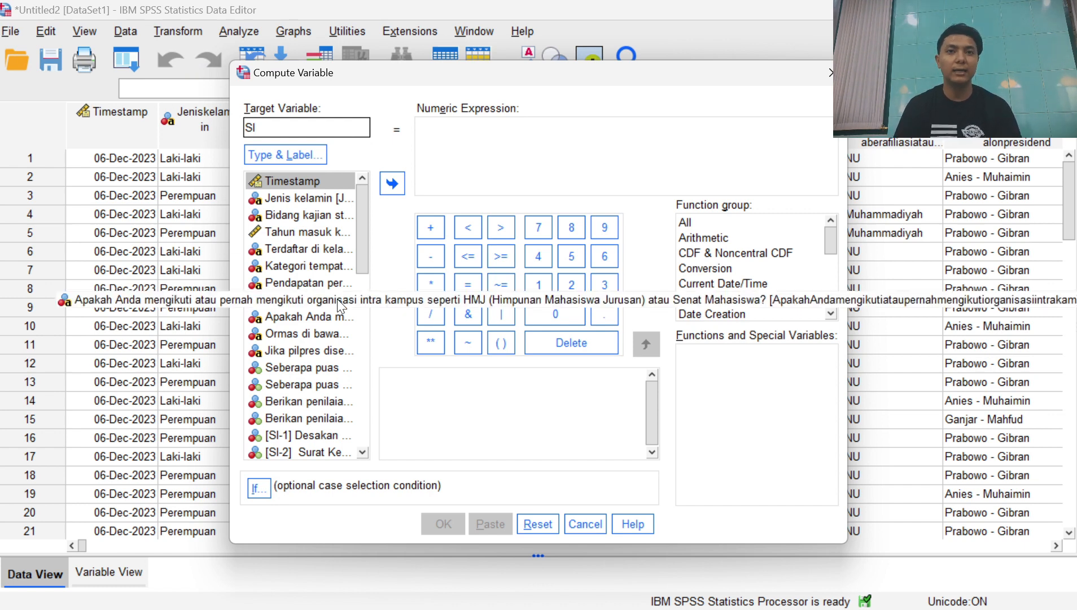
scroll(303, 283, "down", 1)
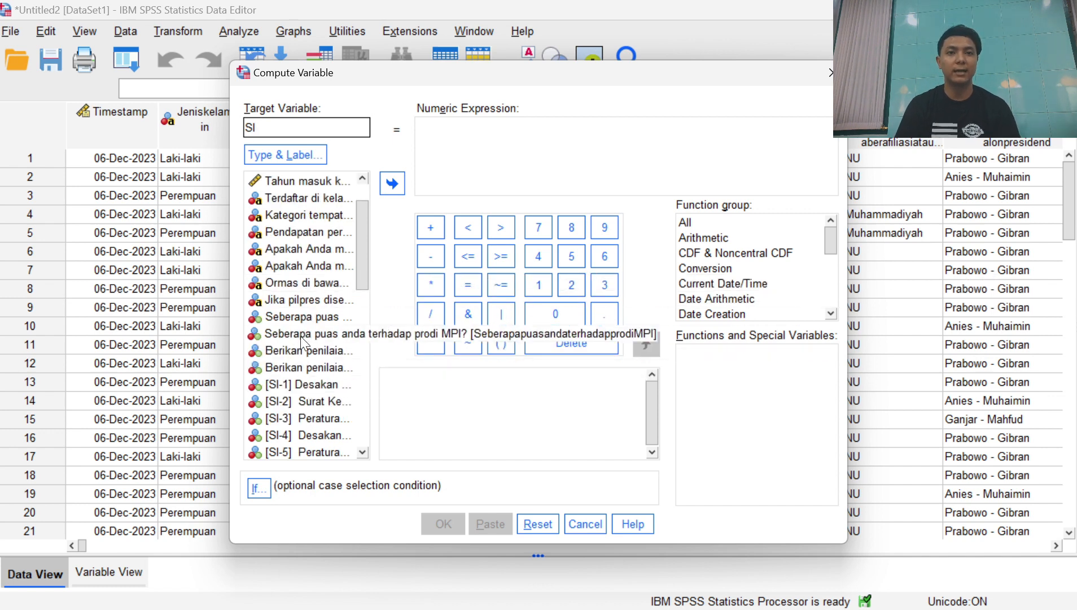
scroll(301, 335, "down", 2)
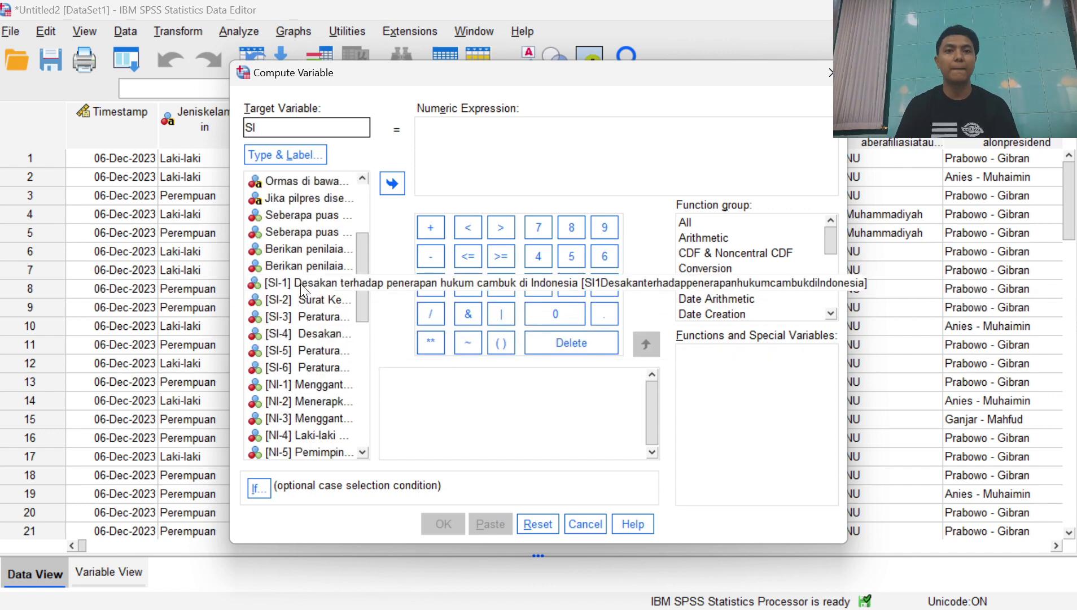
left_click(398, 183)
key("BackSpace")
key("BackSpace")
key("BackSpace")
key("BackSpace")
key("BackSpace")
key("BackSpace")
key("BackSpace")
key("BackSpace")
key("BackSpace")
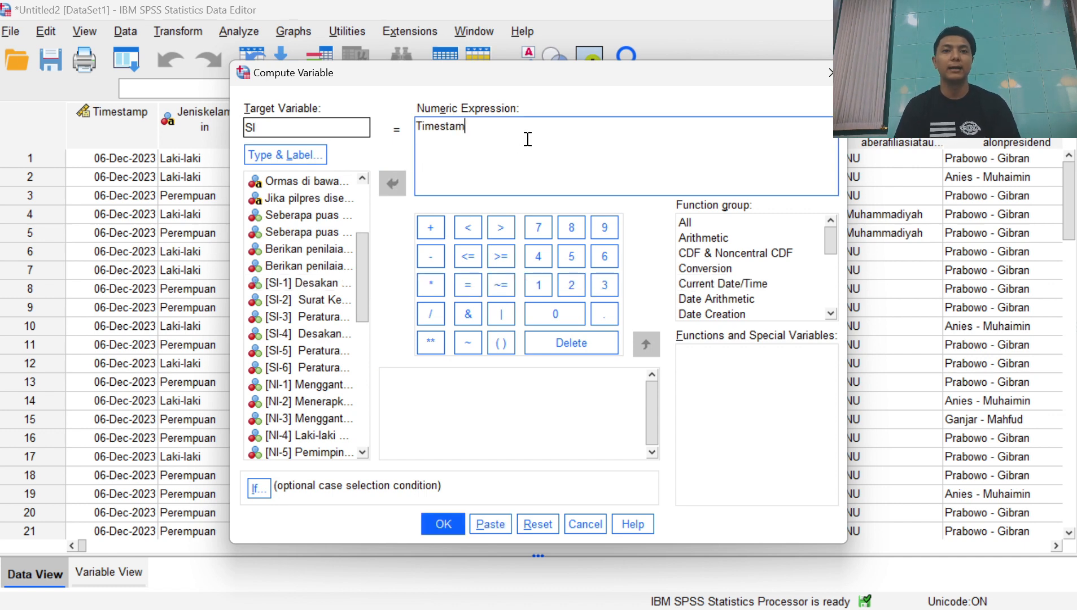
Compute SI as the sum of the six questionnaire items SI-1 through SI-6.
double_click(318, 280)
left_click(428, 228)
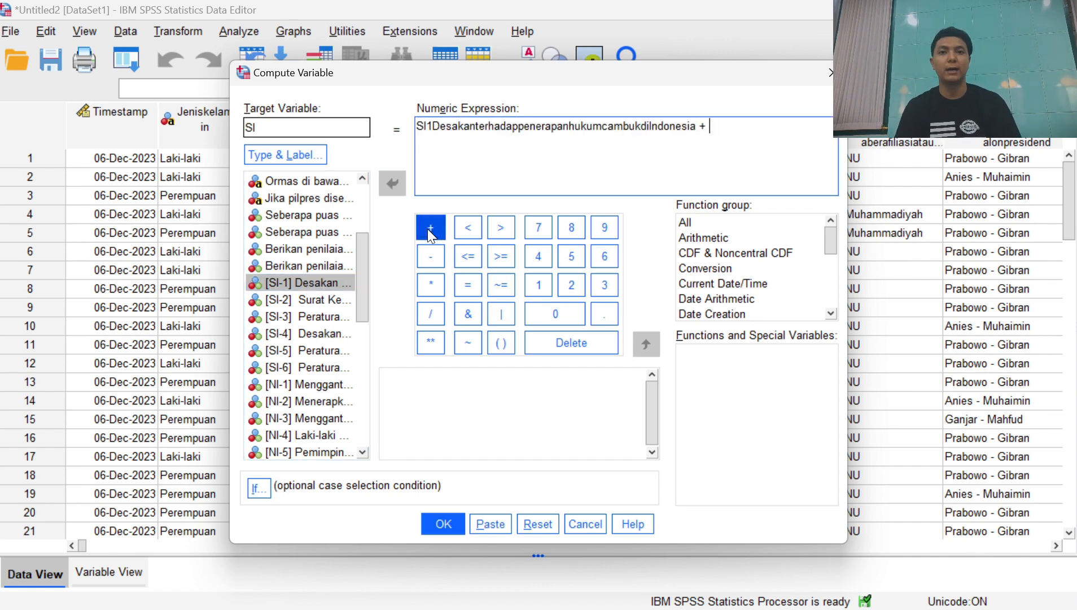
double_click(305, 299)
left_click(432, 228)
double_click(305, 316)
left_click(424, 225)
double_click(271, 332)
left_click(430, 225)
double_click(316, 351)
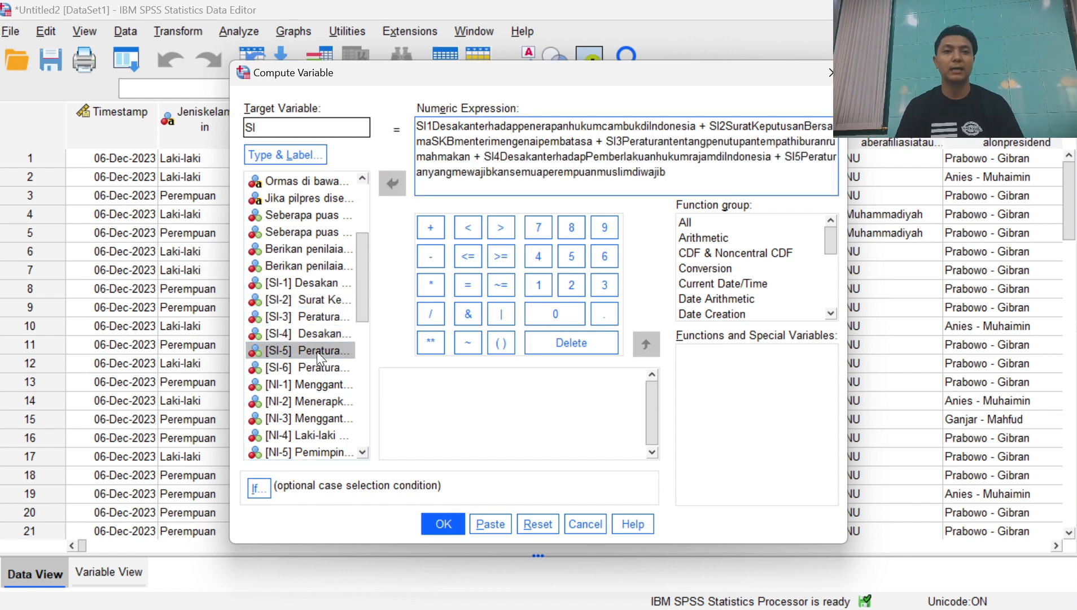
left_click(430, 227)
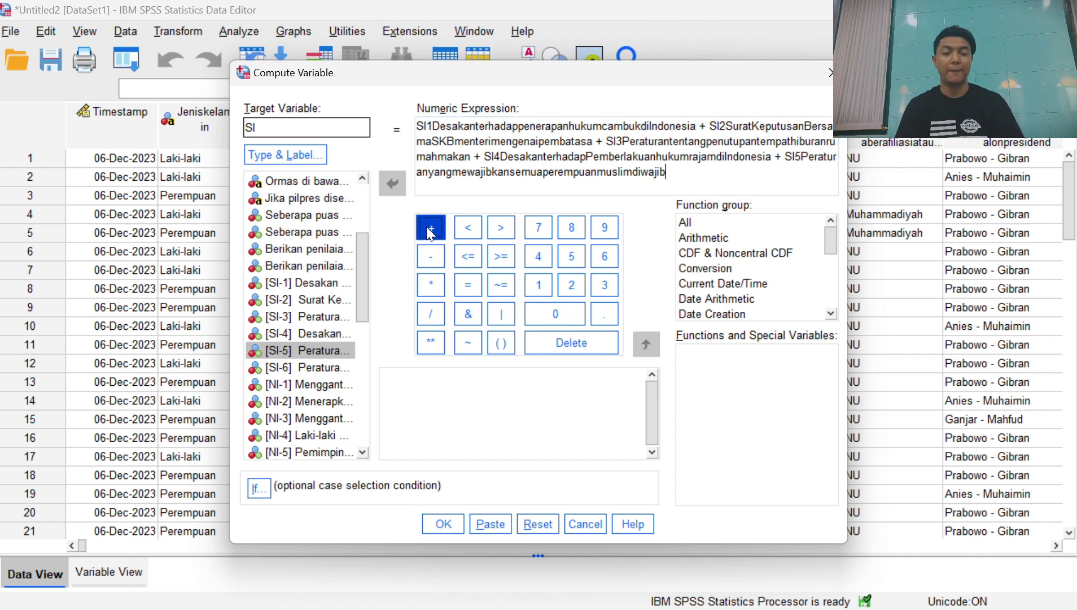
double_click(291, 370)
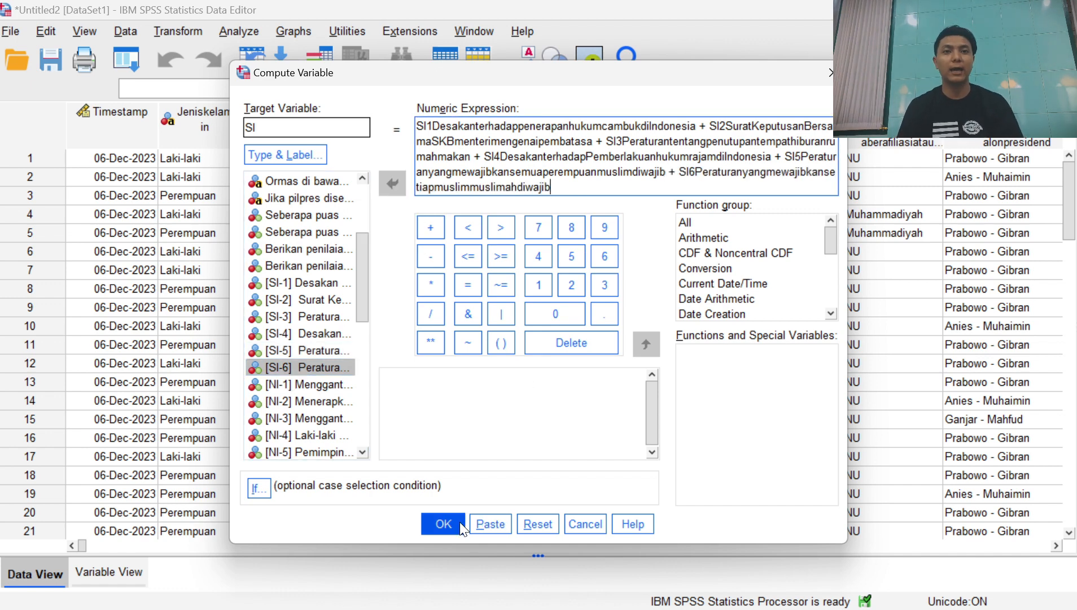
left_click(444, 523)
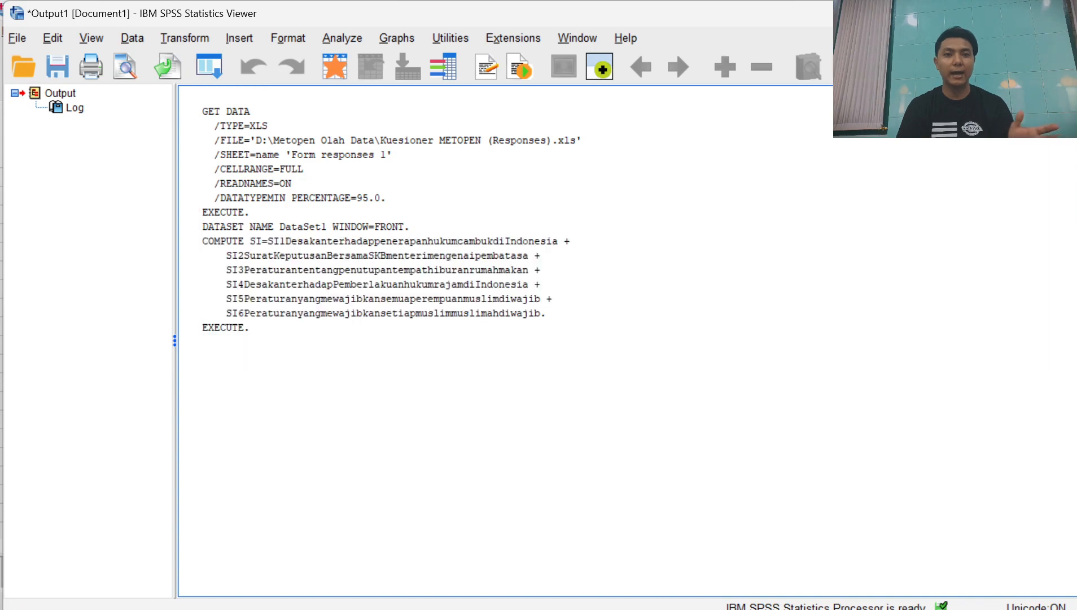
Return to the dataset and examine the computed scores in the SI column after the last questionnaire item.
key("alt+Tab")
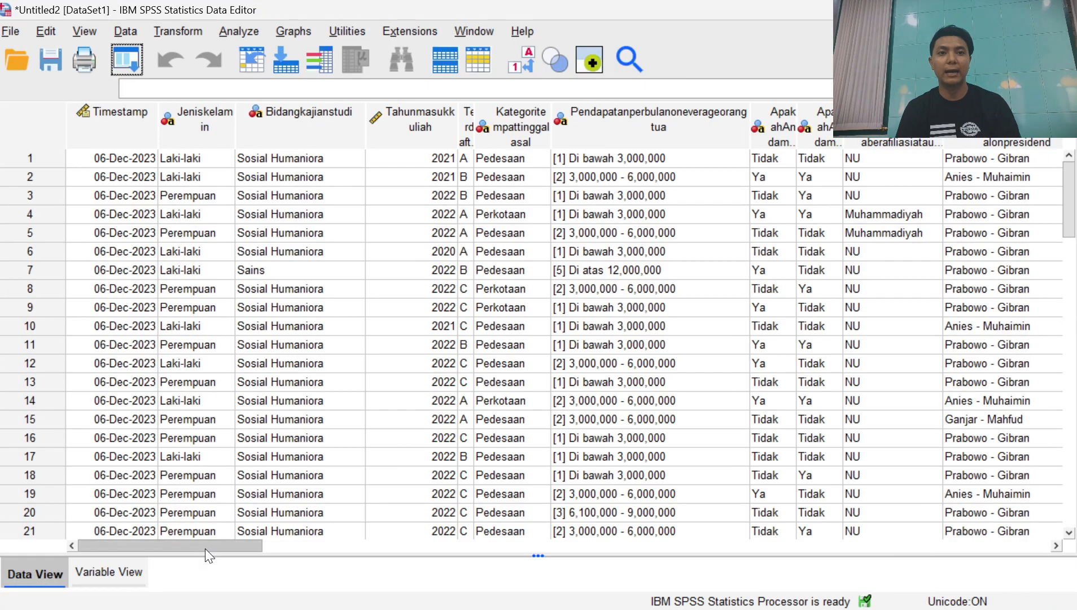
left_click_drag(206, 547, 941, 531)
left_click(689, 121)
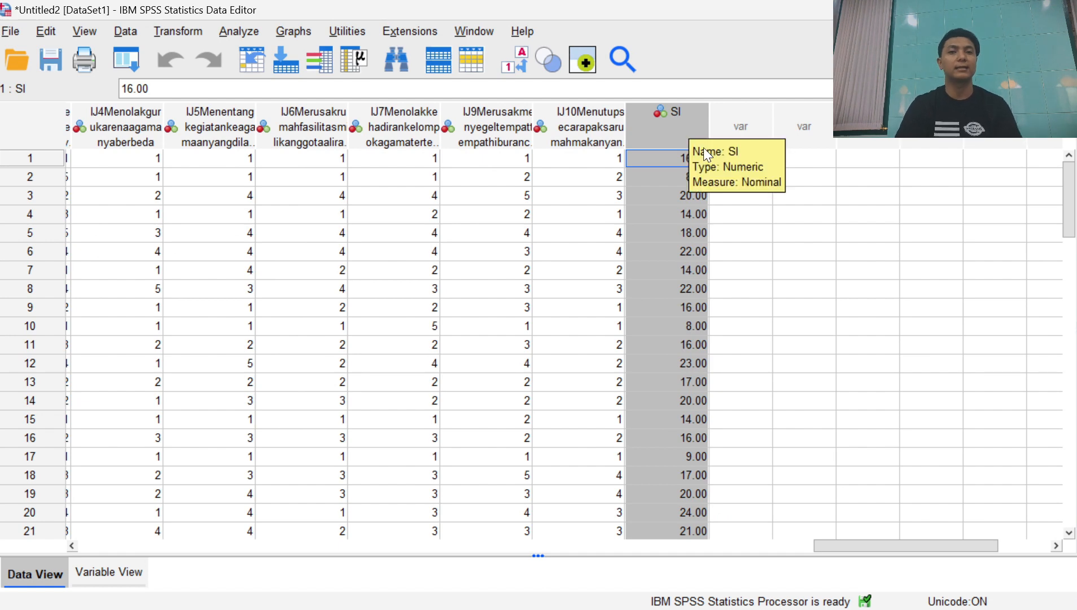
left_click(799, 269)
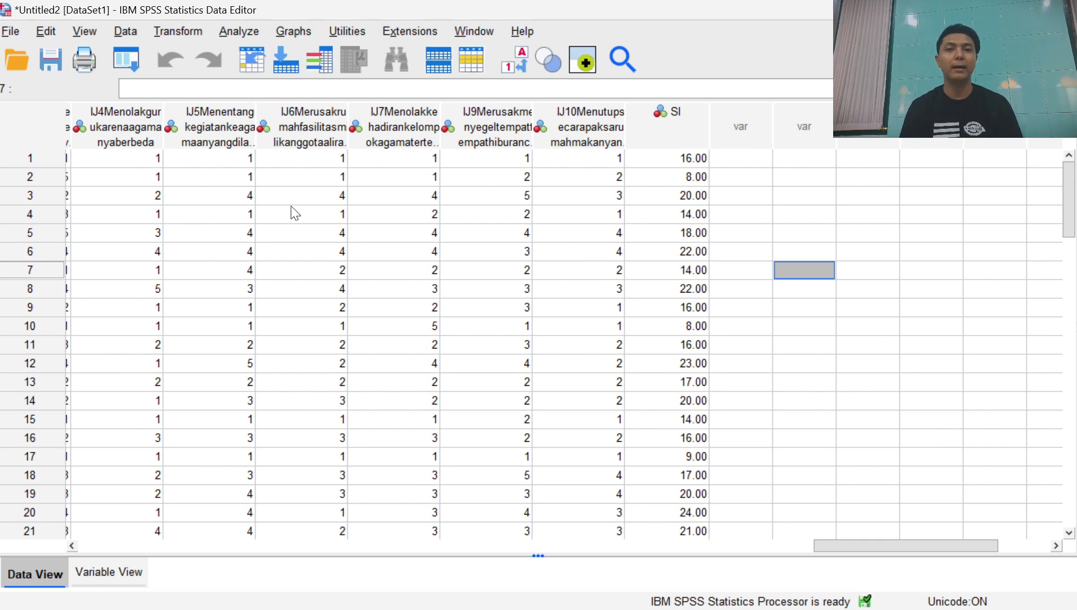
left_click(692, 118)
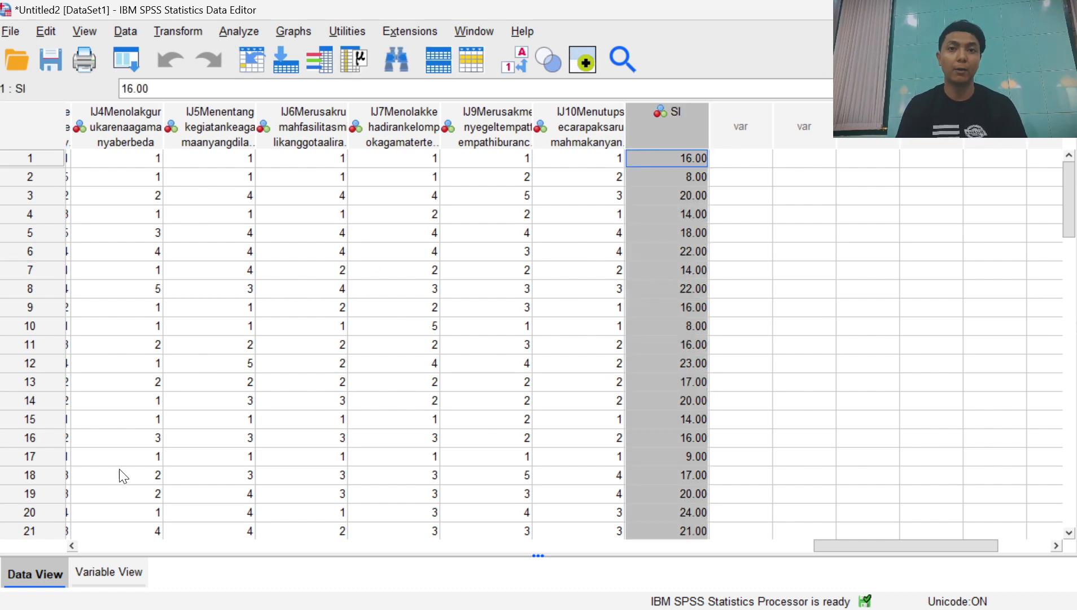
Label the SI variable "Penegakan Sharia Islam" in the variable definitions.
left_click(118, 572)
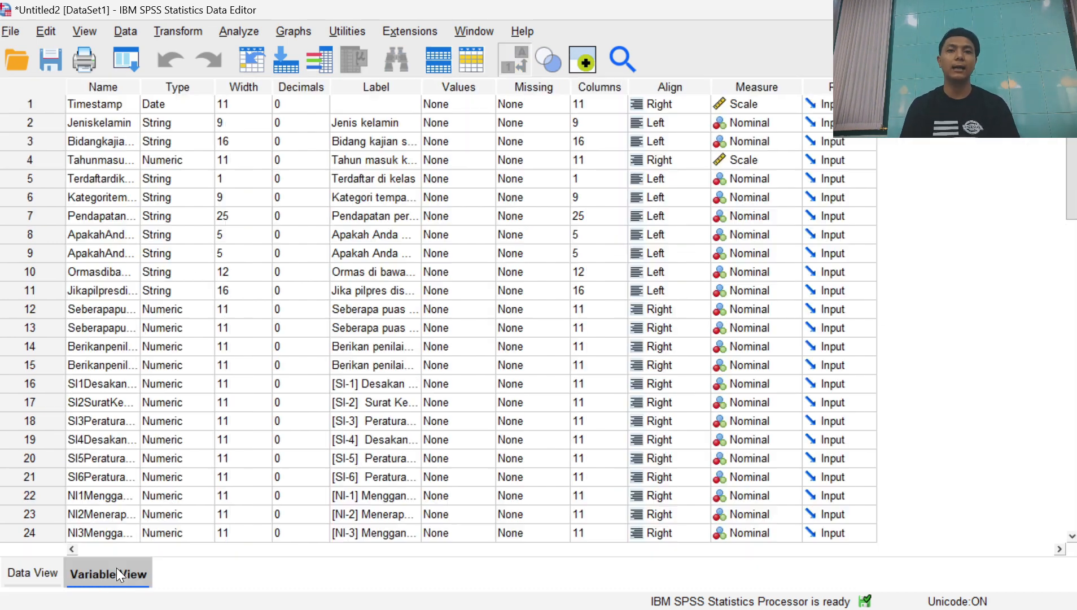
scroll(402, 453, "down", 6)
scroll(305, 466, "down", 6)
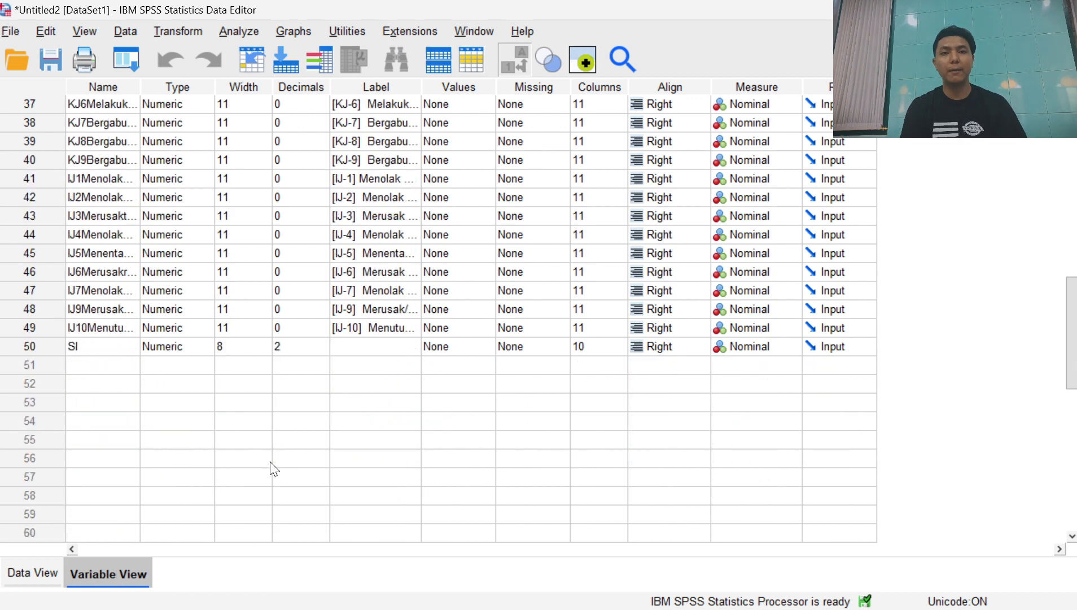
left_click(53, 351)
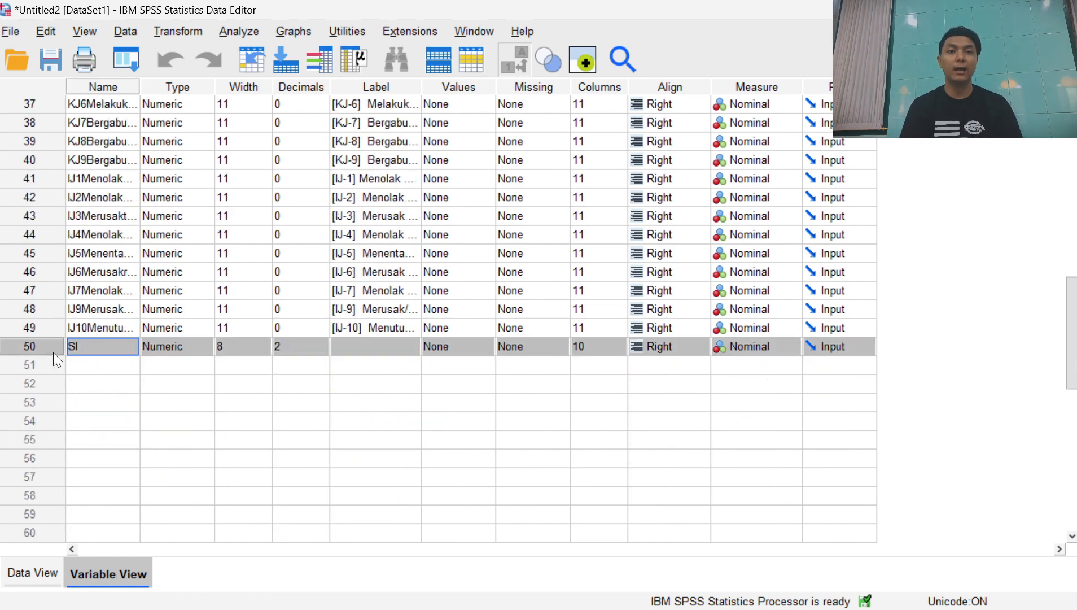
left_click(367, 351)
left_click(369, 351)
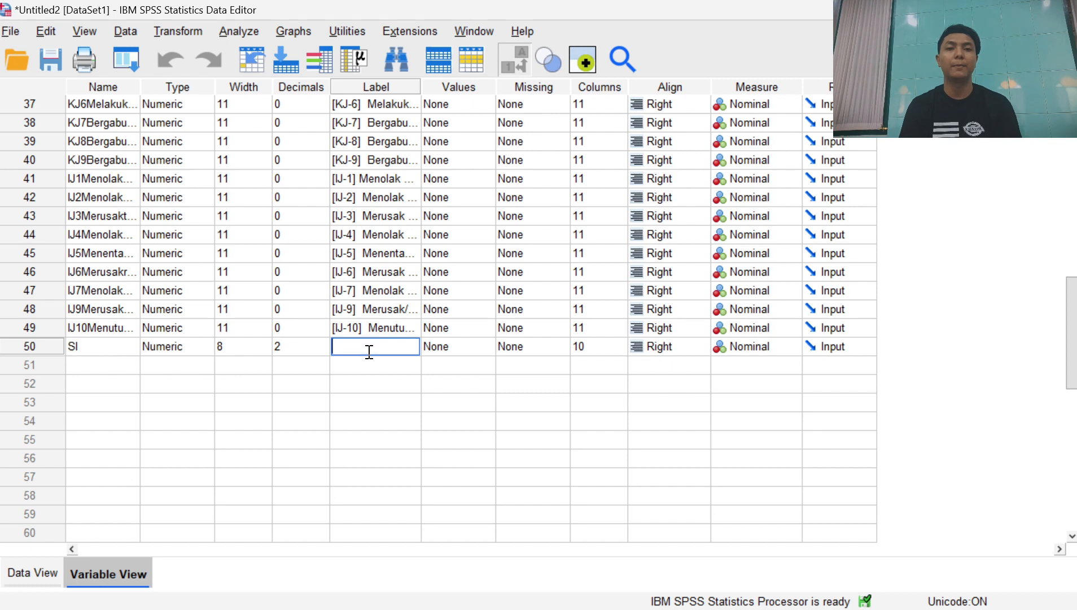
type("Penegak")
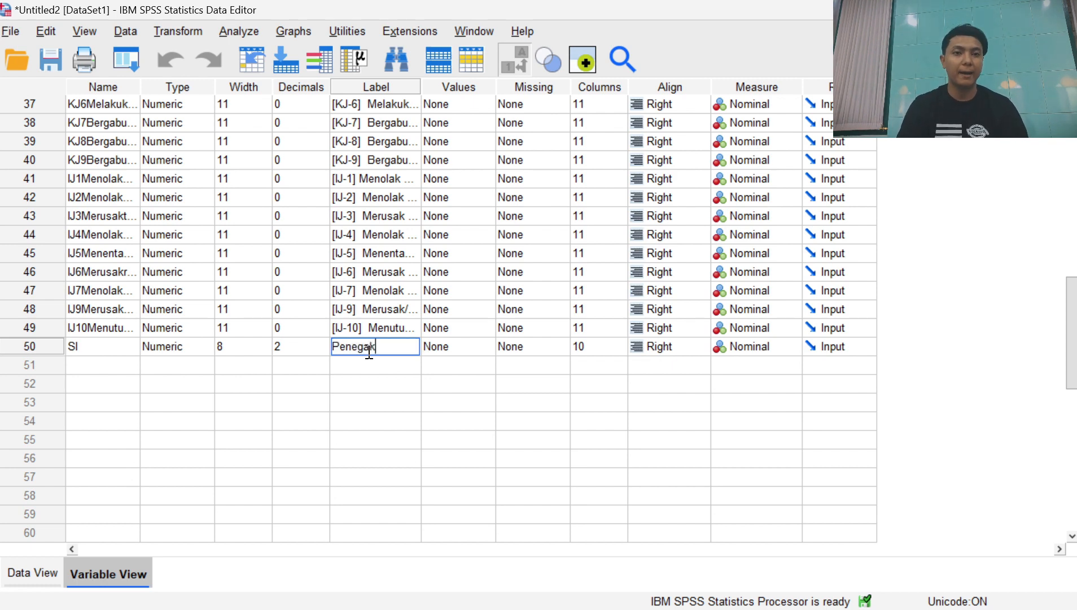
type("an Sharia I")
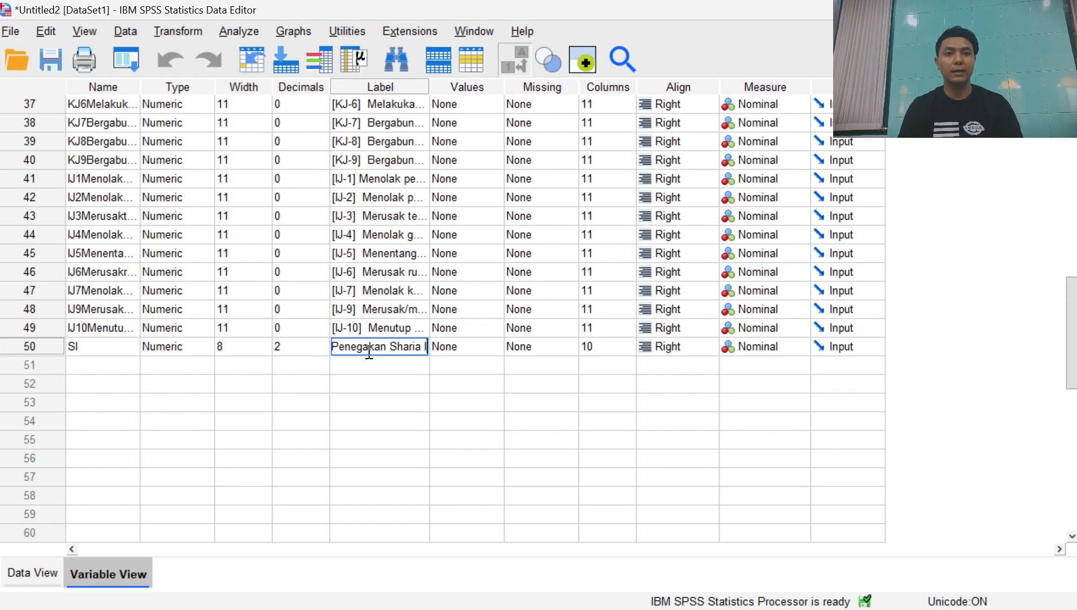
type("slam")
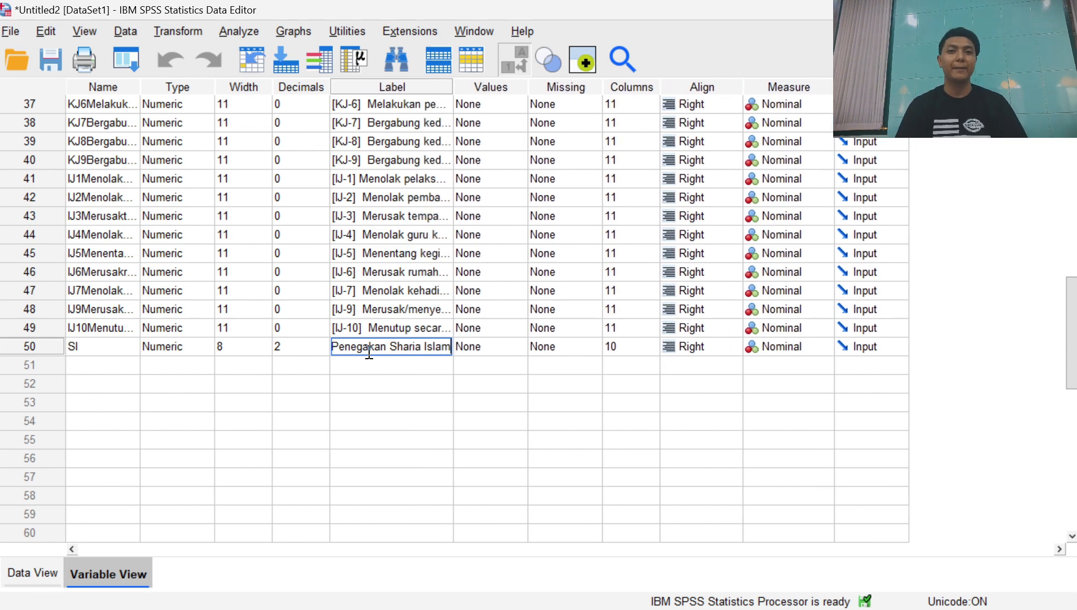
key("Return")
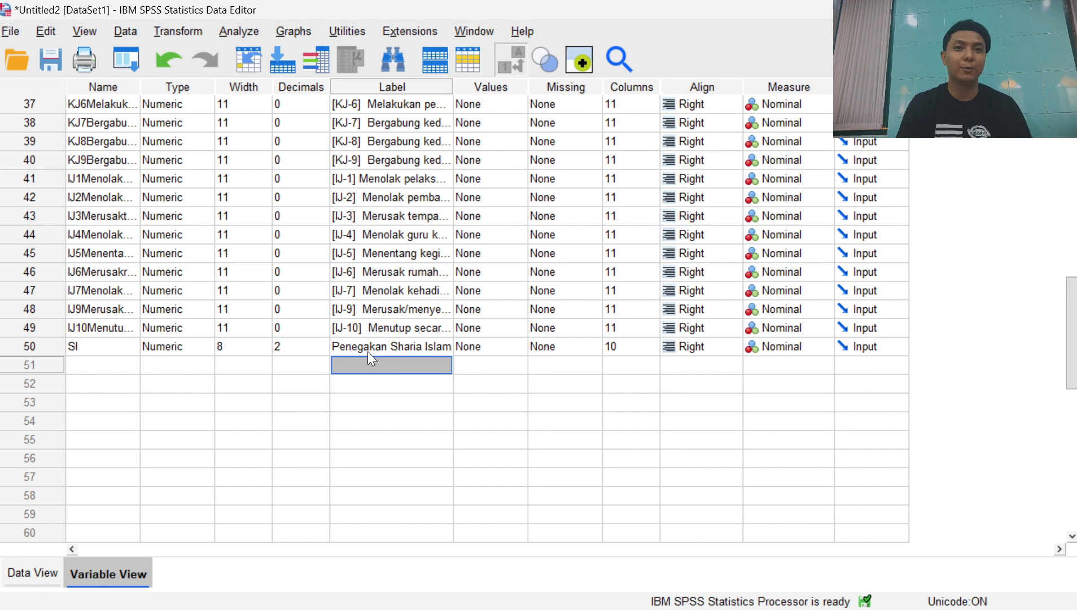
Set up a Descriptives analysis with Penegakan Sharia Islam as its only variable.
left_click(25, 347)
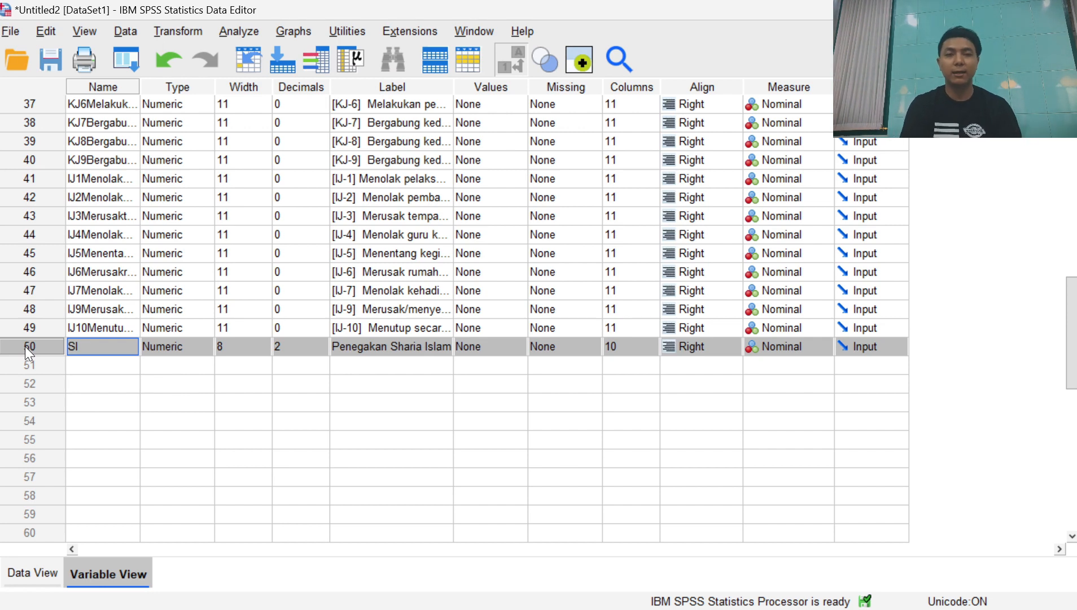
left_click(254, 30)
mouse_move(287, 93)
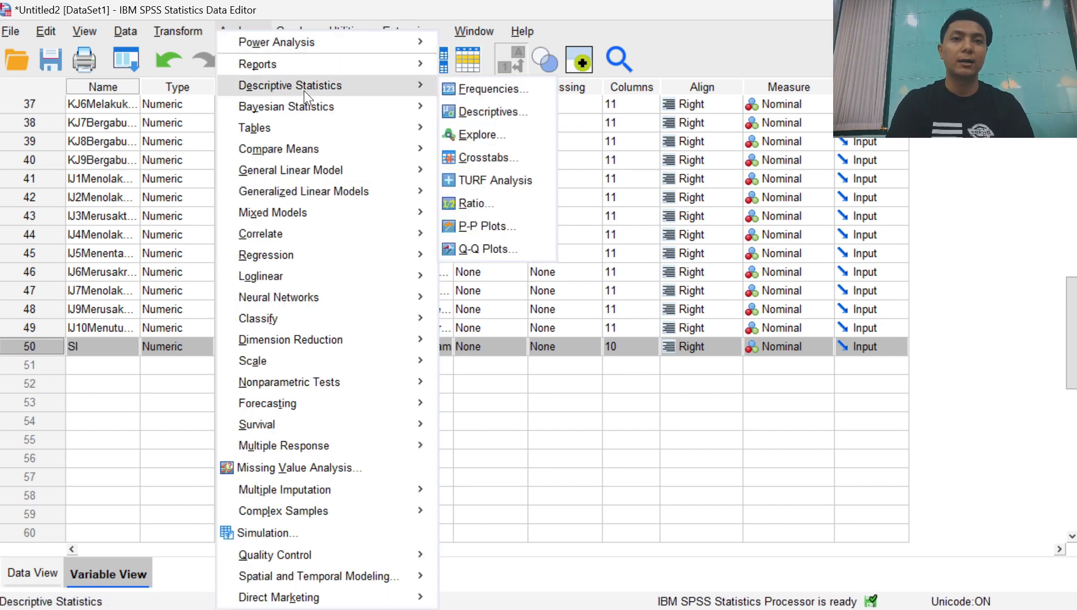
left_click(479, 107)
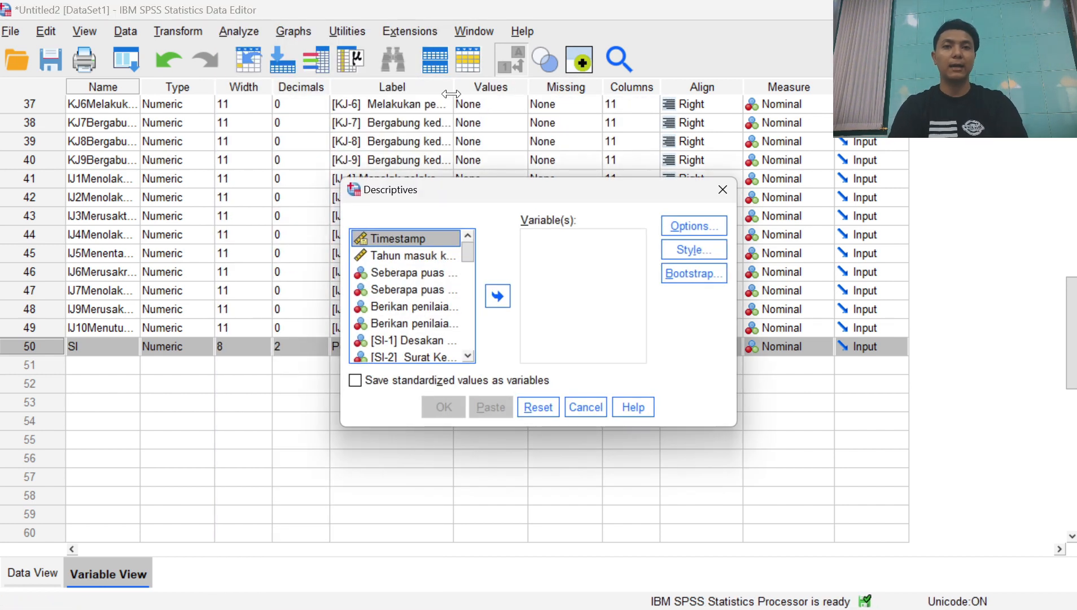
left_click_drag(468, 254, 470, 350)
left_click(429, 359)
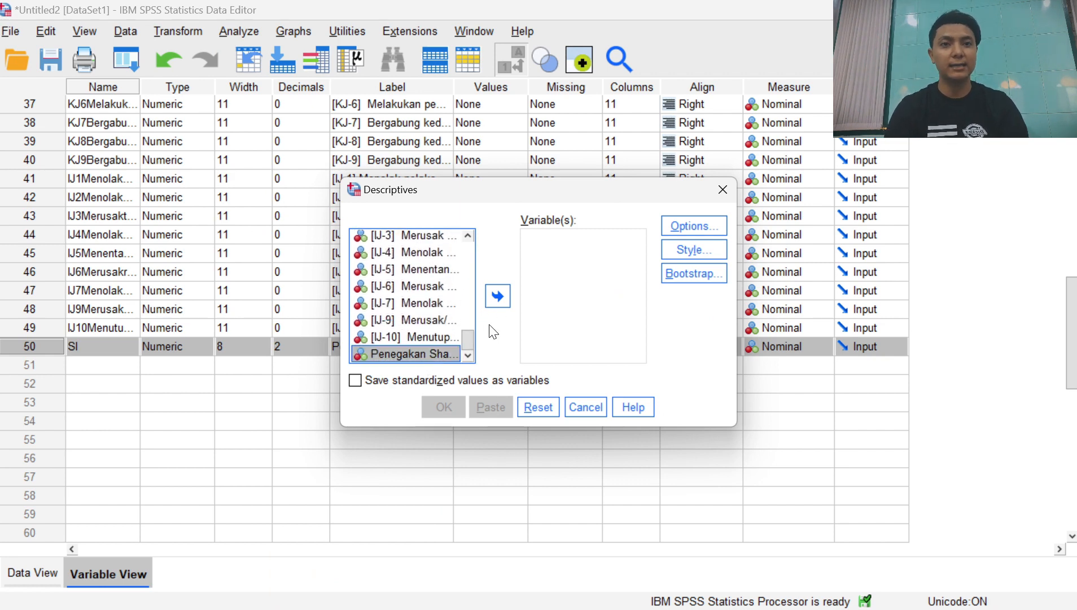
left_click(499, 294)
Run the descriptive analysis with mean, standard deviation, minimum and maximum, displayed in variable list order.
left_click(672, 234)
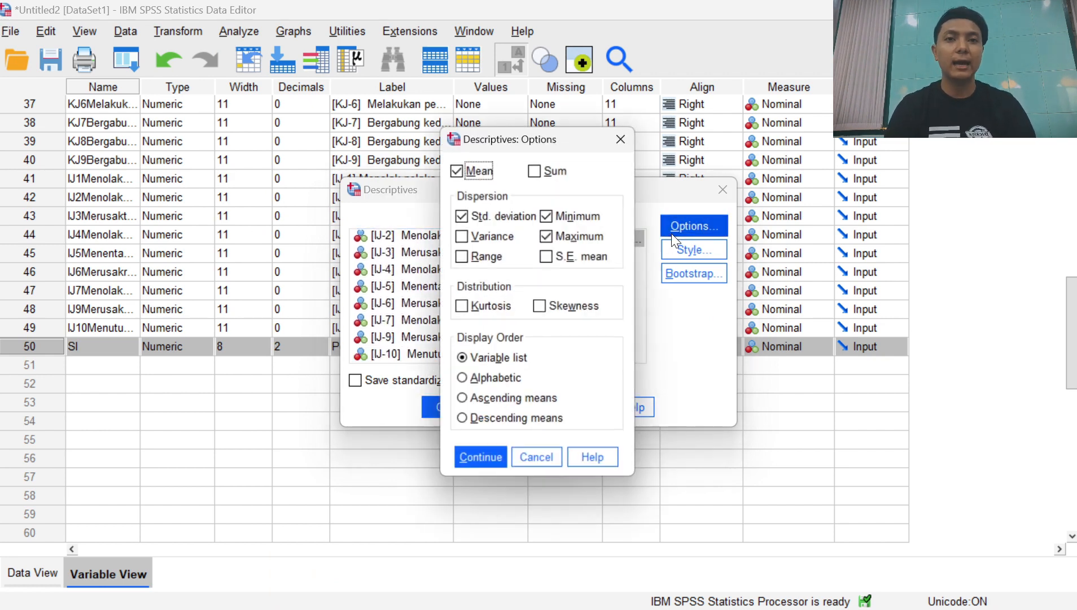
left_click(461, 172)
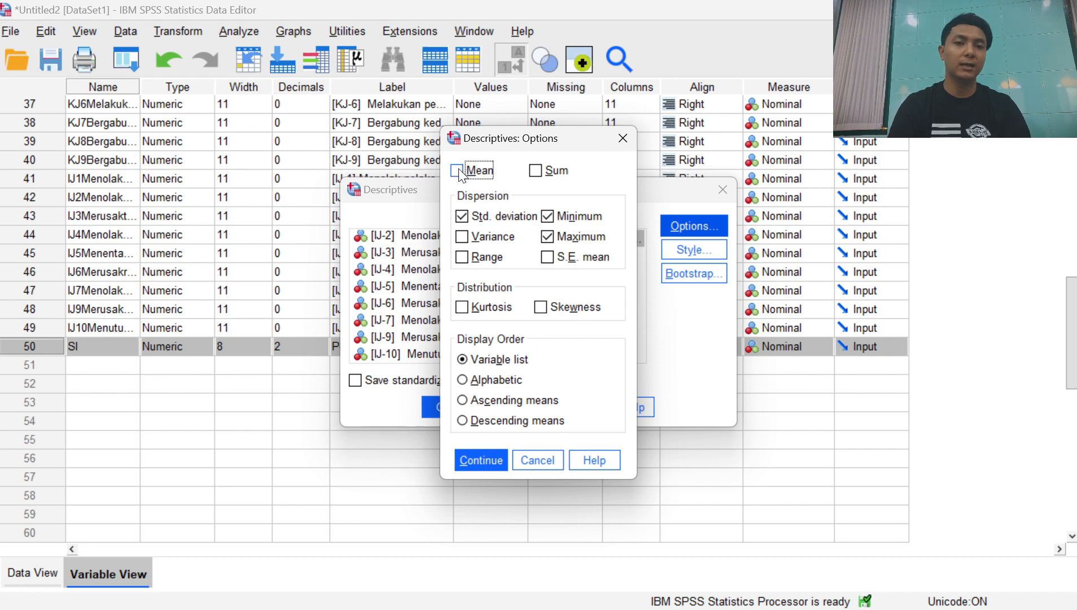
left_click(459, 171)
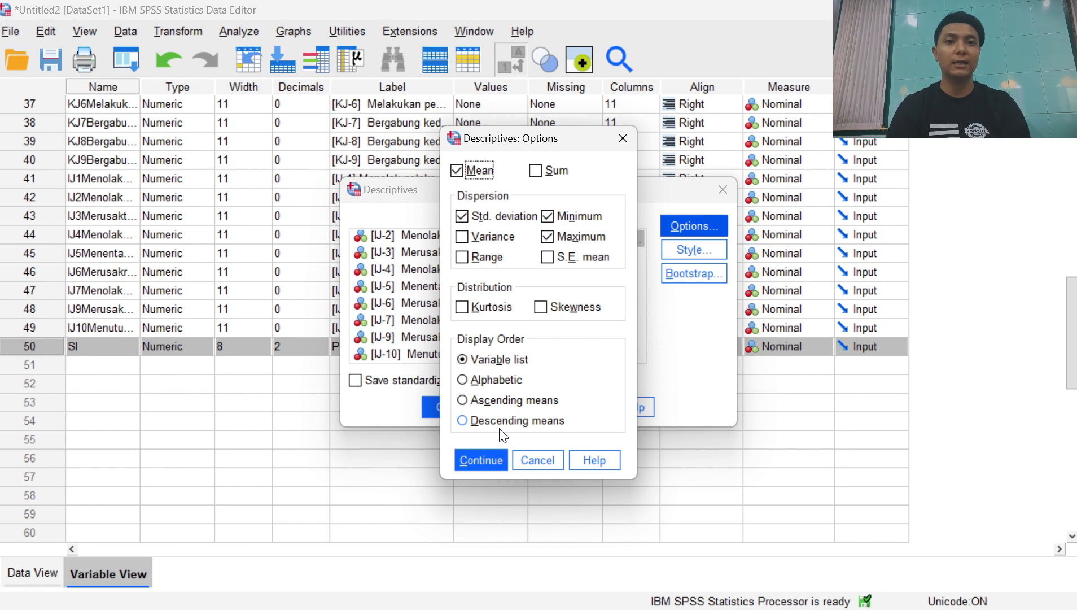
left_click(496, 459)
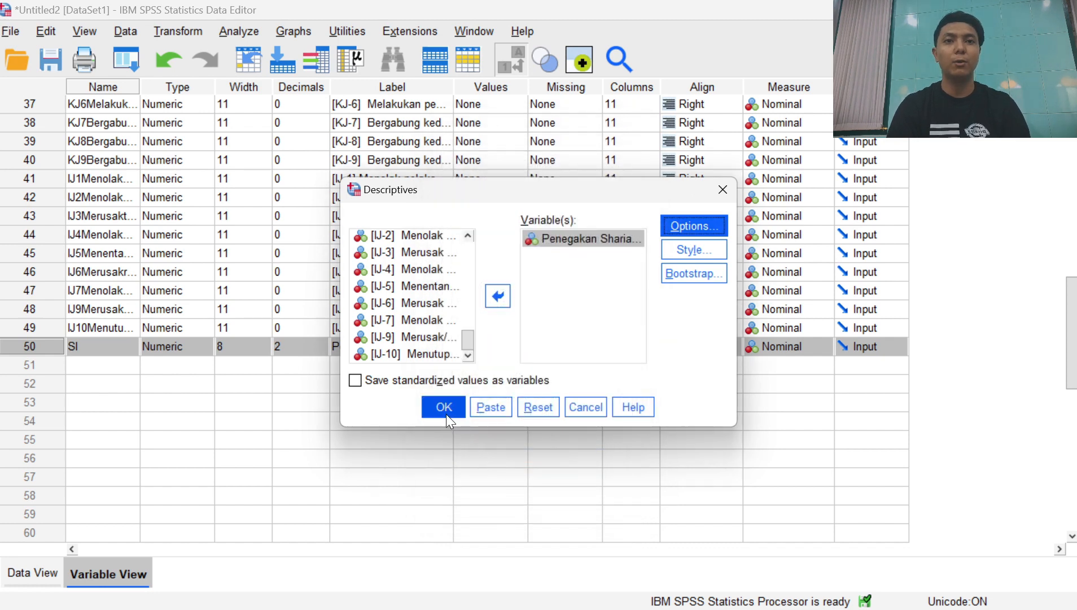
left_click(446, 414)
Examine the Descriptive Statistics table for Penegakan Sharia Islam in the output.
left_click(429, 510)
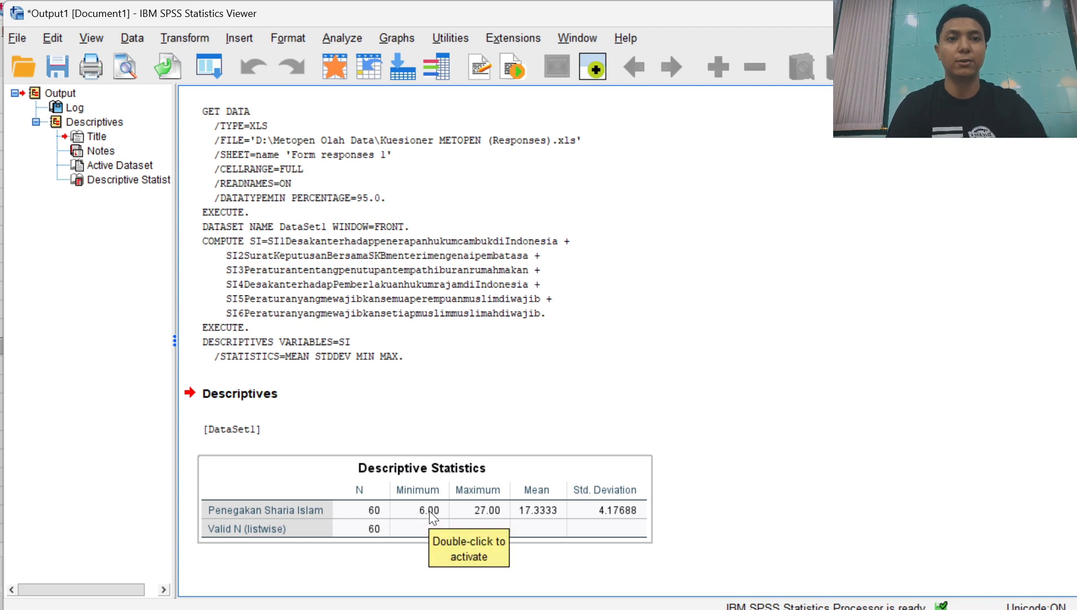
left_click(547, 422)
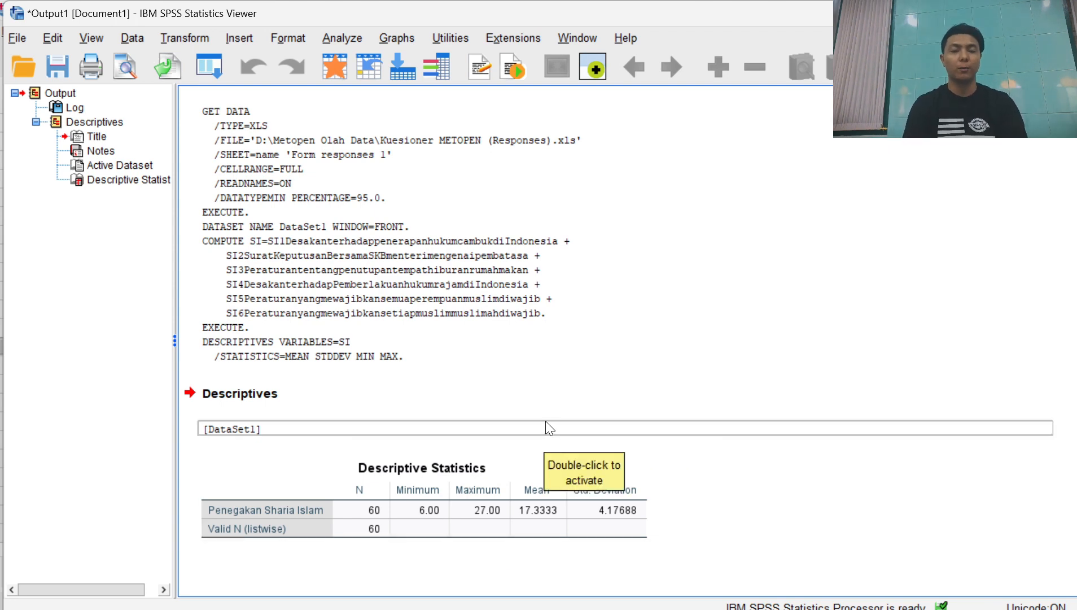
left_click(715, 499)
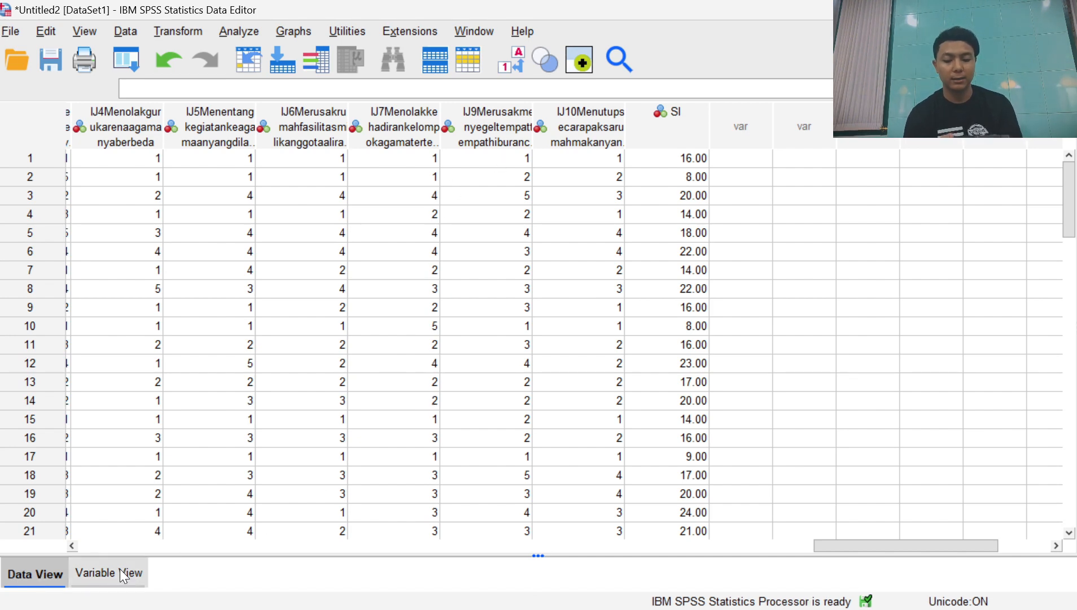
Set up a Recode into Different Variables with Penegakan Sharia Islam as the input variable.
left_click_drag(834, 545, 316, 584)
left_click(173, 27)
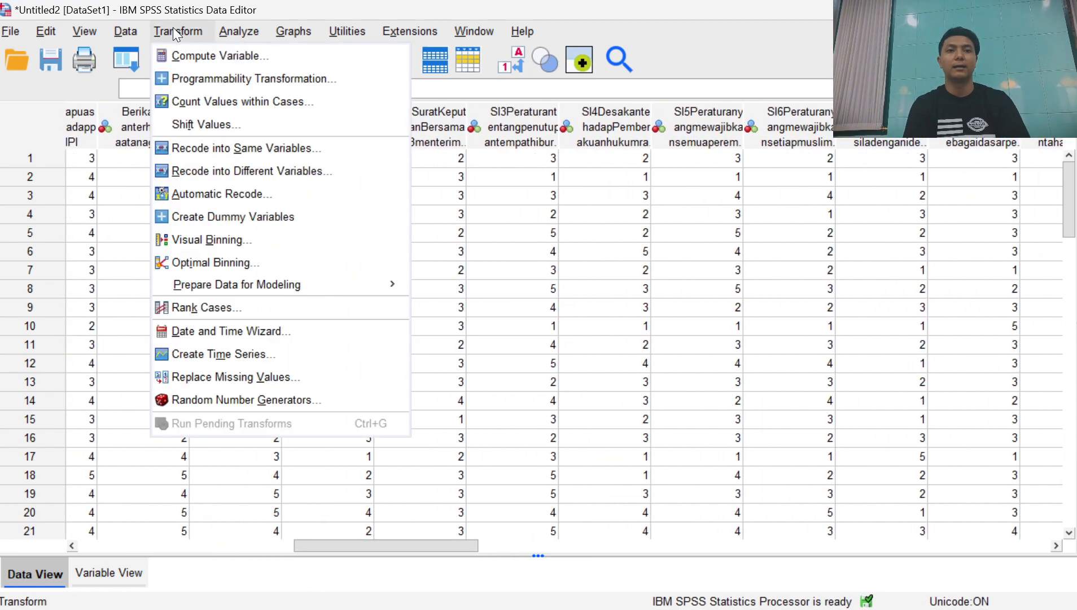
left_click(266, 168)
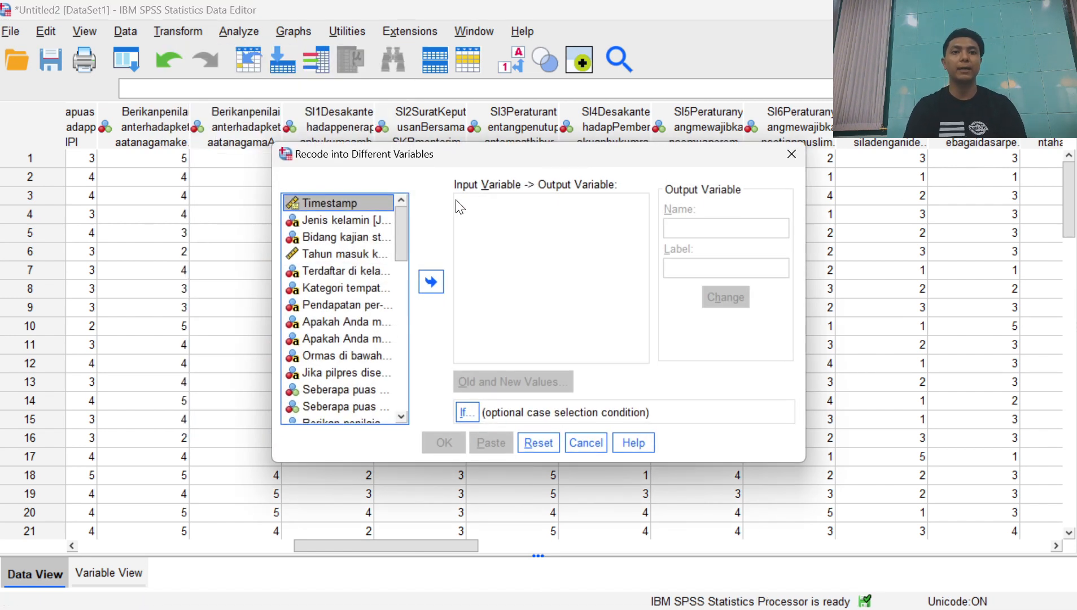
left_click_drag(401, 248, 397, 405)
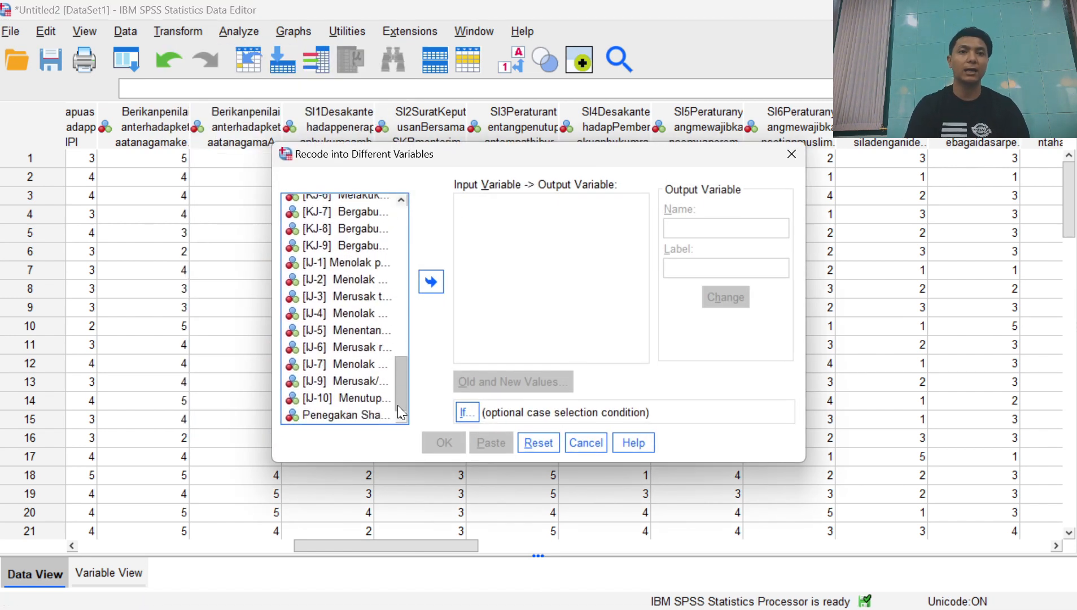
left_click(376, 413)
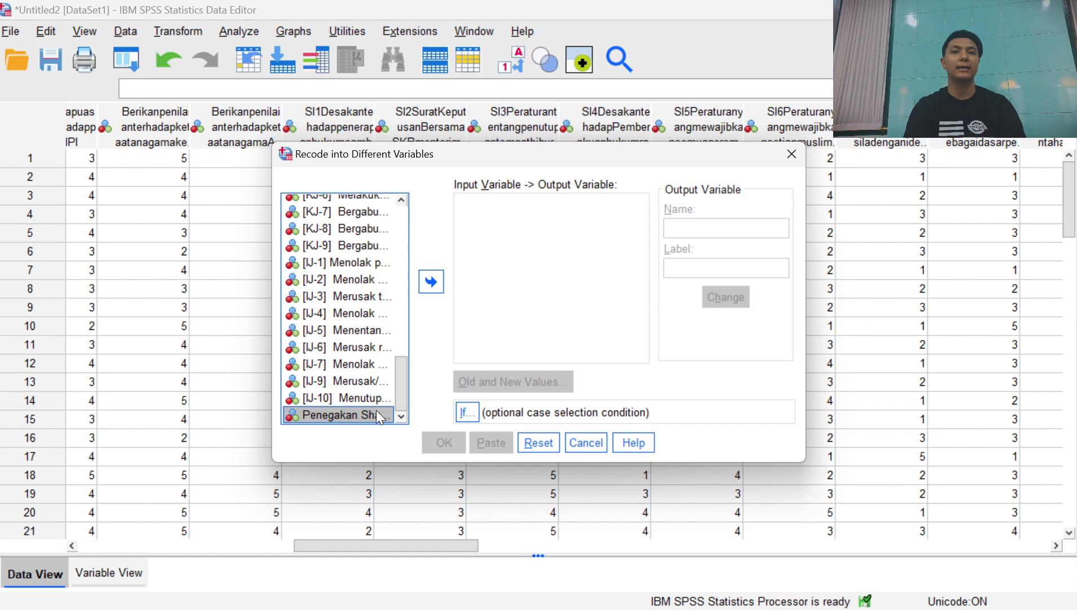
left_click(435, 282)
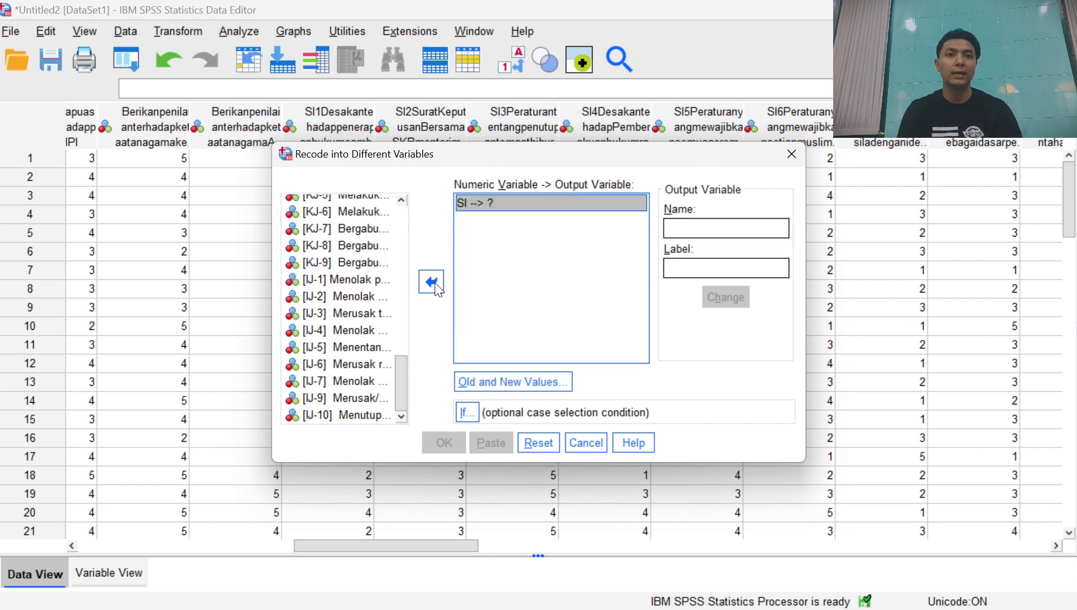
Name the recode's output variable Kat_SI with the label "Kategori Sharia Islam" and apply it to SI.
left_click(685, 231)
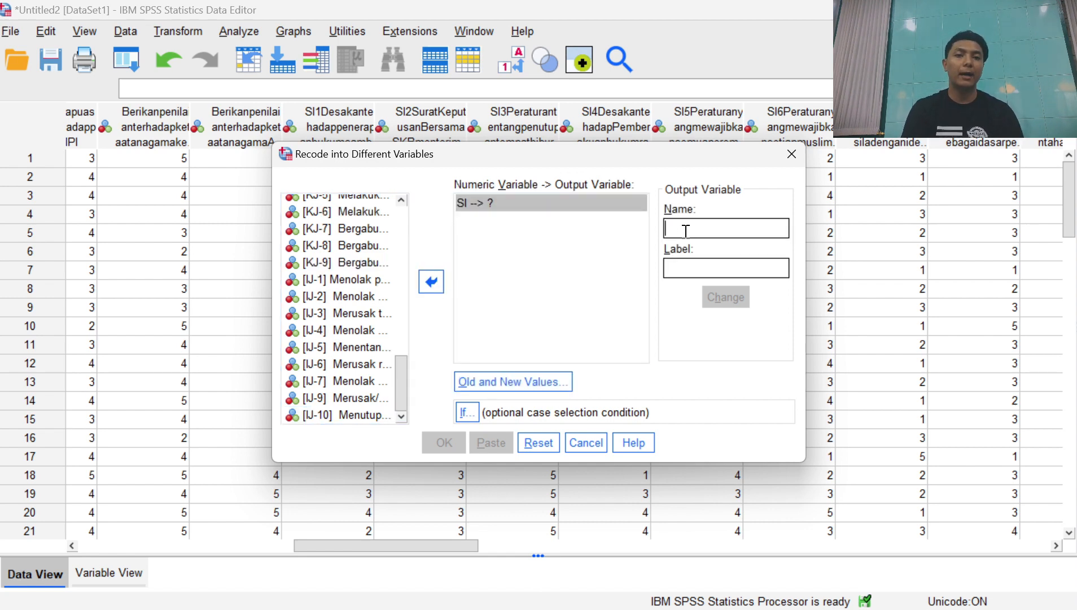
type("Kat_")
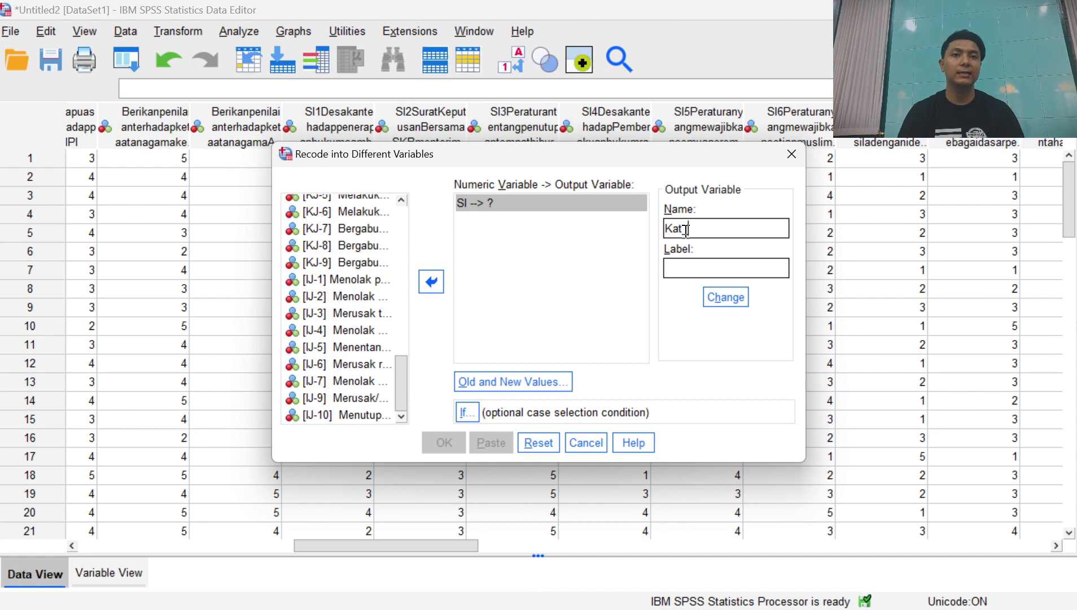
type("SI")
key("Tab")
type("Kategori")
type("Sharia Islam")
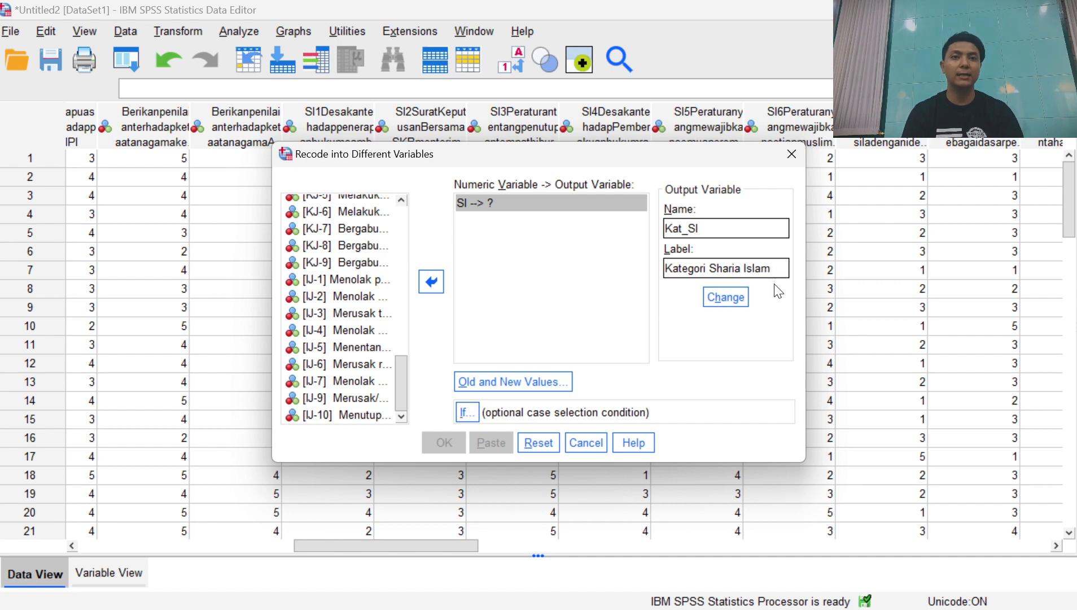
left_click(749, 298)
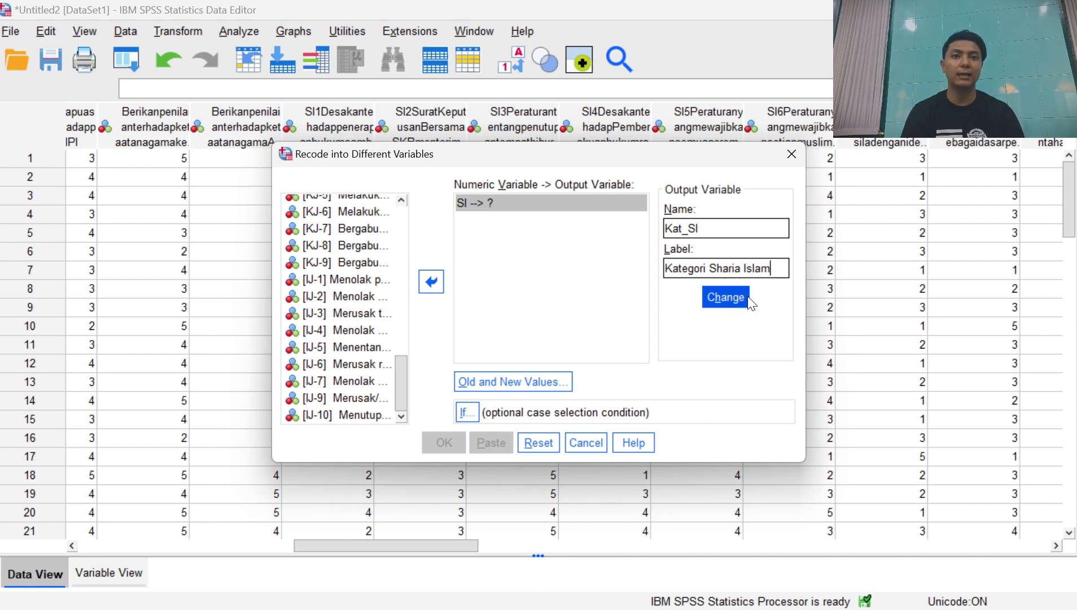
Add a recode rule that maps the old value range 6 through 17 to new value 1.
left_click(523, 380)
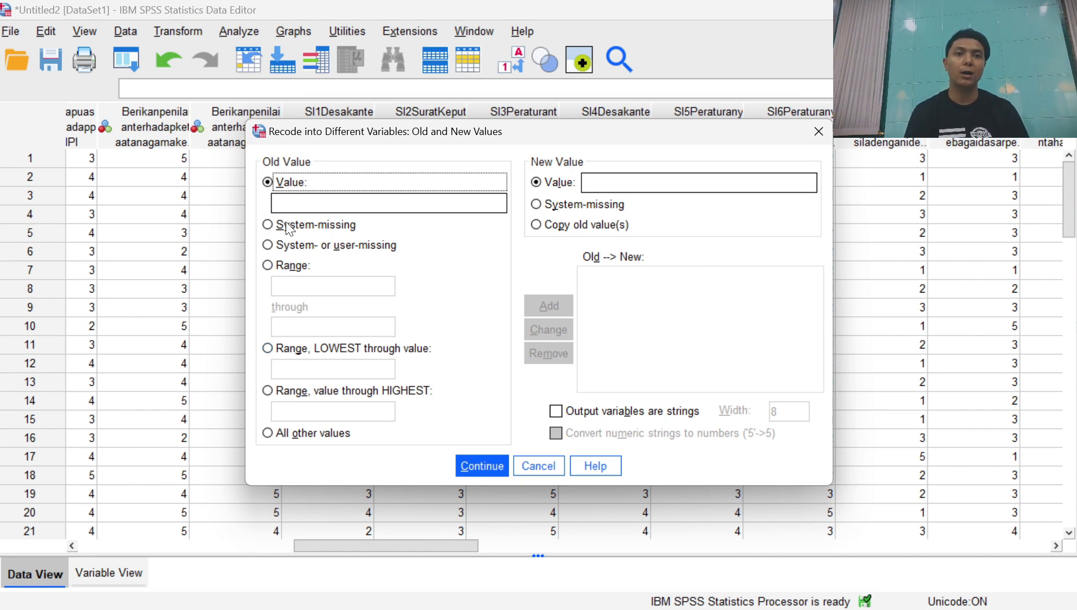
left_click(268, 268)
left_click(308, 284)
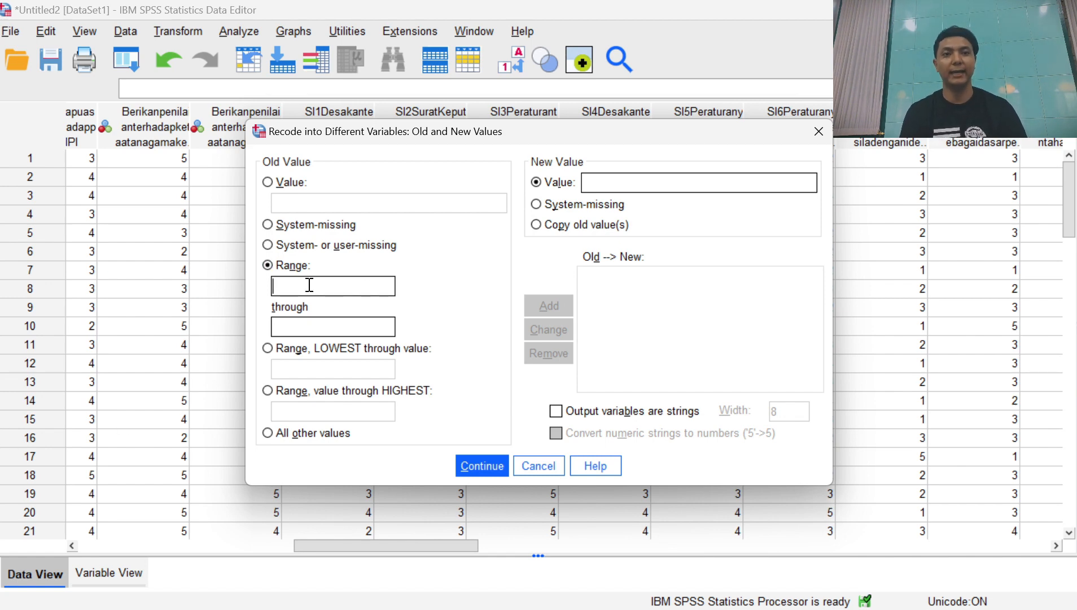
type("6")
key("Tab")
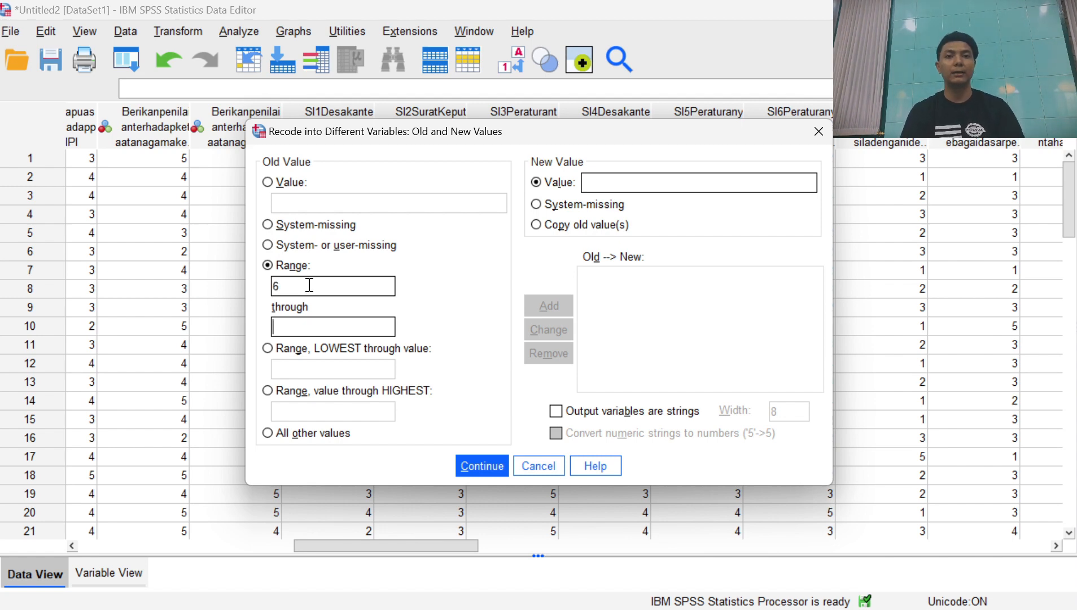
type("17")
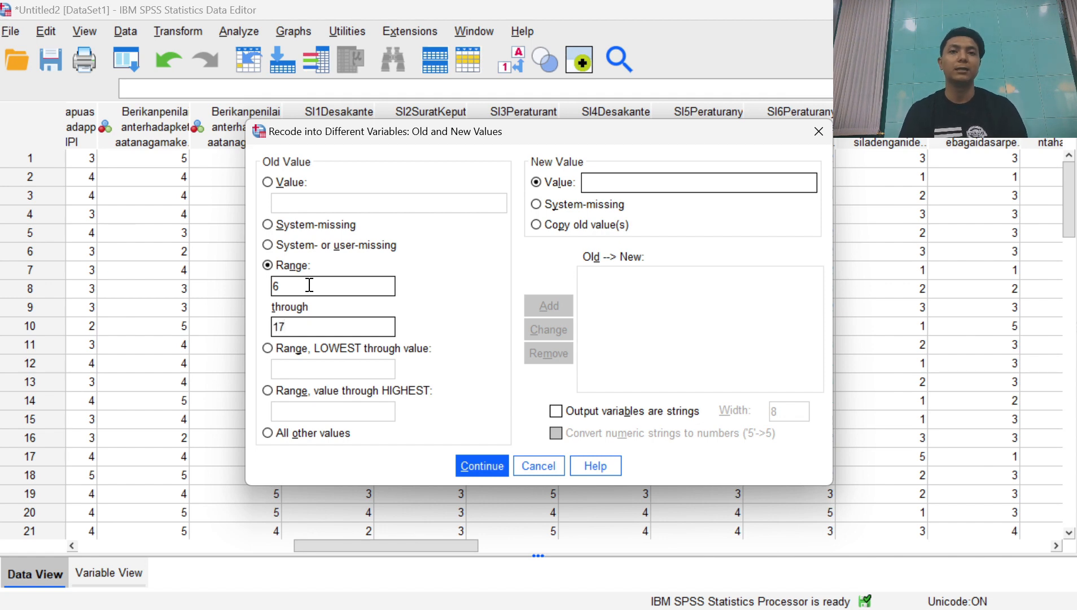
left_click(635, 183)
type("1")
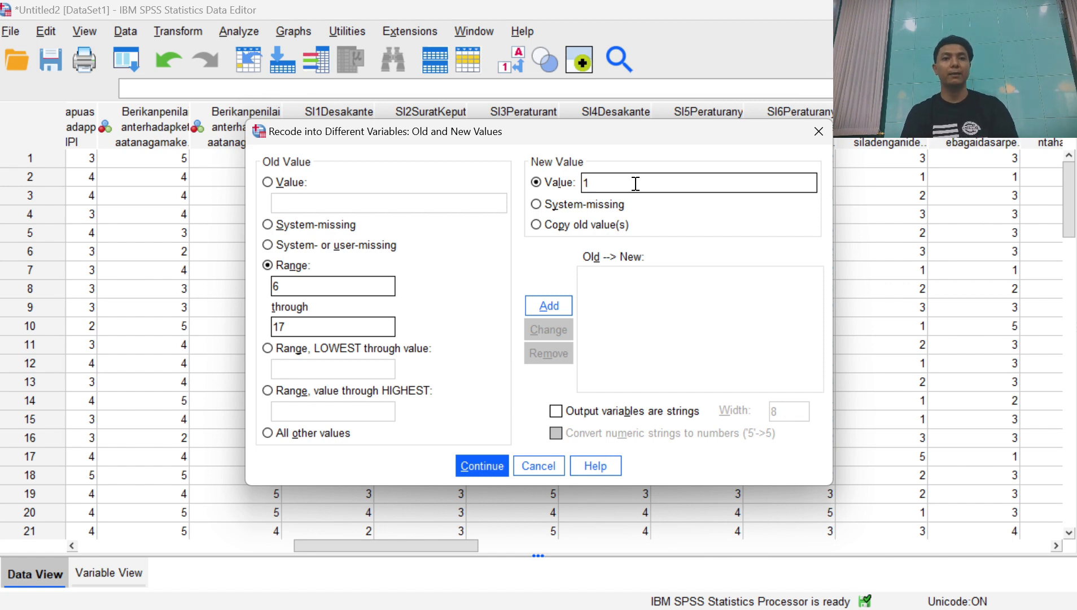
left_click(548, 305)
Add a rule mapping the range 17.3 through 27 to new value 2, and run the recode.
left_click(362, 283)
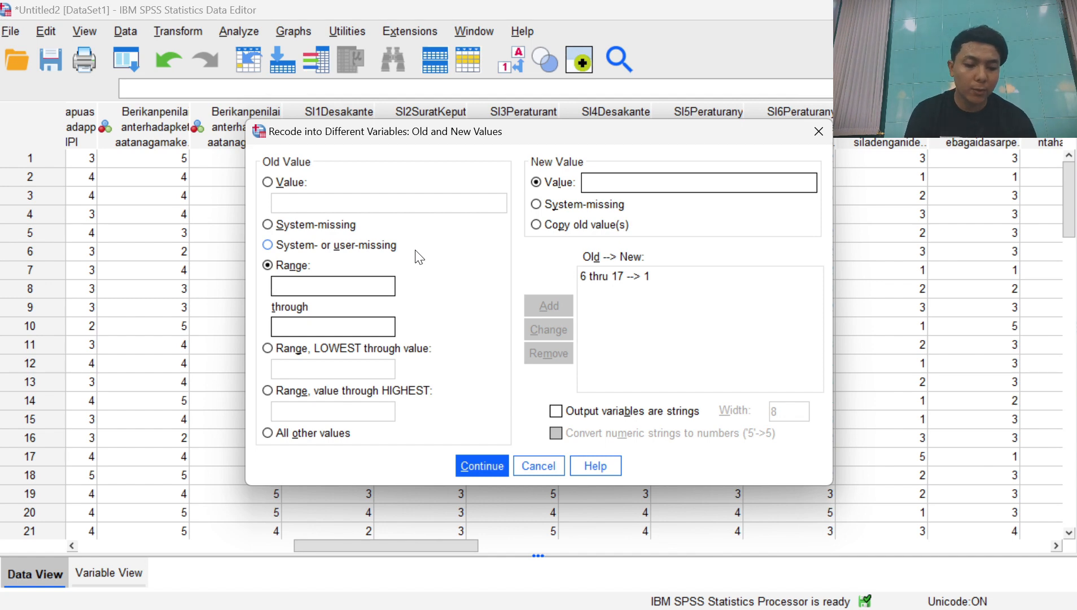
type("17.3")
key("Tab")
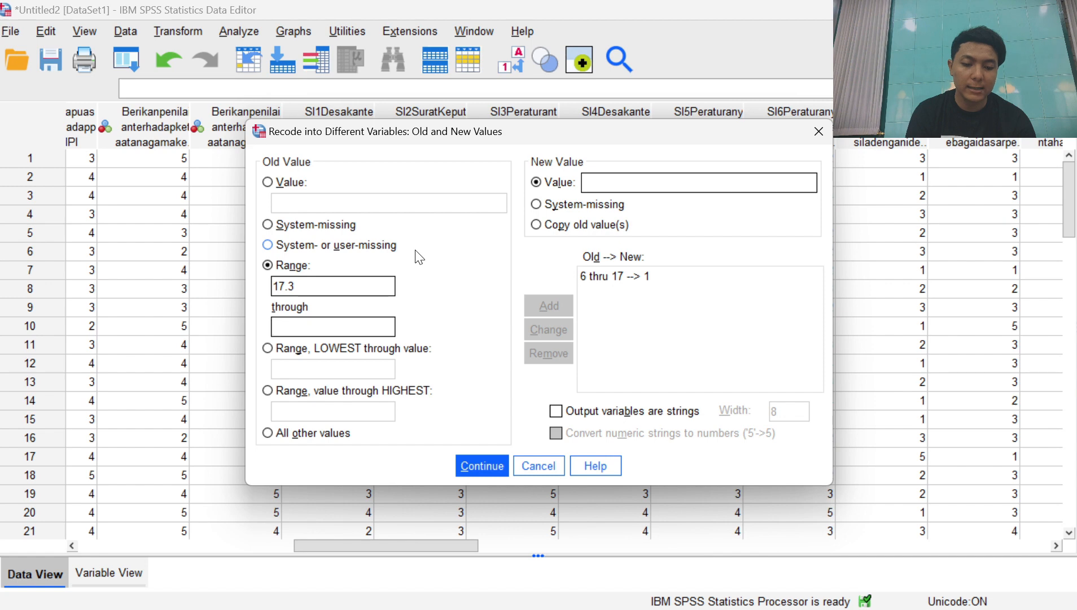
type("27")
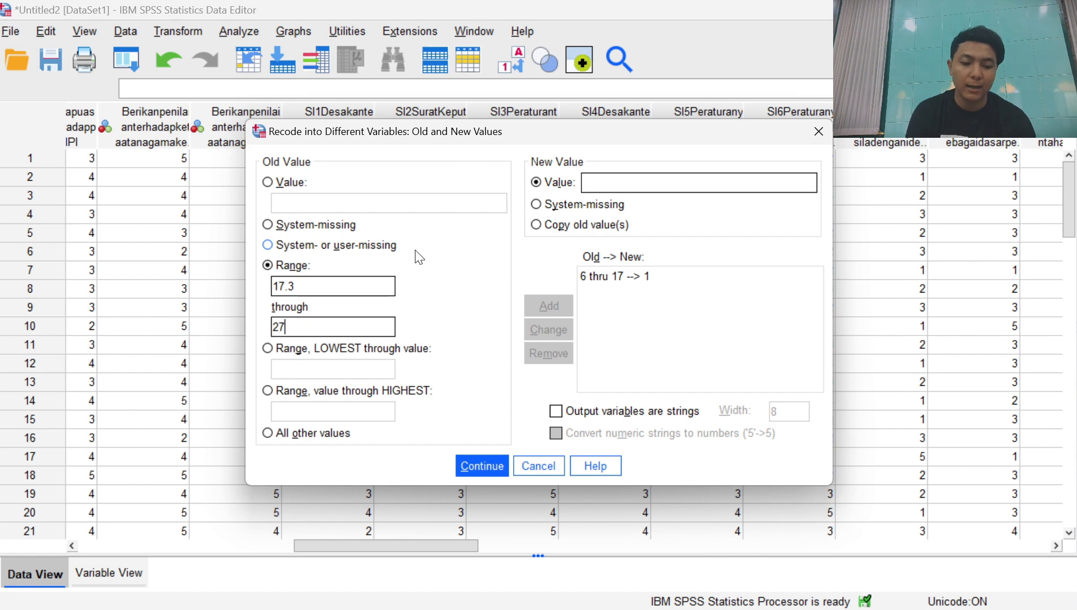
left_click(670, 183)
type("2")
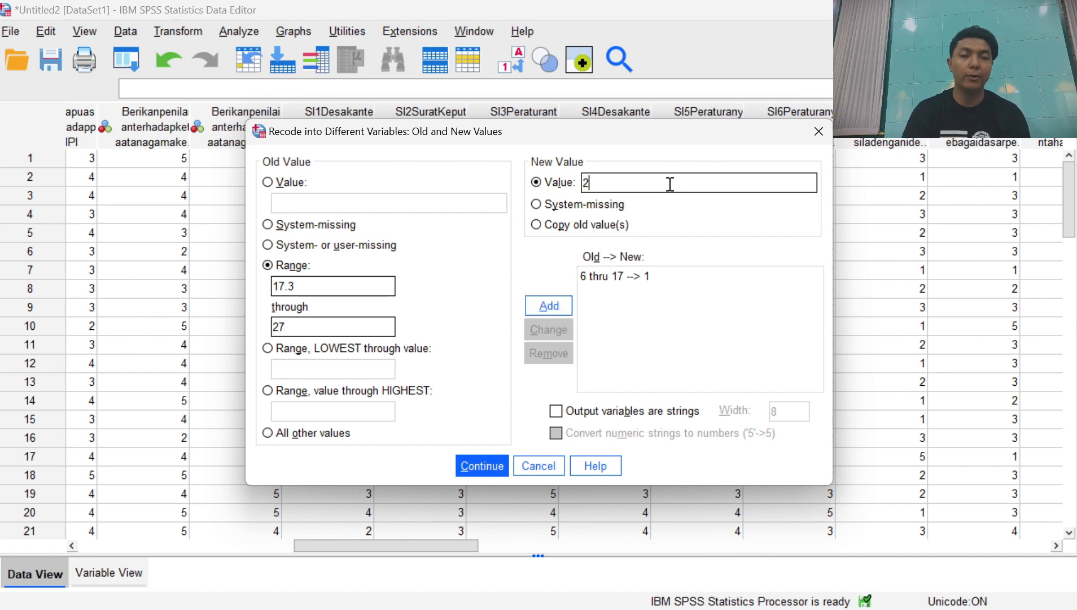
left_click(550, 306)
left_click(480, 464)
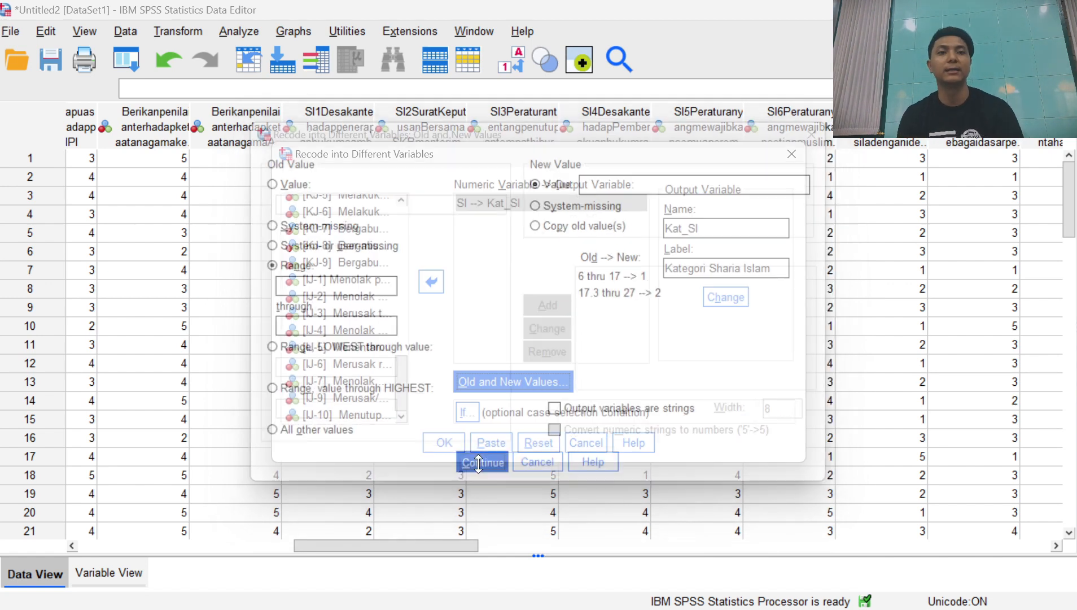
left_click(457, 441)
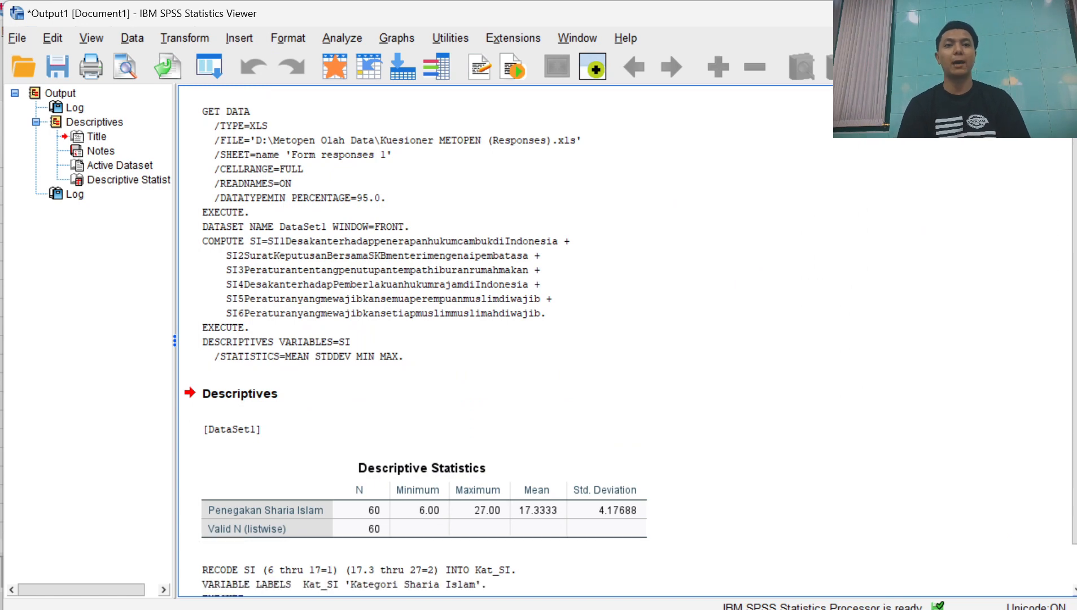
Return to the data editor and examine the Kat_SI column next to the SI scores.
key("alt+Tab")
left_click(297, 546)
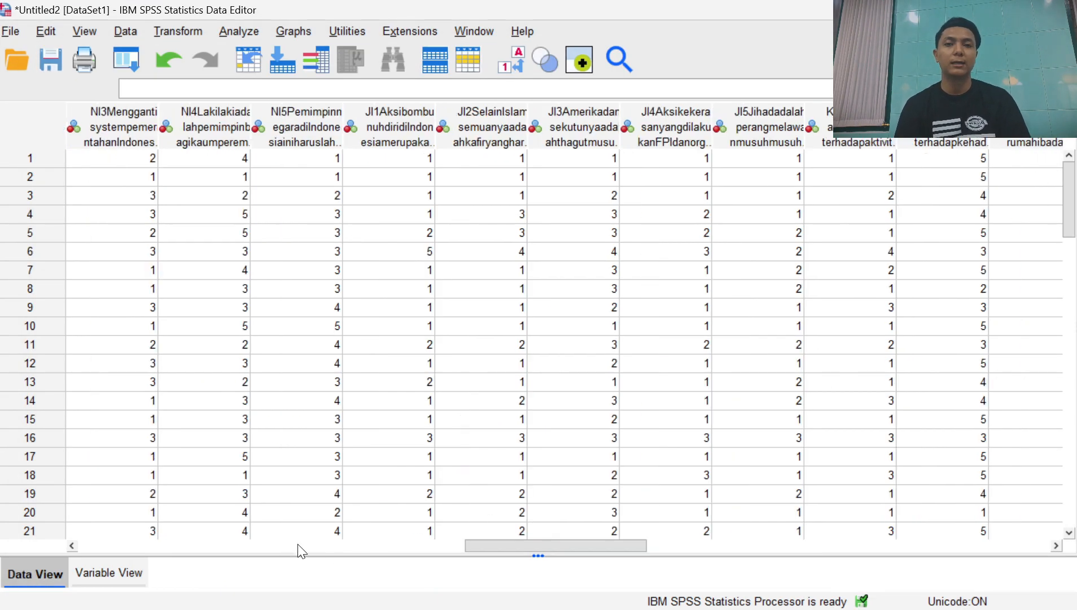
left_click_drag(494, 541, 856, 528)
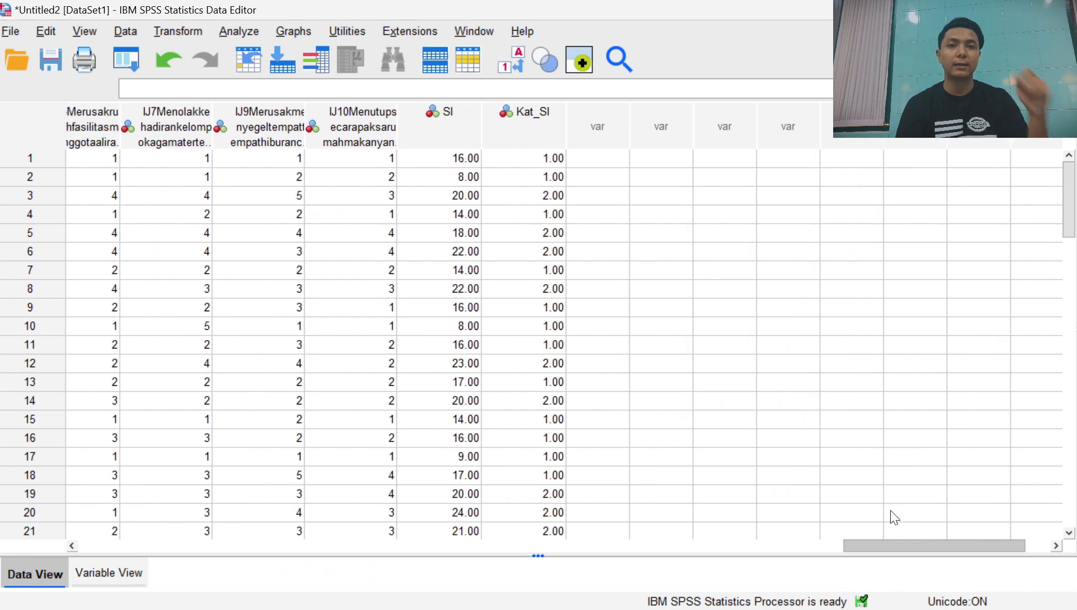
left_click(552, 121)
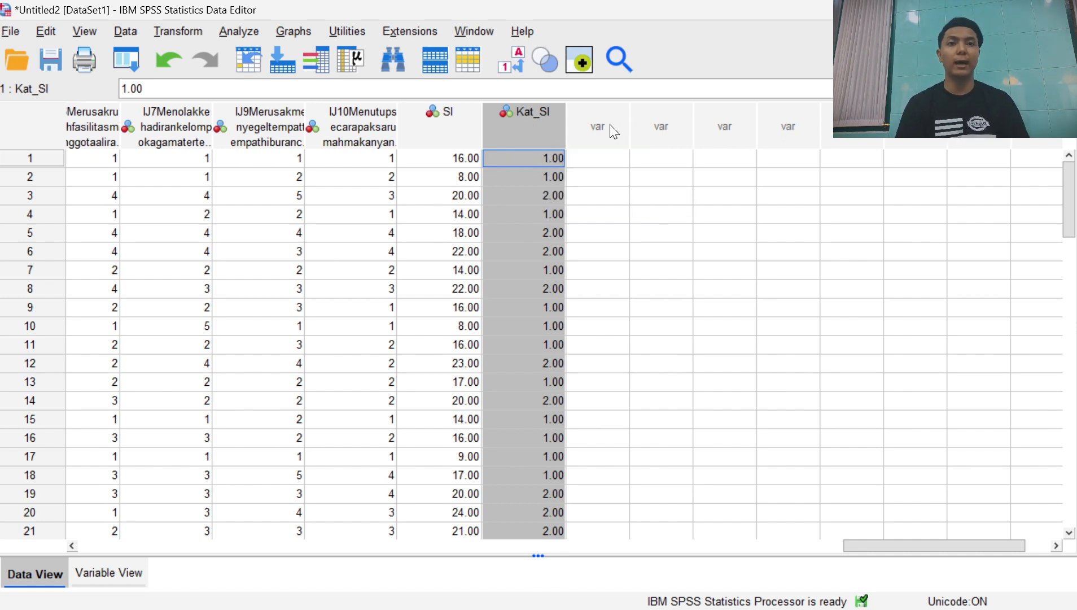
Add the value label "Progesif" for value 1 of Kat_SI in the variable definitions.
left_click(99, 569)
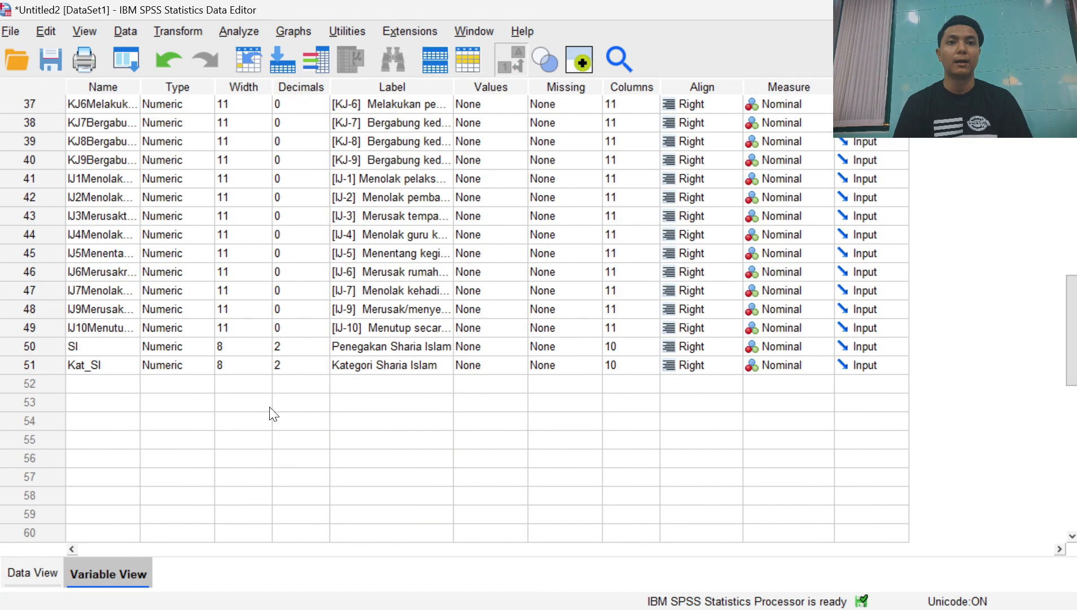
left_click(42, 364)
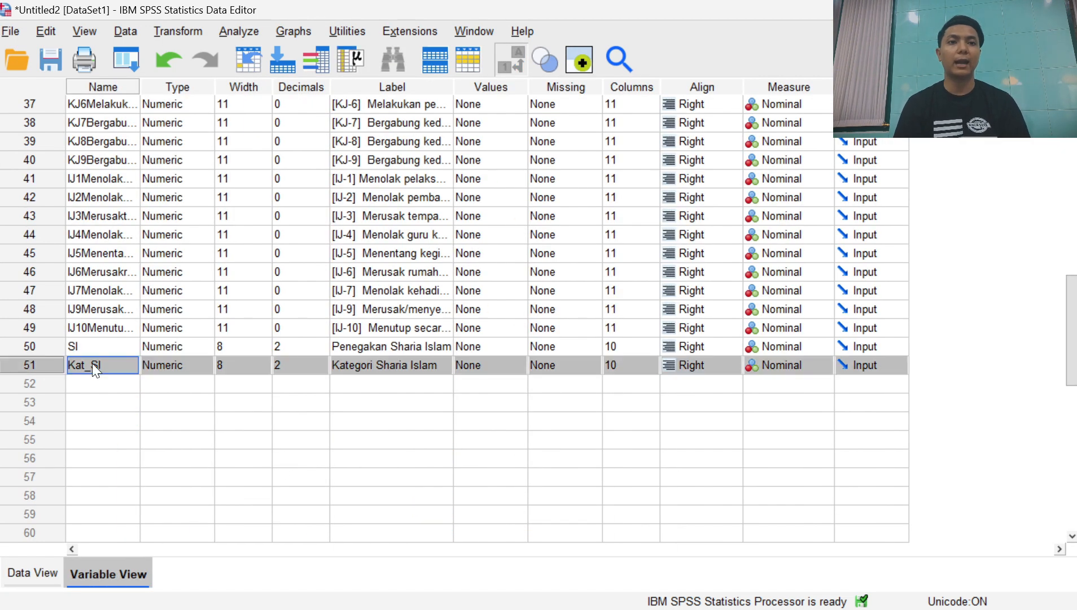
left_click(518, 362)
left_click(518, 361)
type("1")
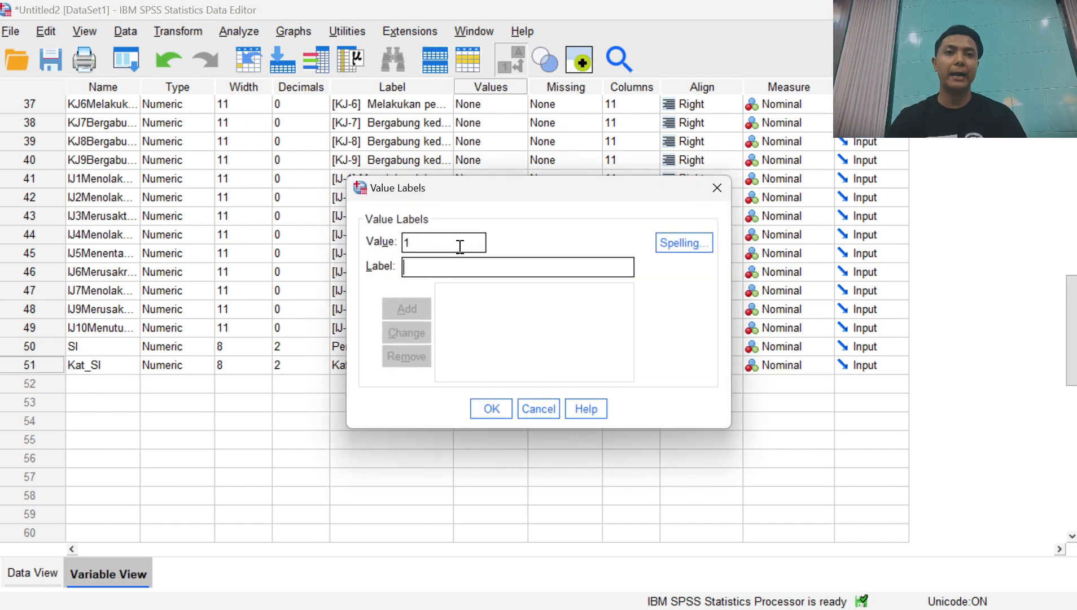
type("Pro")
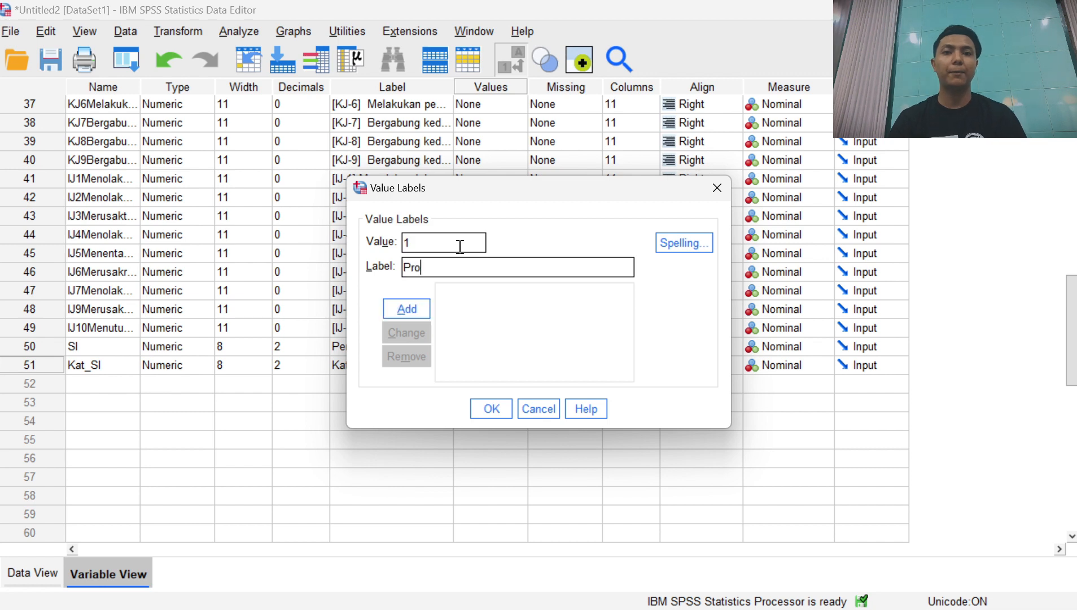
type("gesif")
key("Return")
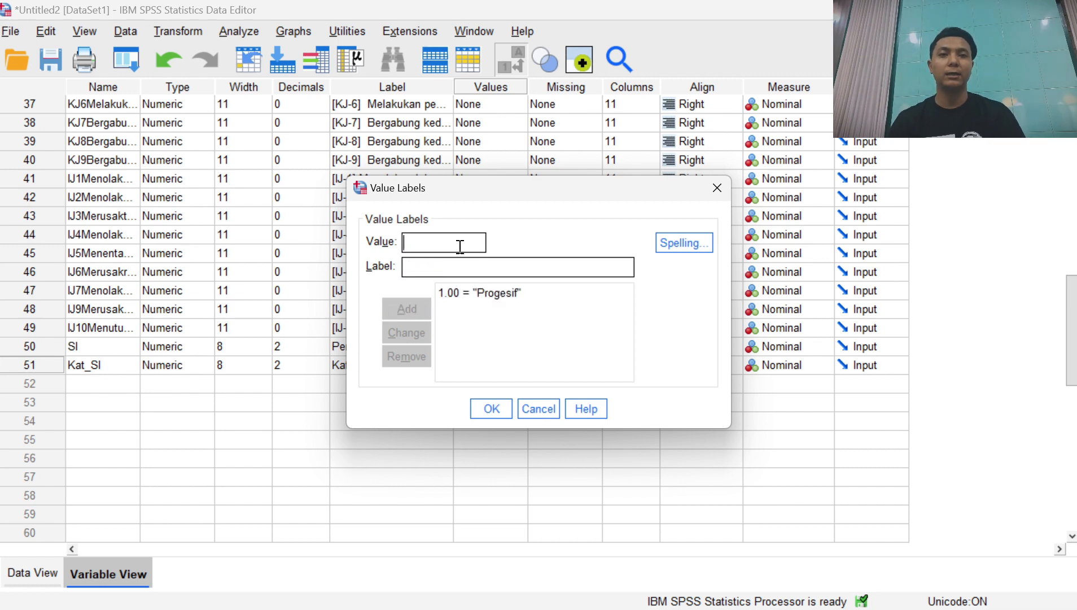
Add the value label "Regresif" for value 2 of Kat_SI and confirm the value labels.
type("2")
key("Tab")
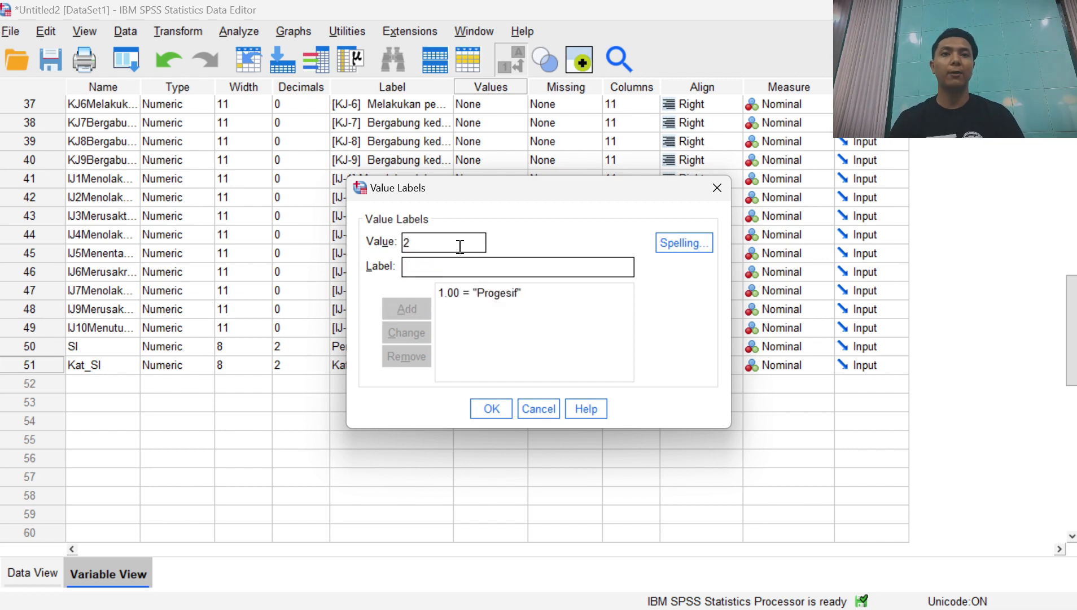
type("Regresif")
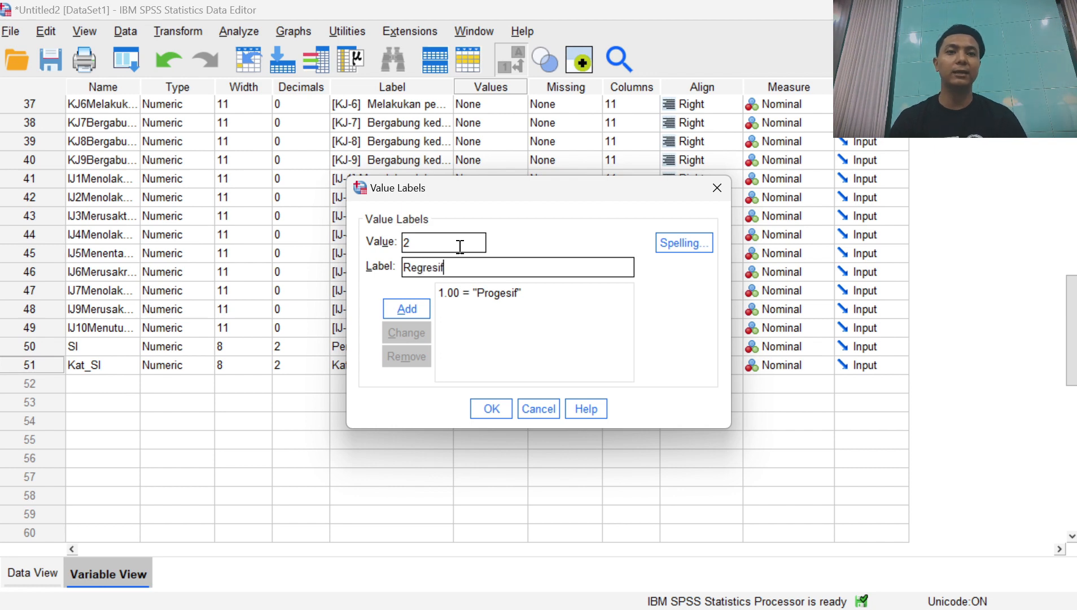
key("Return")
left_click(490, 409)
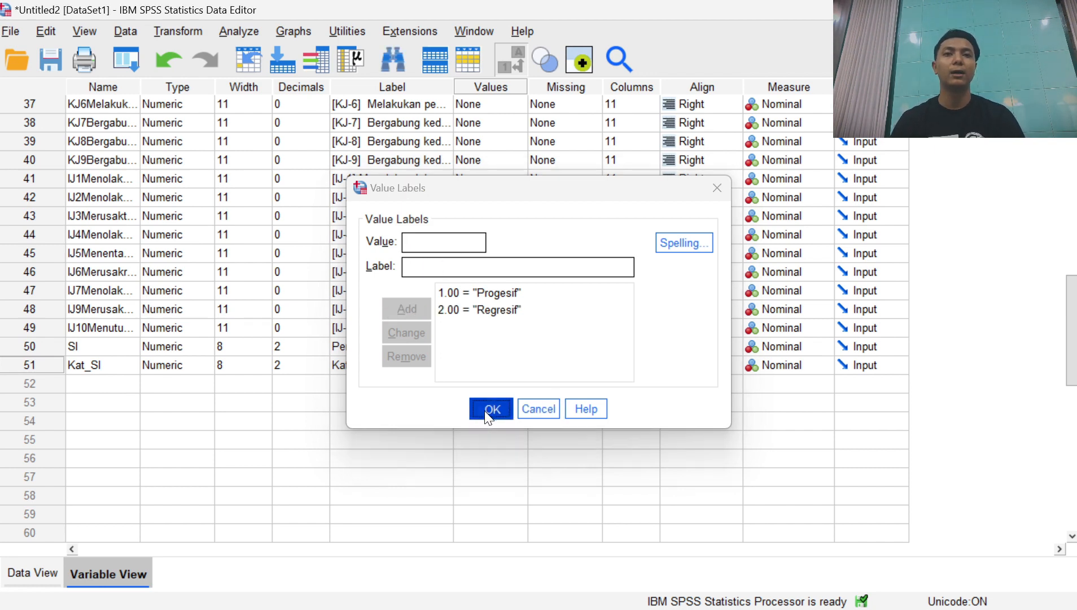
View the Kat_SI data column as numeric codes, then switch back to displaying its value labels.
left_click(26, 569)
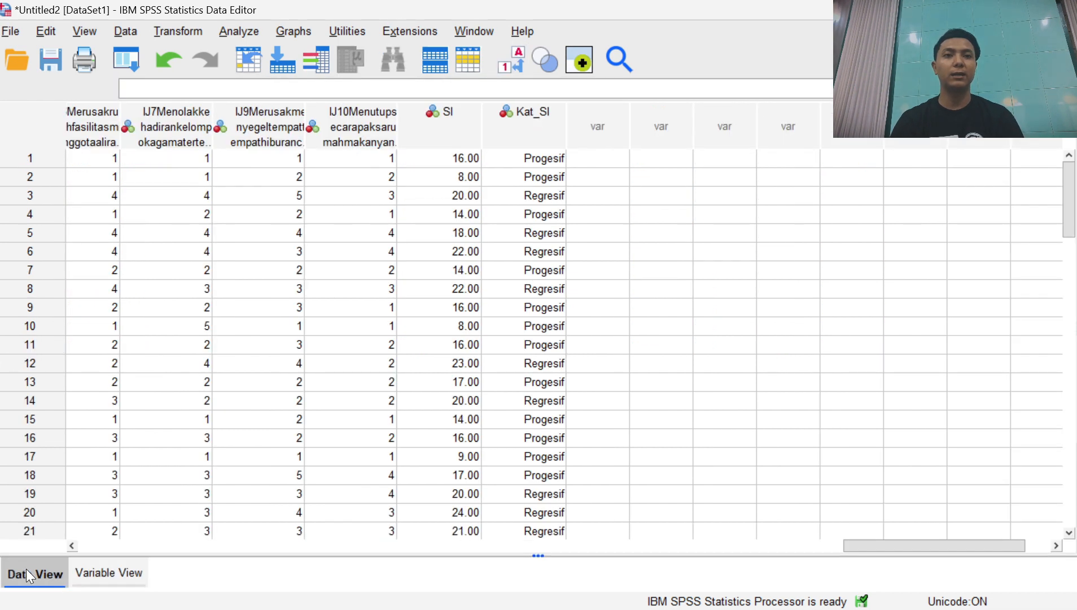
left_click(522, 122)
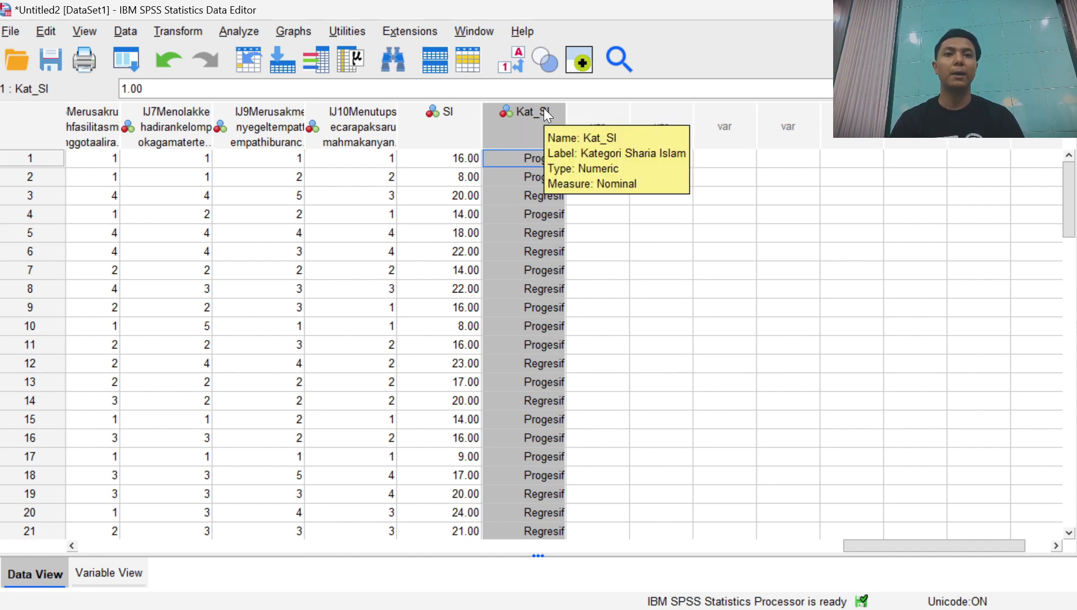
left_click(515, 62)
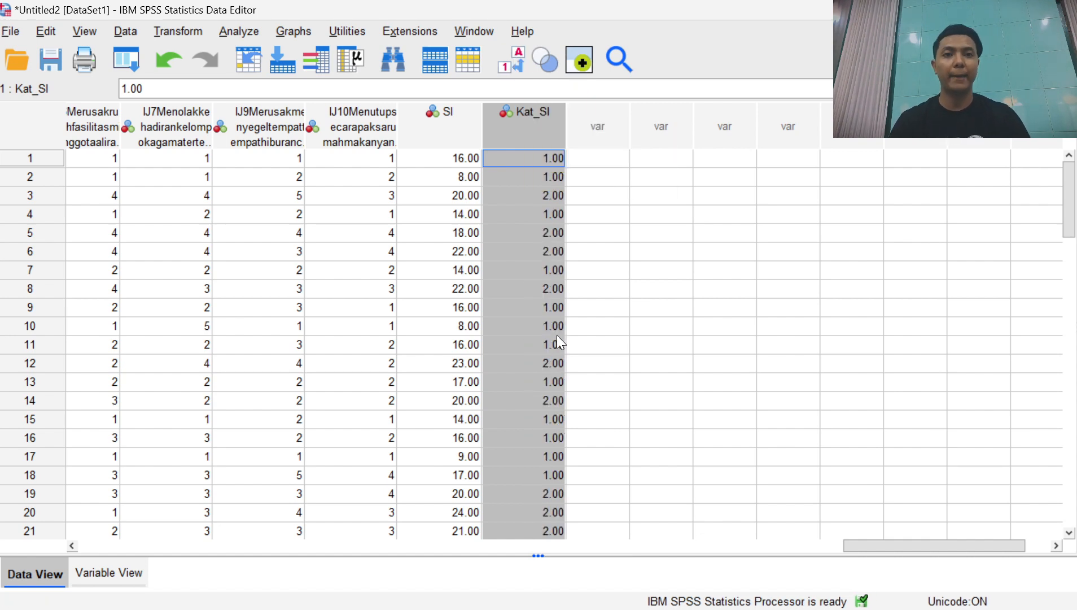
left_click(521, 67)
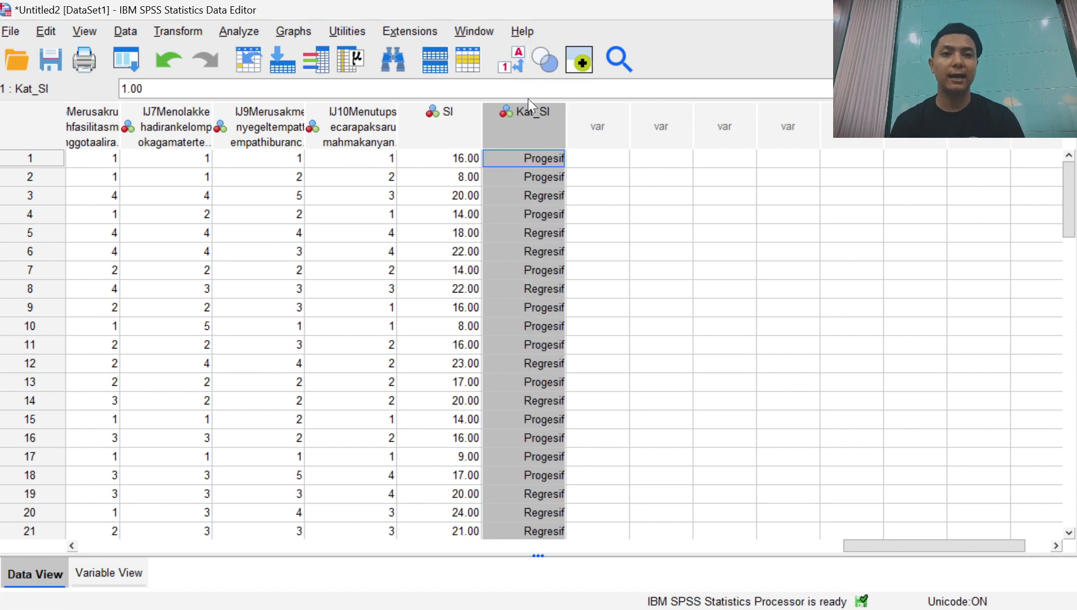
Begin a new Compute Variable calculation with the old expression cleared and the target variable named NI.
left_click(599, 212)
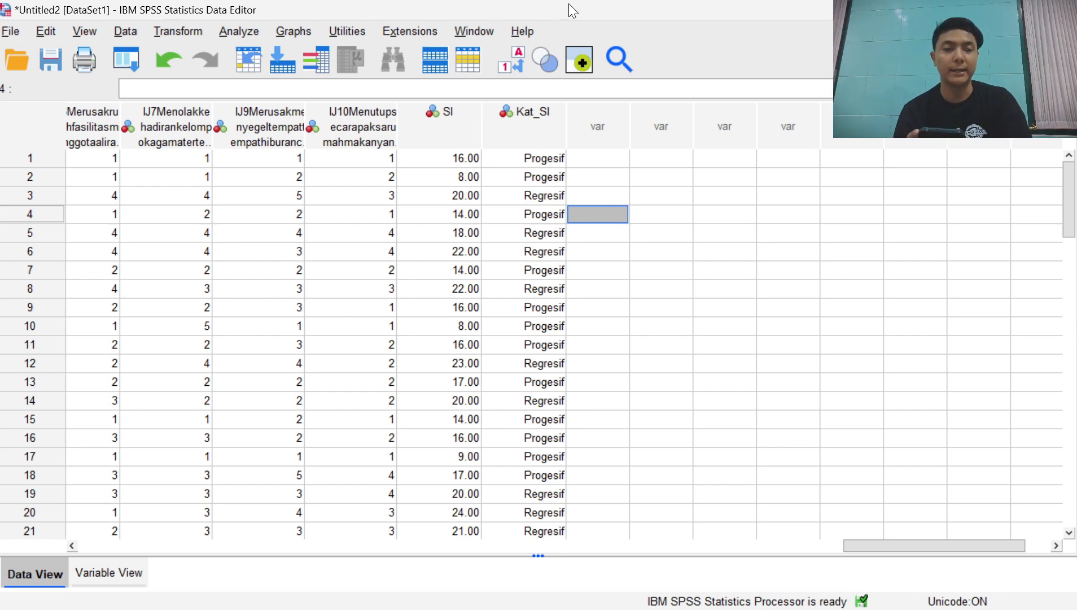
left_click(191, 33)
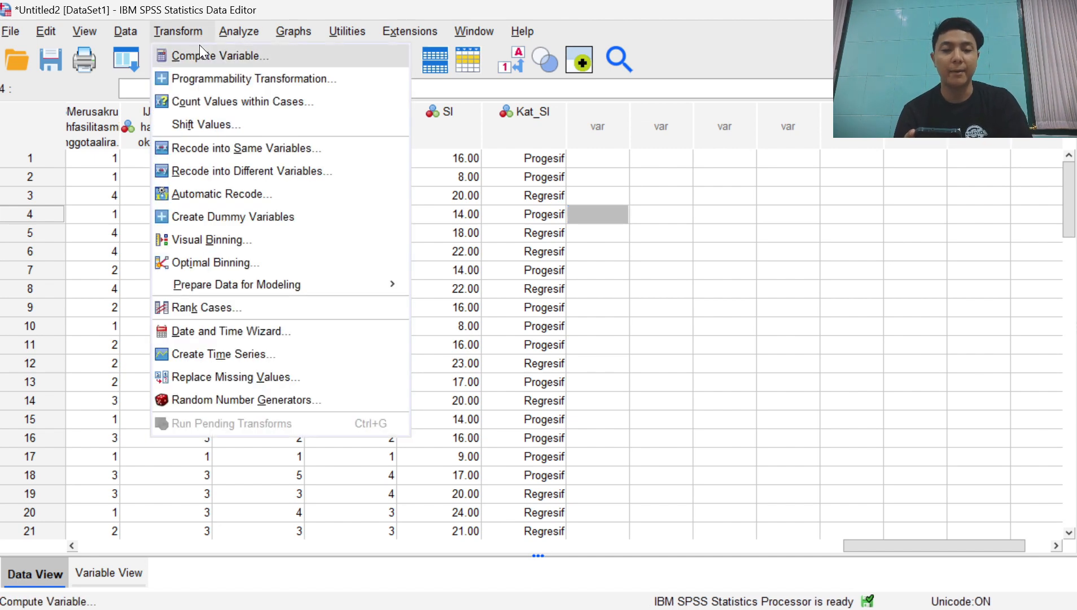
left_click(264, 57)
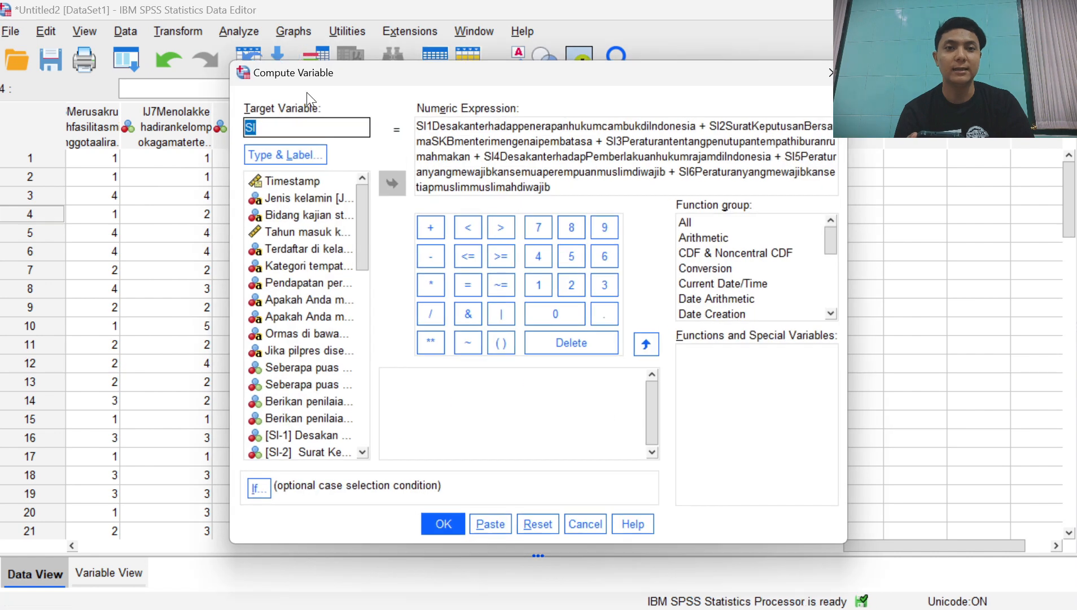
left_click(468, 147)
key("ctrl+a")
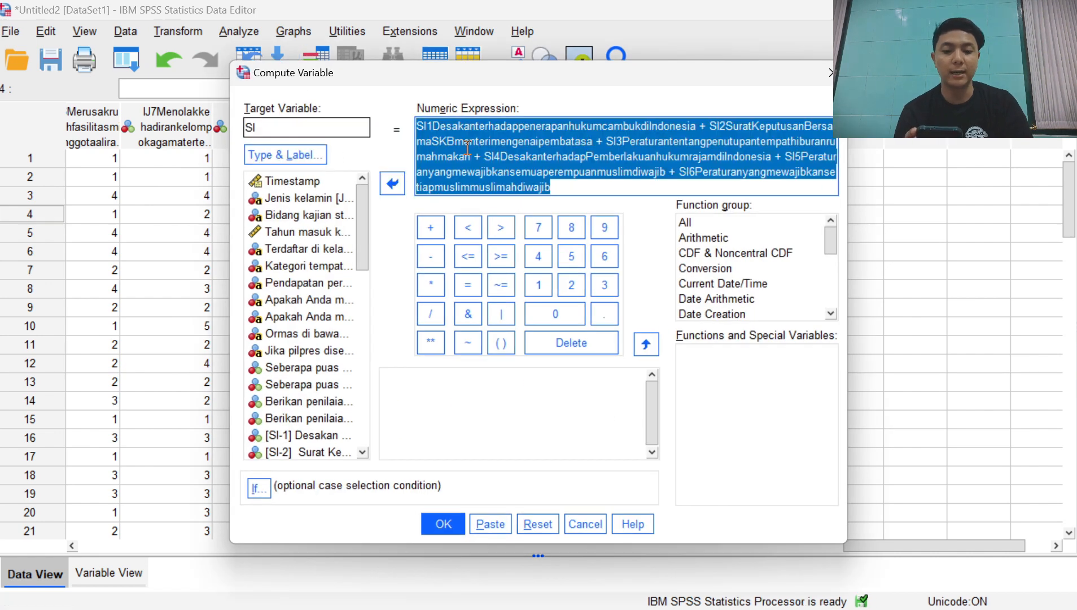
key("Delete")
left_click(295, 129)
key("BackSpace")
key("BackSpace")
type("NI")
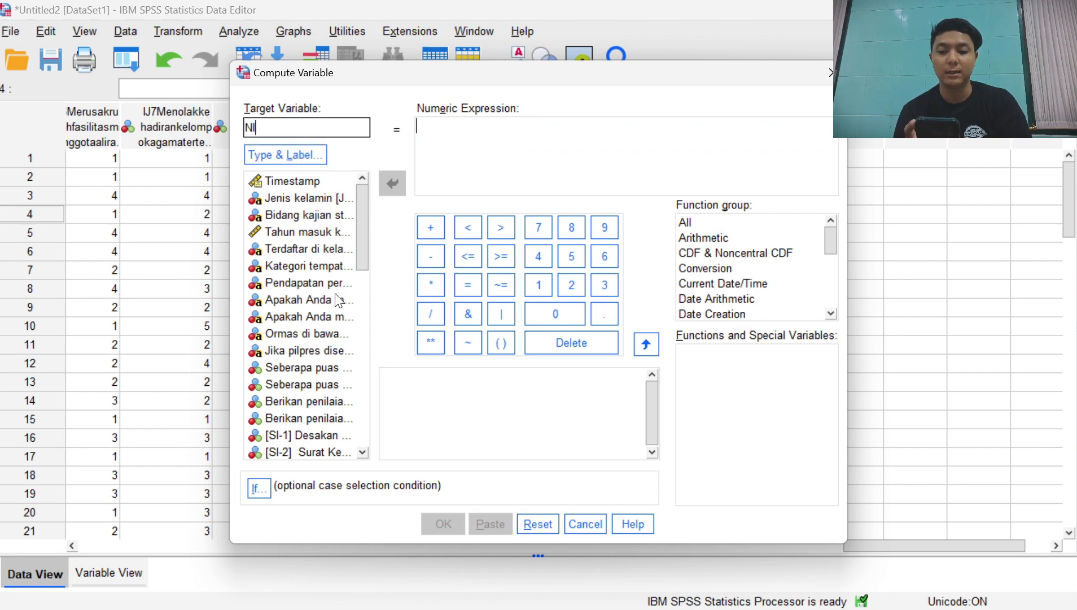
Compute NI as the sum of the five items NI-1 through NI-5.
scroll(337, 299, "down", 5)
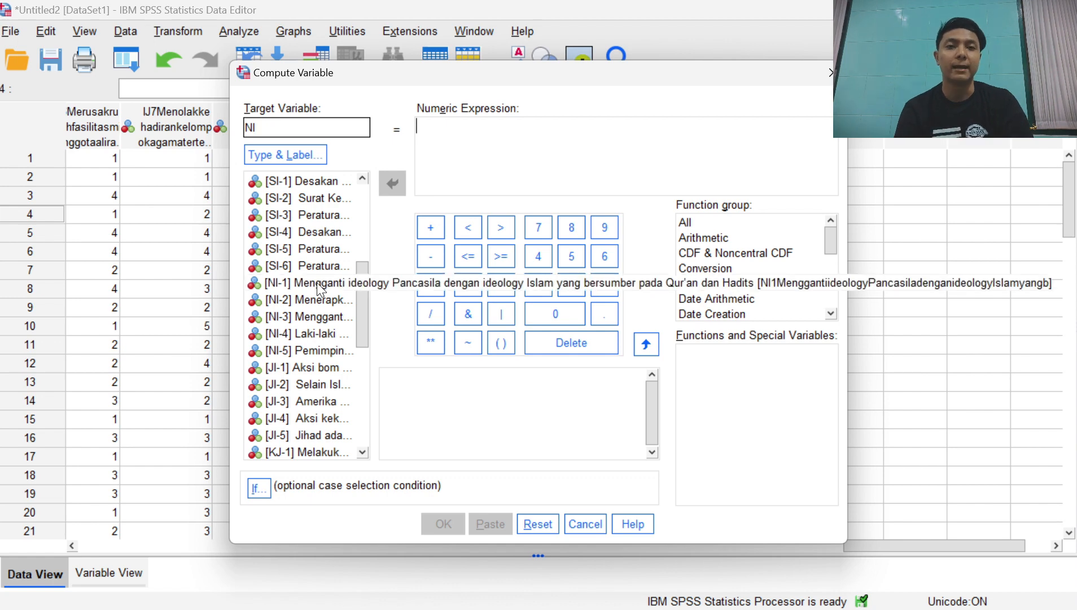
left_click(317, 281)
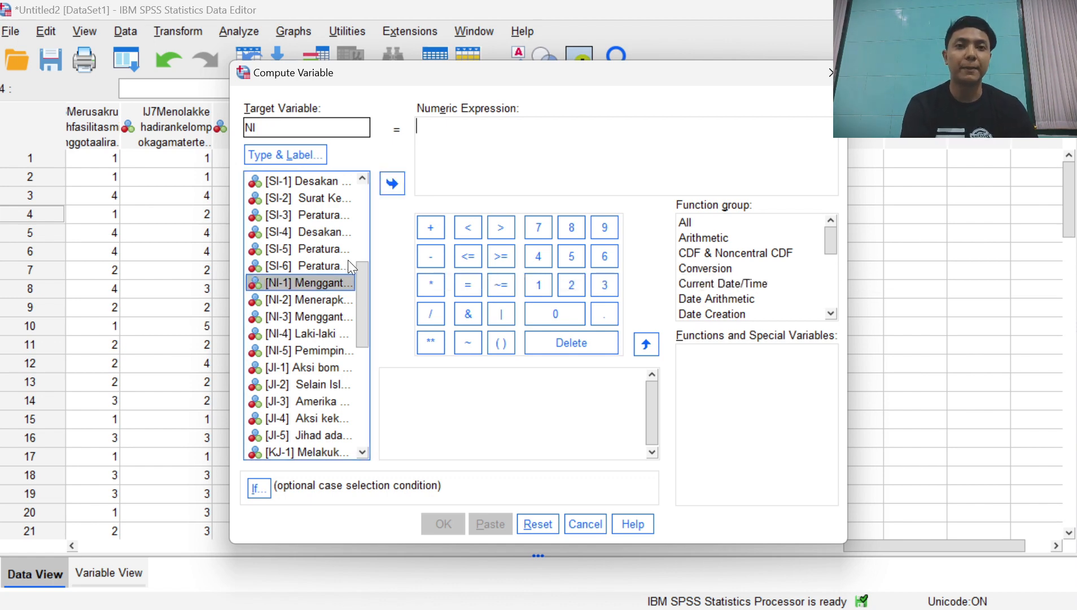
double_click(297, 285)
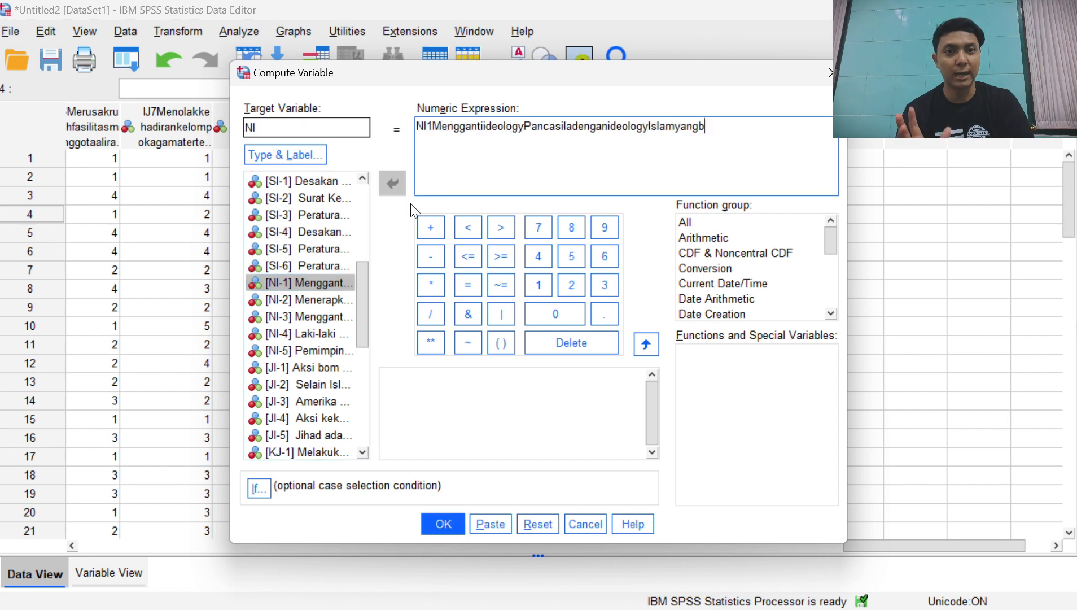
left_click(430, 227)
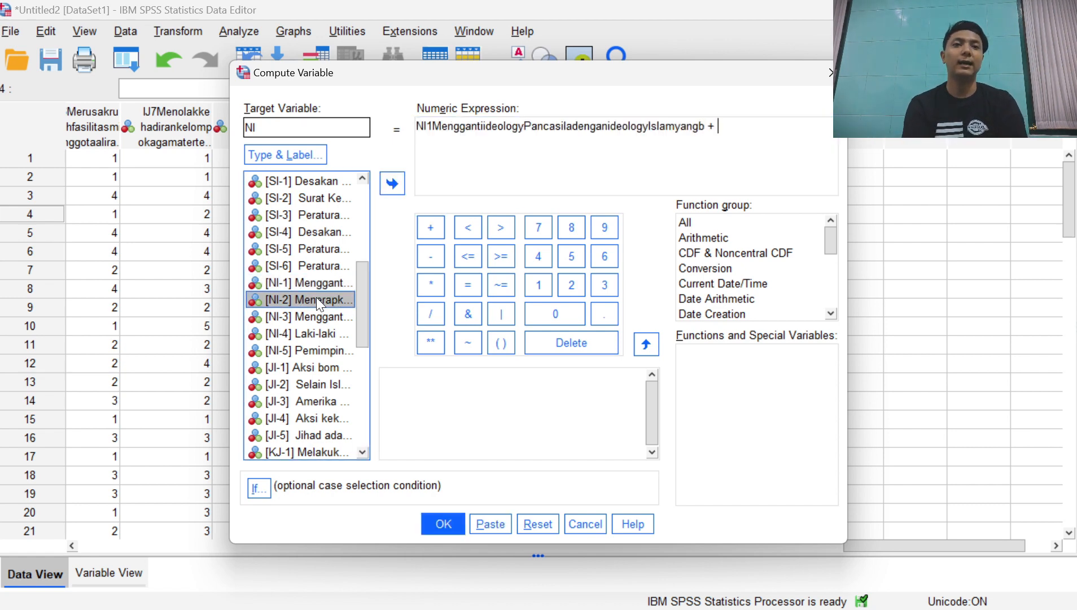
double_click(317, 299)
left_click(431, 227)
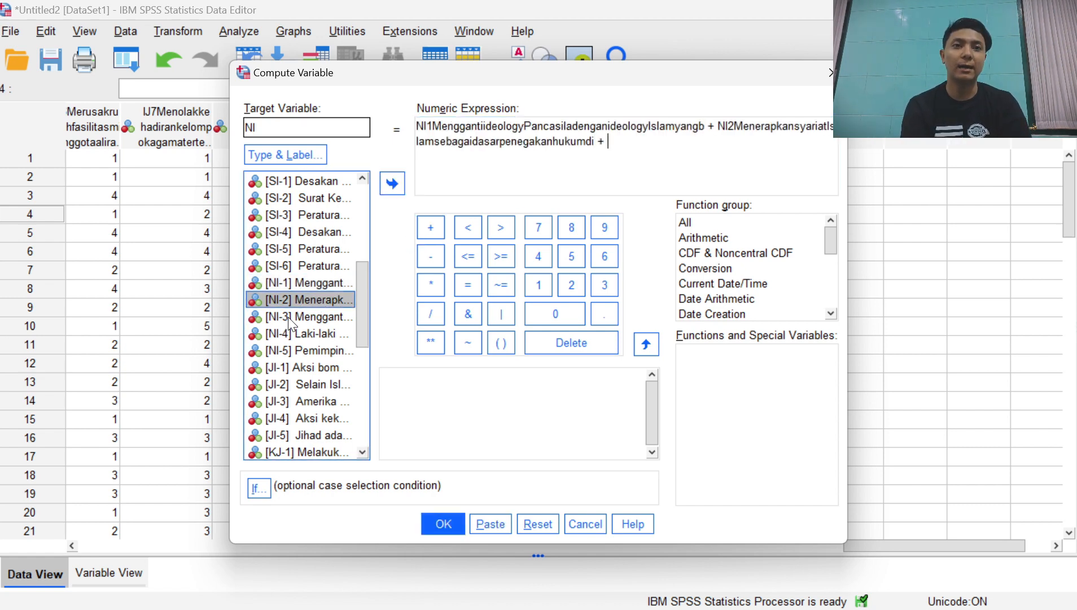
double_click(289, 316)
left_click(430, 227)
left_click(298, 334)
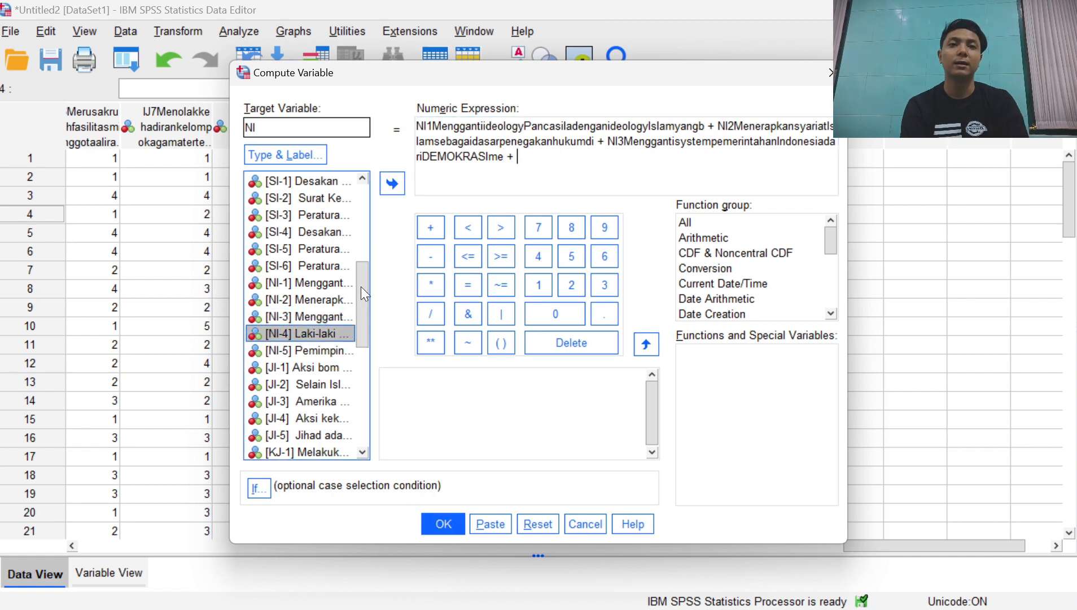
double_click(308, 330)
left_click(431, 236)
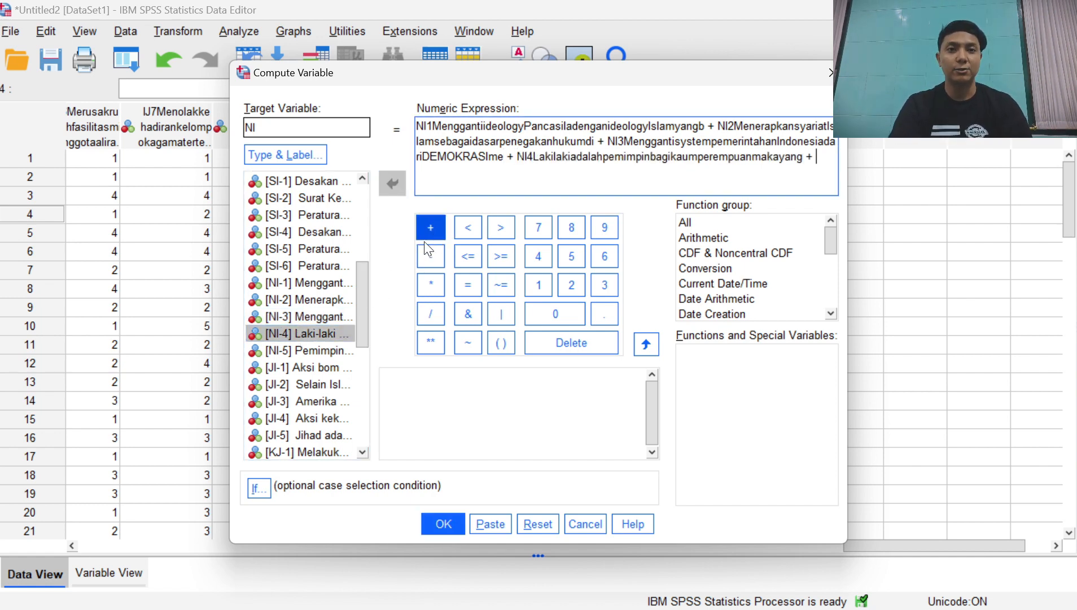
double_click(305, 349)
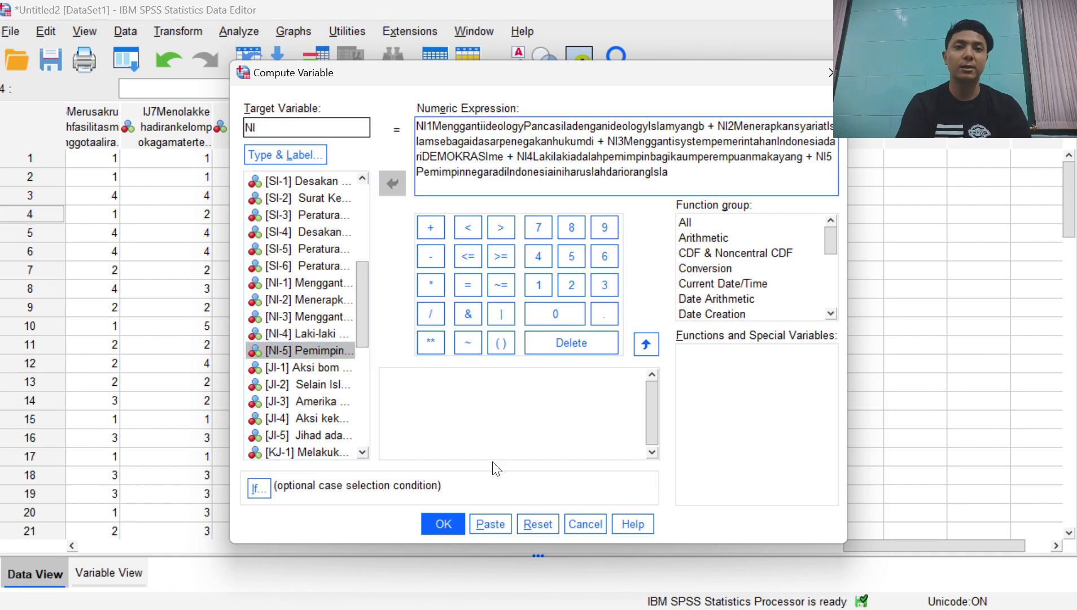
left_click(443, 523)
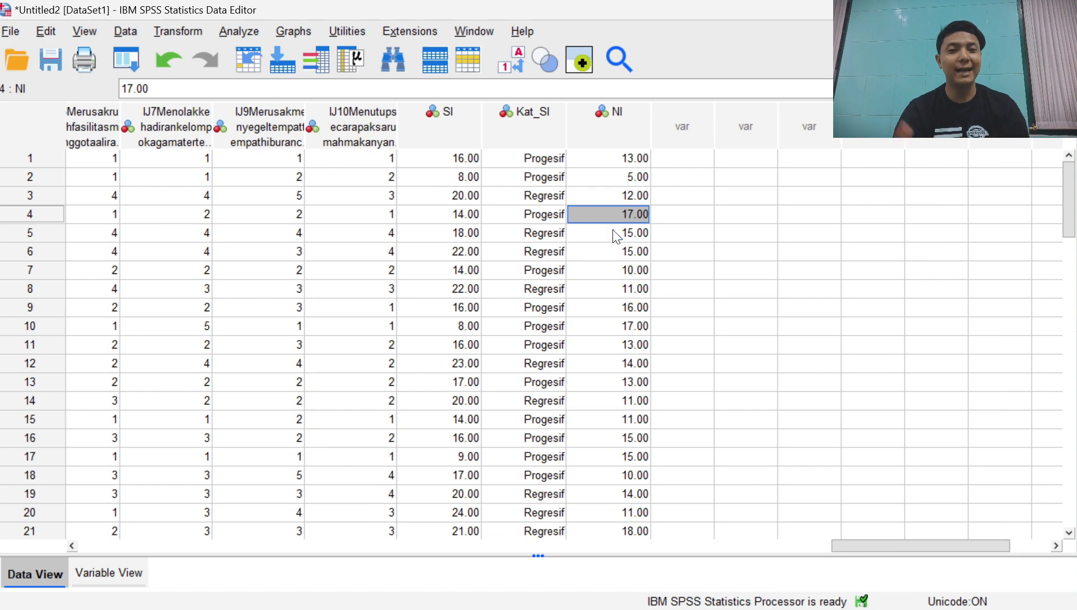
Give the new NI variable the label "Konsep Negara Ideal" in the variable definitions.
left_click(627, 127)
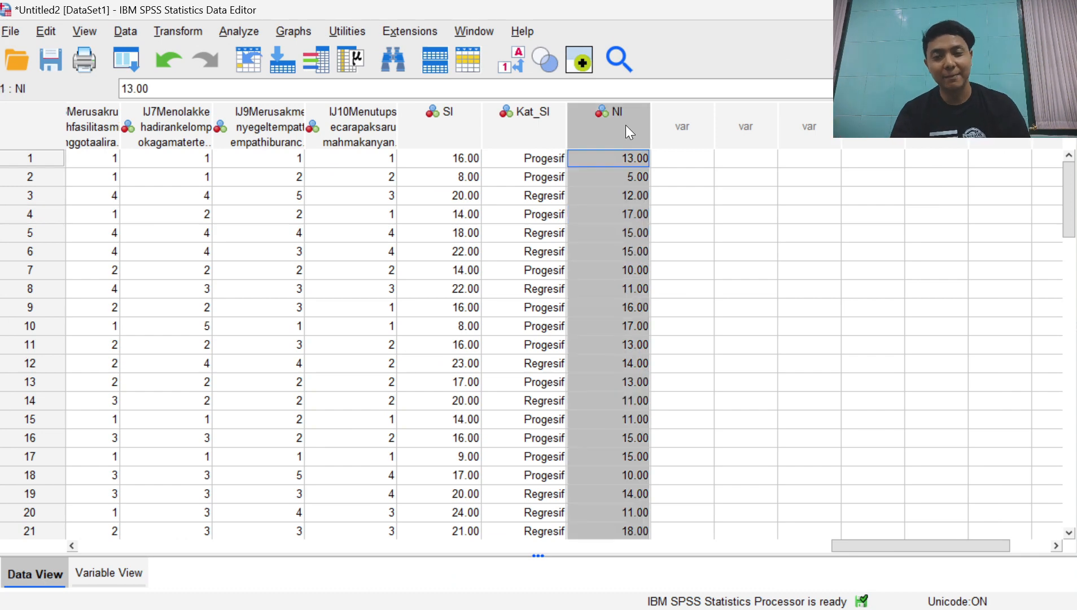
left_click(82, 575)
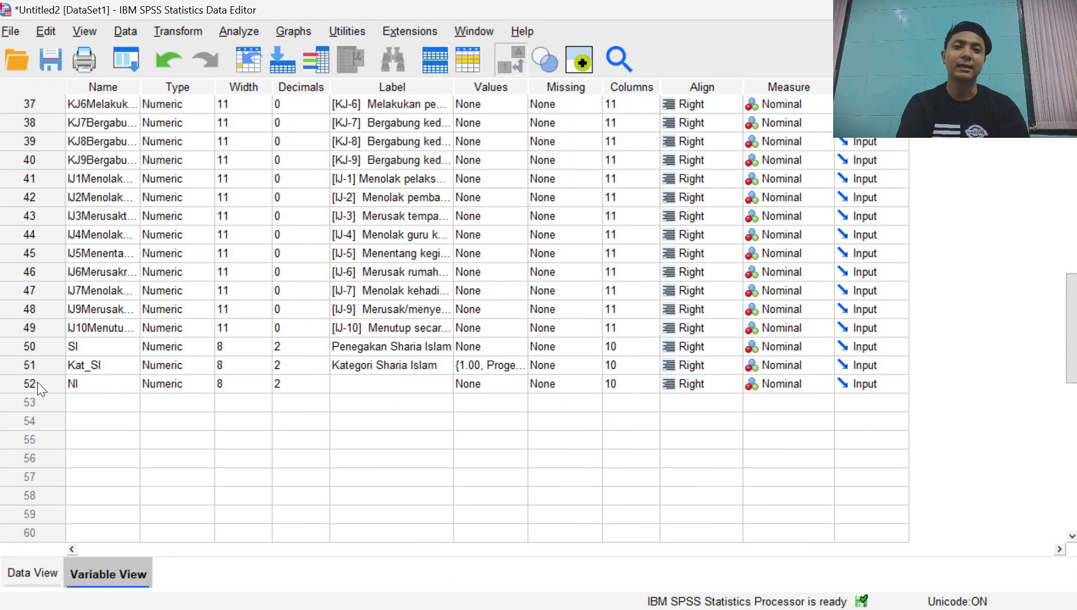
left_click(373, 384)
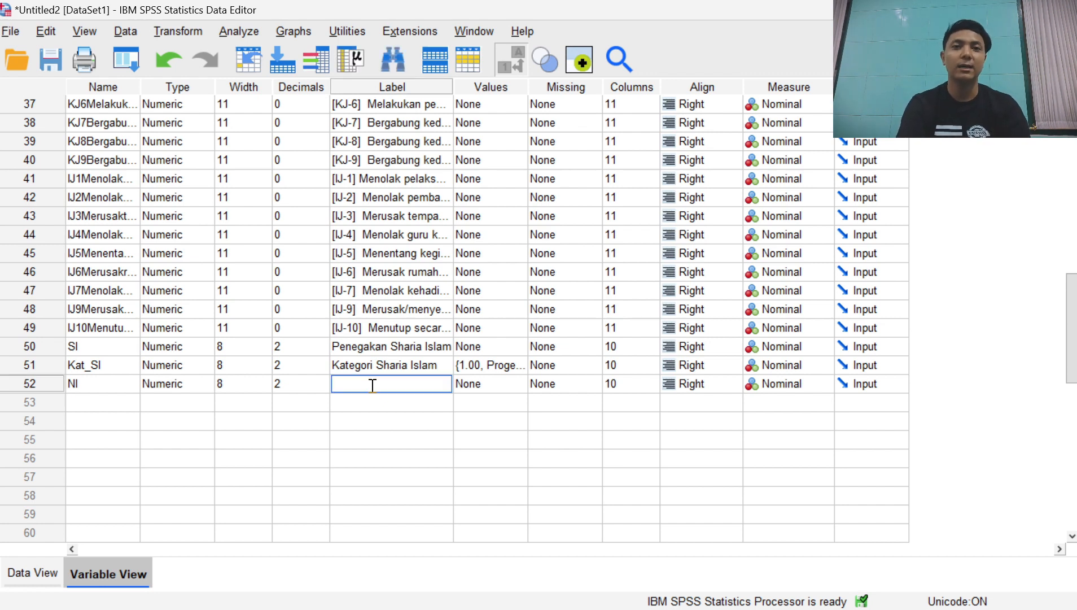
type("Konsep Negara Ideal")
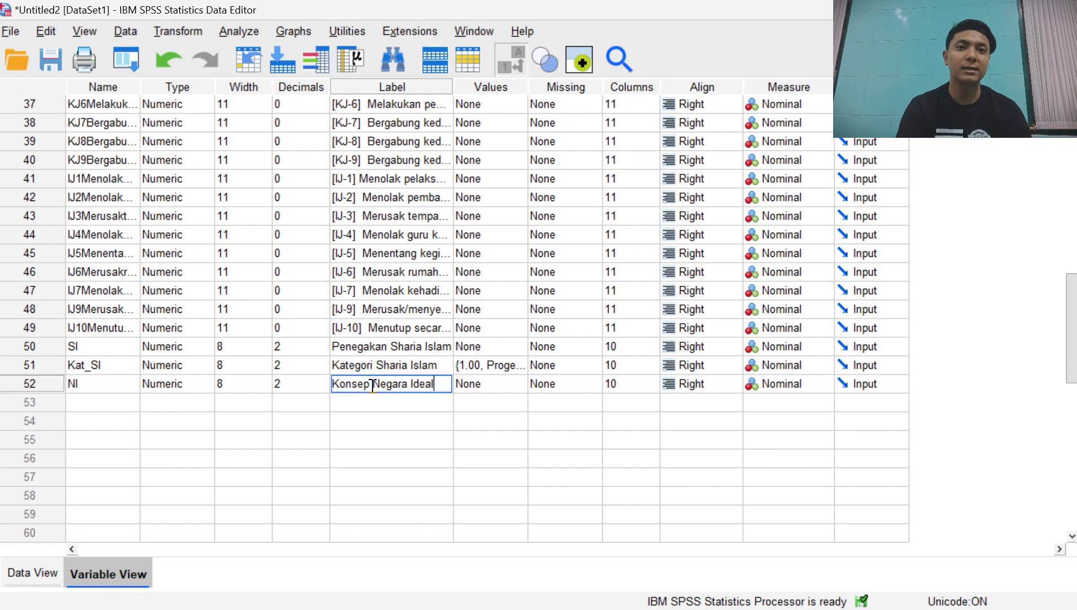
key("Return")
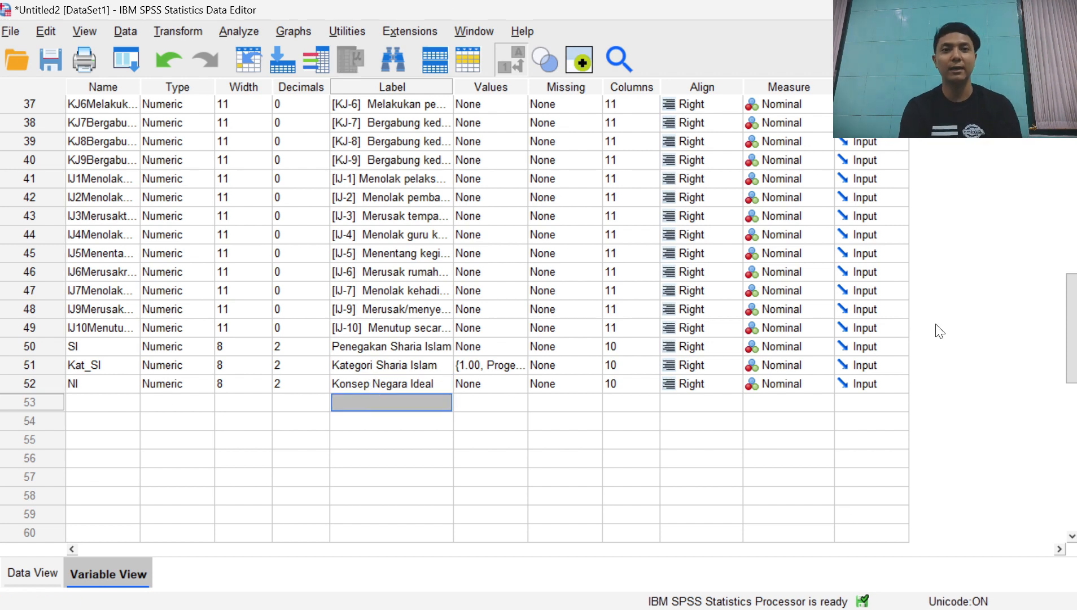
Run Descriptives for Konsep Negara Ideal alone, replacing Penegakan Sharia Islam in the analysed variables.
left_click(41, 384)
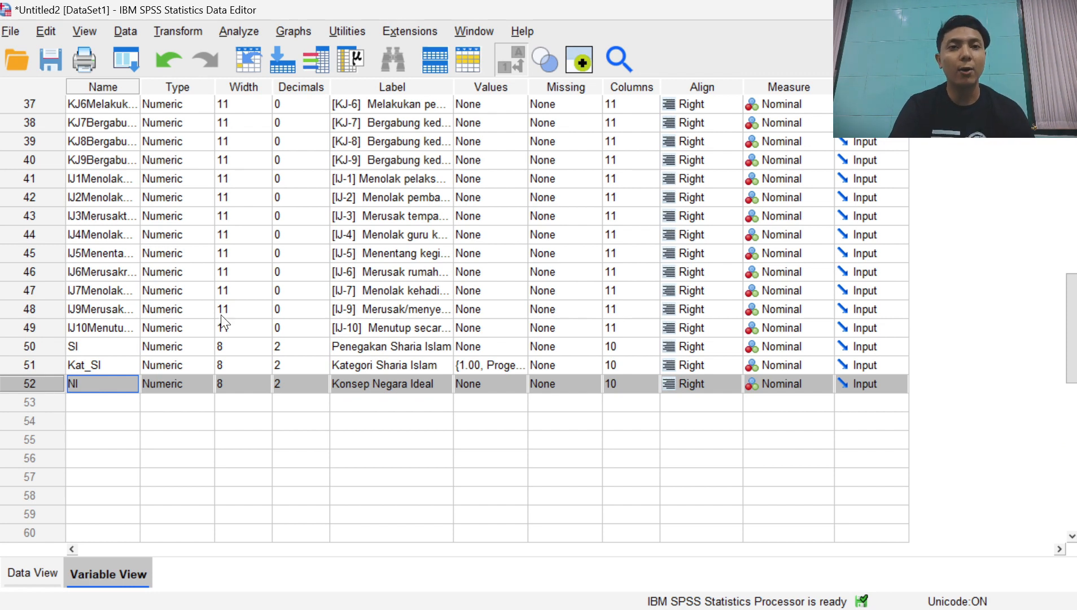
left_click(257, 30)
mouse_move(289, 90)
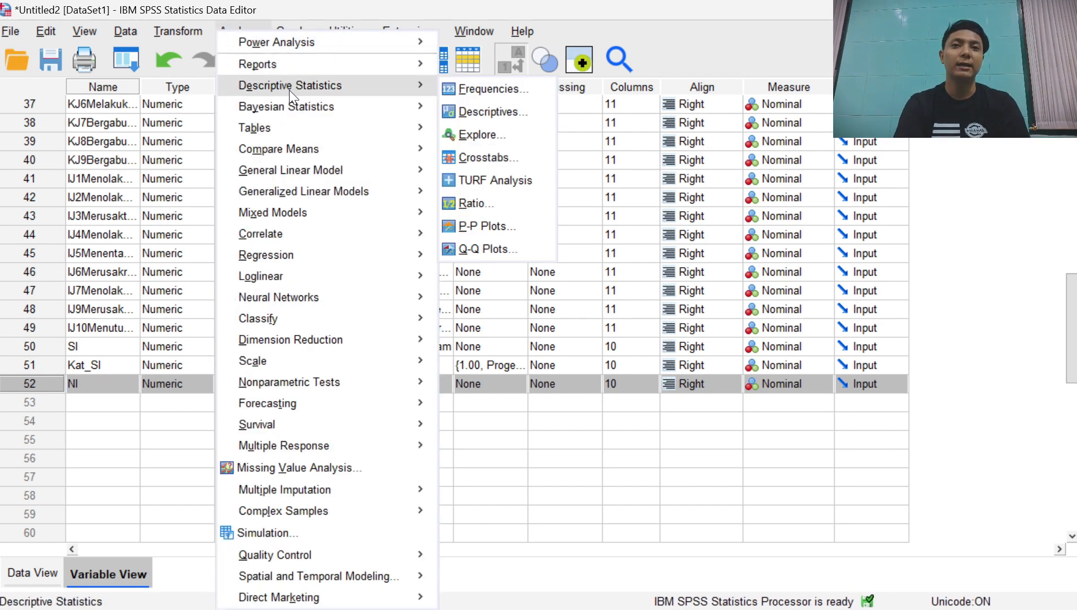
left_click(490, 90)
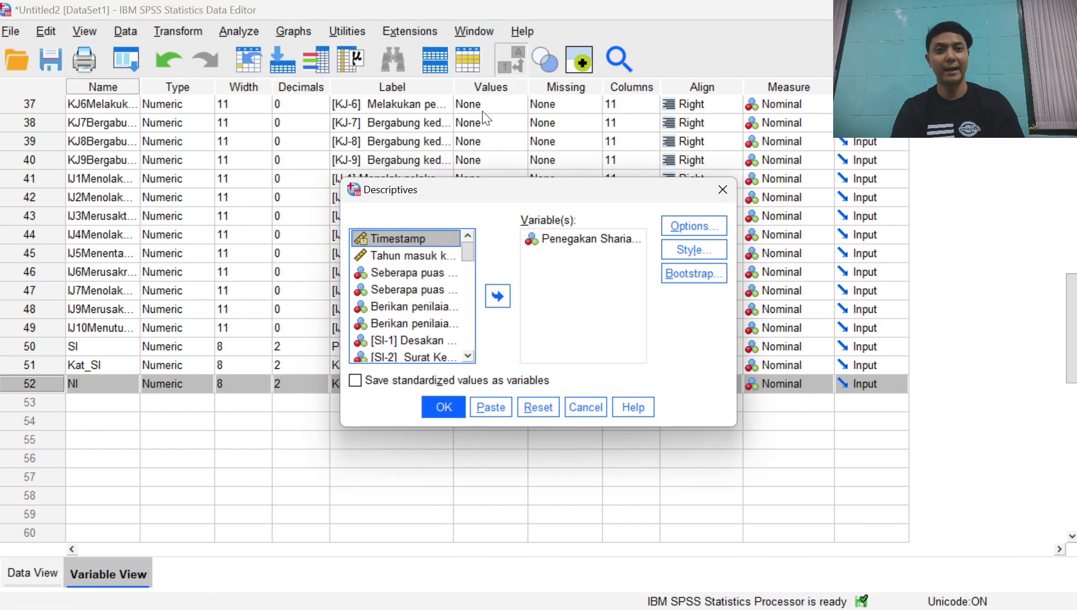
left_click(559, 239)
left_click(498, 296)
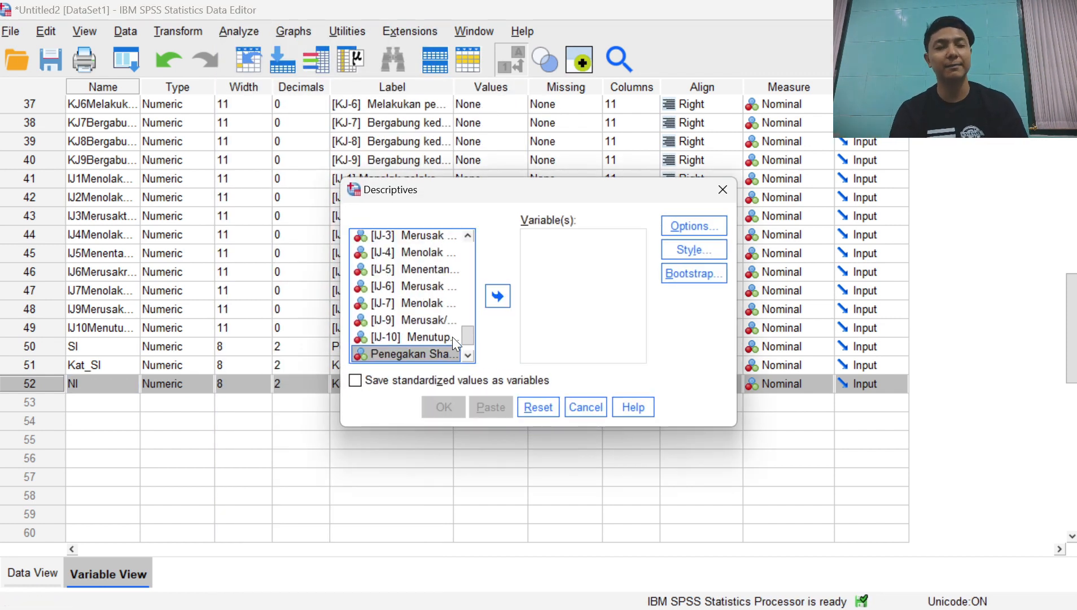
scroll(466, 337, "down", 1)
left_click(424, 354)
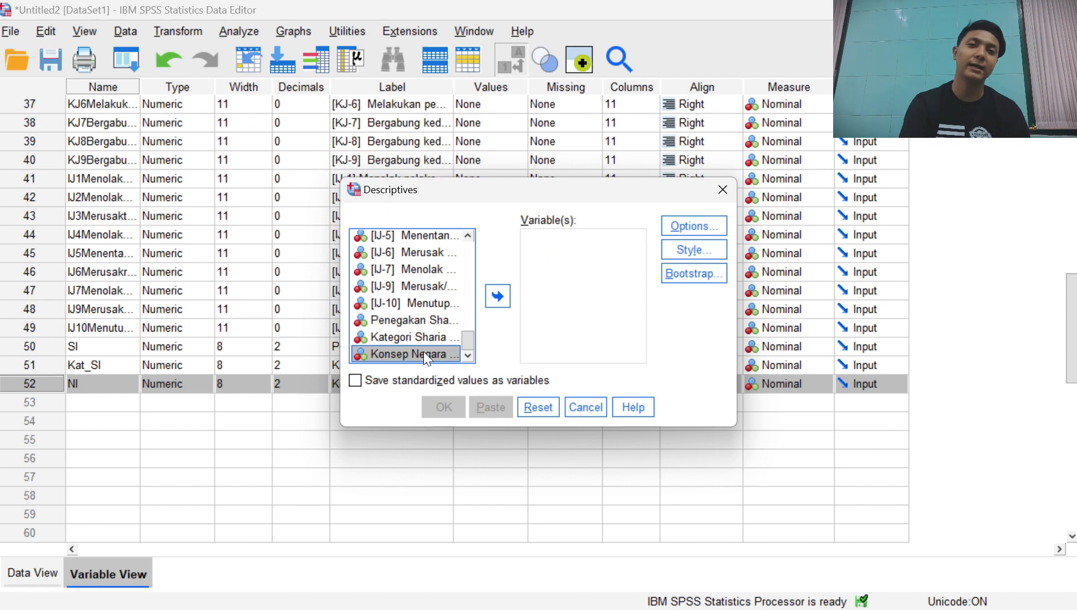
left_click(497, 294)
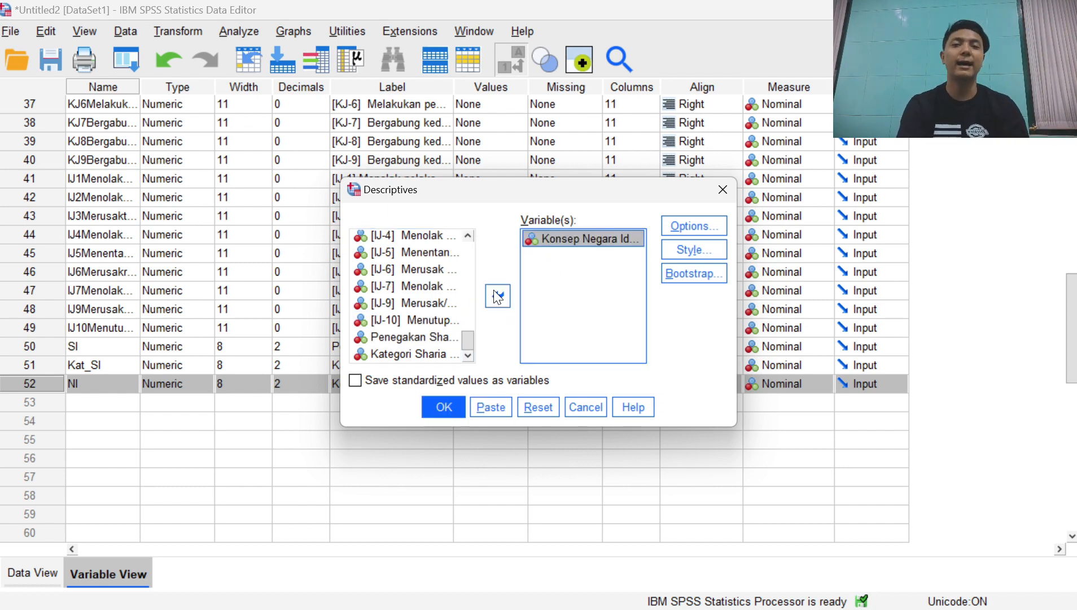
left_click(444, 407)
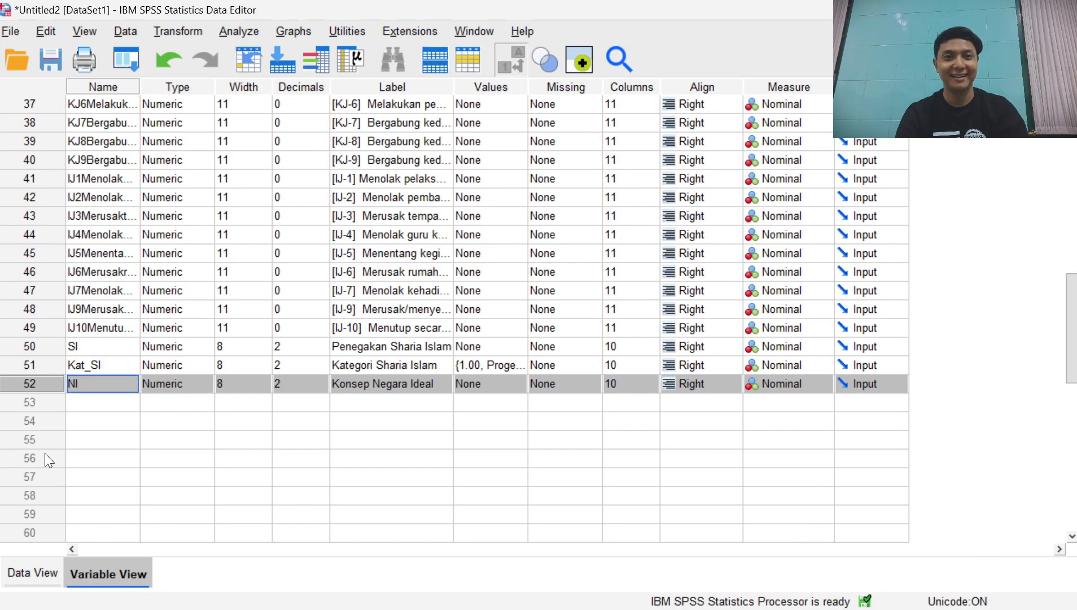
Set up Recode into Different Variables with NI as the input variable in place of the earlier SI recode.
left_click(30, 569)
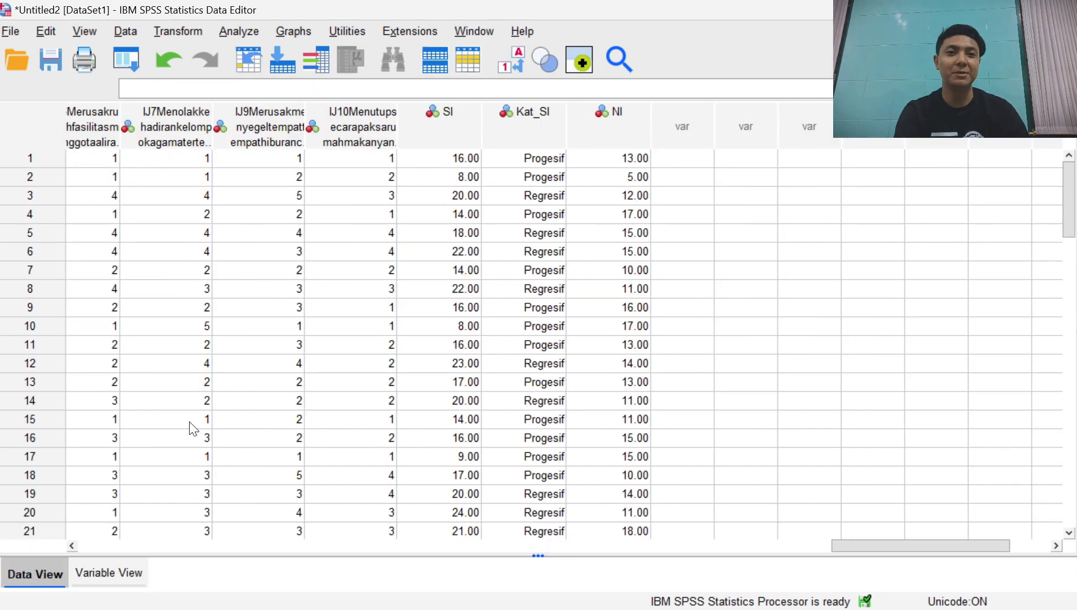
left_click(182, 31)
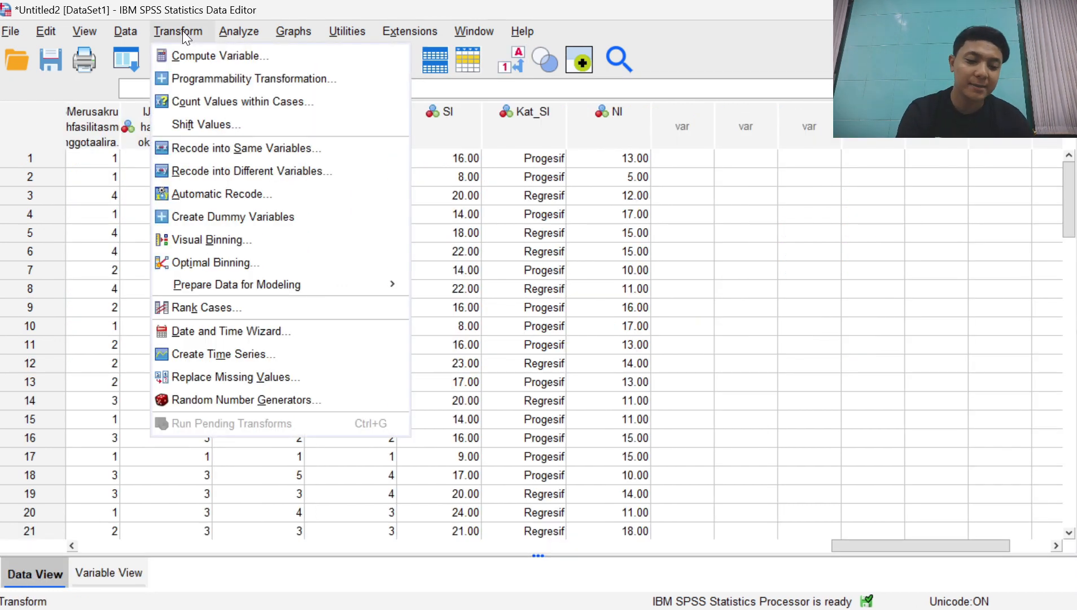
left_click(261, 172)
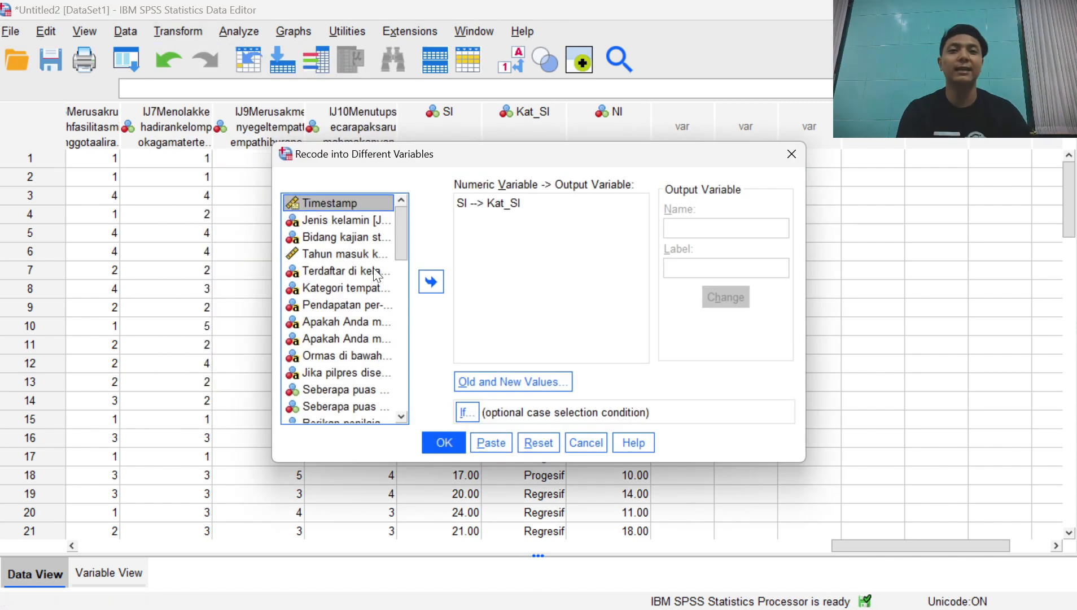
left_click(480, 201)
left_click(431, 281)
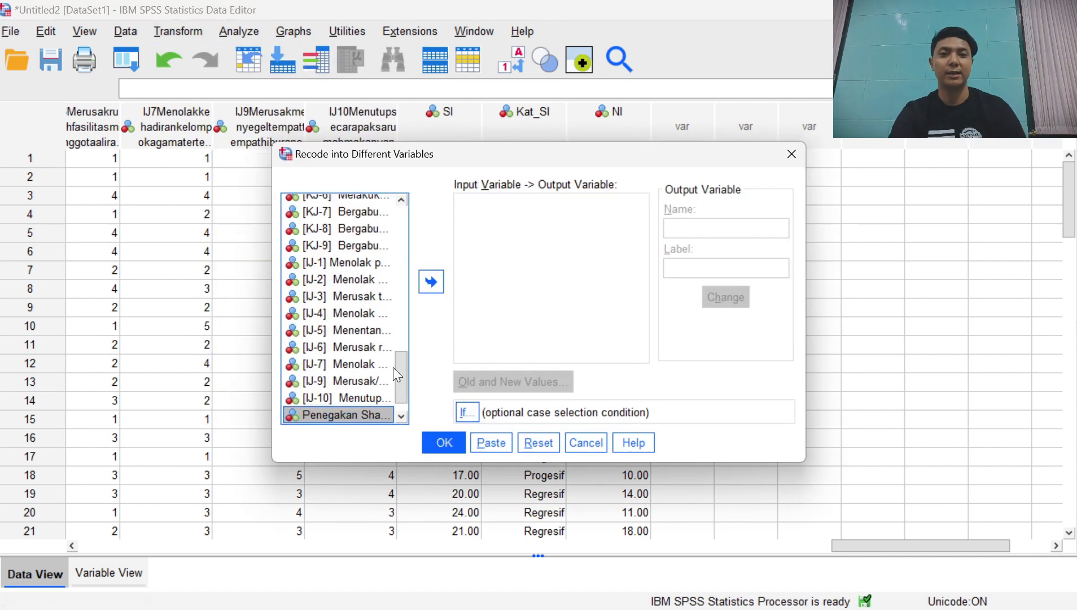
scroll(396, 389, "down", 1)
left_click(364, 417)
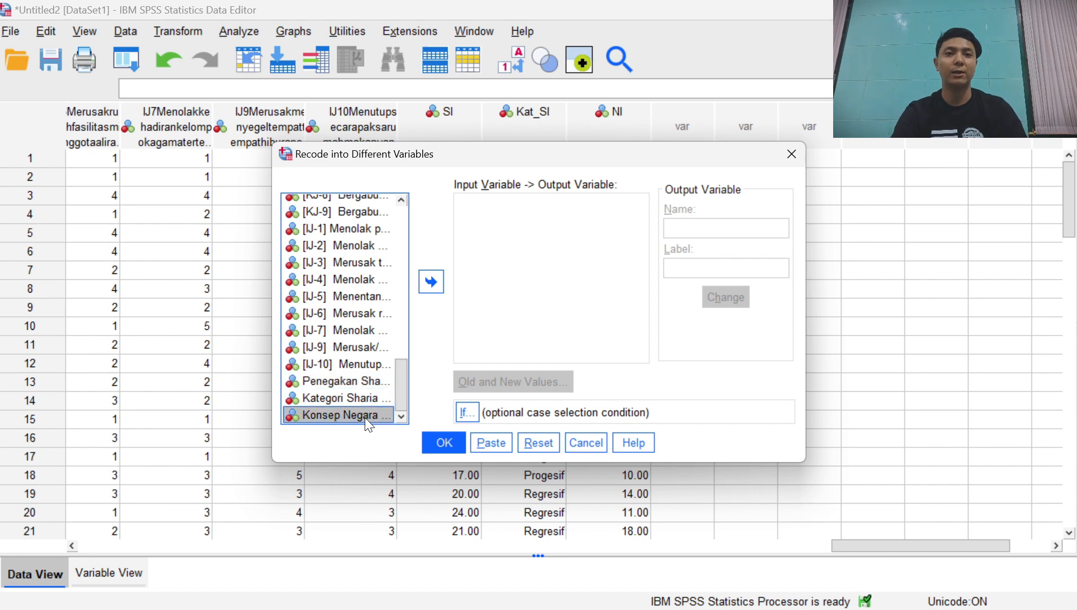
left_click(432, 281)
Name the recode's output variable Kat_NI with the label "Kategori Negara Ideal" and apply it to NI.
left_click(688, 226)
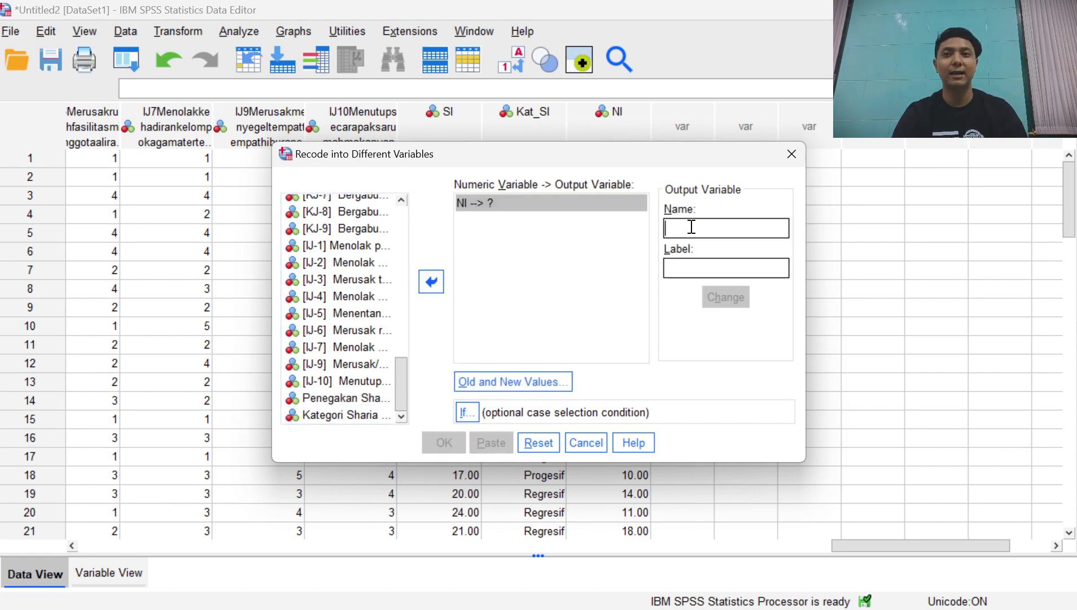
type("Kat")
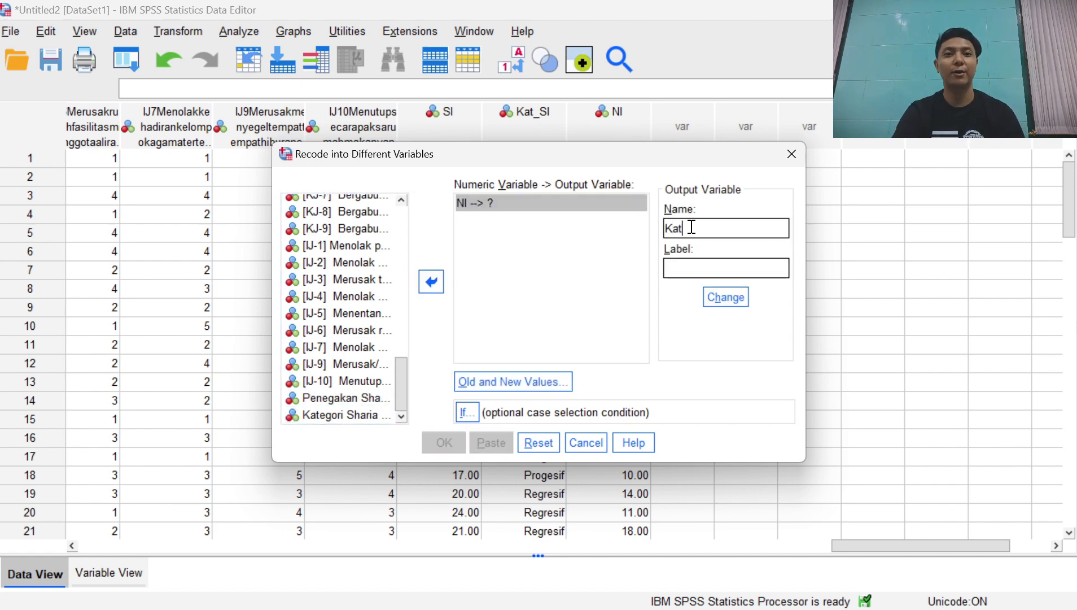
type("_NI")
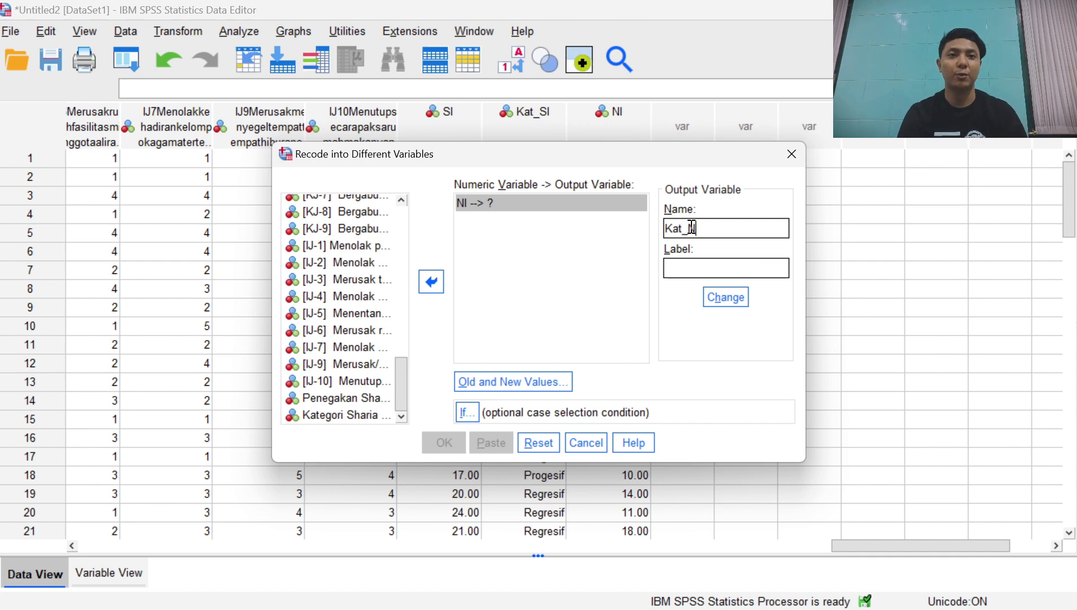
key("Tab")
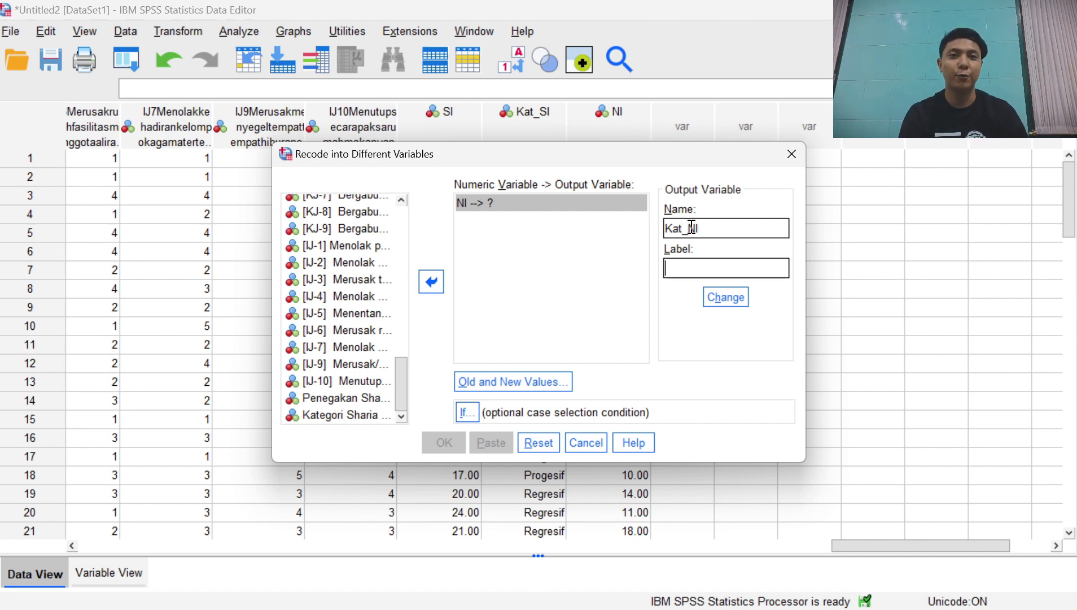
type("Kate")
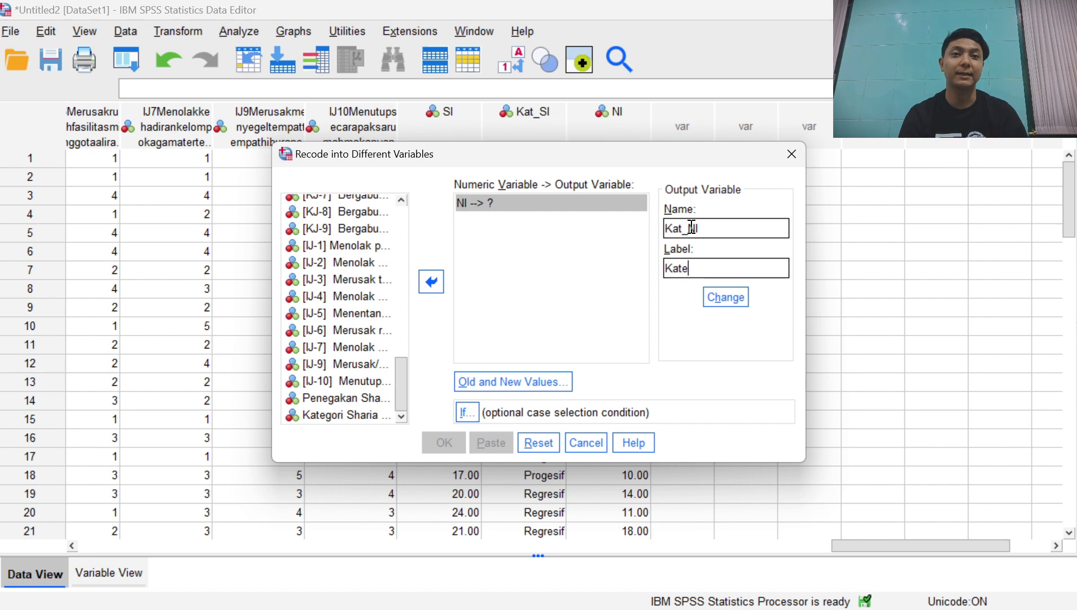
type("gori Negara Ideal")
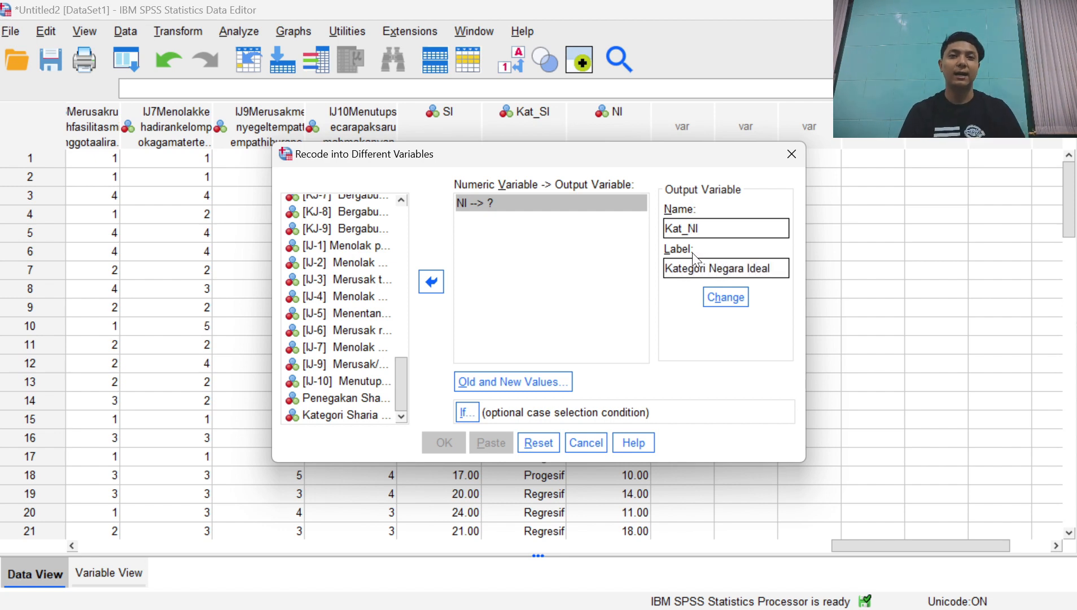
left_click(731, 295)
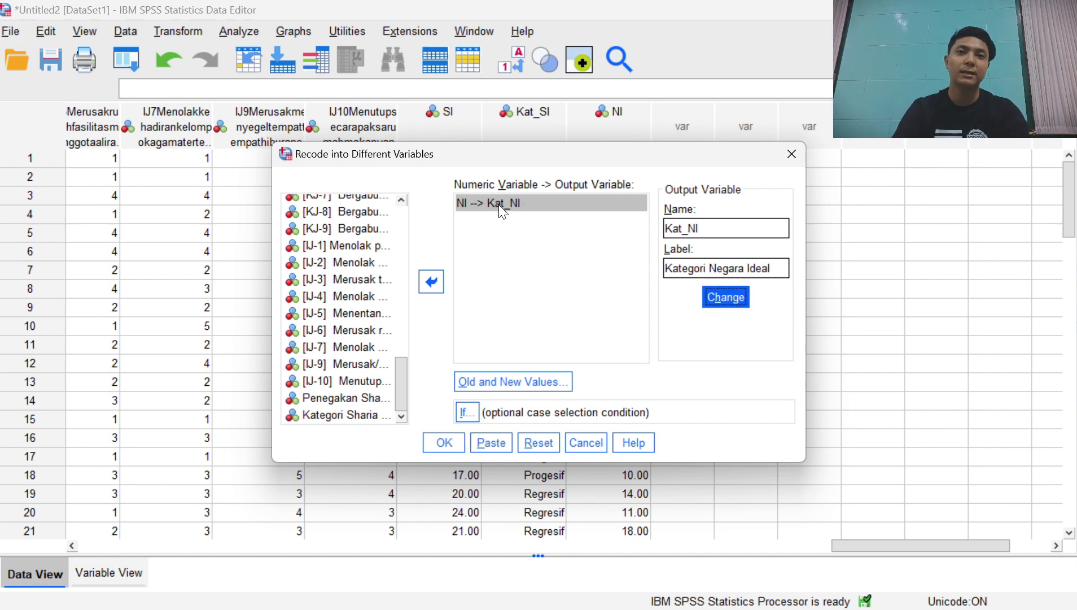
Remove both old-to-new value rules left over from the earlier SI recode.
left_click(547, 379)
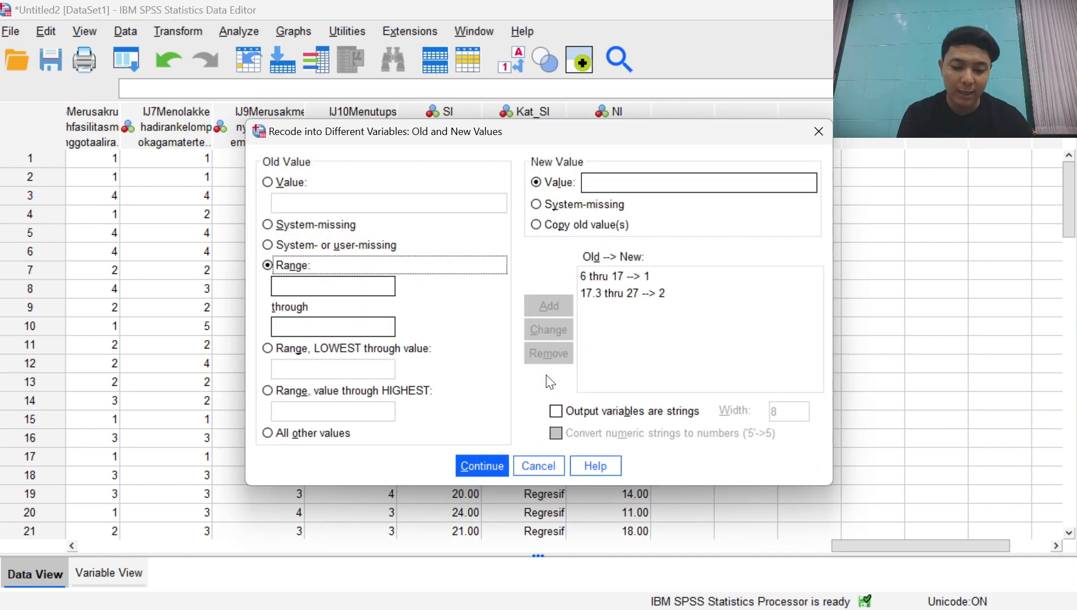
left_click(607, 277)
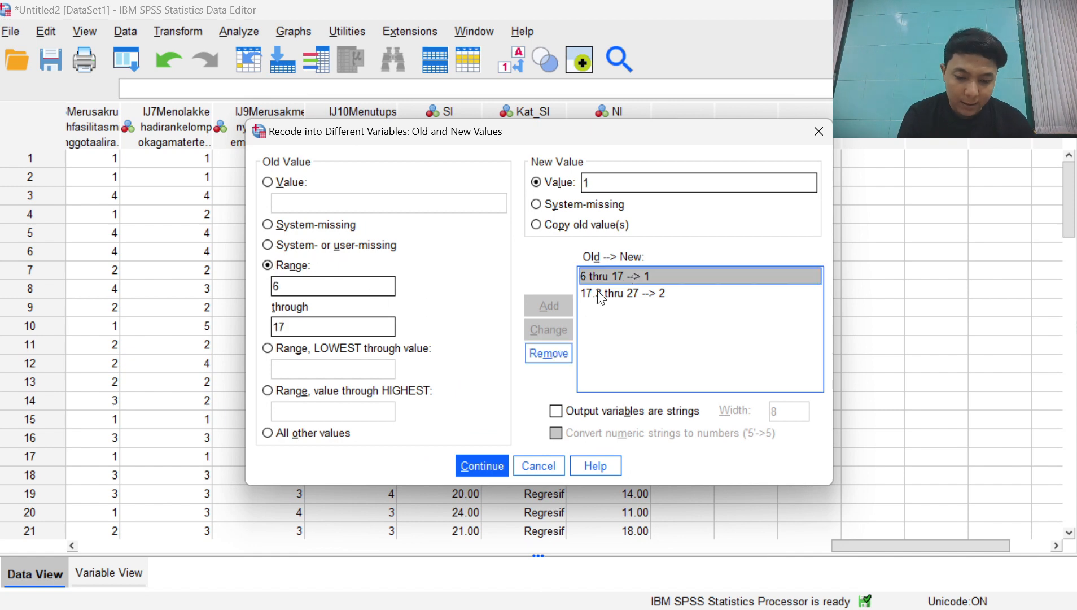
left_click(563, 351)
left_click(637, 278)
left_click(559, 351)
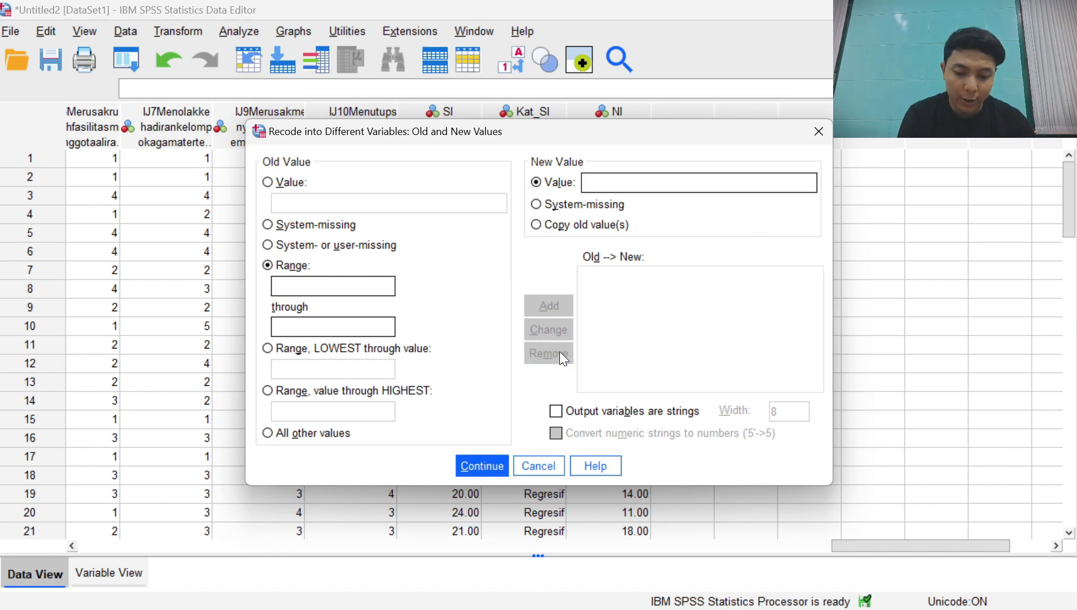
Add a recode rule that maps the range 5 through 13 to the new value 1.
left_click(335, 283)
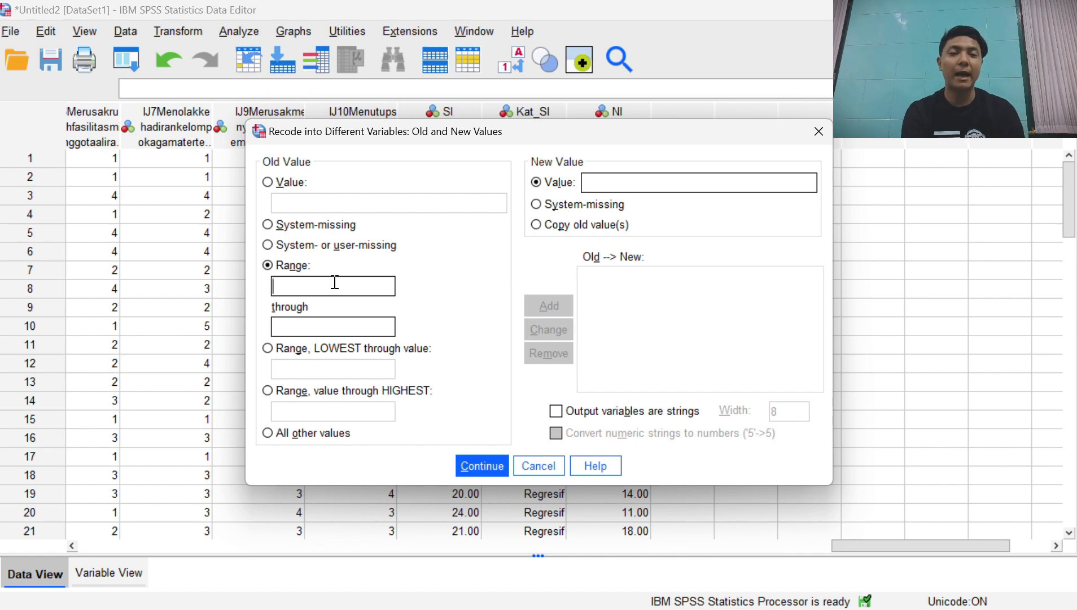
type("5")
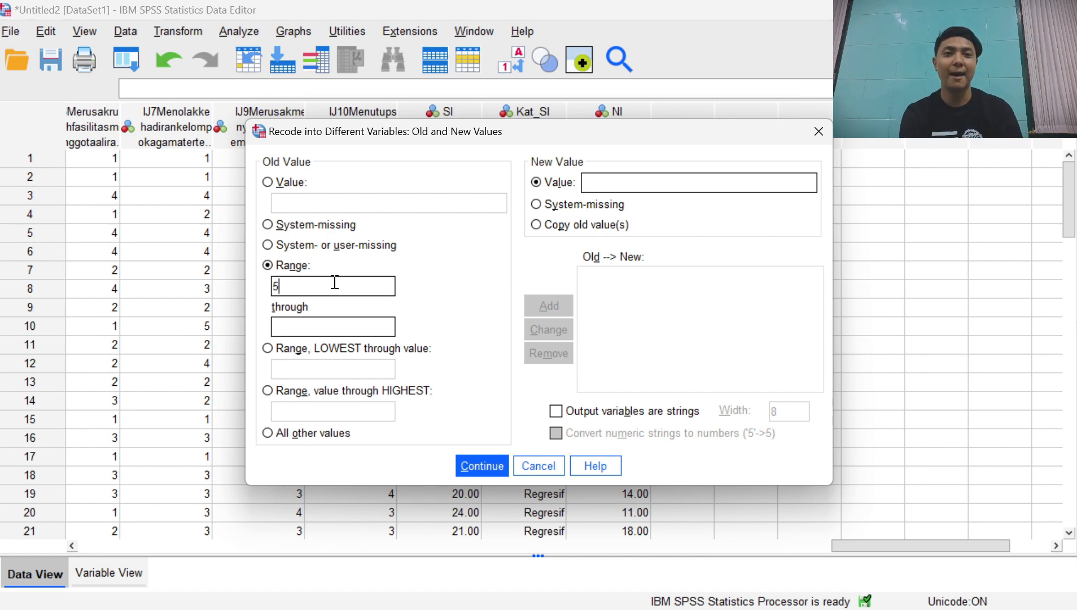
key("Tab")
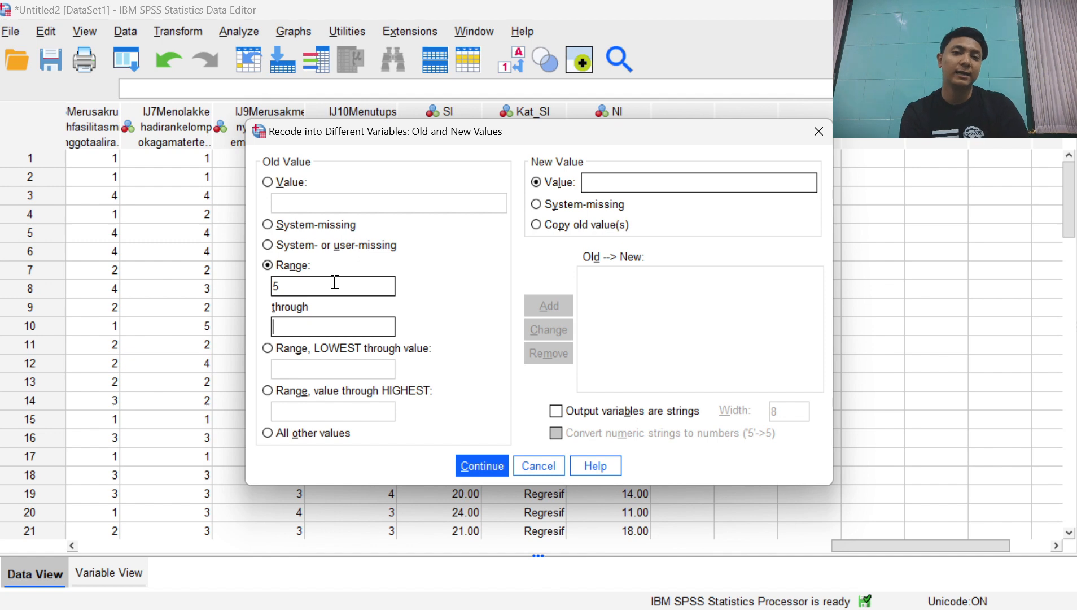
type("13")
left_click(603, 190)
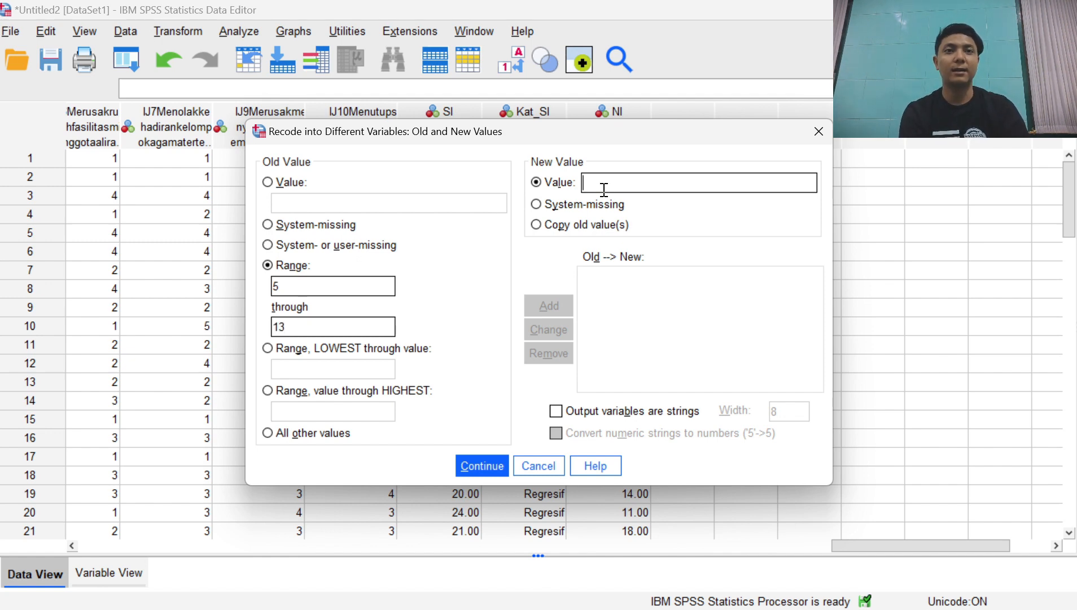
type("1")
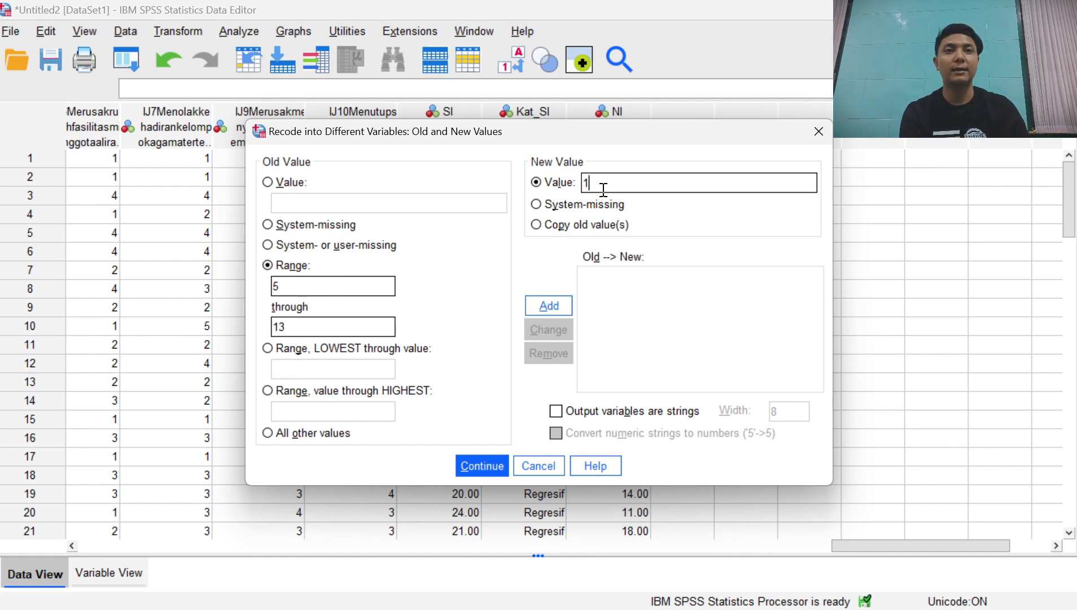
left_click(551, 308)
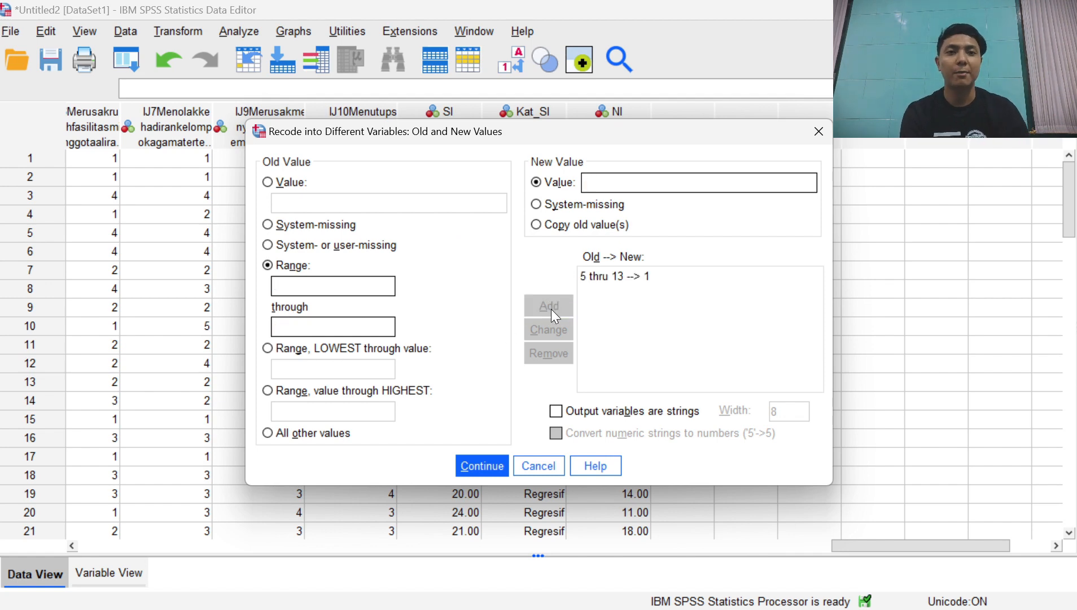
Add a second recode rule that maps the range 13.5 through 21 to the new value 2.
left_click(363, 292)
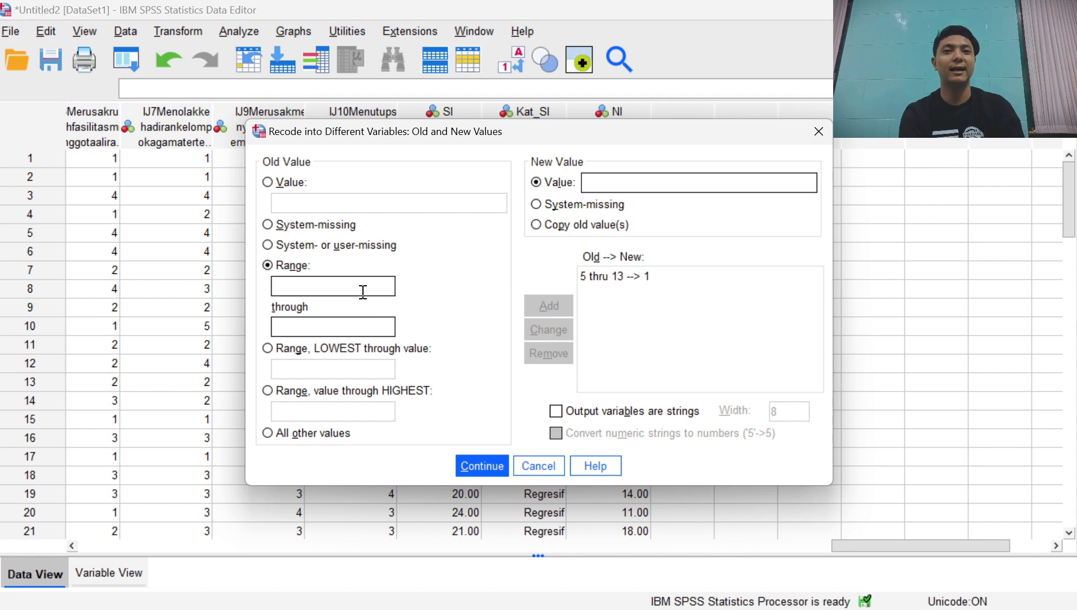
type("13")
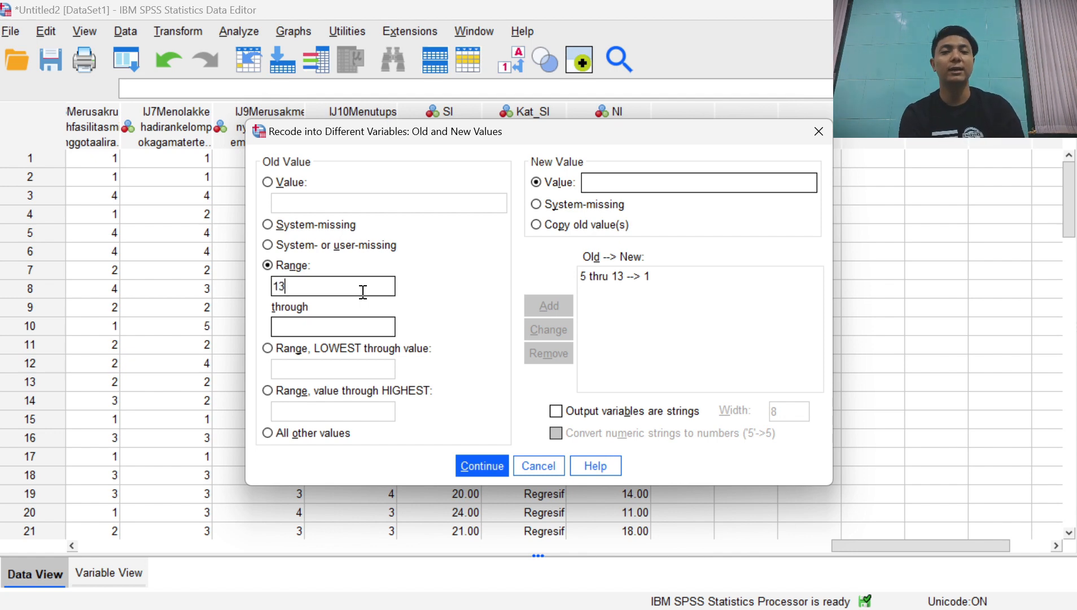
type(".5")
key("Tab")
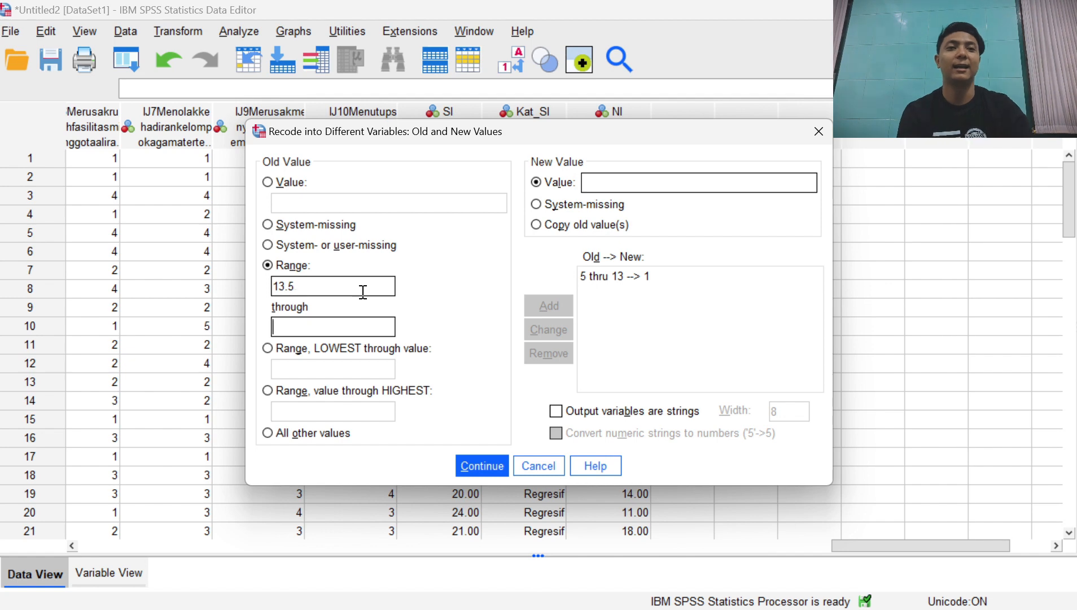
type("21")
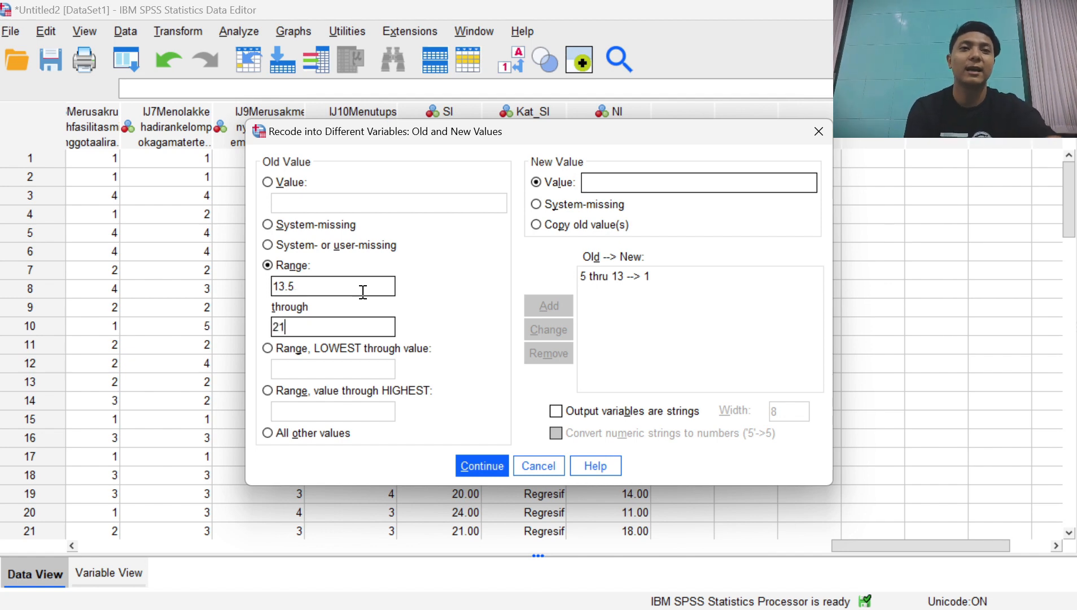
left_click(632, 183)
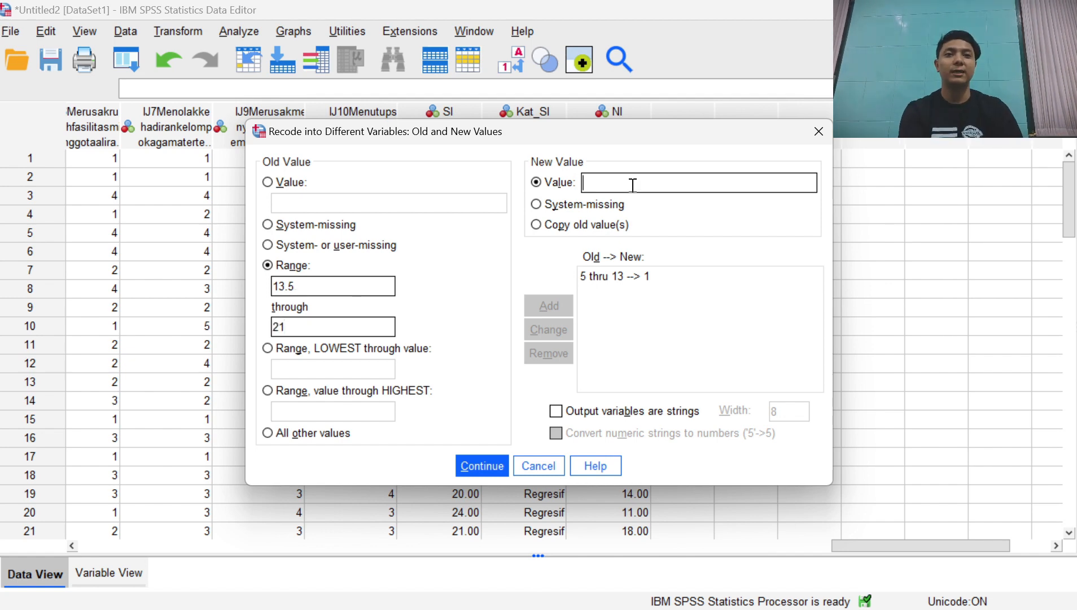
type("2")
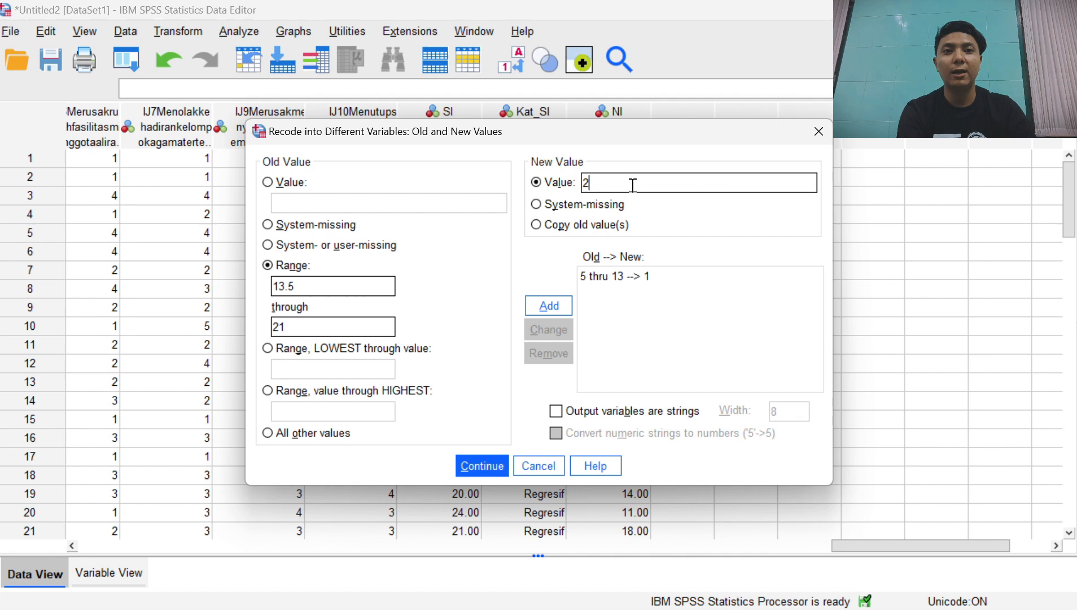
left_click(555, 309)
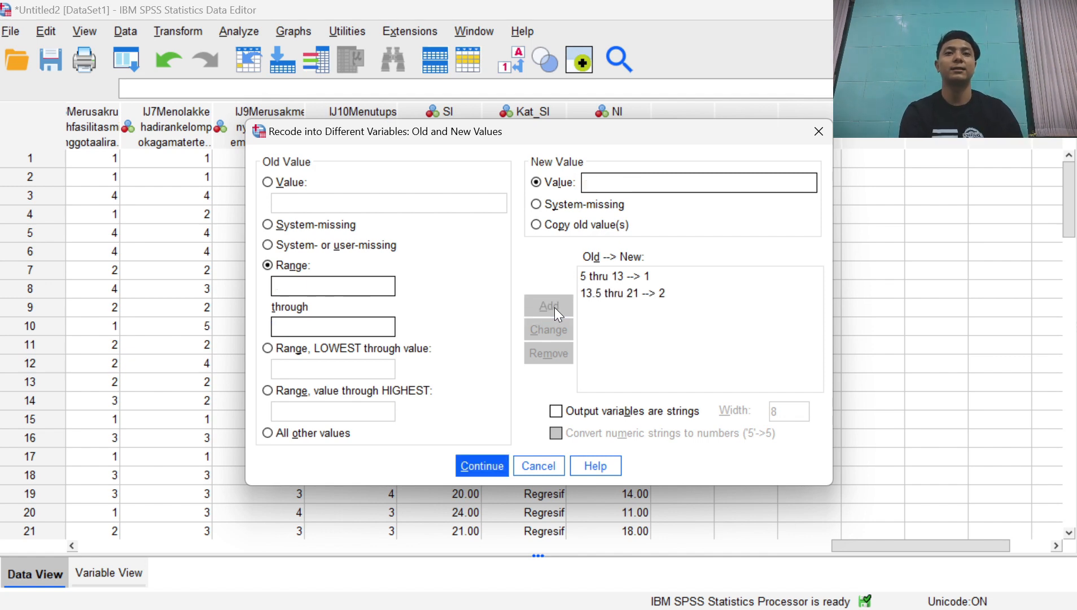
Accept the value rules, run the recode, and select the new Kat_NI column in the Data Editor.
left_click(483, 465)
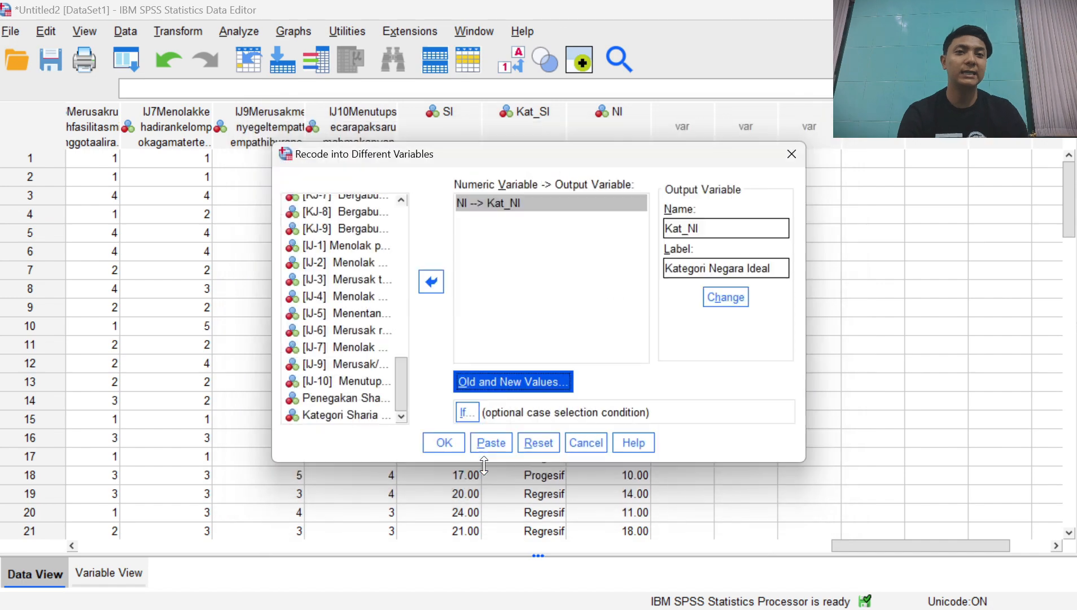
left_click(445, 442)
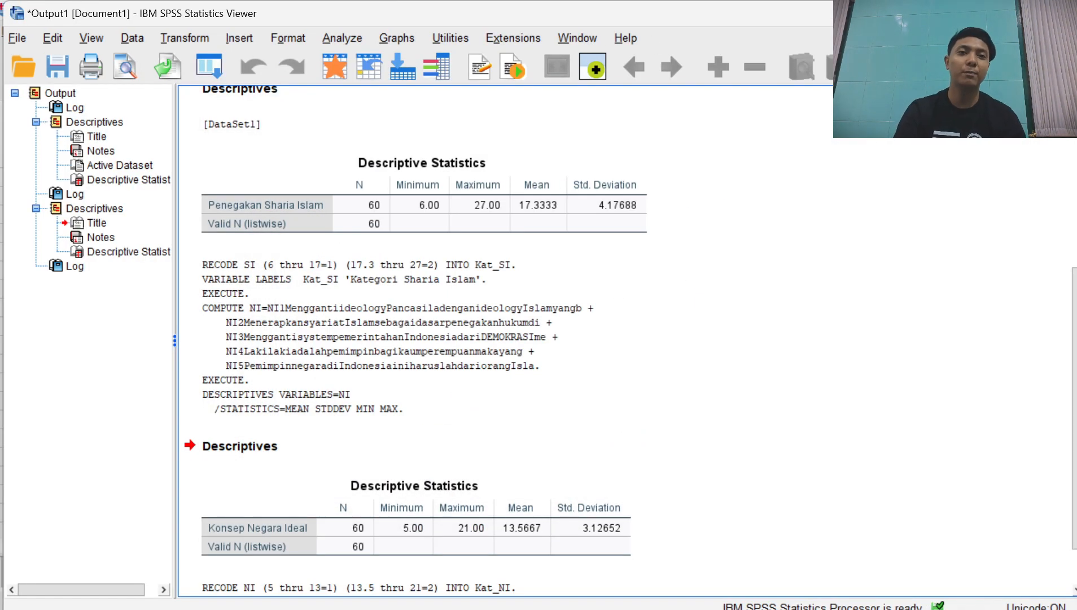
key("alt+Tab")
left_click(710, 119)
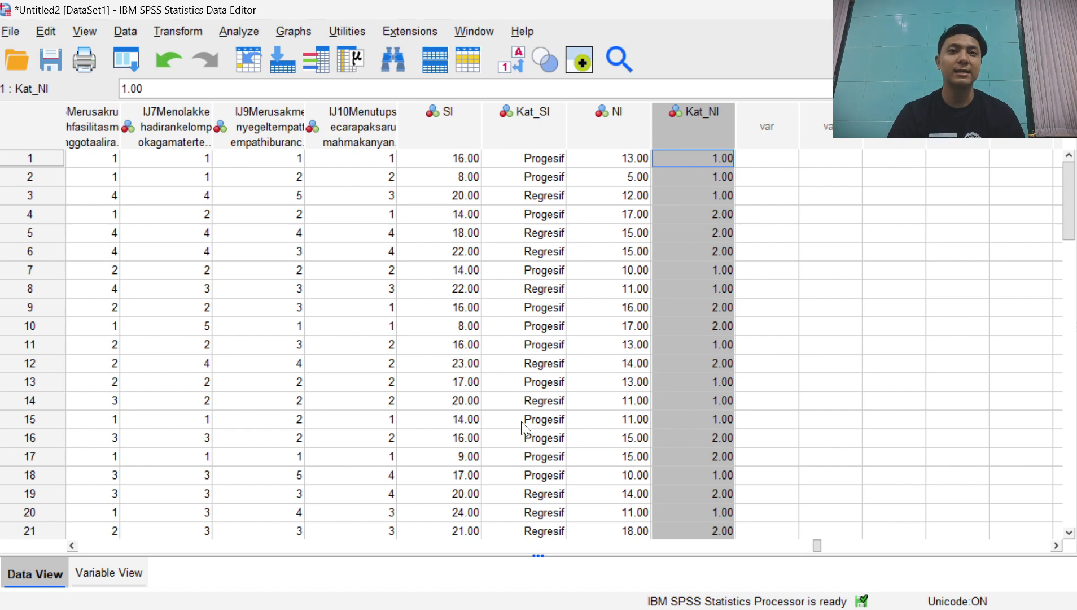
Open the value labels of Kat_NI in the variable definitions and add the label NKRI for value 1.
left_click(85, 576)
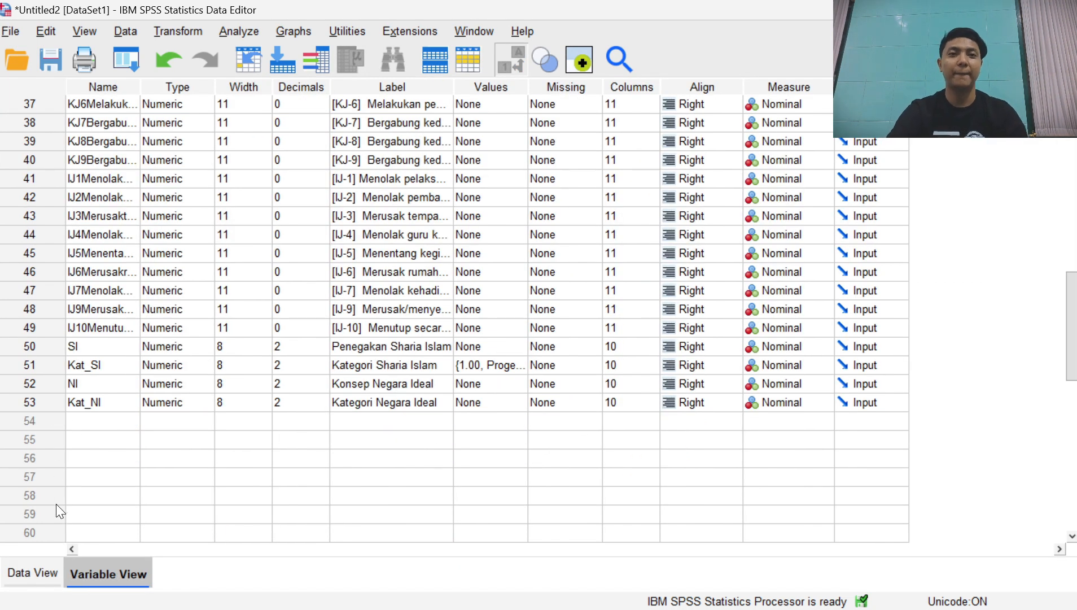
left_click(39, 404)
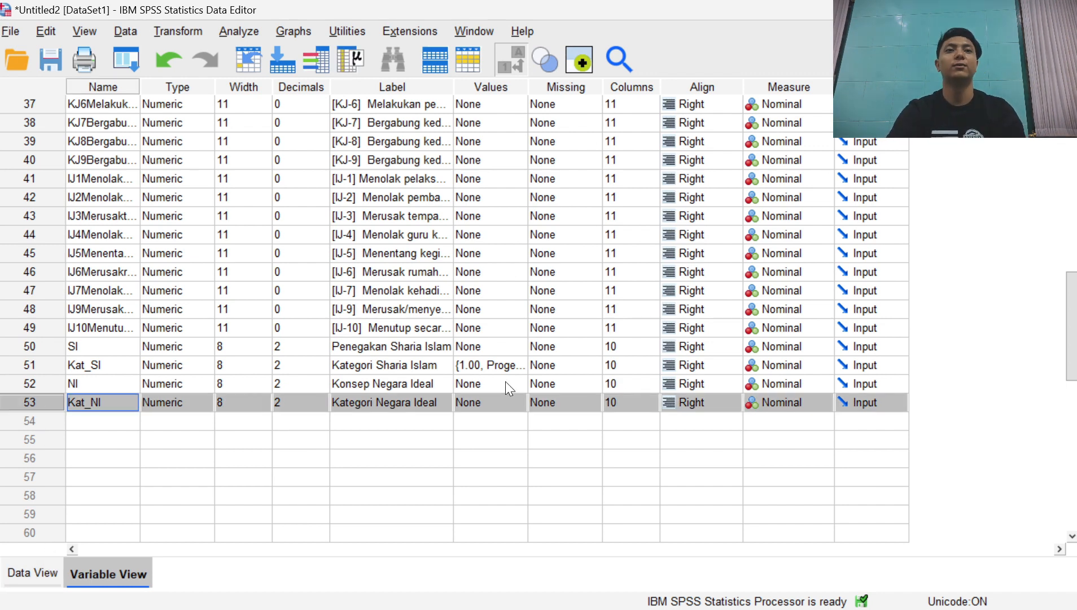
double_click(513, 400)
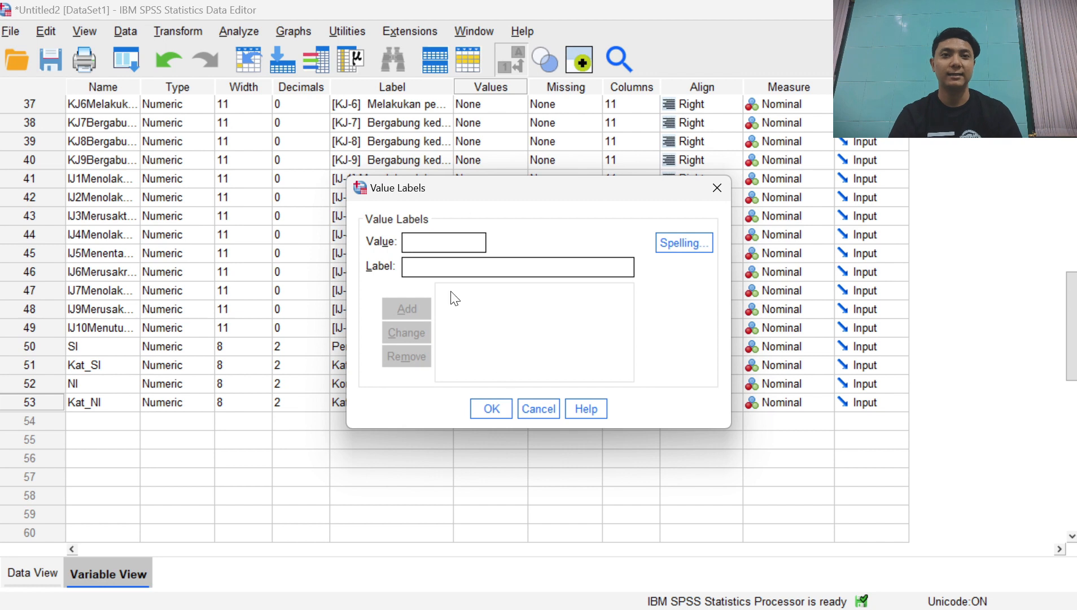
type("1")
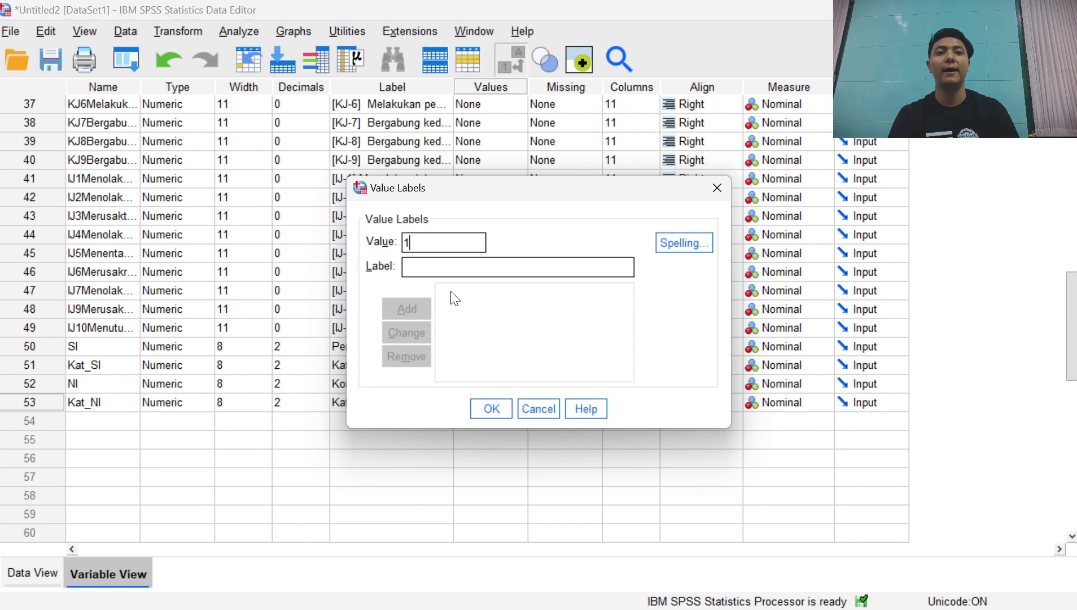
key("Tab")
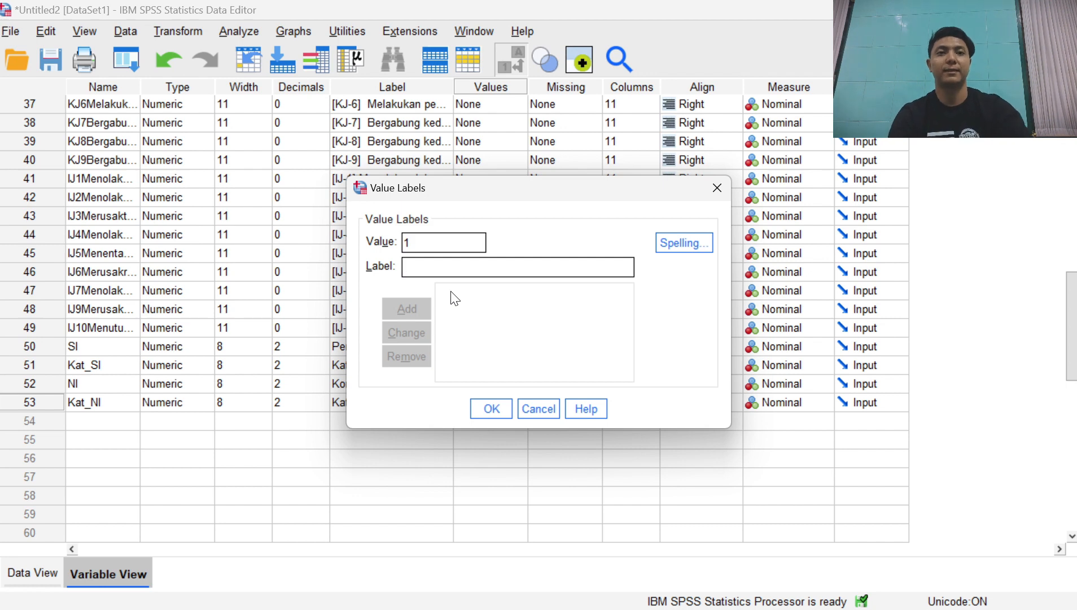
type("NKRI")
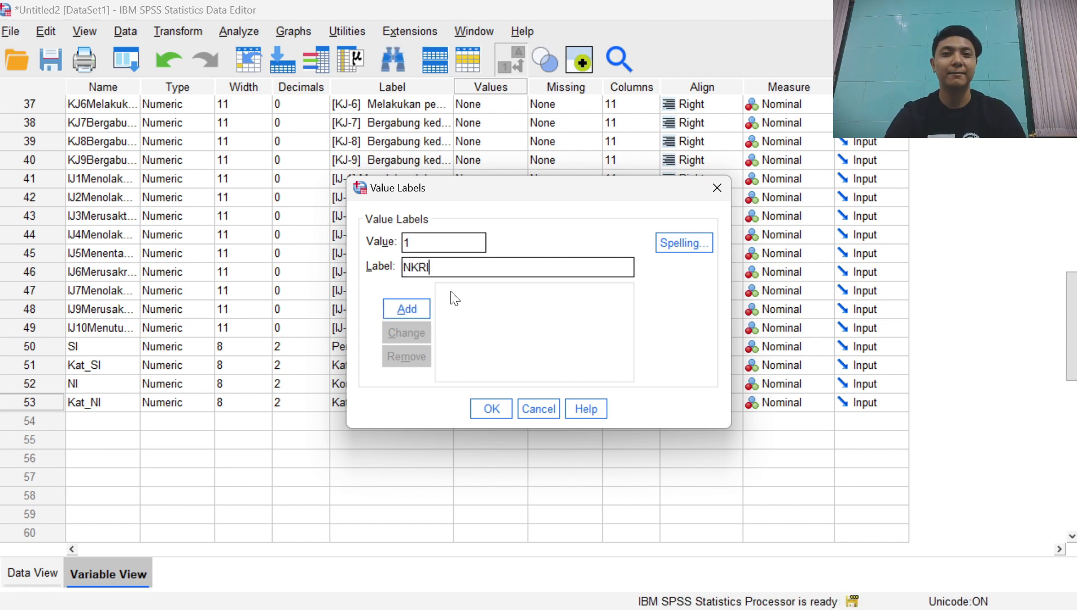
key("Return")
Add the value label KHILAFAH for value 2 of Kat_NI and accept the value labels.
type("2")
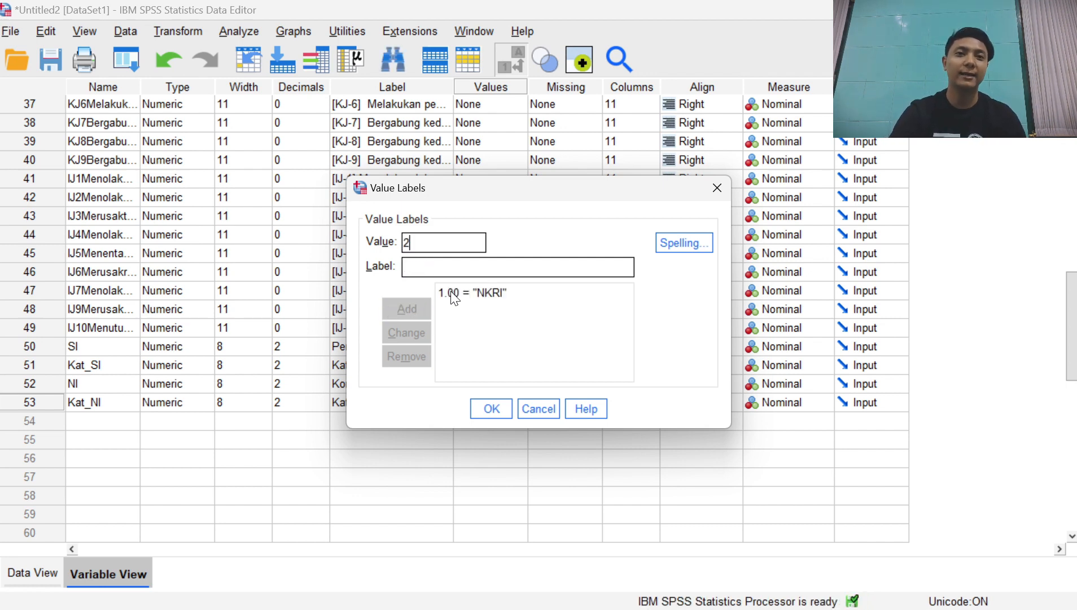
key("Tab")
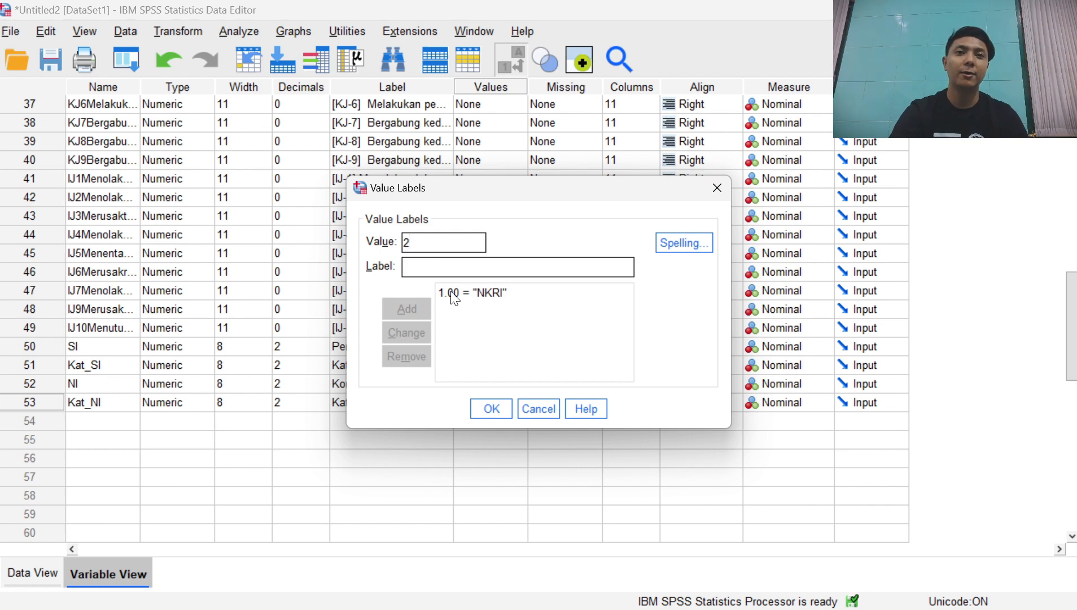
type("KHILAFAH")
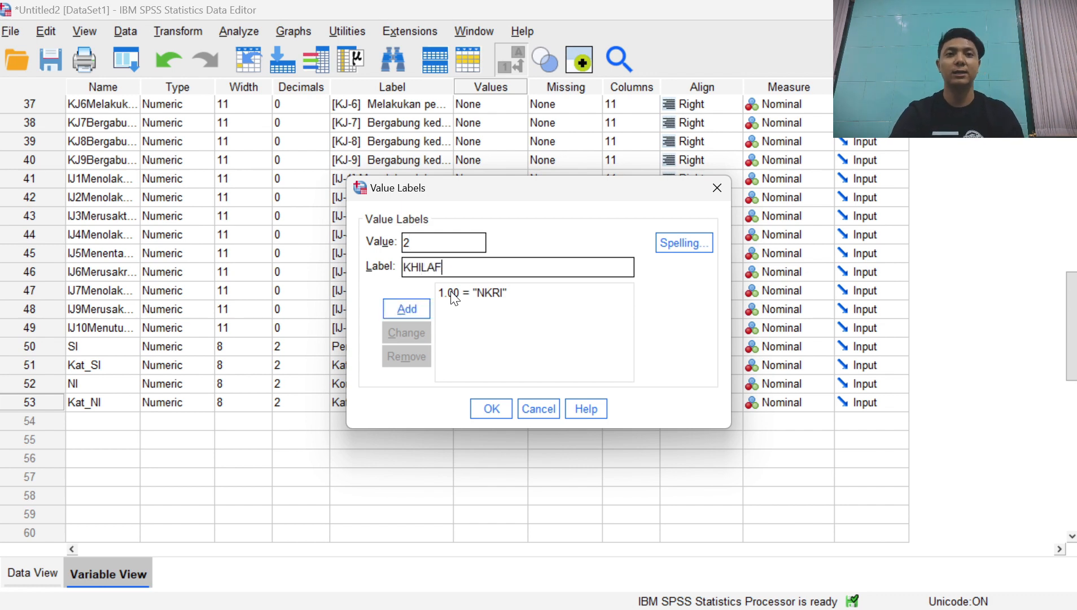
key("Return")
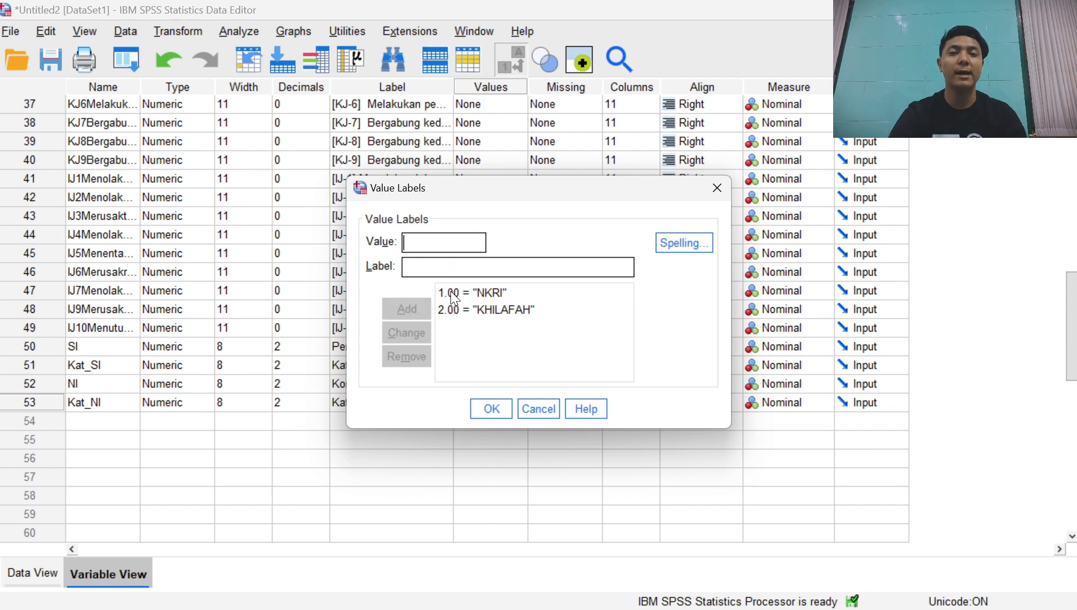
left_click(505, 409)
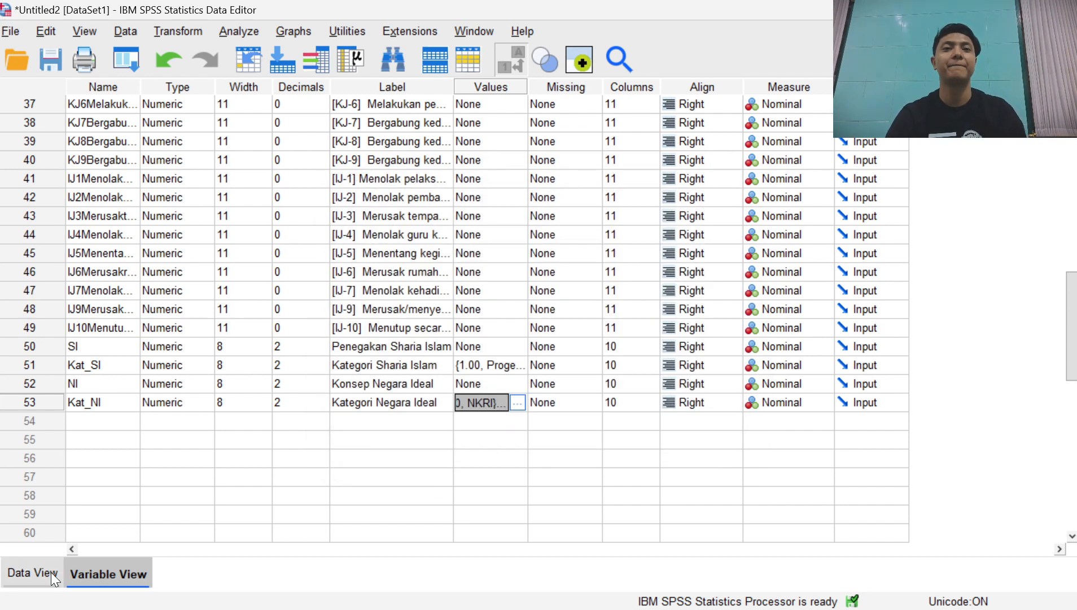
Examine the labelled categories in the Kat_NI column of the data.
left_click(50, 573)
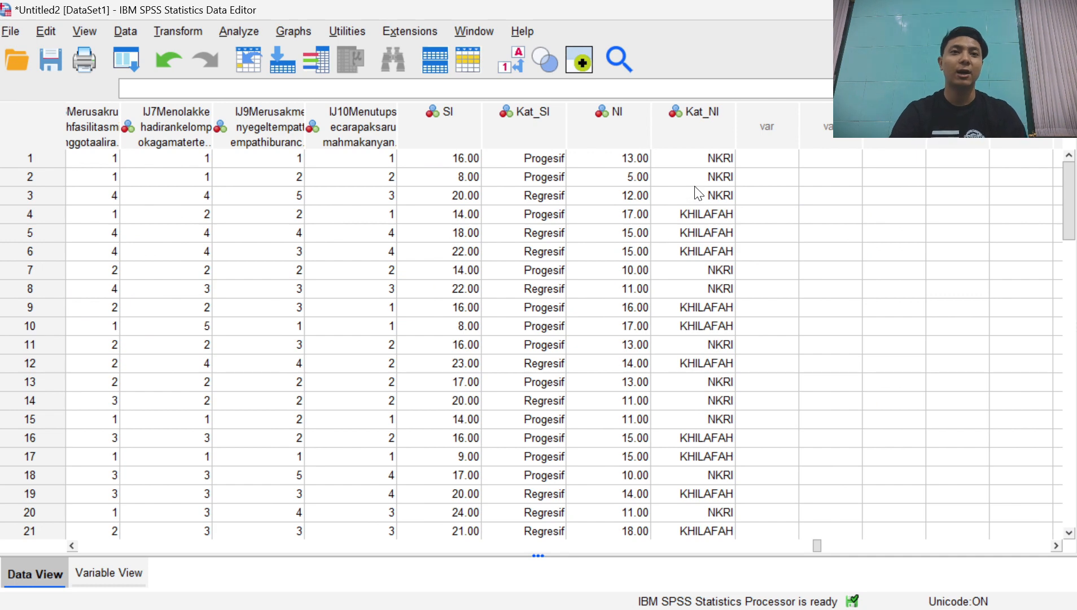
left_click(703, 128)
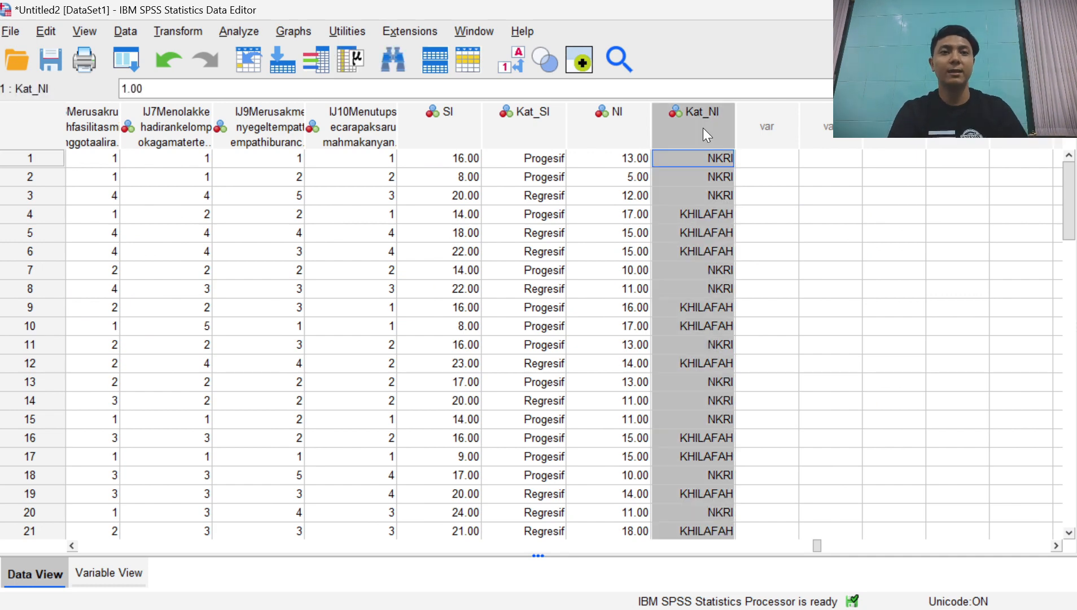
left_click(775, 164)
left_click(797, 180)
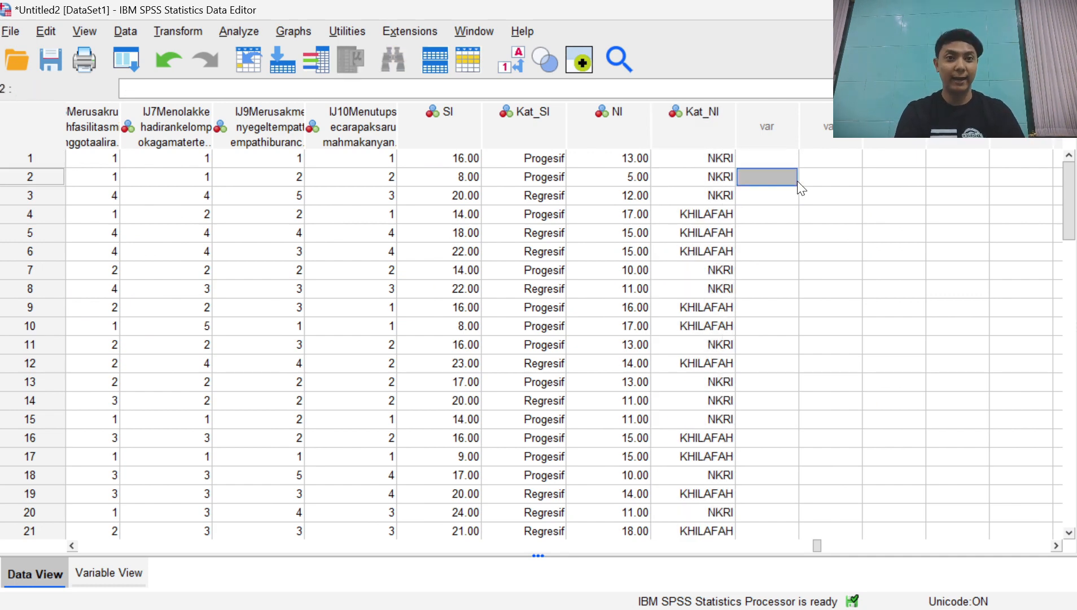
left_click(812, 180)
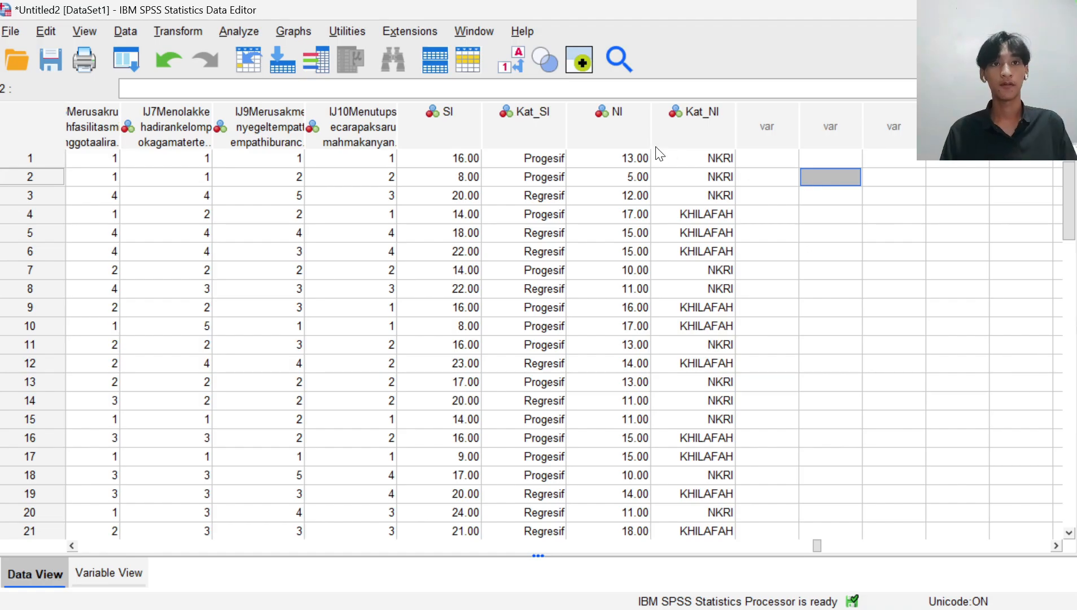
Start a new variable computation, clear the previous numeric expression, and set the target variable to JI.
mouse_move(659, 154)
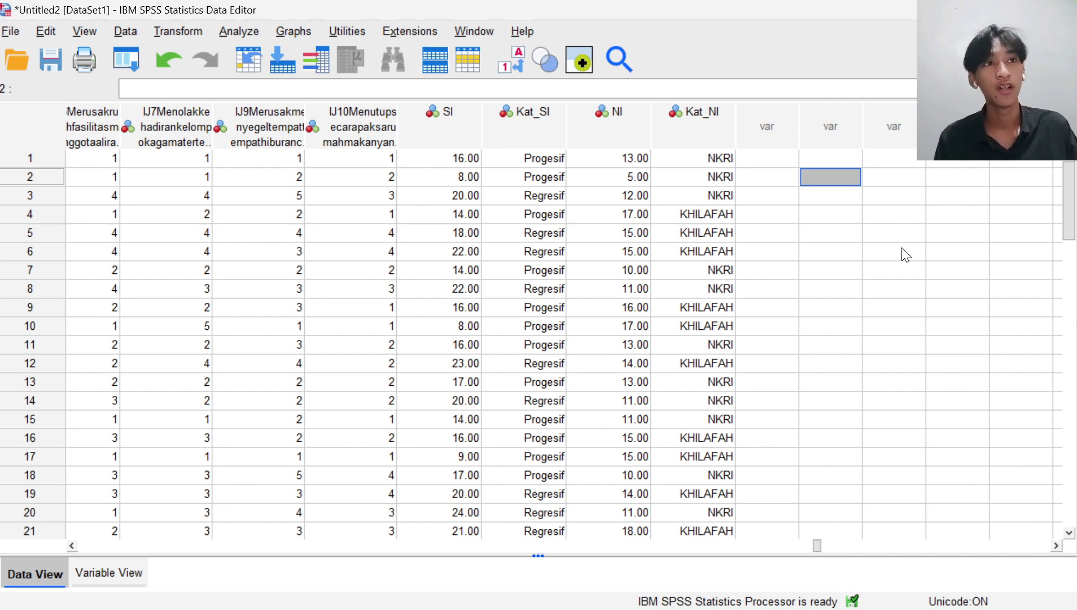
left_click(194, 26)
left_click(209, 54)
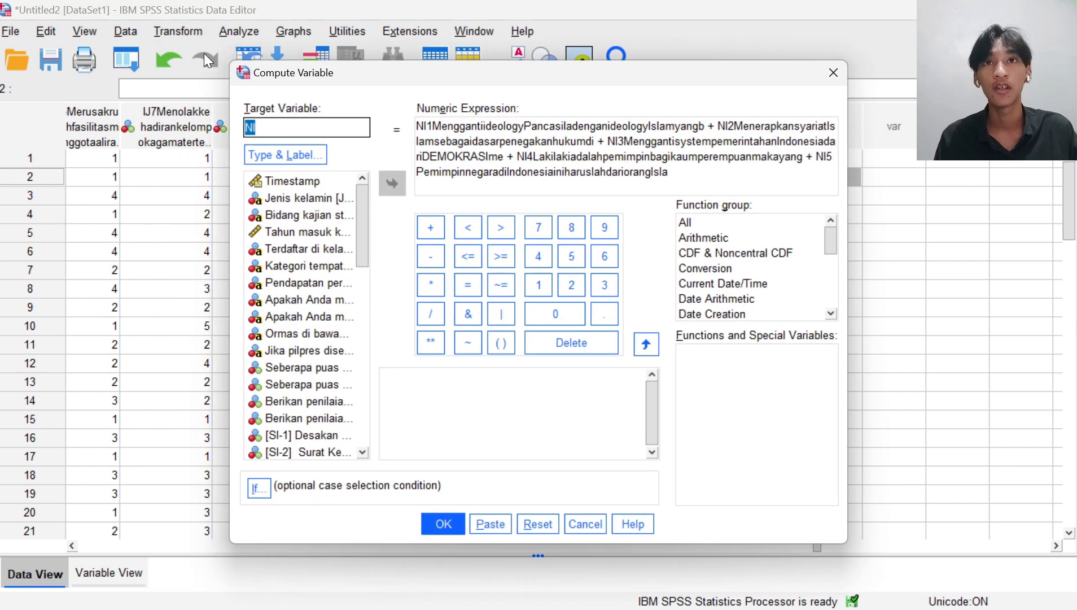
left_click(457, 136)
key("ctrl+a")
key("Delete")
left_click(335, 128)
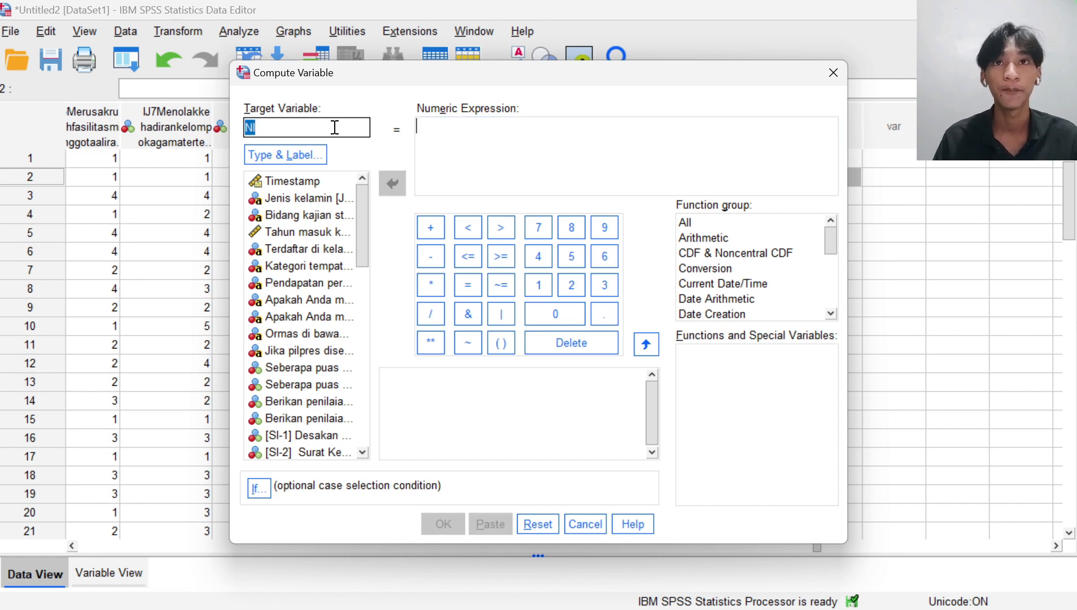
key("BackSpace")
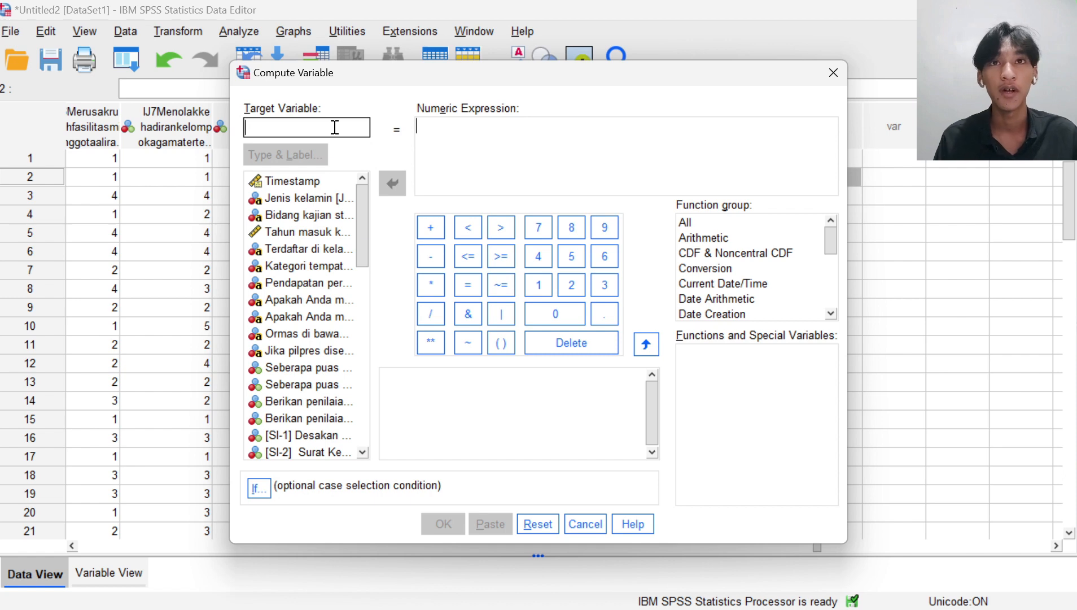
scroll(280, 316, "down", 8)
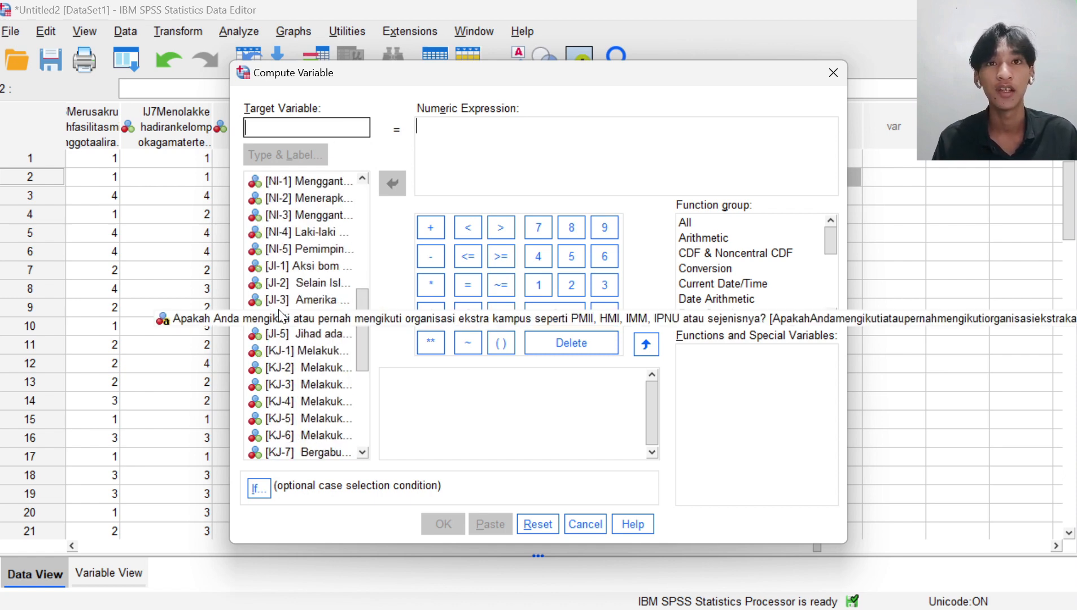
type("JI")
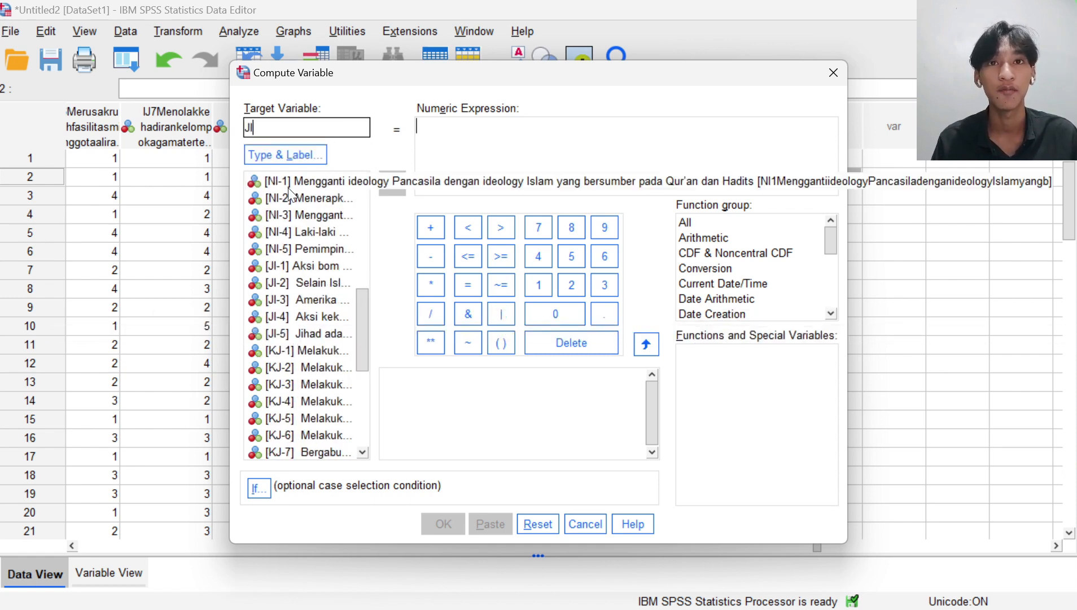
Build the numeric expression for JI as the sum of the five items JI-1 through JI-5.
left_click(490, 130)
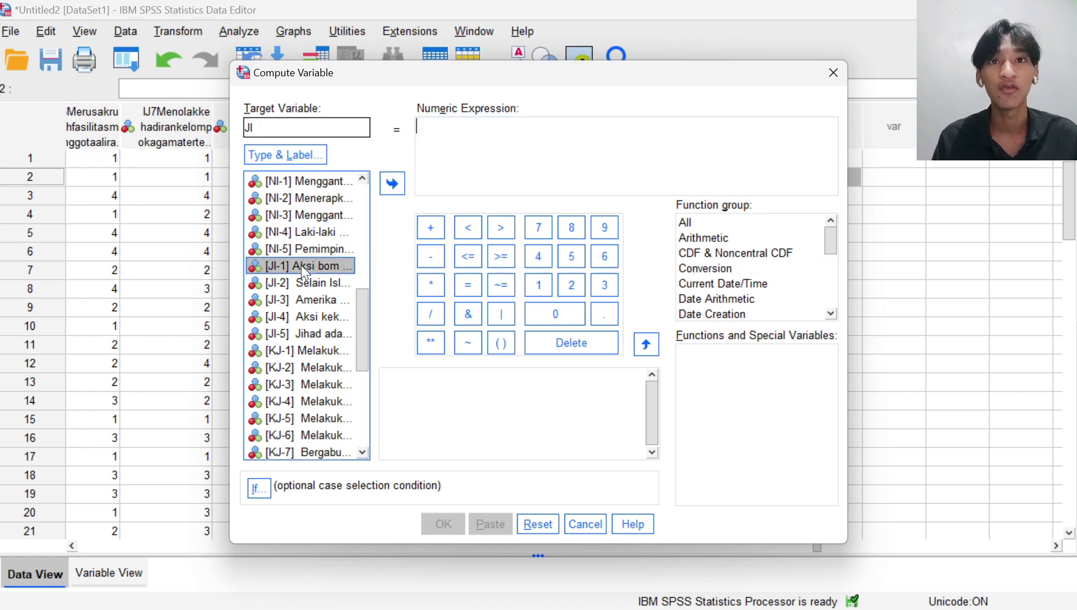
double_click(302, 266)
left_click(435, 238)
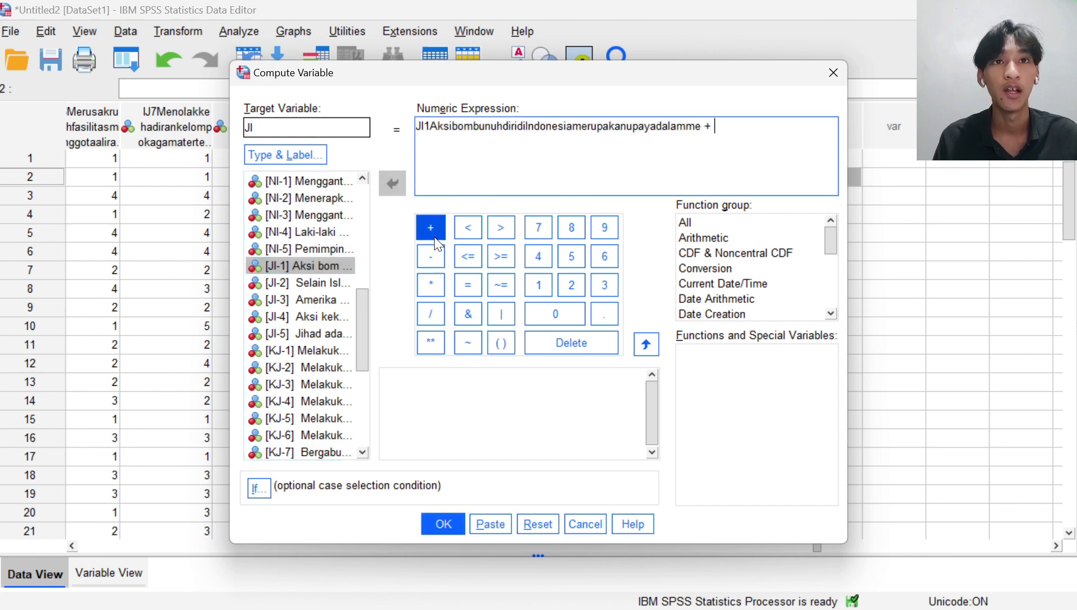
double_click(323, 283)
left_click(443, 234)
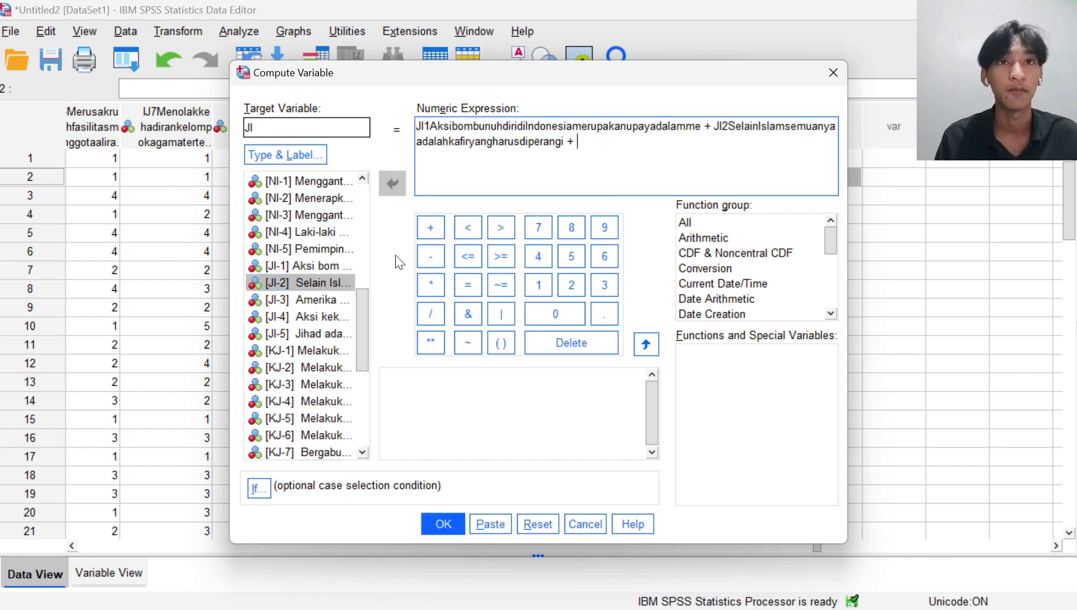
double_click(331, 301)
left_click(433, 224)
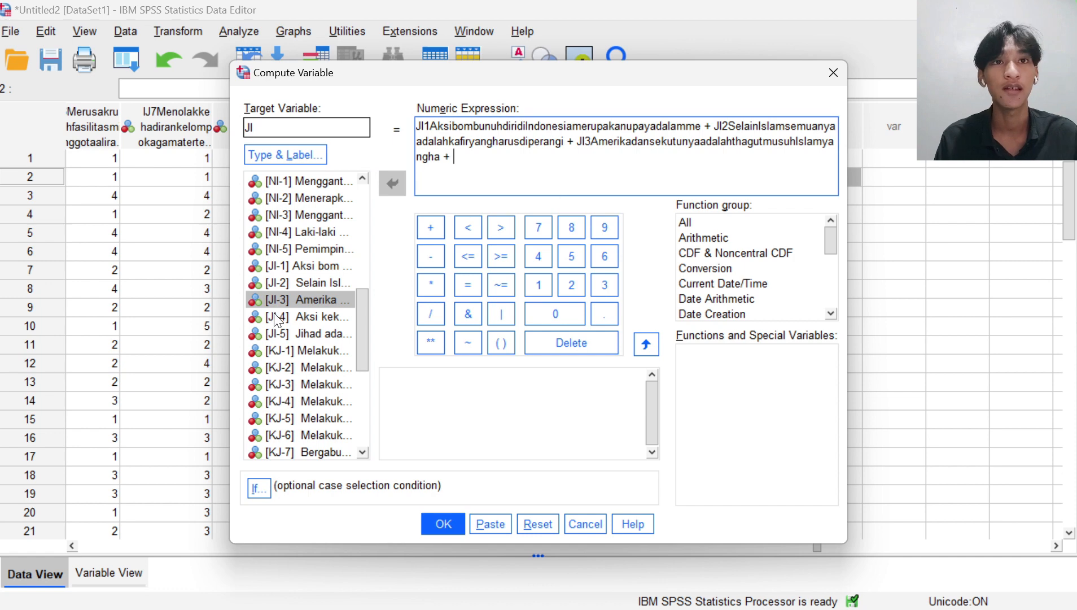
double_click(275, 311)
left_click(439, 223)
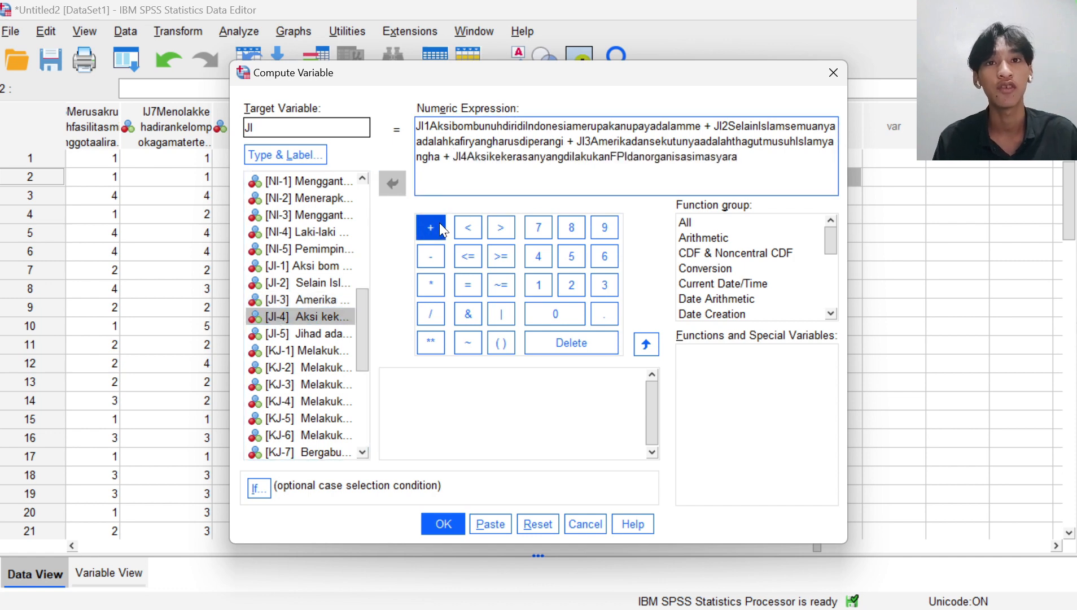
double_click(303, 333)
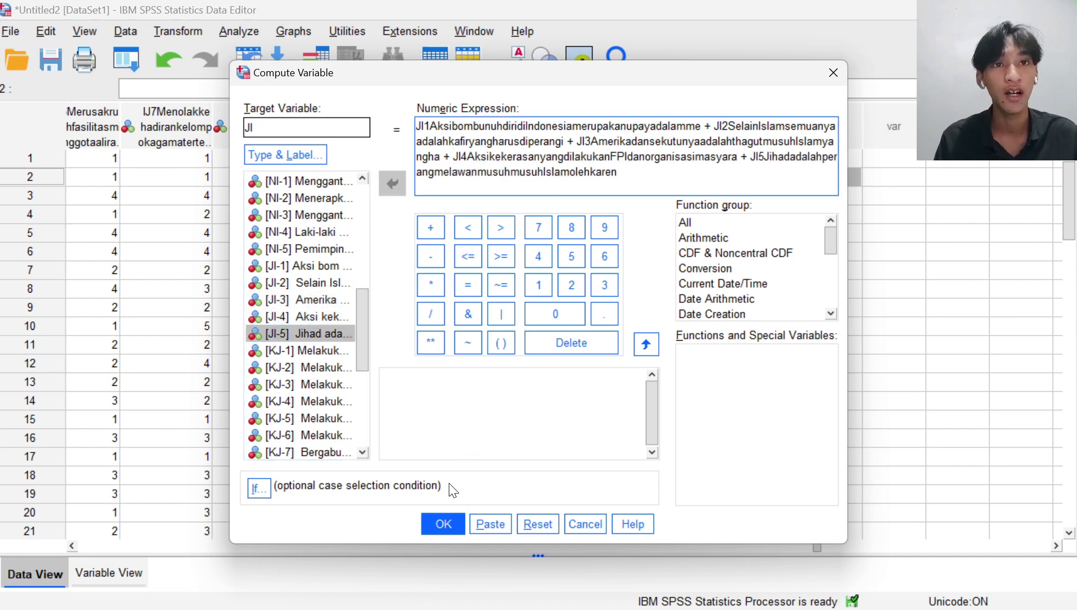
Run the computation and select the new JI column in the Data Editor.
left_click(439, 523)
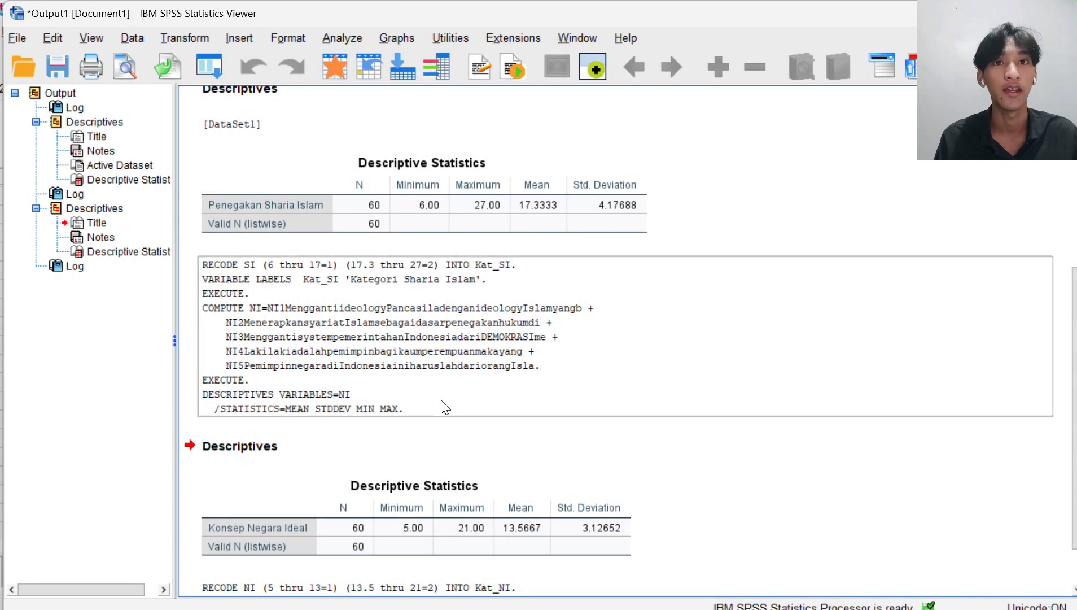
key("alt+Tab")
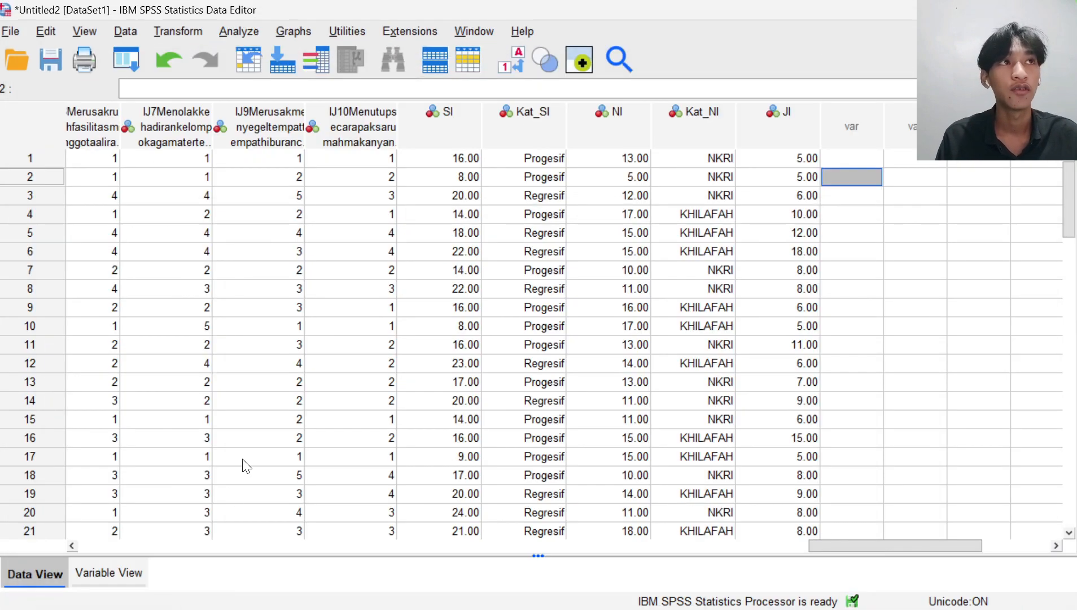
left_click(777, 123)
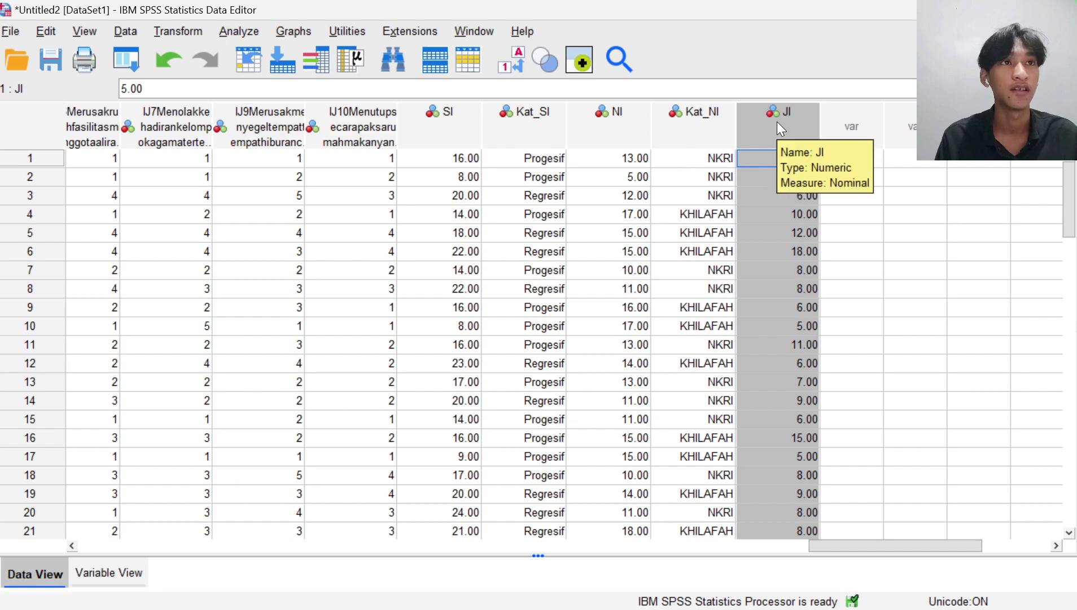
Give the JI variable the label Konsep Jihad Islam in the variable definitions.
left_click(94, 575)
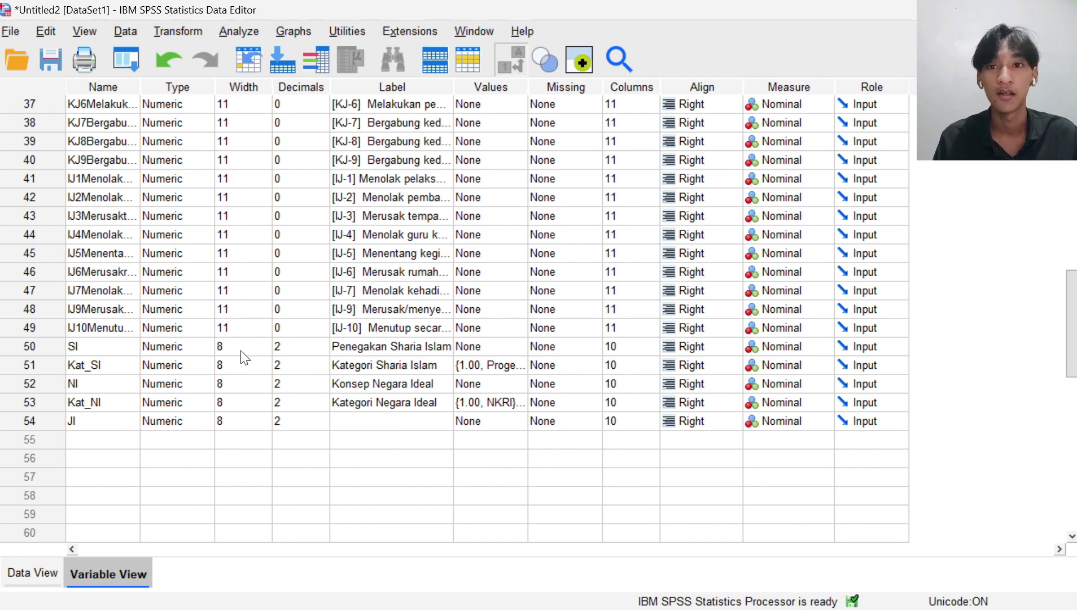
left_click(375, 424)
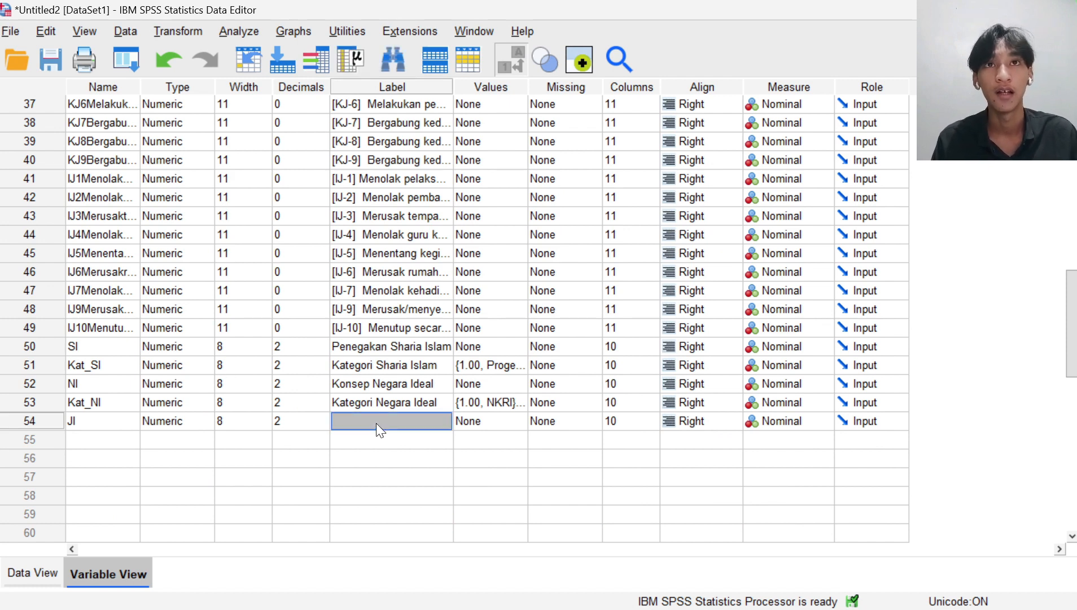
left_click(376, 422)
type("Kon")
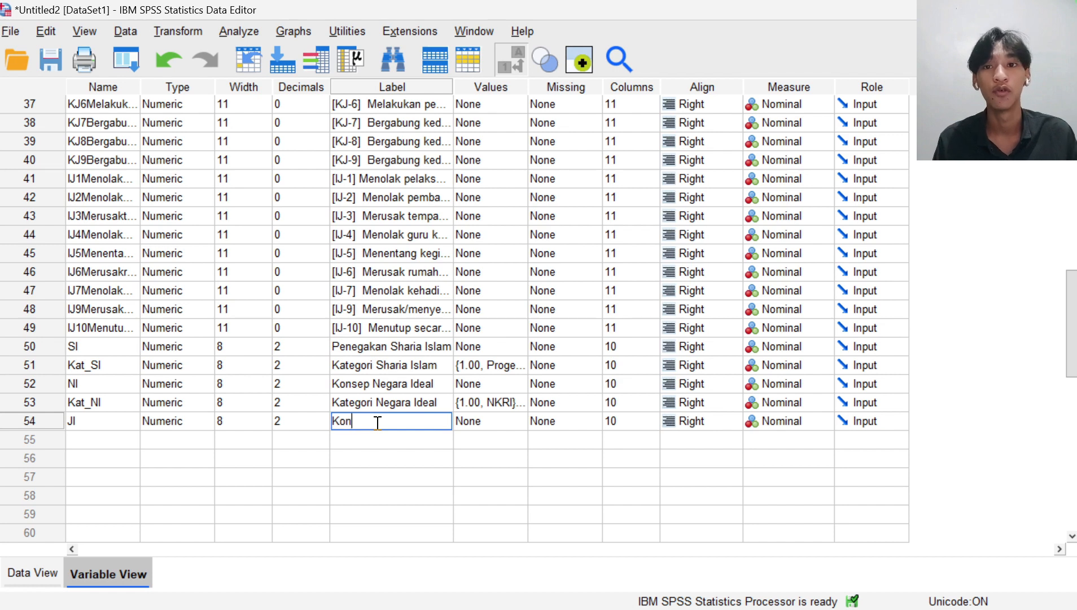
type("sep Jihad Islam")
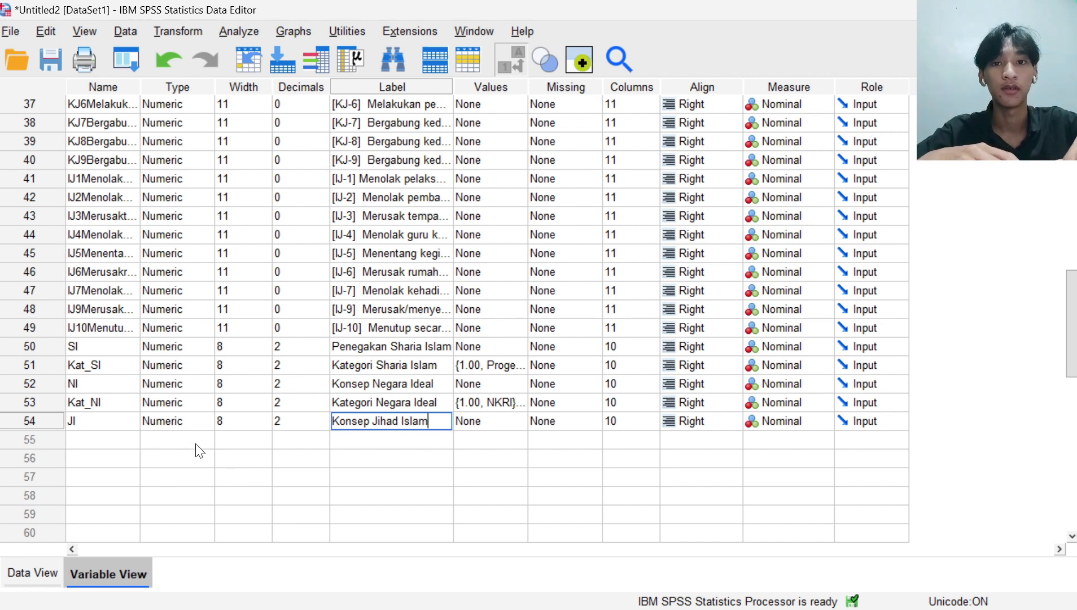
key("Return")
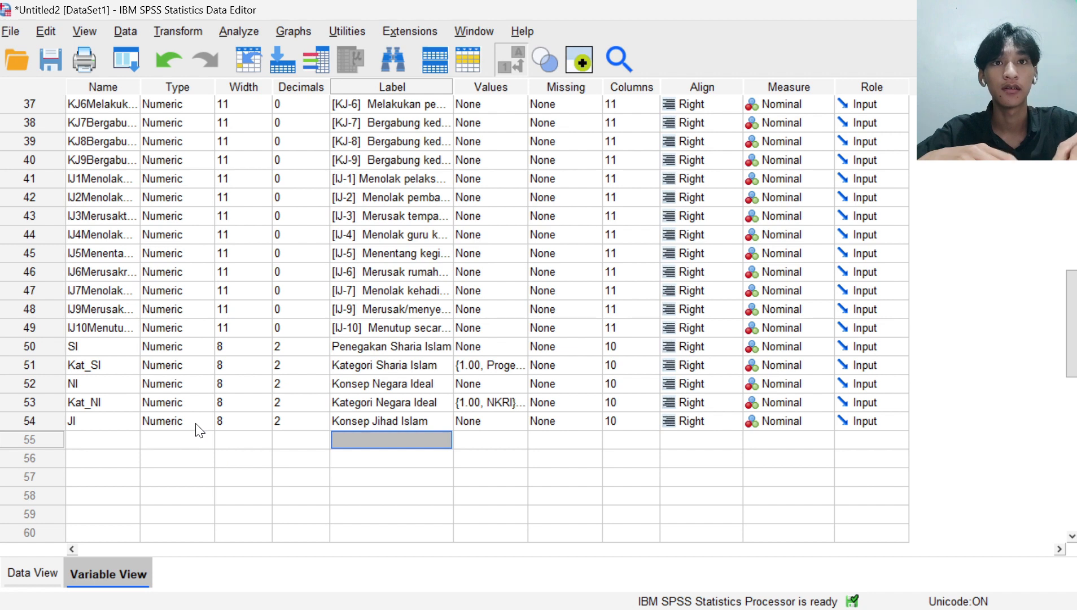
double_click(195, 423)
left_click(554, 438)
left_click(387, 493)
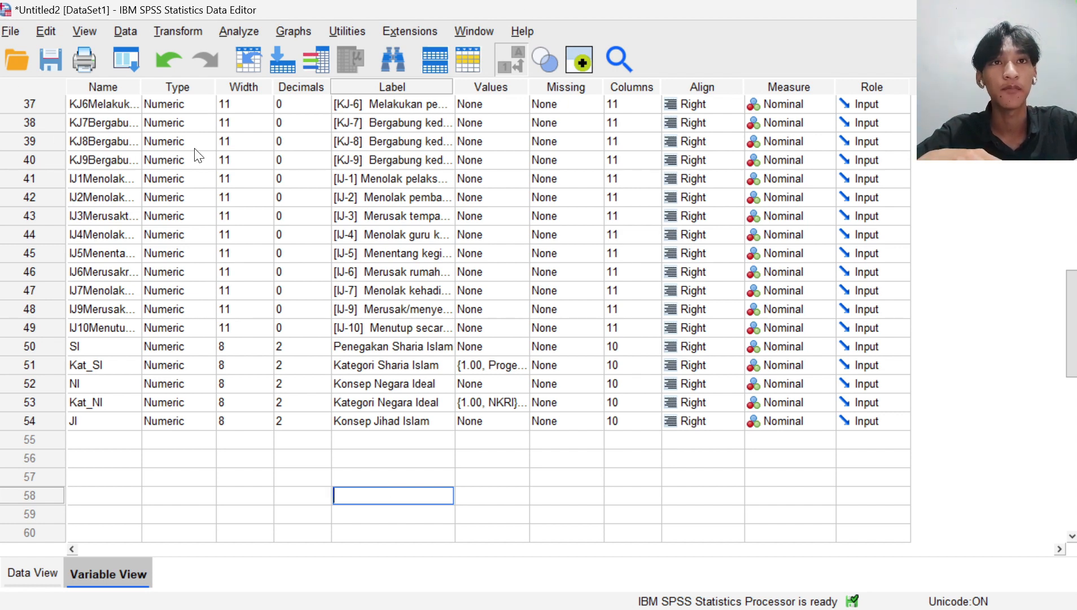
Set up a recode into different variables, replacing Konsep Negara Ideal with Konsep Jihad Islam as the input variable.
left_click(187, 32)
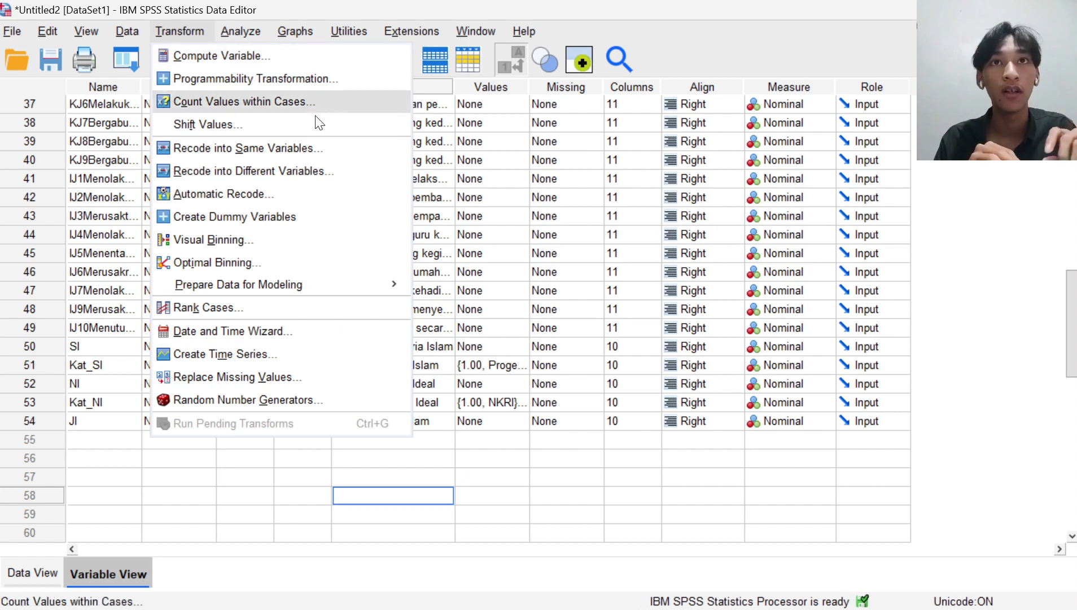
left_click(288, 171)
left_click(505, 203)
left_click(432, 282)
scroll(397, 366, "down", 1)
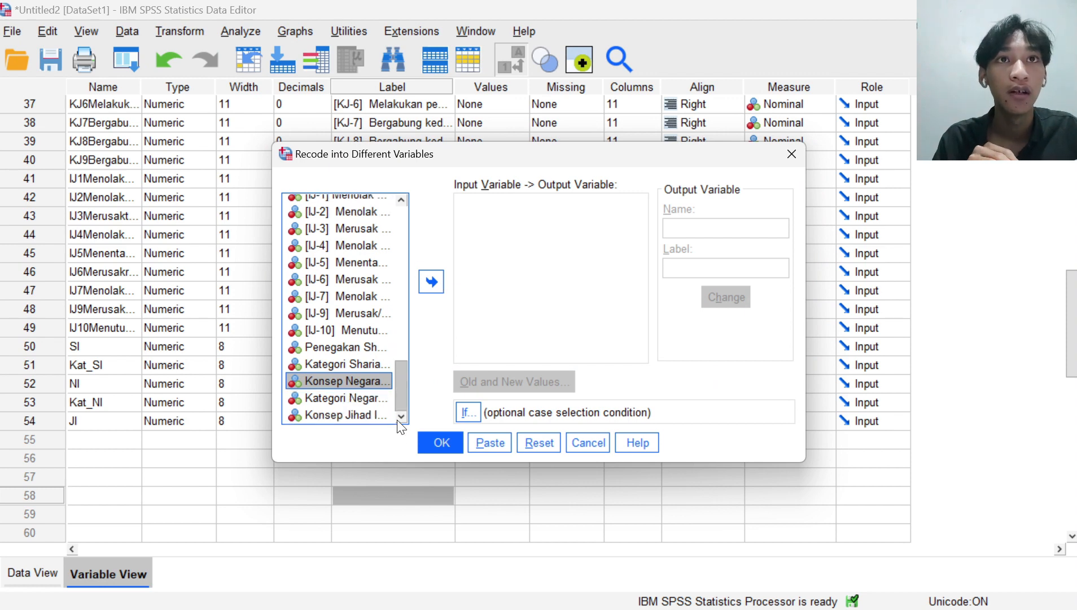
left_click(350, 414)
left_click(435, 278)
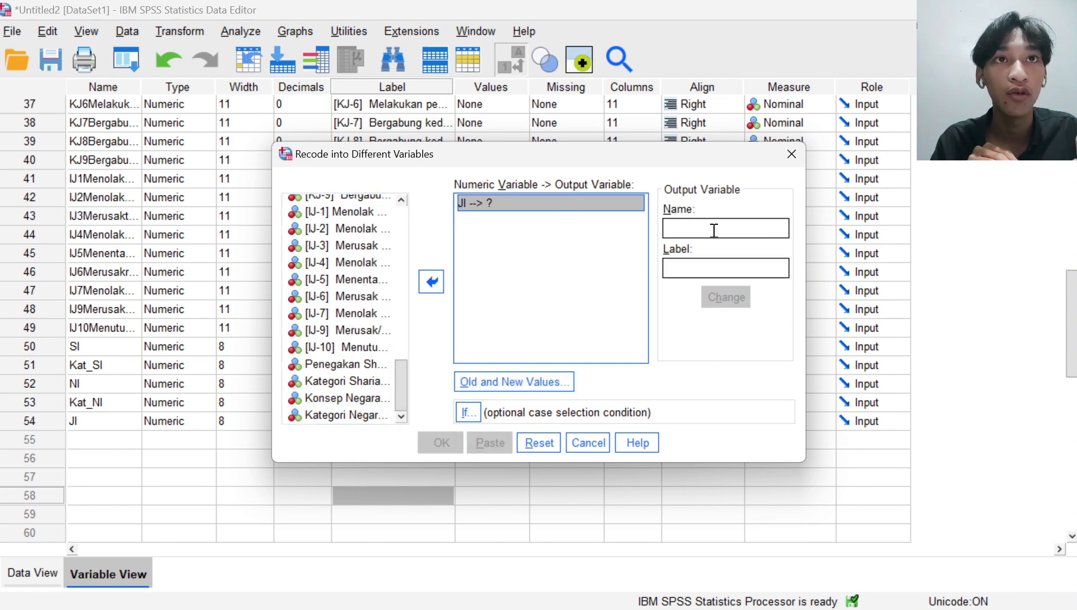
left_click(714, 229)
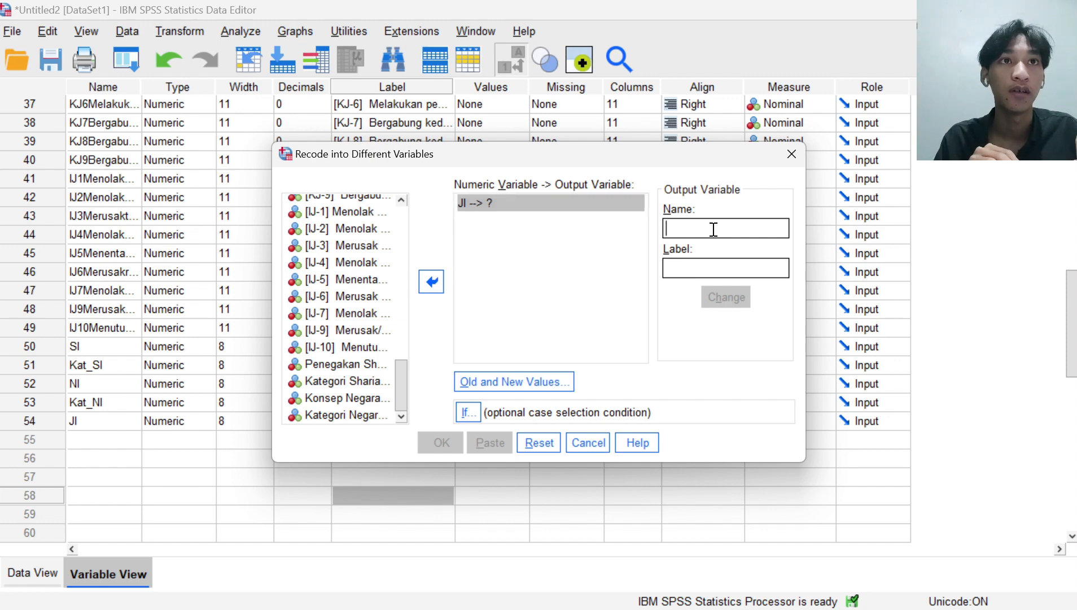
type("Kat")
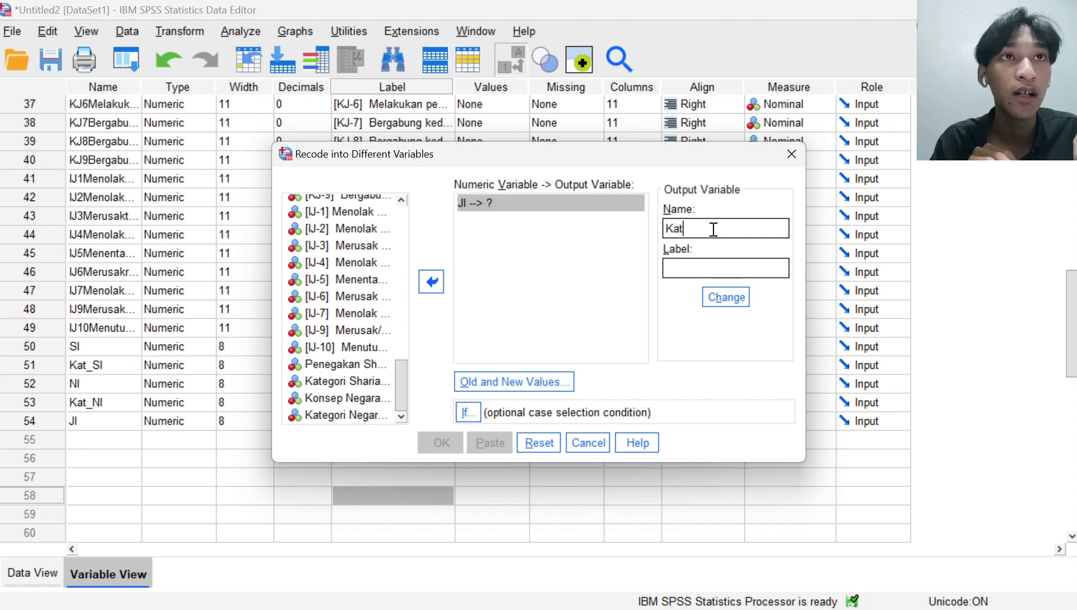
type("_JI")
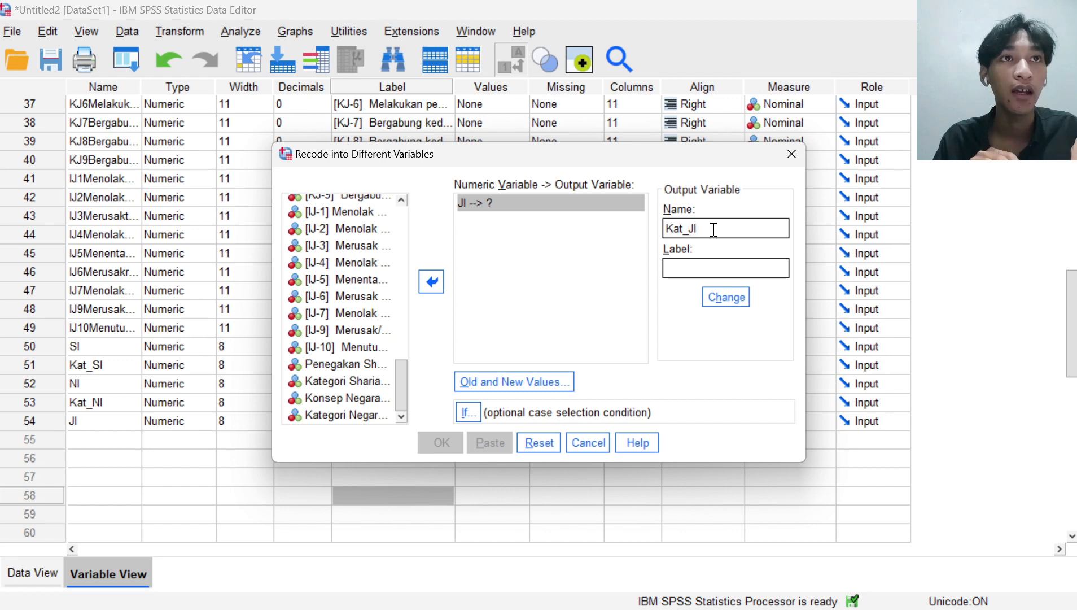
key("Tab")
type("Ka")
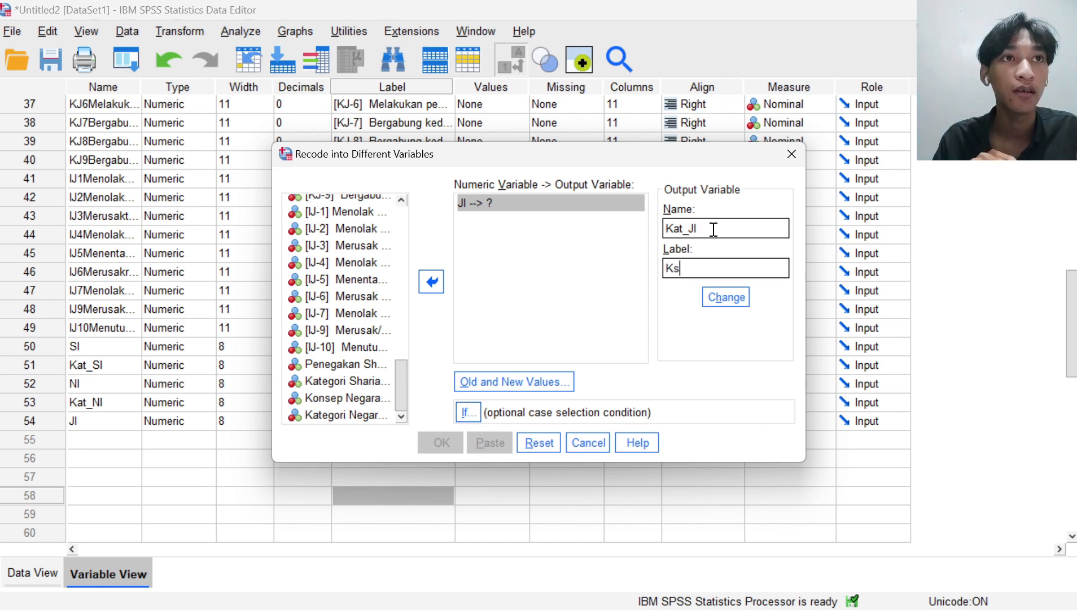
type("tegori JI")
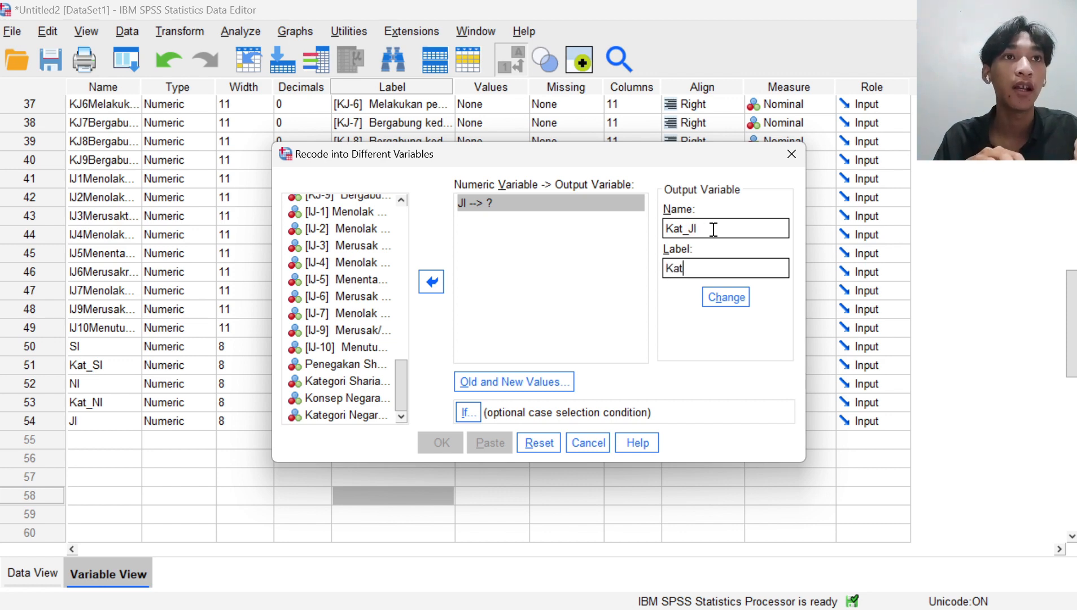
key("BackSpace")
key("BackSpace")
type("Konsep Jihad Islam")
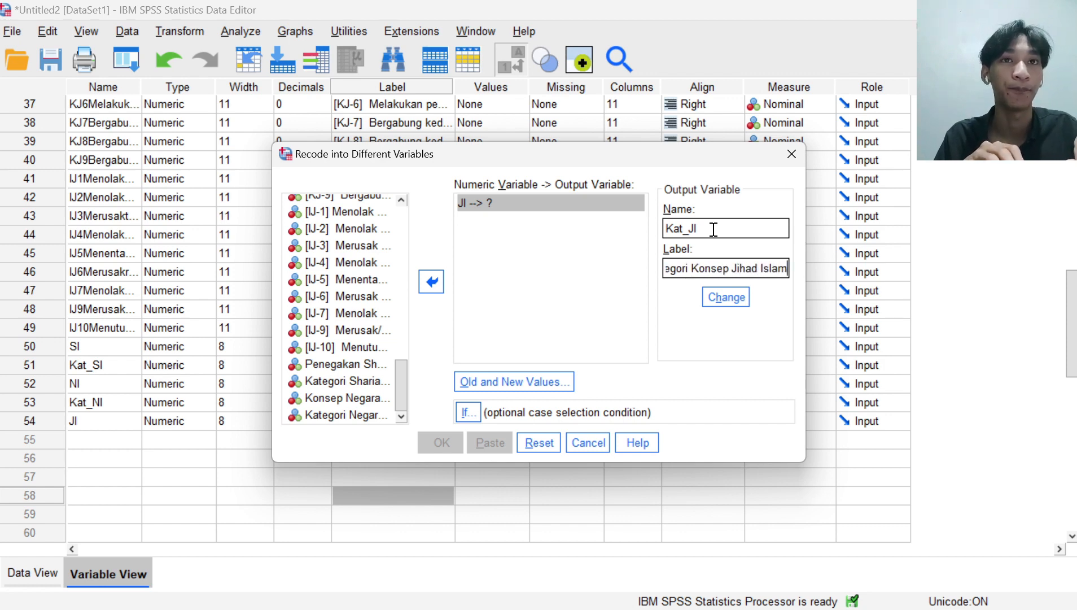
left_click(718, 289)
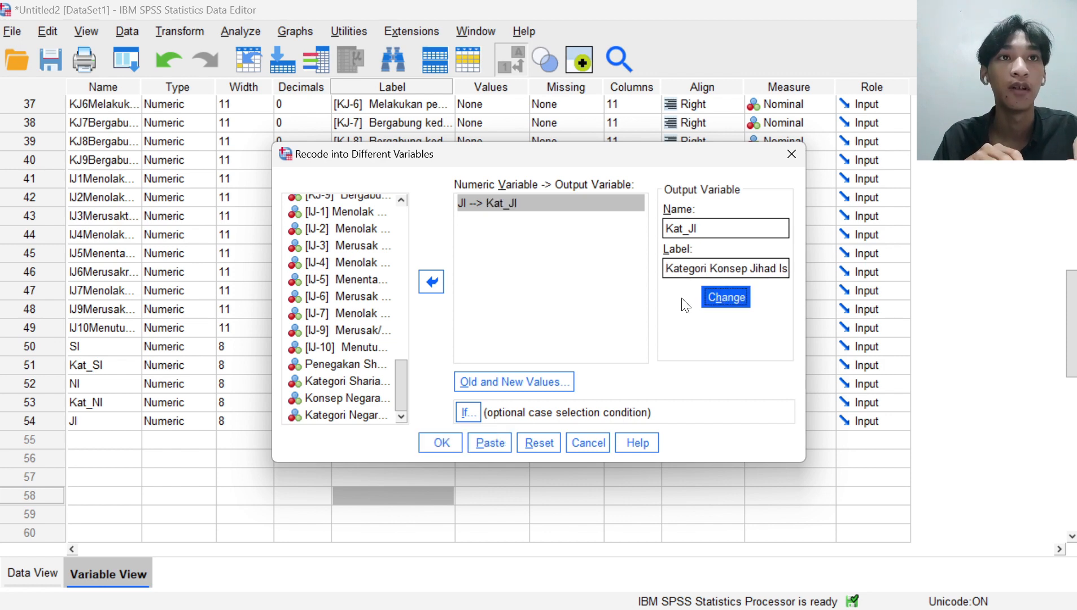
left_click(530, 381)
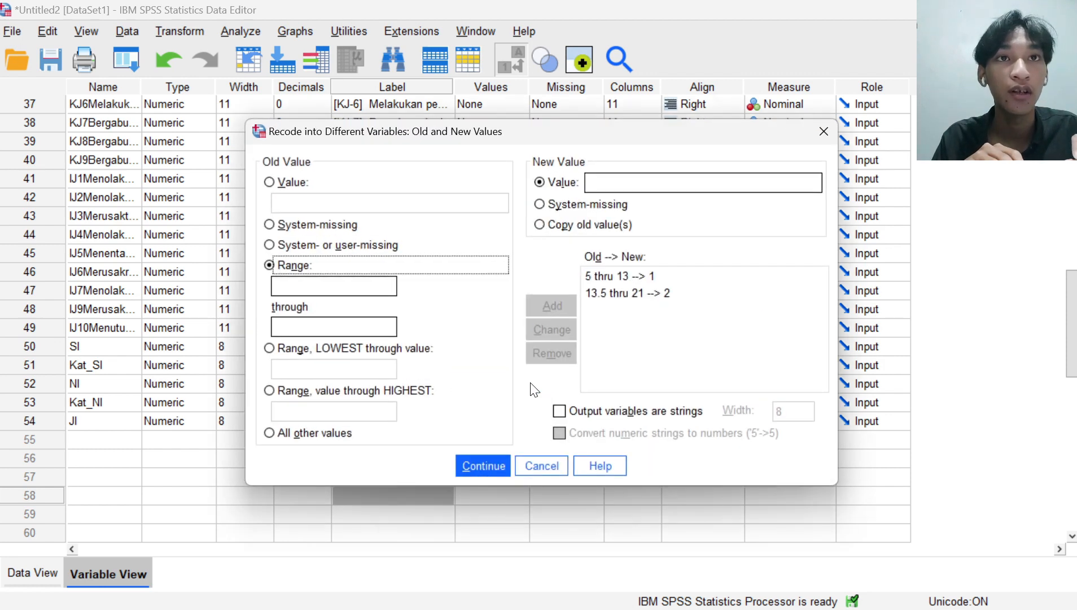
left_click(637, 276)
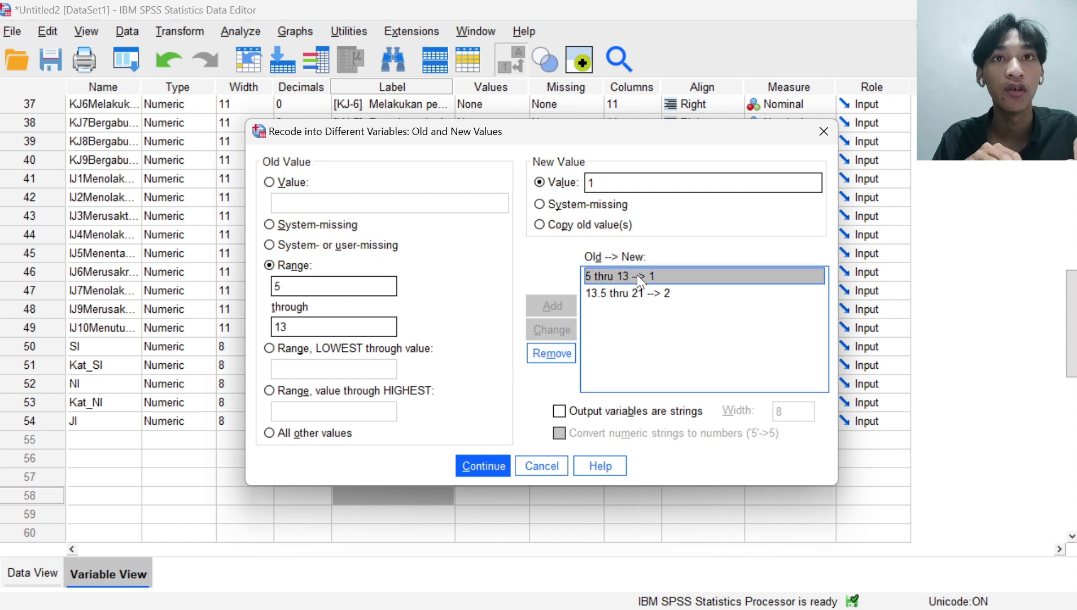
left_click(554, 359)
left_click(627, 276)
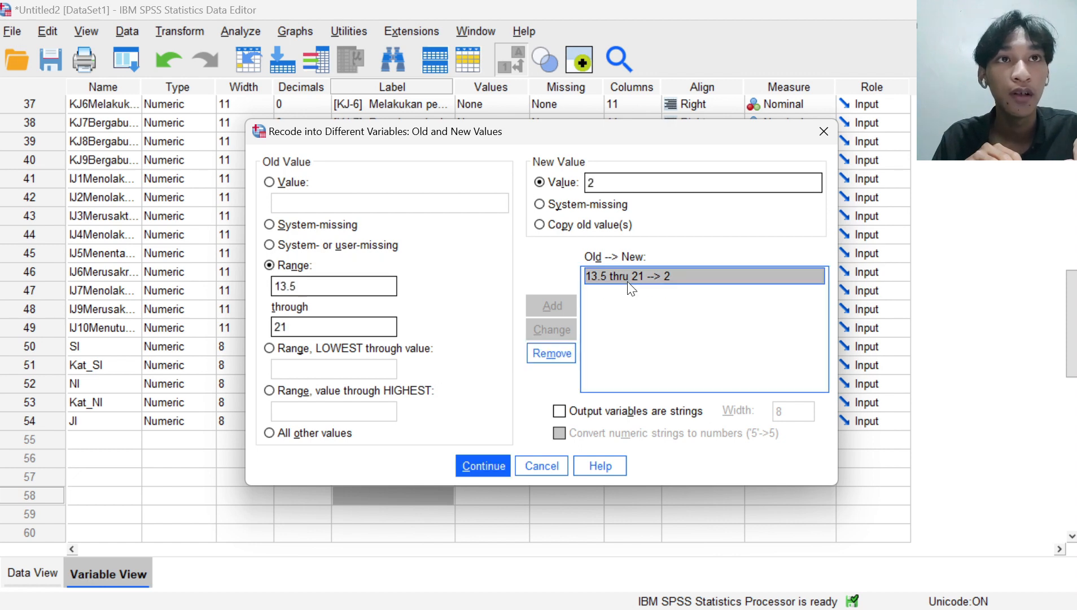
left_click(552, 353)
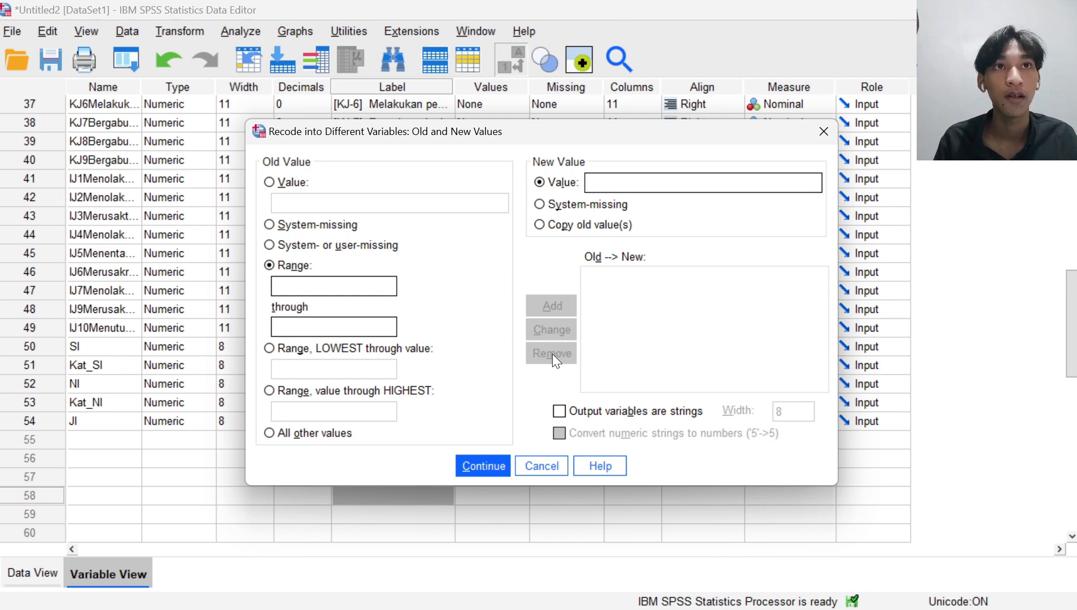
left_click(551, 459)
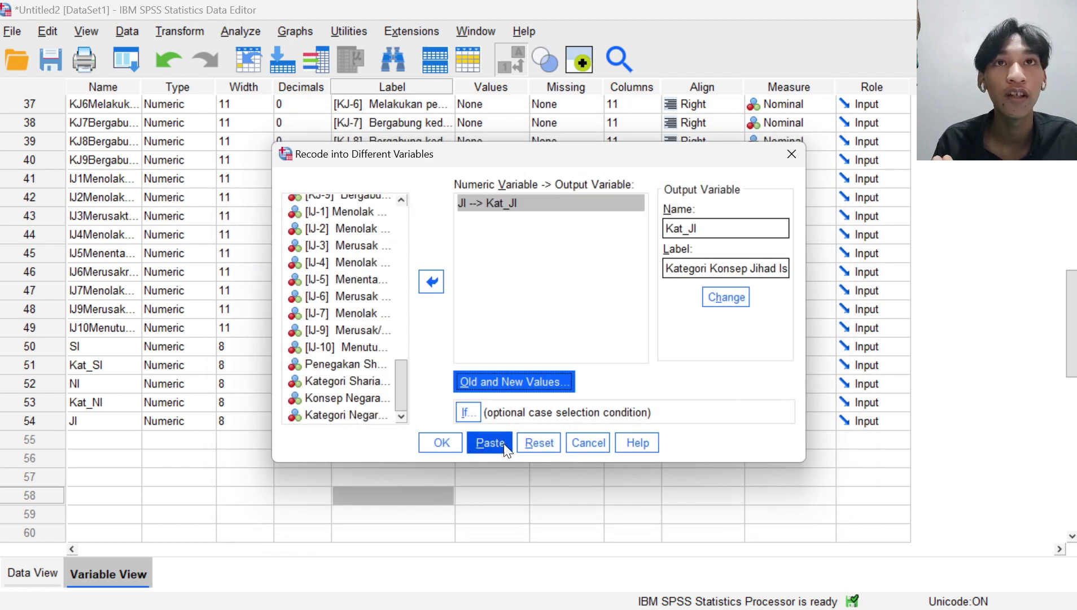
left_click(589, 440)
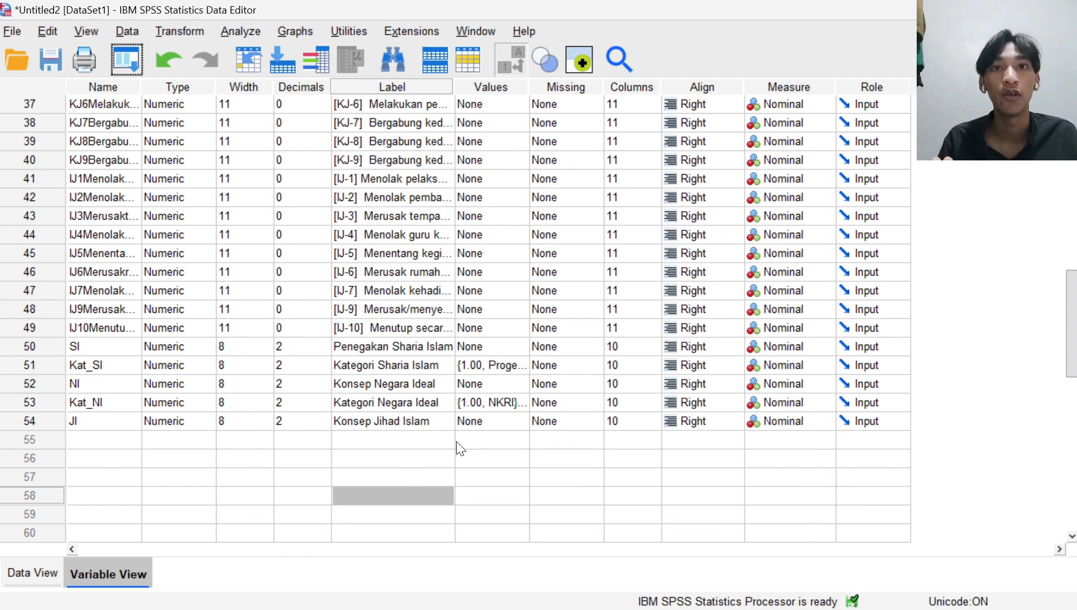
Run Descriptives for the Konsep Jihad Islam variable and return from the output to the variable definitions.
left_click(96, 402)
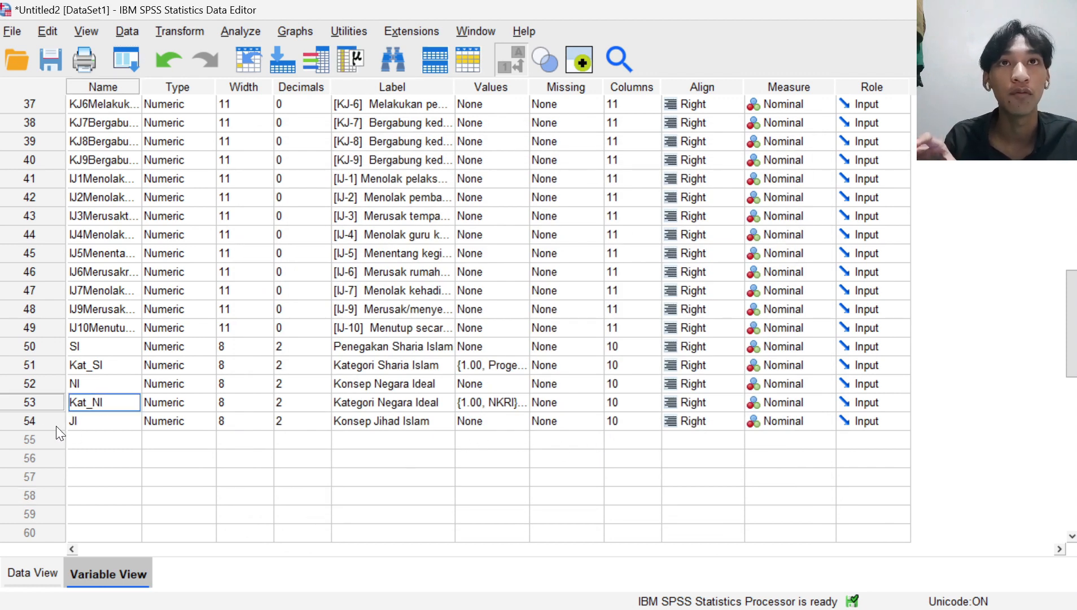
left_click(41, 424)
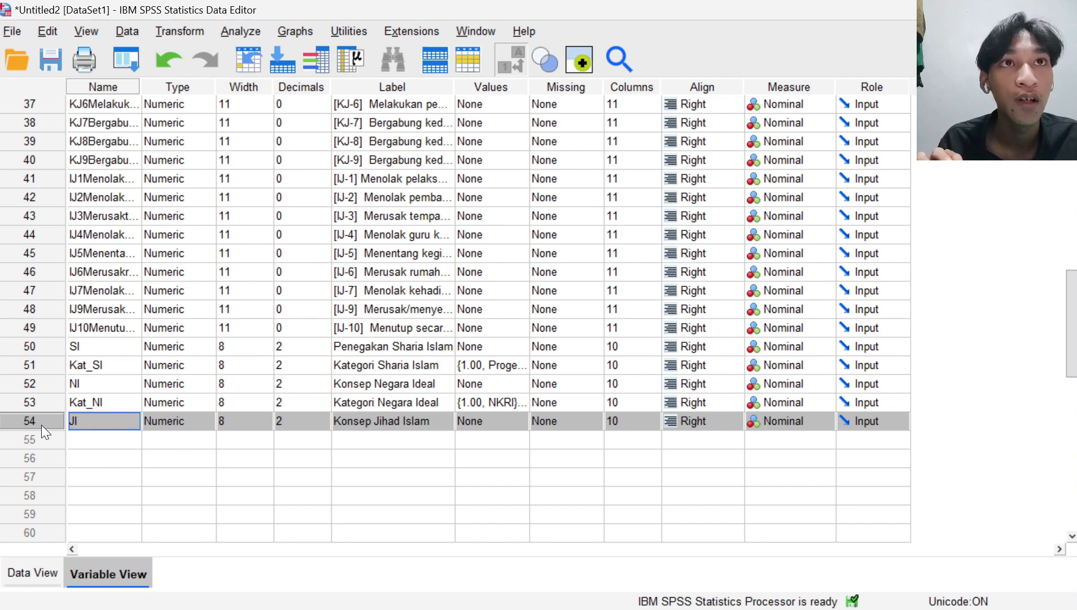
left_click(258, 32)
mouse_move(259, 35)
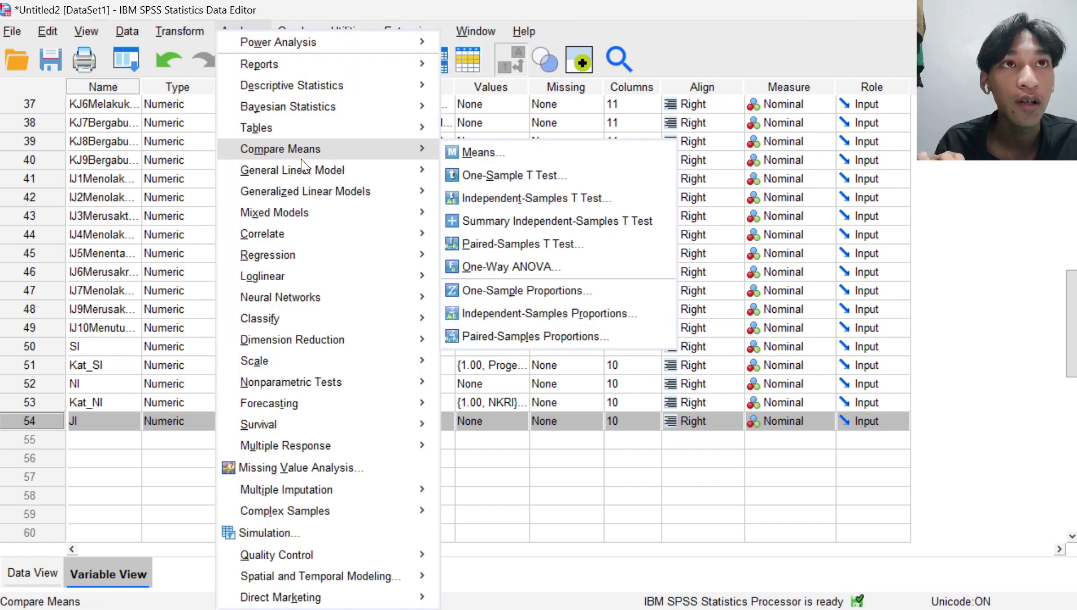
mouse_move(301, 111)
mouse_move(298, 85)
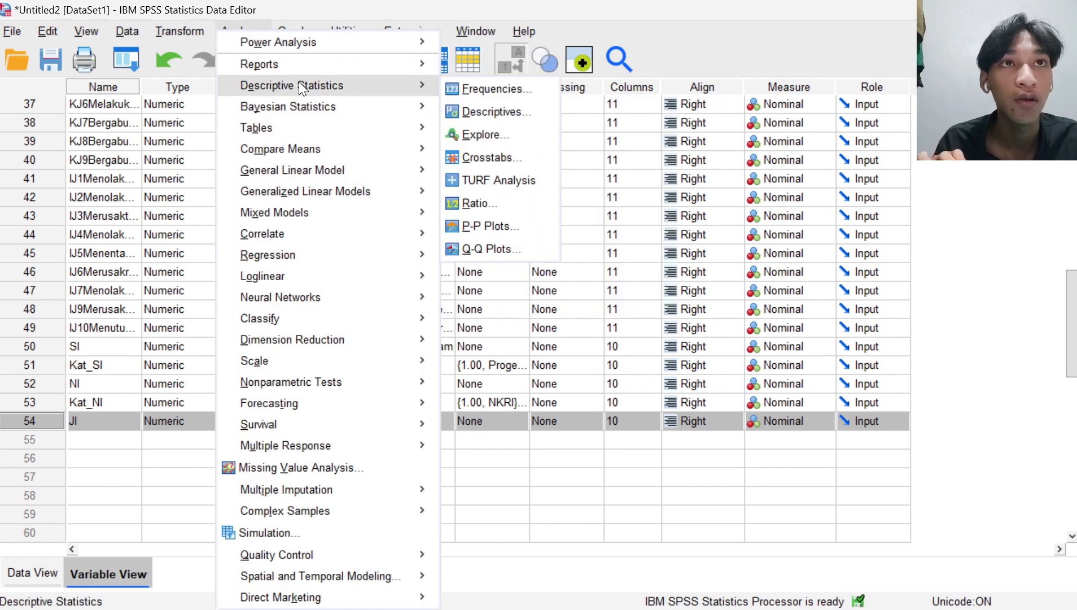
left_click(513, 112)
left_click(576, 242)
left_click(498, 295)
scroll(457, 347, "down", 1)
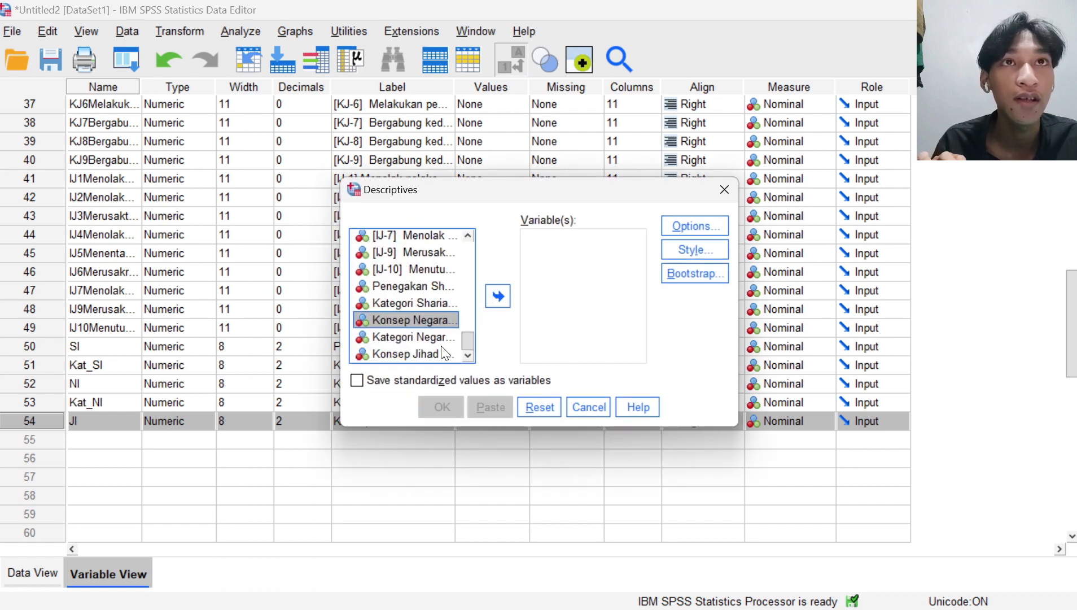
left_click(416, 354)
left_click(495, 304)
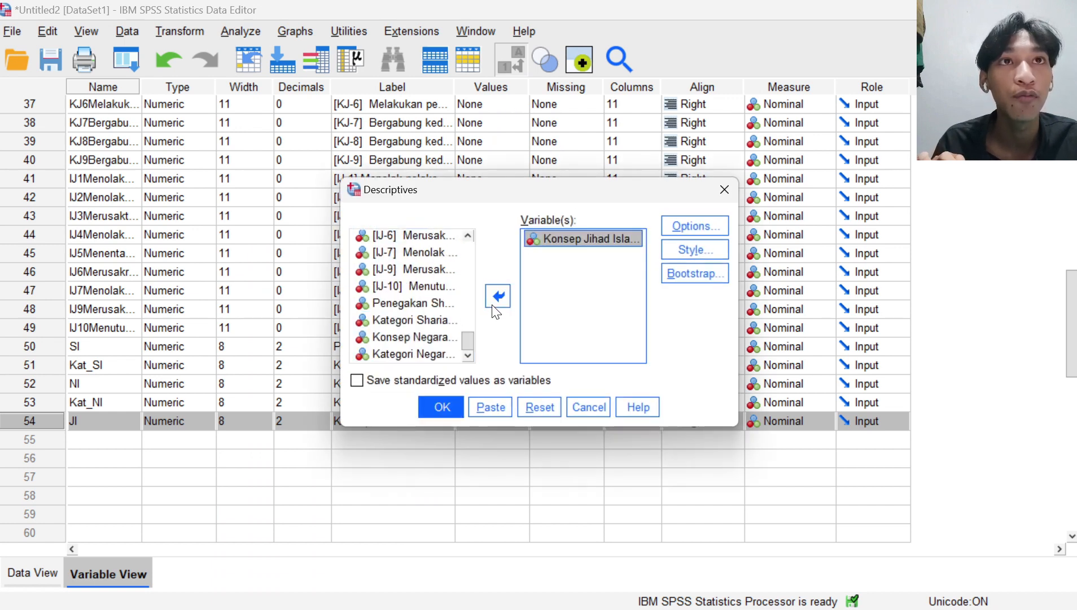
left_click(453, 403)
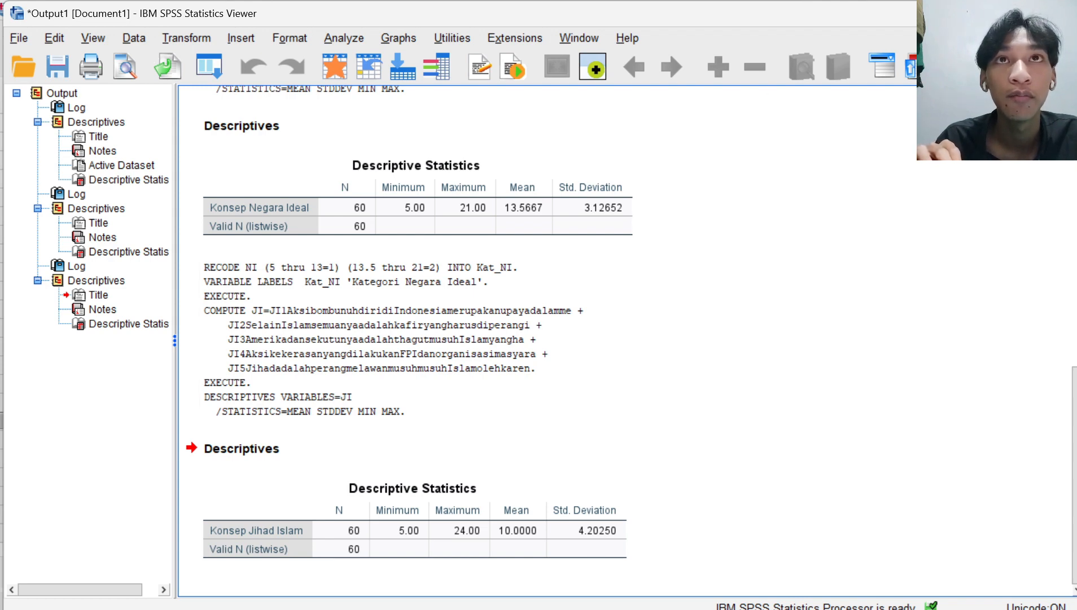
key("super+Down")
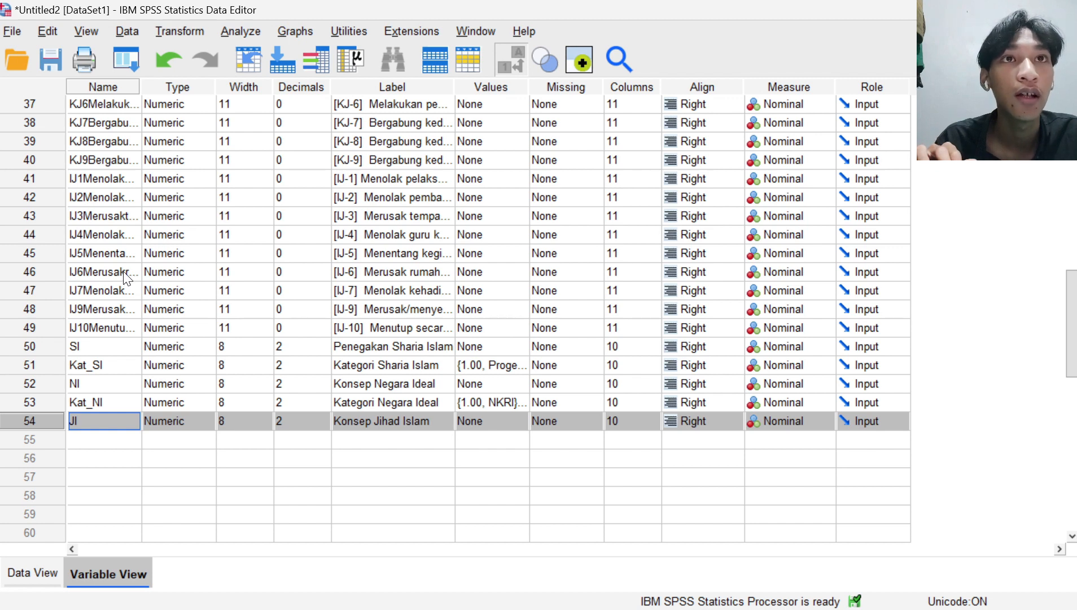
Set up a recode into different variables with Konsep Jihad Islam as the input in place of Konsep Negara Ideal.
left_click(186, 32)
left_click(233, 169)
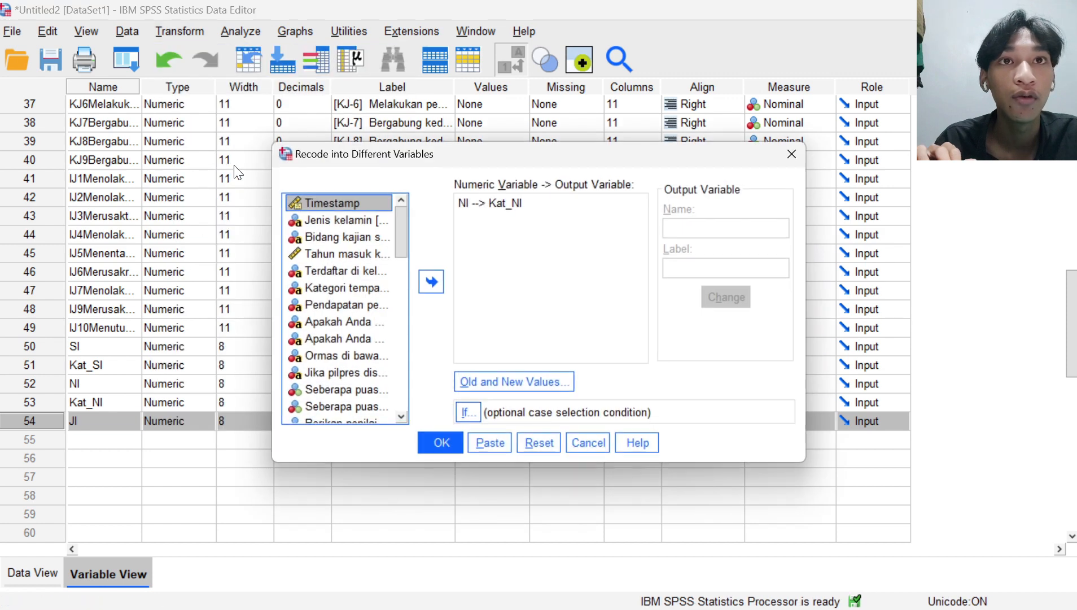
left_click(495, 206)
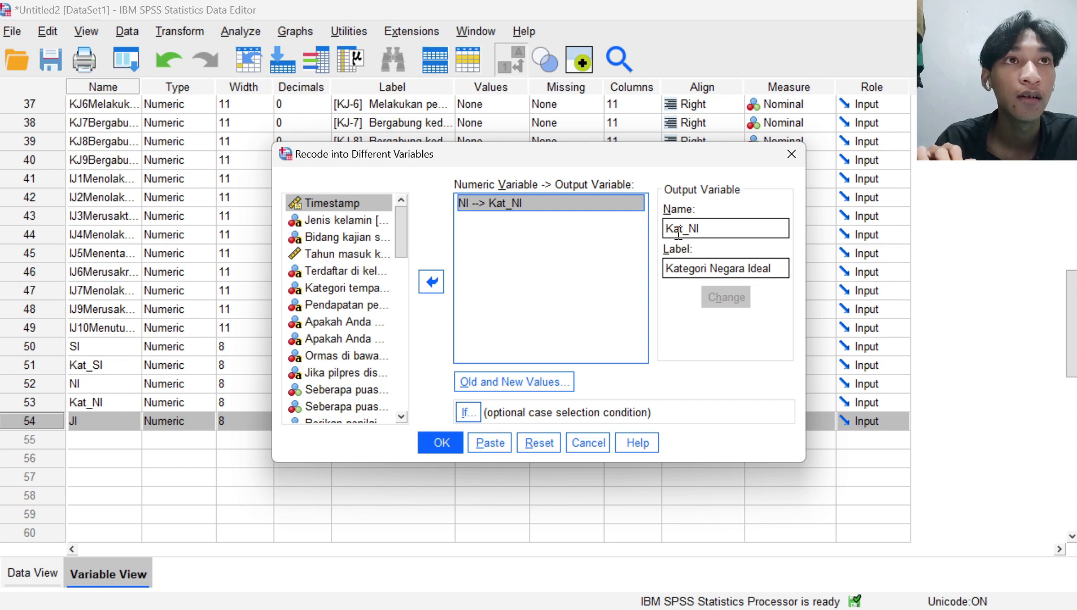
left_click(432, 281)
scroll(375, 402, "down", 2)
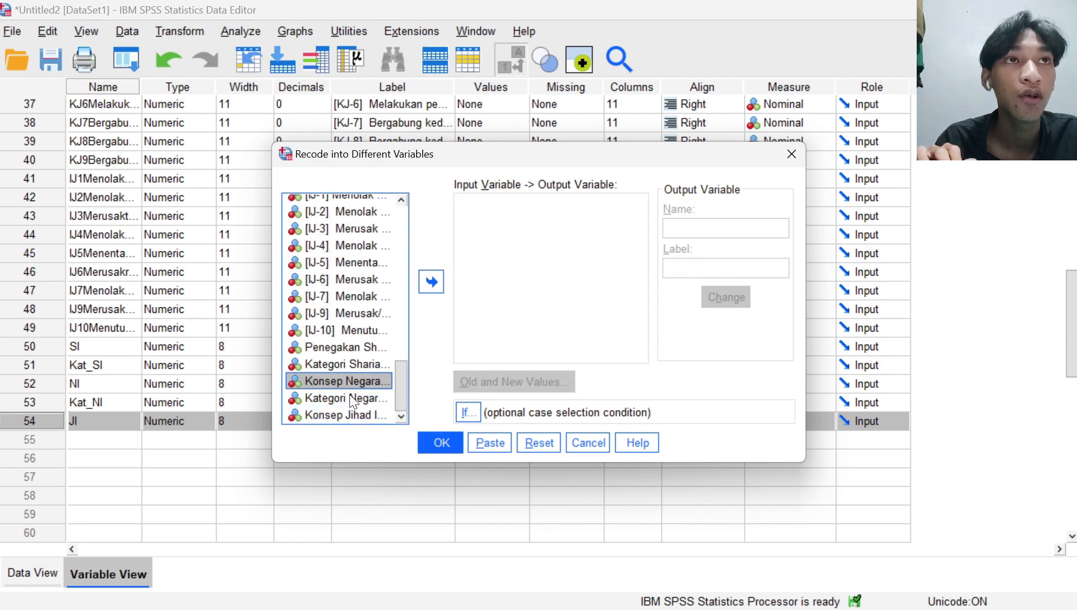
left_click(354, 416)
left_click(430, 291)
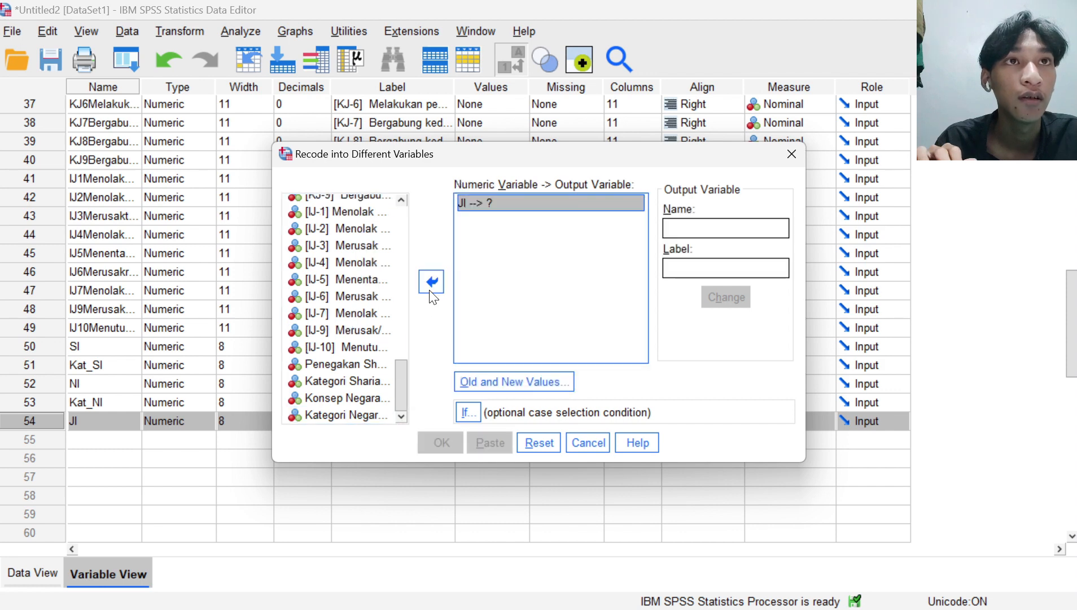
Name the recode's output variable Kat_JI, label it Kategori Konsep Jihad Islam, and apply both to JI.
left_click(721, 228)
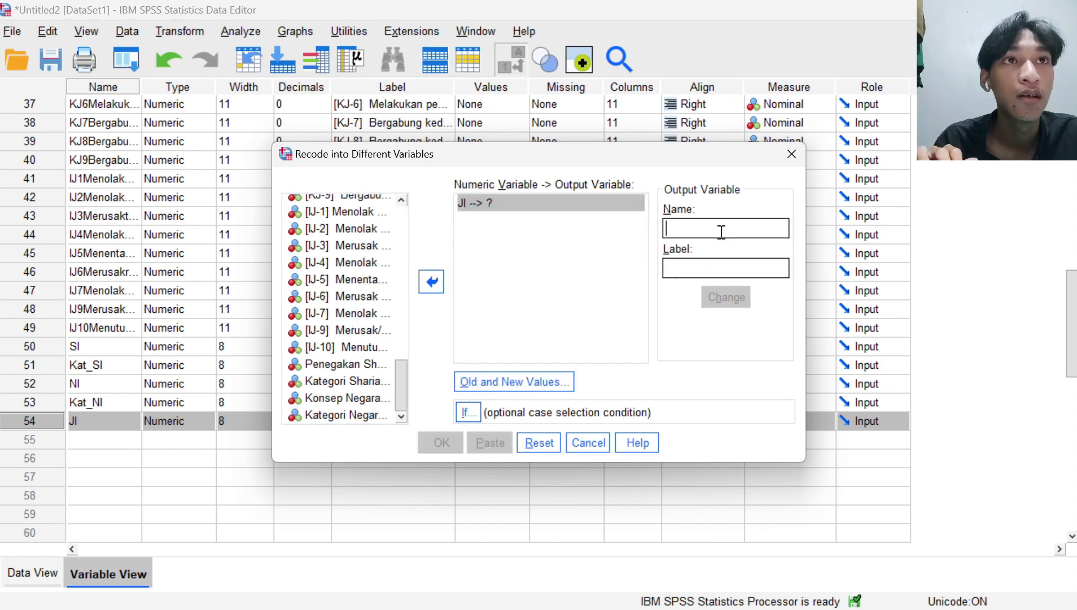
type("KAT")
key("BackSpace")
key("BackSpace")
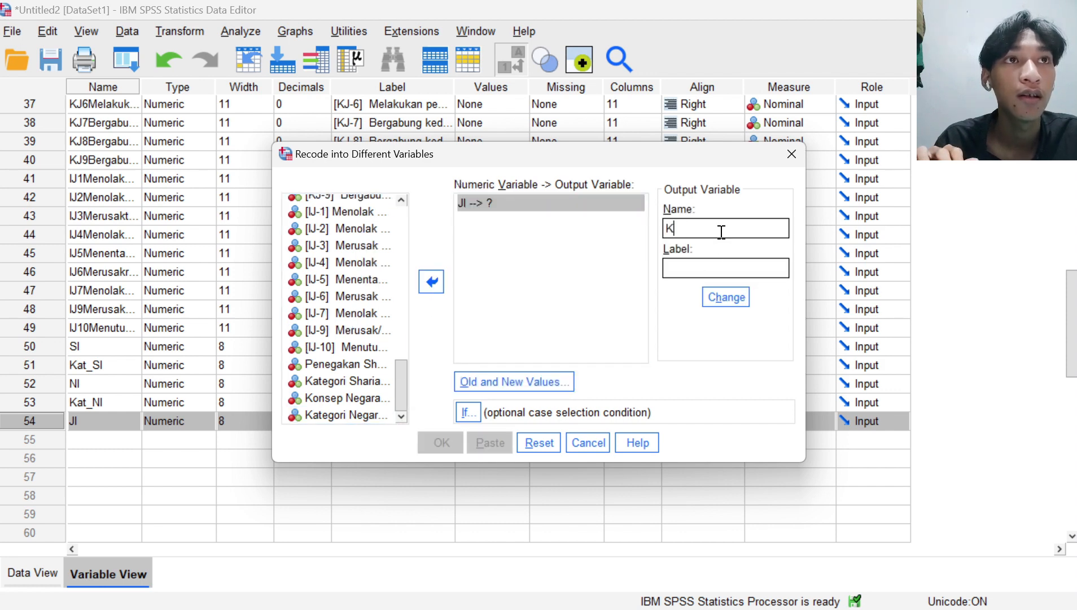
type("at_JI")
key("Tab")
type("Kategori Jihad")
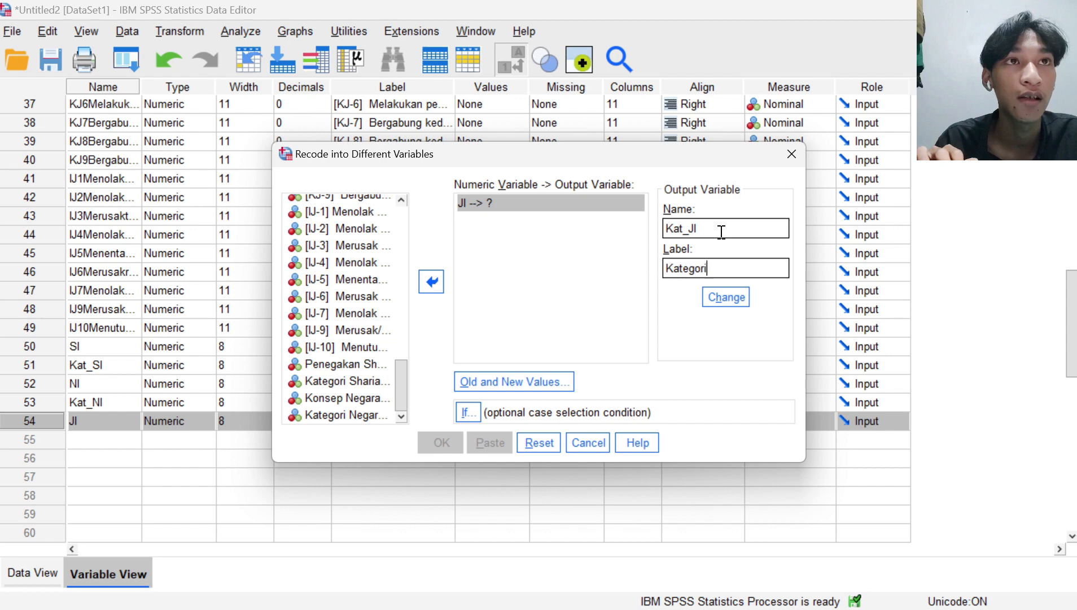
key("BackSpace")
key("BackSpace")
key("BackSpace")
key("BackSpace")
key("BackSpace")
key("BackSpace")
type("Kons")
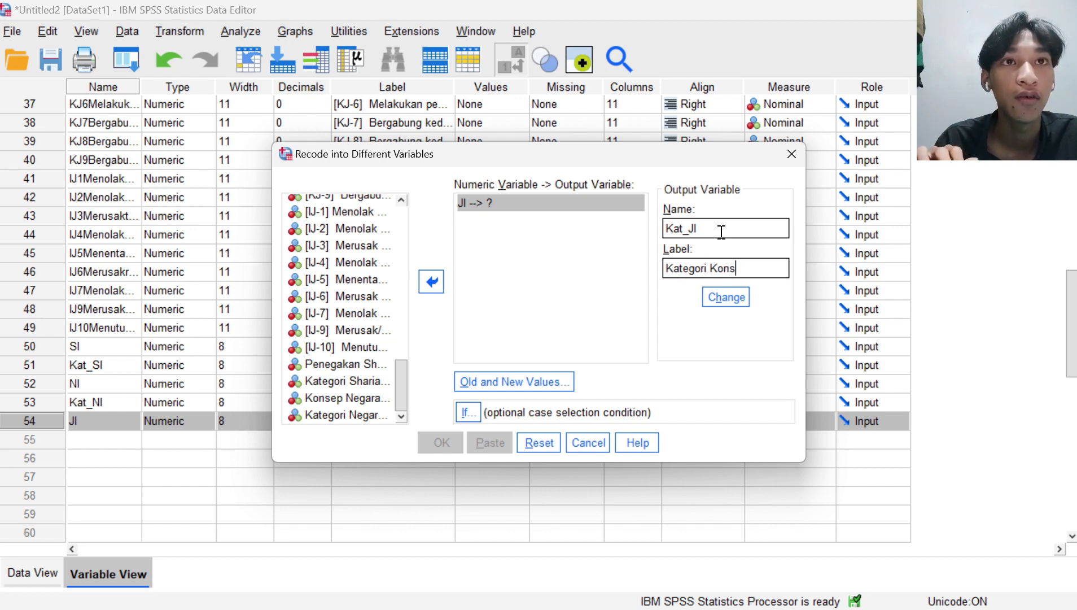
type("ep Jia")
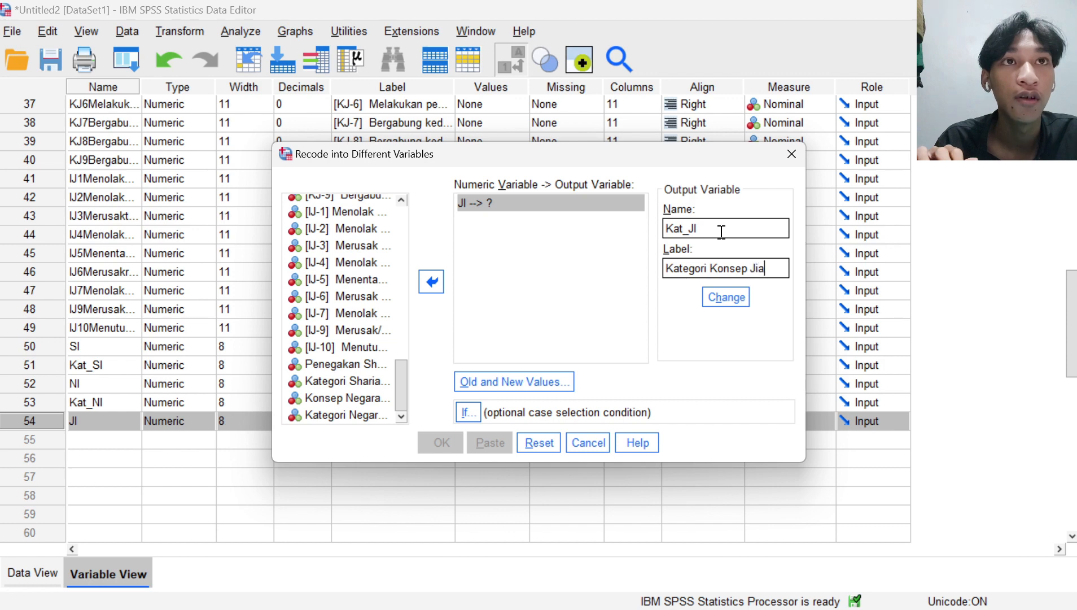
key("BackSpace")
type("had ")
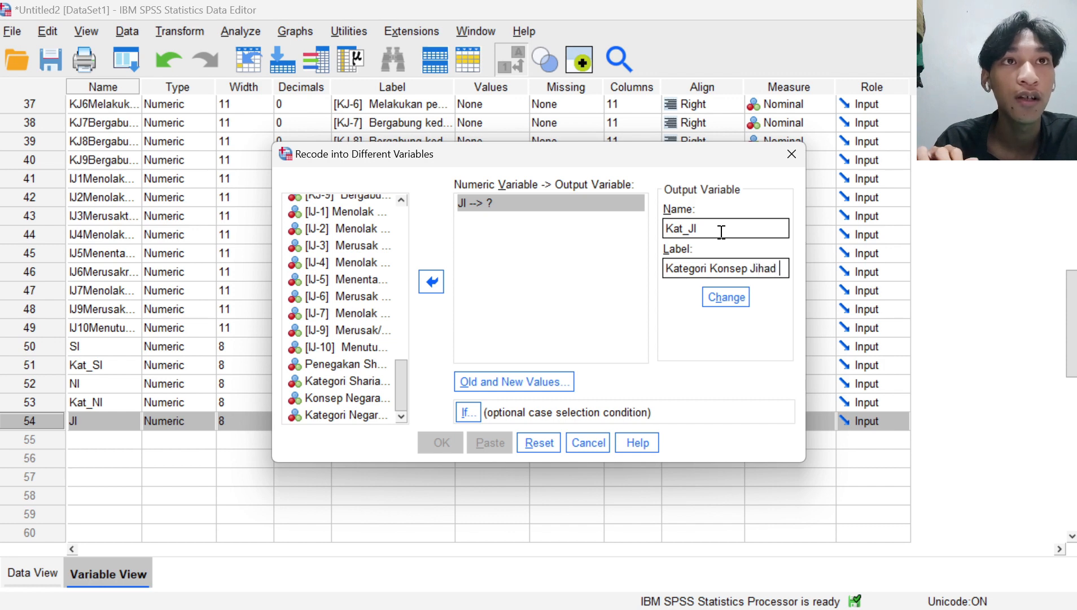
type("Islam")
left_click(726, 296)
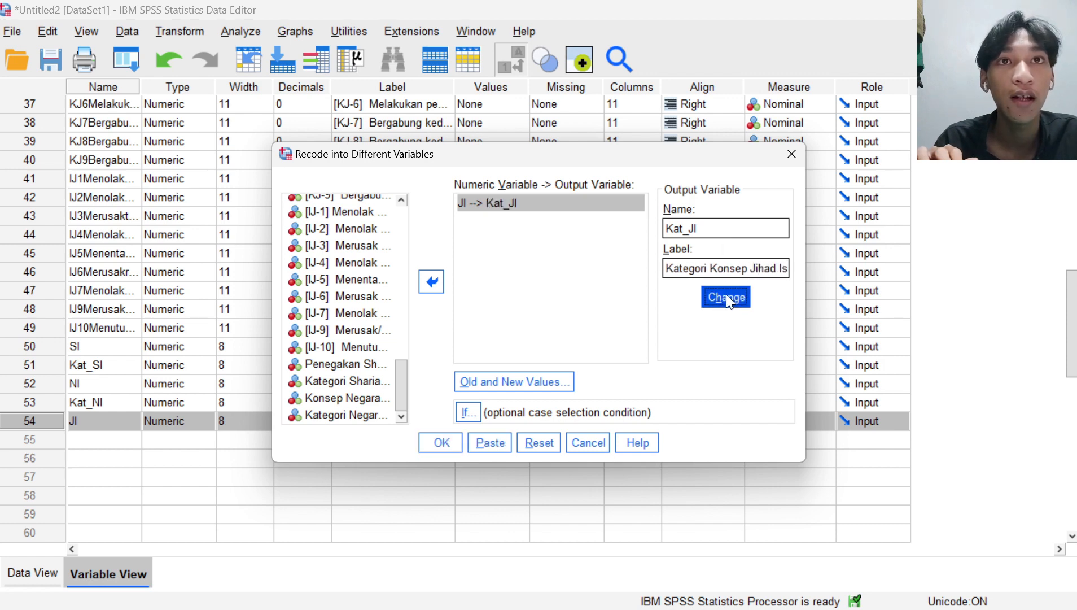
Remove both leftover range mappings, 5 thru 13 and 13.5 thru 21, from the recode's old and new values.
left_click(549, 384)
left_click(624, 276)
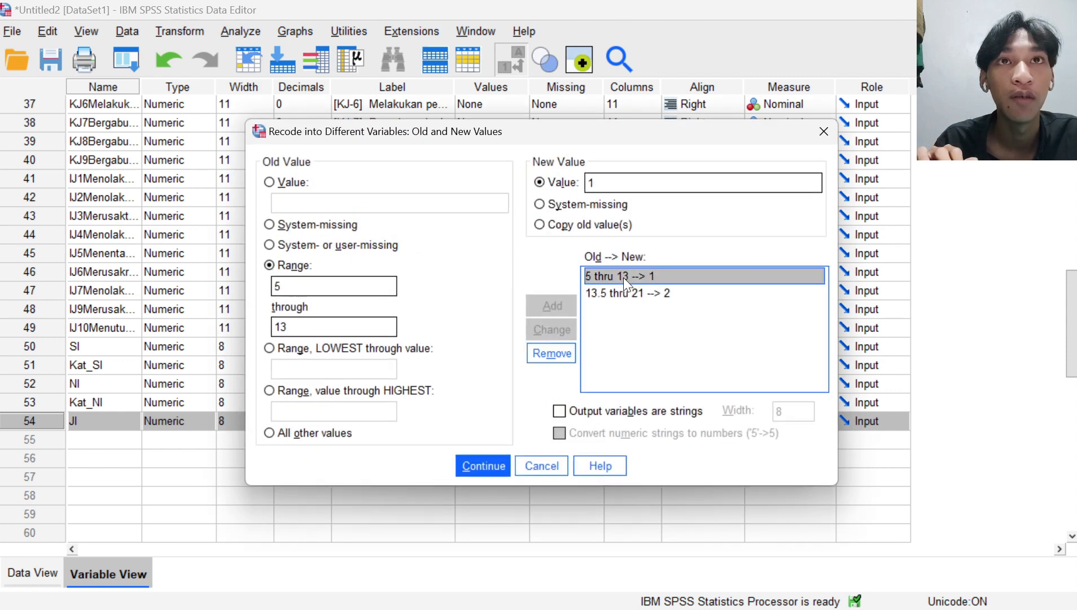
left_click(559, 350)
left_click(627, 276)
left_click(553, 353)
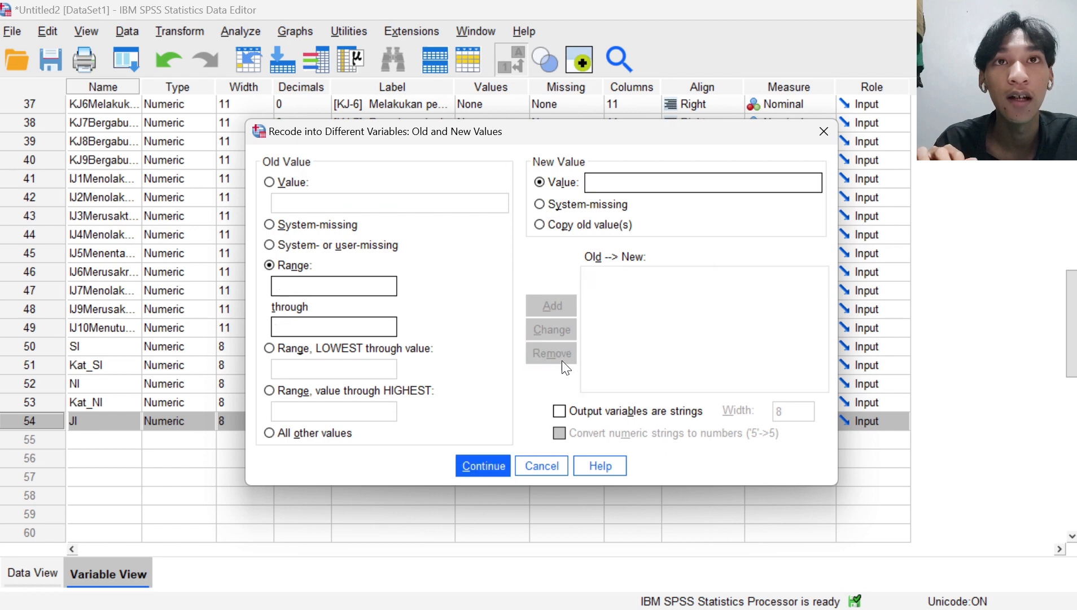
Enter 5 through 9.9 as the old value range in the recode of JI.
left_click(335, 285)
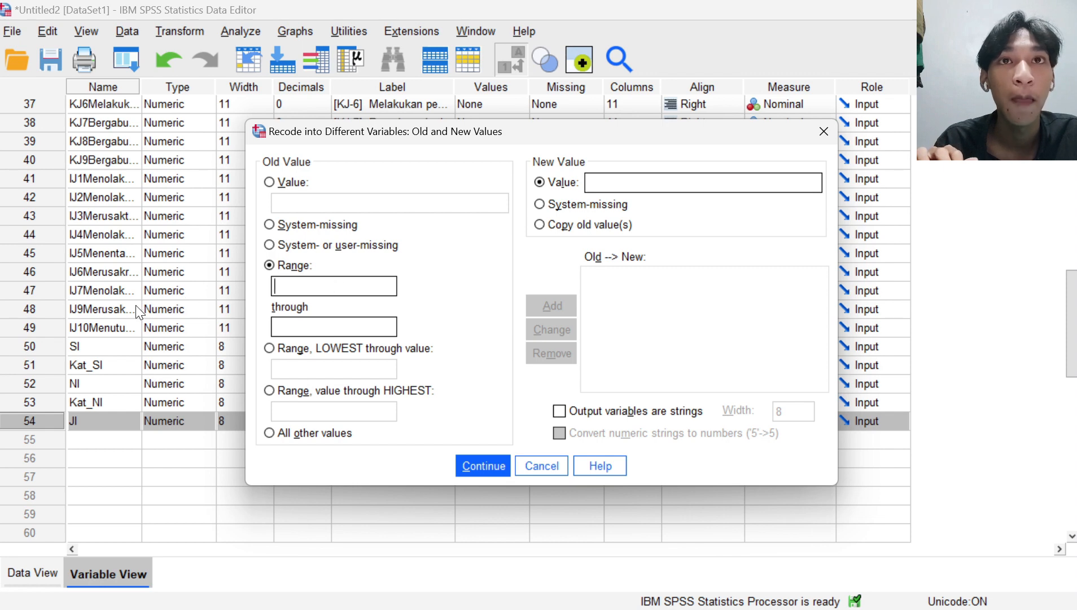
type("5")
key("Tab")
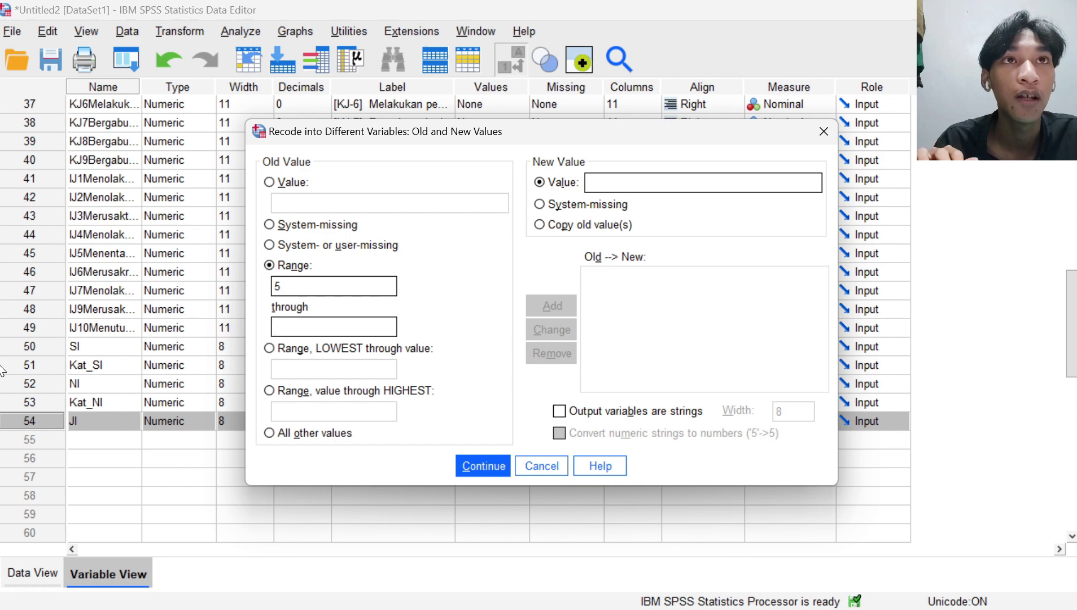
type("9")
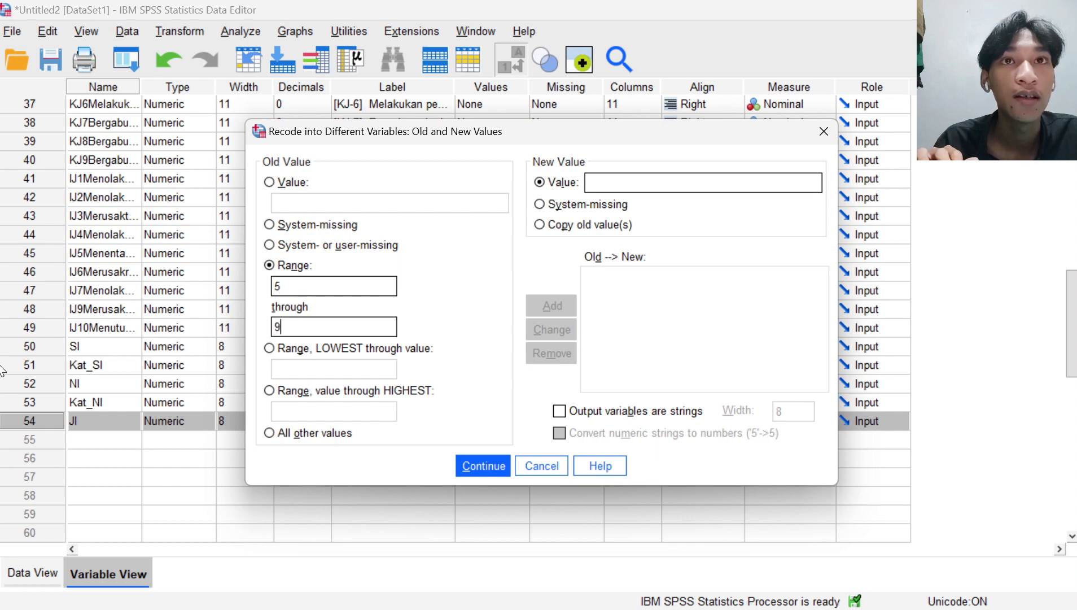
type(".9")
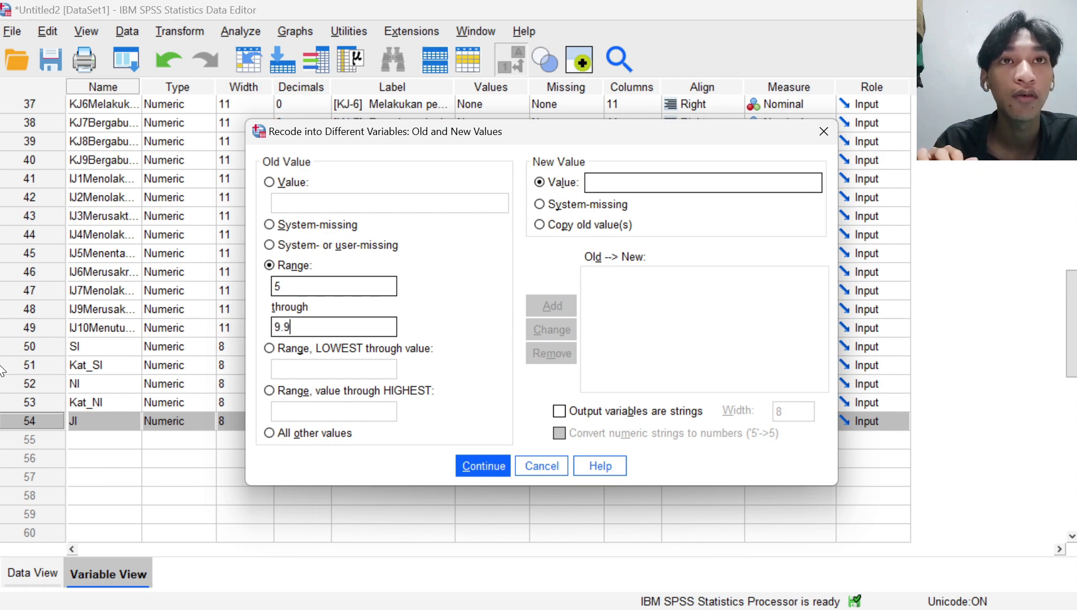
left_click(594, 180)
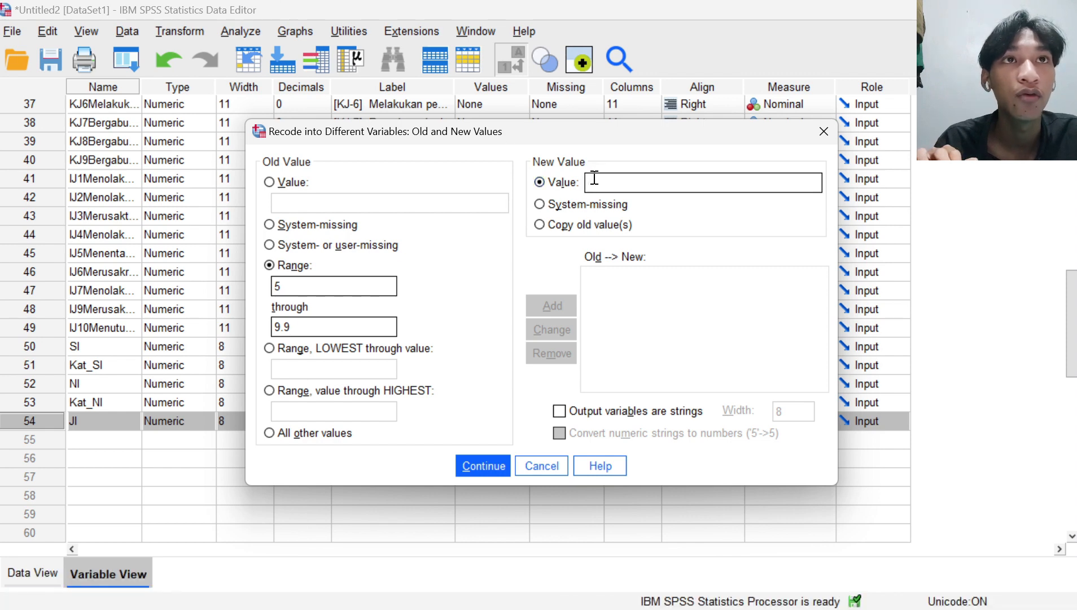
Set the range's upper limit to 9.5 and assign it the new value 1.
double_click(343, 328)
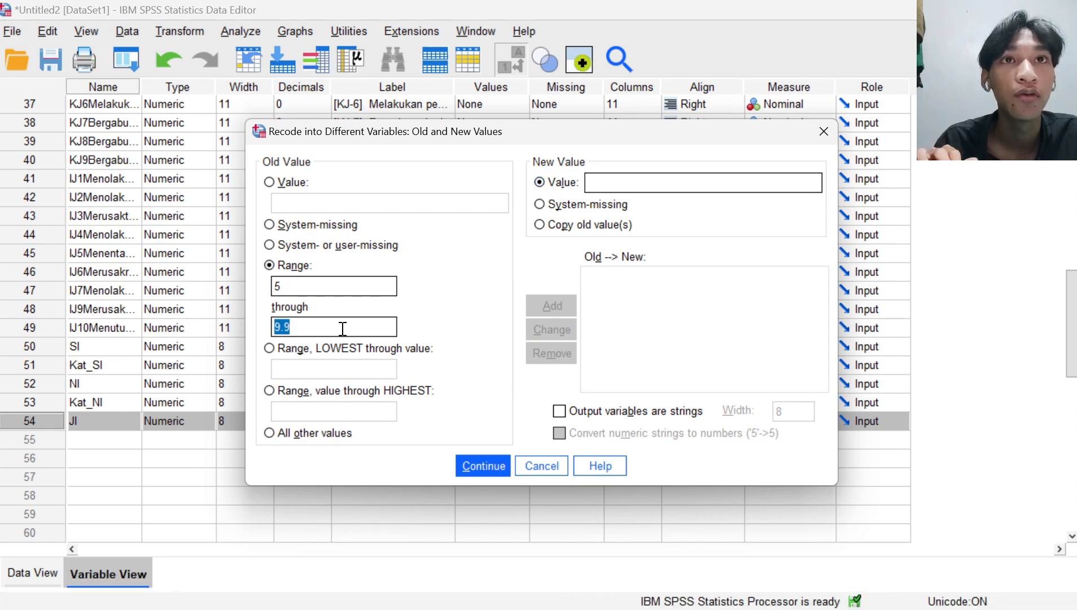
left_click(343, 328)
key("BackSpace")
type("5")
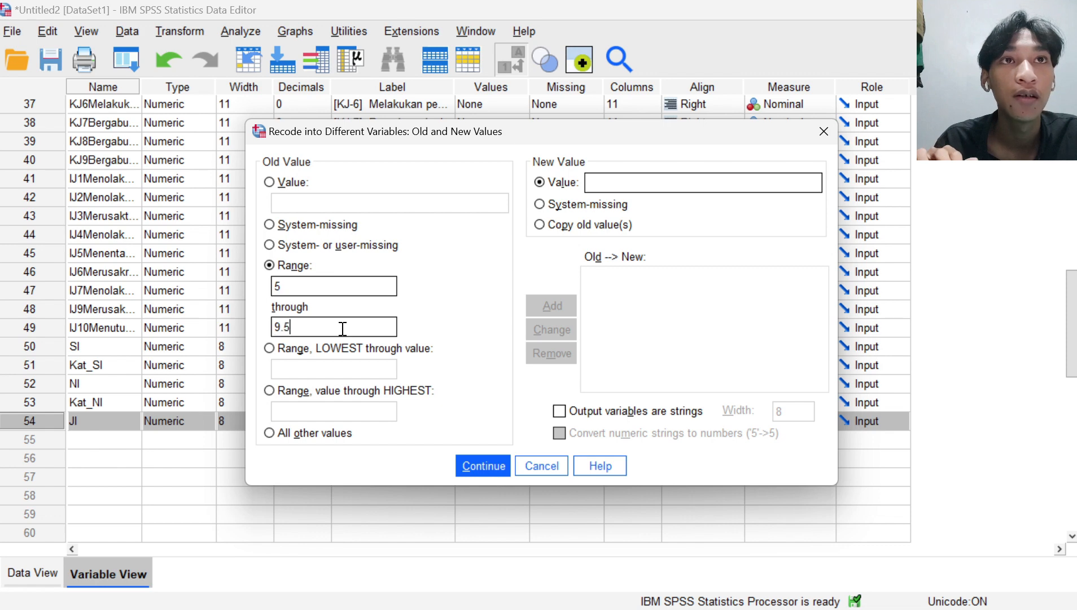
left_click(671, 181)
type("1")
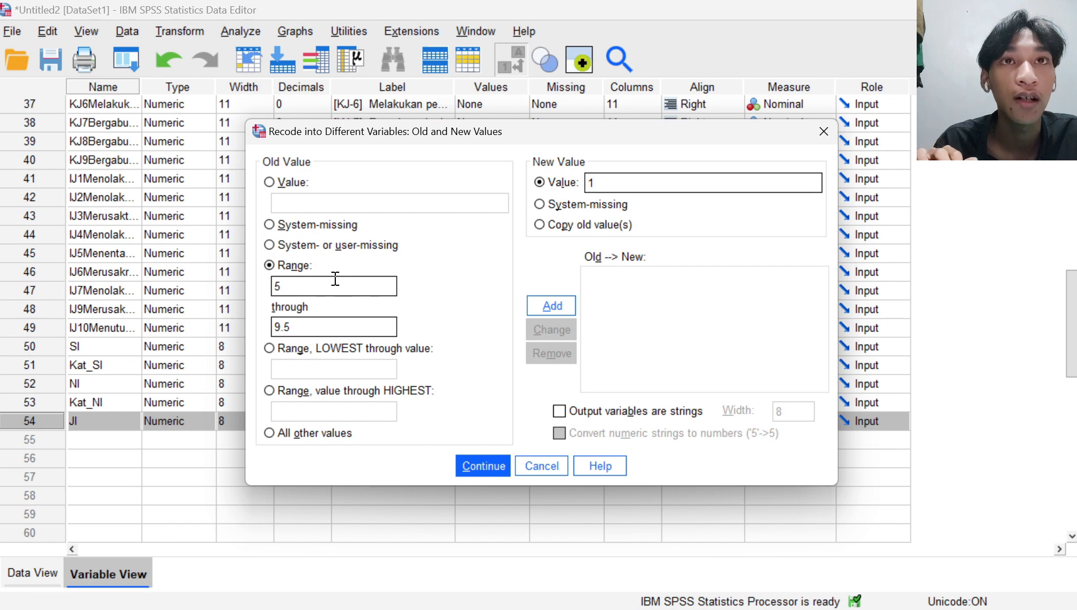
Set the range's upper limit to 9.9 and add the mapping to the recode's old and new values.
double_click(330, 328)
left_click(331, 329)
key("BackSpace")
type("9")
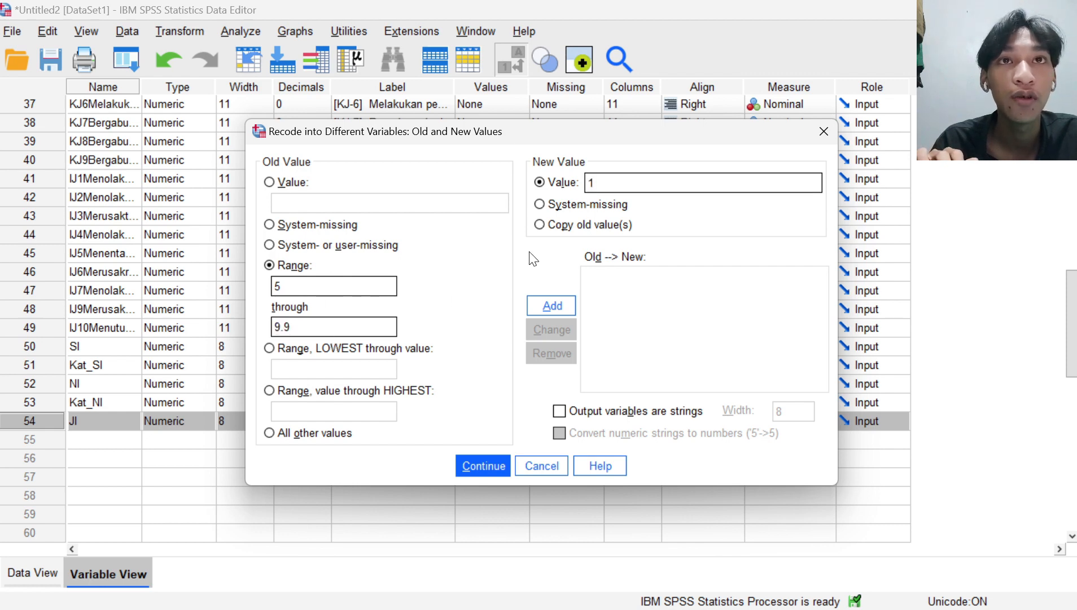
left_click(565, 305)
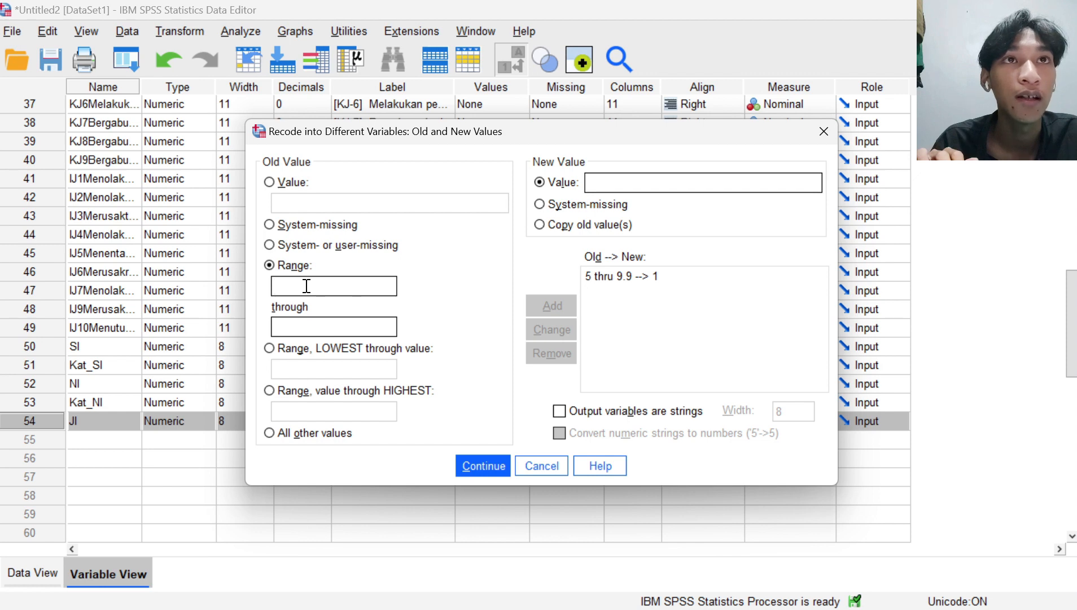
Map the range 10 through 24 to the new value 2 and run the recode into Kat_JI.
type("10")
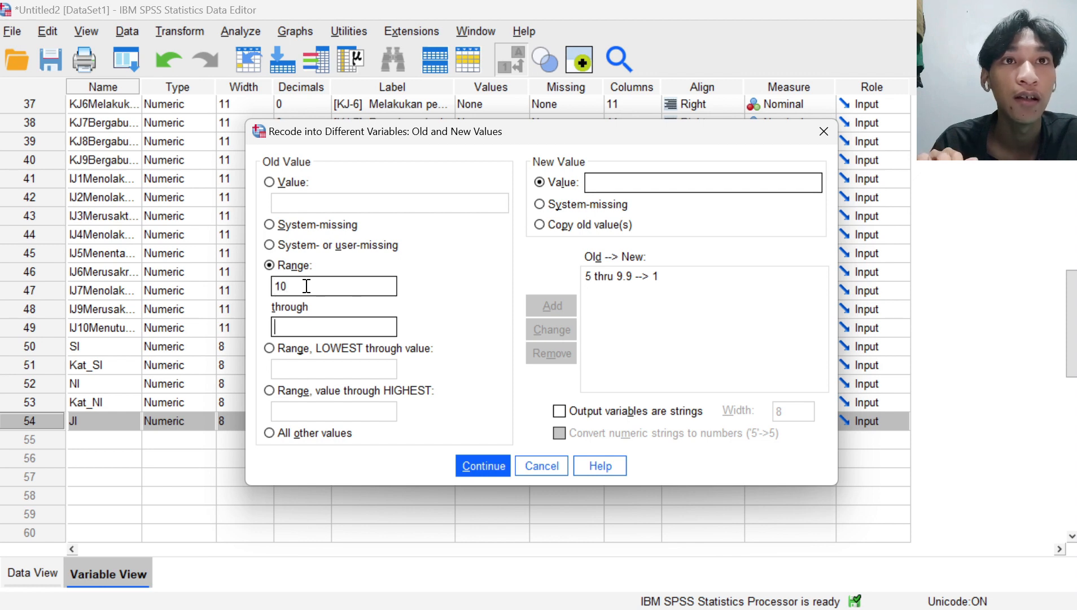
type("24")
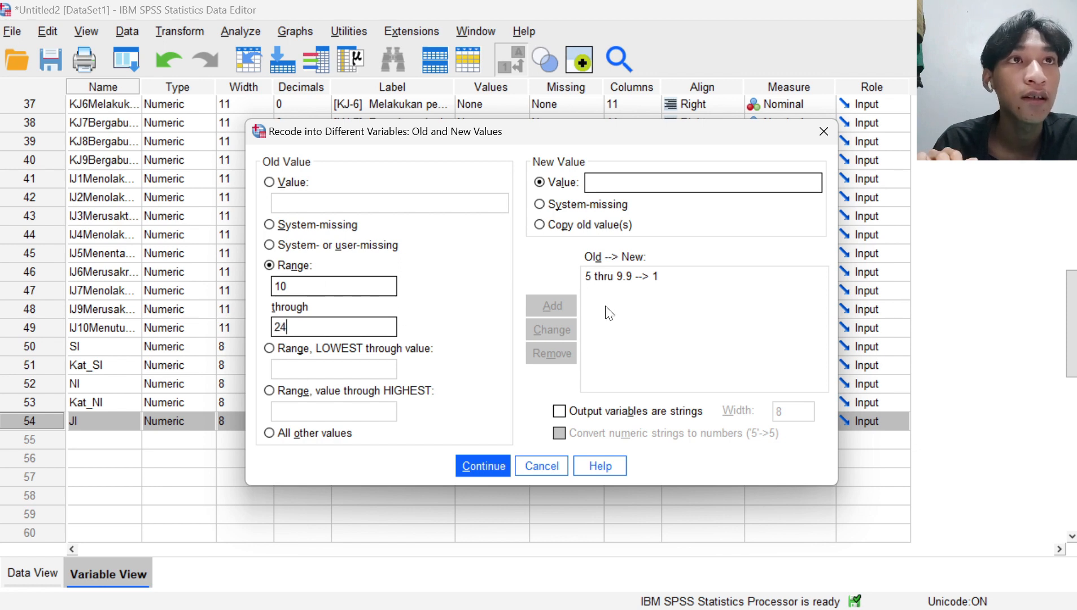
left_click(604, 183)
type("2")
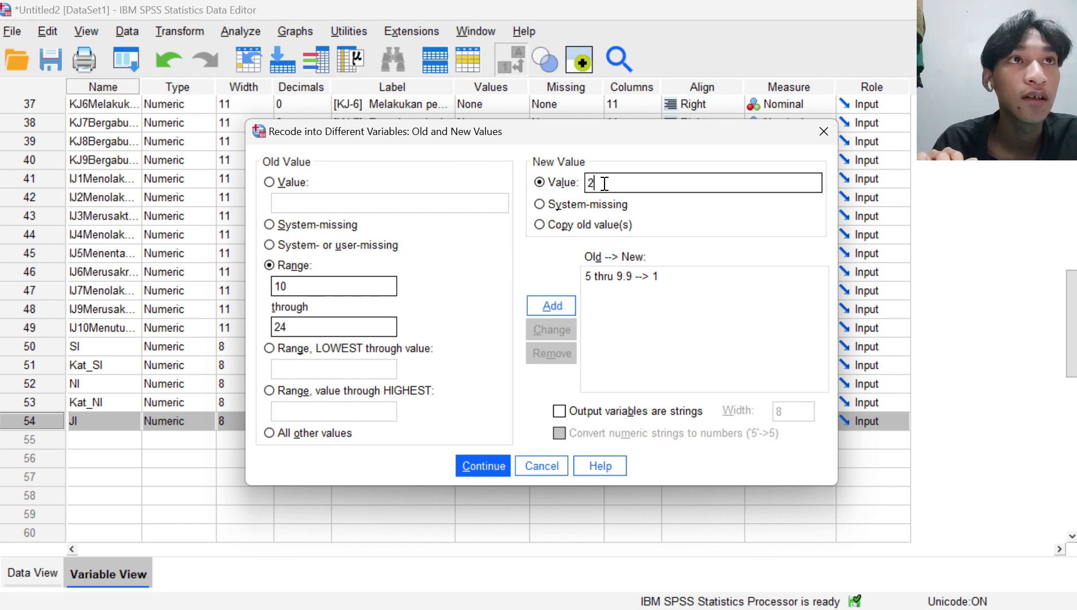
left_click(570, 303)
left_click(480, 468)
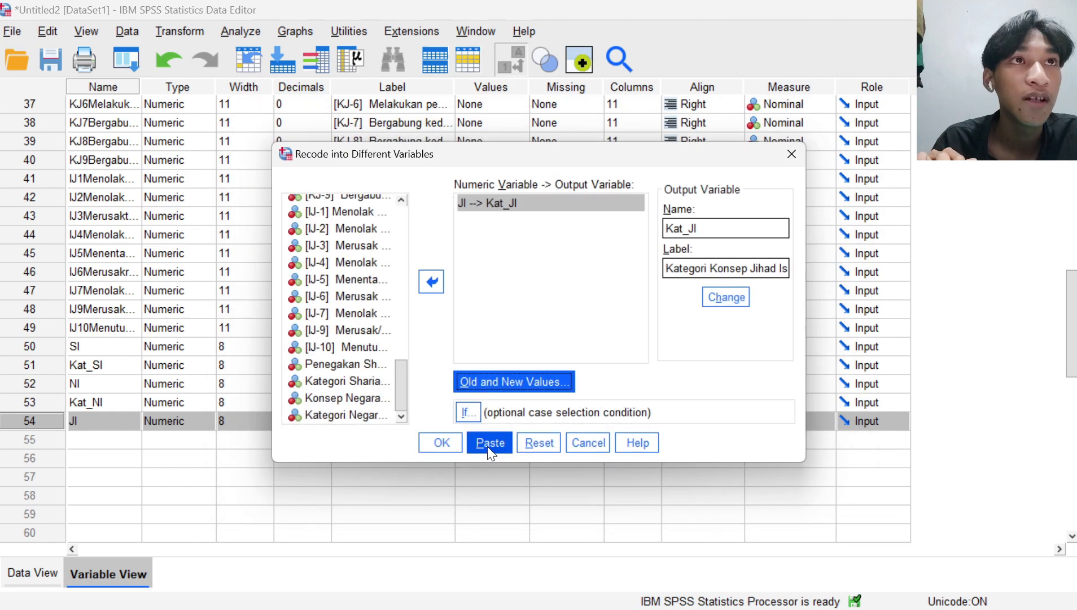
left_click(447, 443)
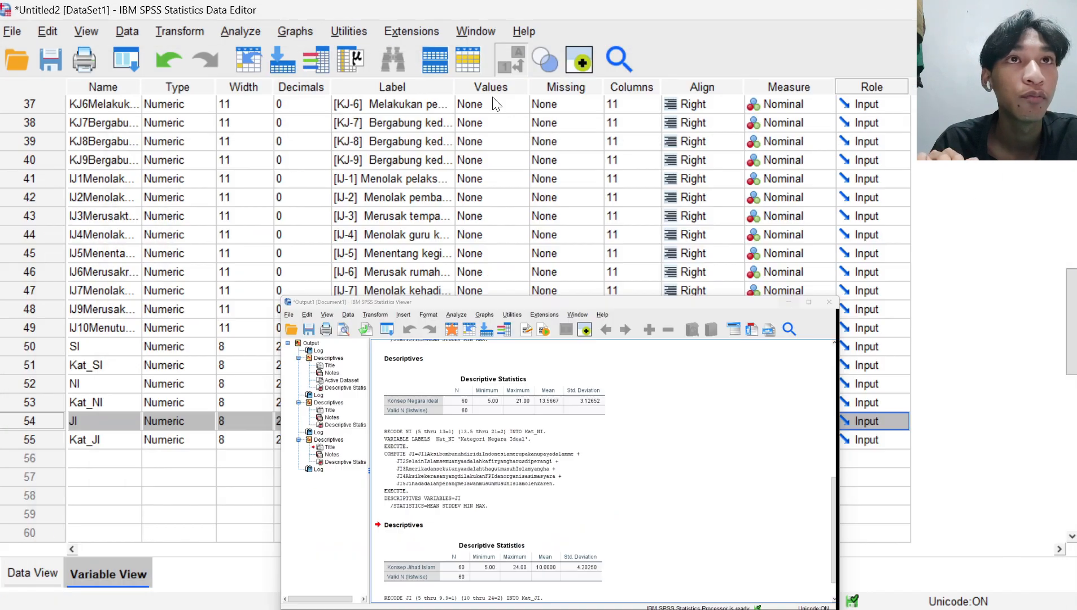
Put the output window away and check the recoded Kat_JI column in the data.
key("super+Down")
left_click(32, 573)
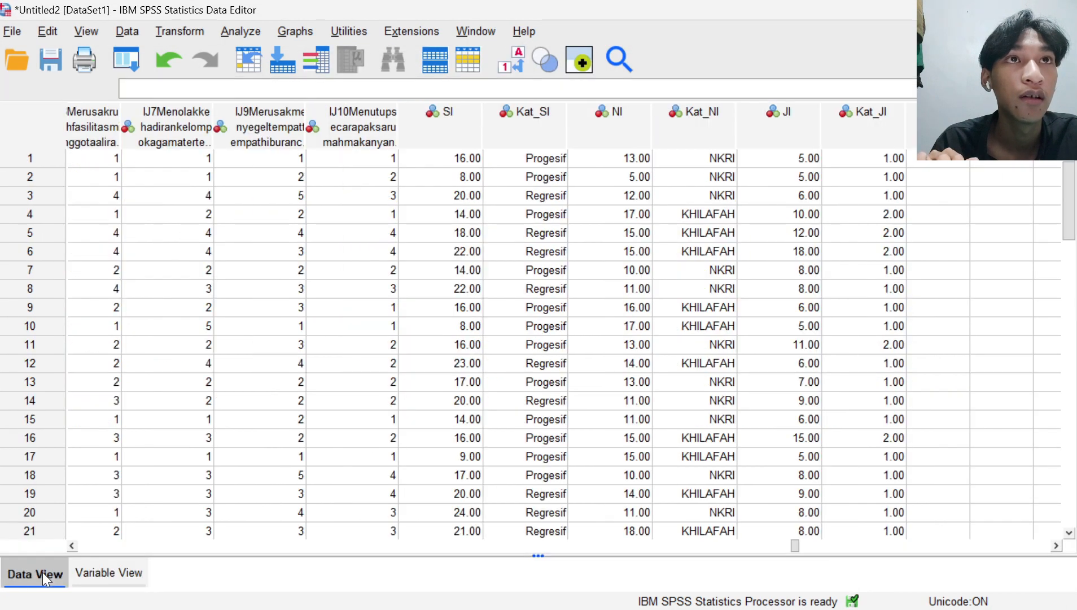
left_click(882, 123)
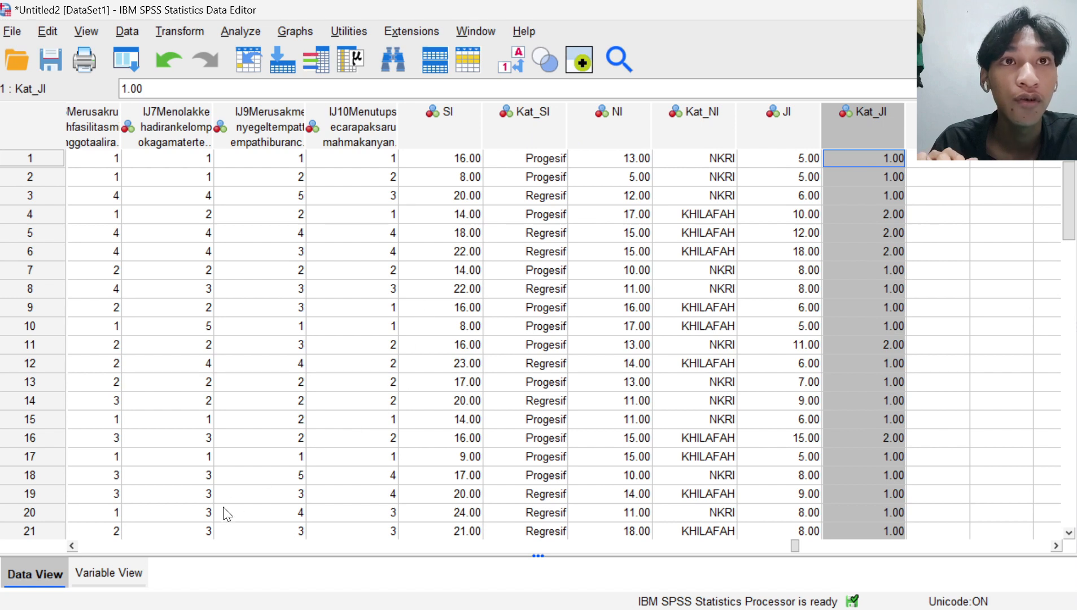
Return to the variable definitions and open the value labels of Kat_JI.
left_click(107, 573)
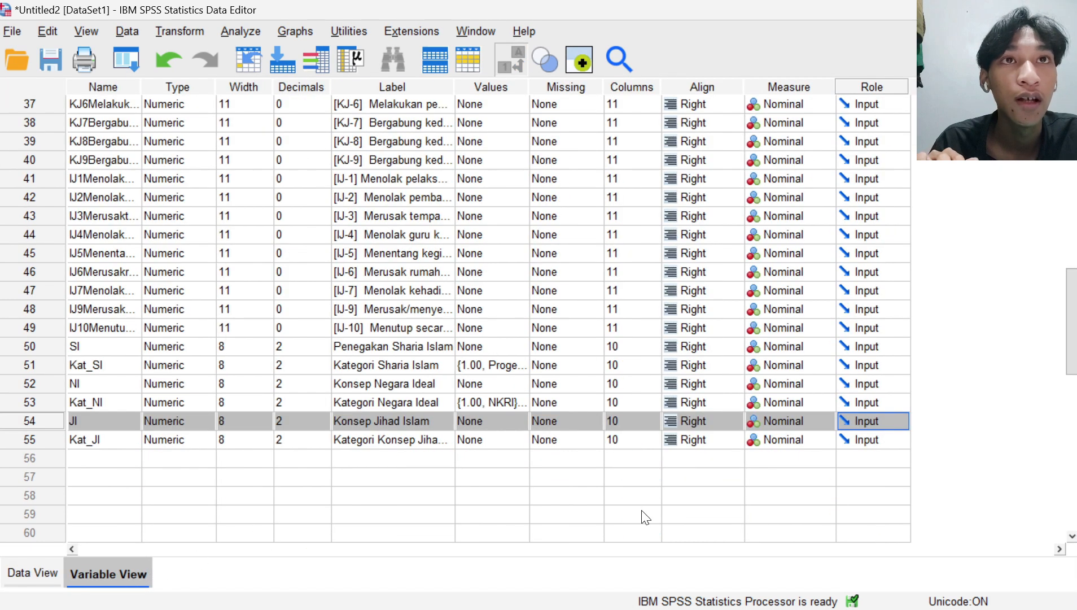
left_click(492, 442)
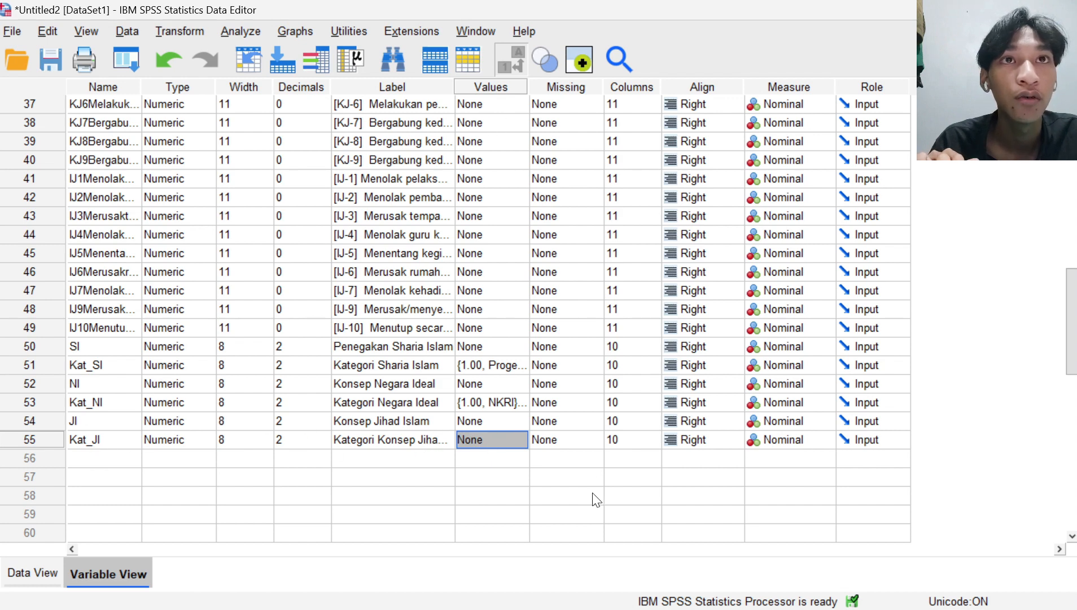
left_click(520, 440)
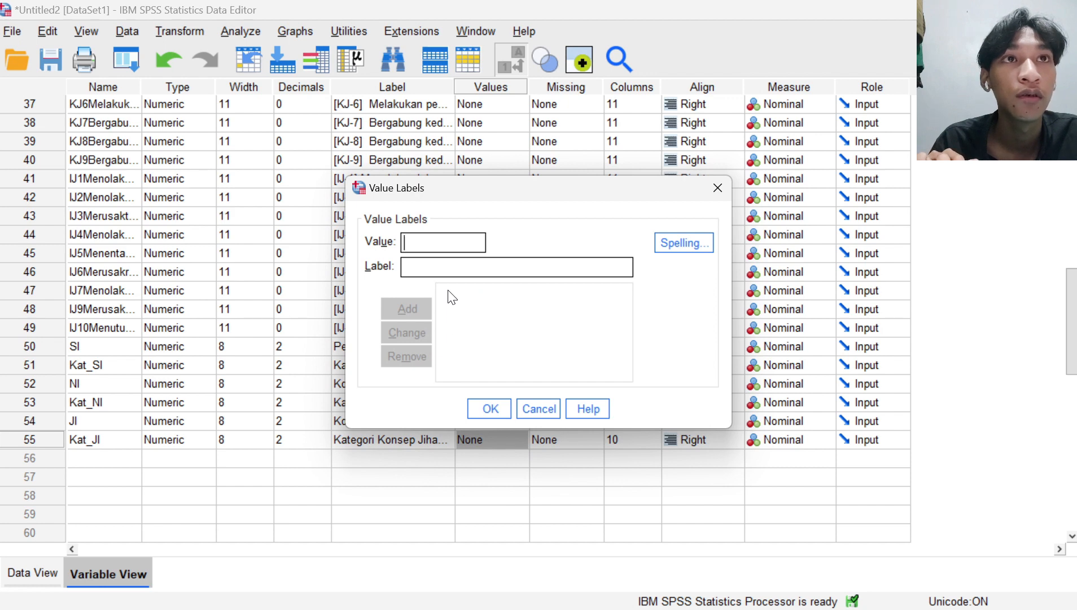
Add the label Tidak Bersedia for value 1 and begin an entry for value 2.
type("1")
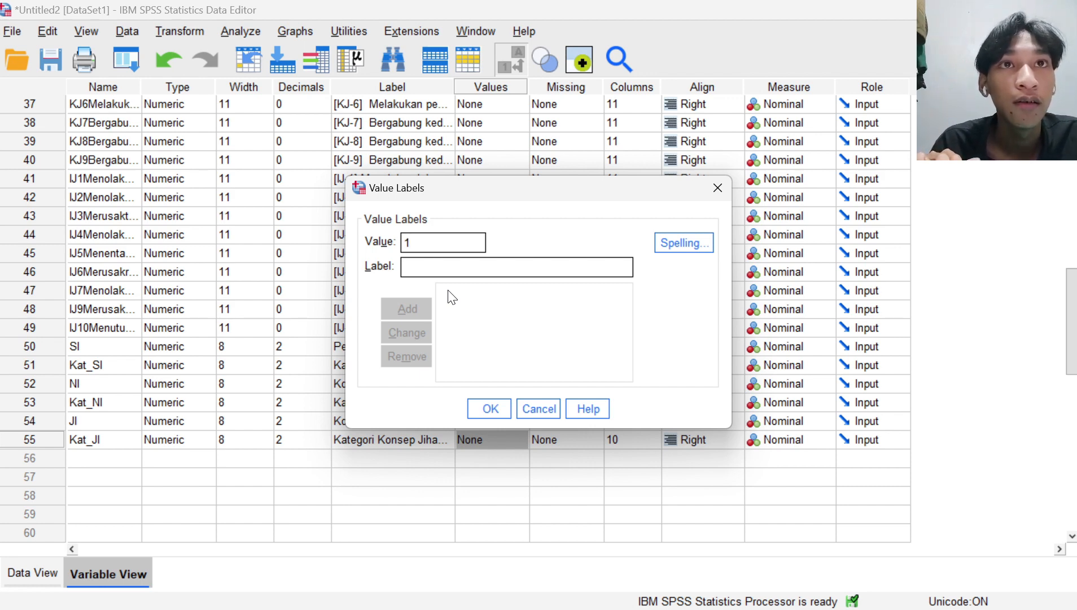
type("Ti")
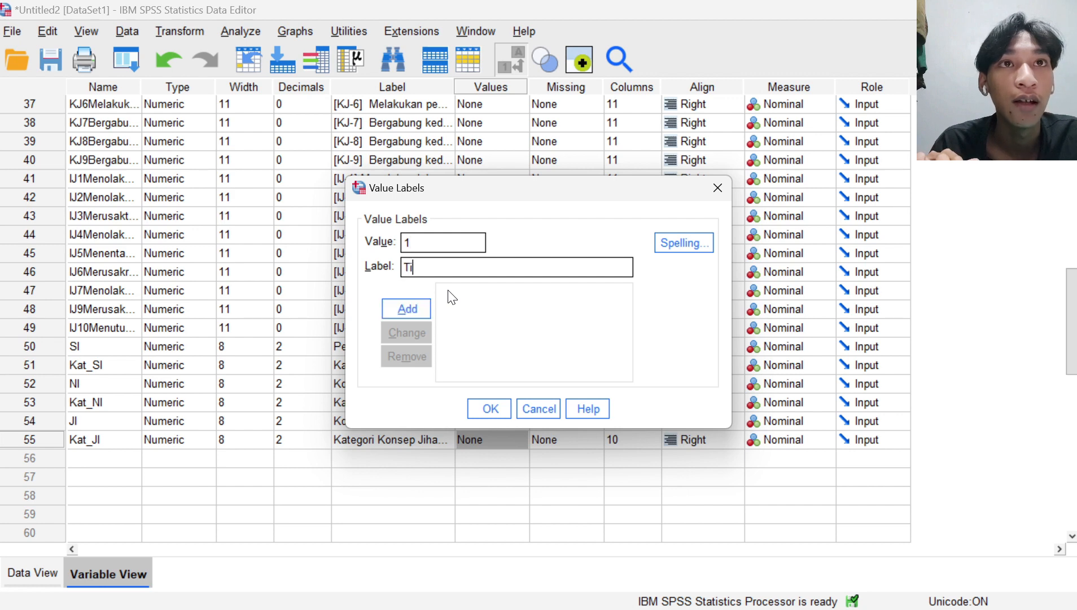
type("dak bersedia")
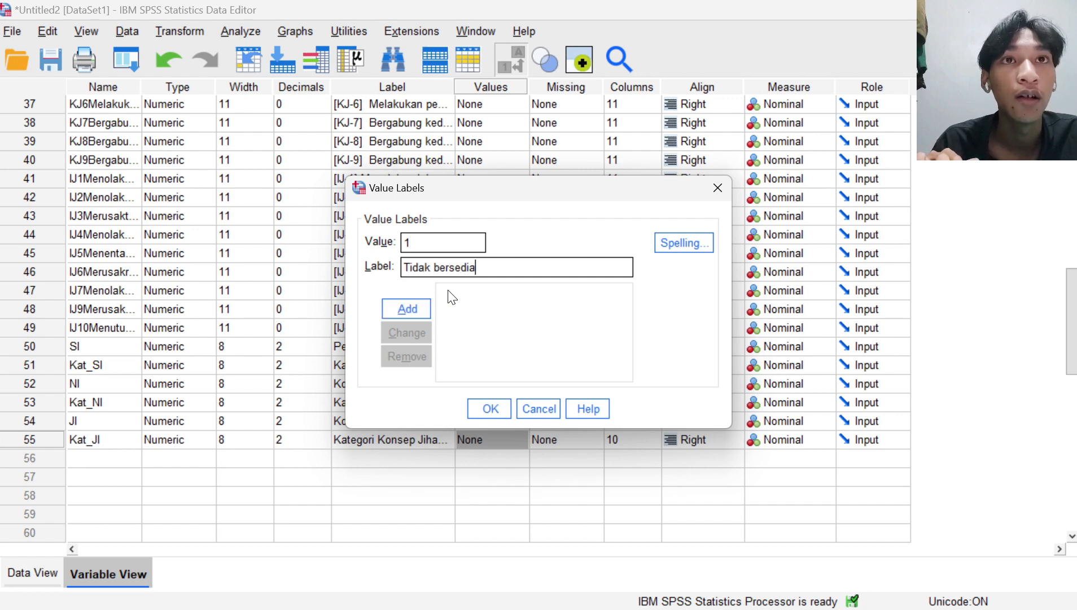
key("Left")
key("Left")
key("Left")
key("Left")
key("Left")
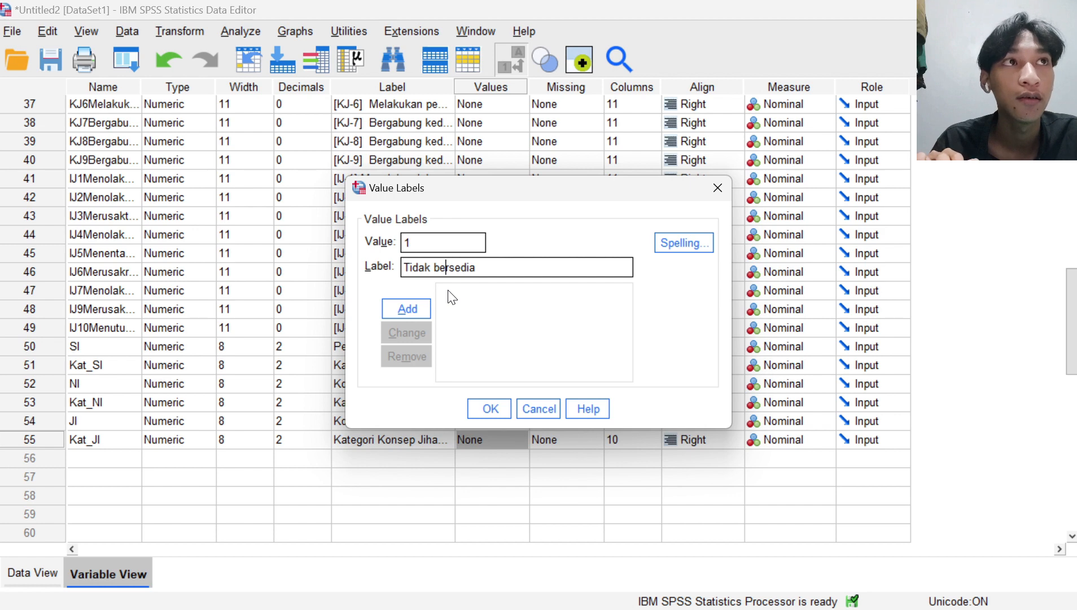
key("BackSpace")
type("B")
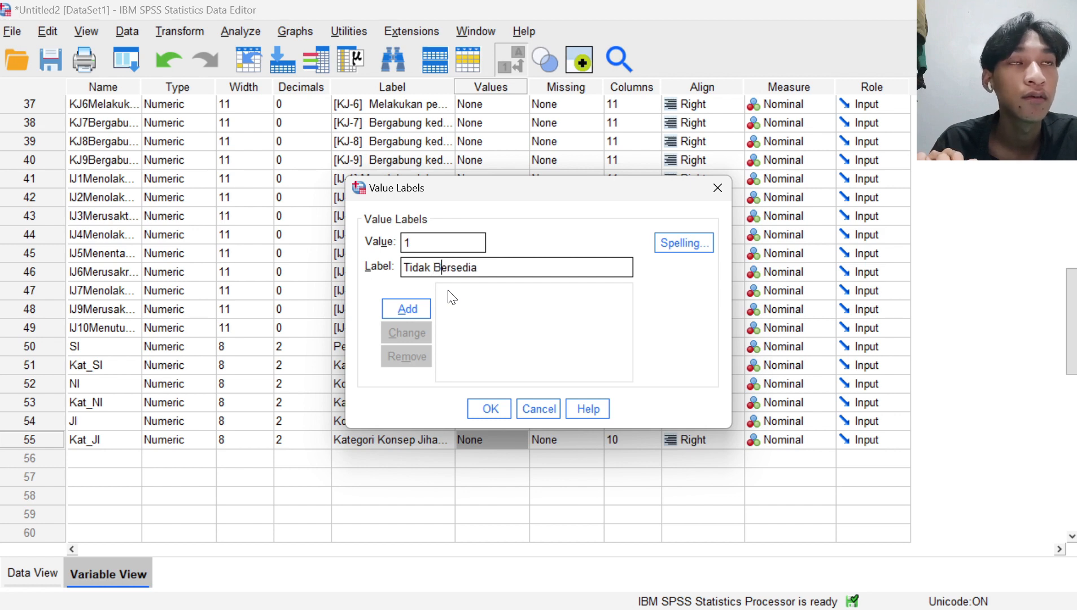
key("Return")
type("2")
key("Tab")
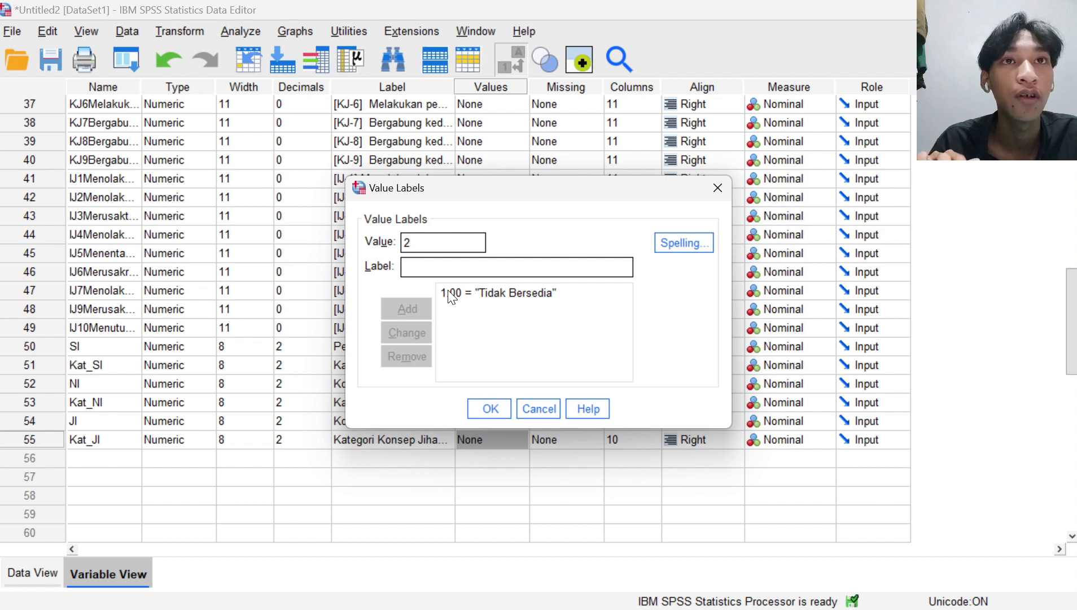
Set the label of value 1 in Kat_JI to Progesif.
left_click(450, 293)
left_click(476, 266)
key("BackSpace")
key("BackSpace")
key("BackSpace")
key("BackSpace")
key("BackSpace")
key("BackSpace")
key("BackSpace")
key("BackSpace")
key("BackSpace")
key("BackSpace")
key("BackSpace")
key("BackSpace")
key("BackSpace")
key("BackSpace")
type("Progesif")
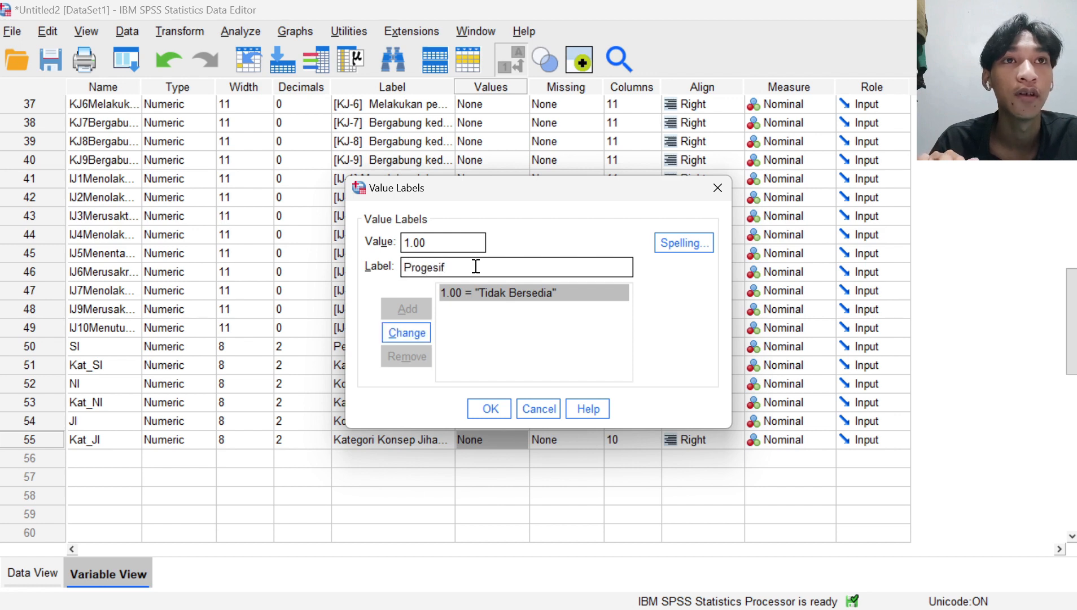
key("Return")
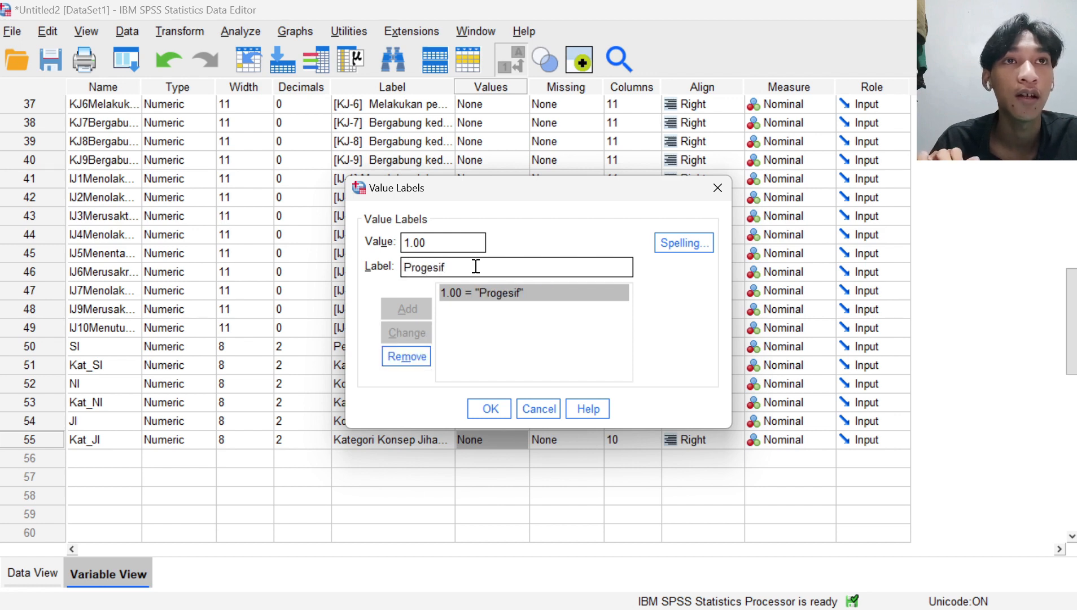
Add the label Regresif for value 2 of Kat_JI and apply the value labels.
left_click(468, 249)
key("BackSpace")
key("BackSpace")
key("BackSpace")
key("BackSpace")
type("2")
key("Tab")
key("Right")
key("Right")
key("Right")
key("Right")
key("Right")
key("Right")
key("Right")
key("Right")
key("BackSpace")
key("BackSpace")
key("BackSpace")
key("BackSpace")
key("BackSpace")
key("BackSpace")
key("BackSpace")
key("BackSpace")
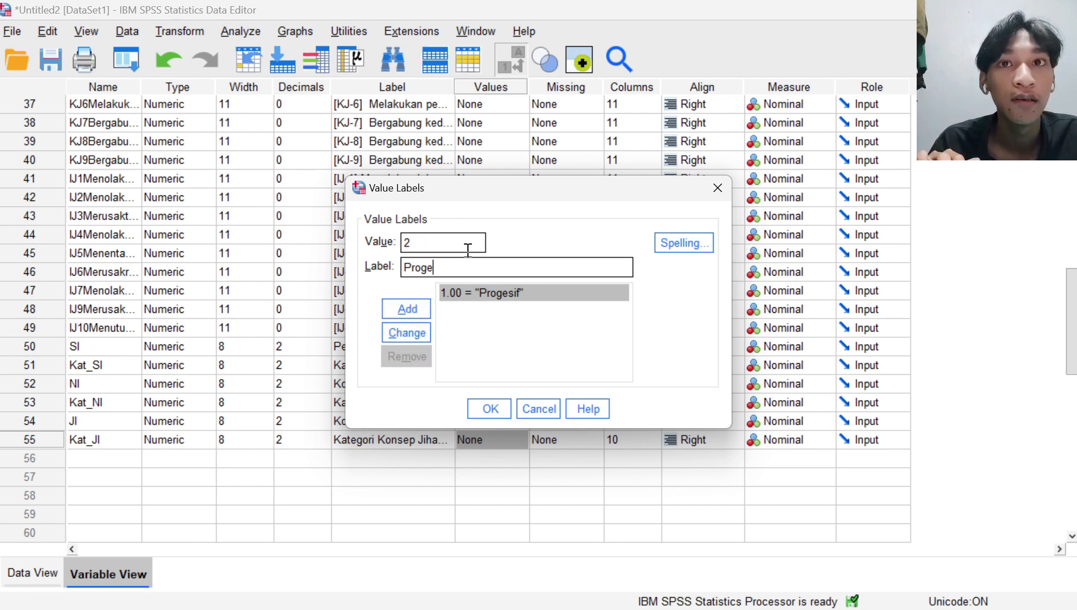
type("Regresif")
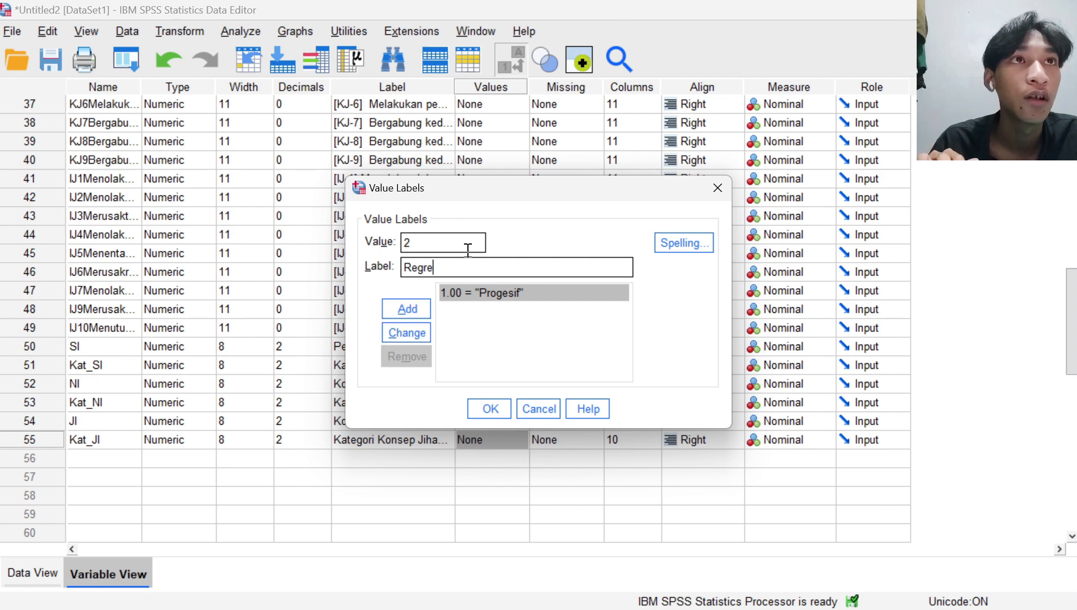
key("alt+a")
left_click(489, 408)
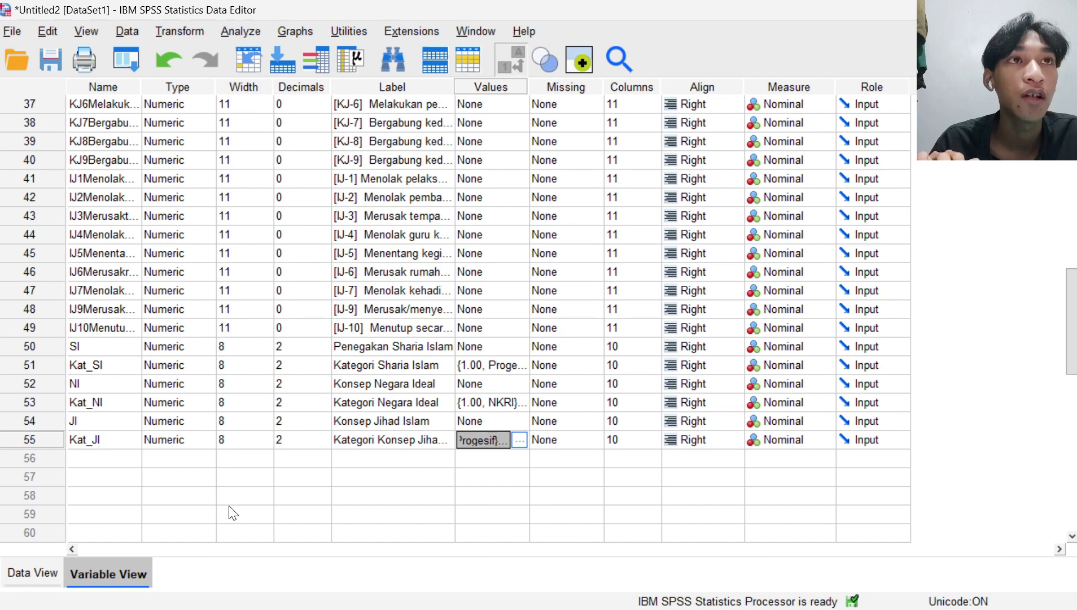
Examine the labelled categories of the Kat_JI column across the cases in the data.
left_click(34, 582)
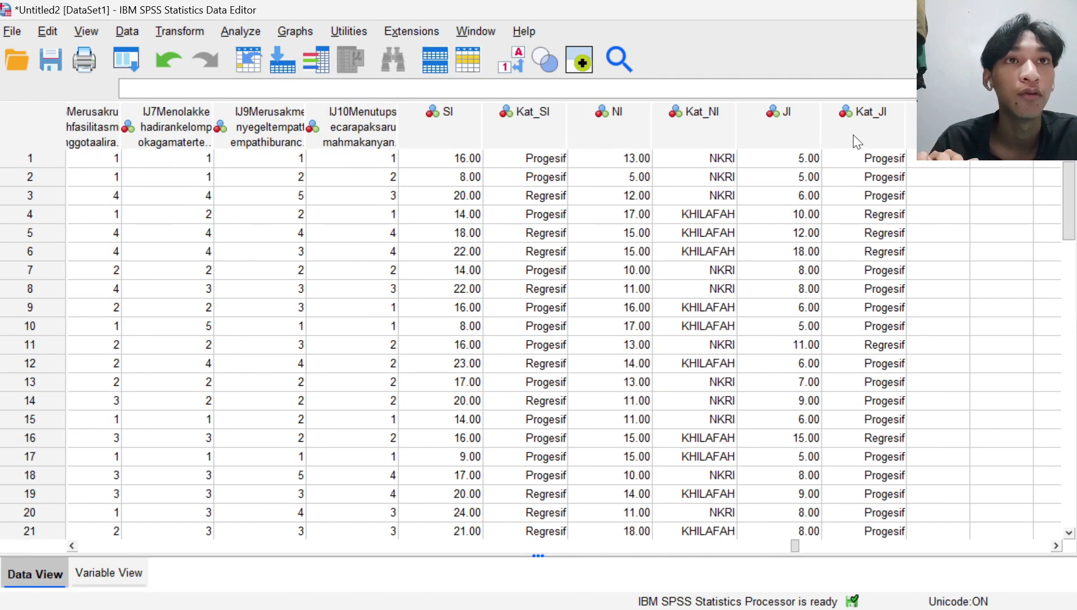
left_click(863, 120)
scroll(920, 408, "down", 9)
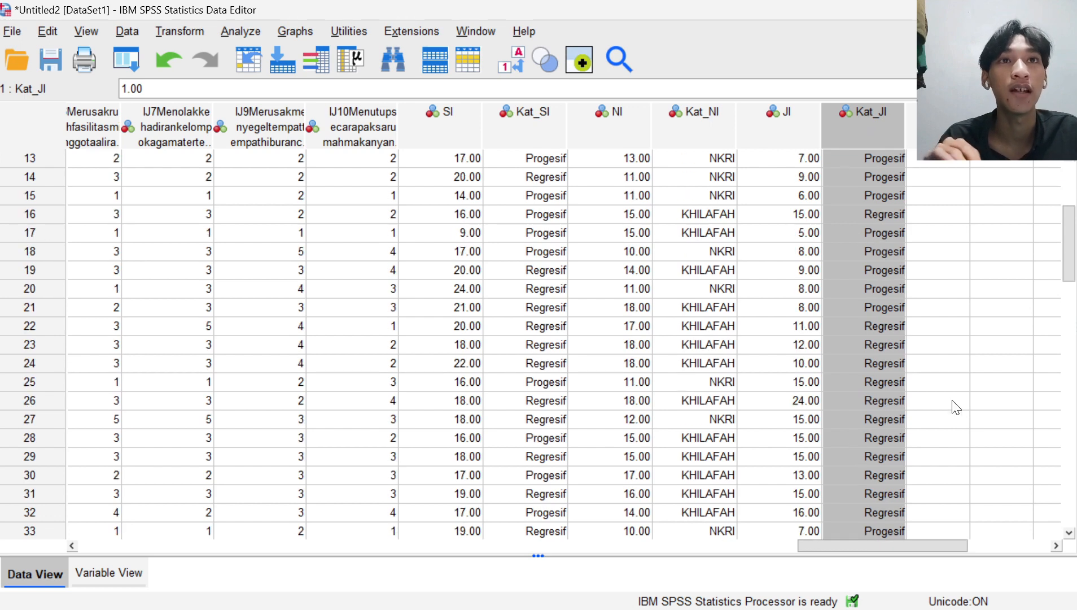
scroll(871, 443, "up", 9)
left_click(954, 270)
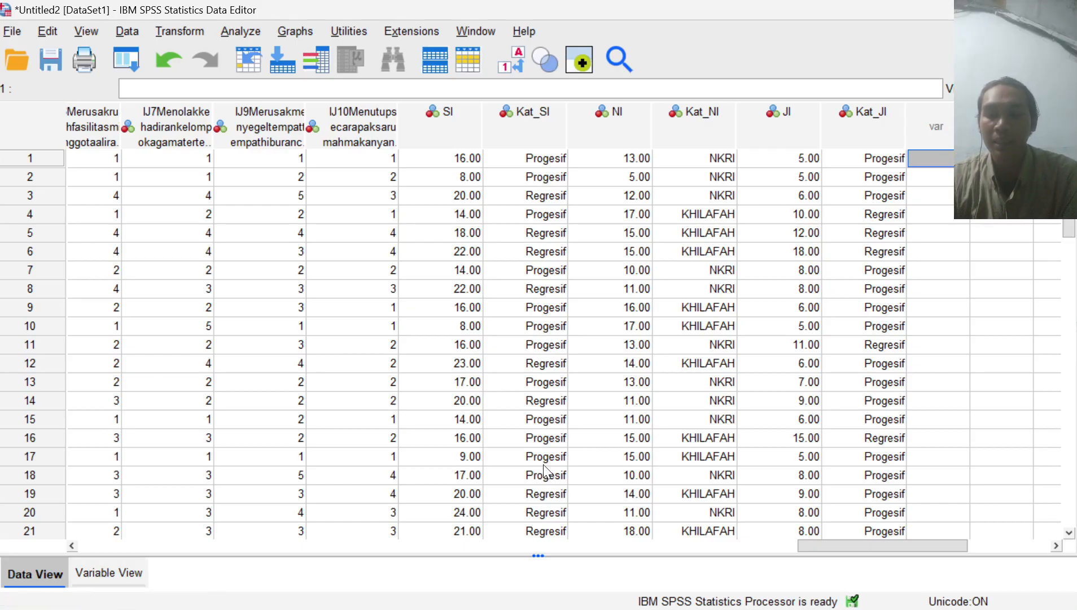
mouse_move(140, 105)
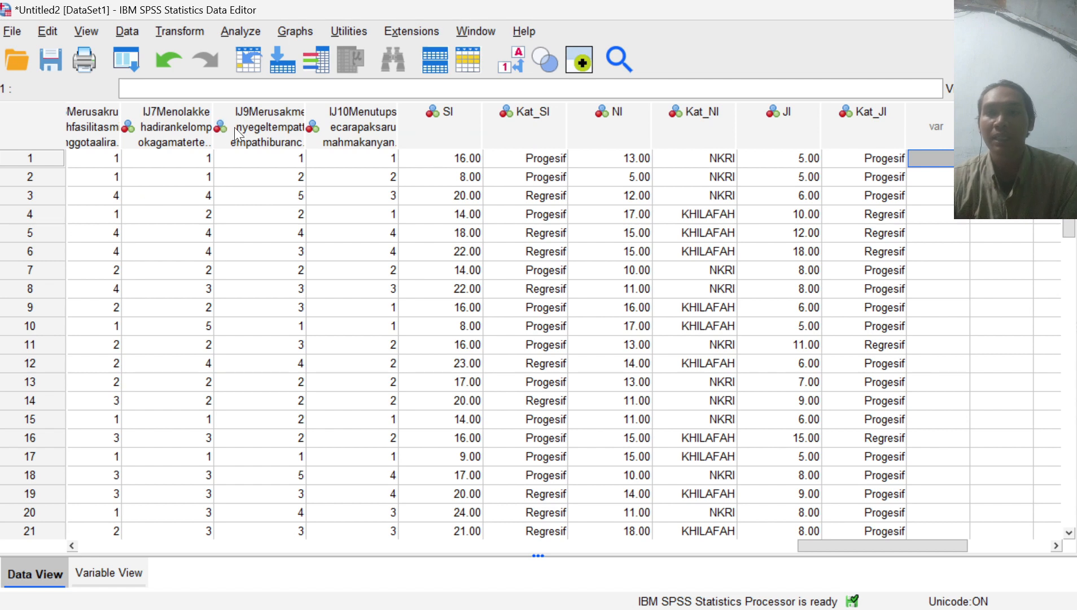
Start a new variable computation, clearing the previous JI expression and naming the target variable KJ.
left_click(194, 28)
left_click(218, 53)
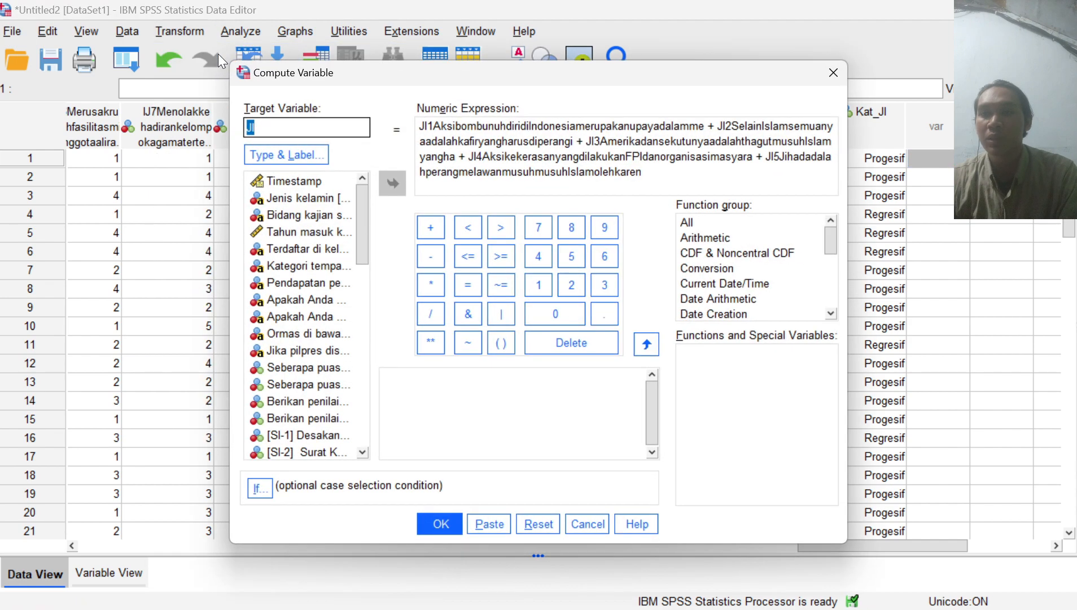
left_click(474, 140)
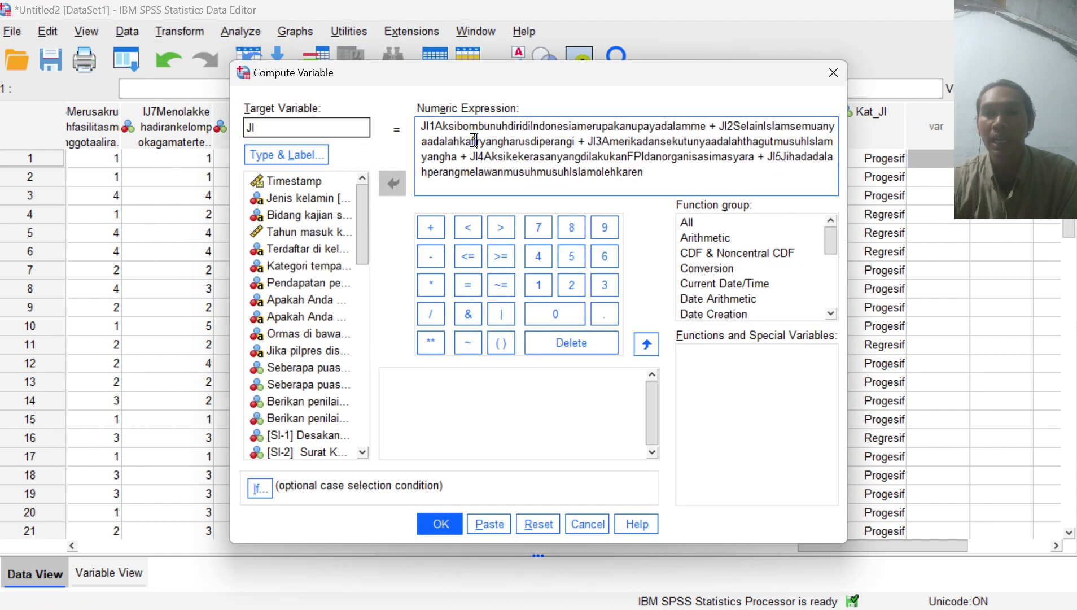
key("ctrl+a")
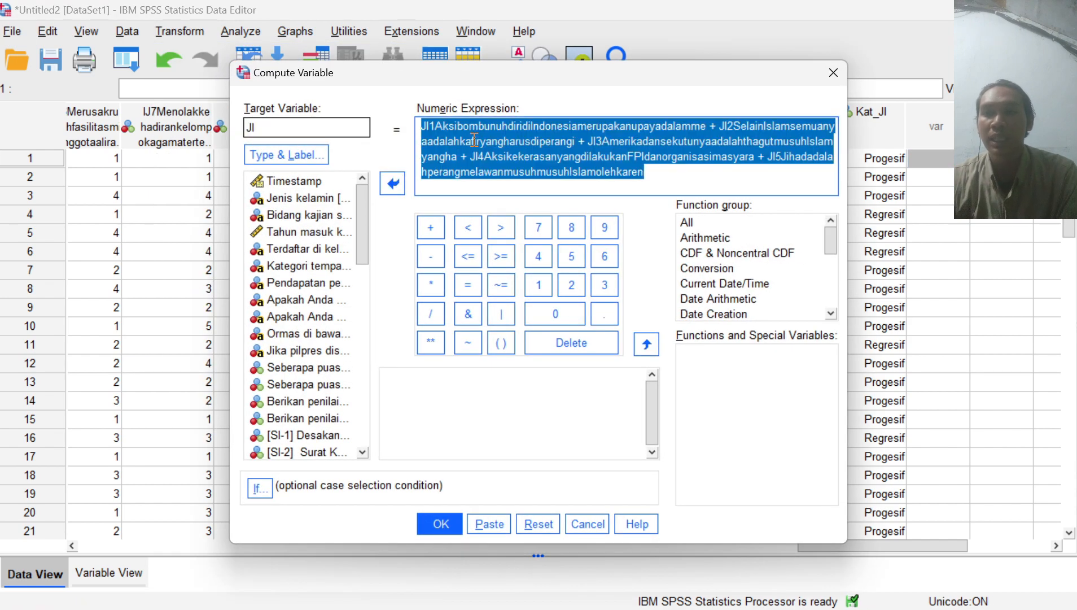
key("BackSpace")
left_click(316, 129)
key("BackSpace")
key("BackSpace")
scroll(333, 313, "down", 10)
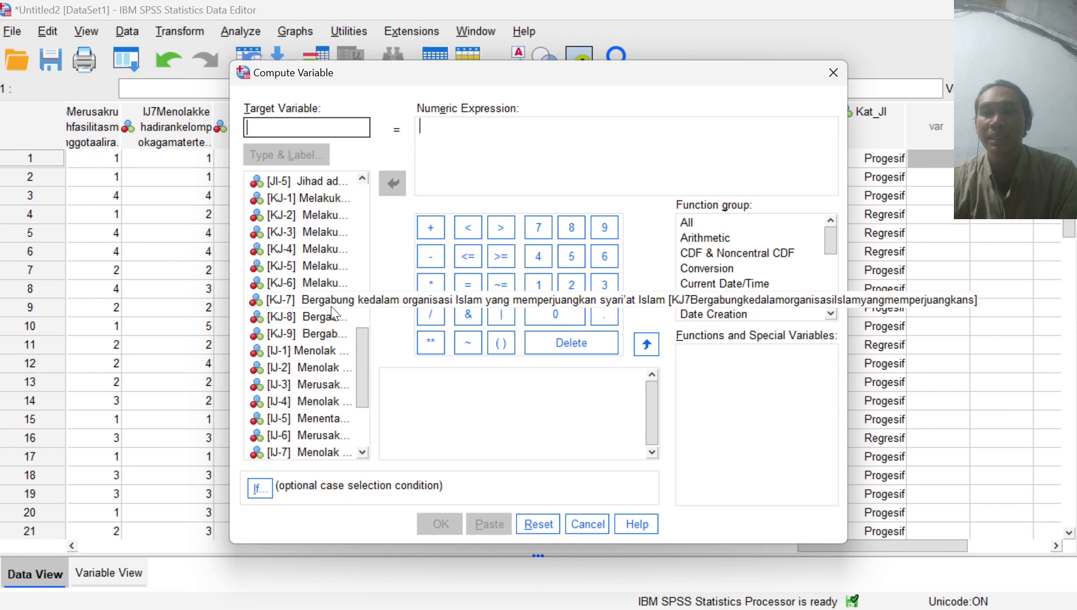
type("KJ")
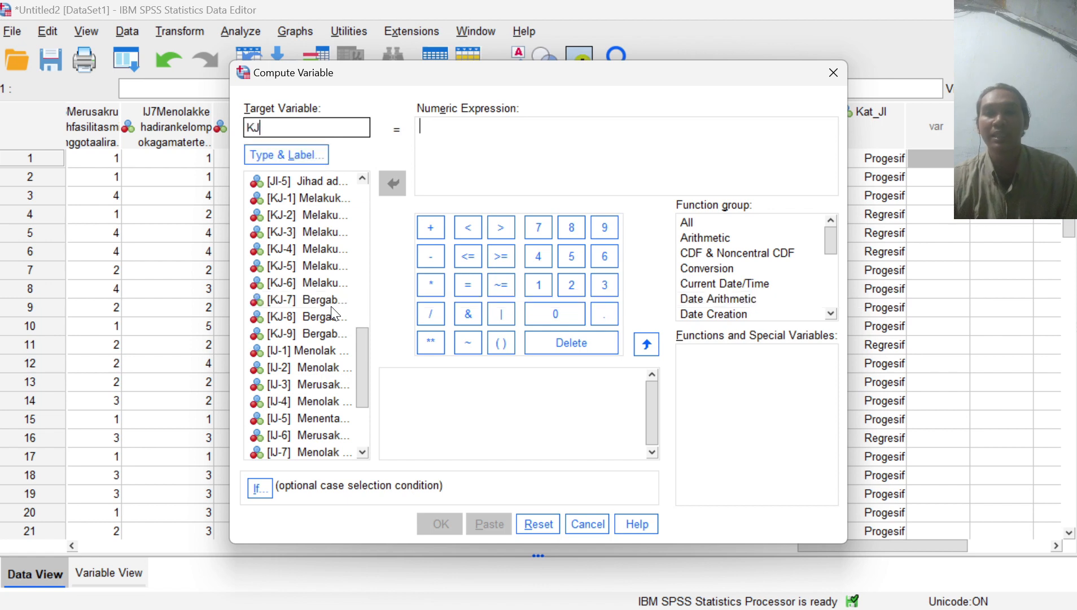
Build the numeric expression for KJ by summing items KJ-1 through KJ-4.
left_click(469, 137)
scroll(289, 310, "down", 1)
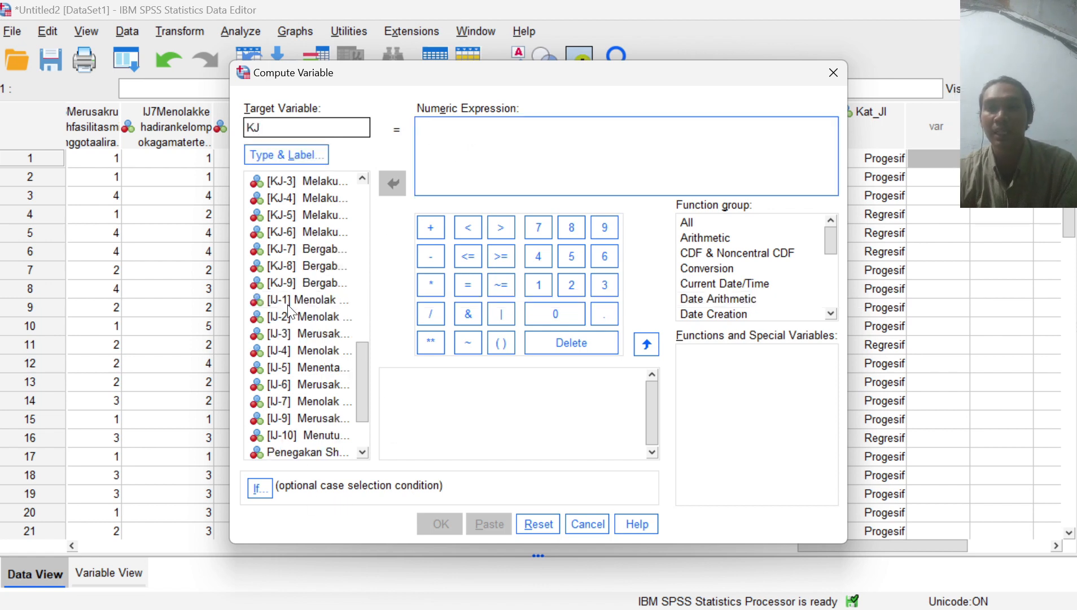
scroll(295, 257, "up", 3)
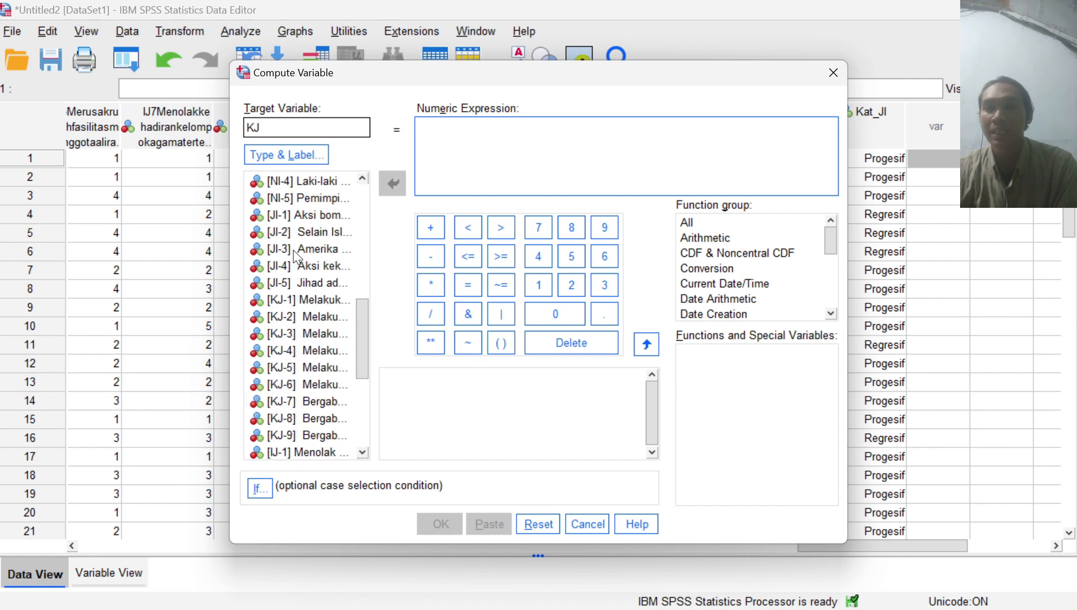
left_click(310, 300)
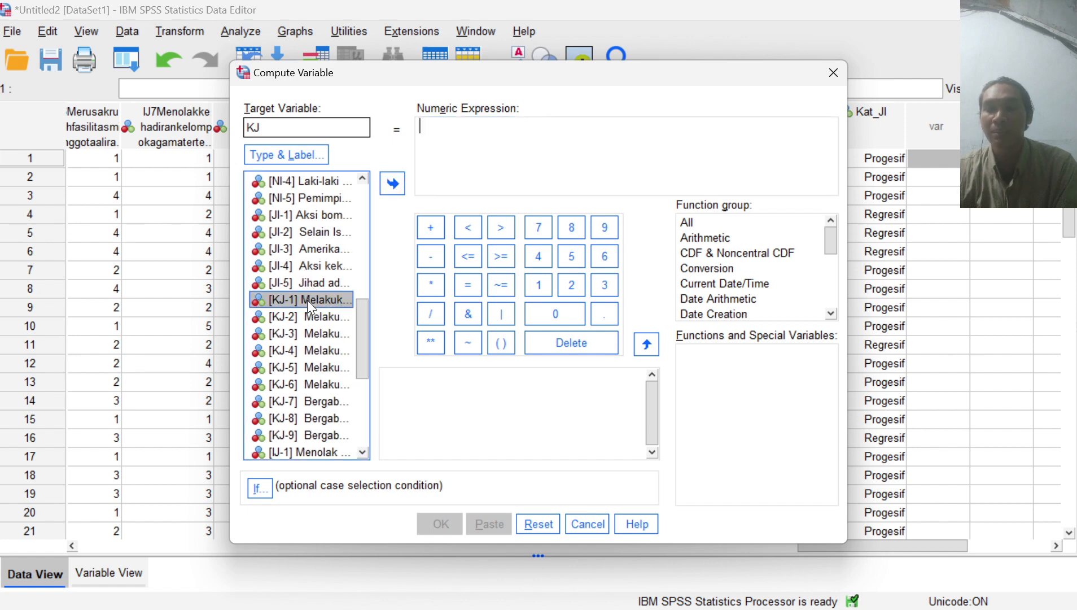
double_click(308, 300)
left_click(431, 226)
double_click(313, 316)
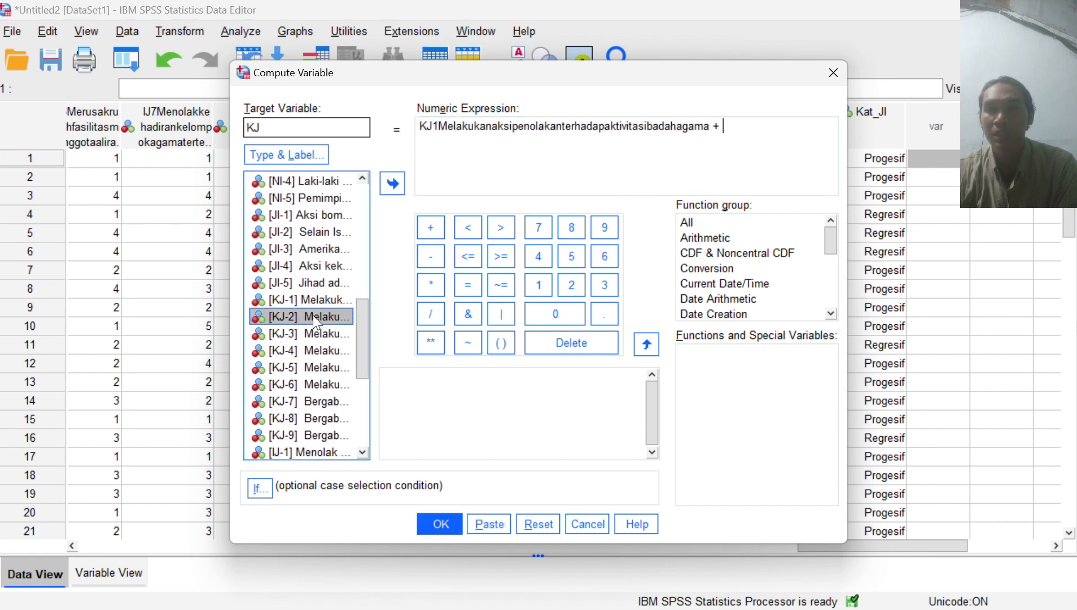
left_click(432, 228)
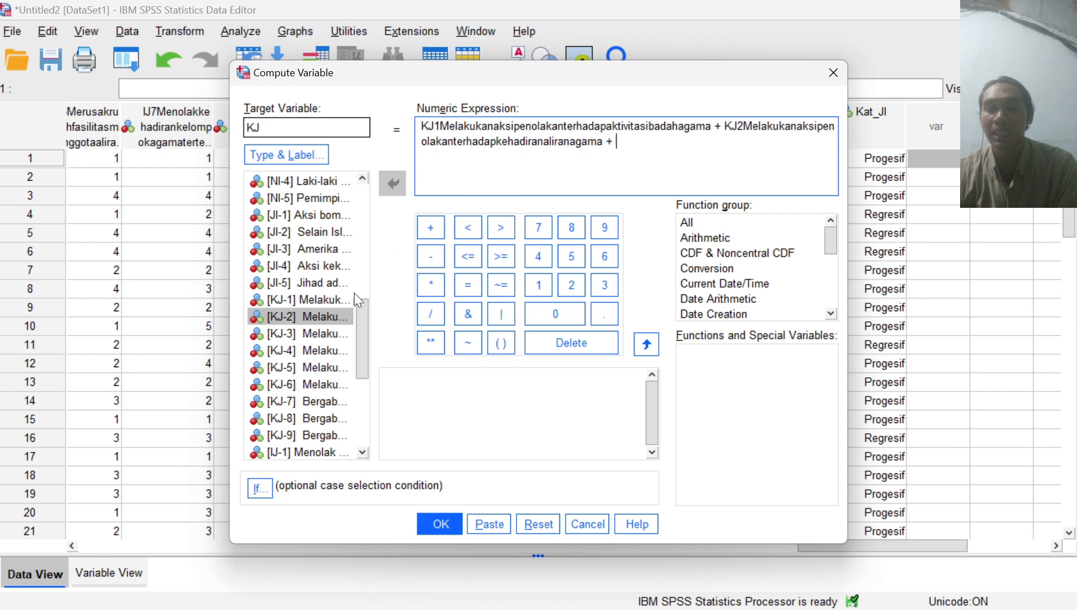
double_click(308, 335)
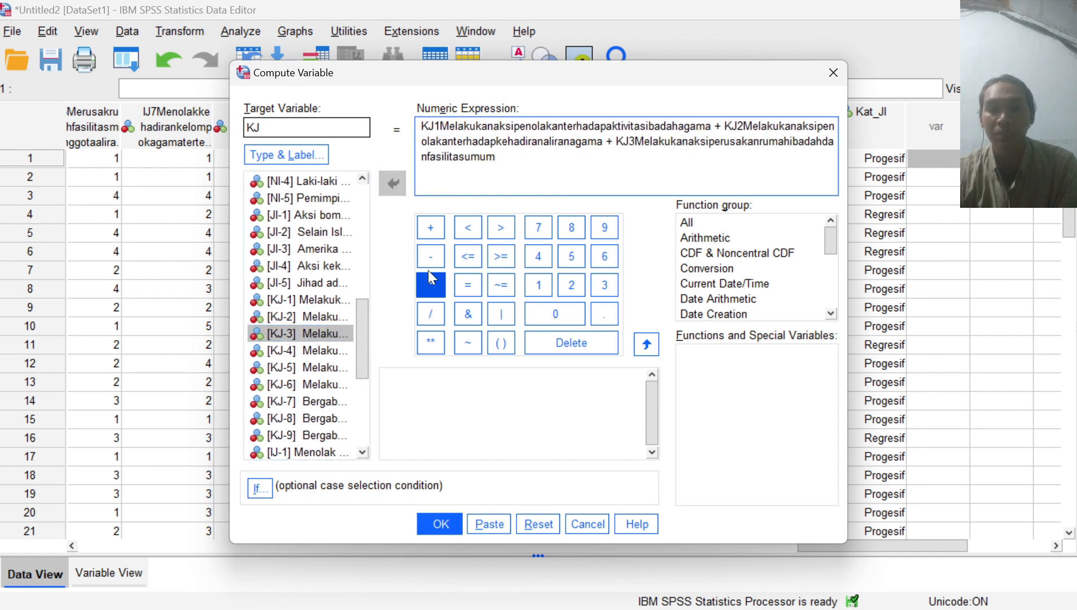
left_click(432, 228)
double_click(309, 351)
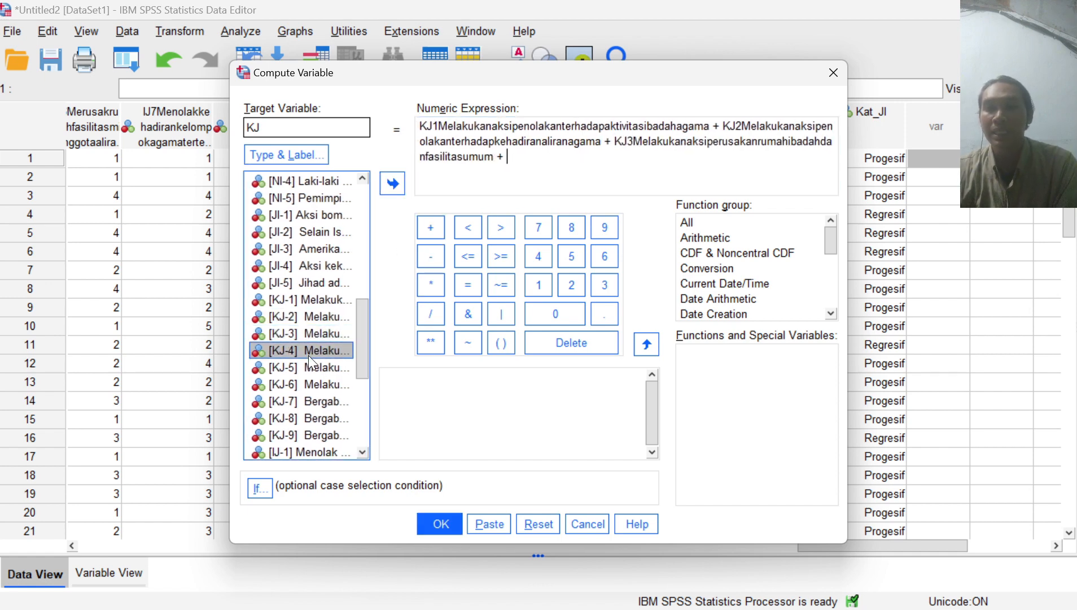
left_click(435, 228)
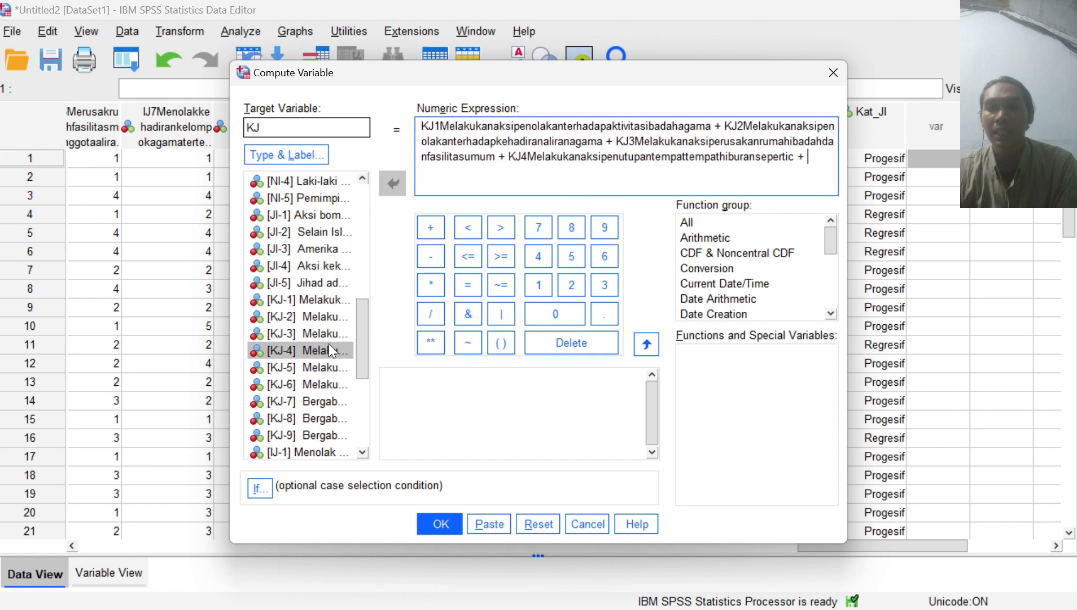
Add items KJ-5 through KJ-9 to the sum and compute the KJ variable.
double_click(319, 360)
left_click(425, 231)
double_click(307, 383)
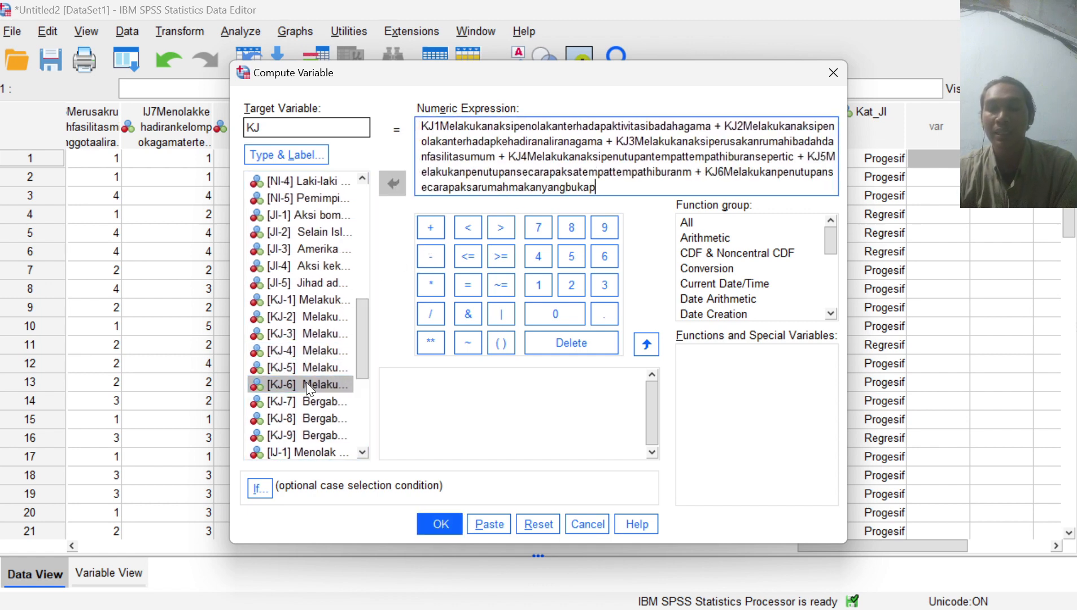
left_click(432, 225)
double_click(318, 399)
left_click(433, 230)
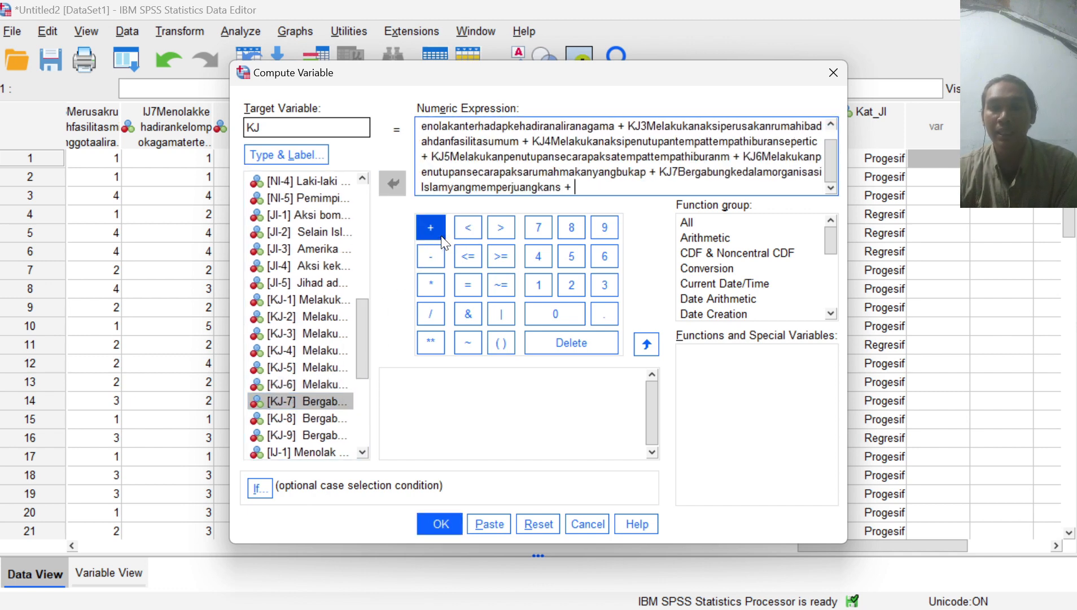
double_click(284, 418)
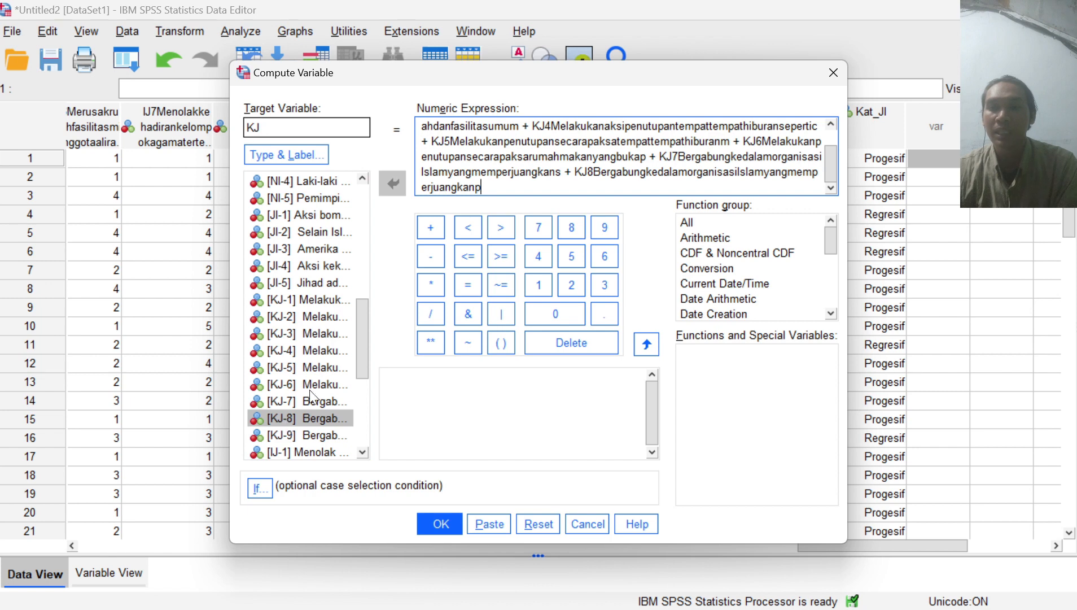
left_click(427, 229)
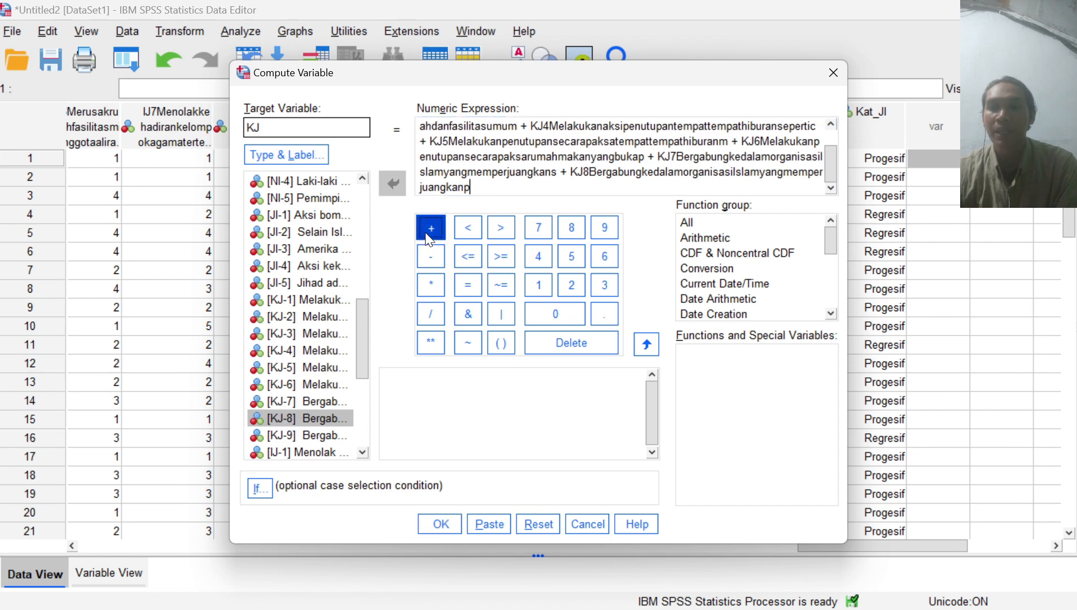
double_click(305, 435)
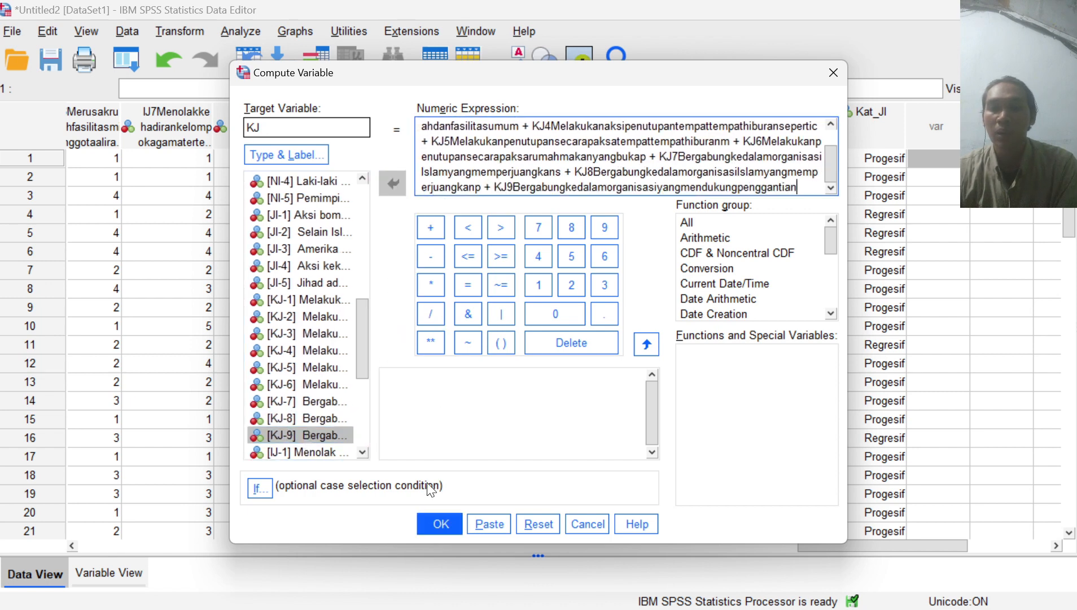
left_click(431, 519)
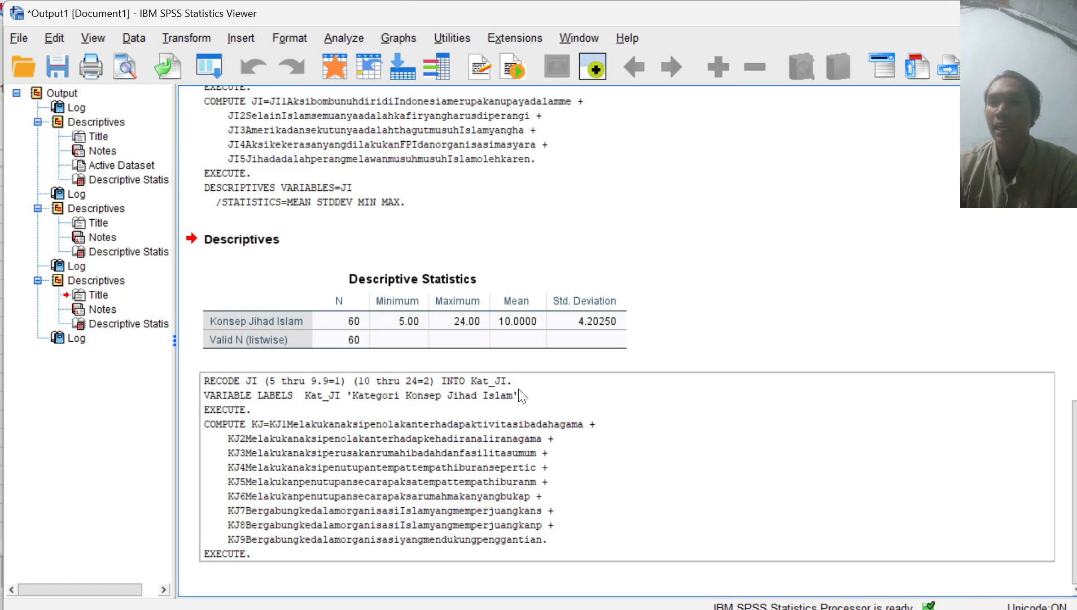
Give the new KJ variable the label Kesediaan Jihad Islam in its variable definition.
key("alt+Tab")
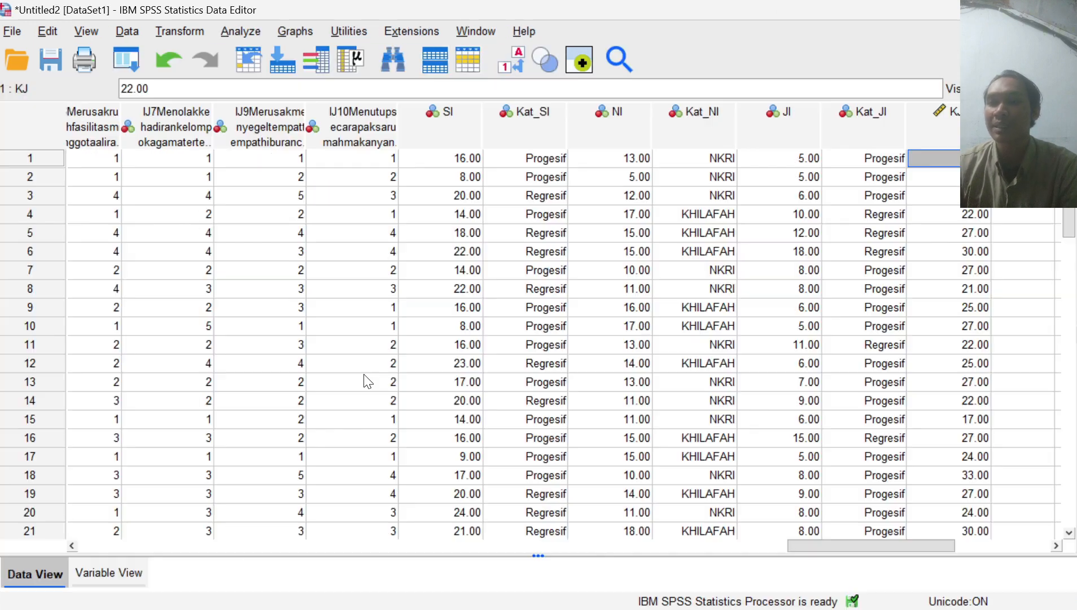
left_click(941, 119)
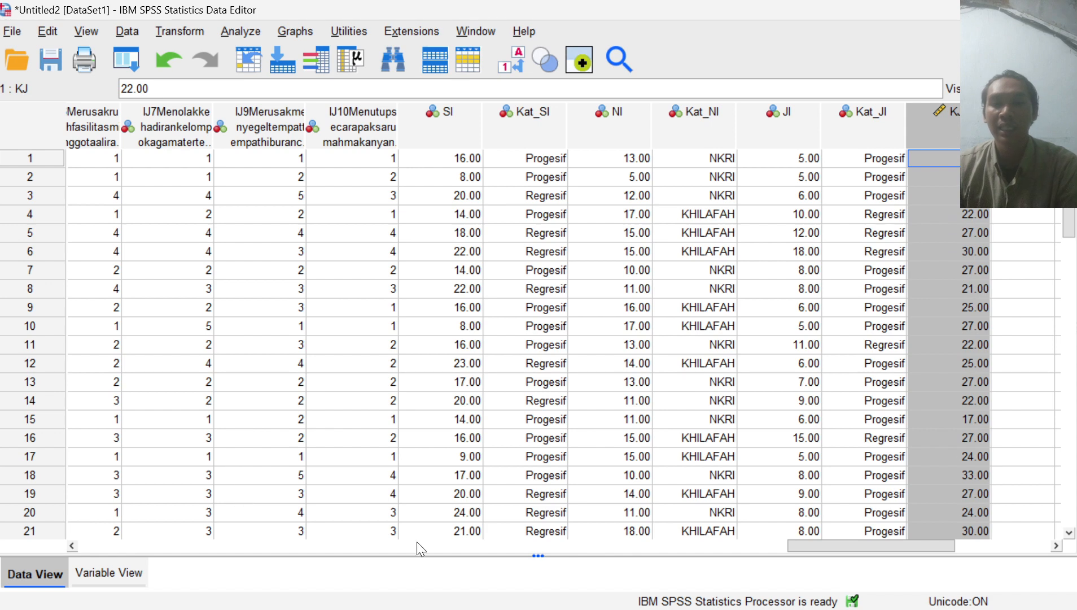
left_click(120, 574)
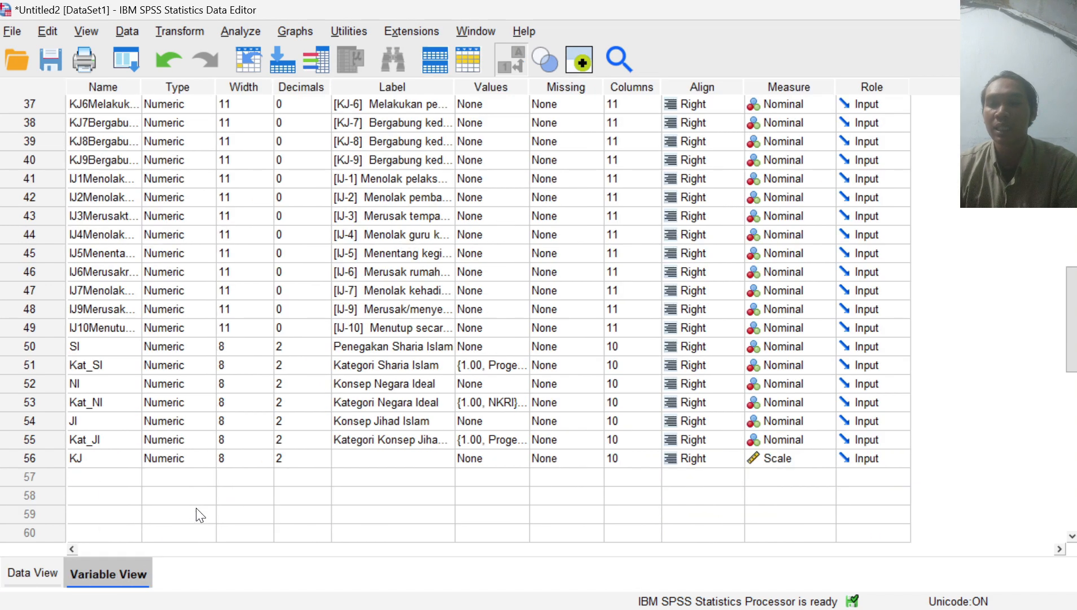
left_click(377, 460)
left_click(376, 457)
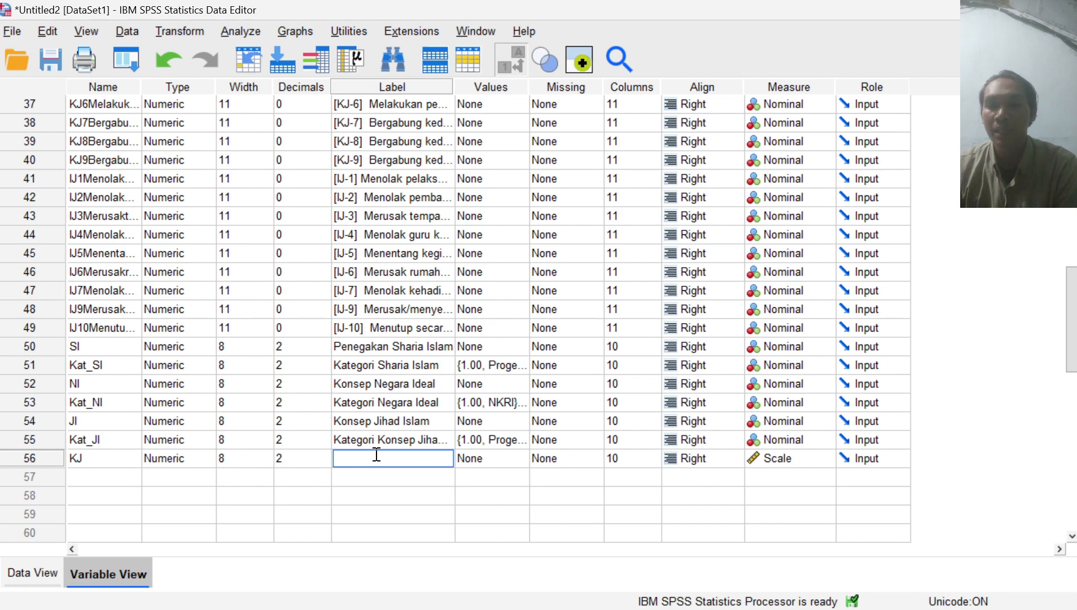
type("Kesediaan Jihad Islam")
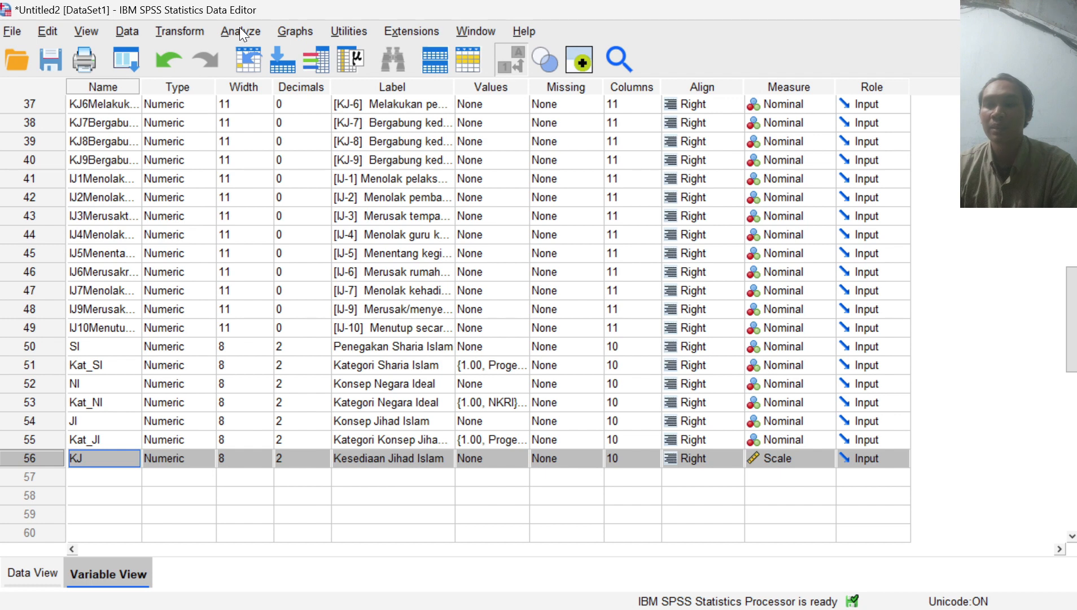
Run descriptive statistics for Kesediaan Jihad Islam in place of Konsep Jihad Islam.
left_click(239, 32)
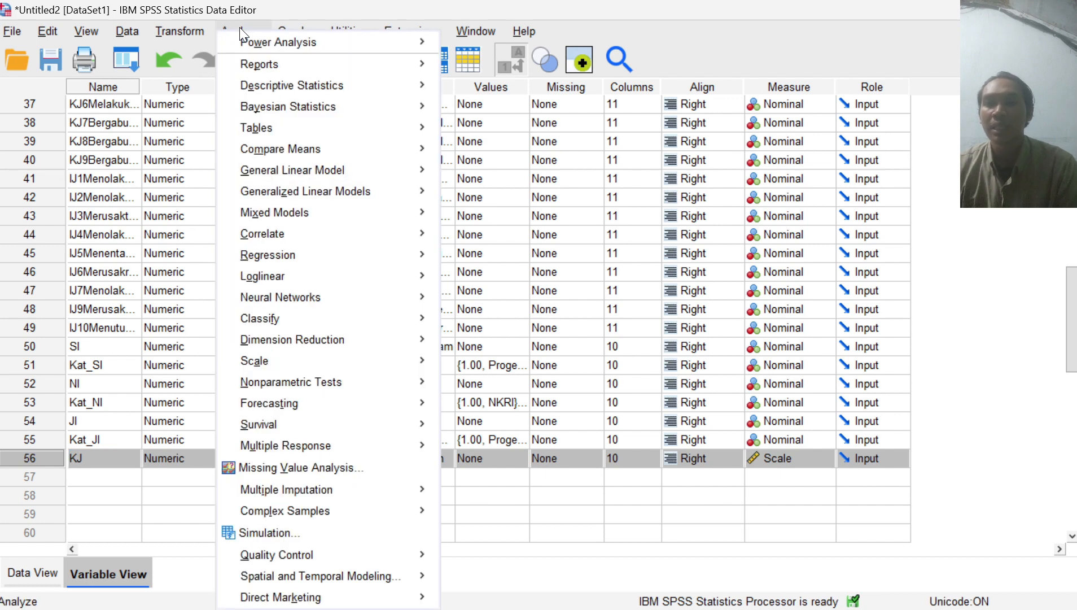
mouse_move(321, 85)
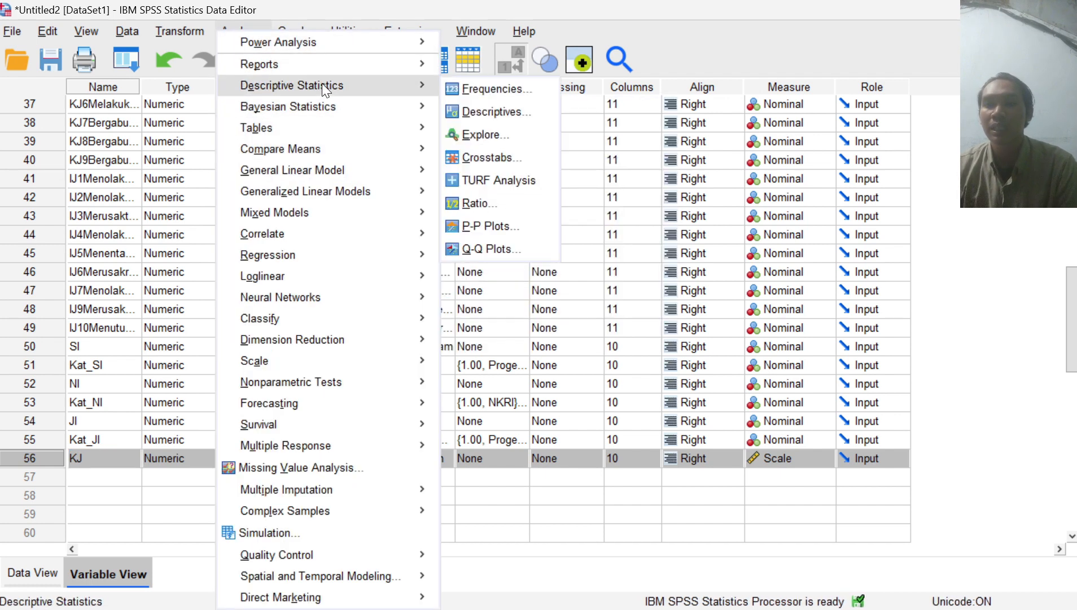
left_click(501, 118)
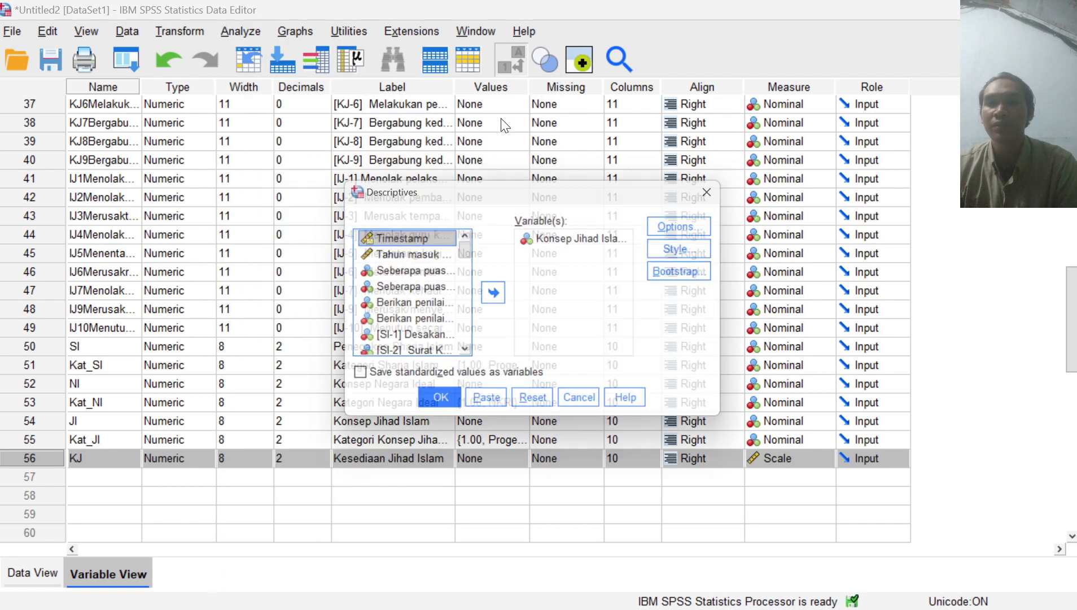
left_click(562, 237)
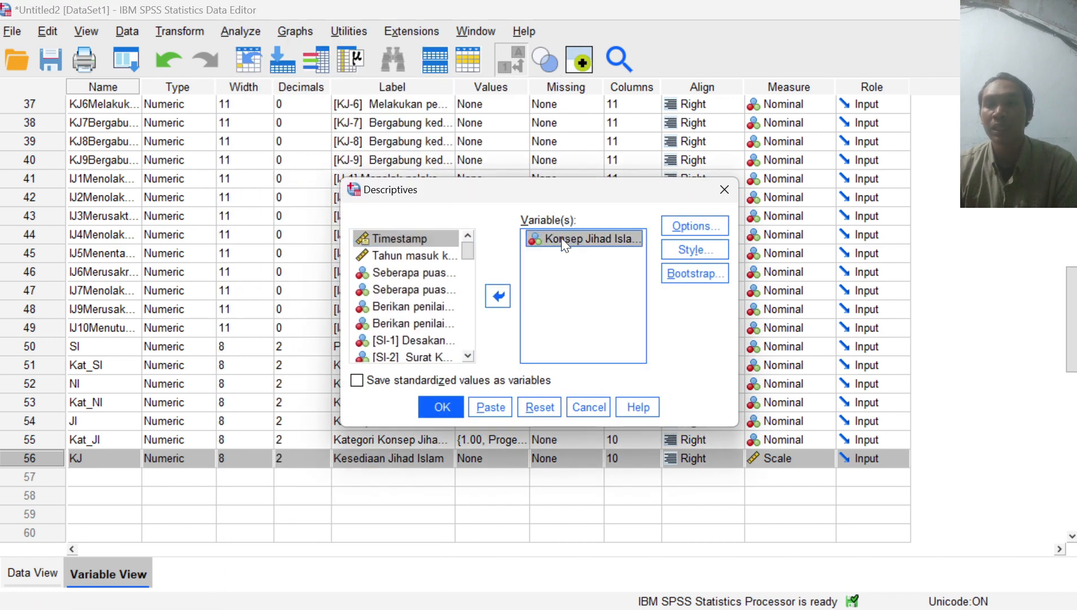
left_click(498, 295)
scroll(466, 334, "down", 1)
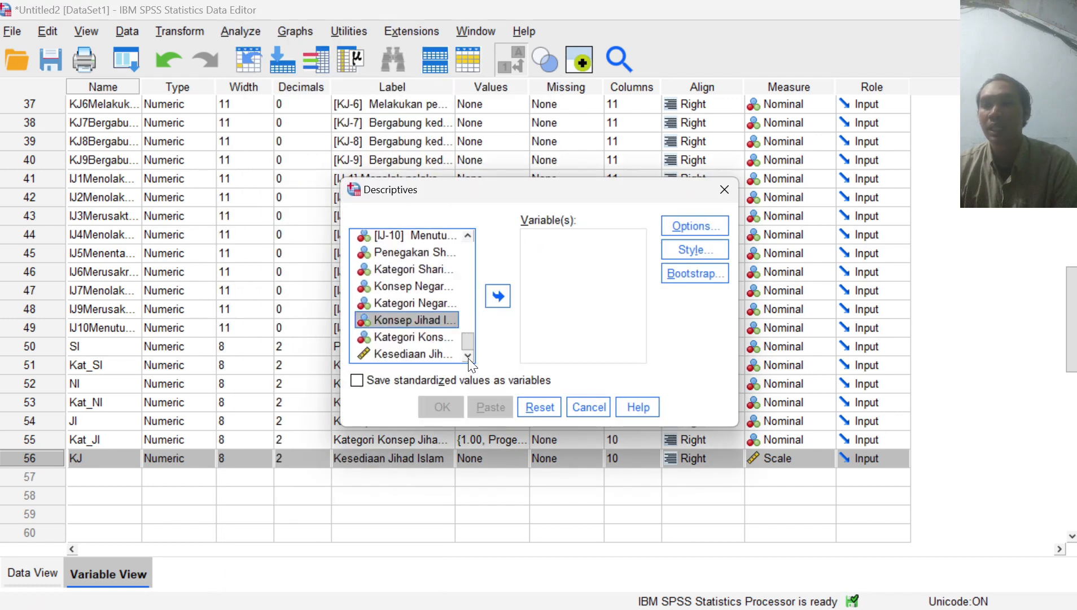
left_click(436, 354)
left_click(500, 294)
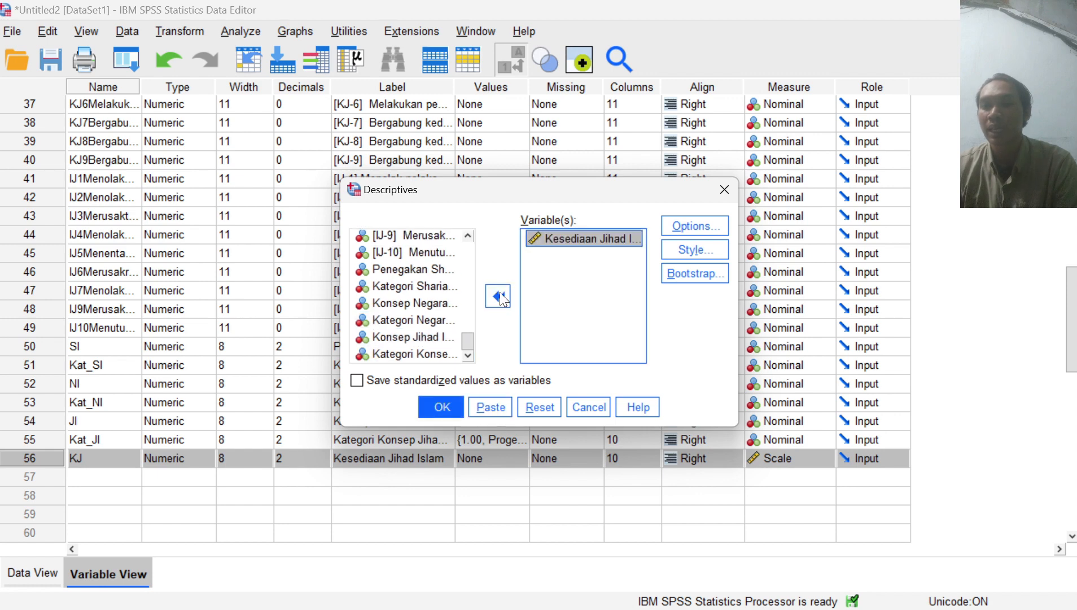
left_click(442, 405)
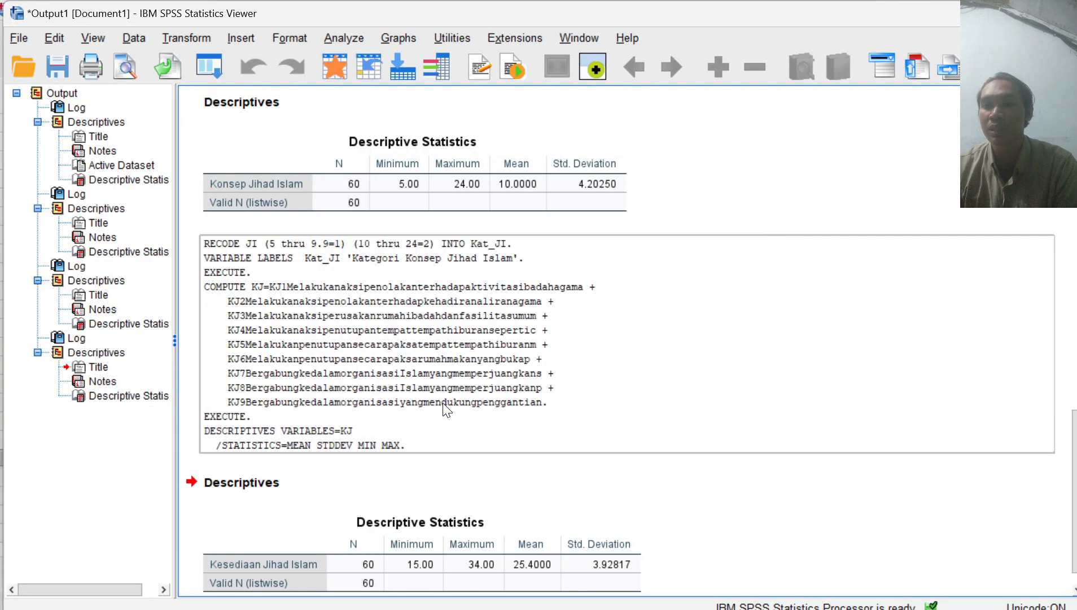
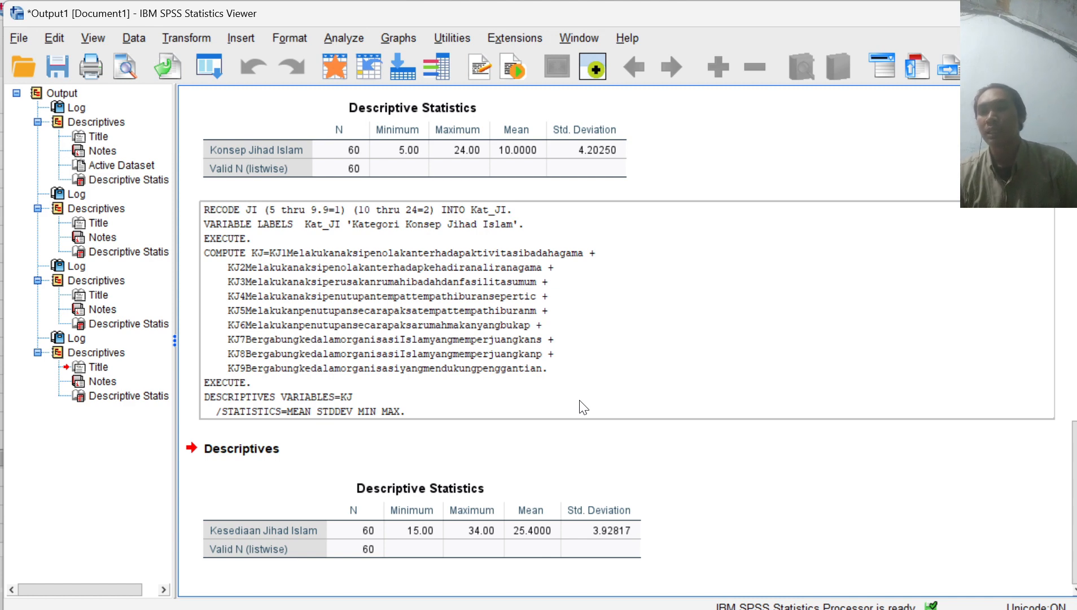
Set up a recode into different variables with Kesediaan Jihad Islam (KJ) as input in place of JI.
left_click(1011, 13)
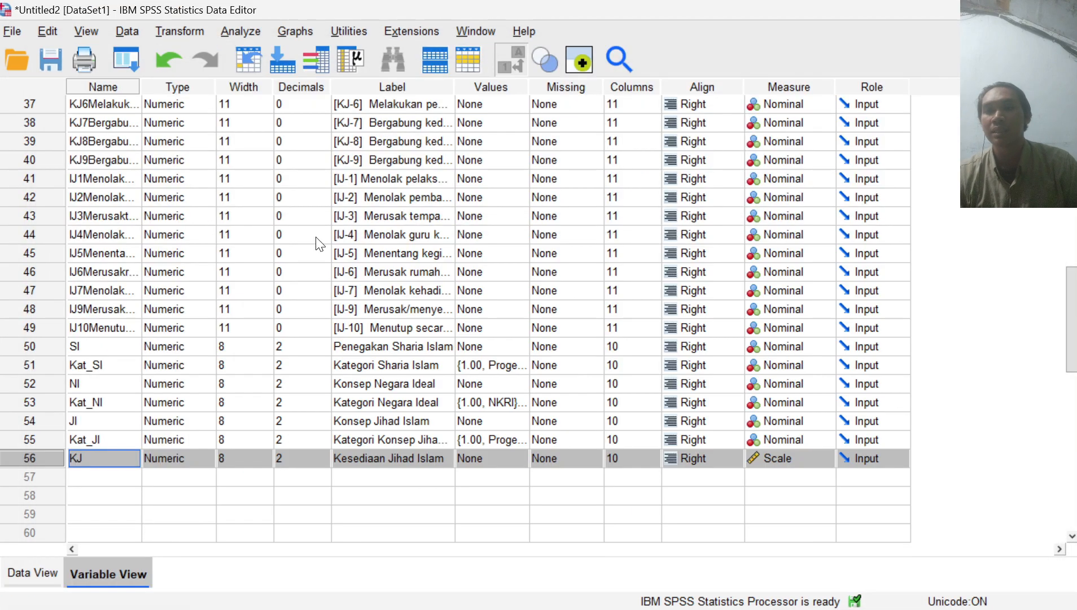
left_click(15, 580)
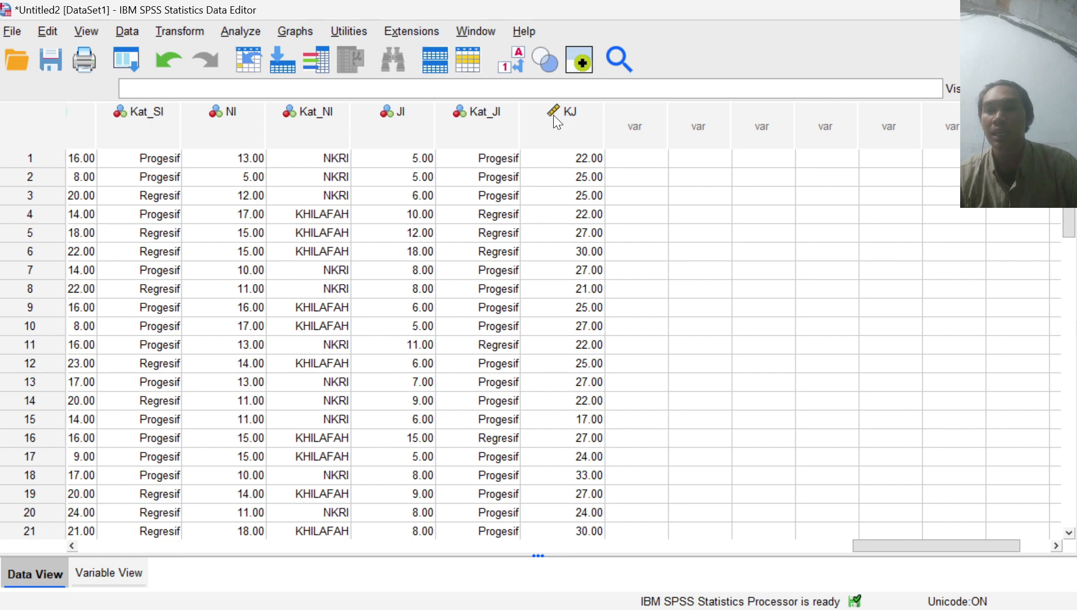
left_click(186, 34)
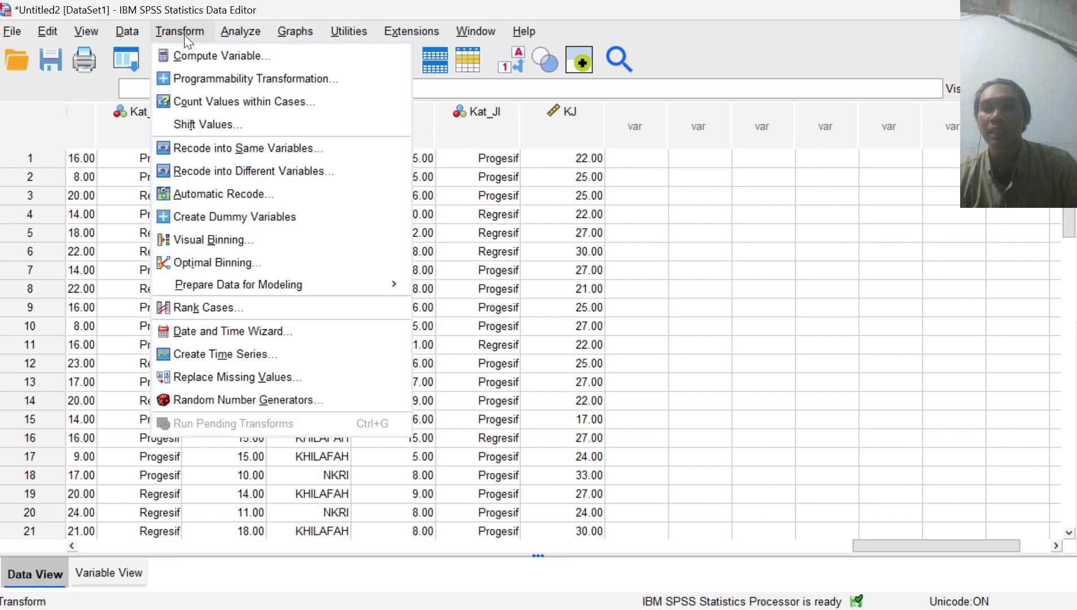
left_click(356, 176)
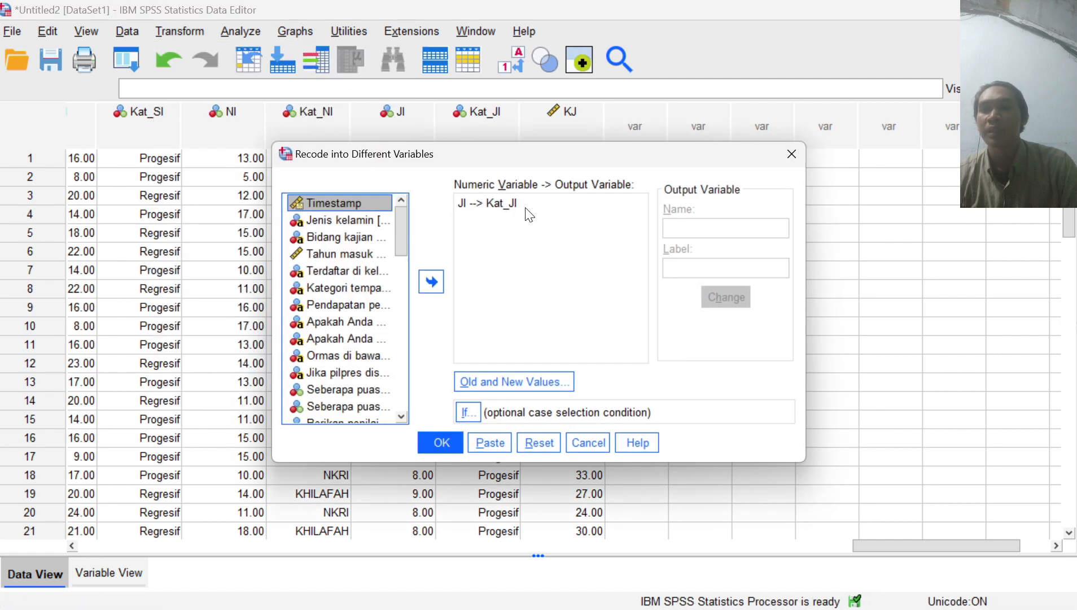
left_click(505, 207)
left_click(432, 281)
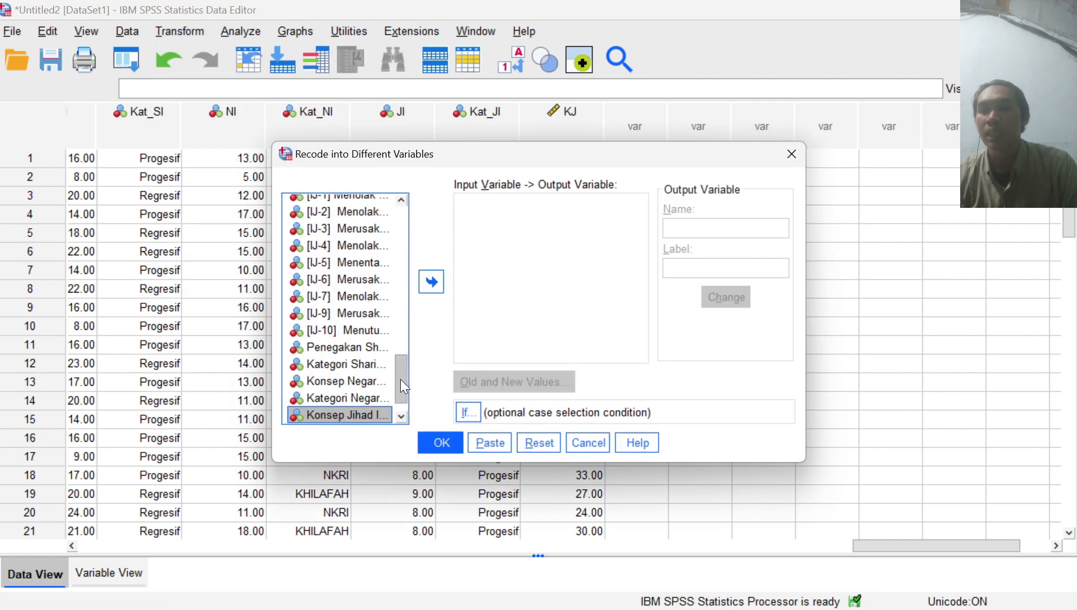
scroll(401, 379, "down", 1)
left_click(367, 418)
left_click(433, 287)
Name the recode's output variable Kat_KJ with the label Kategori Kesediaan Jihad Islam and assign it to KJ.
left_click(696, 236)
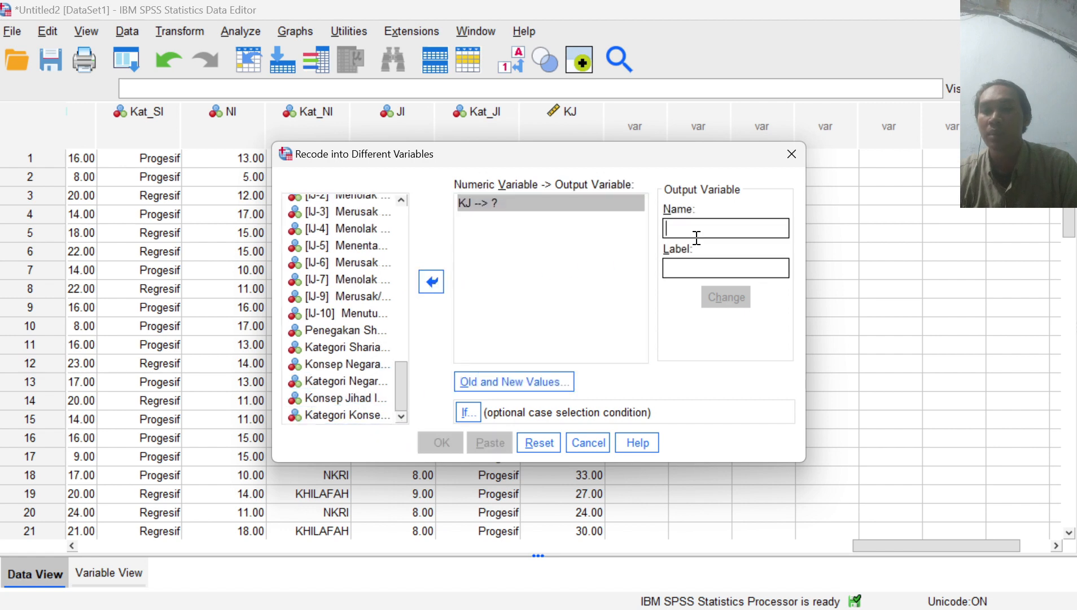
type("Kat")
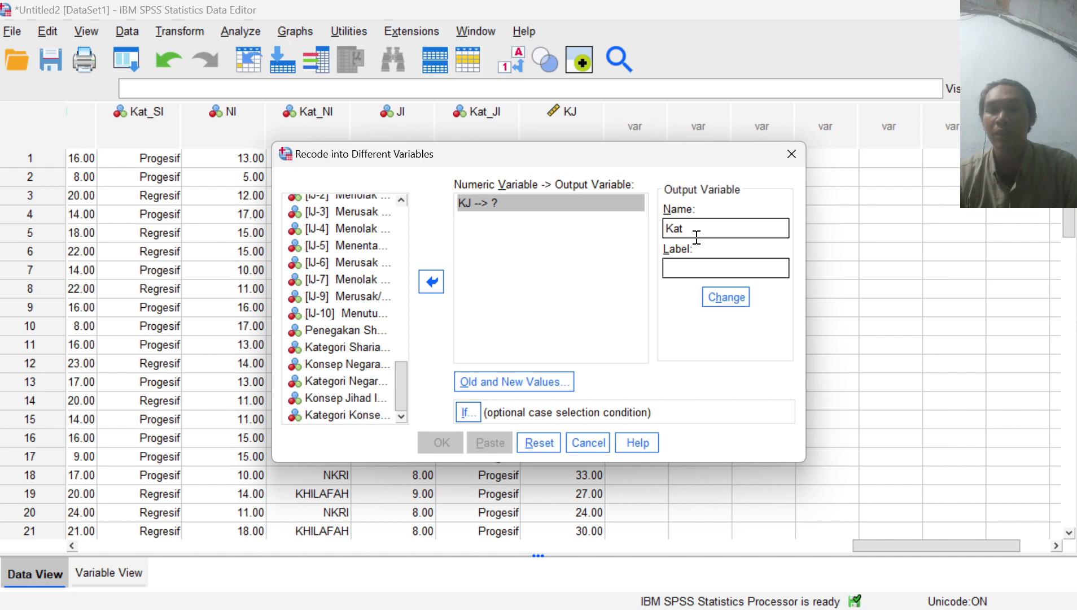
type("_KJ")
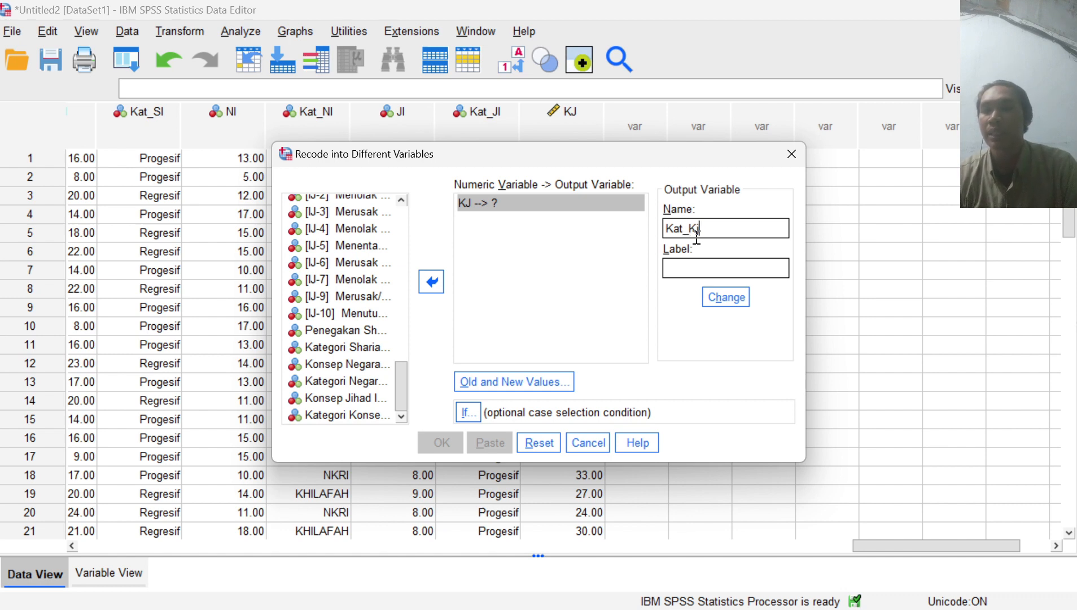
key("Tab")
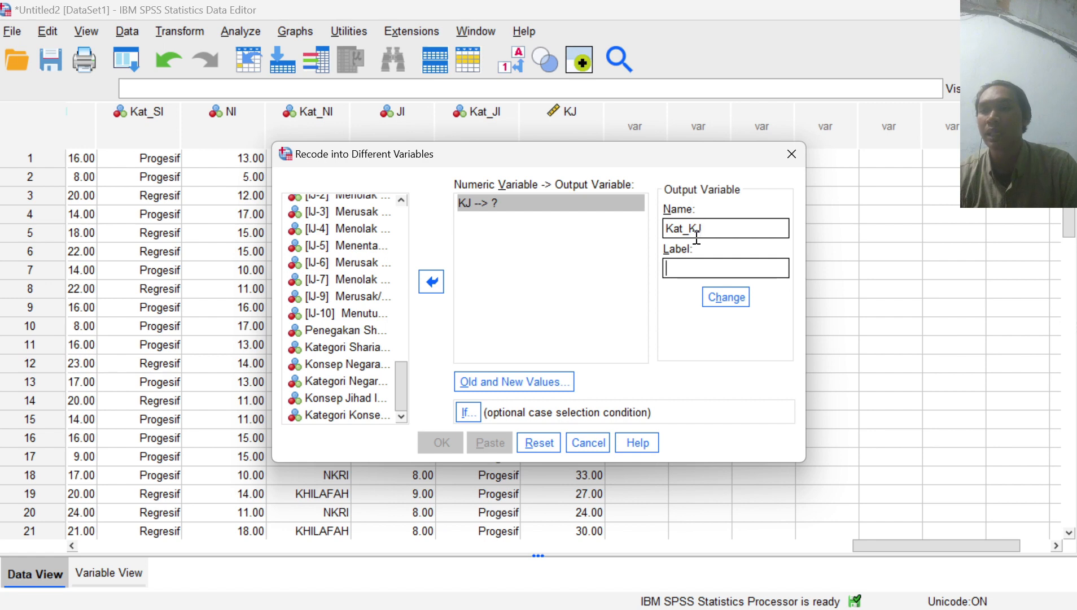
type("Kat")
key("BackSpace")
key("BackSpace")
key("BackSpace")
type("Kategori")
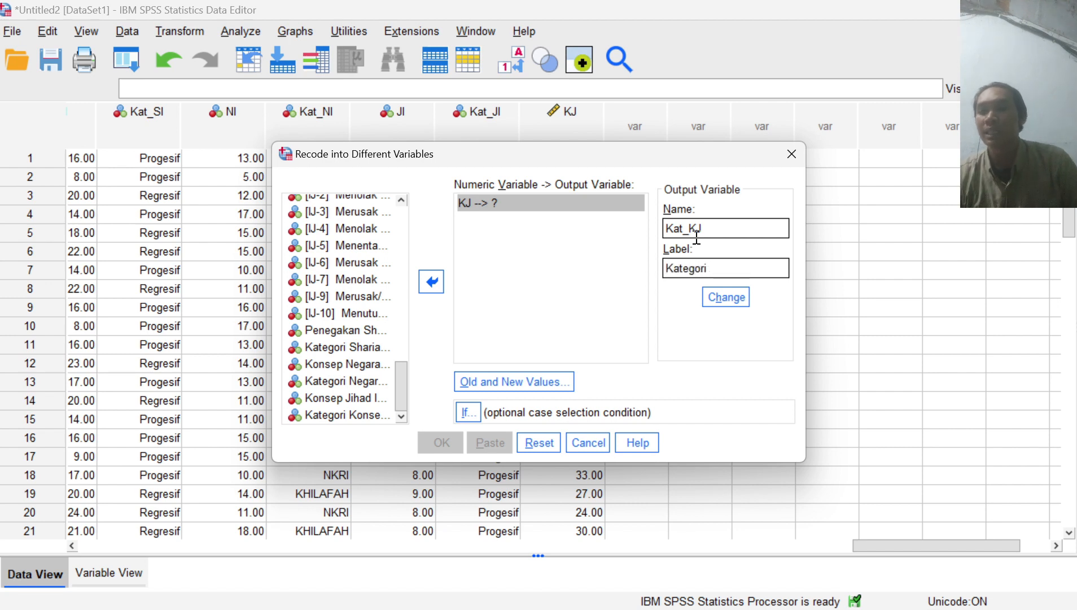
type(" Ke")
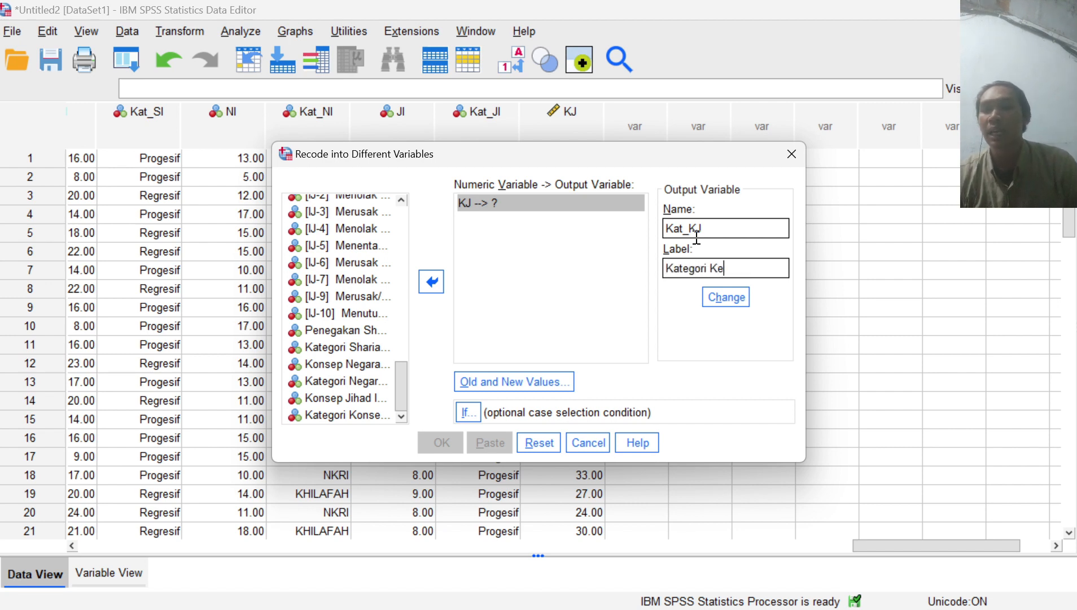
type("sedia")
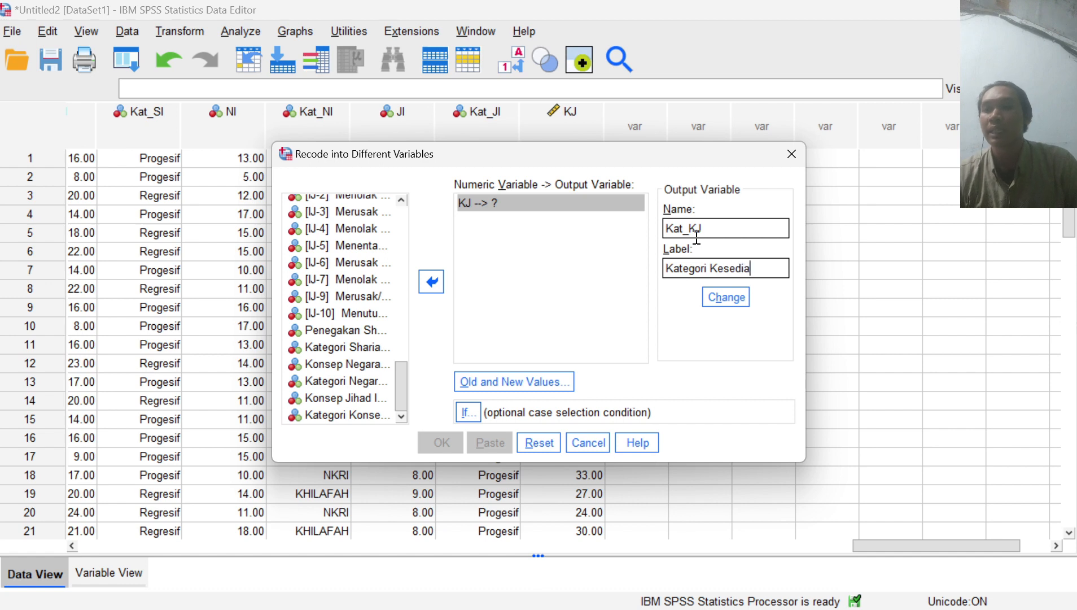
type("an Jihad Islam")
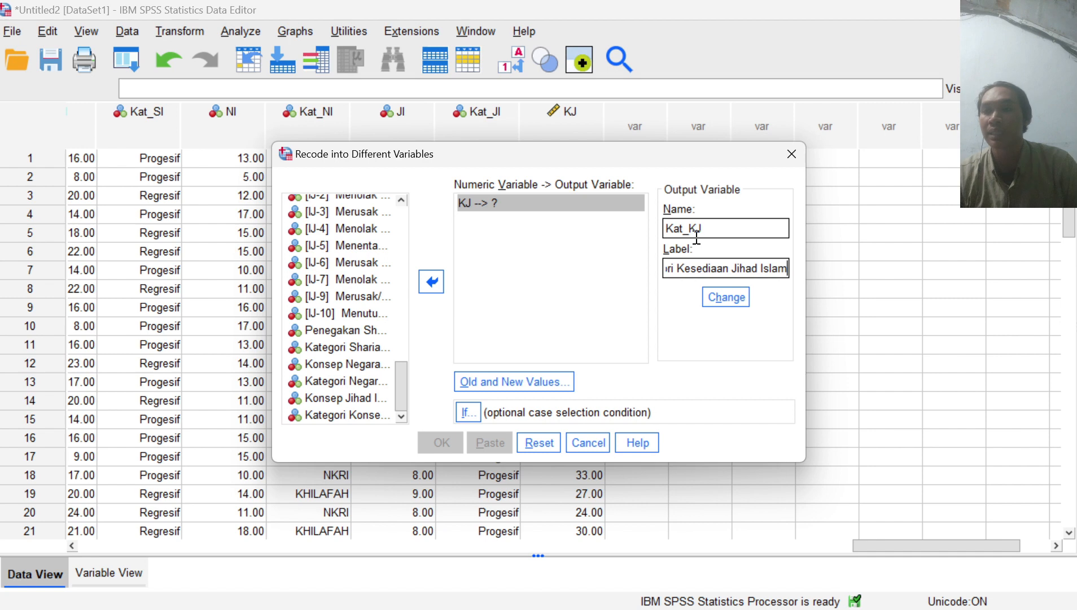
left_click(714, 293)
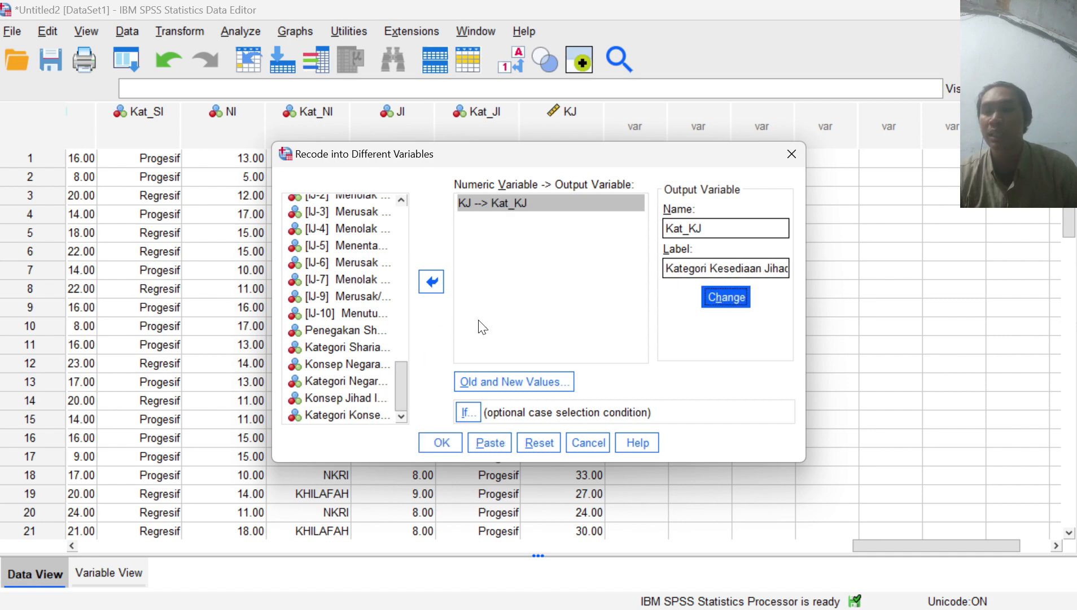
Remove the old recode rules 5 thru 9.9 and 10 thru 24 from the old and new values.
left_click(499, 380)
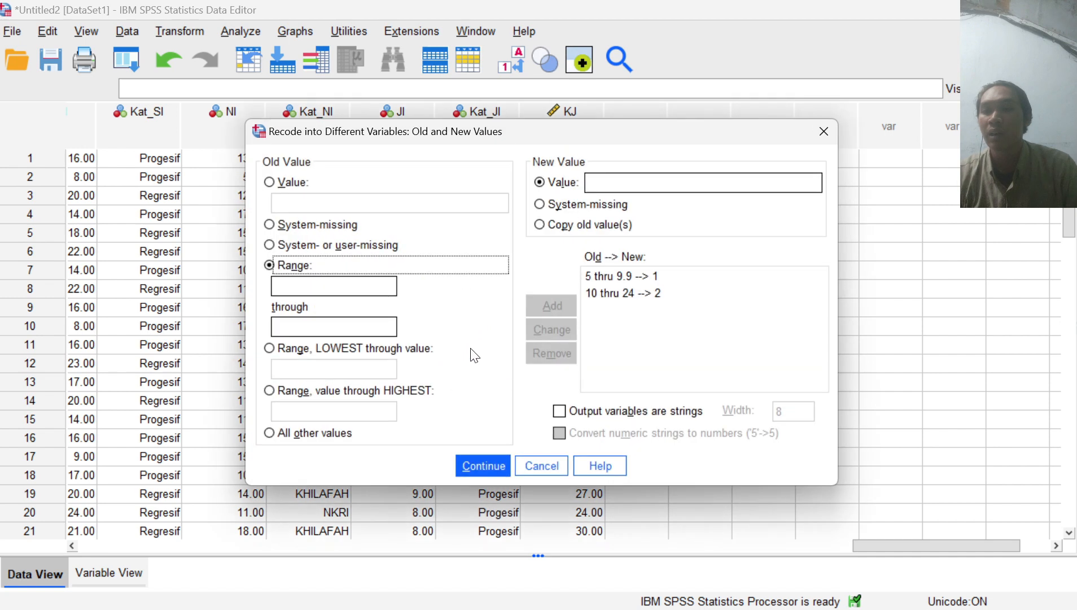
left_click(366, 288)
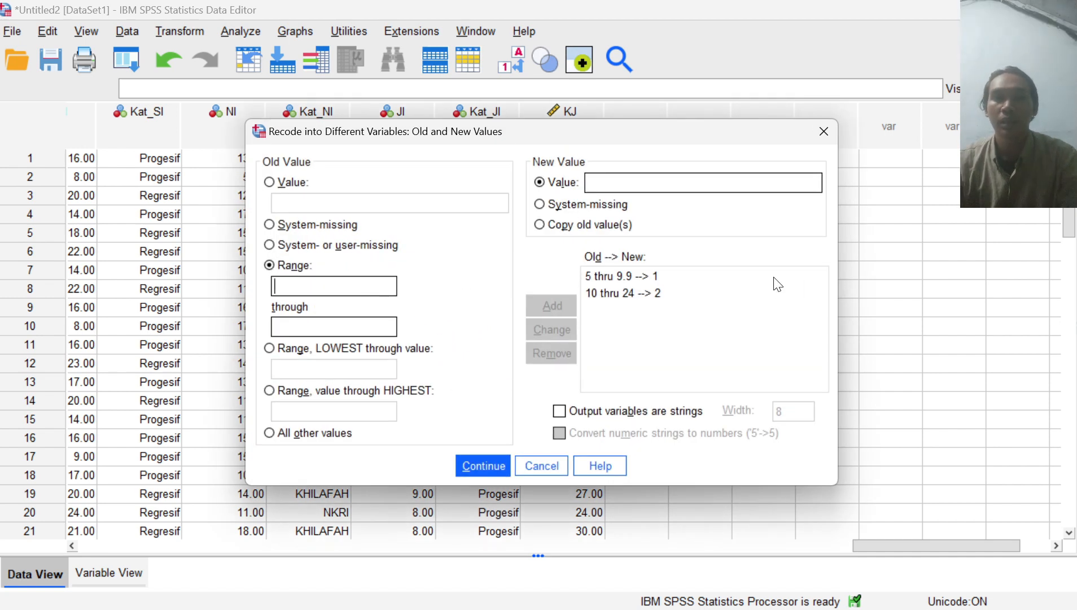
left_click(626, 276)
left_click(567, 347)
left_click(638, 276)
left_click(559, 346)
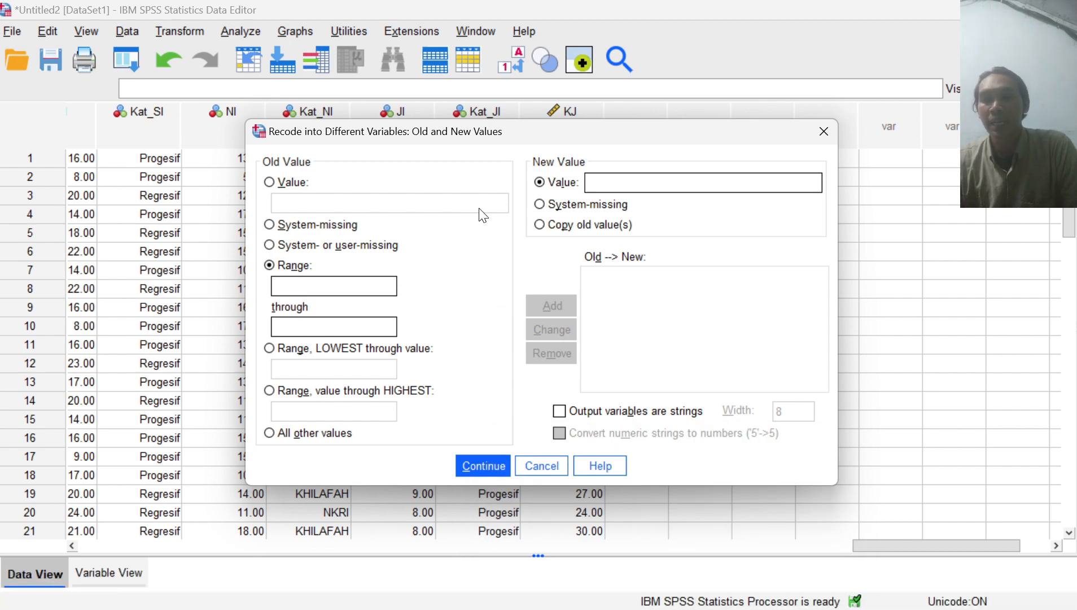
Add a recode rule turning the range 15 through 25 into the new value 1.
type("15")
key("Tab")
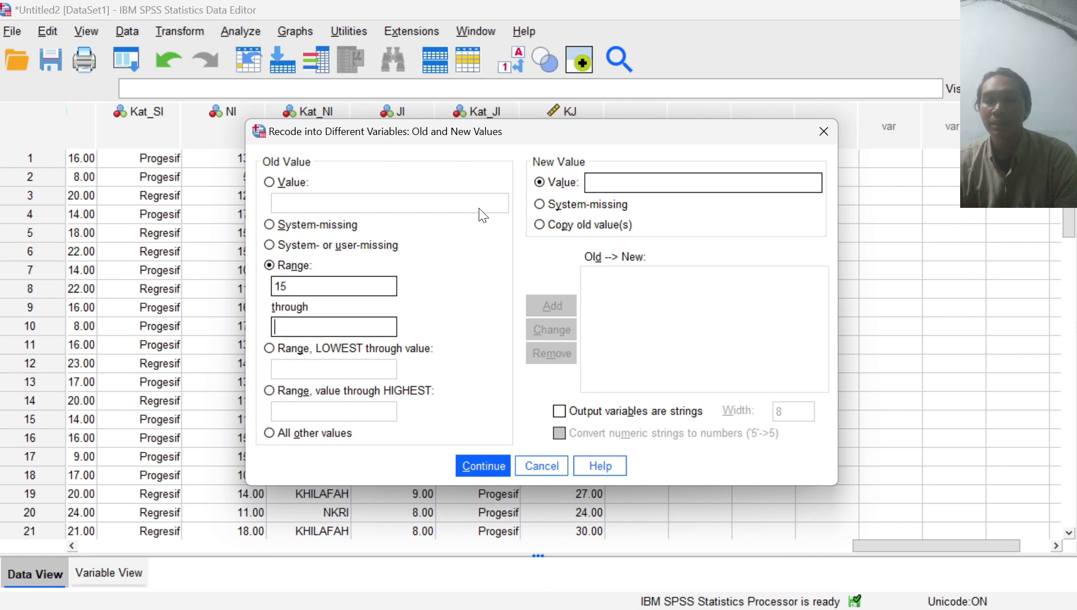
type("25")
left_click(587, 182)
type("1")
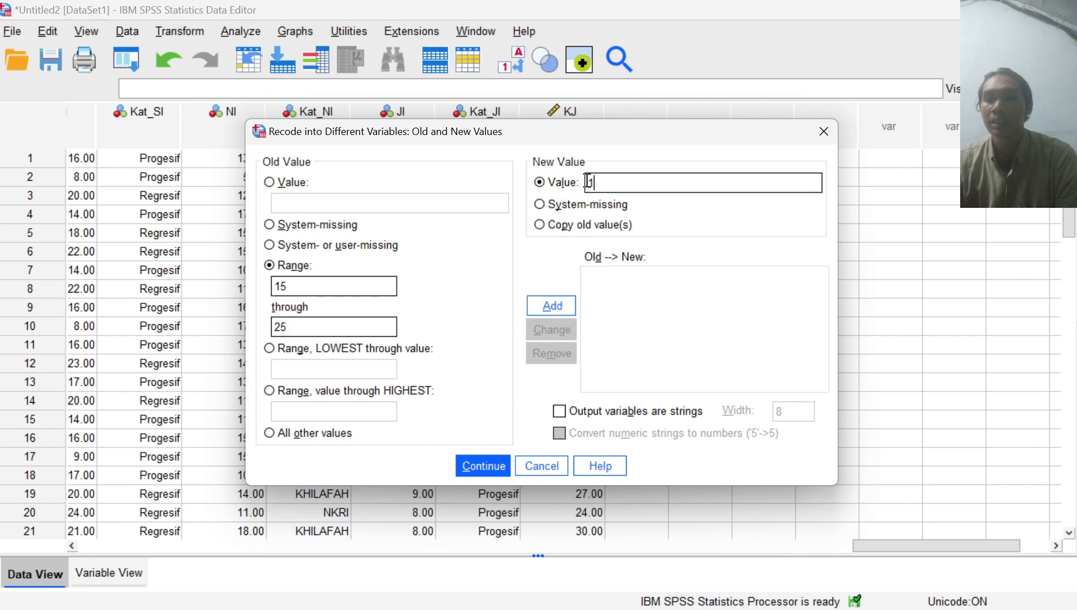
key("Return")
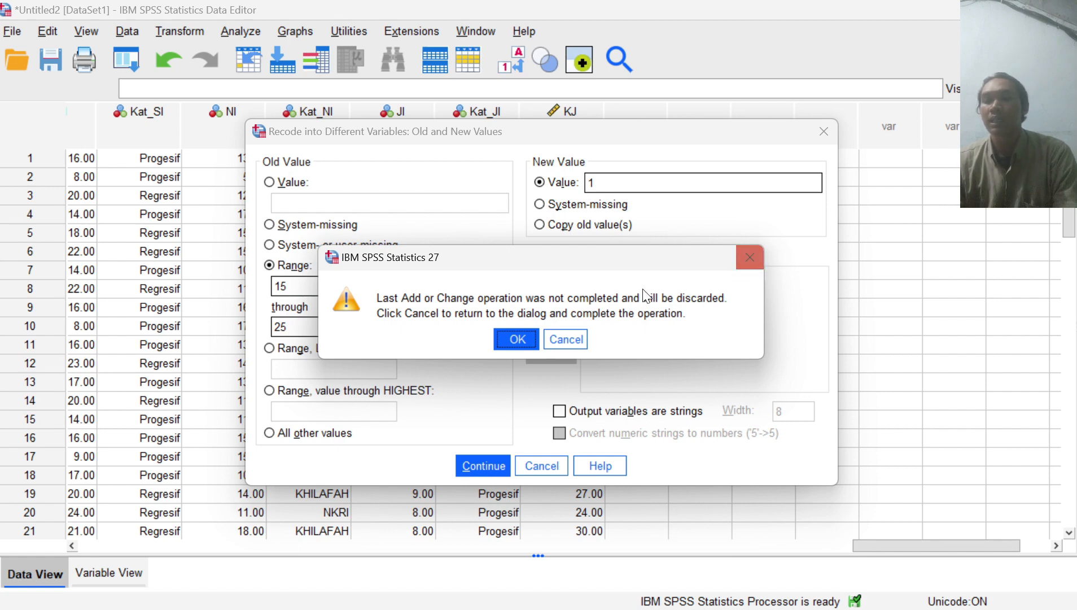
left_click(753, 265)
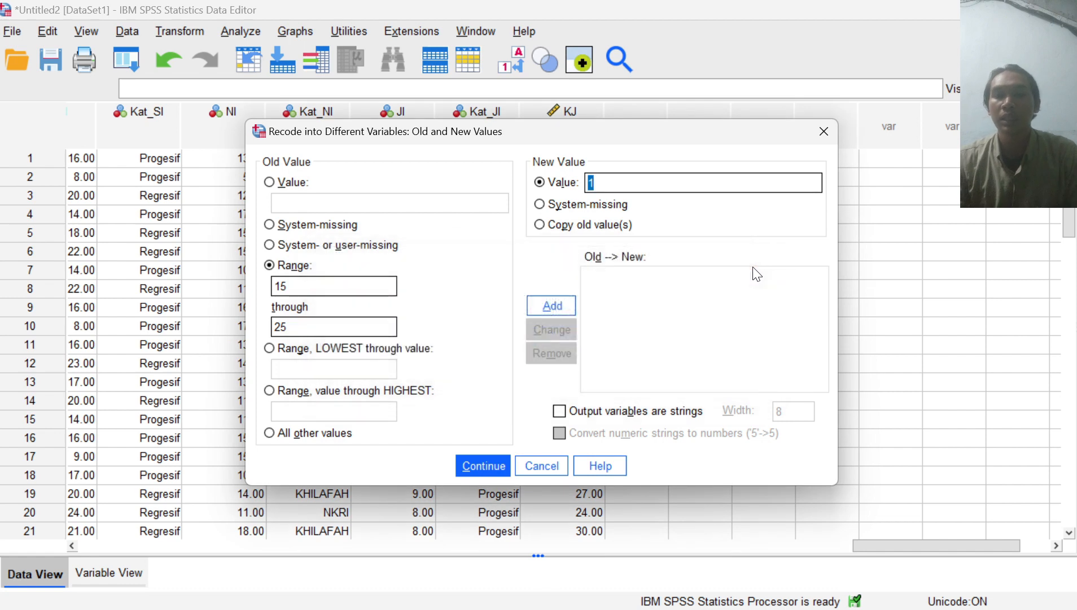
left_click(618, 186)
left_click(571, 305)
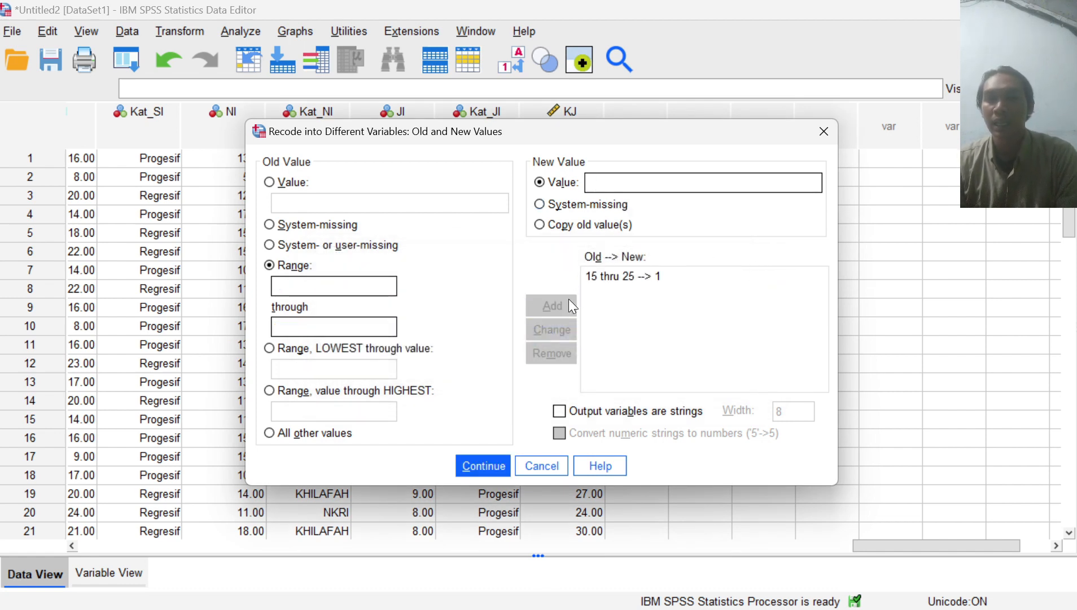
Add a rule recoding the range 25.4 through 34 into 2 and run the recode for Kat_KJ.
left_click(360, 287)
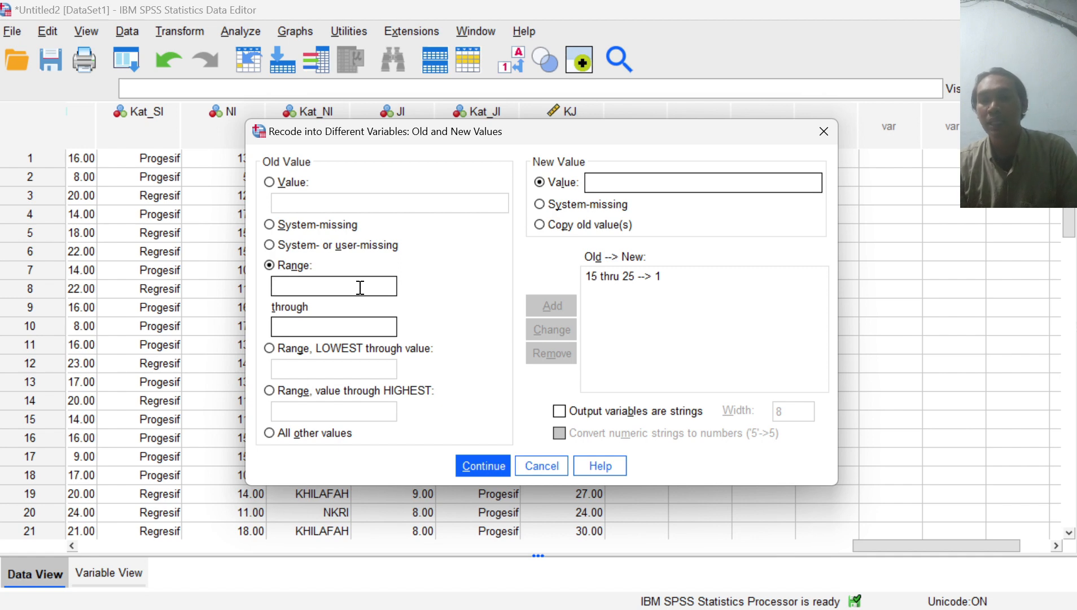
type("25.4")
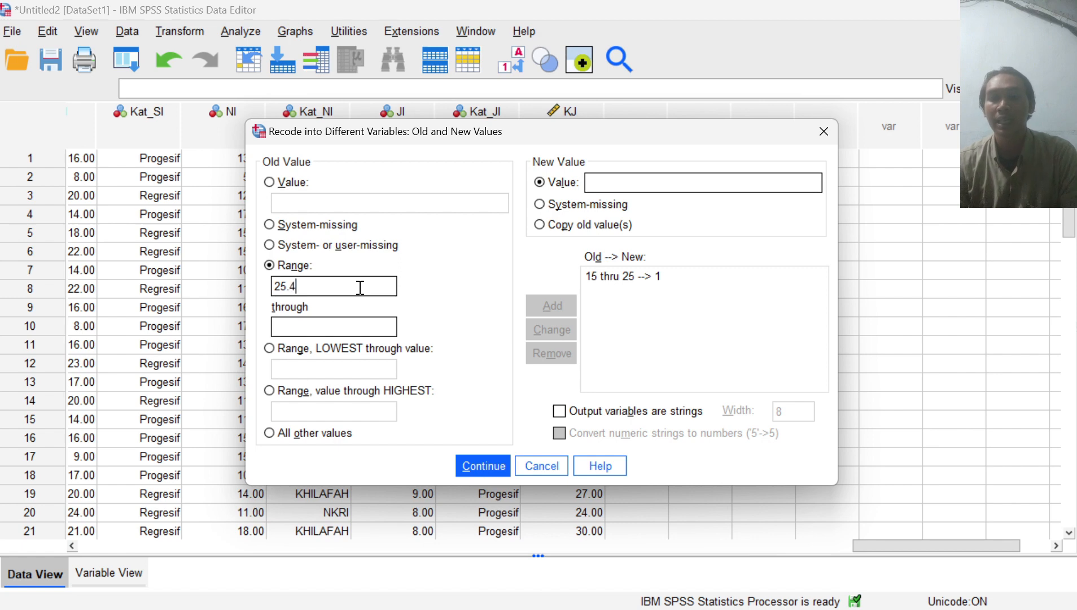
key("Tab")
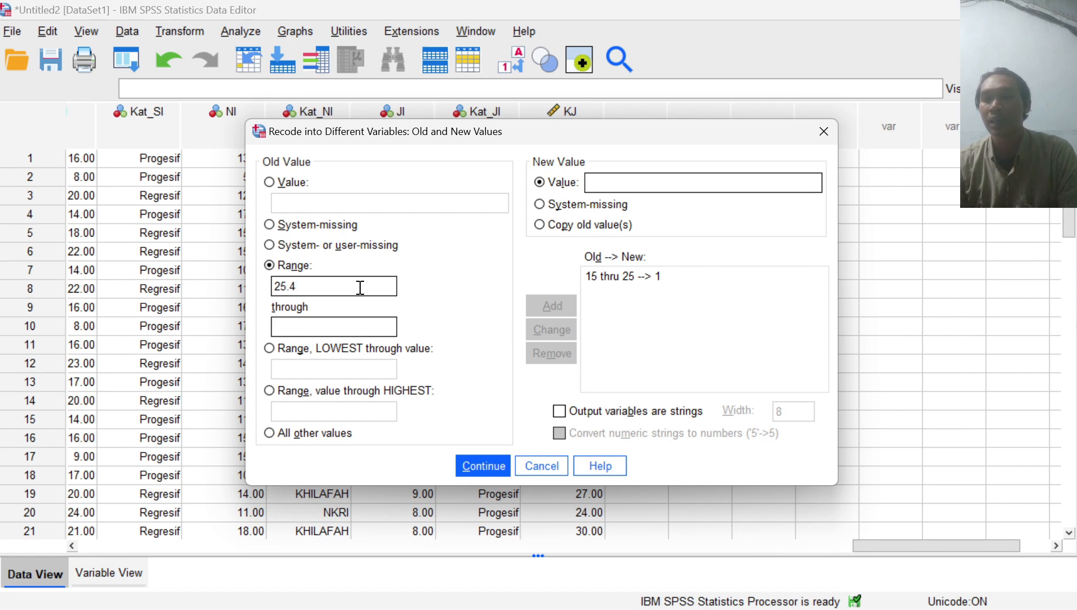
type("34")
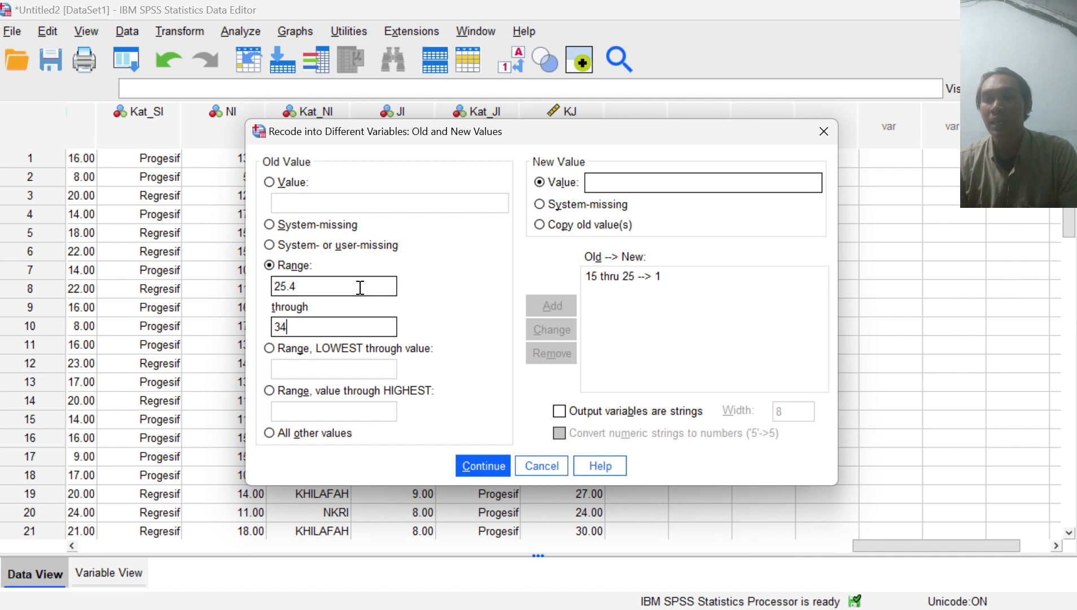
left_click(642, 189)
type("2")
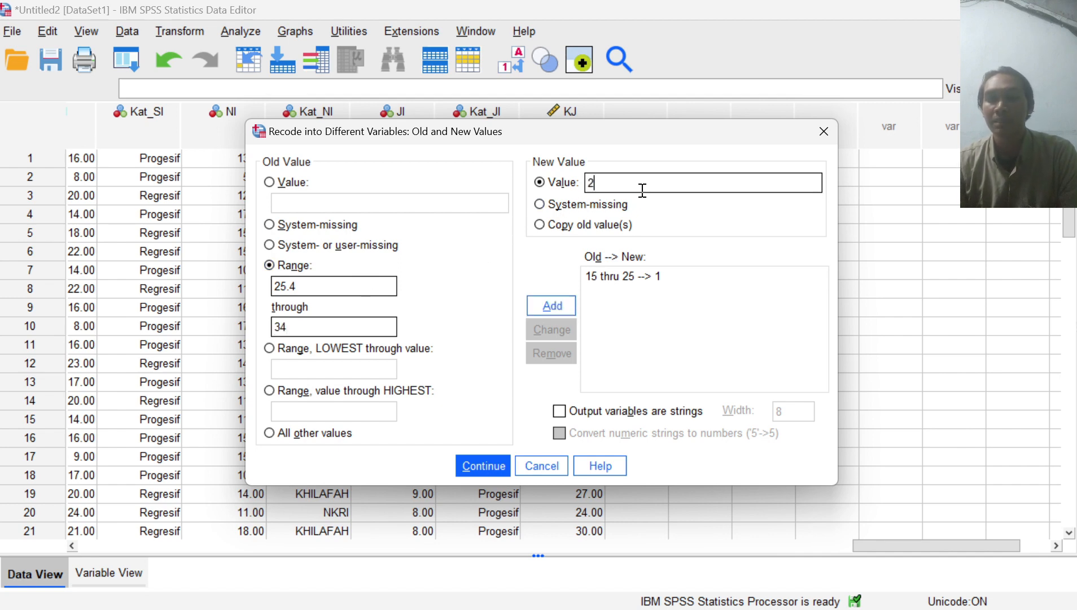
left_click(567, 310)
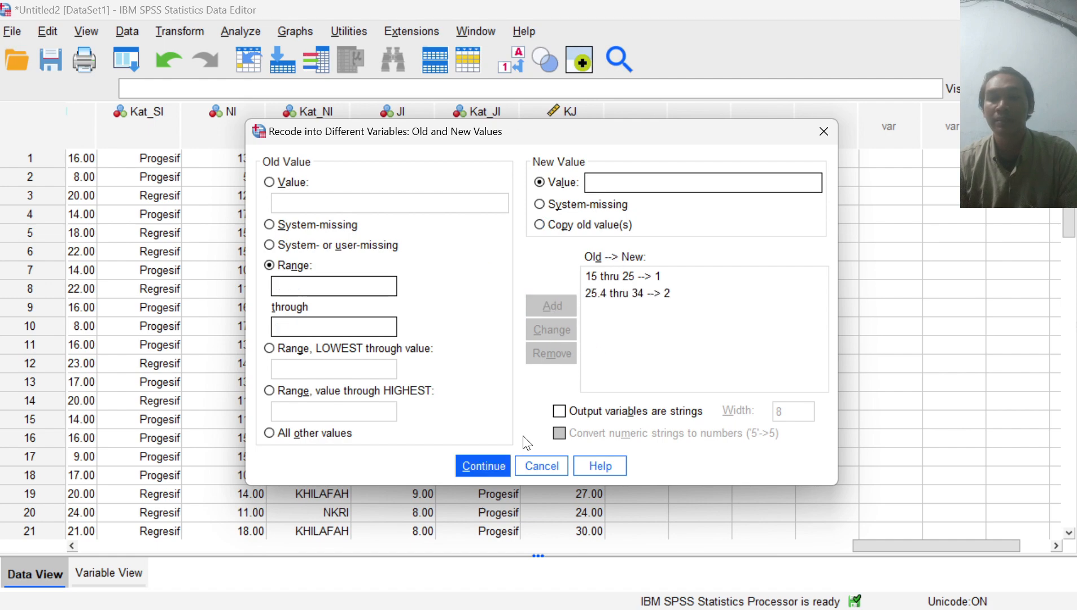
left_click(496, 464)
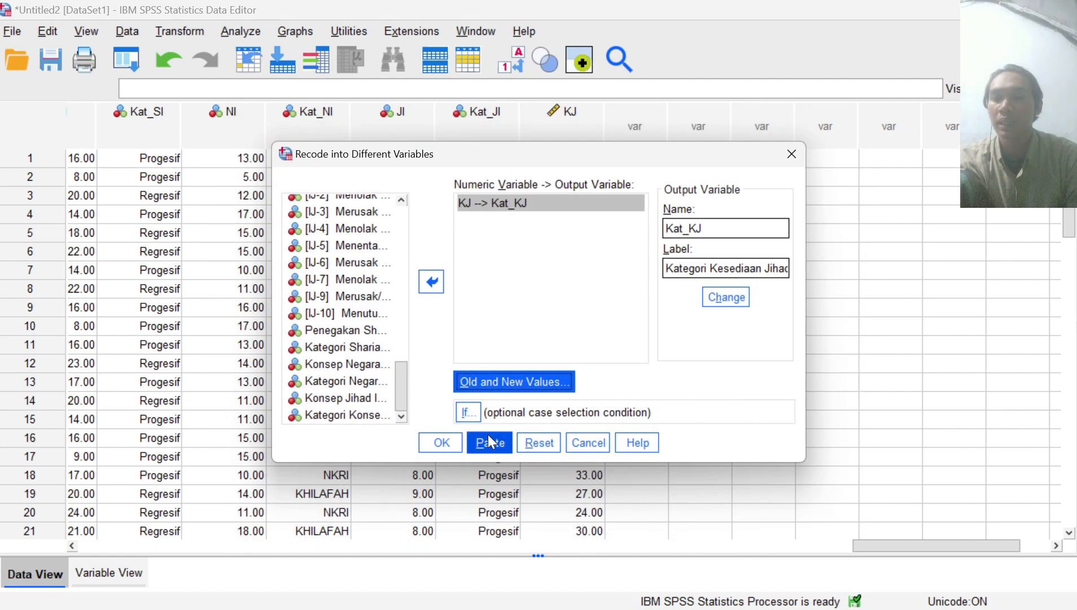
left_click(426, 444)
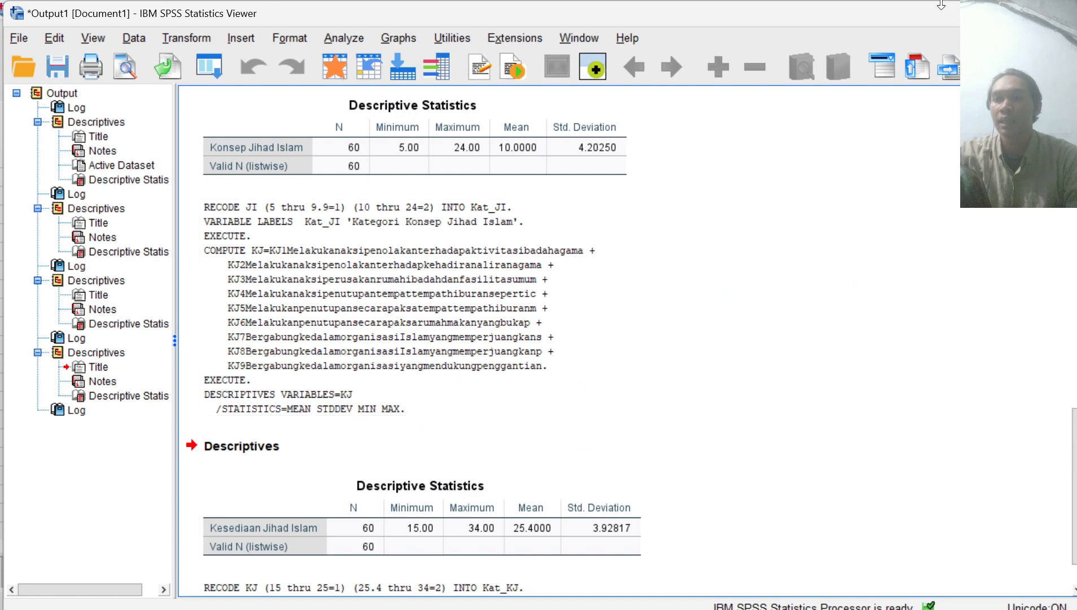
Switch to the Data Editor and add the value label Tidak Bersedia for value 1 of the Kat_KJ variable.
key("alt+Tab")
left_click(681, 125)
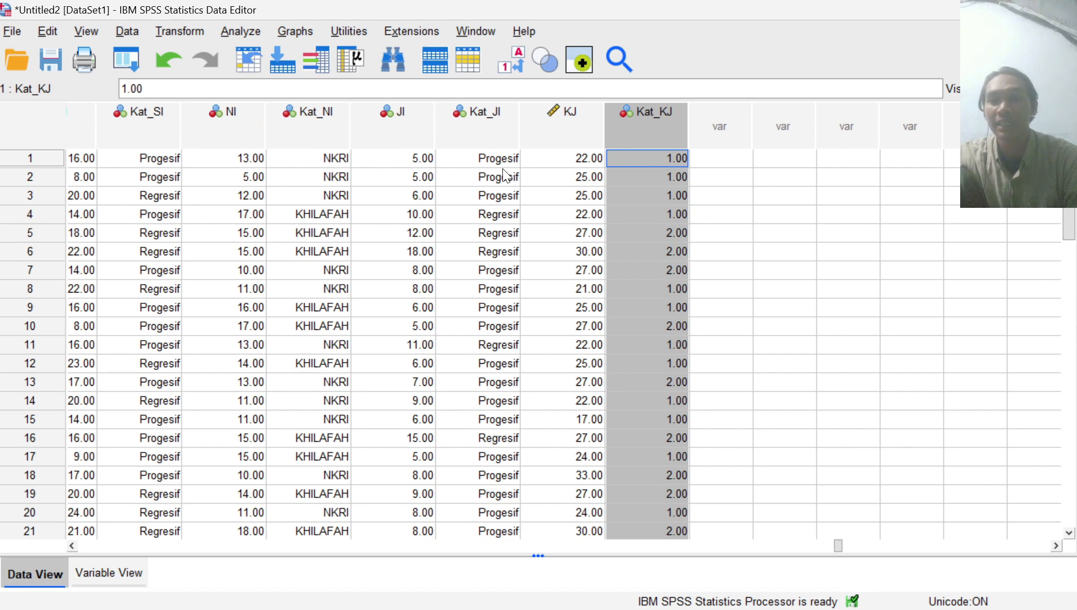
left_click(117, 573)
left_click(39, 476)
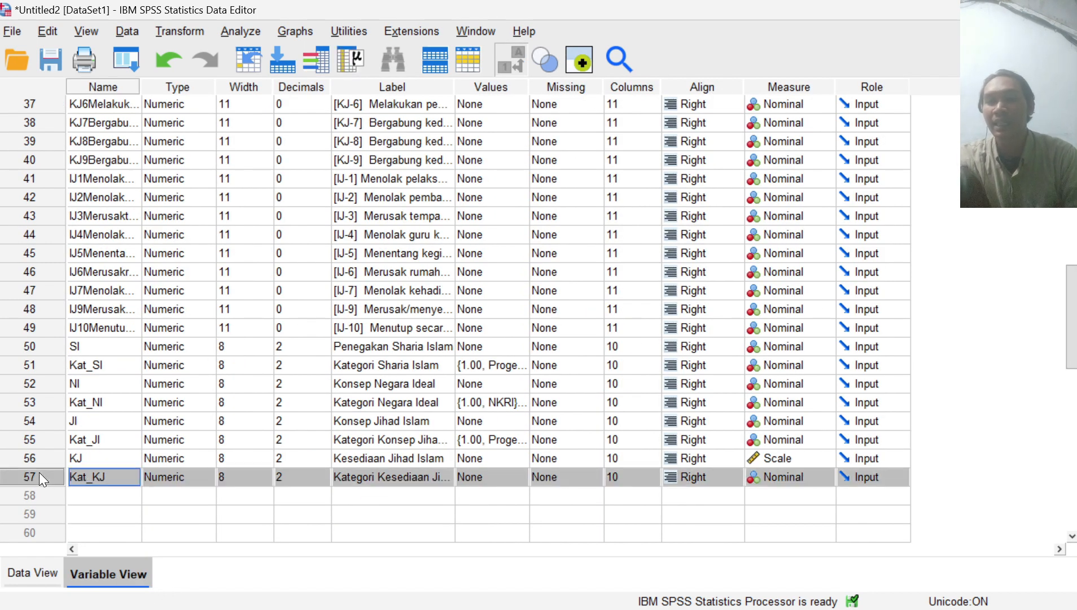
left_click(513, 476)
left_click(516, 478)
type("1")
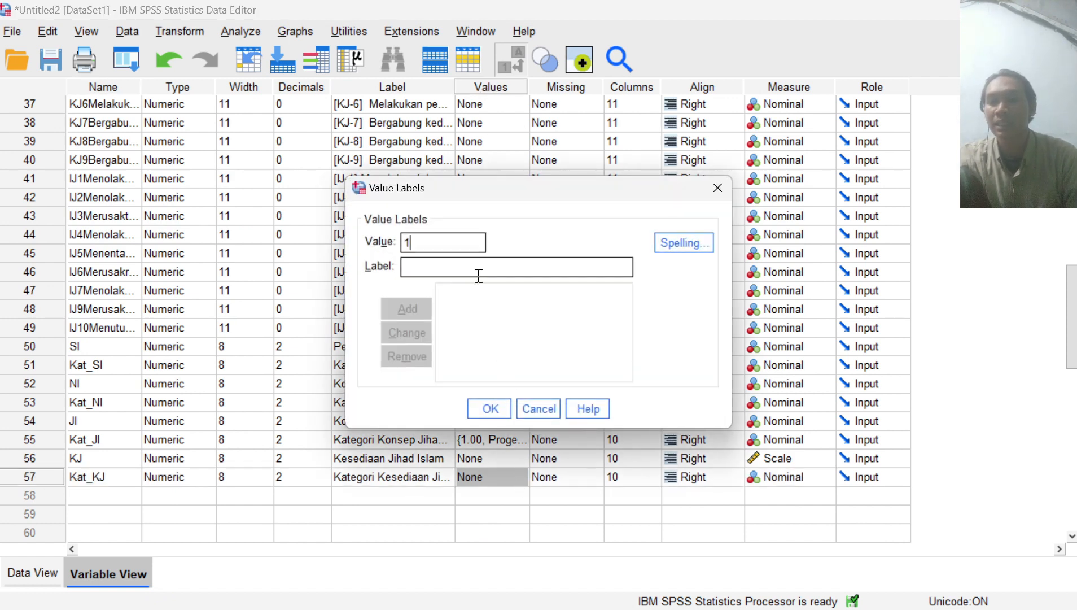
left_click(479, 275)
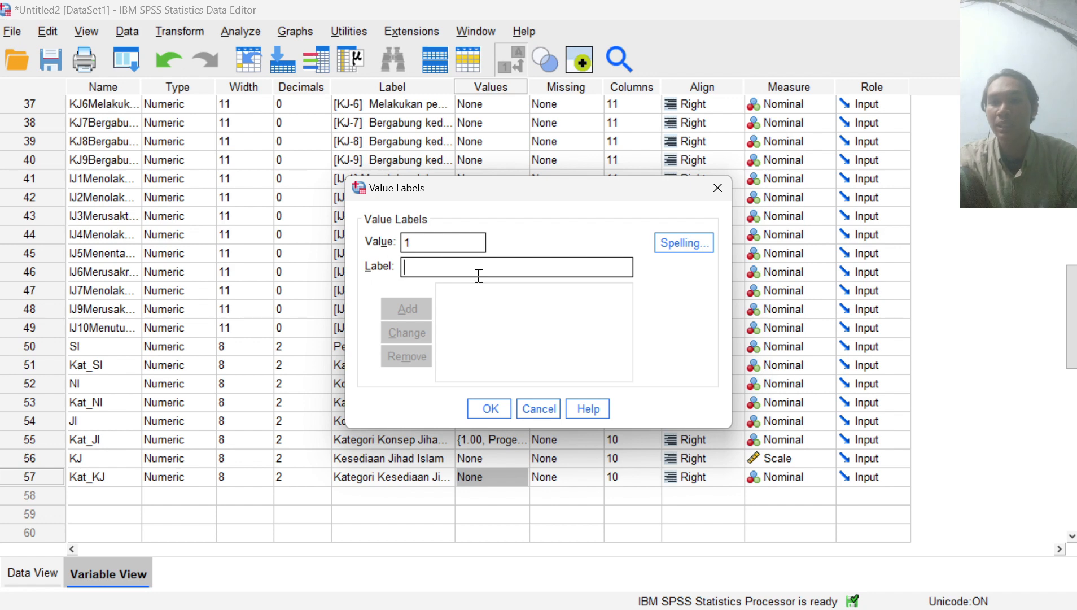
type("Tida")
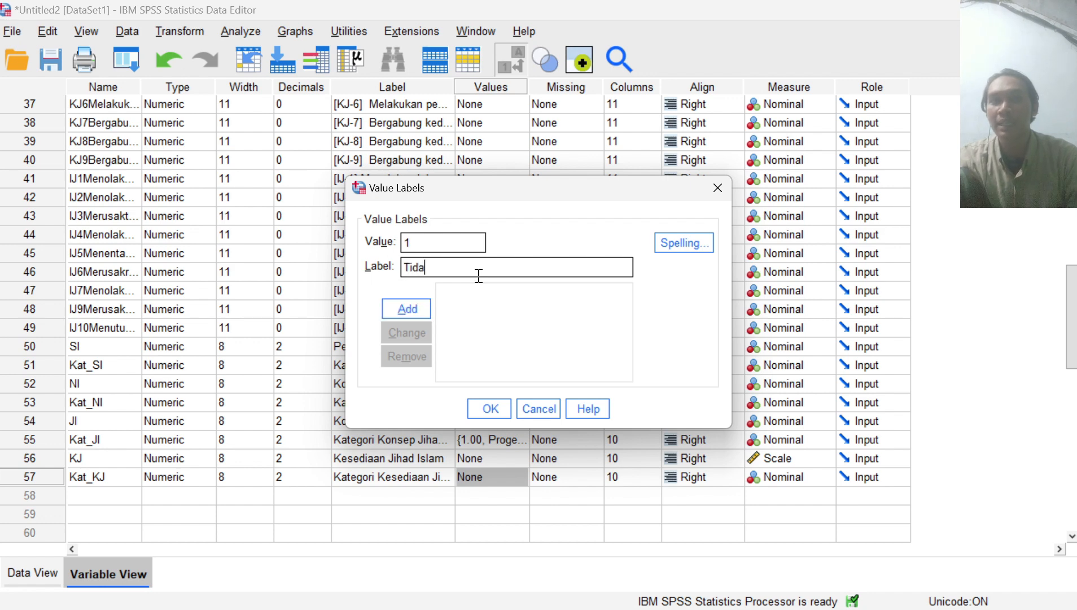
type("k Bersedia")
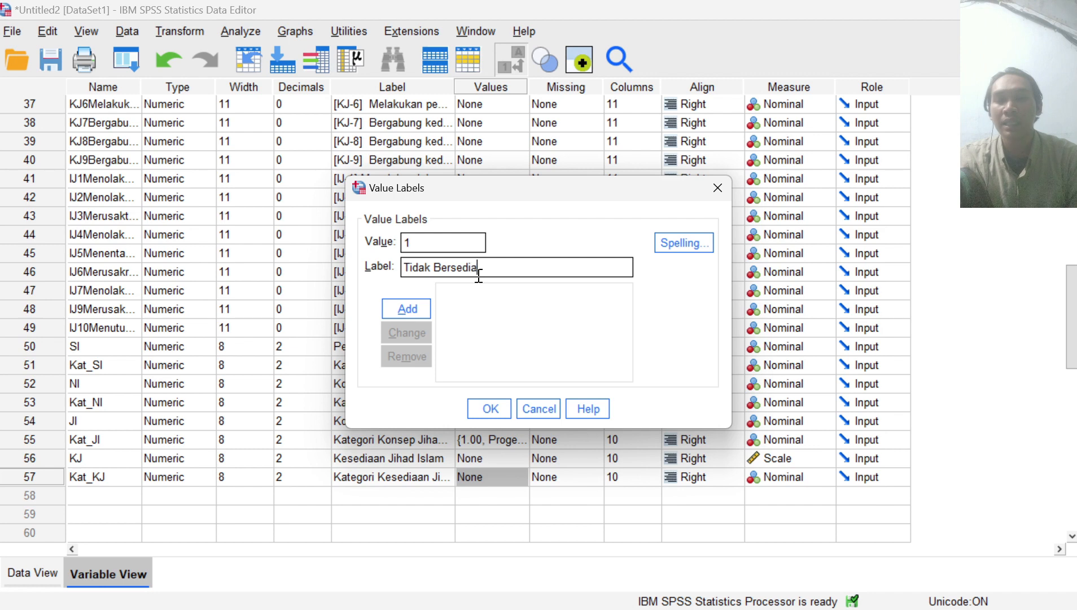
key("Return")
Add the value label Bersedia for value 2 and apply the value labels to Kat_KJ.
type("2")
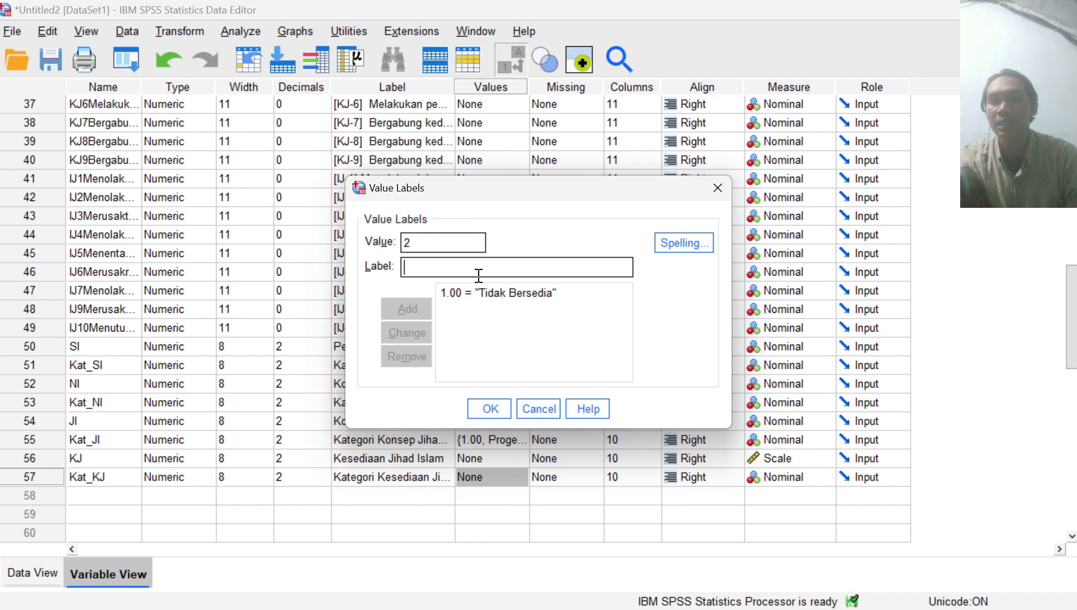
type("Bersa")
key("BackSpace")
type("edia")
key("Return")
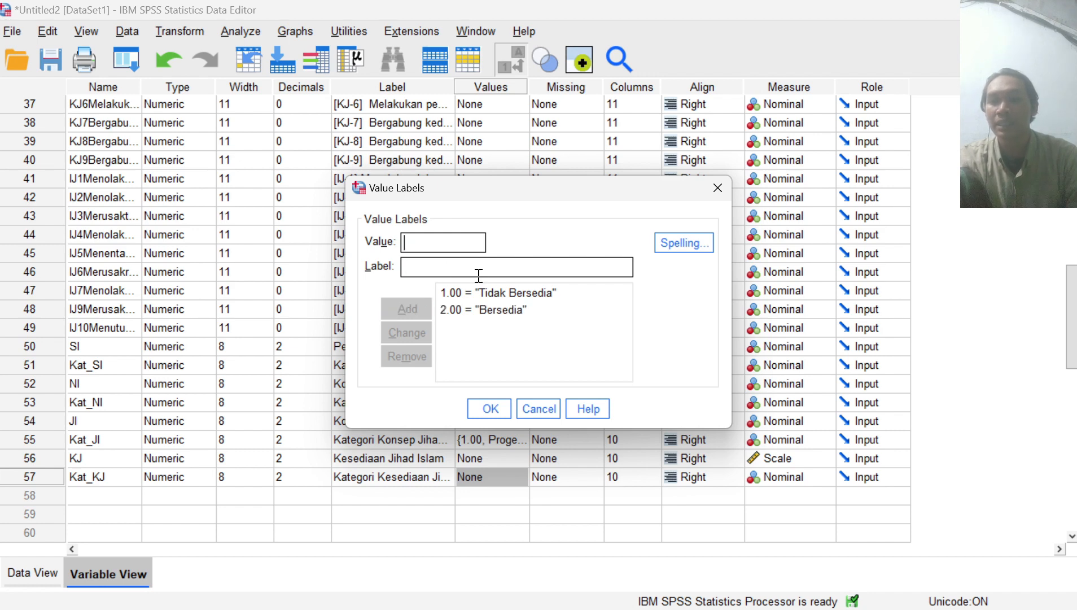
left_click(498, 402)
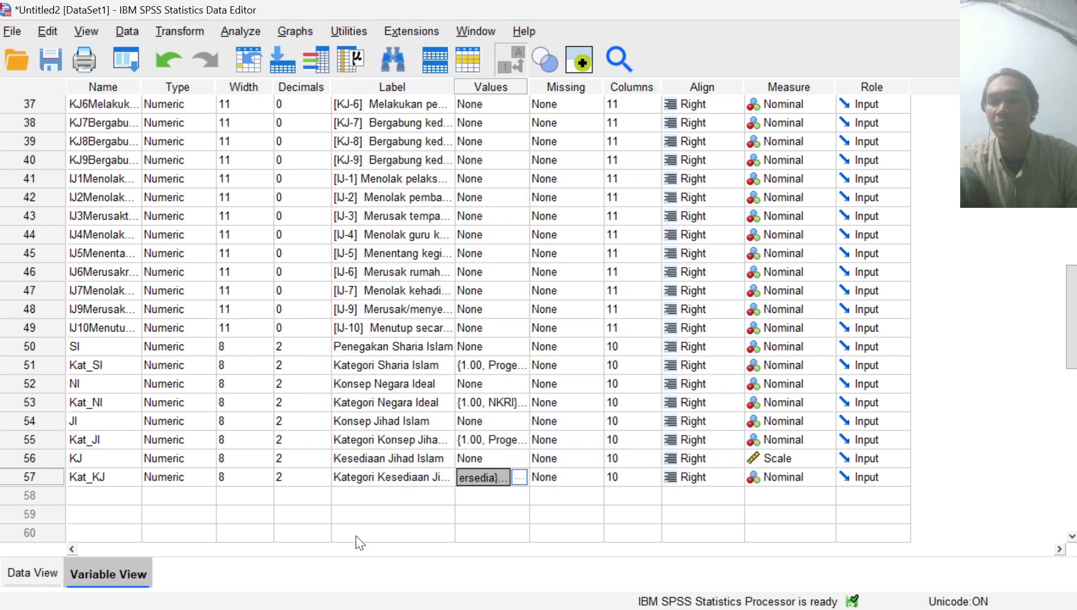
Return to the data rows and check the labelled categories in the Kat_KJ column.
left_click(15, 570)
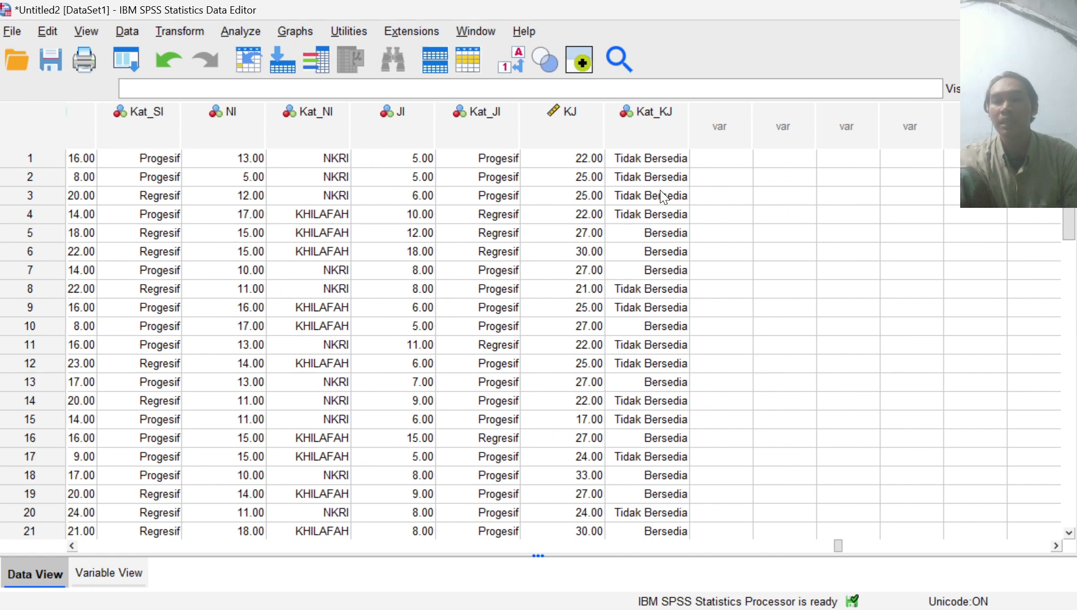
left_click(659, 116)
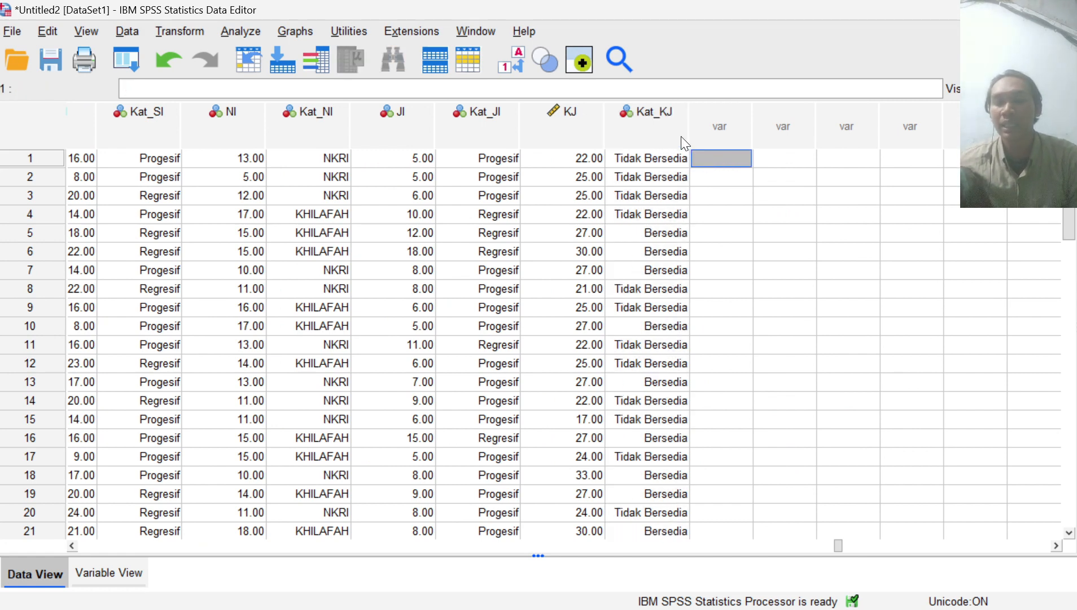
left_click(710, 195)
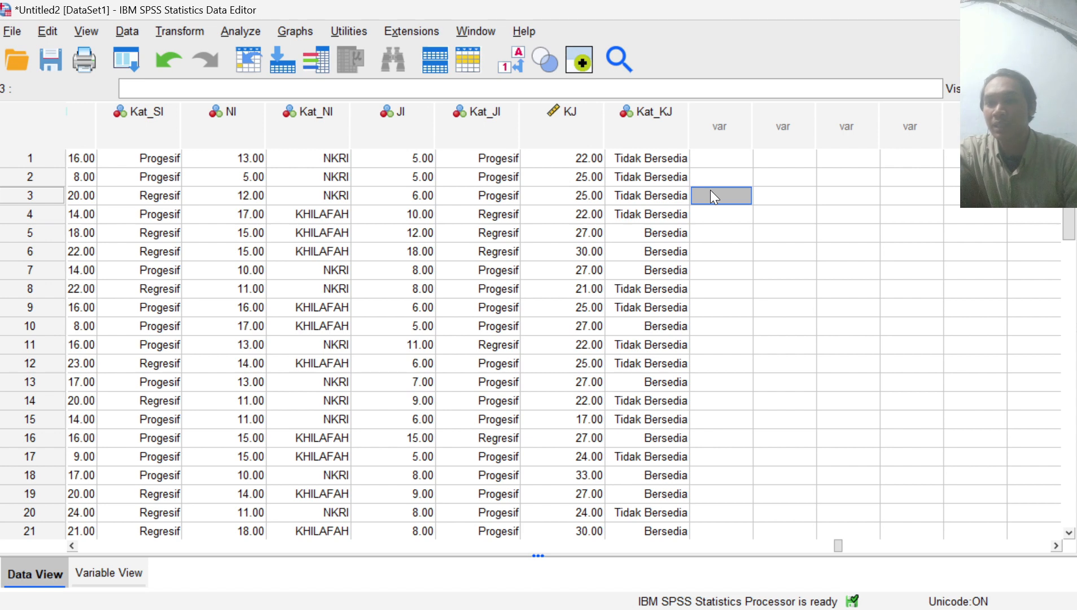
left_click(768, 215)
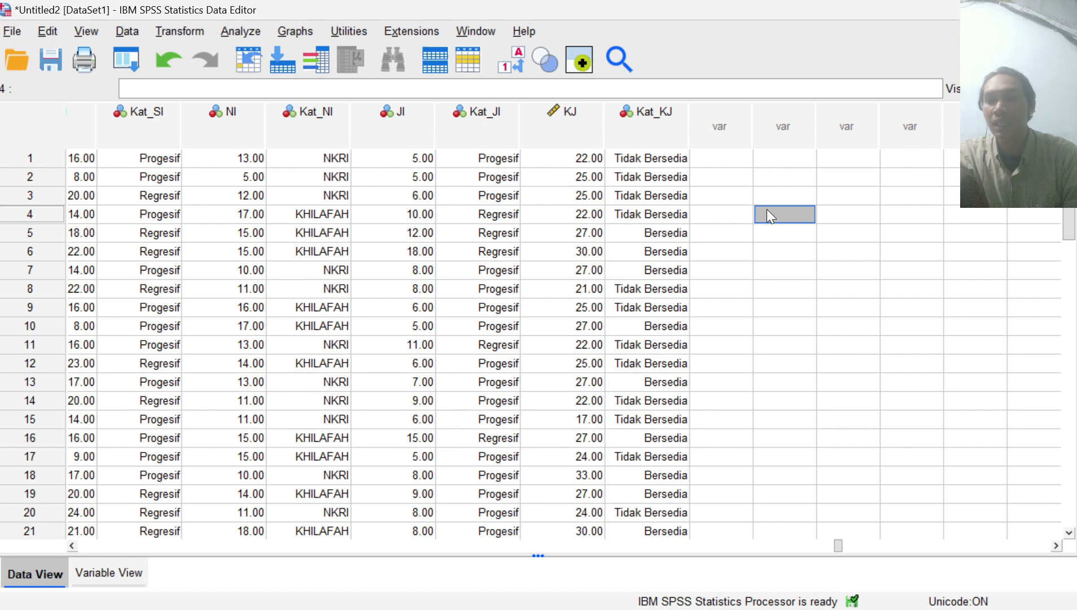
left_click(199, 31)
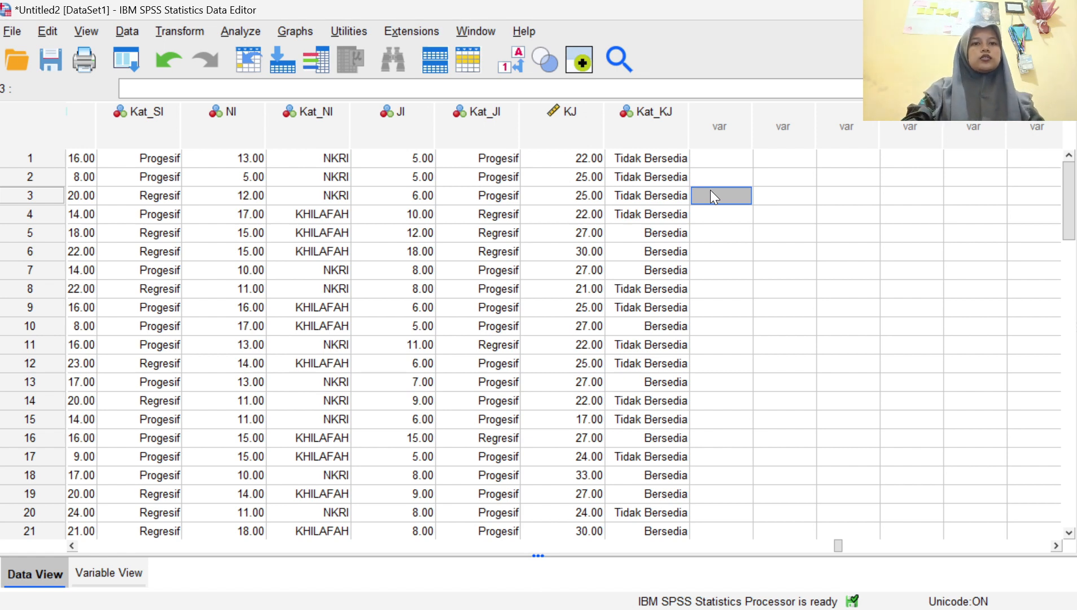
left_click(769, 214)
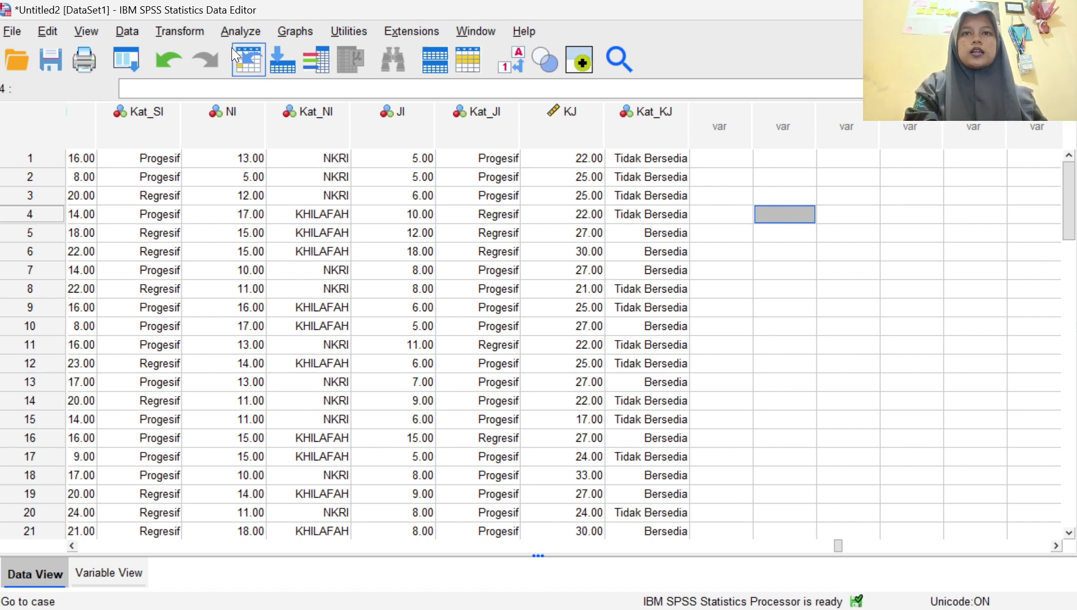
left_click(199, 32)
mouse_move(127, 32)
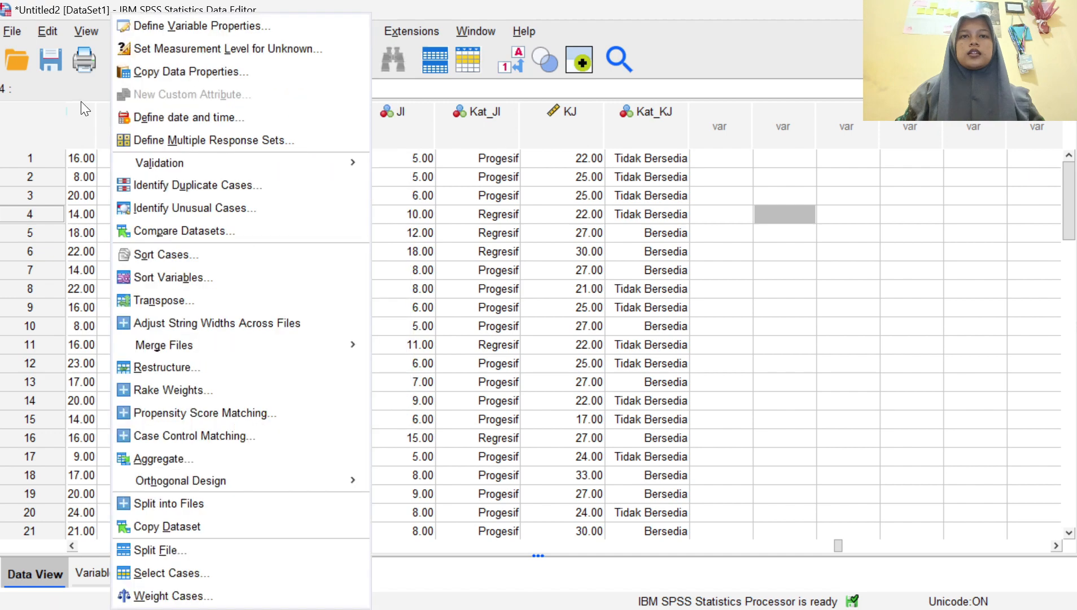
left_click(567, 85)
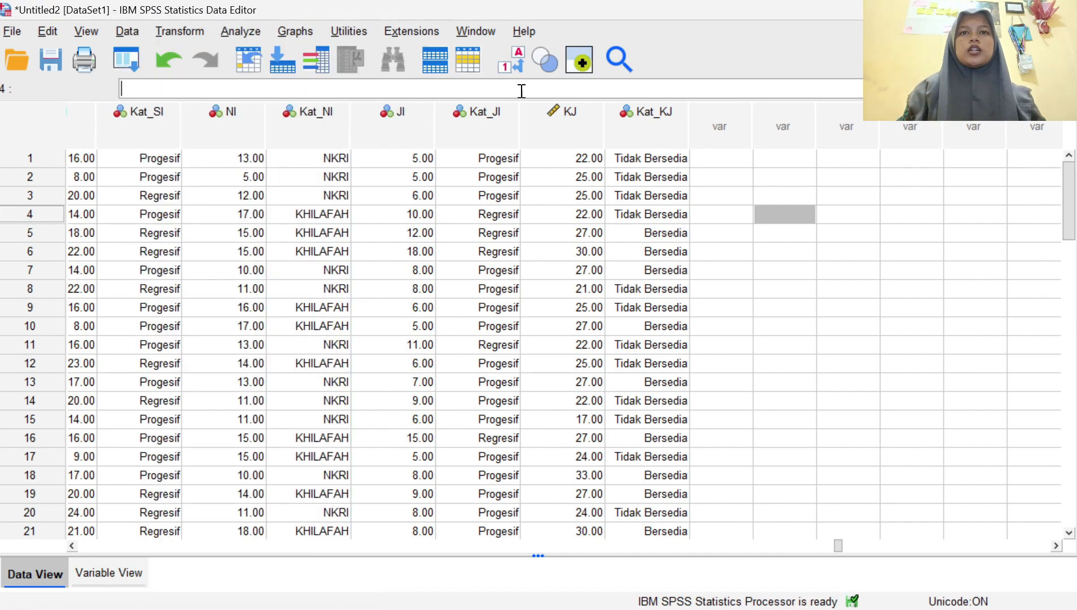
Start Compute Variable and clear the old KJ numeric expression and target variable name.
left_click(192, 31)
left_click(219, 59)
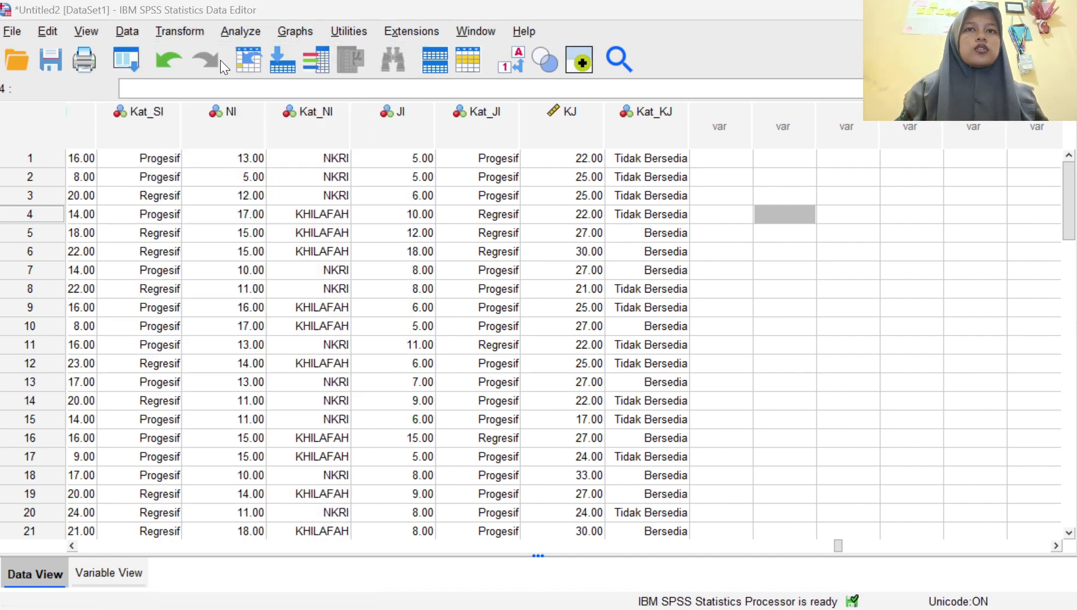
left_click(513, 165)
key("ctrl+a")
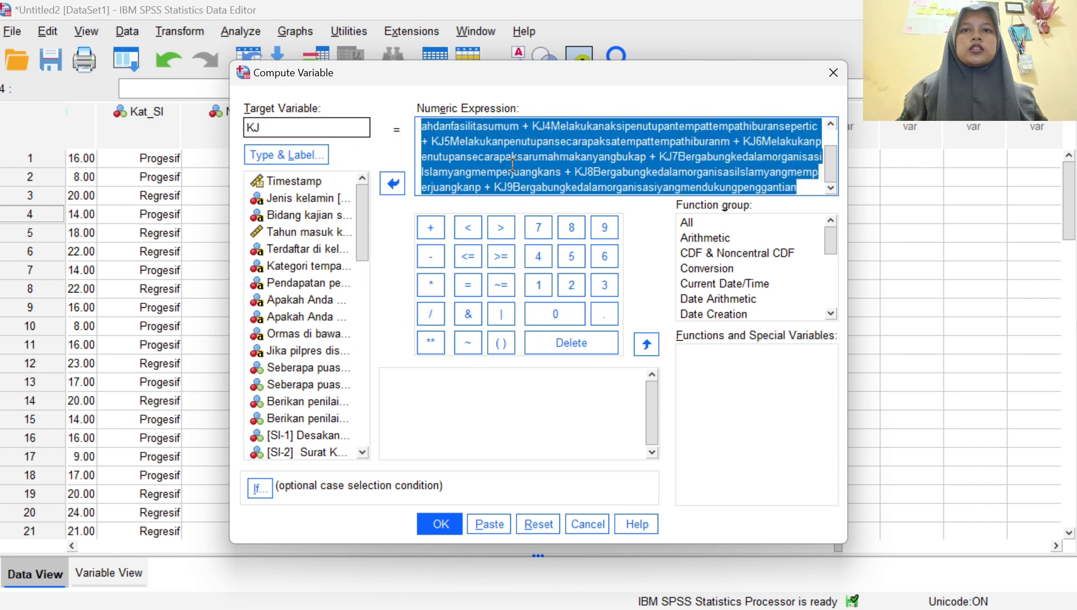
key("Delete")
left_click(334, 132)
key("ctrl+a")
key("Delete")
Locate the IJ items, from IJ-1 to IJ-10, in the list of variables available for the computation.
scroll(305, 317, "down", 10)
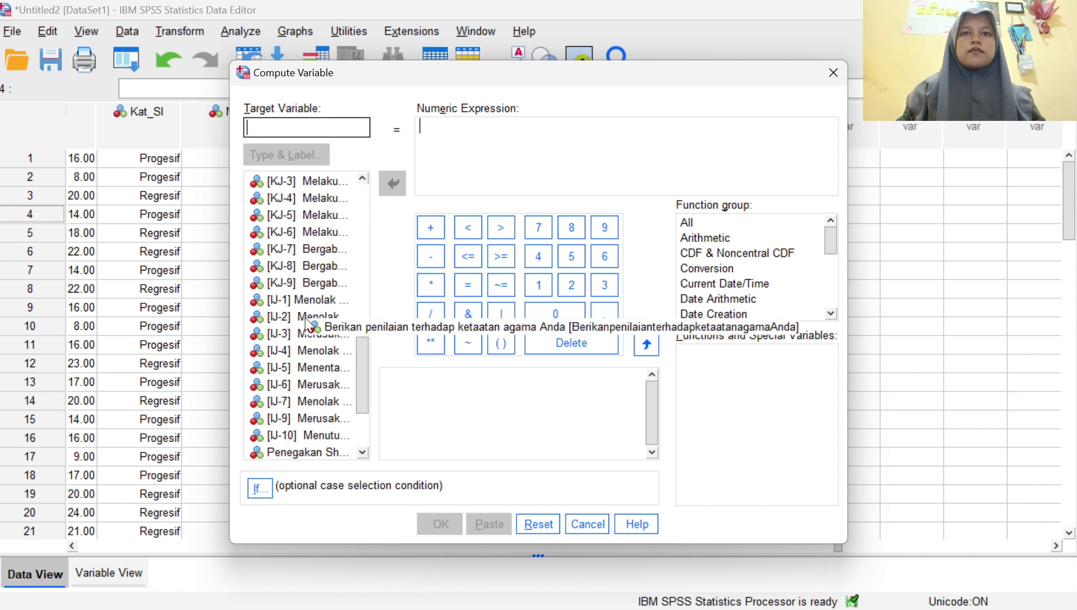
scroll(305, 317, "down", 3)
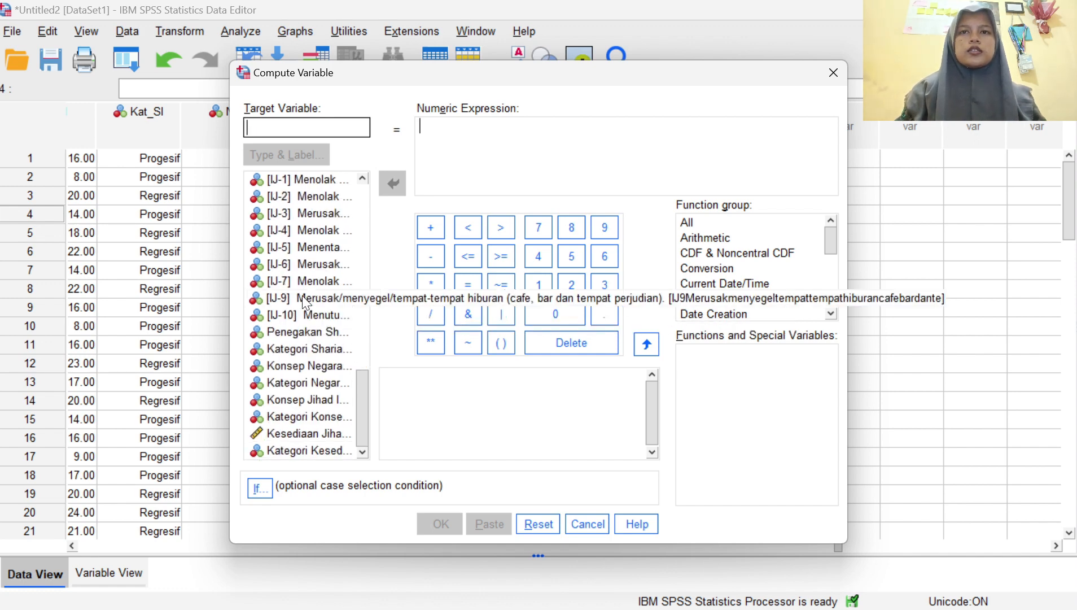
scroll(307, 232, "up", 3)
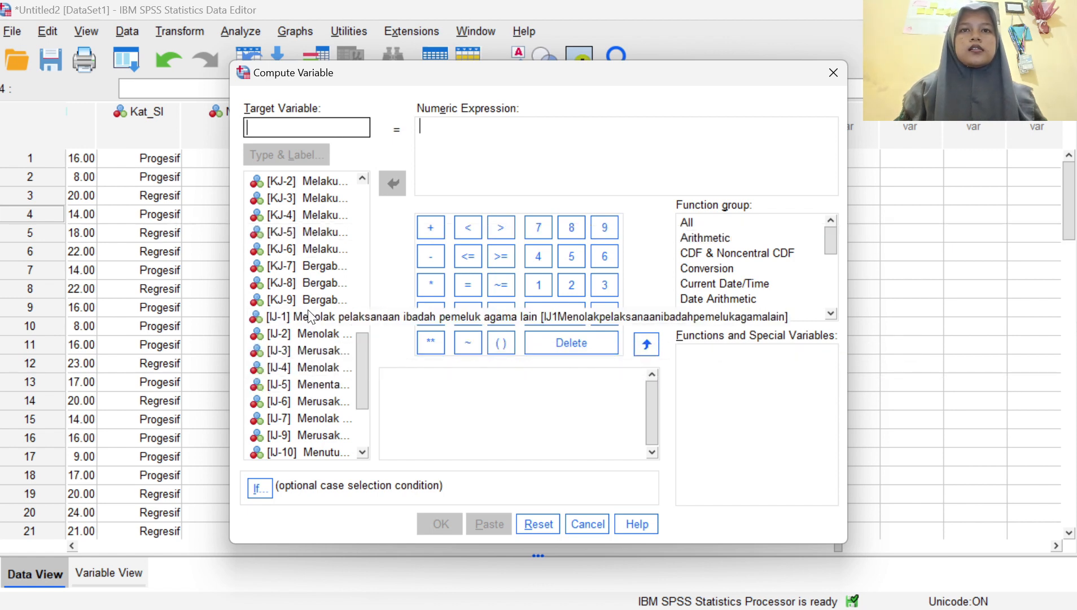
Name the computed target variable IJ and start its numeric expression with IJ-1 + IJ-2 +.
type("IJ")
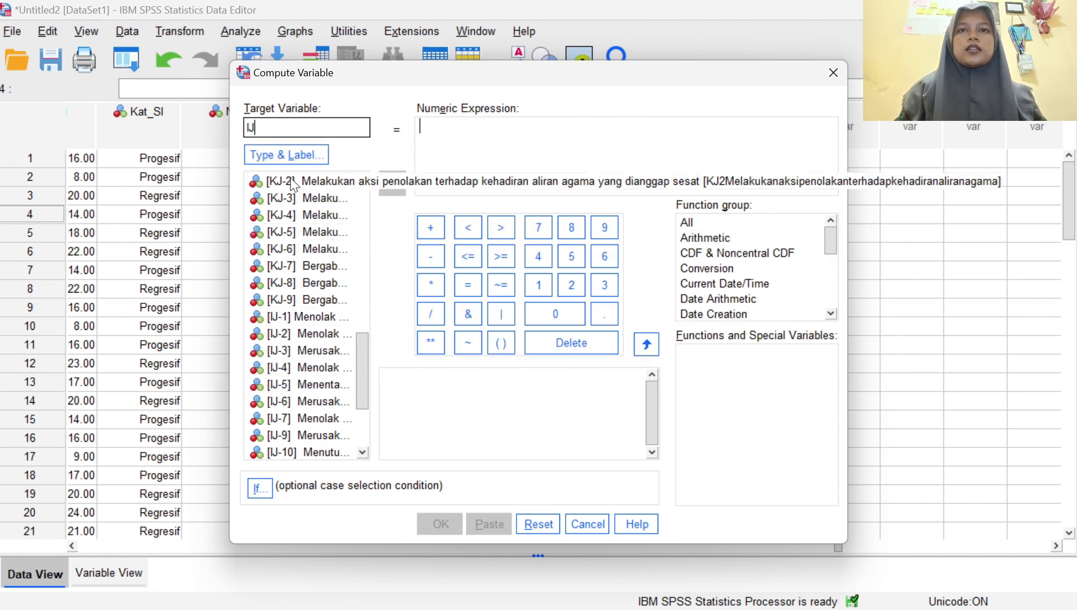
left_click(489, 144)
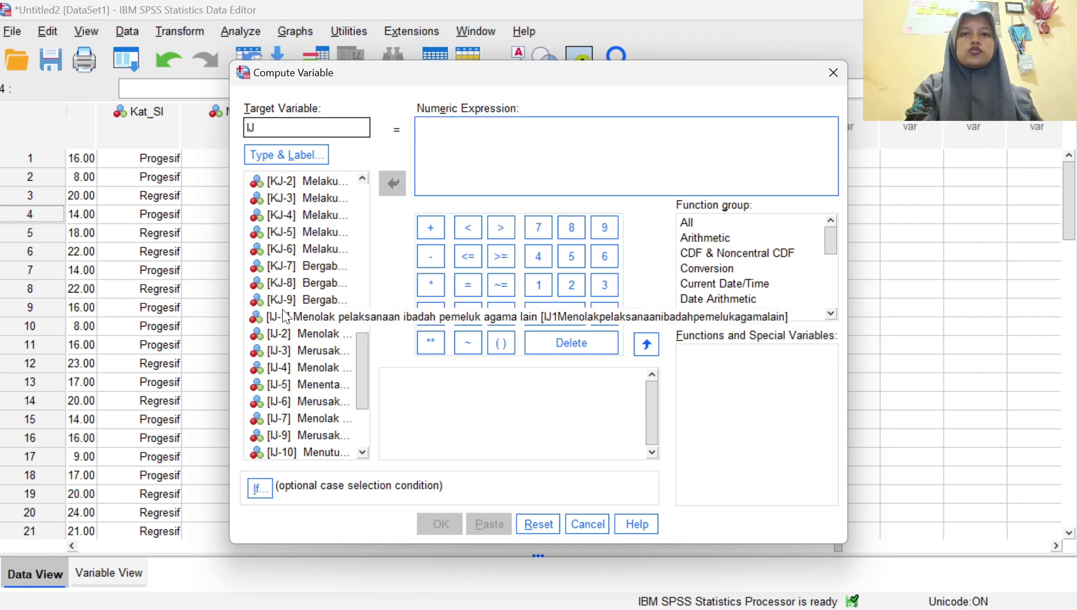
double_click(309, 316)
left_click(430, 228)
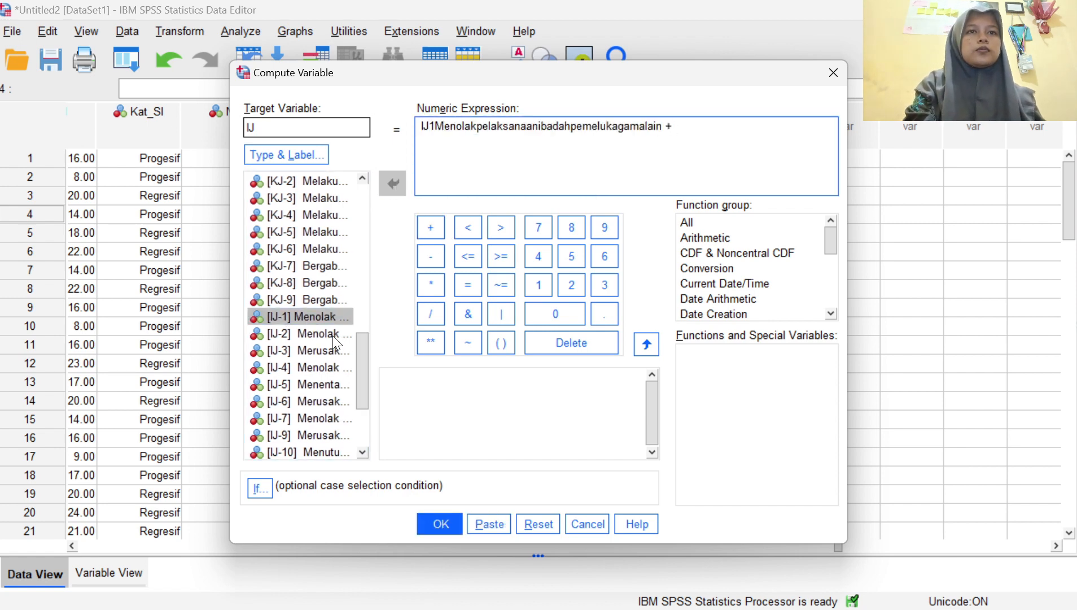
double_click(330, 333)
left_click(435, 229)
Extend the IJ numeric expression with items IJ-3 and IJ-4, joined by a plus sign.
left_click(315, 349)
left_click(439, 223)
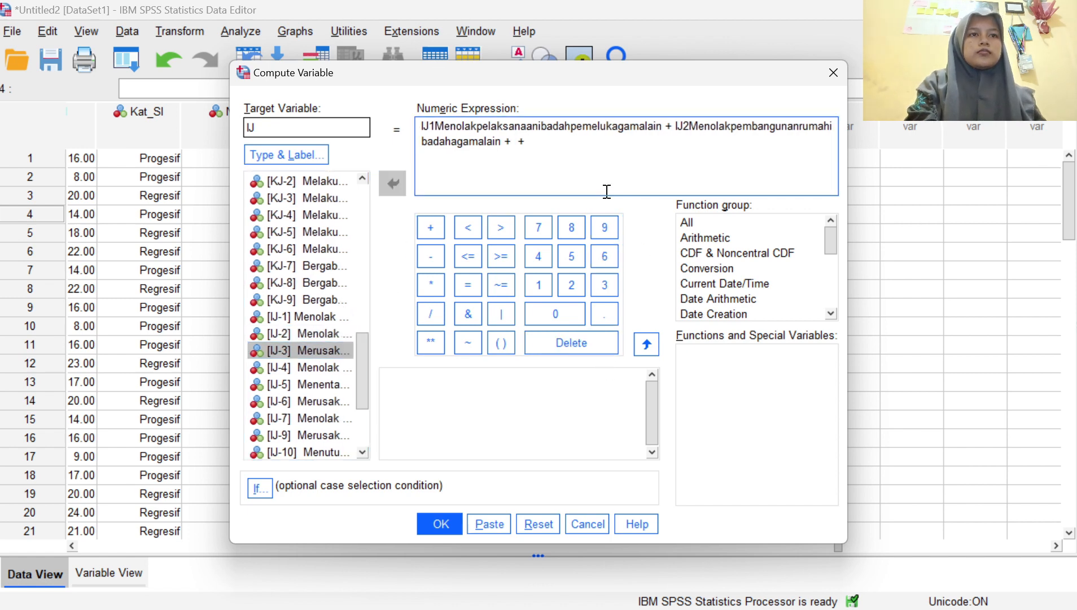
key("BackSpace")
key("BackSpace")
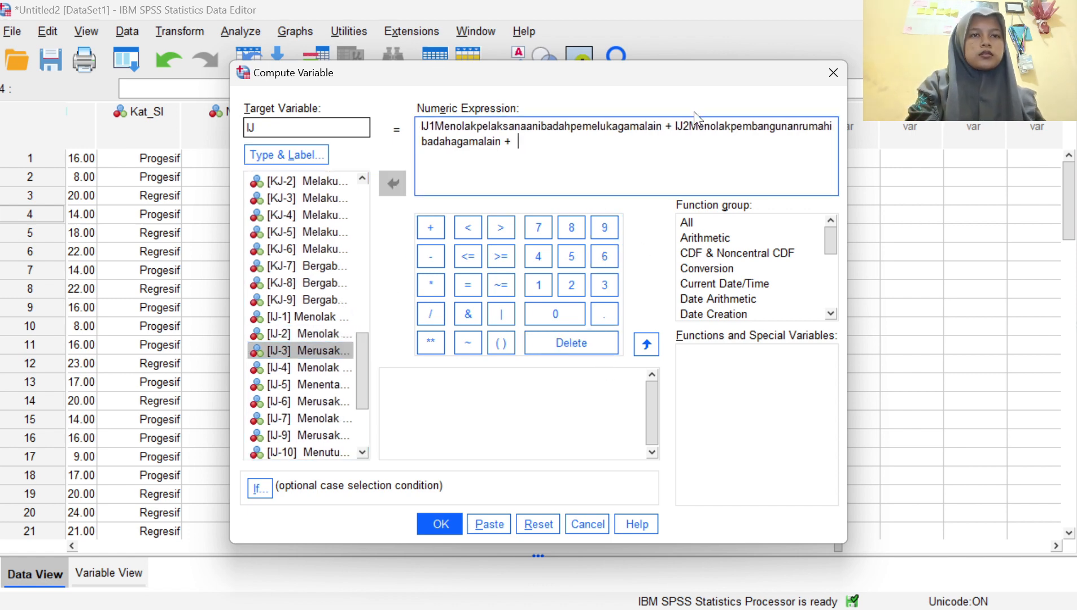
double_click(318, 350)
left_click(430, 227)
left_click(302, 365)
left_click(432, 232)
key("BackSpace")
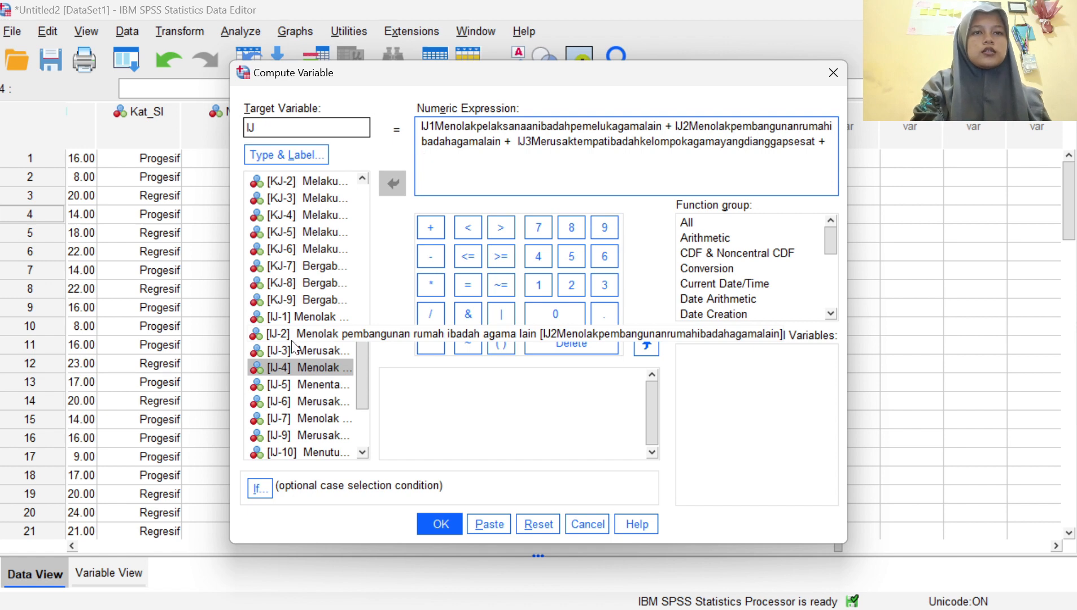
double_click(311, 368)
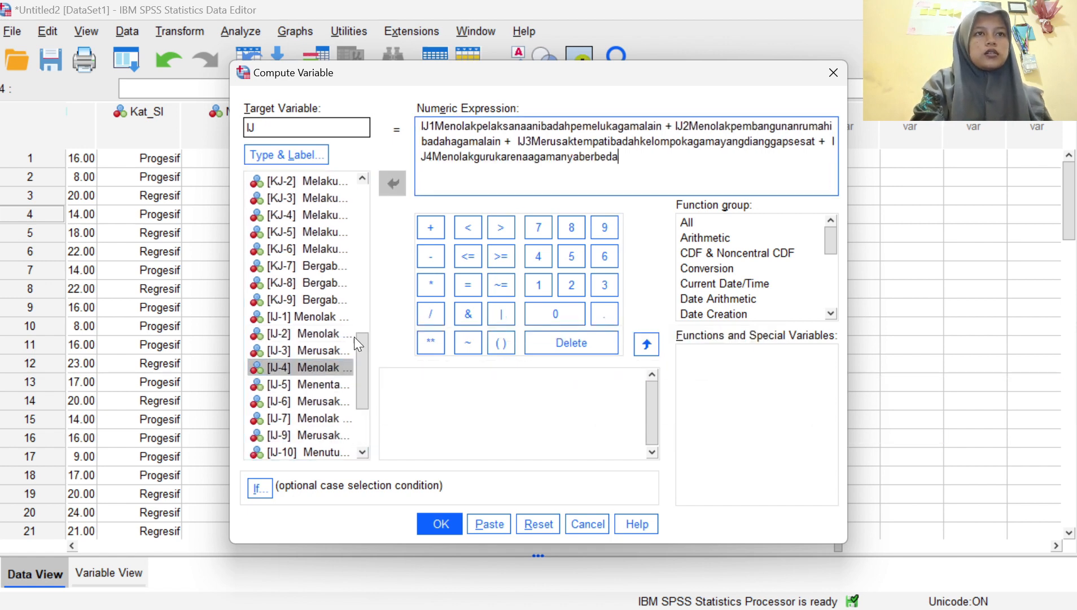
Add items IJ-5, IJ-6 and IJ-7 to the sum in the numeric expression, ending with a plus sign.
left_click(431, 226)
double_click(295, 385)
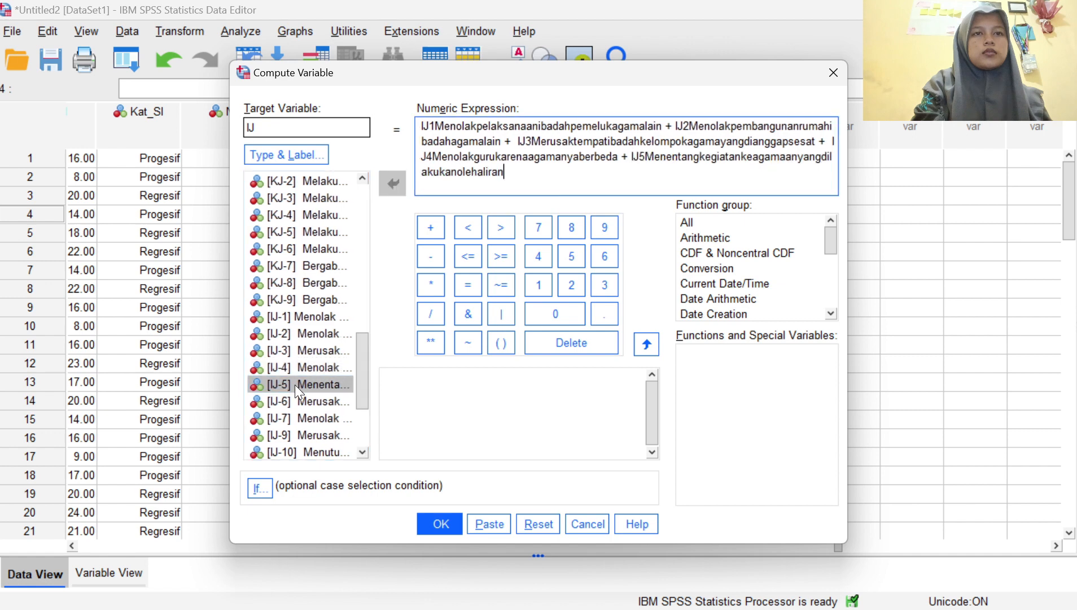
left_click(429, 228)
double_click(319, 401)
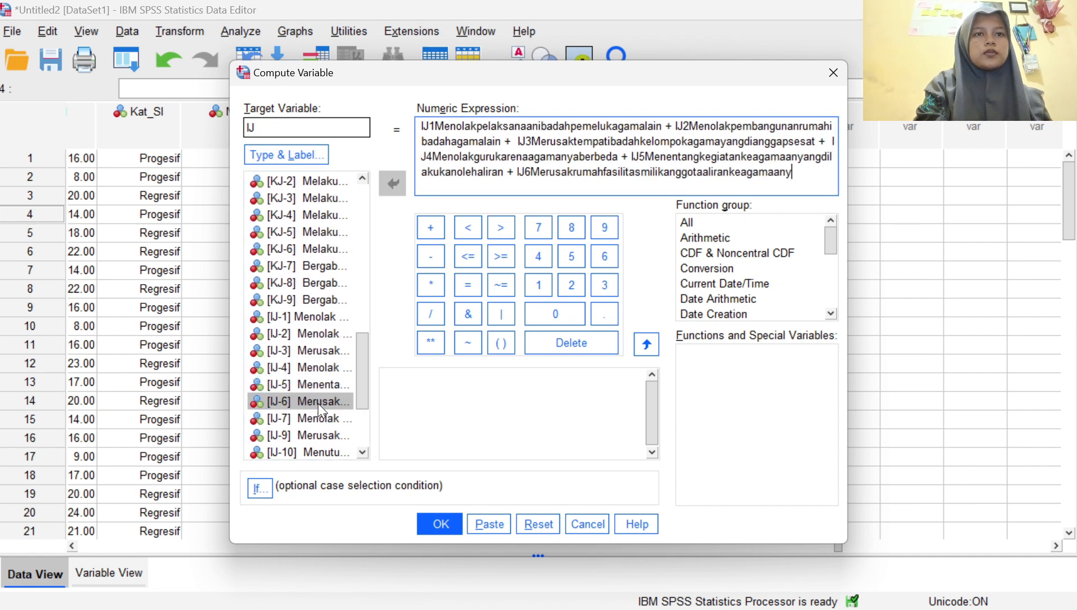
left_click(431, 227)
left_click(304, 418)
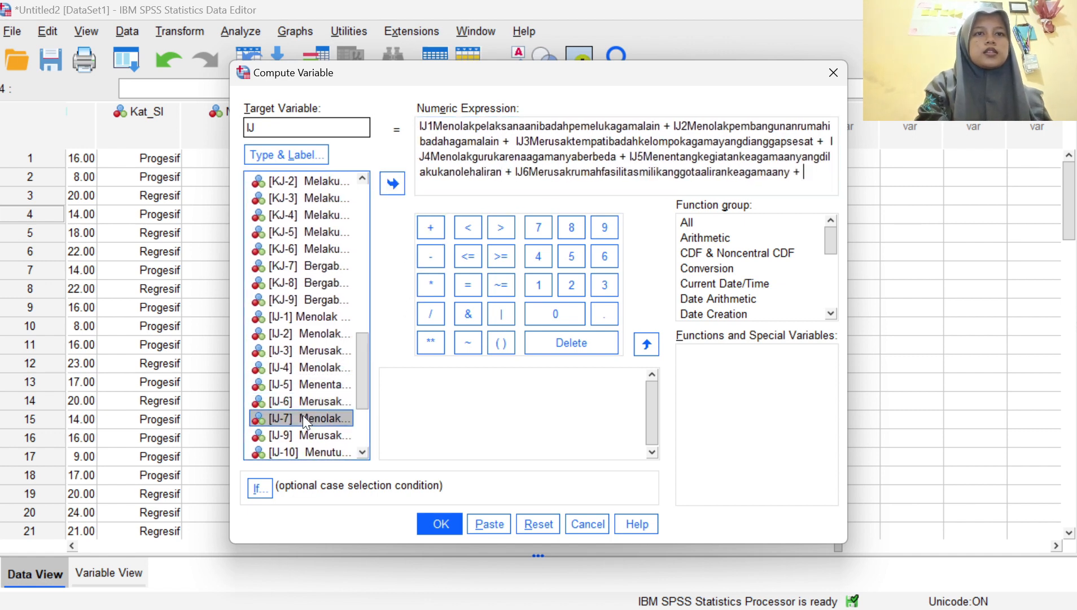
double_click(303, 418)
left_click(431, 227)
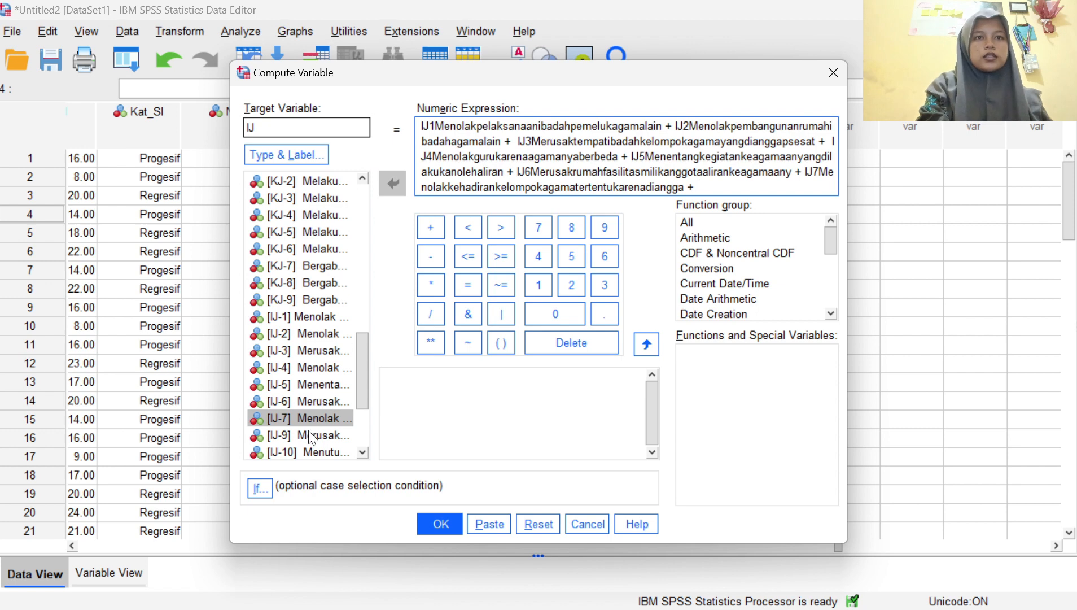
Complete the sum with items IJ-9 and IJ-10 and compute the IJ variable.
double_click(309, 434)
left_click(424, 228)
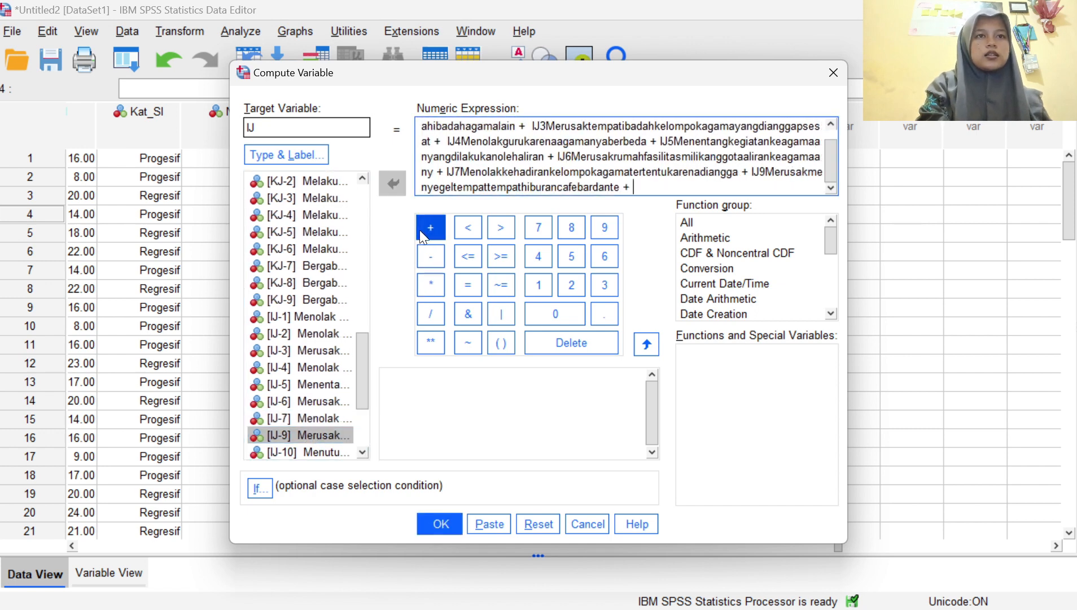
double_click(325, 452)
scroll(321, 389, "down", 3)
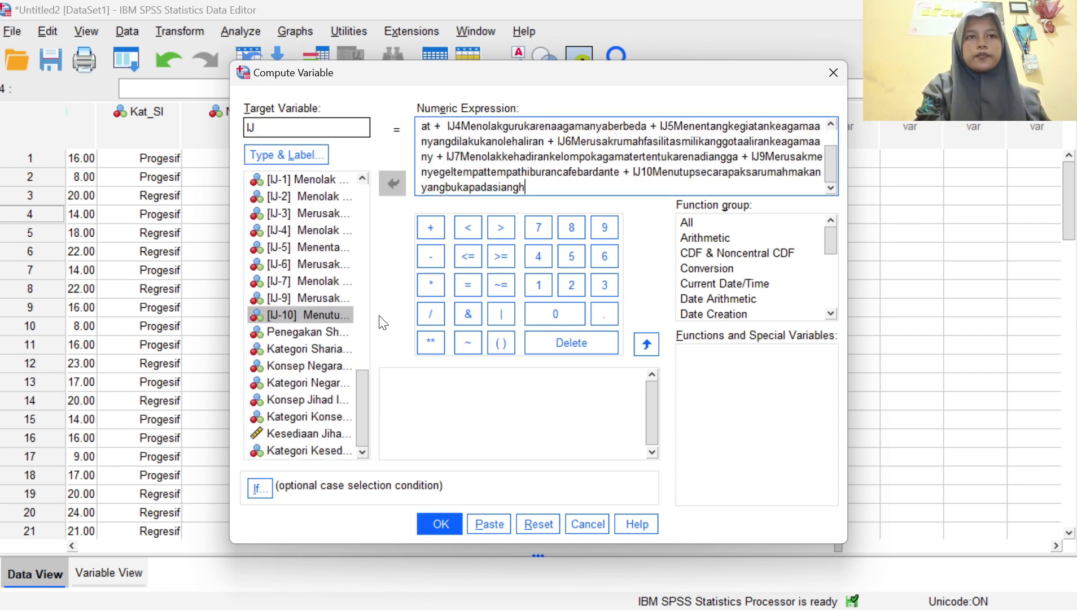
left_click(441, 522)
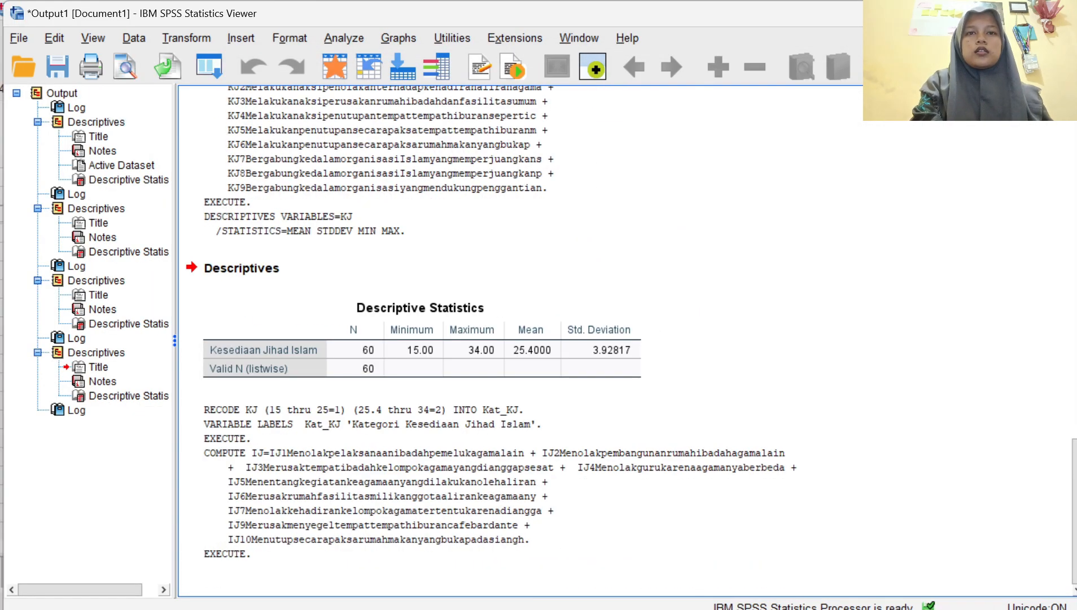
Return to the Data Editor, check the new IJ column and label the IJ variable "Keterlibatan Jihad Islam".
key("alt+Tab")
scroll(594, 380, "down", 4)
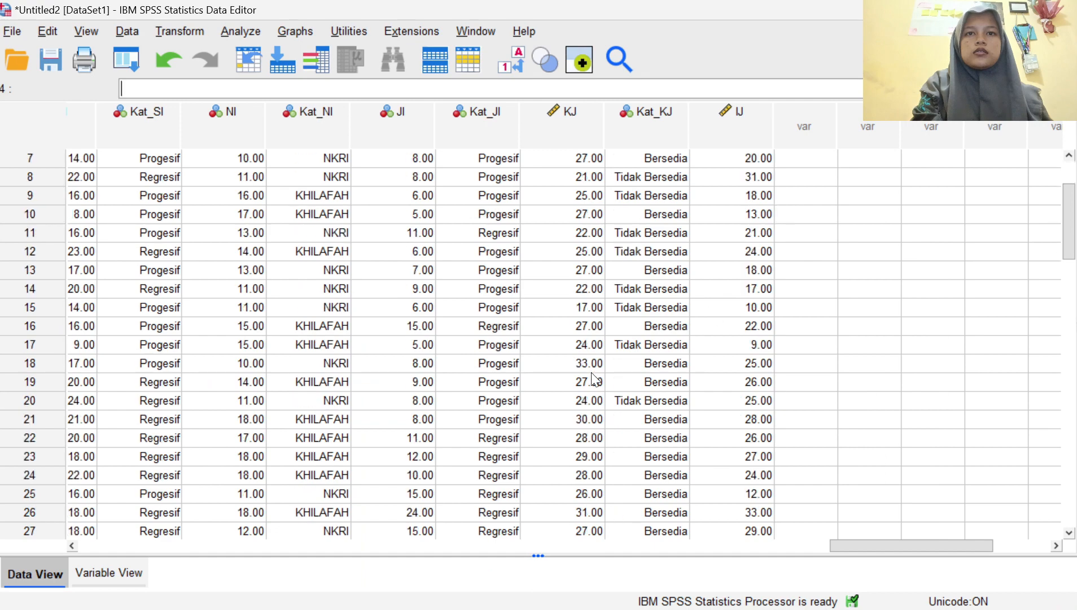
scroll(593, 380, "down", 5)
scroll(594, 379, "up", 9)
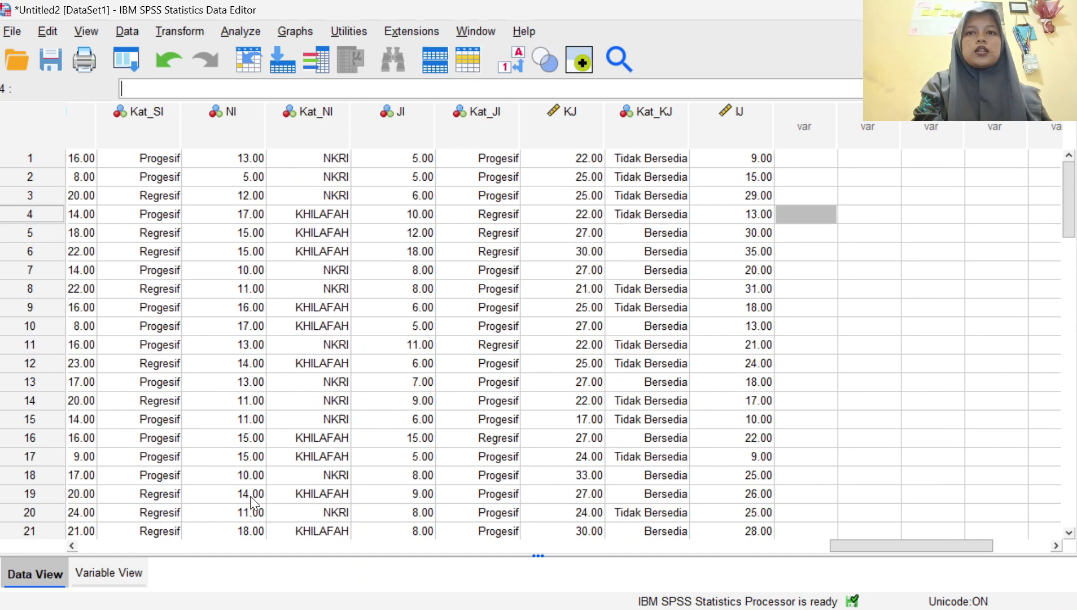
left_click(129, 566)
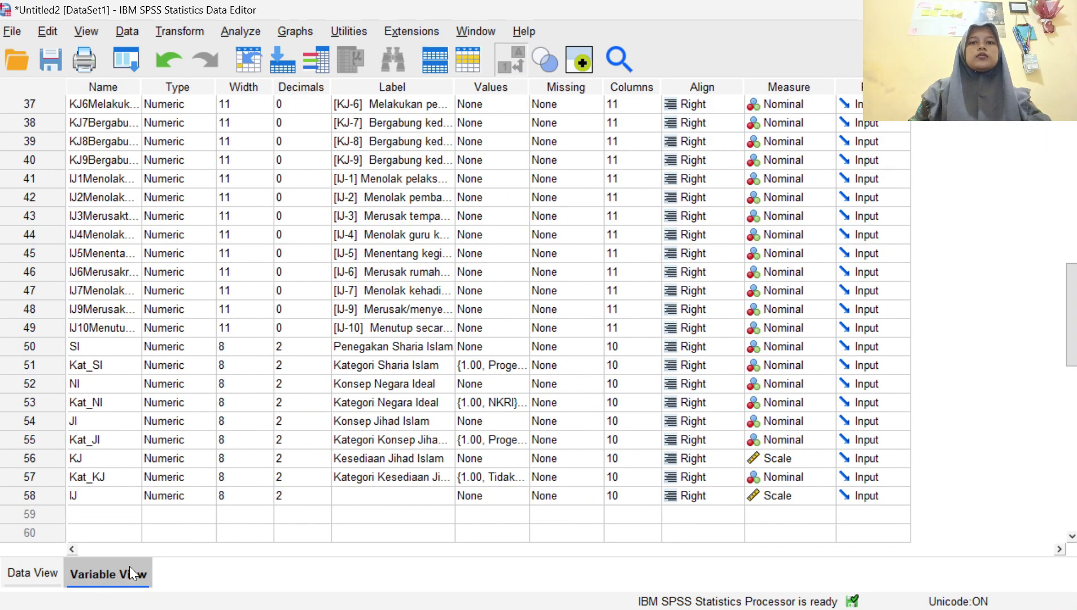
left_click(38, 497)
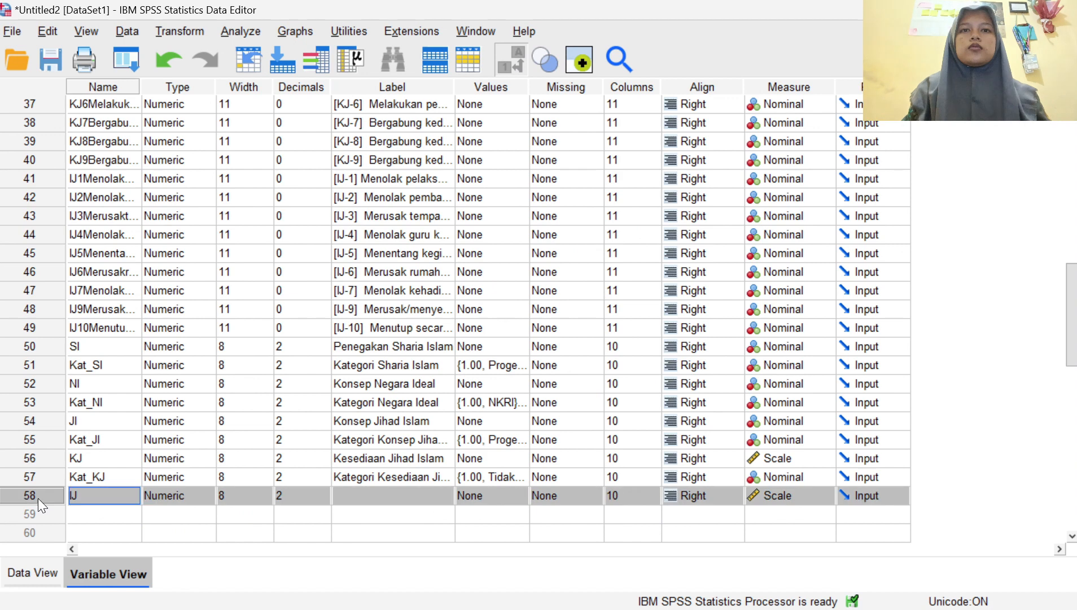
left_click(377, 494)
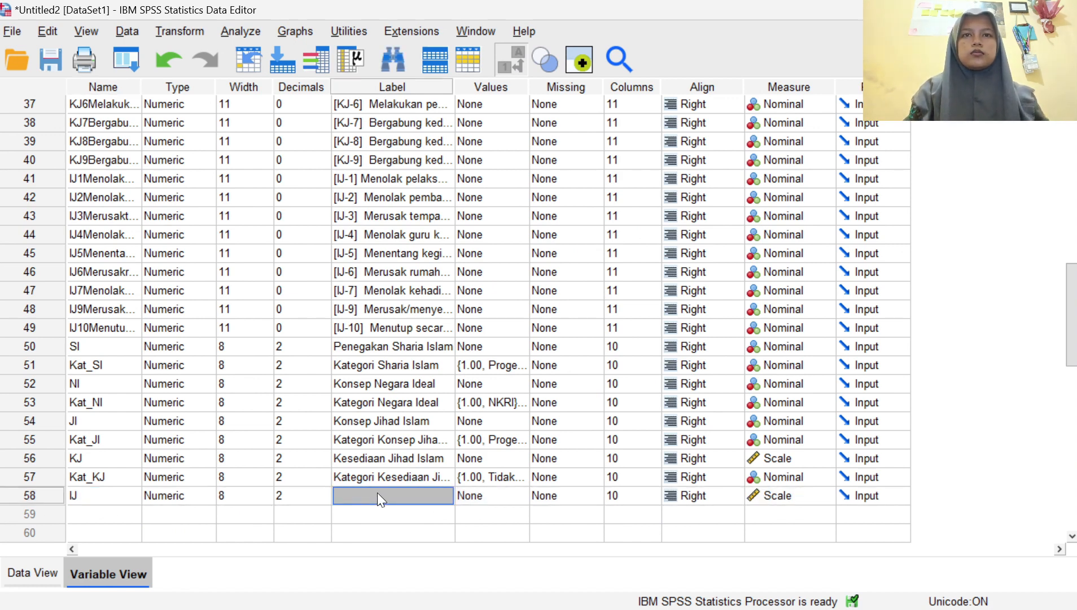
type("K")
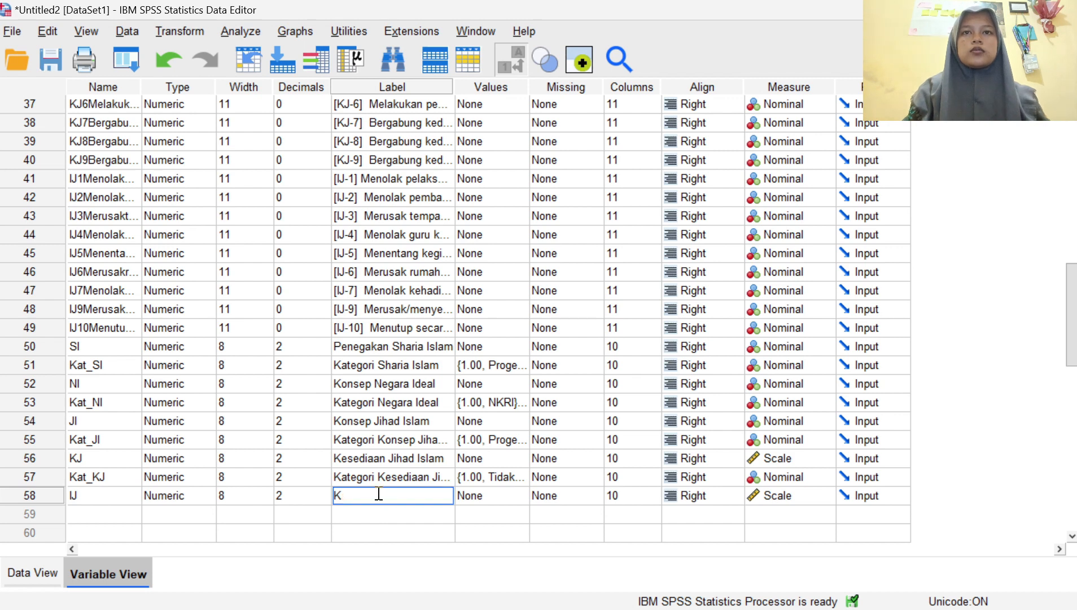
type("eterlibatan Jihad Islam")
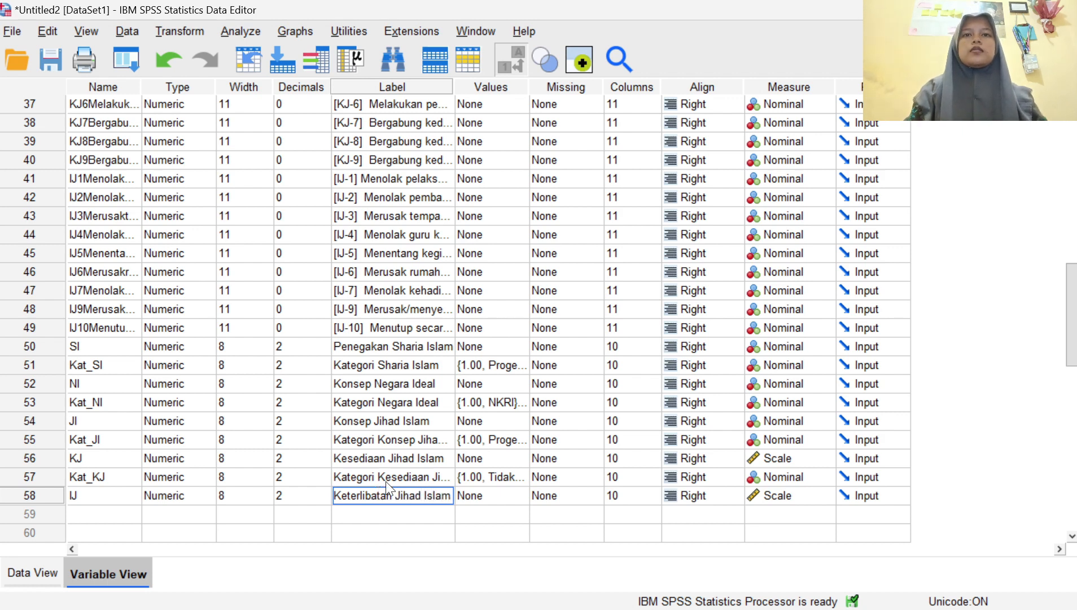
key("Return")
left_click(33, 499)
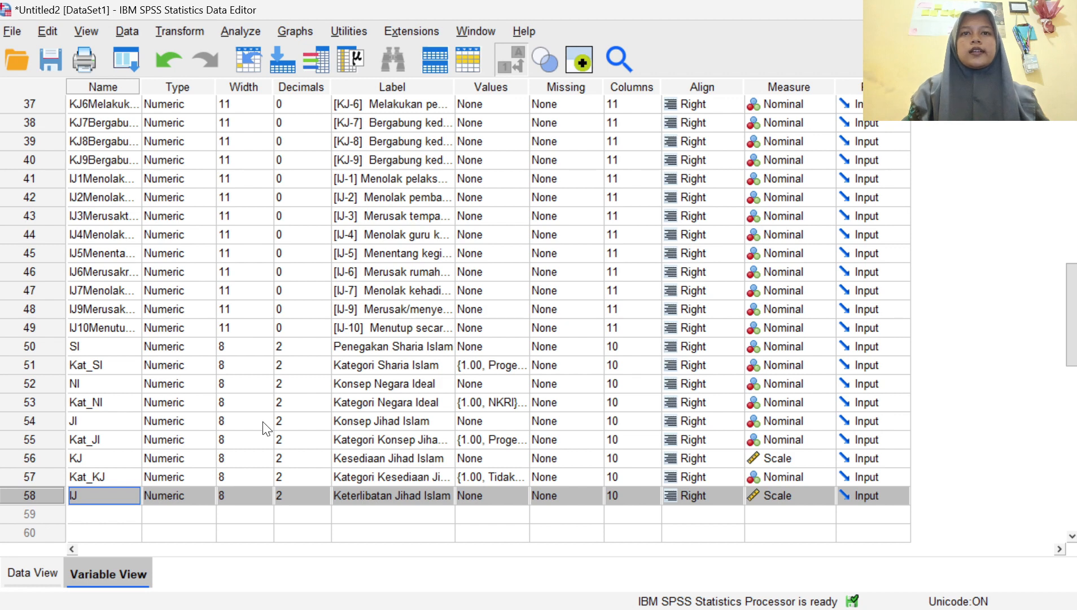
Run Descriptives with Keterlibatan Jihad Islam as the only analysis variable.
left_click(239, 30)
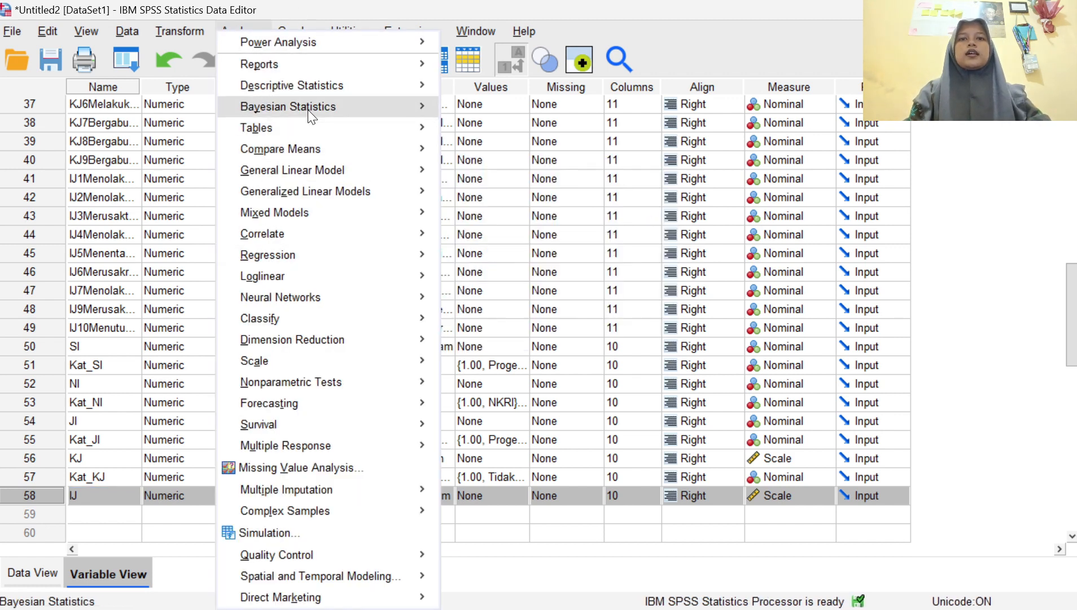
mouse_move(316, 85)
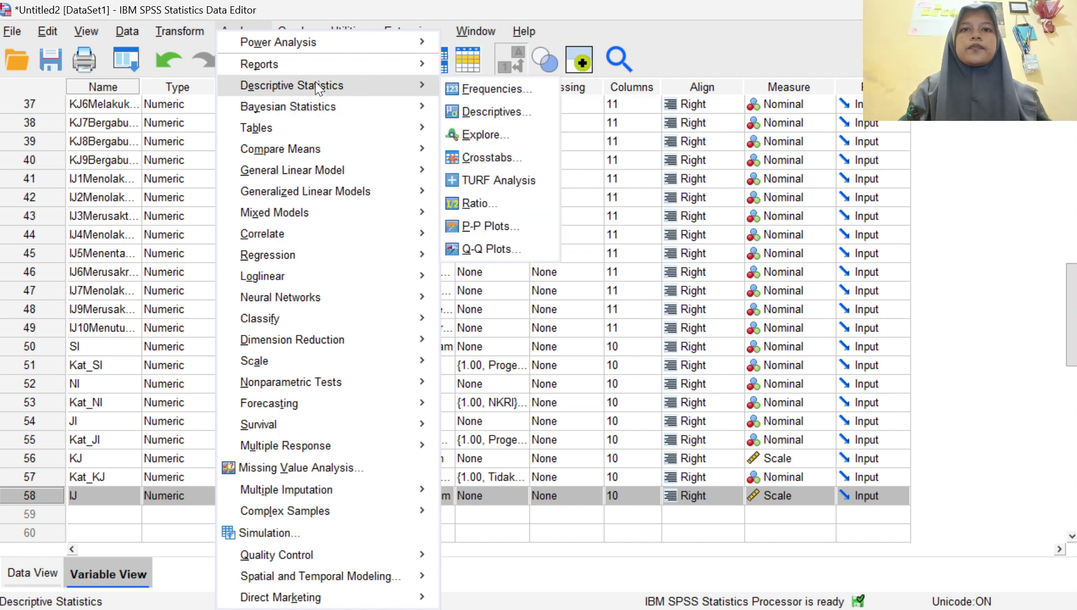
left_click(503, 110)
left_click(587, 238)
left_click(498, 296)
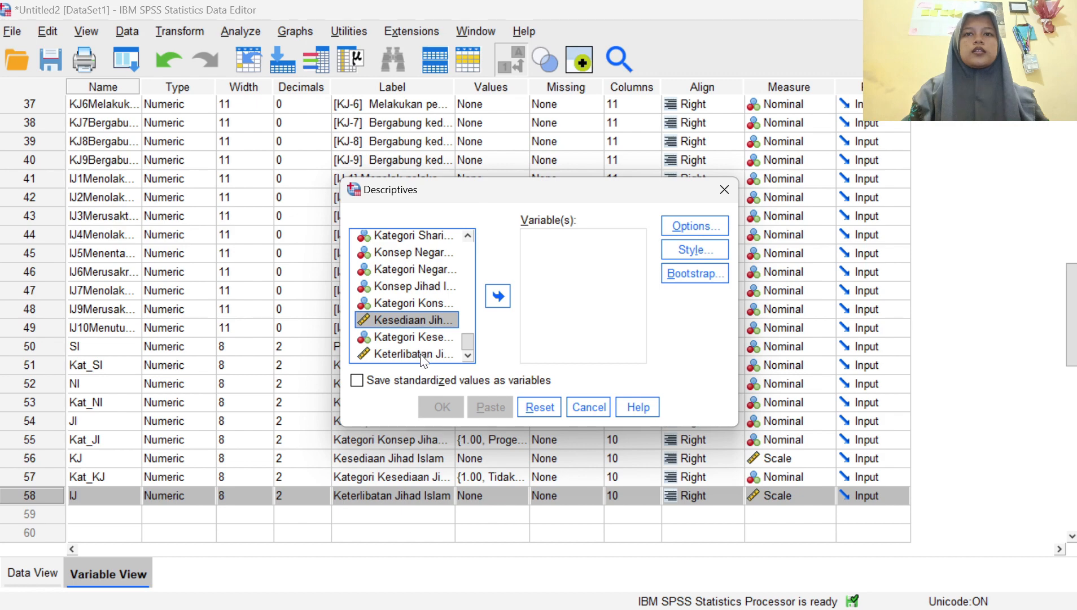
left_click(419, 355)
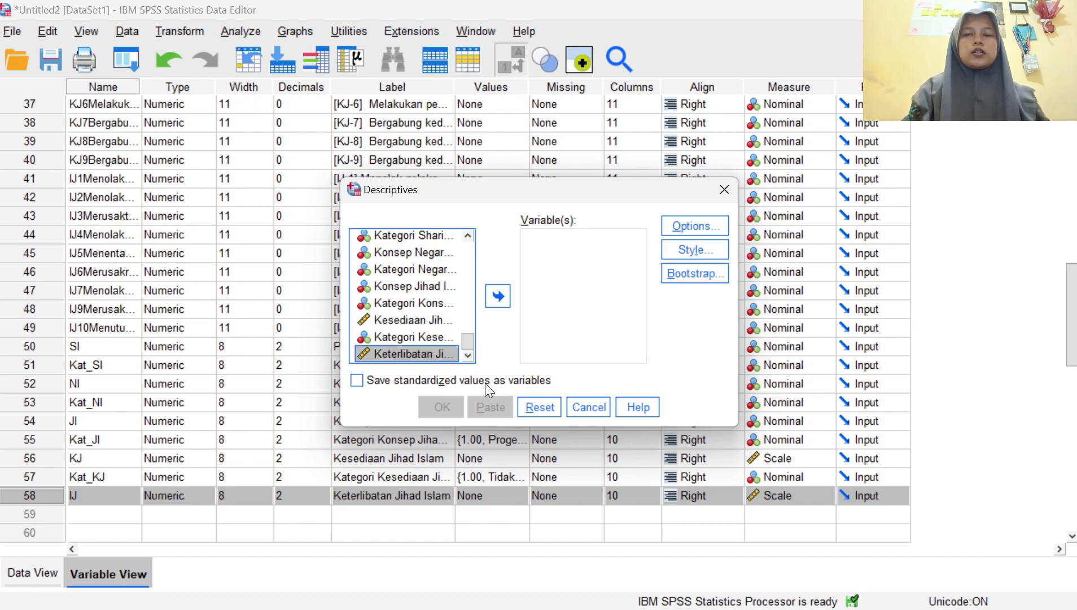
left_click(498, 298)
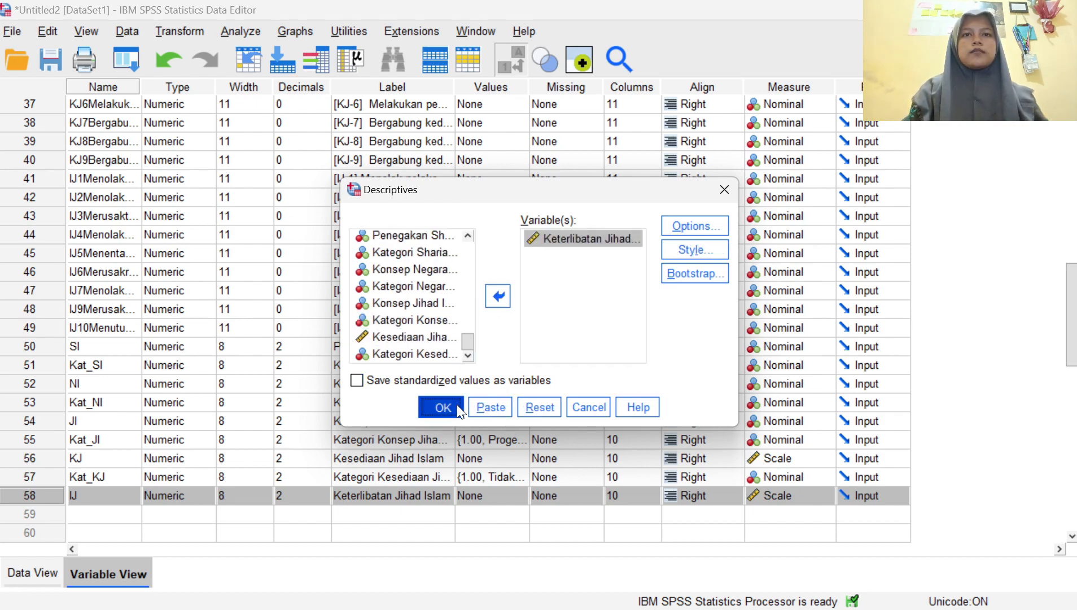
left_click(457, 404)
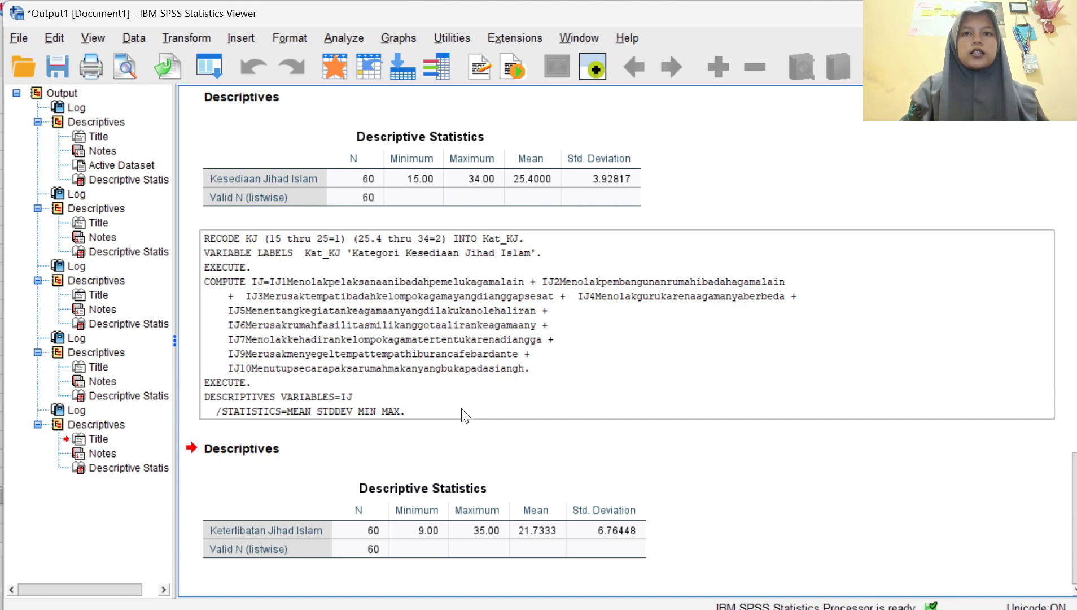
left_click(799, 120)
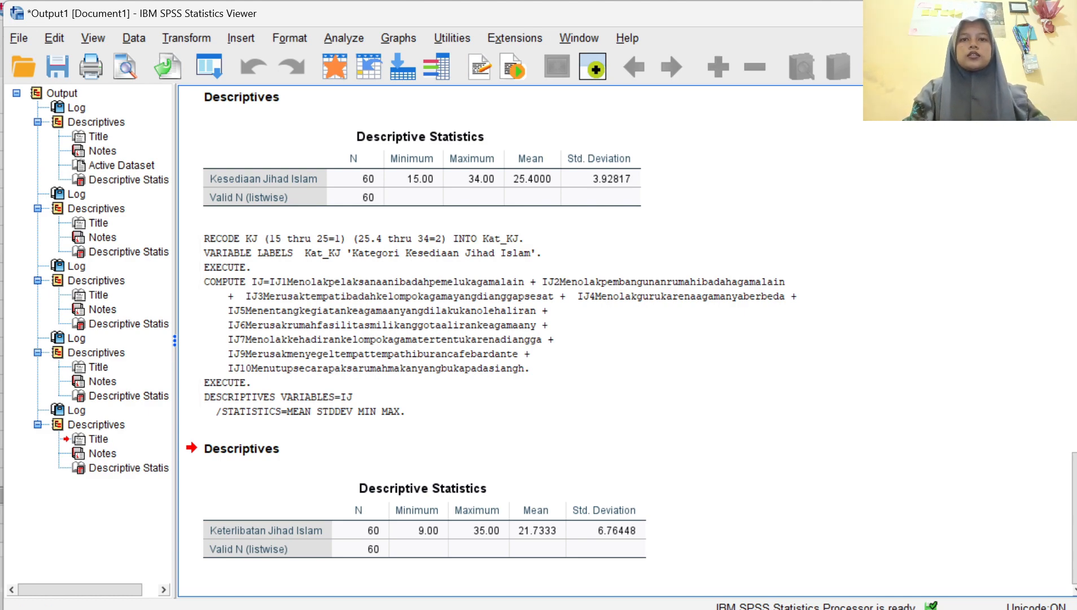
Open Recode into Different Variables from the Data Editor and replace KJ with Keterlibatan Jihad Islam as the input variable.
key("alt+Tab")
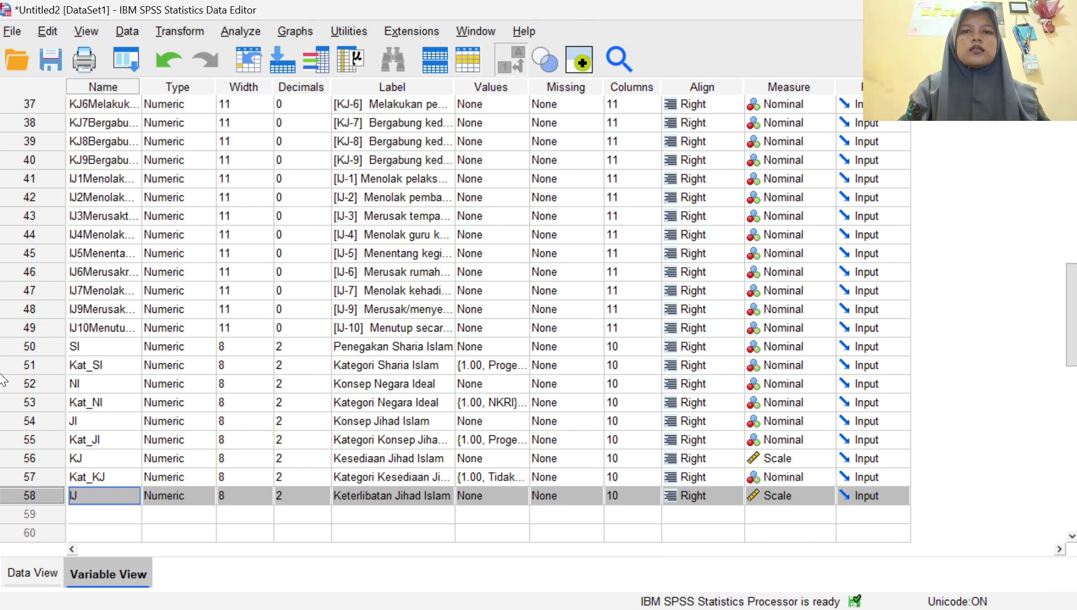
left_click(56, 572)
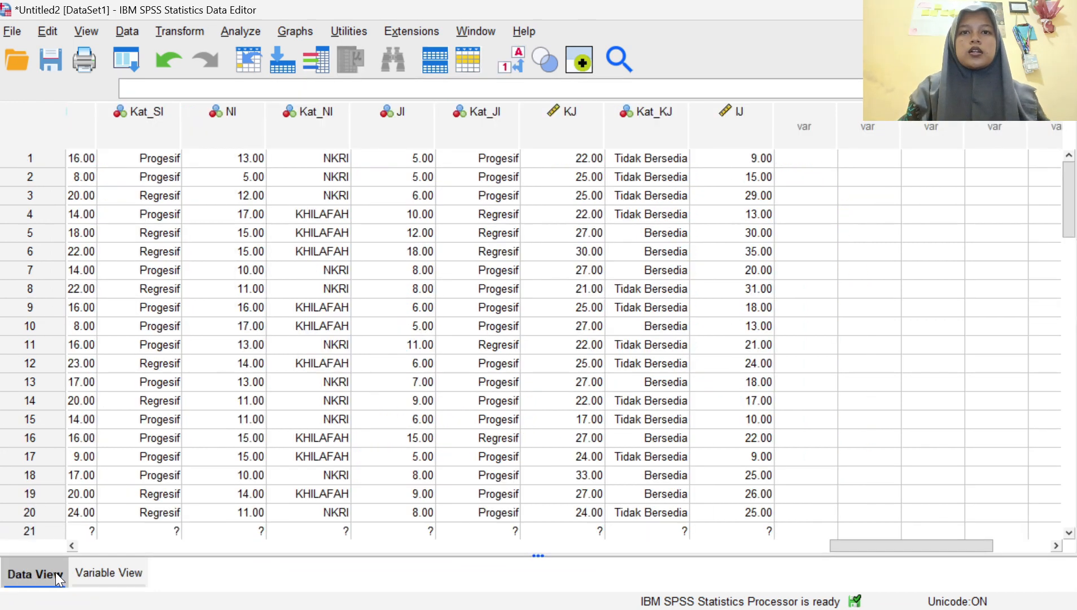
left_click(179, 32)
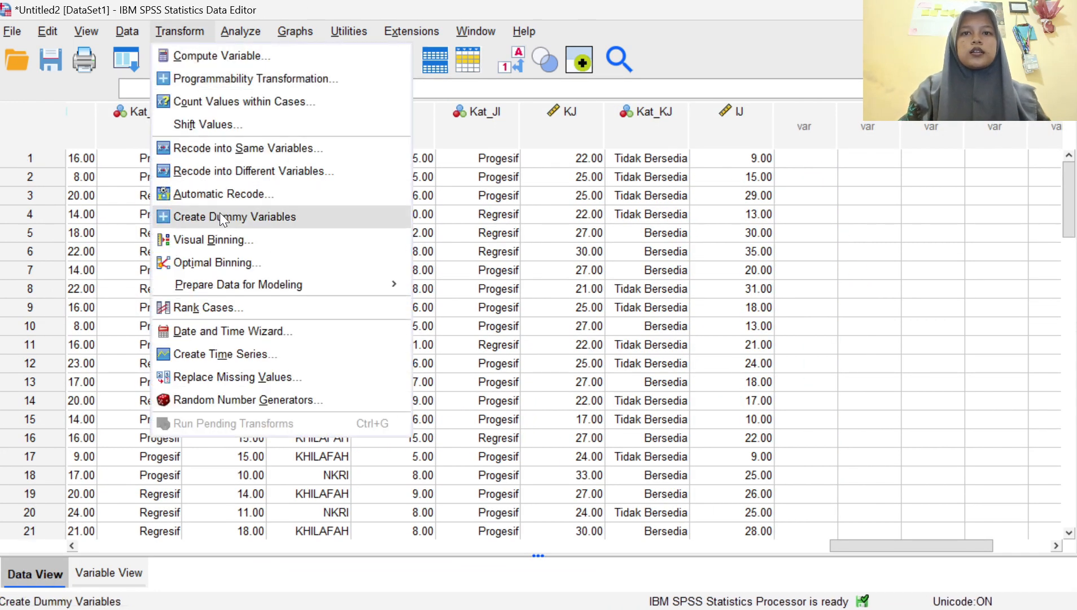
left_click(245, 170)
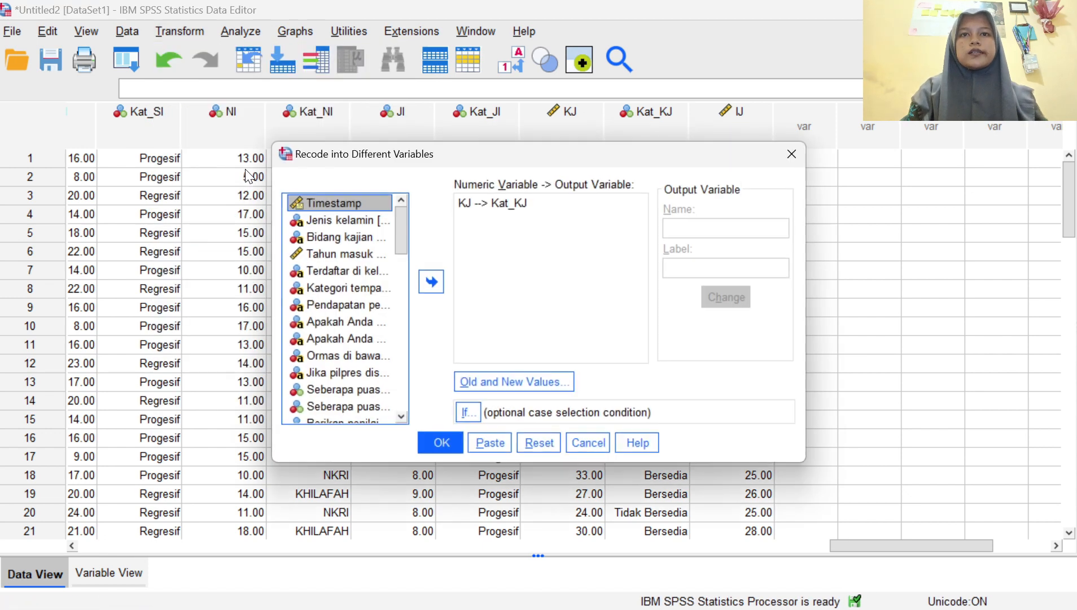
left_click(511, 202)
left_click(435, 270)
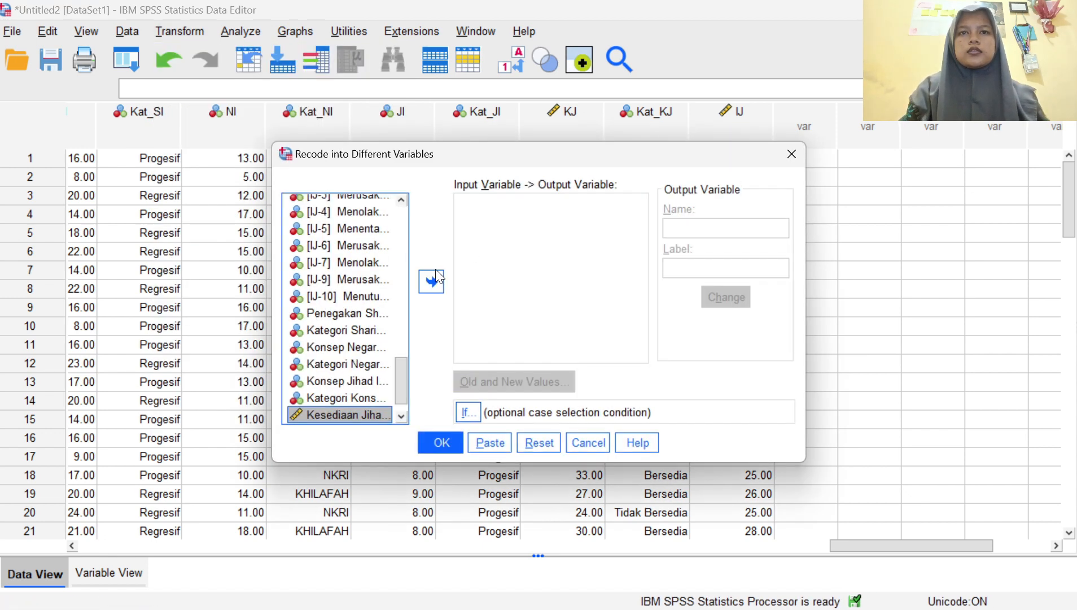
scroll(392, 331, "down", 1)
left_click(373, 415)
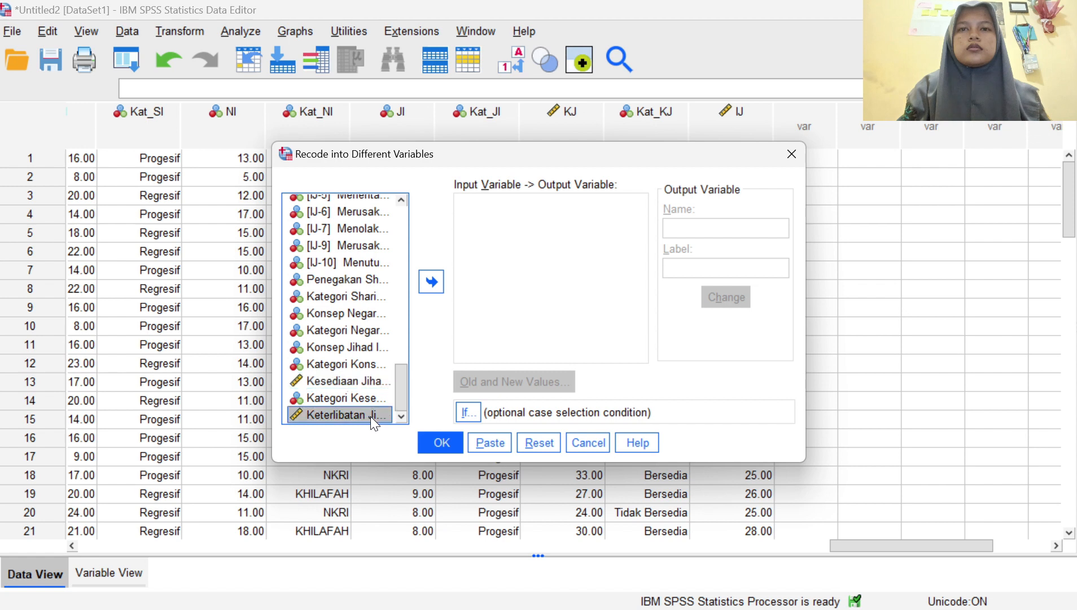
left_click(431, 281)
Name the output variable Kat_IJ, label it "Kategori Keterlibatan Jihad" and apply it to IJ.
left_click(709, 229)
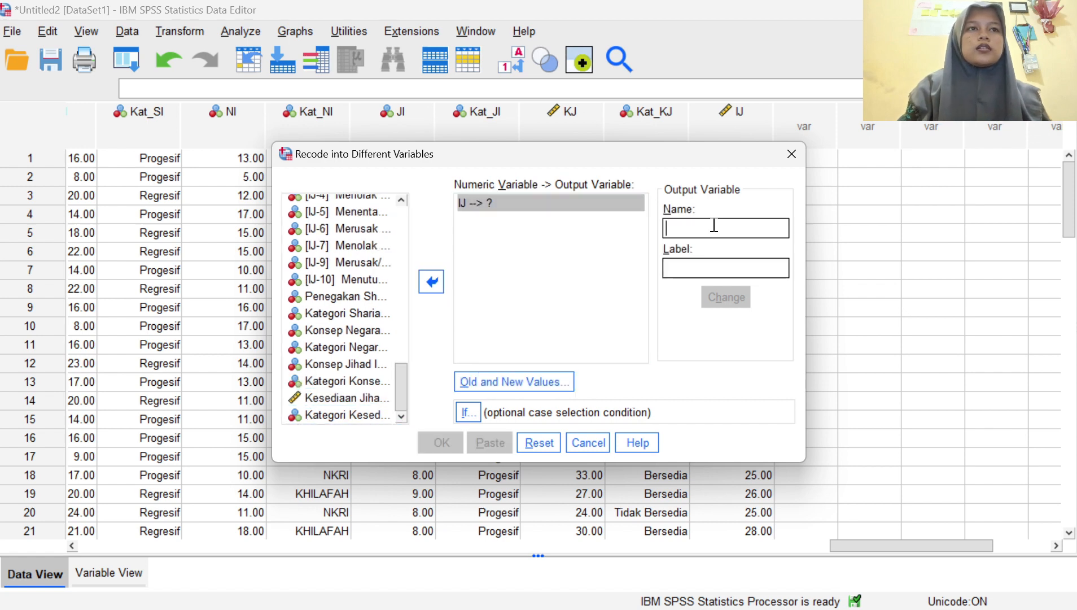
type("Kat_IJ")
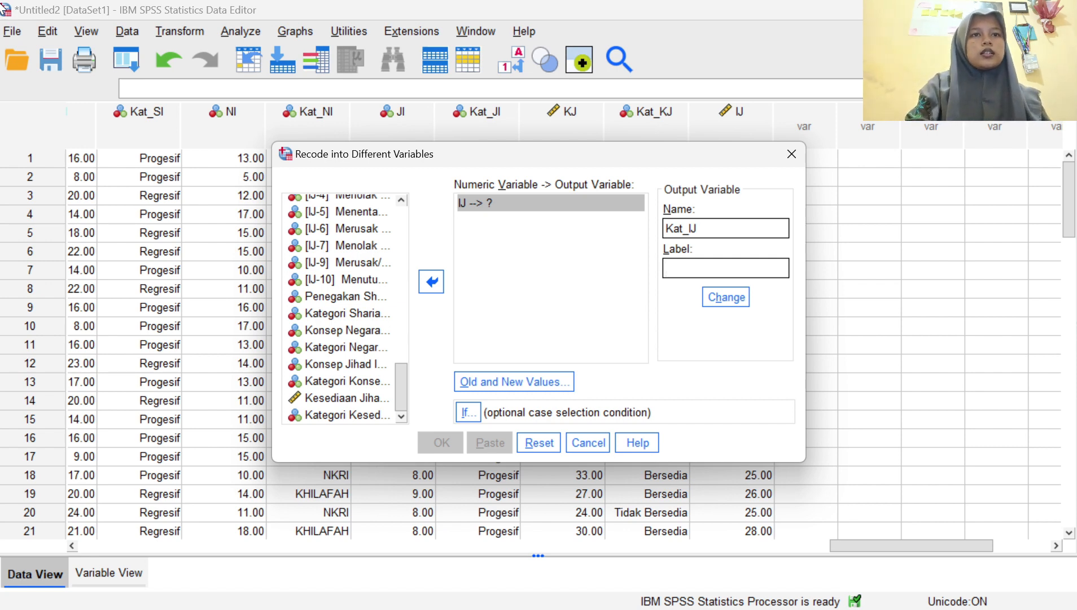
type("Kategi")
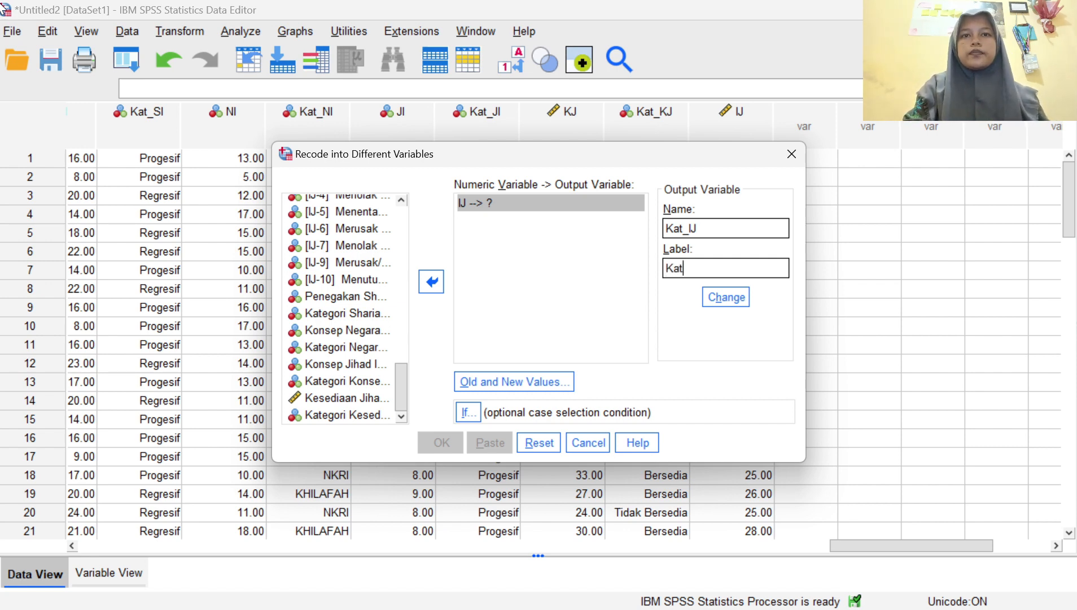
key("BackSpace")
type("ori ")
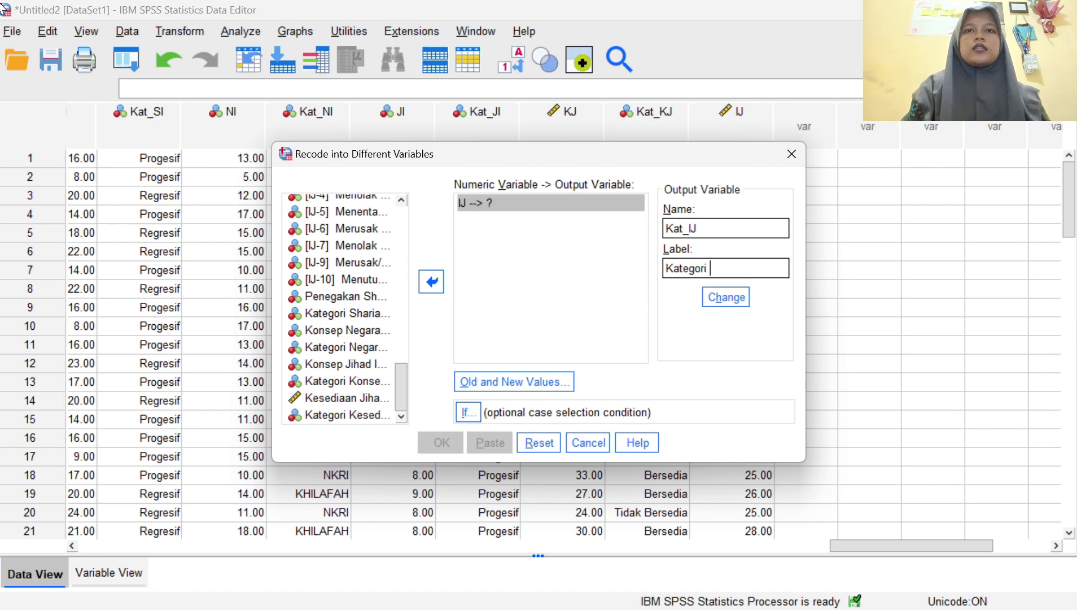
type("Keterlibatan Jihad")
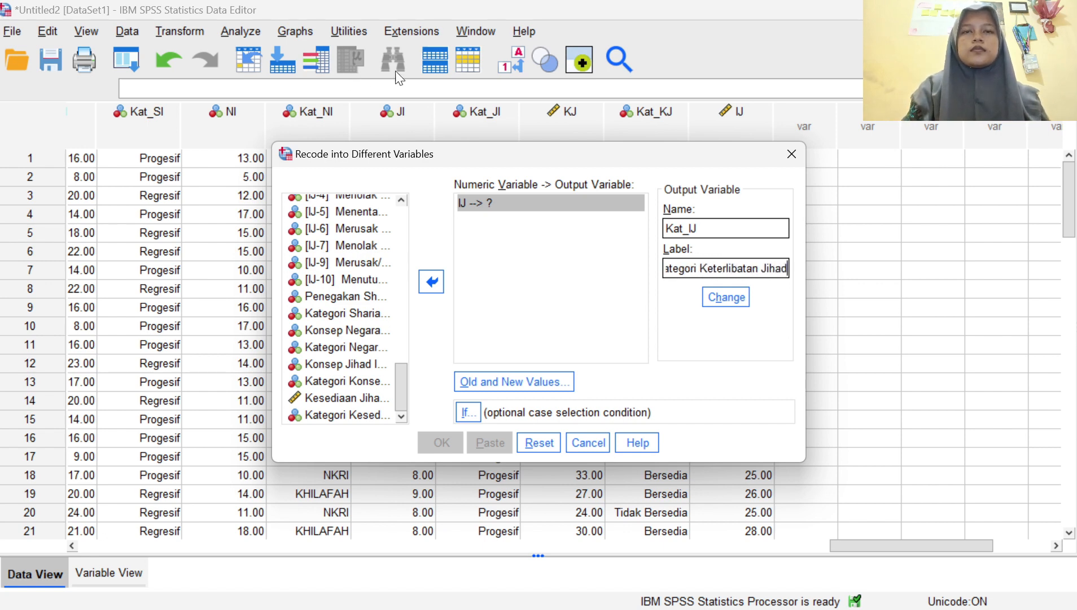
left_click(703, 298)
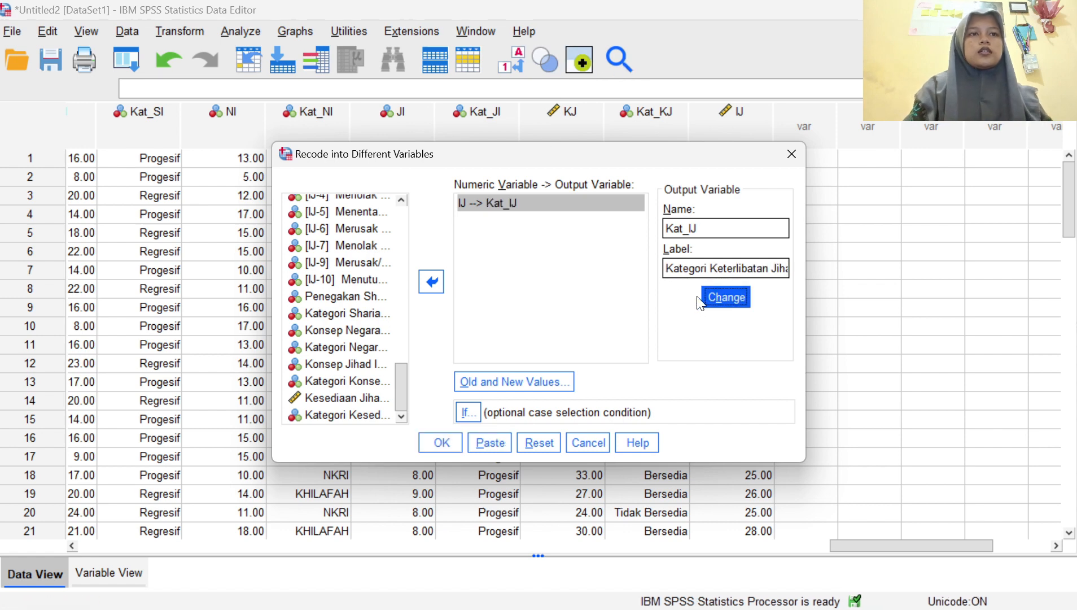
Remove both leftover KJ ranges from the recode's old and new values.
left_click(481, 388)
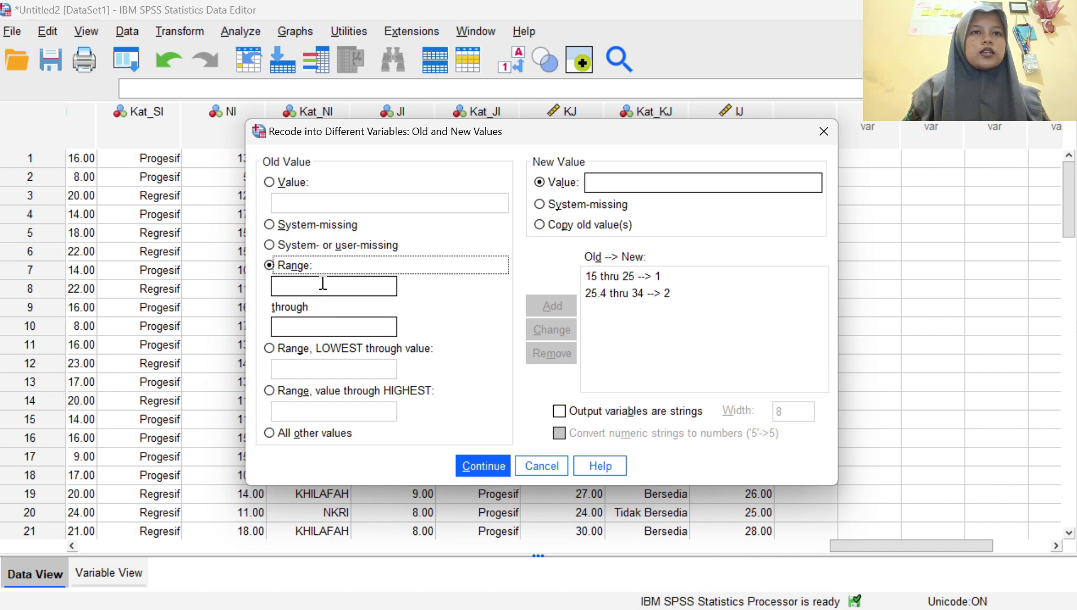
left_click(615, 276)
left_click(552, 353)
left_click(630, 276)
left_click(553, 354)
Add a recode rule turning the range 9 through 21 into the new value 1.
left_click(350, 288)
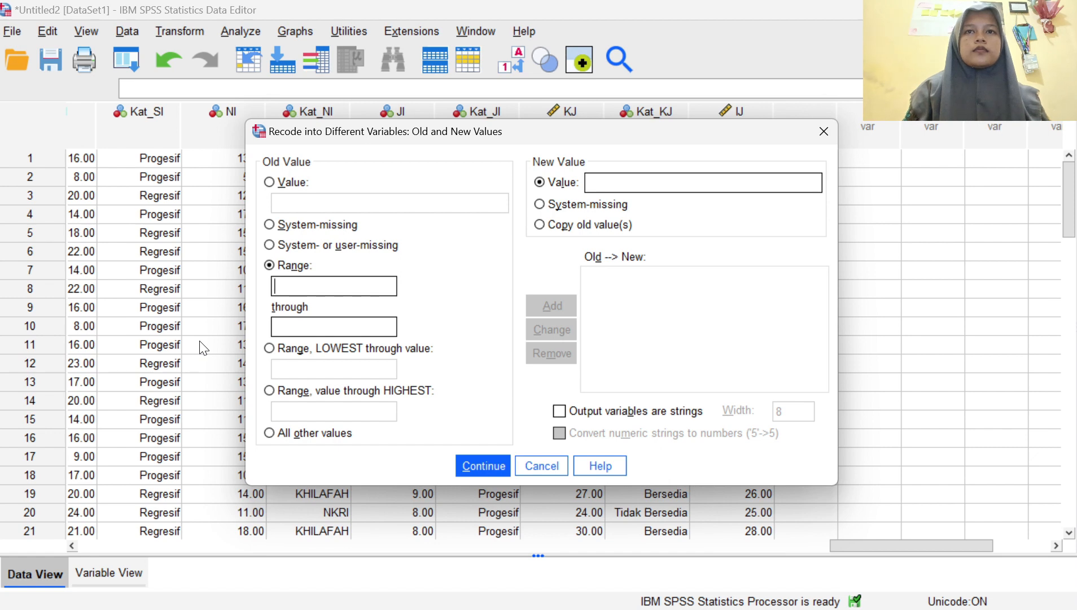
type("9")
key("Tab")
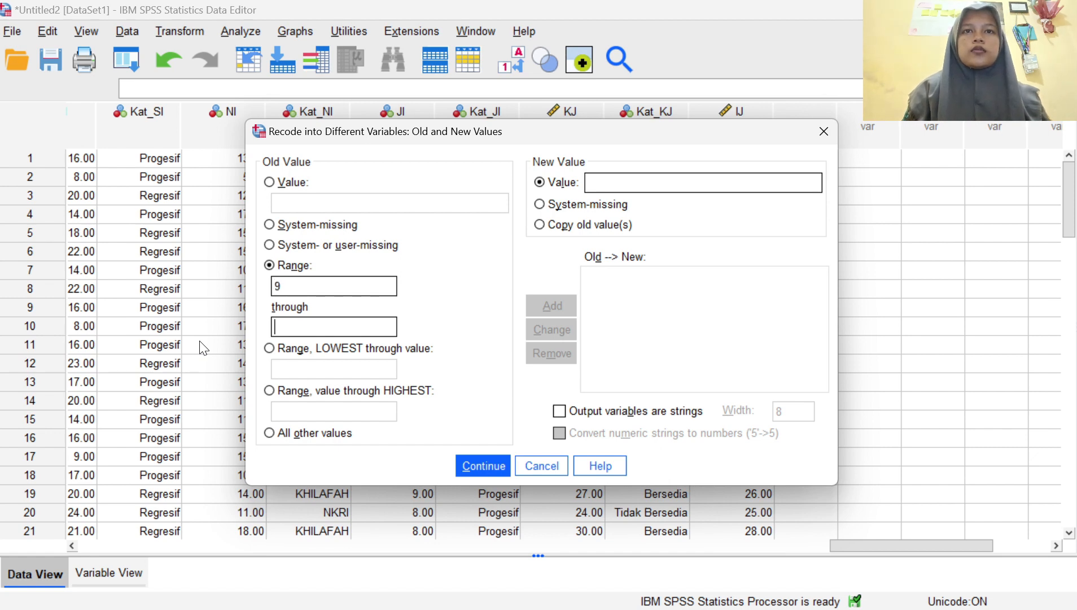
type("21")
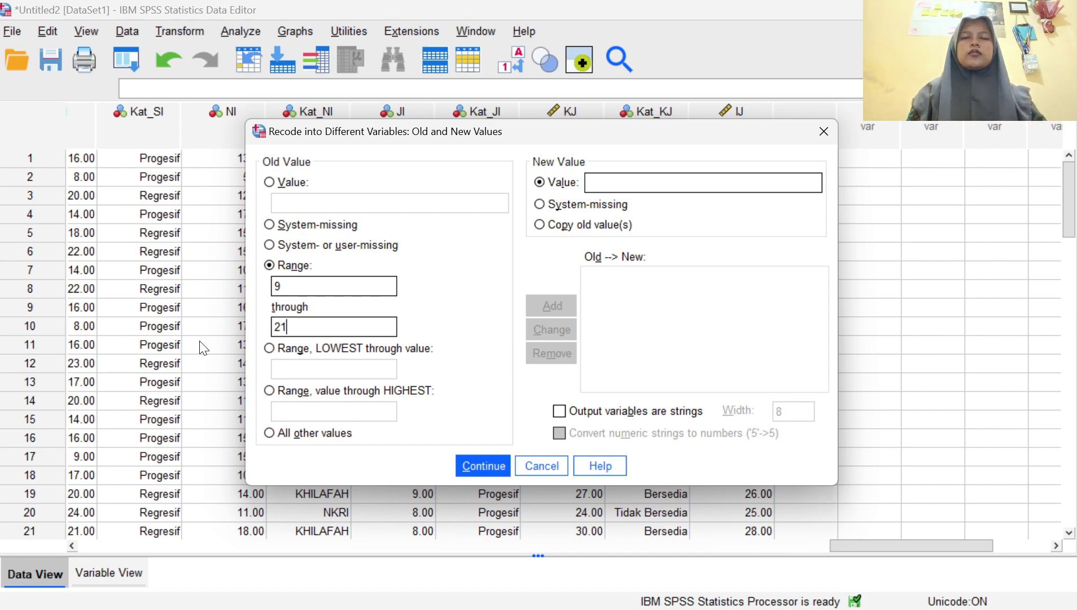
left_click(684, 186)
type("1")
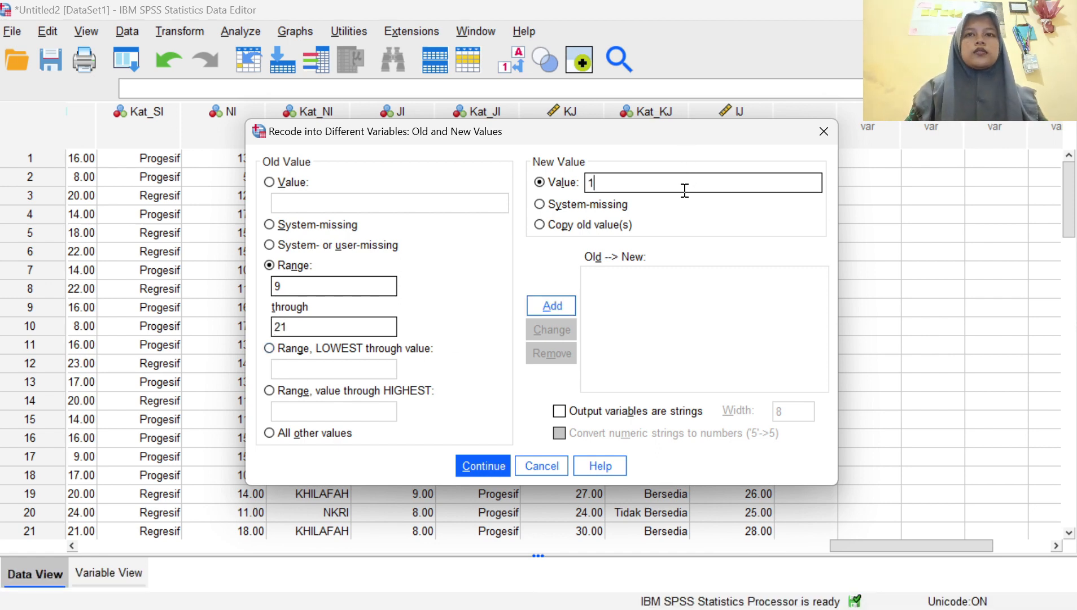
left_click(561, 305)
Add a recode rule turning the range 21.7 through 35 into the new value 2.
left_click(367, 286)
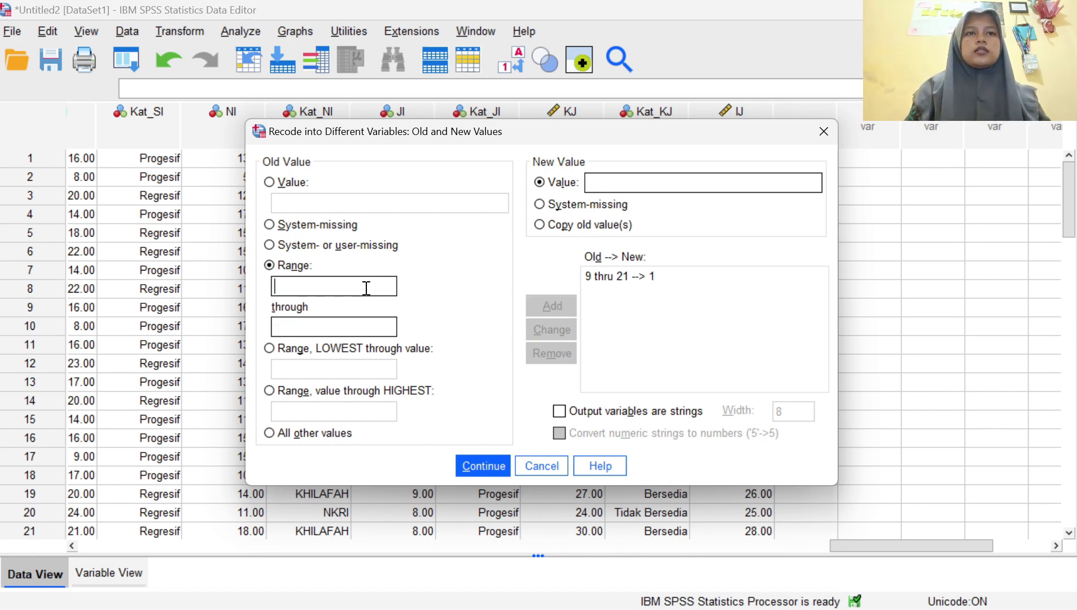
type("21")
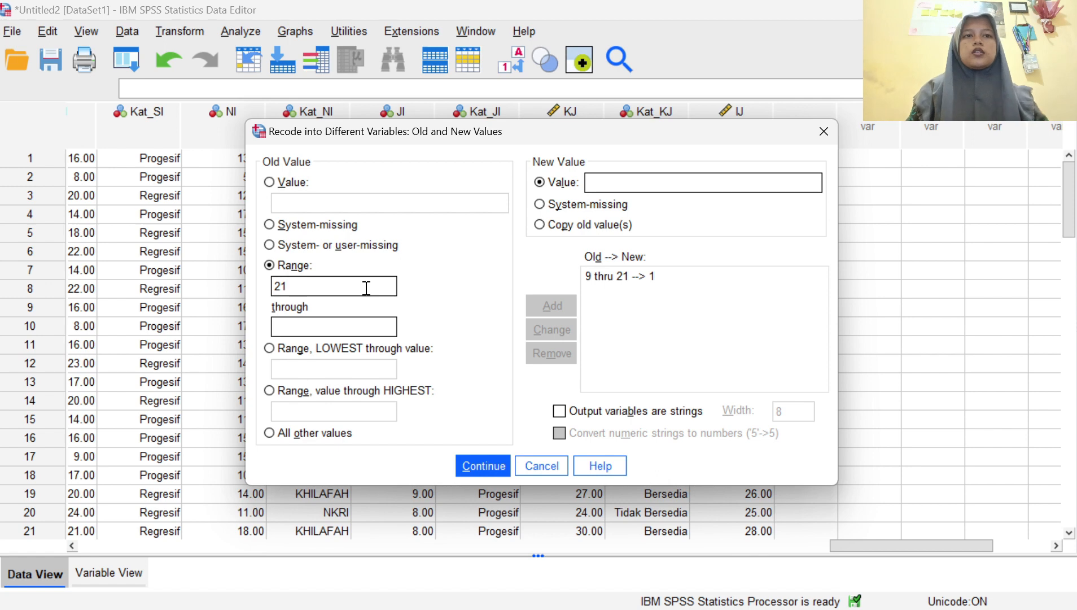
type(".7")
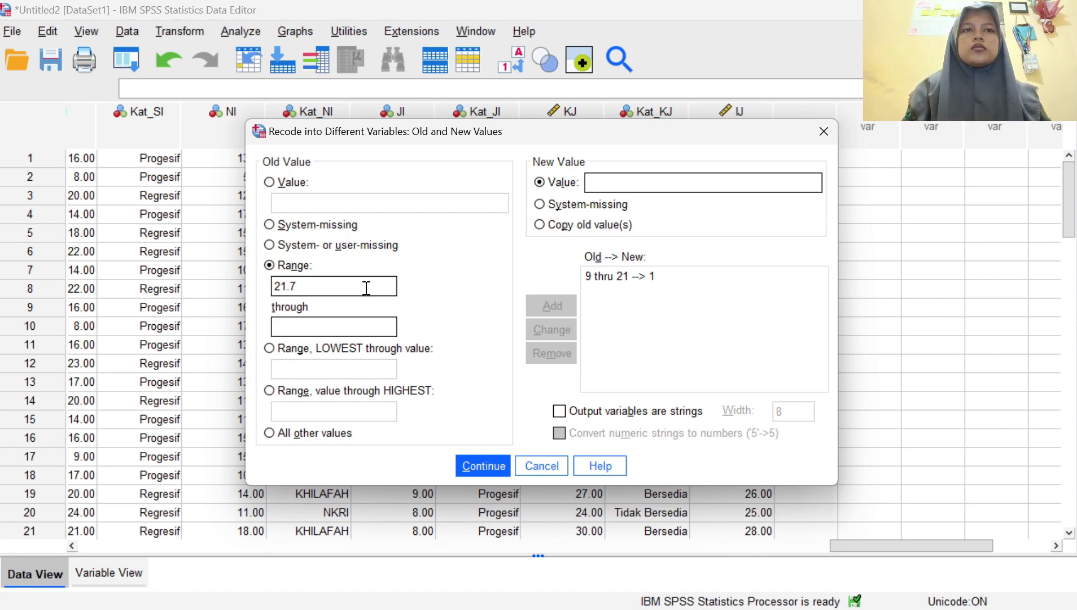
key("Tab")
type("35")
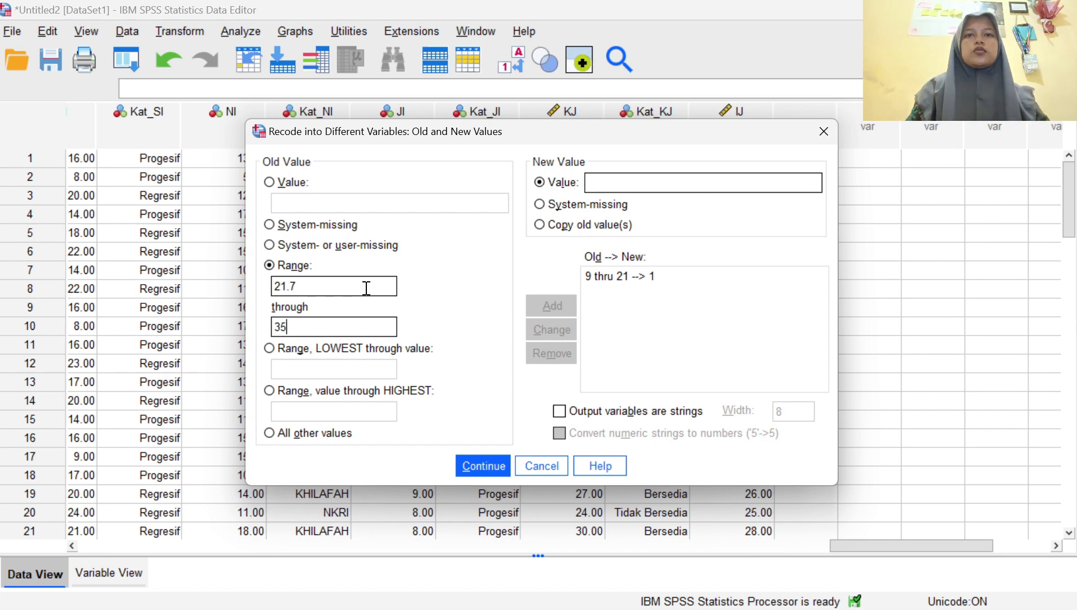
left_click(626, 185)
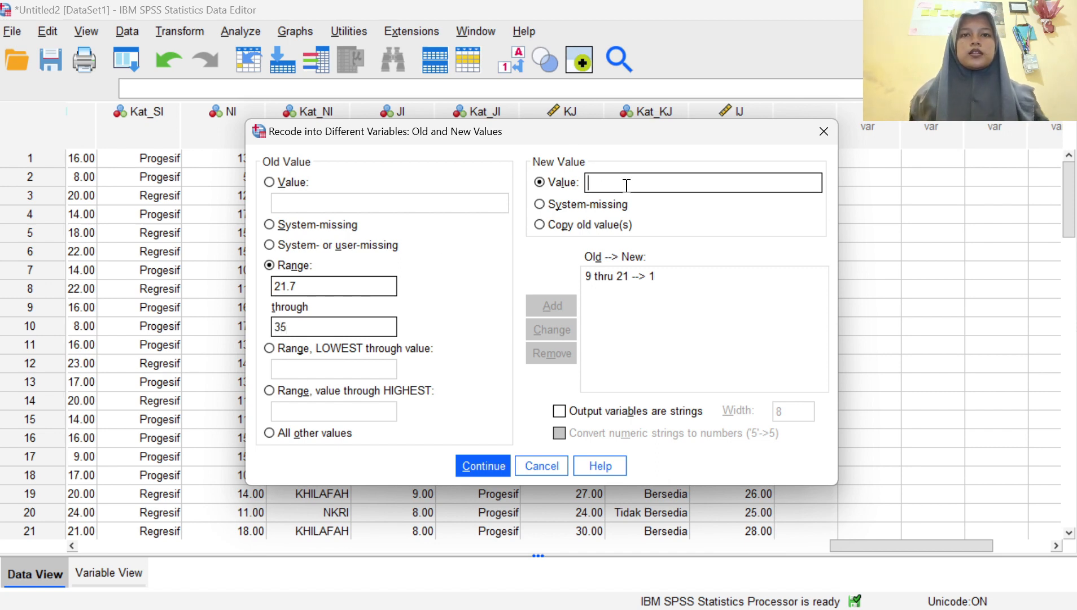
type("2")
left_click(553, 306)
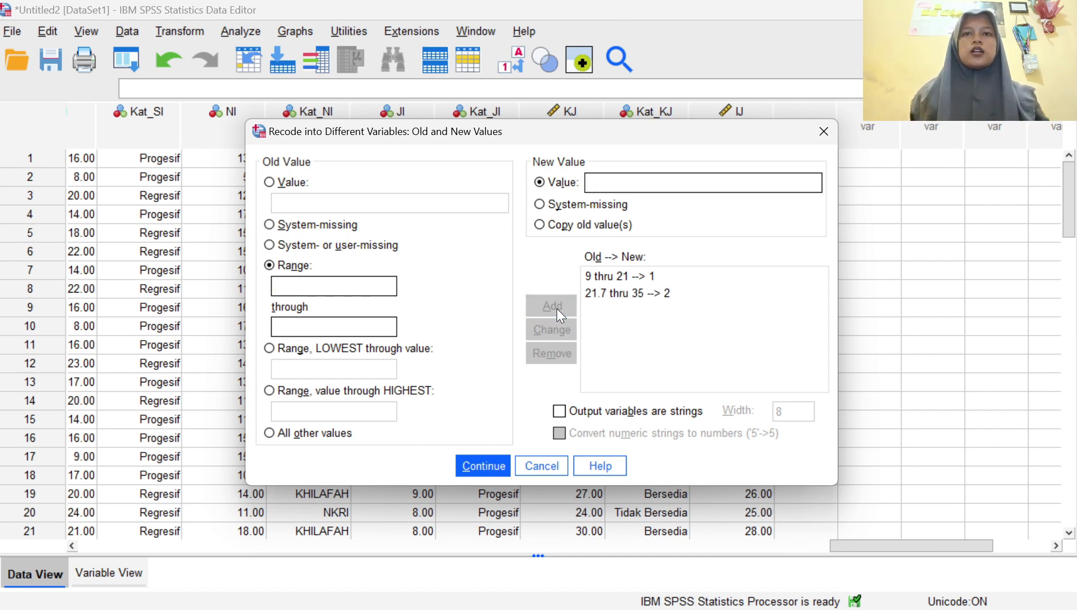
Run the recode and check the new Kat_IJ column in the Data Editor.
left_click(493, 460)
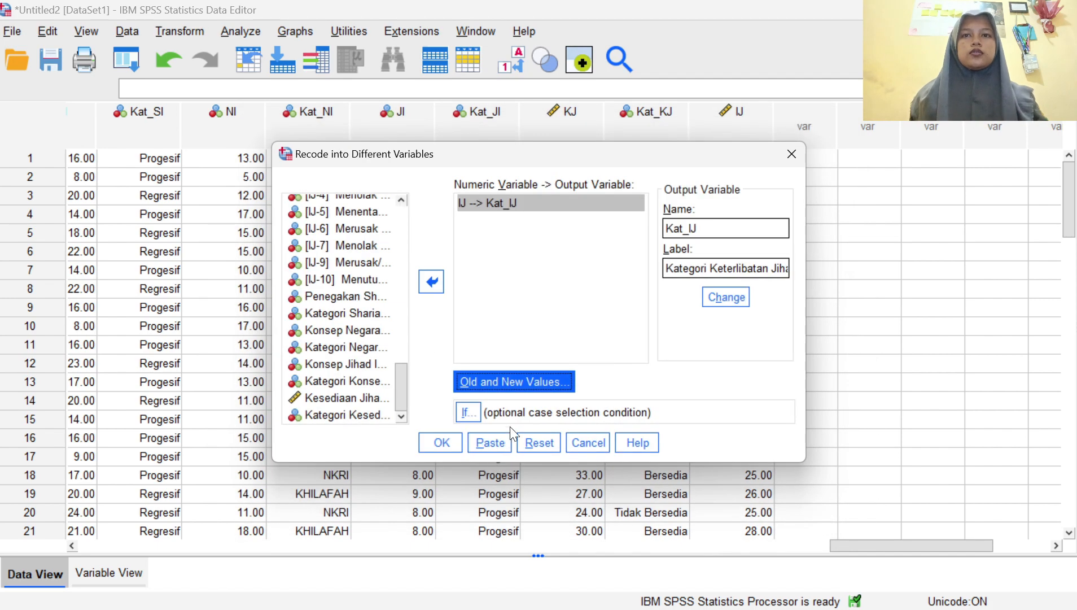
left_click(441, 444)
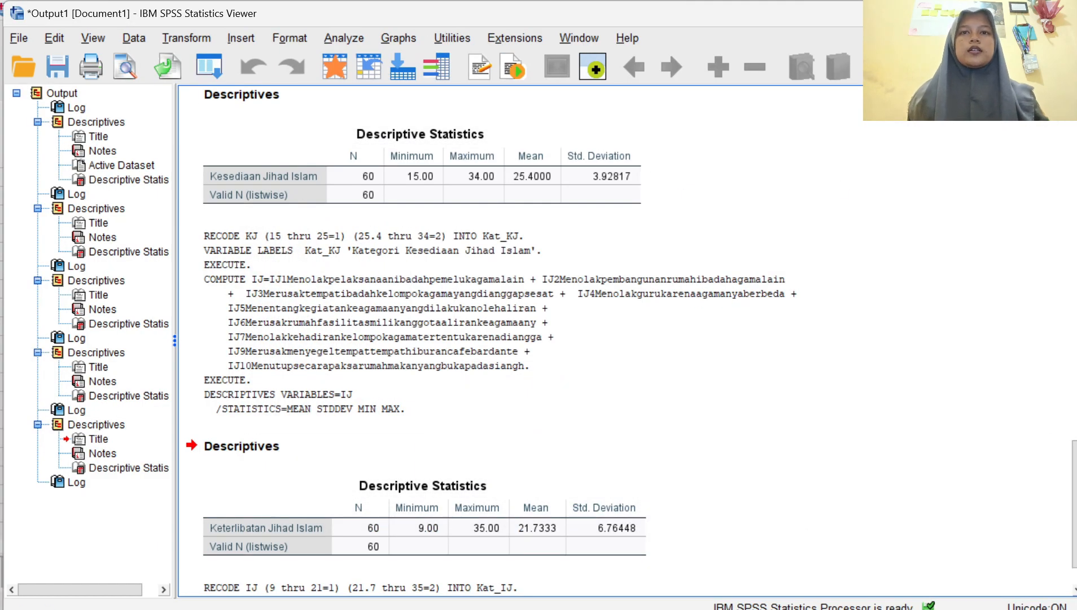
double_click(857, 17)
left_click(854, 18)
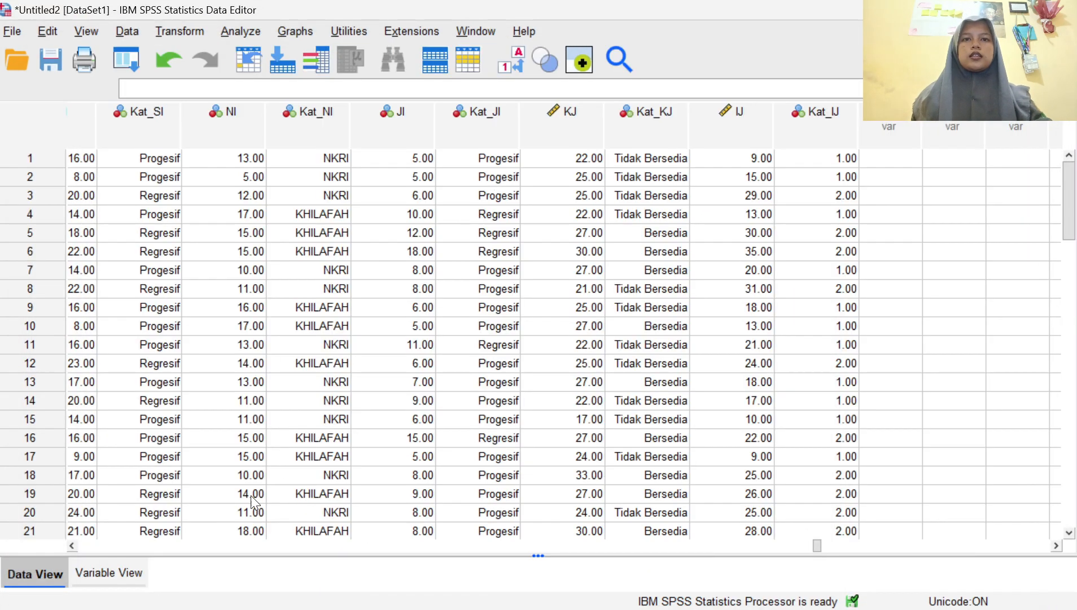
left_click(817, 113)
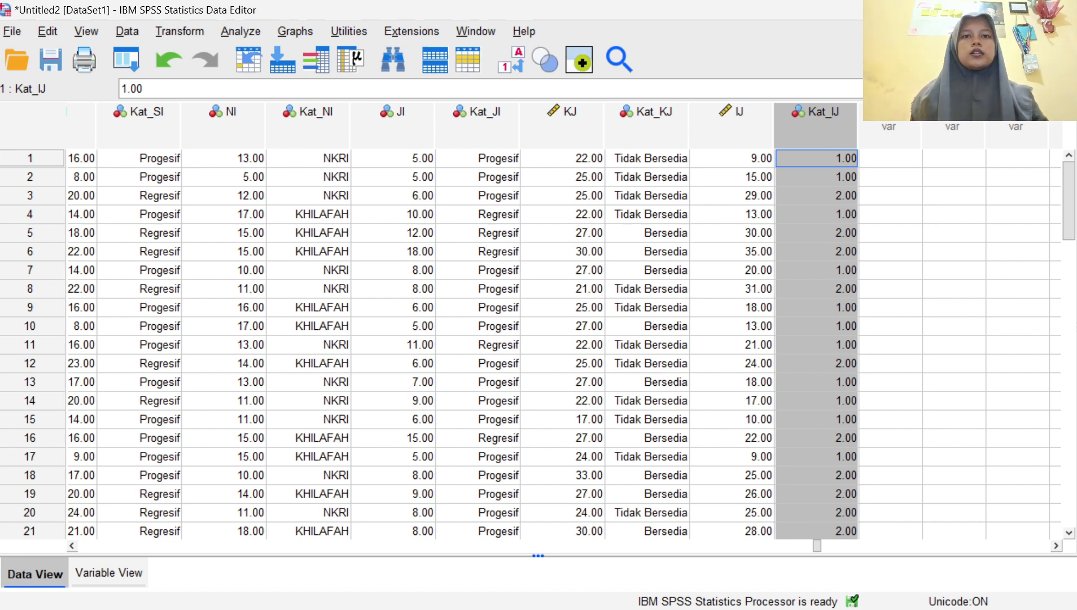
In Variable View, add the value label "Tidak Pernah Terlibat" for value 1 of Kat_IJ.
left_click(135, 573)
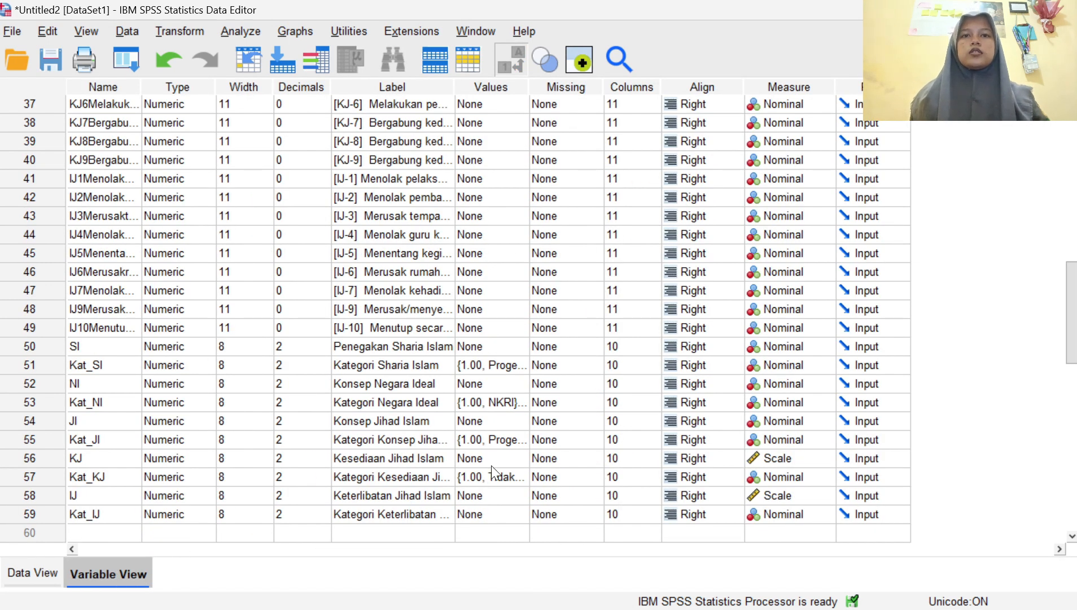
scroll(491, 475, "down", 3)
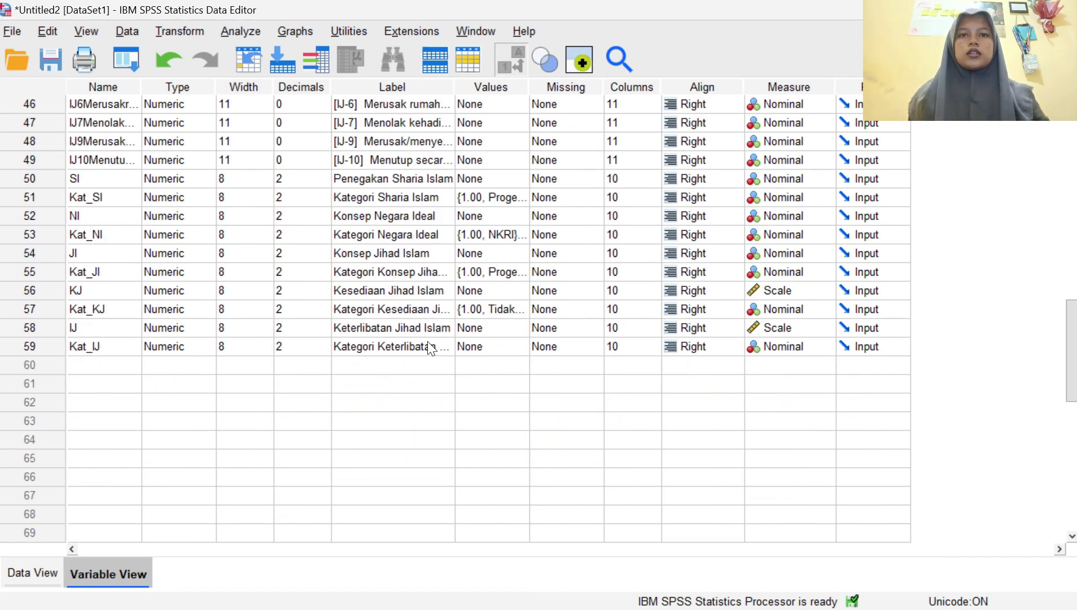
left_click(496, 346)
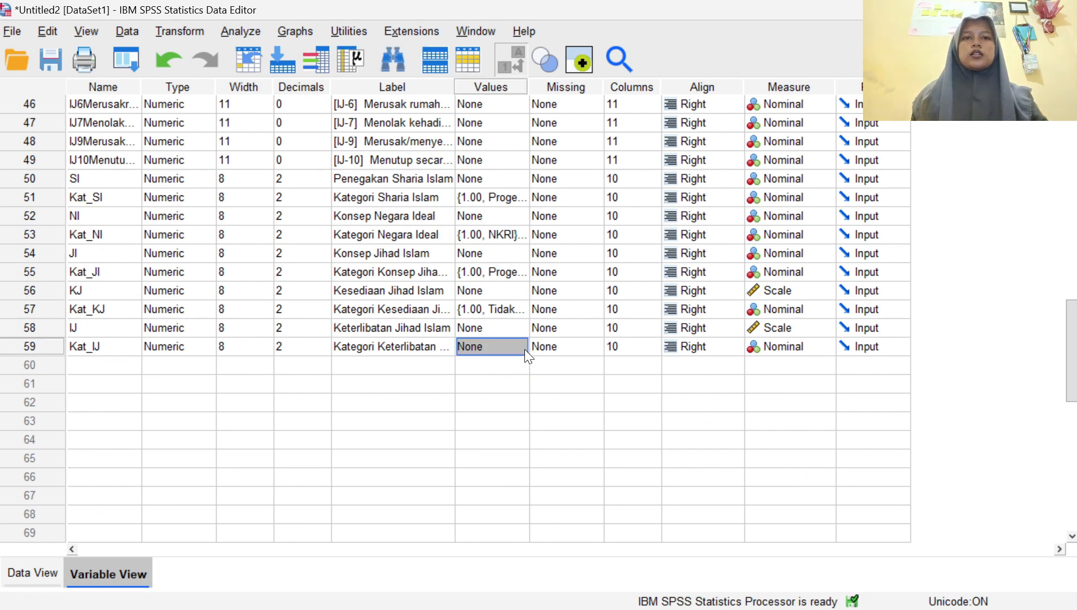
left_click(523, 347)
type("1")
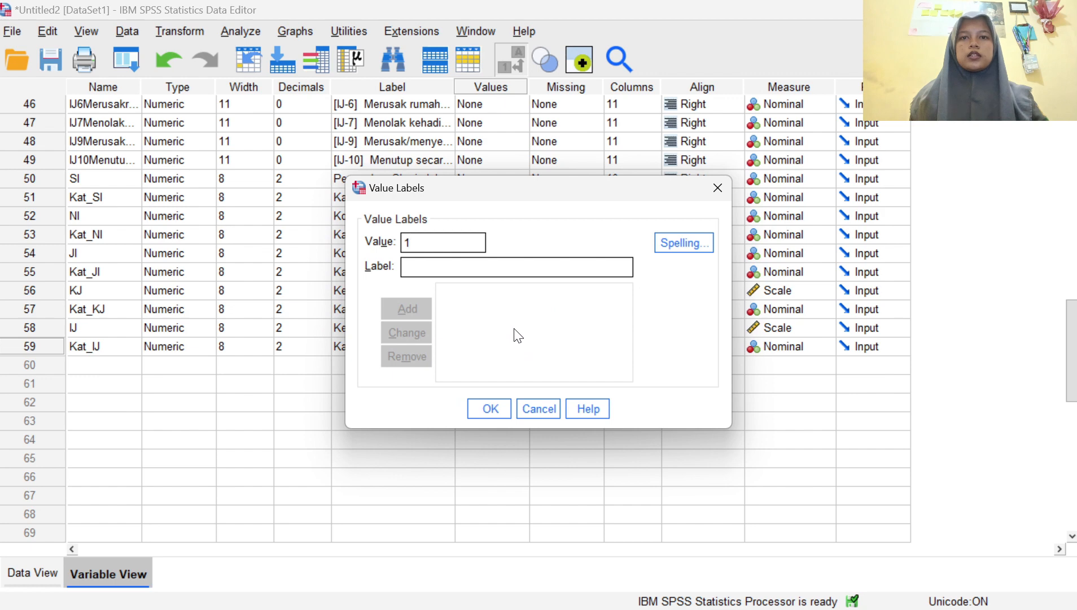
key("Tab")
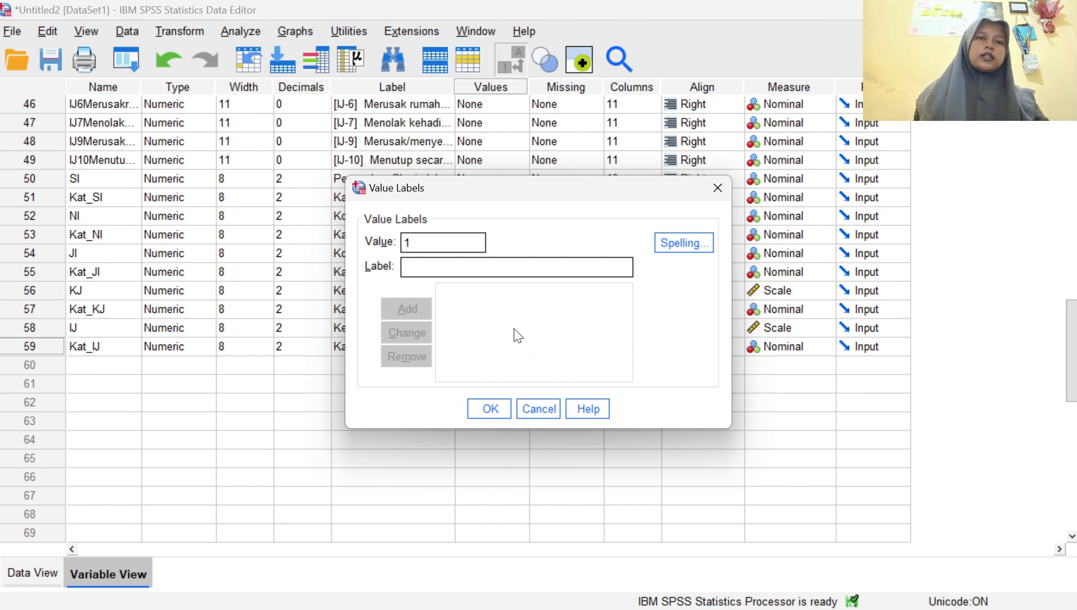
type("Tidak Pernah ter")
key("BackSpace")
key("BackSpace")
key("BackSpace")
type("ter")
key("BackSpace")
key("BackSpace")
key("BackSpace")
type("Terlibat")
key("Return")
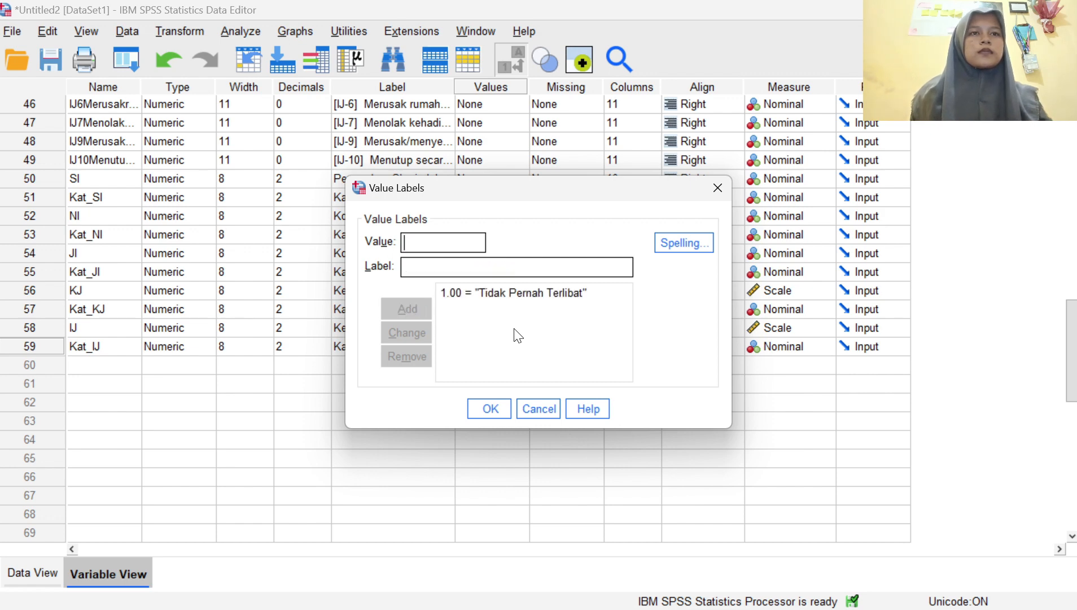
Add the value label "Pernah Terlibat" for value 2 of Kat_IJ and apply the value labels.
type("2")
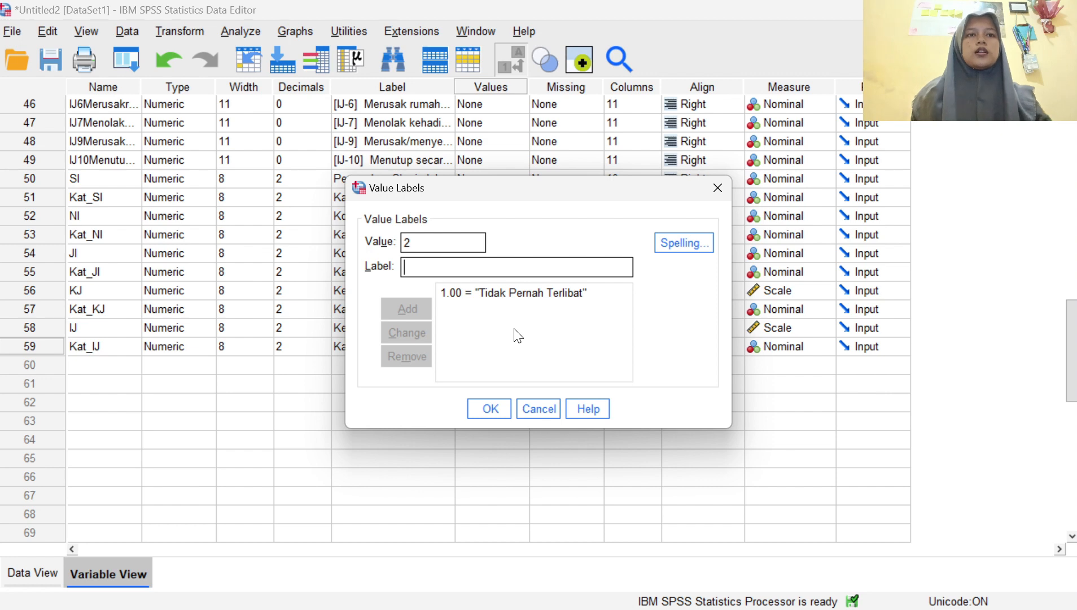
type("Pe")
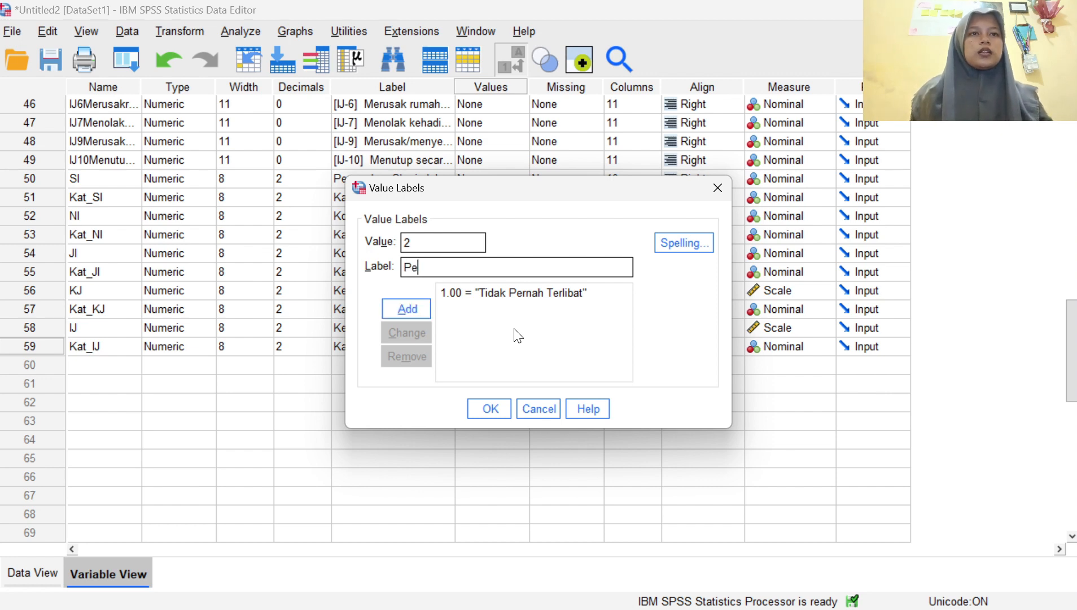
type("rnah terlibat")
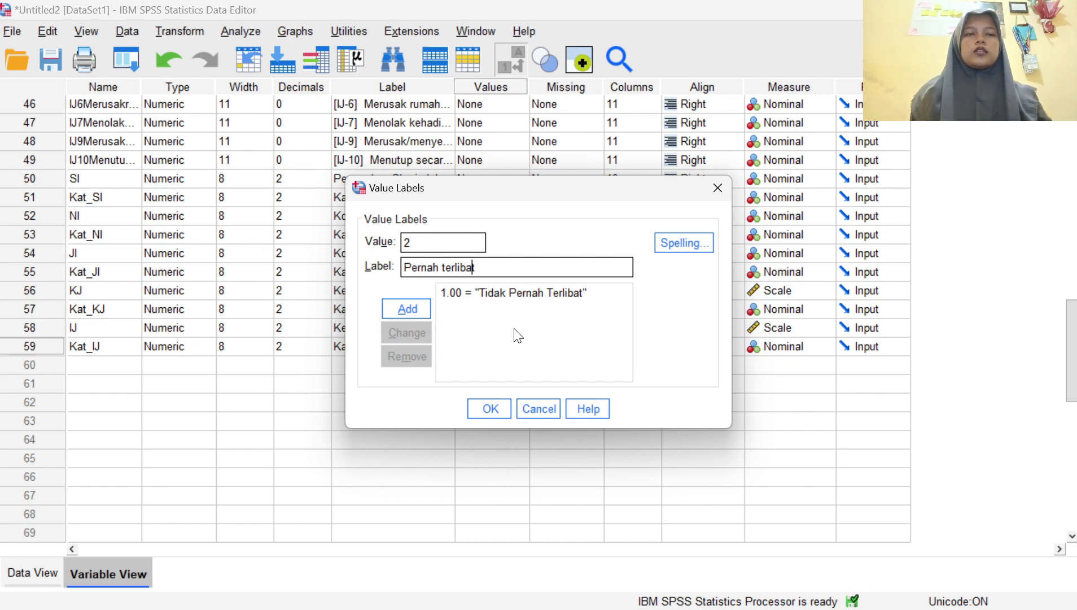
key("Left")
key("BackSpace")
type("T")
key("Return")
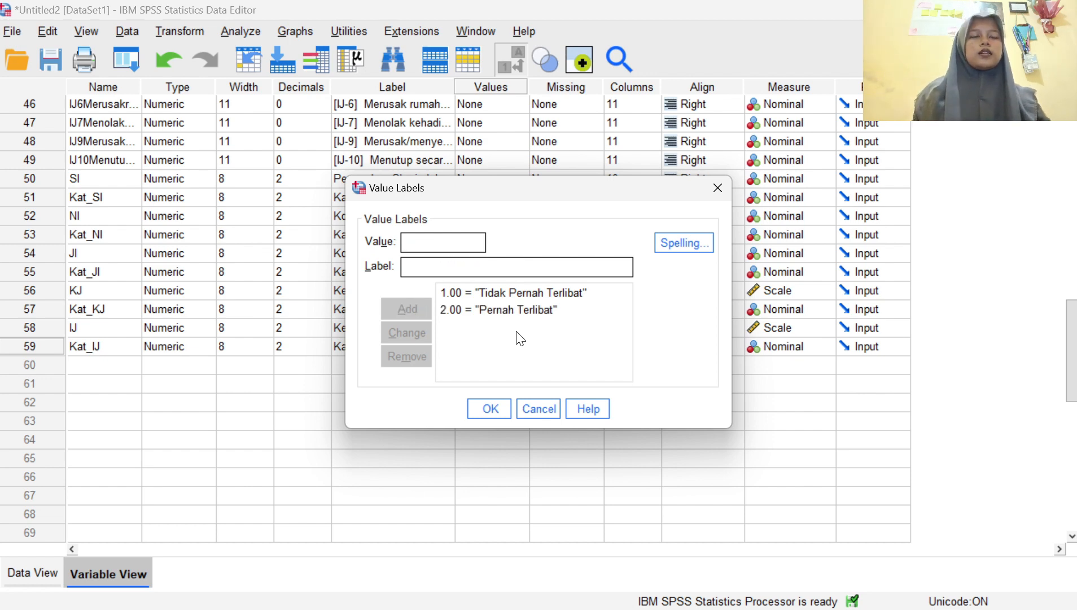
left_click(489, 405)
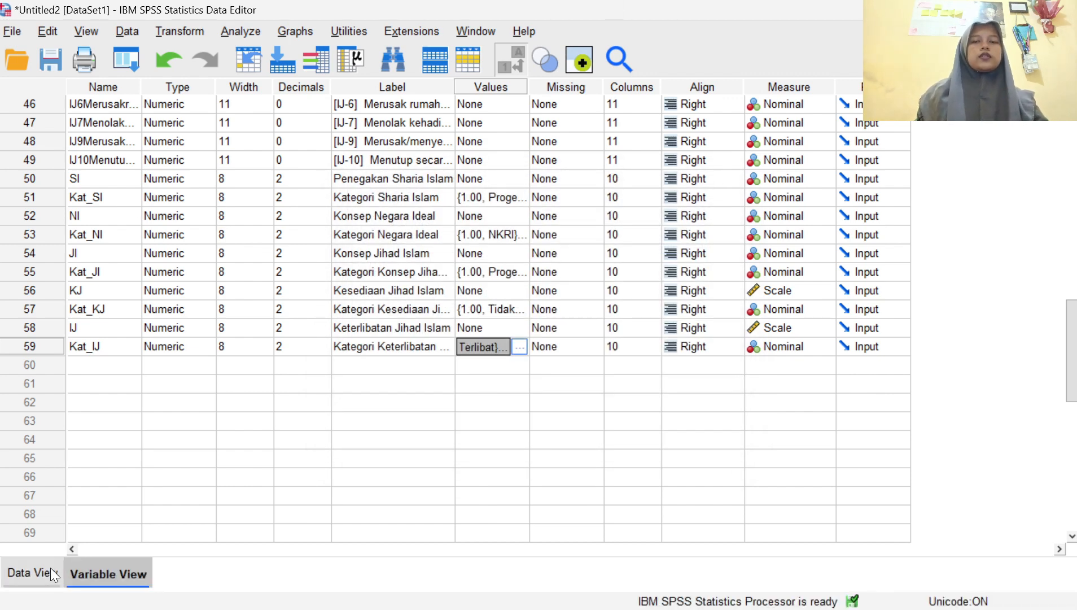
Check the labelled categories in the Kat_IJ column in Data View.
left_click(50, 568)
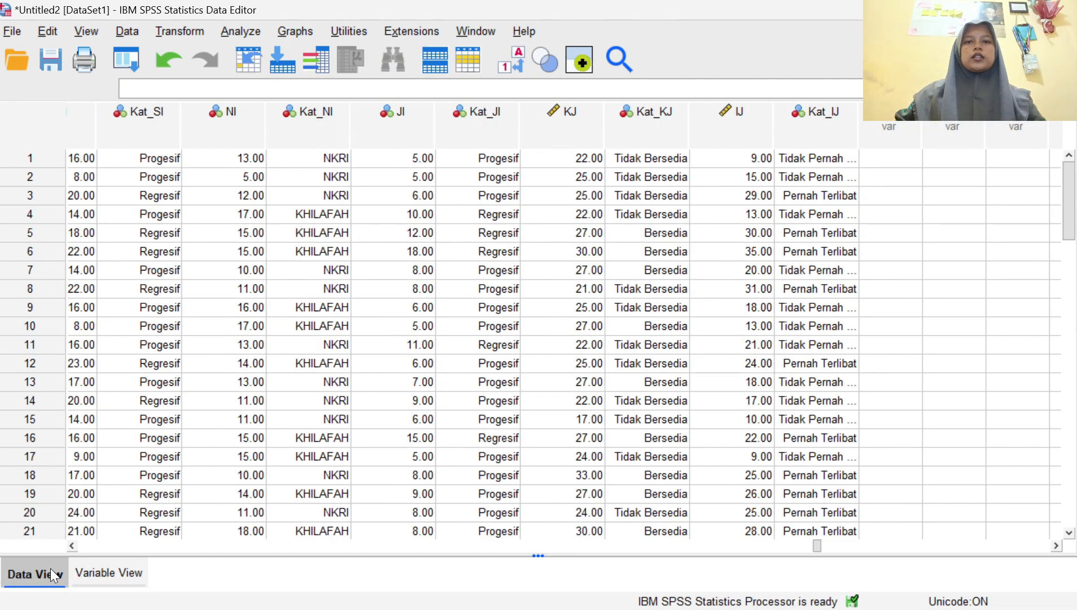
left_click(828, 135)
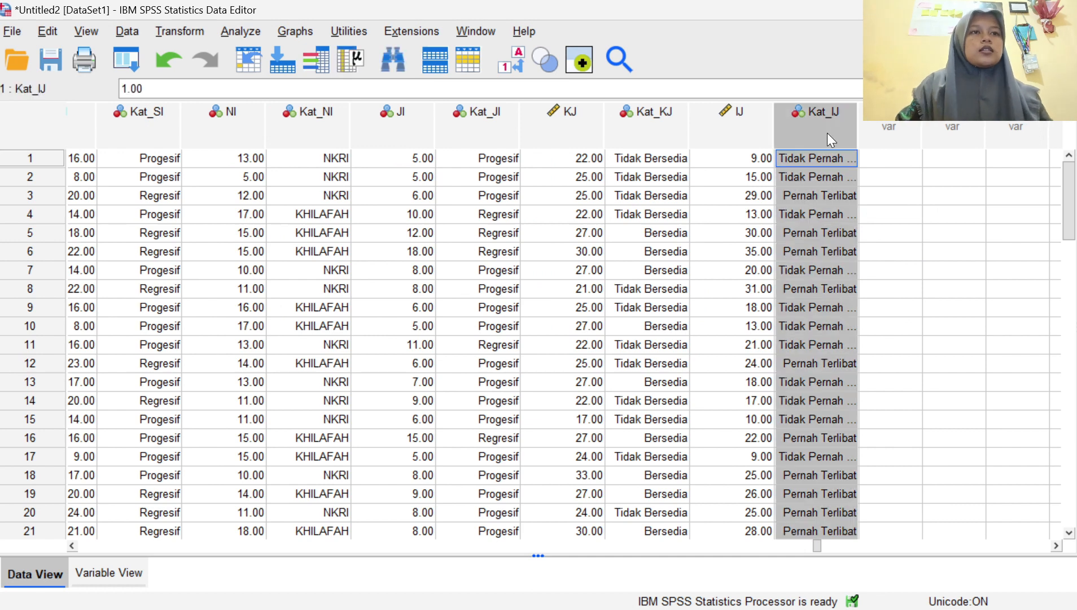
left_click(895, 145)
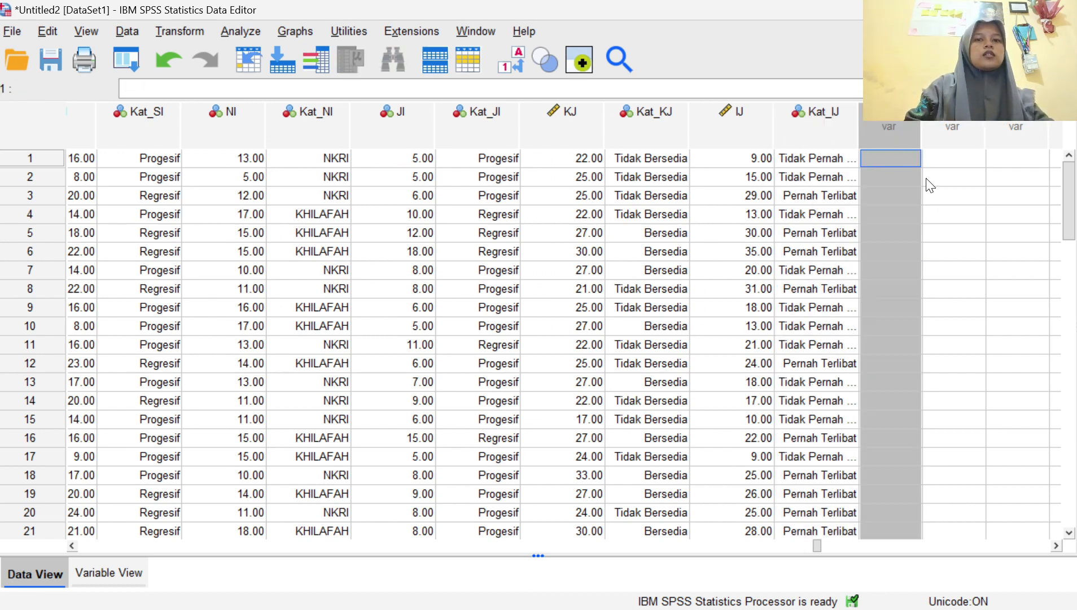
left_click(946, 213)
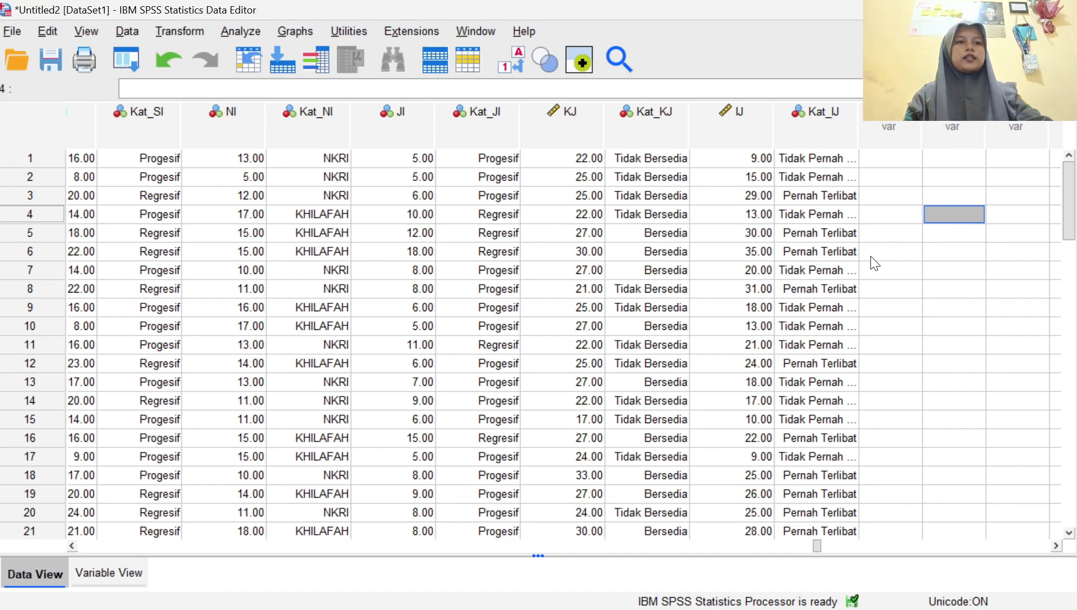
mouse_move(675, 599)
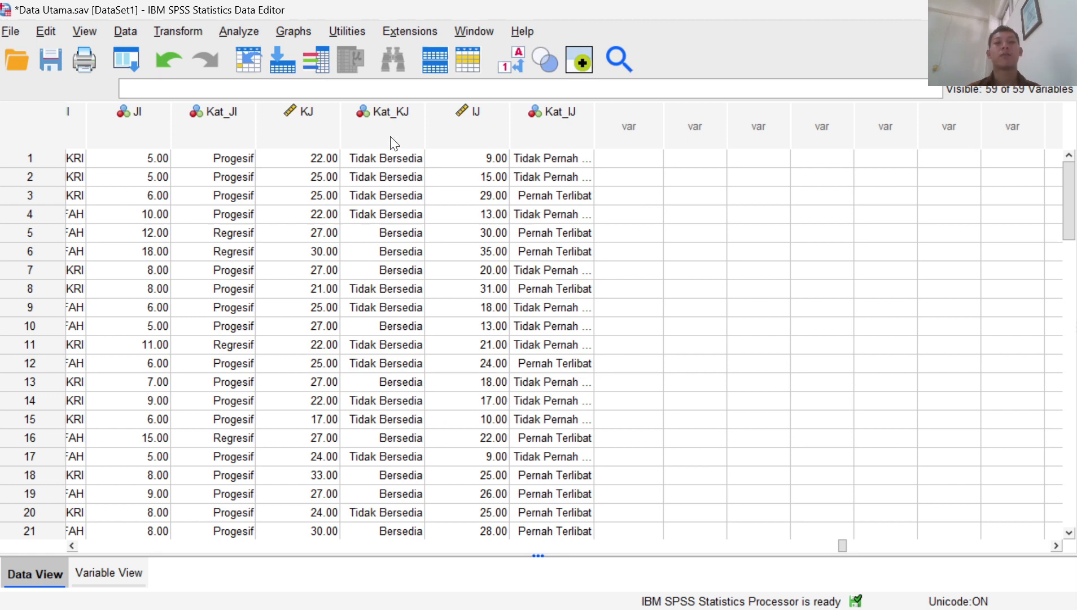
In Recode into Different Variables, replace the MPI satisfaction input with the variable on satisfaction with Jokowi as president.
mouse_move(394, 144)
left_click_drag(845, 543, 895, 544)
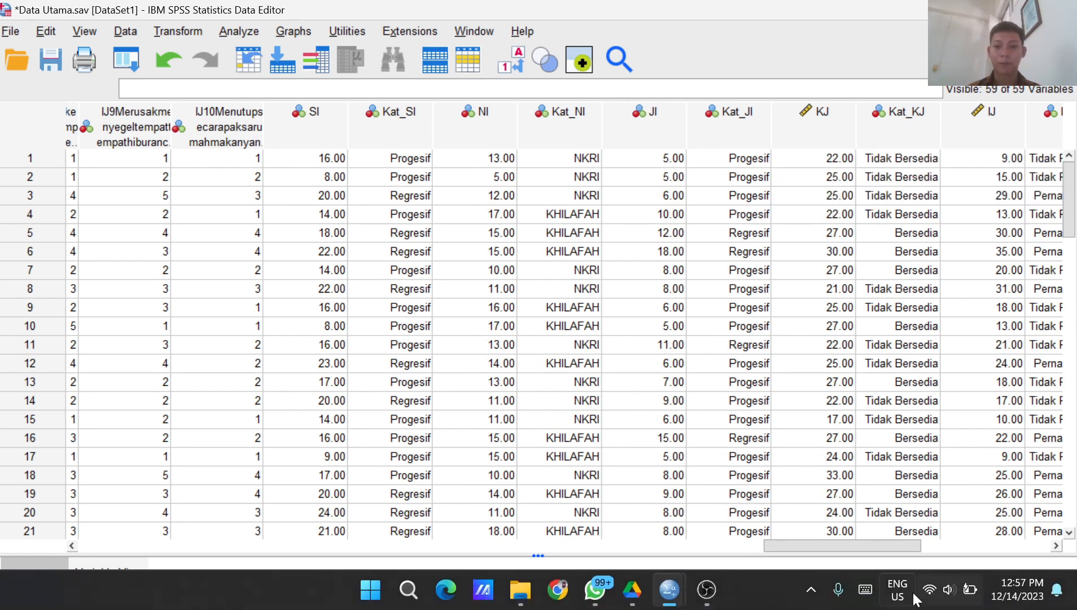
left_click_drag(858, 543, 977, 546)
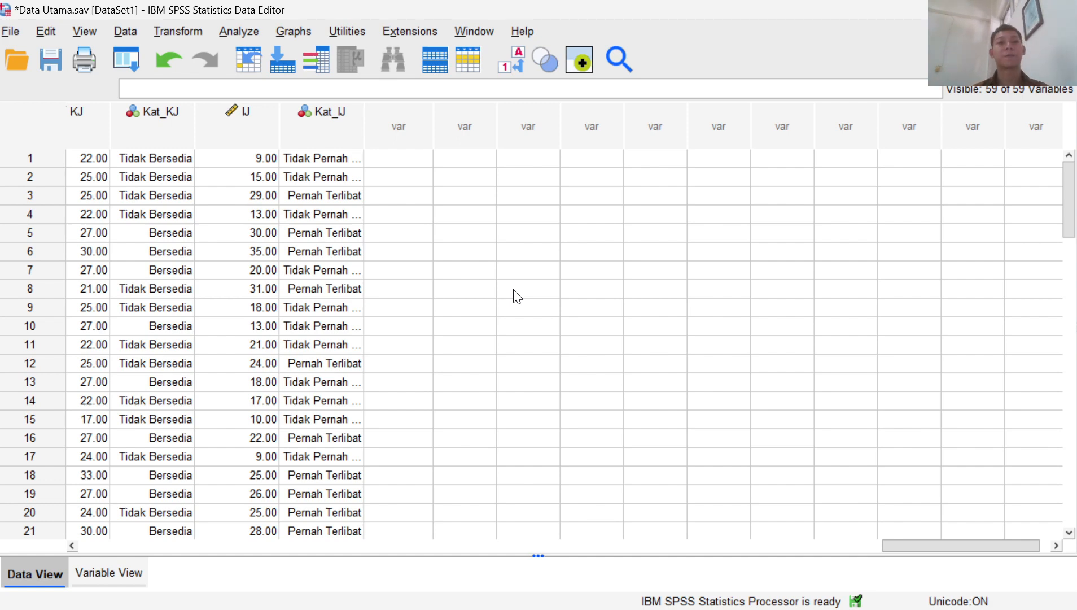
left_click(187, 40)
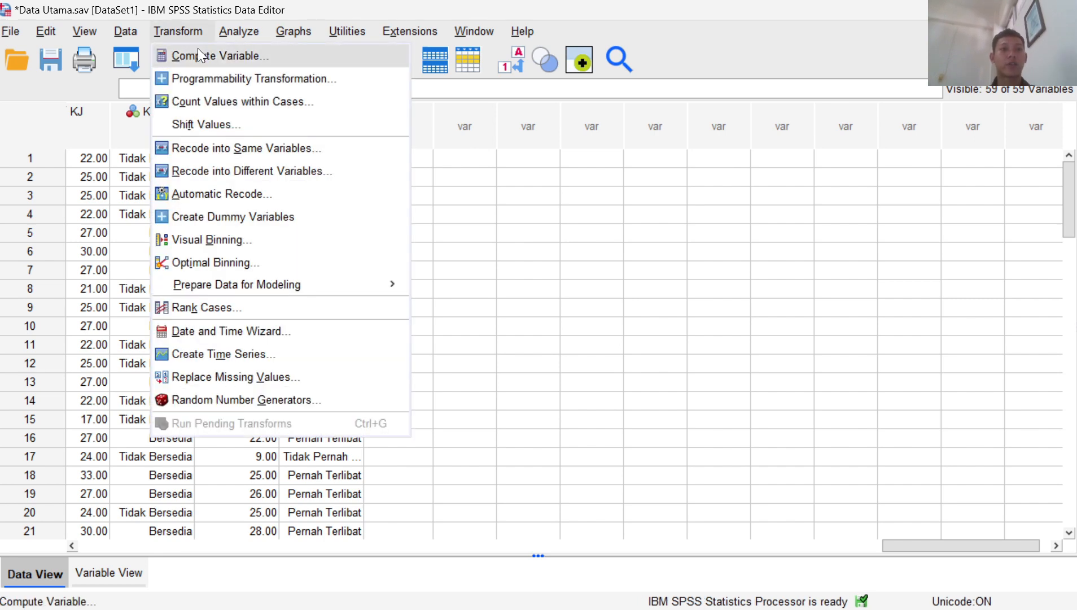
left_click(240, 171)
left_click(524, 204)
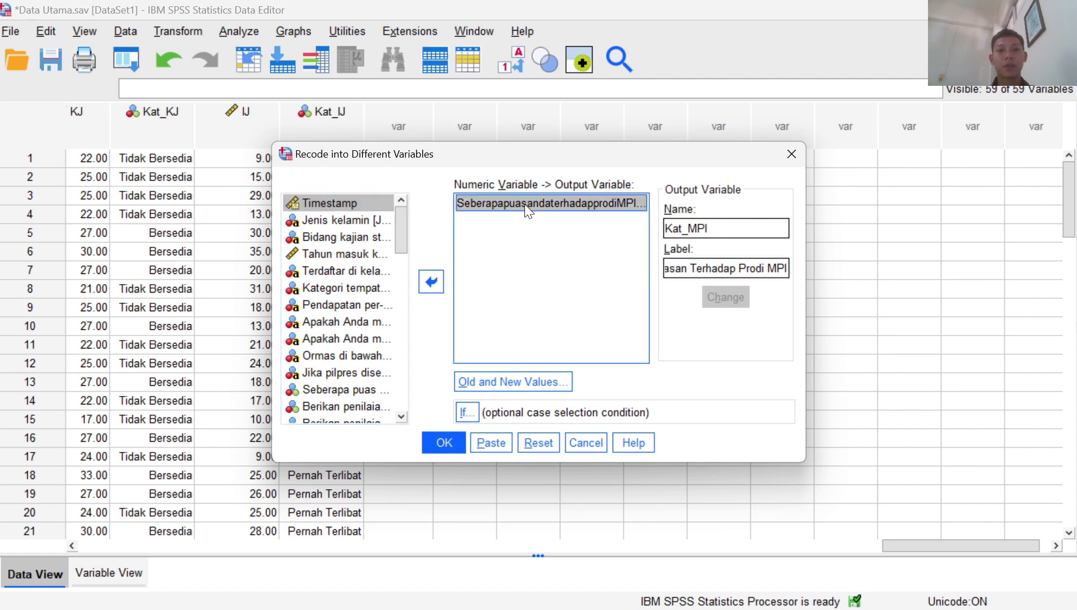
left_click(438, 278)
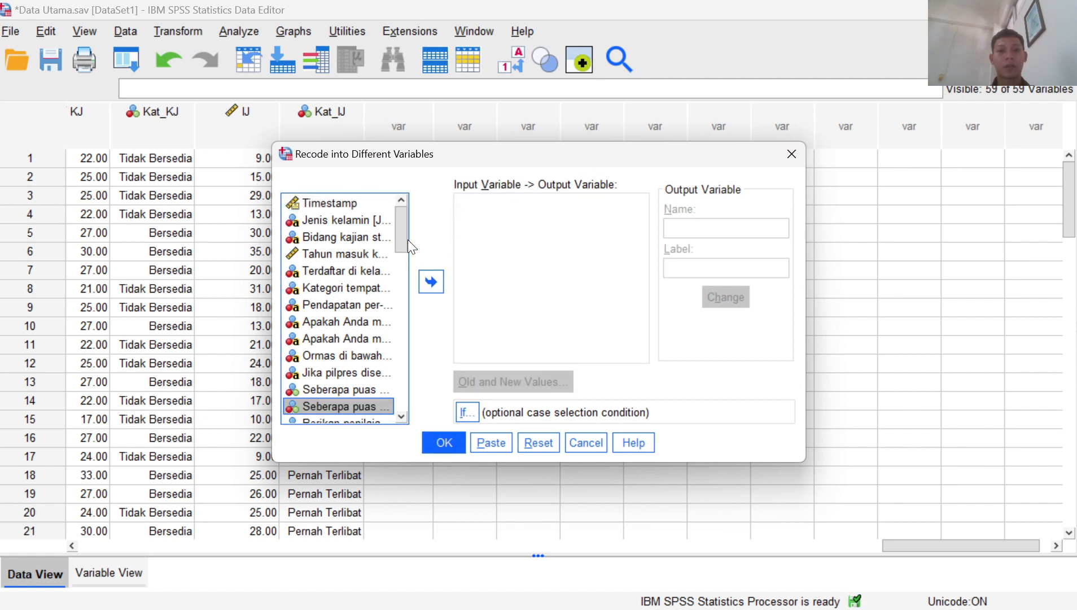
left_click_drag(396, 229, 394, 257)
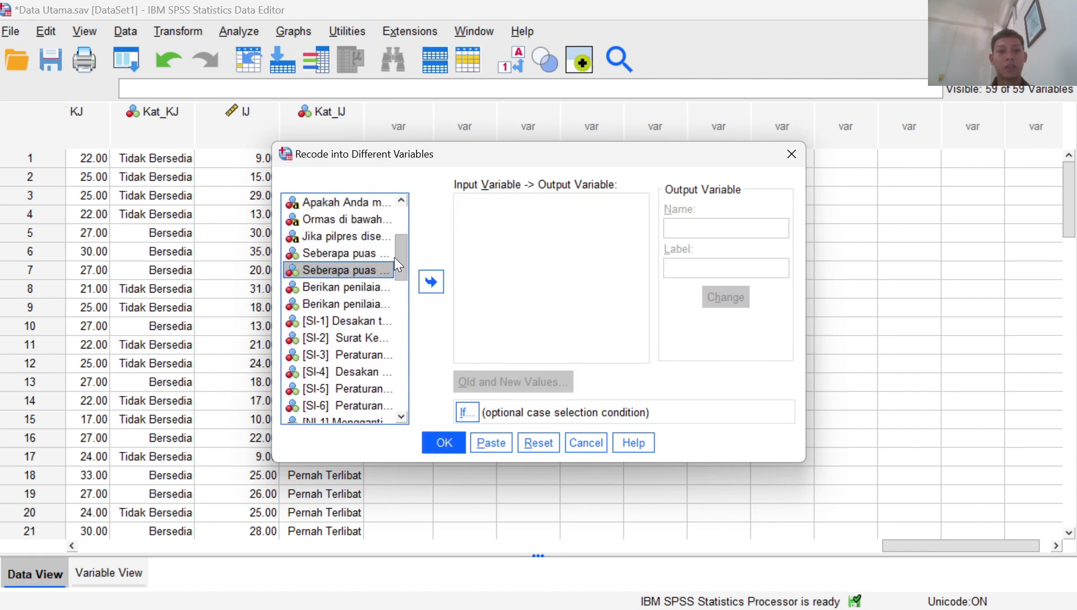
left_click(376, 254)
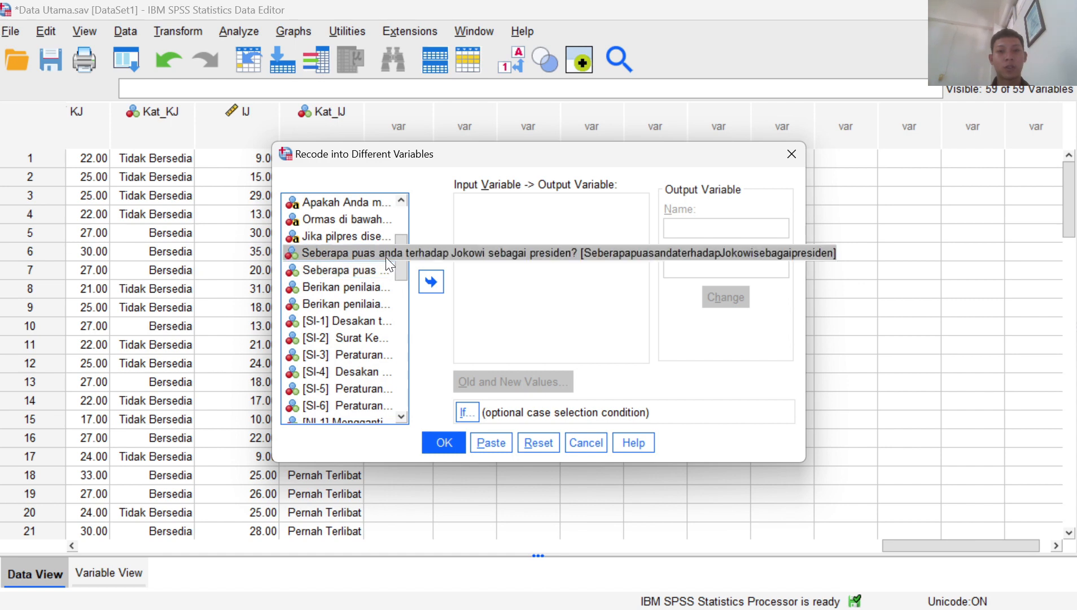
left_click(424, 282)
Name the output variable Kat_JK with the label "Kategori Tingkat Kepuasan Terhadap Jokowi" and apply it.
left_click(735, 230)
type("Kat_JK")
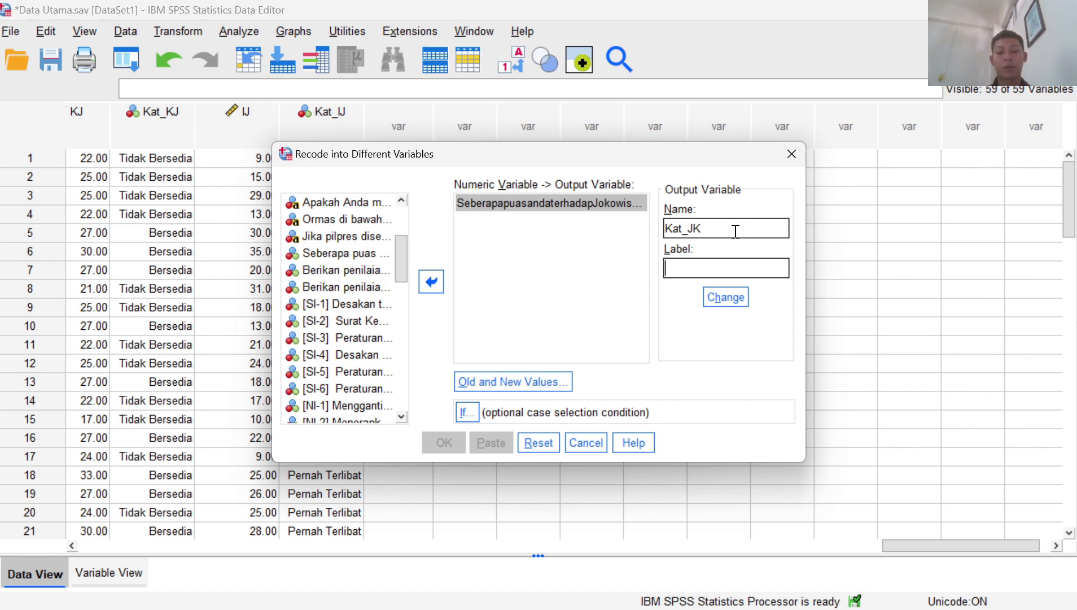
key("Tab")
type("Kategor")
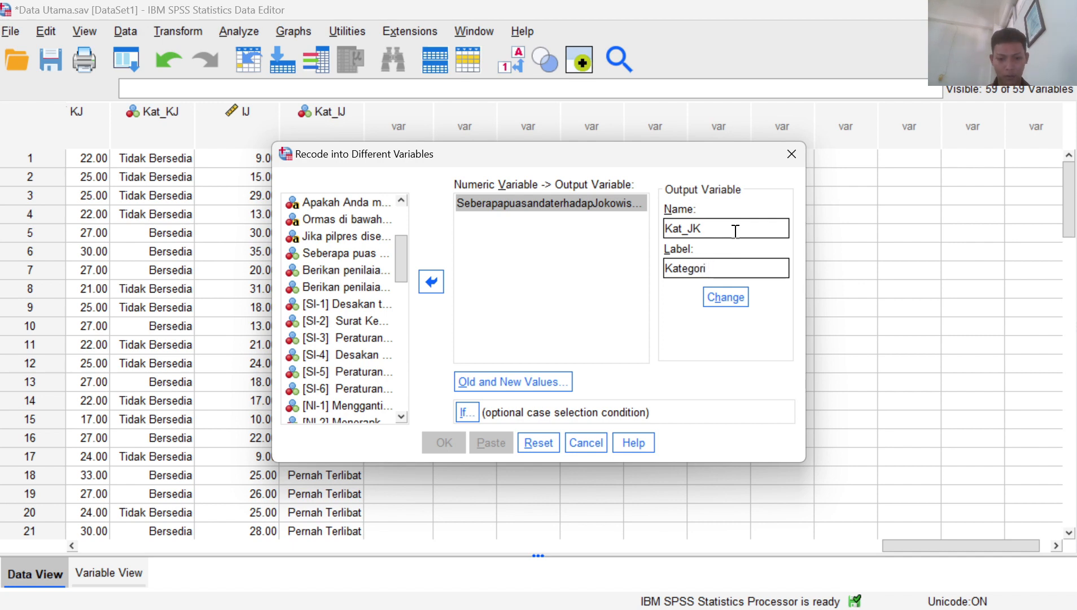
key("BackSpace")
key("BackSpace")
type("ingkat Kepuasan Terhadap Jokowi")
left_click(723, 301)
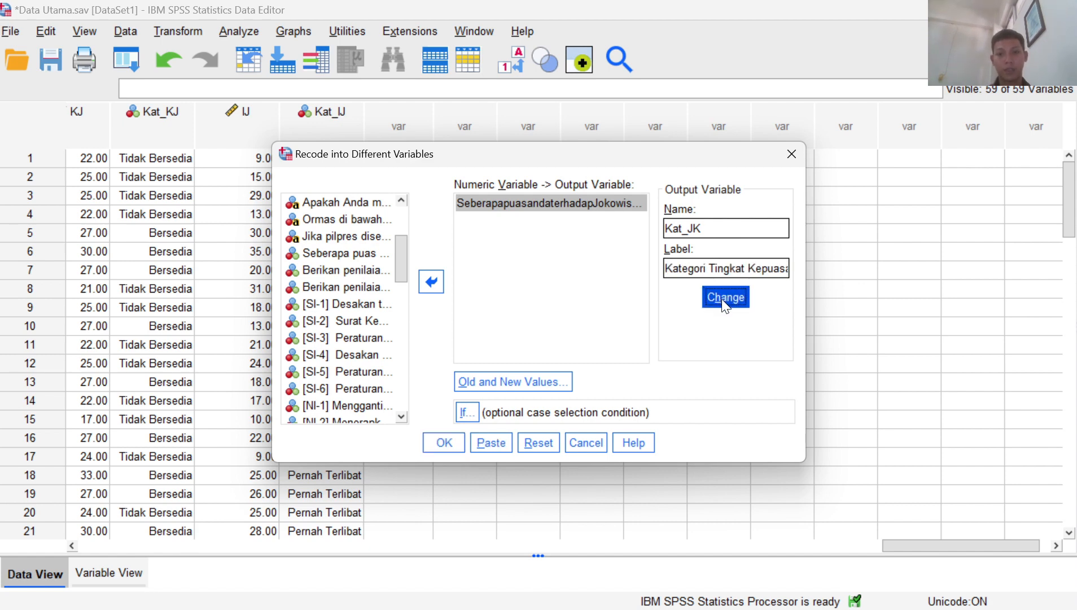
Remove both existing recode rules from the old and new values list.
left_click(522, 375)
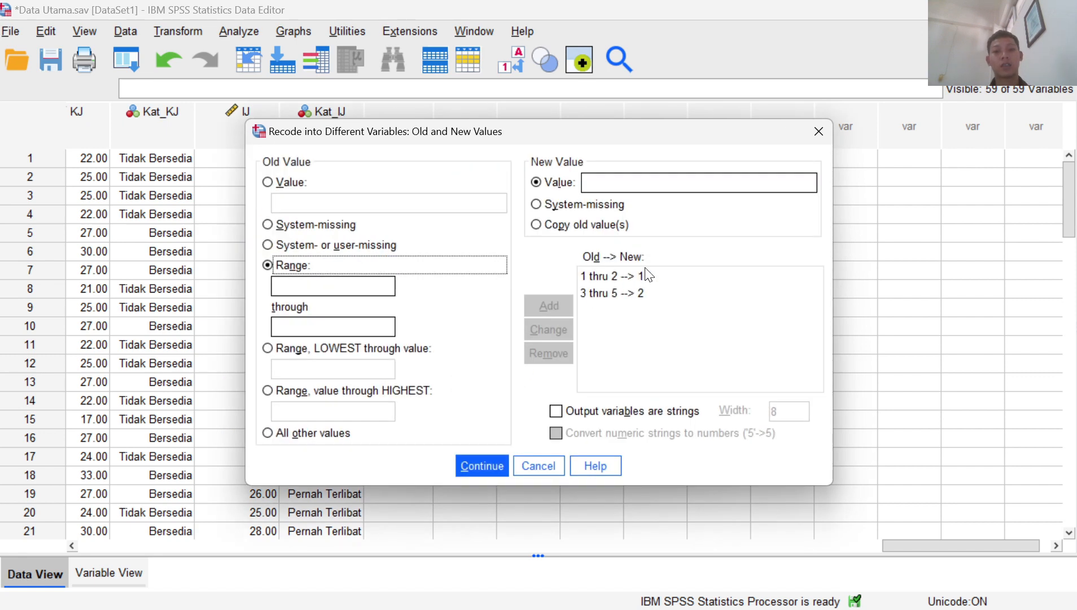
left_click(622, 276)
left_click(547, 354)
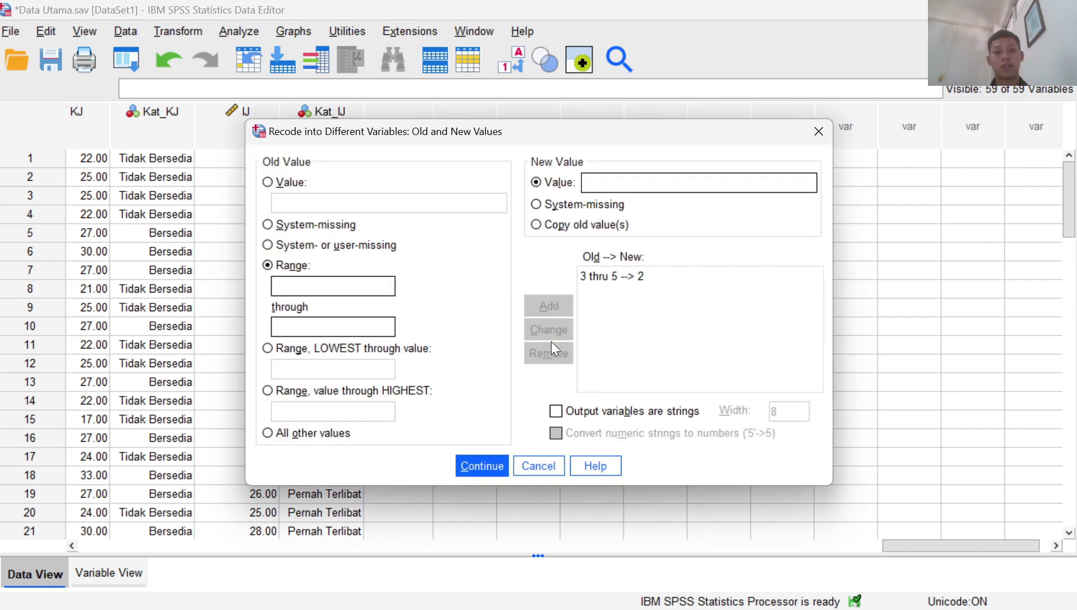
left_click(614, 275)
left_click(550, 354)
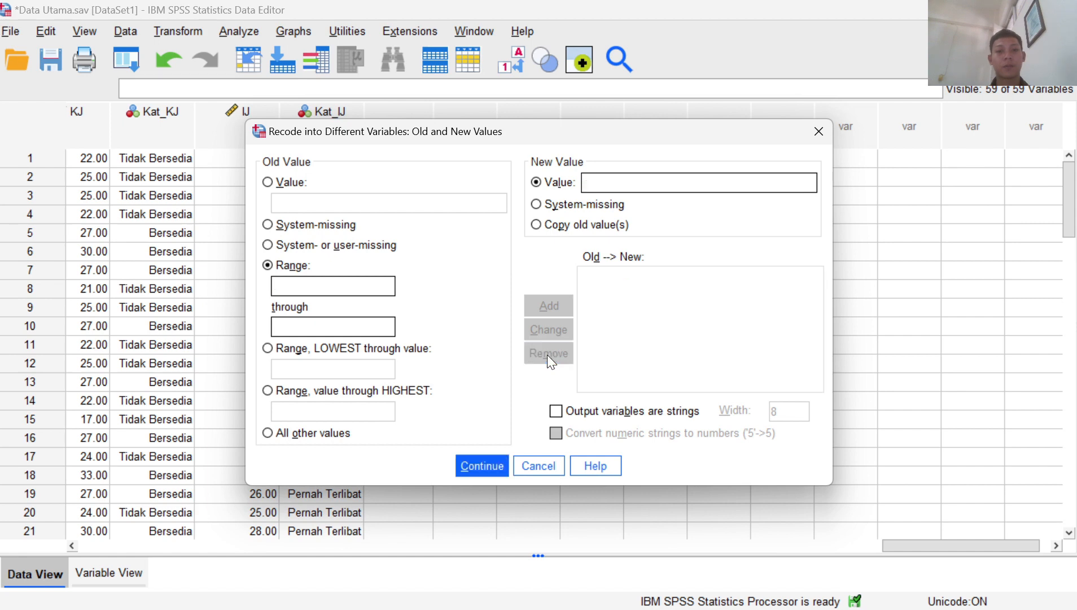
Add a recode rule turning the range 1 through 2 into the new value 1.
left_click(344, 289)
type("1")
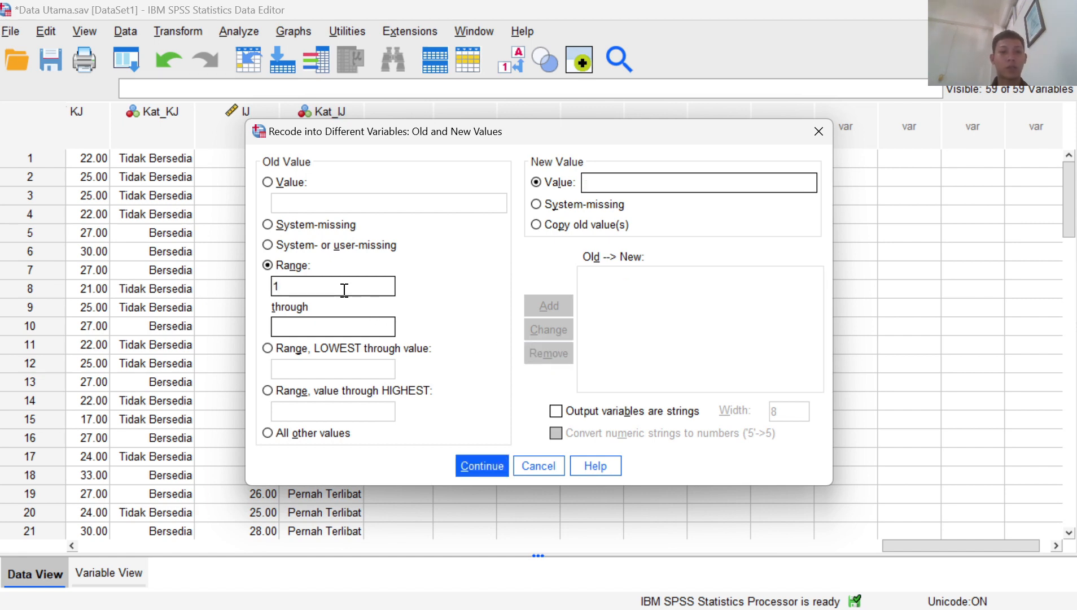
left_click(328, 322)
type("2")
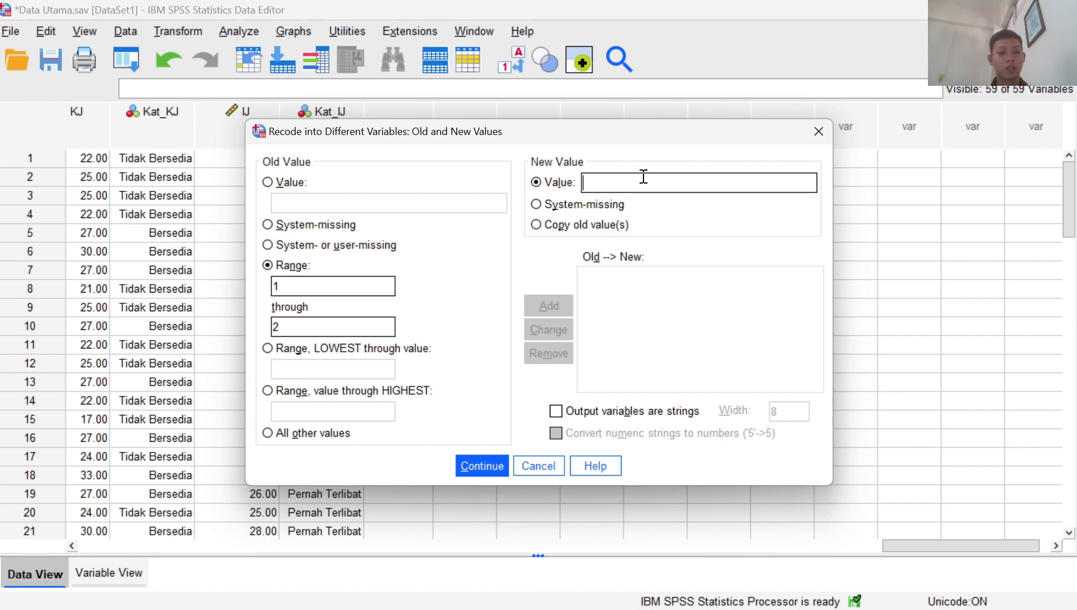
type("1")
left_click(546, 305)
Add a recode rule turning the range 3 through 5 into the new value 2 and confirm the rules.
left_click(373, 290)
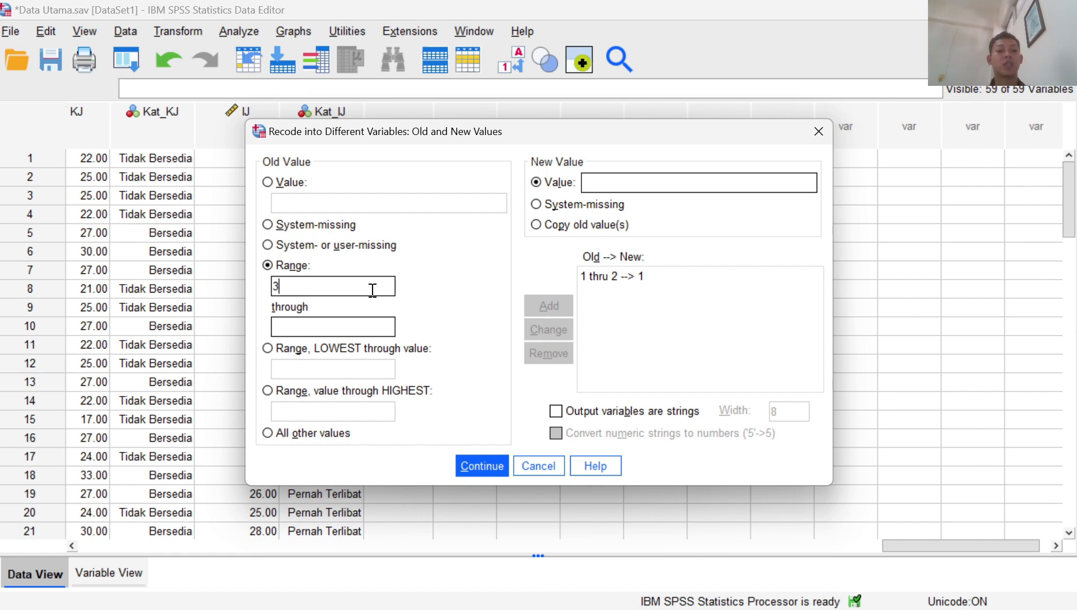
left_click(339, 324)
type("5")
left_click(616, 184)
type("2")
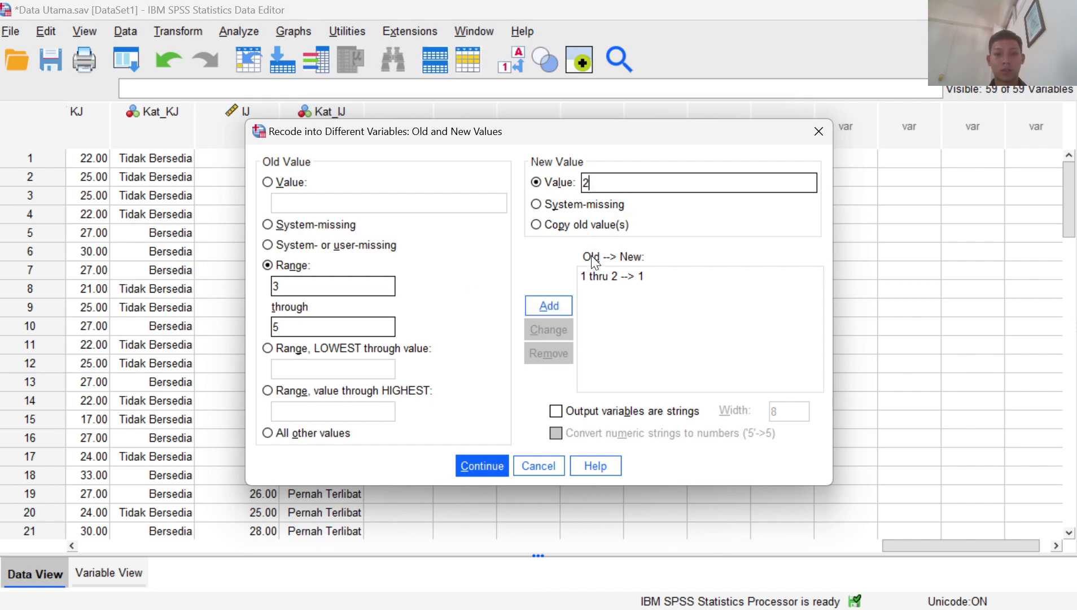
left_click(548, 305)
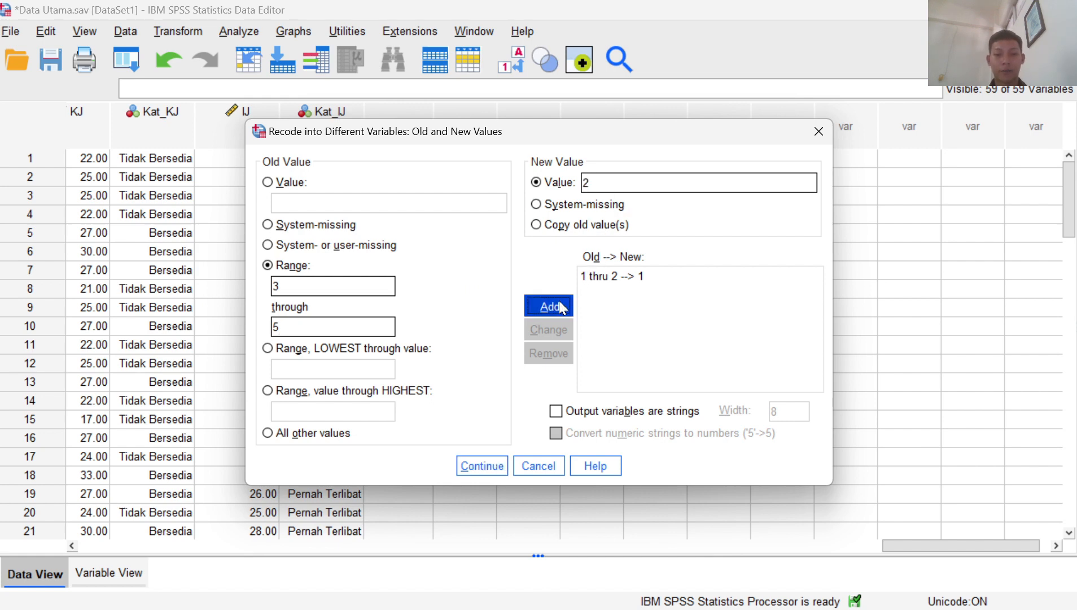
left_click(493, 463)
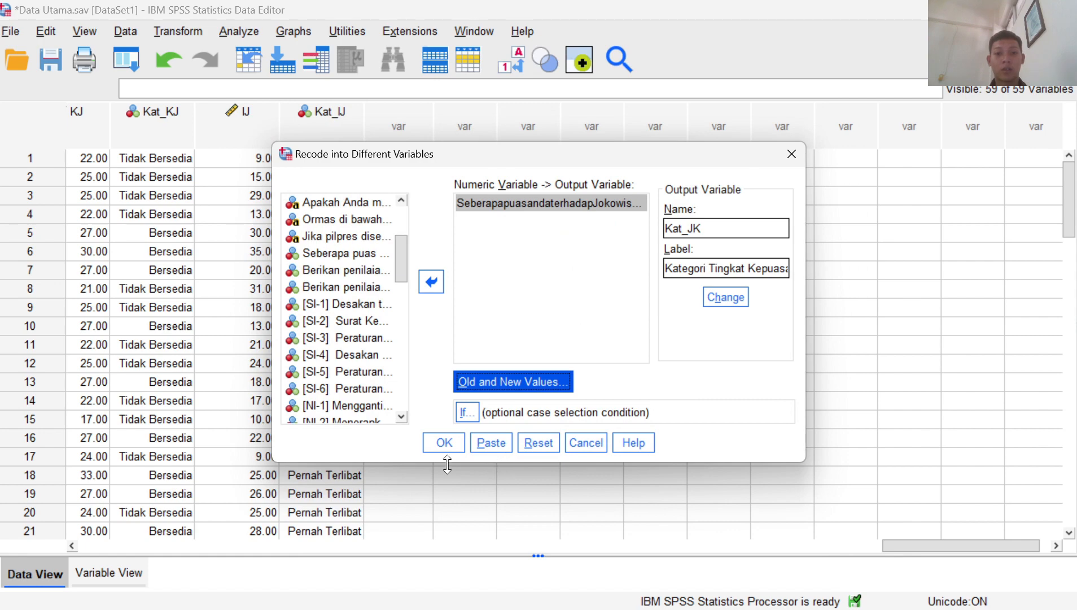
Run the recode and check the new Kat_JK column in the Data Editor.
left_click(429, 447)
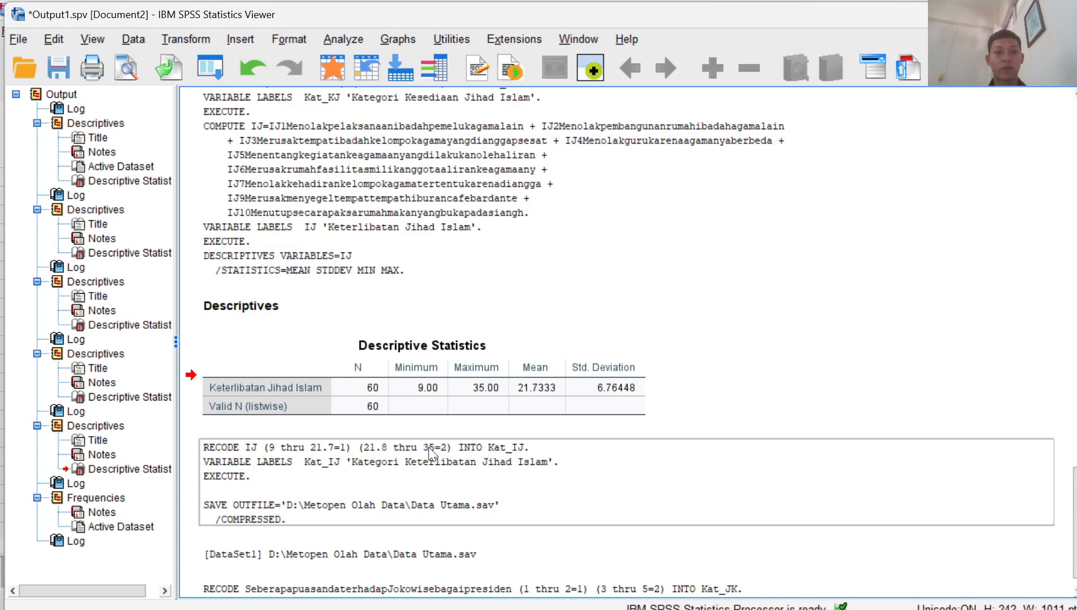
key("alt+Tab")
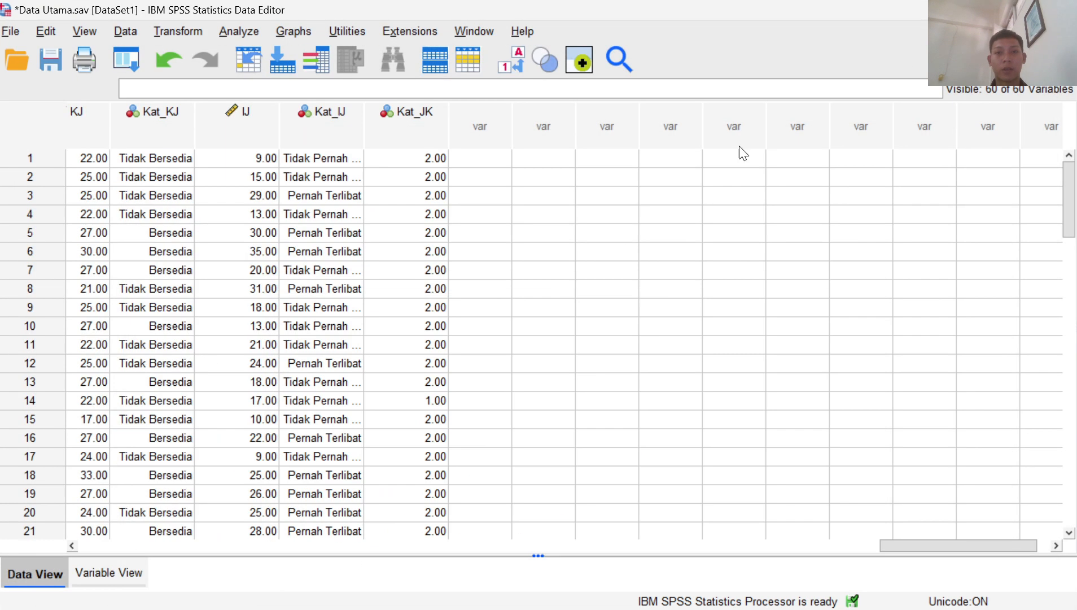
left_click(400, 117)
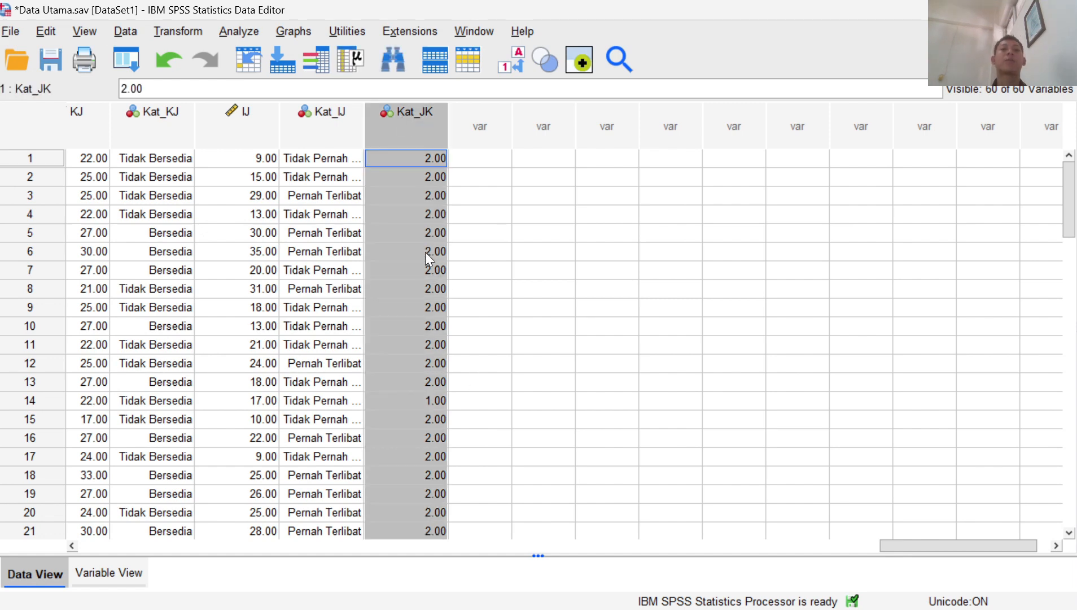
left_click(484, 251)
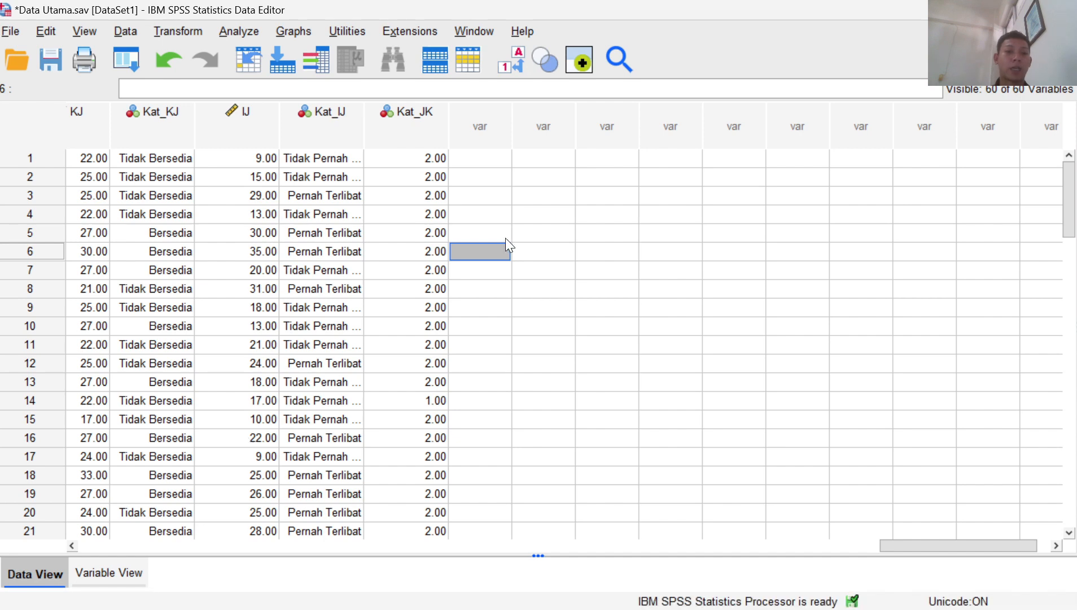
Define the value labels of Kat_JK as 1 = "Tidak Puas" and 2 = "Puas".
left_click(123, 573)
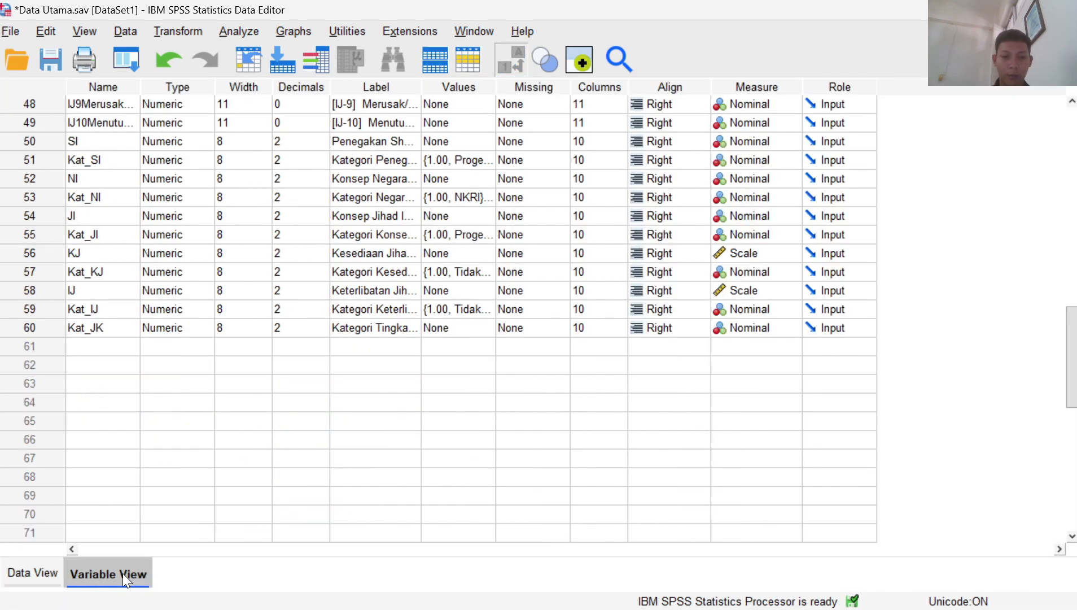
left_click(462, 329)
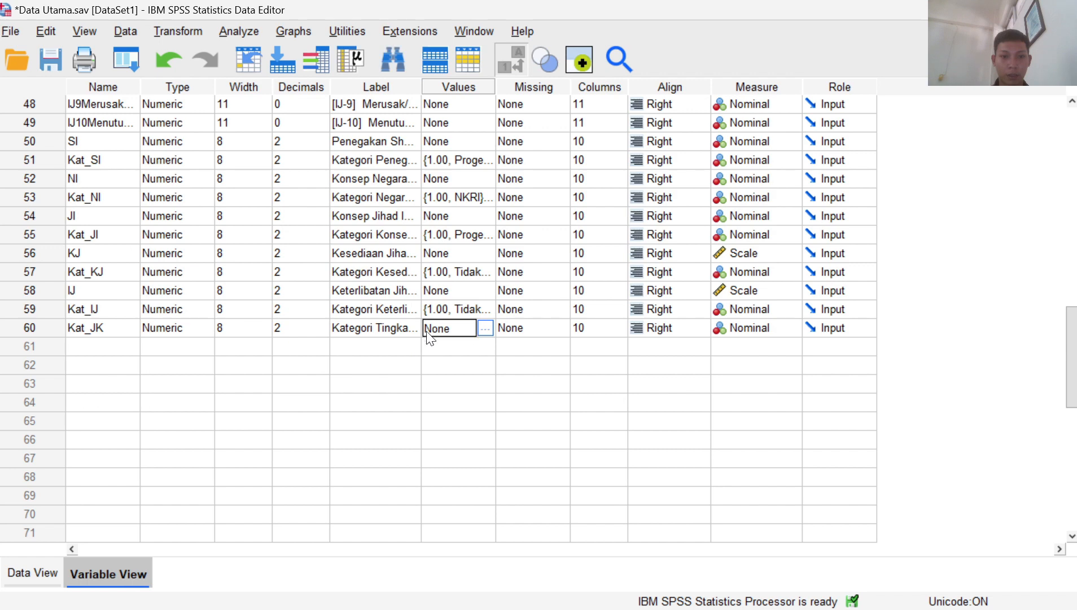
left_click(484, 328)
type("1")
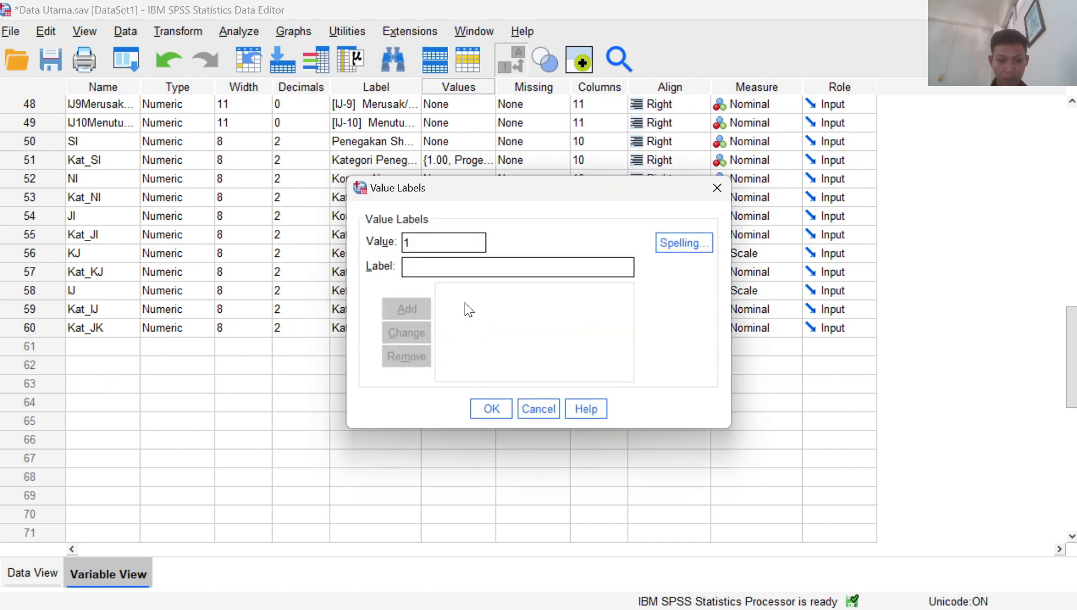
type("Tidak Puas")
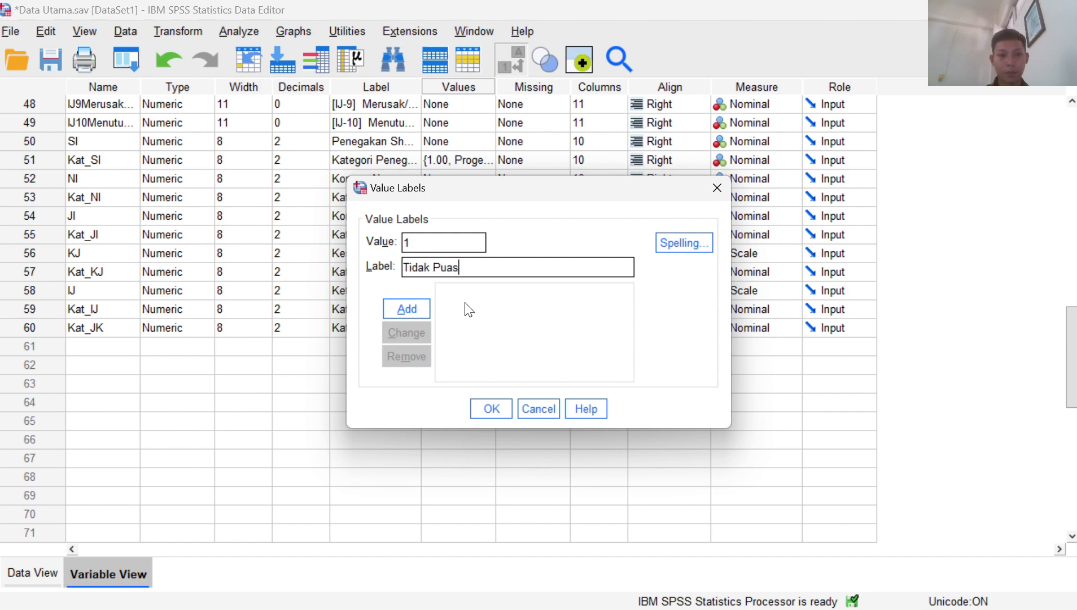
key("Return")
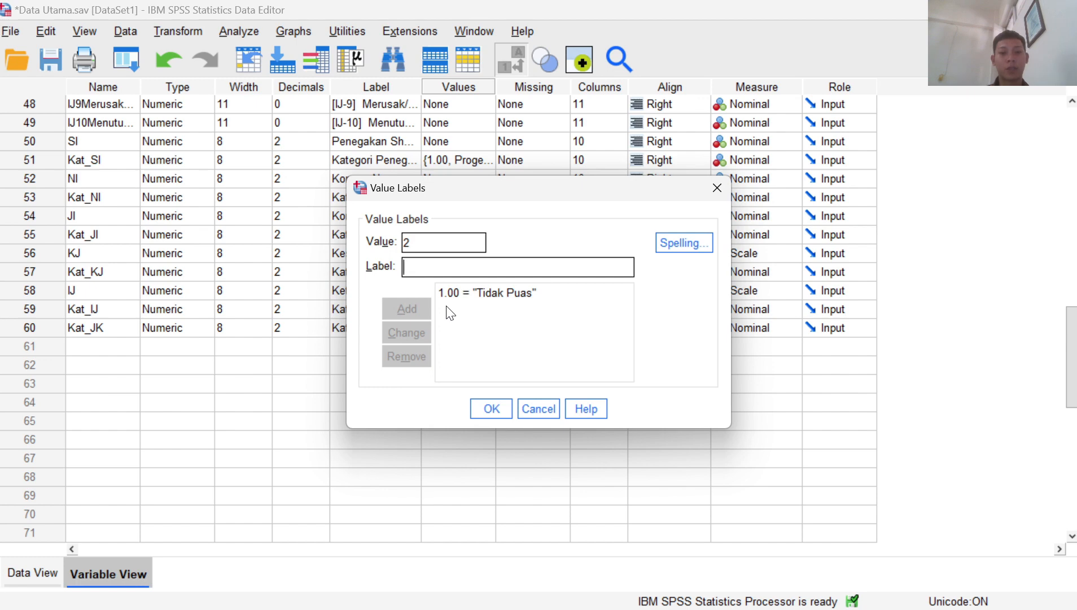
type("Puas")
key("Return")
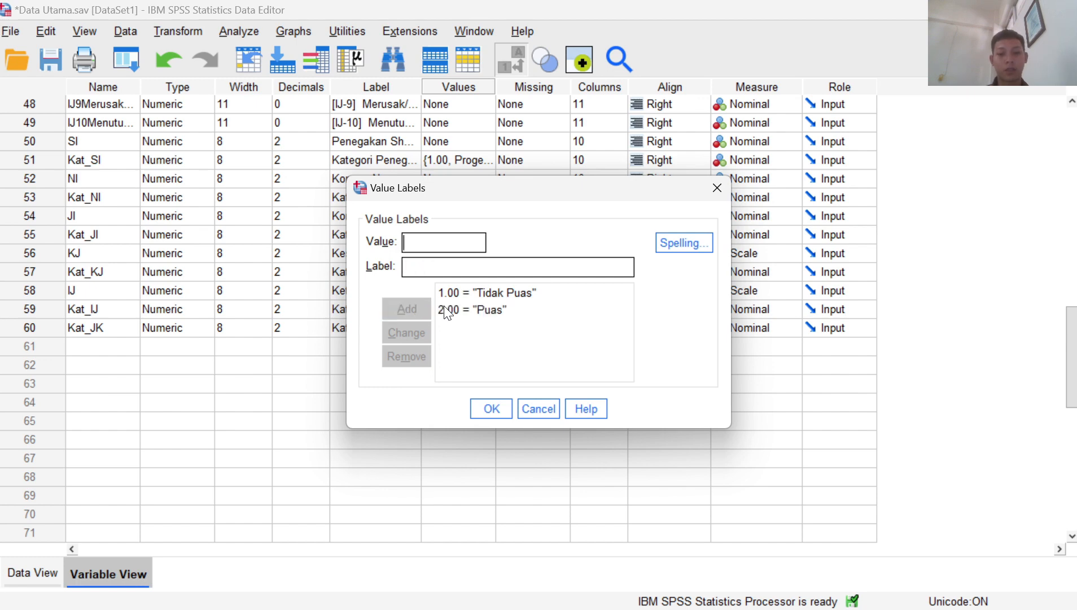
left_click(494, 410)
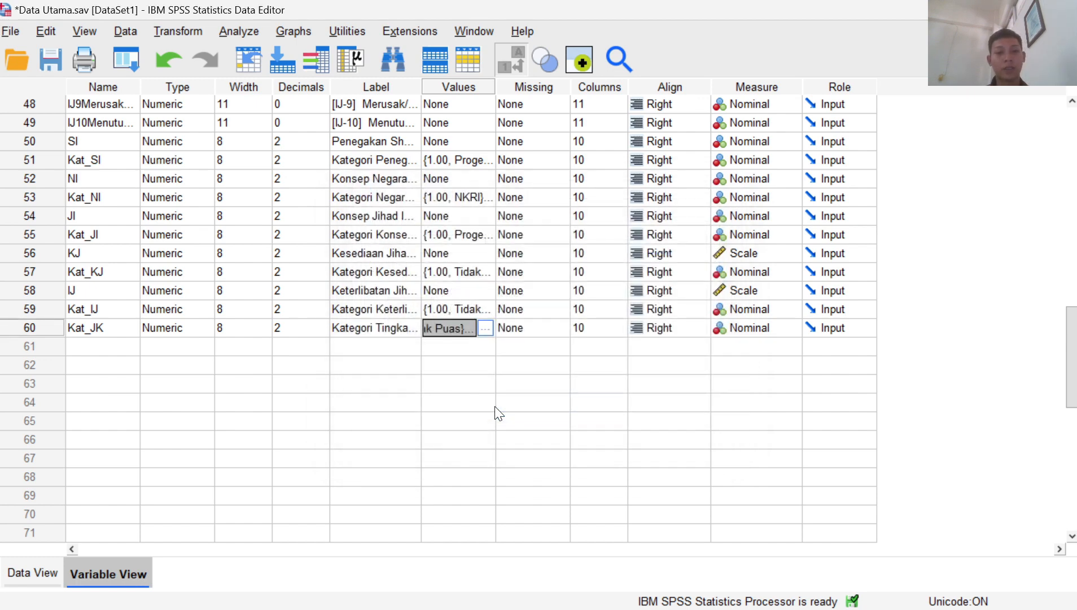
Check the labelled values of the Kat_JK column in the data view.
left_click(31, 577)
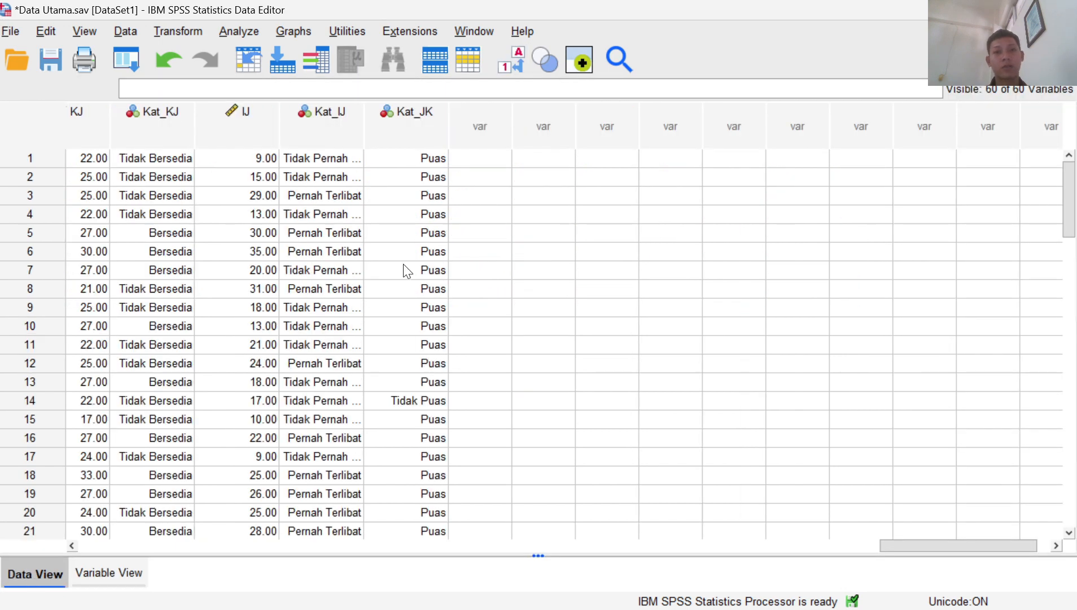
left_click(412, 133)
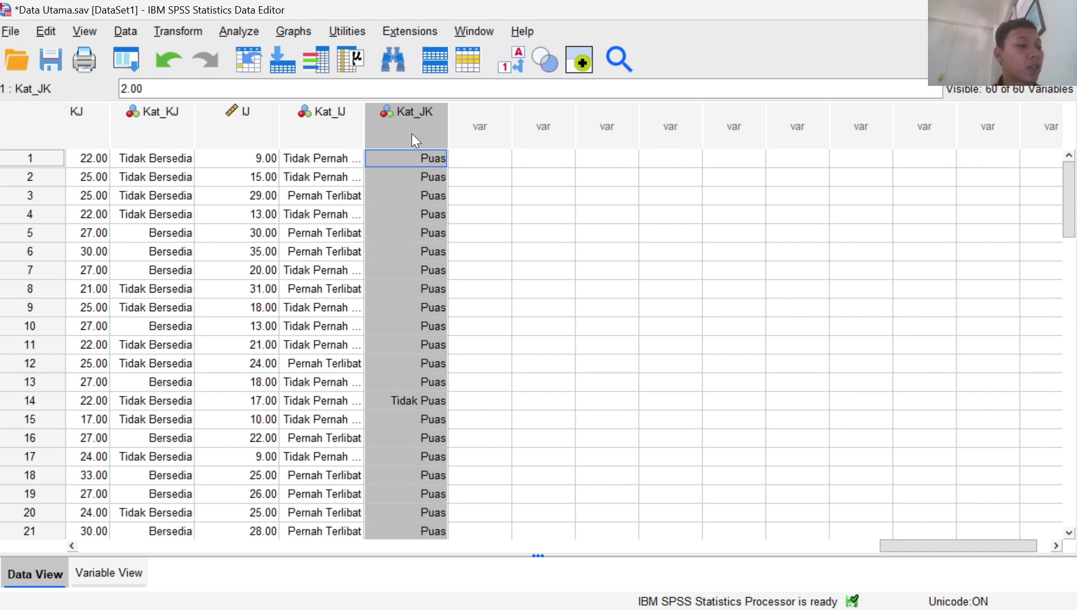
left_click(498, 175)
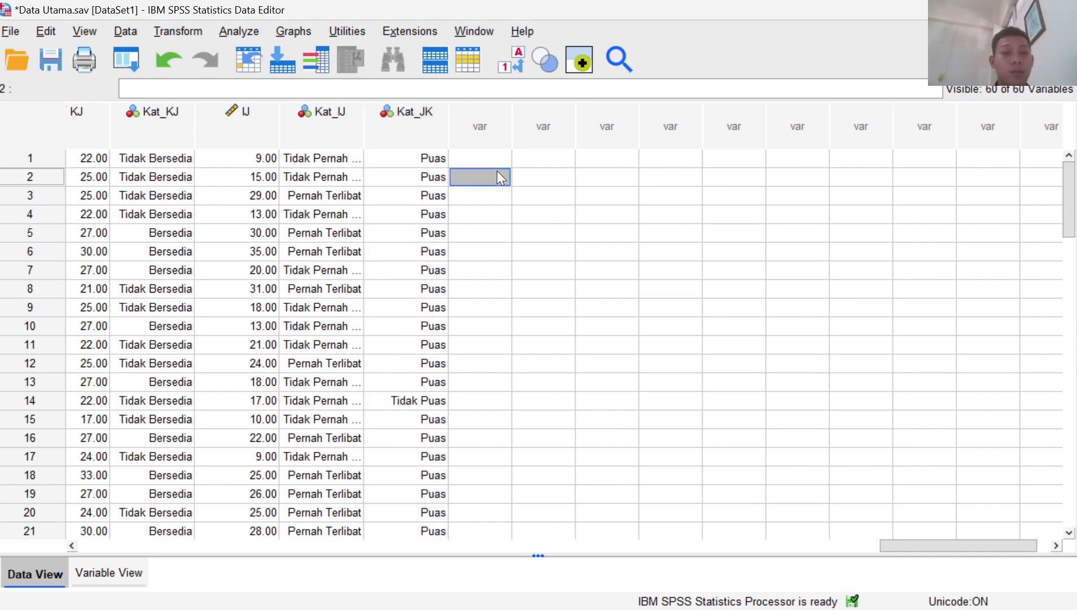
Start a Recode into Different Variables, replacing the Jokowi satisfaction input with the question on satisfaction with prodi MPI.
left_click(182, 31)
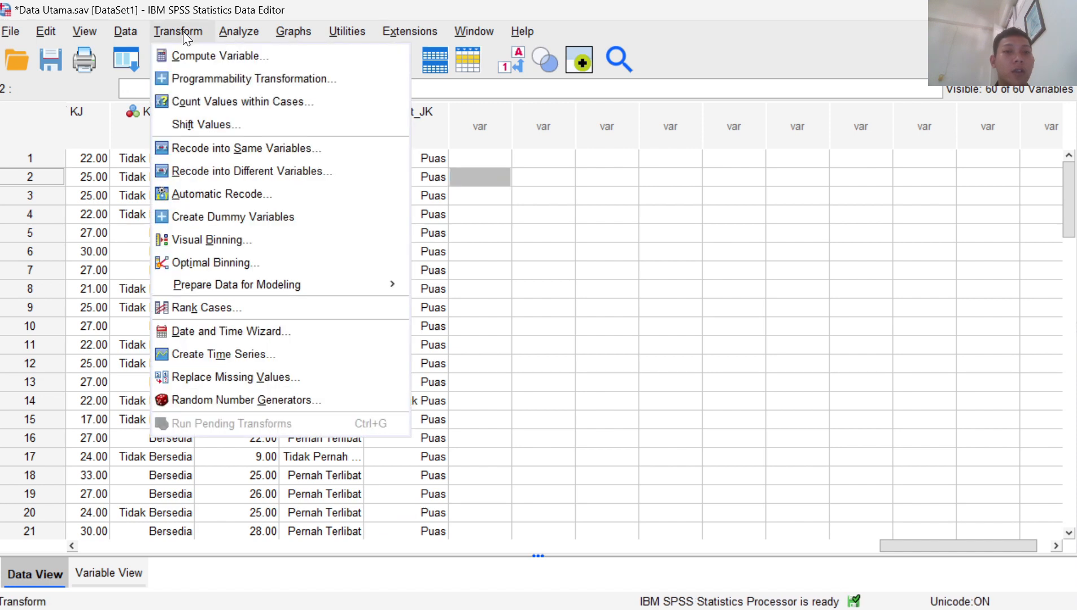
left_click(260, 172)
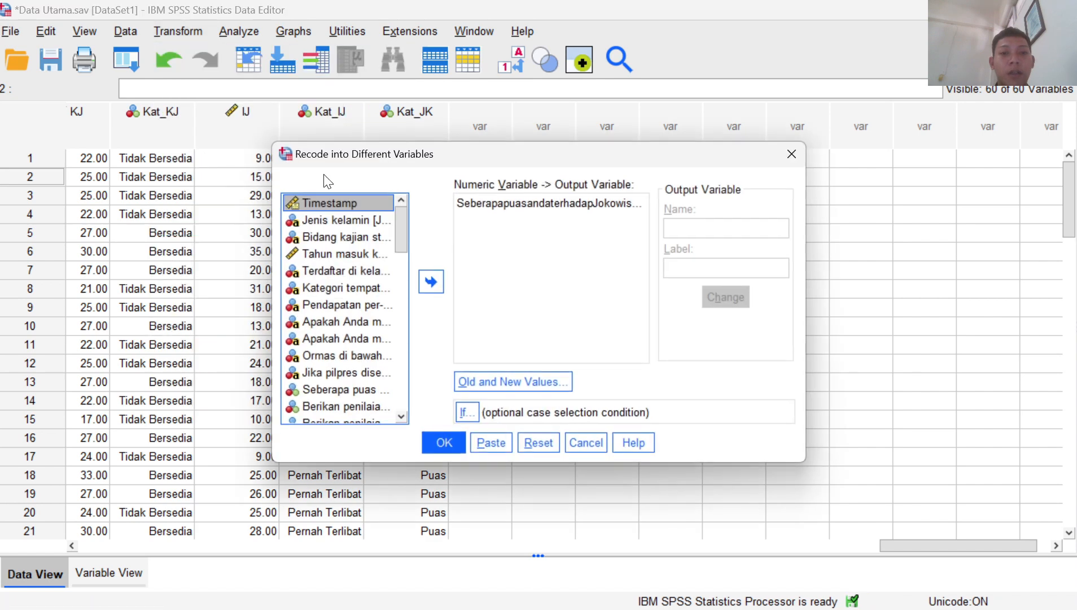
left_click(585, 204)
left_click(433, 279)
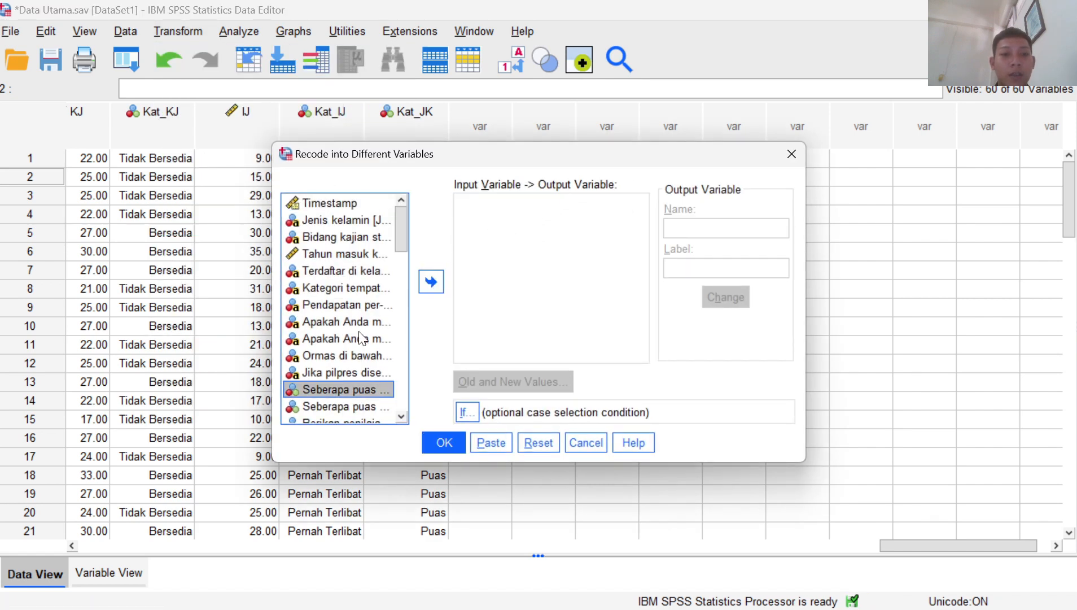
scroll(361, 337, "down", 1)
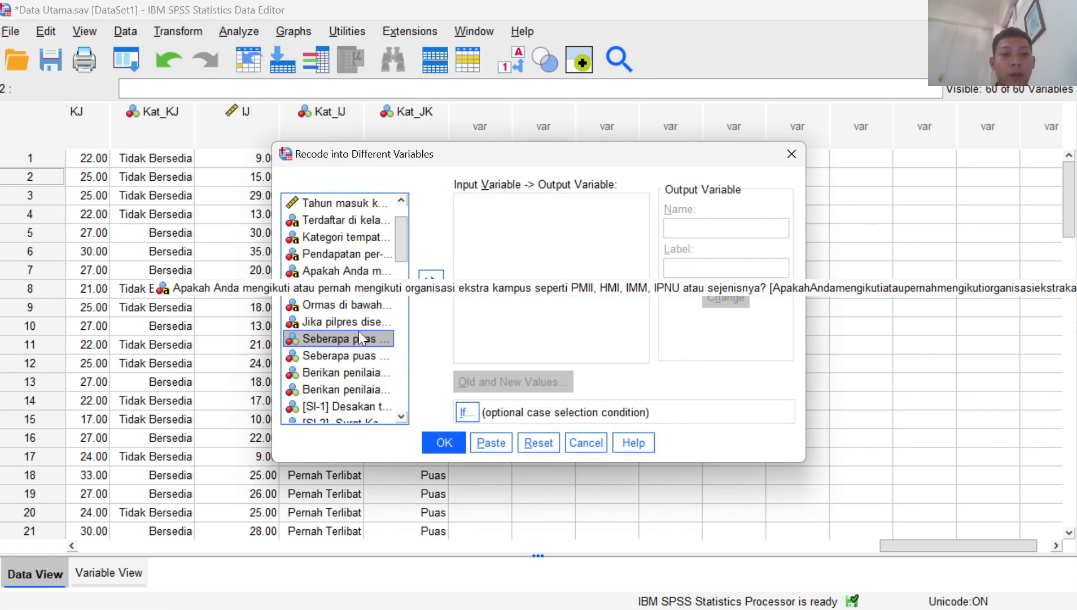
left_click(384, 360)
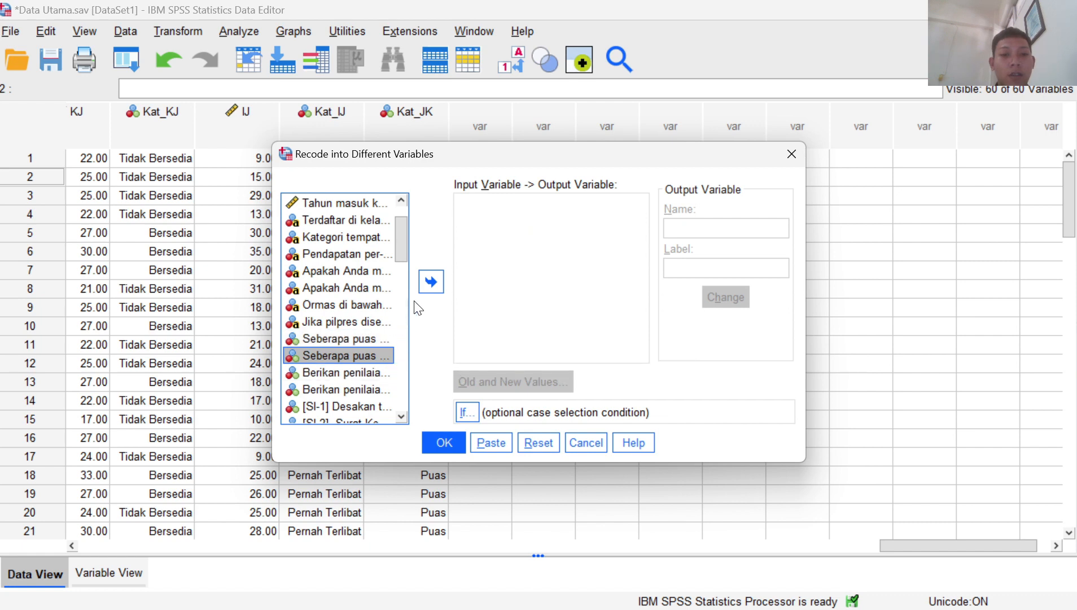
left_click(430, 288)
Name the output variable Kat_MPI, label it "Kategori Tingkat Kepuasan Terhadap Prodi MPI" and apply the change.
left_click(686, 226)
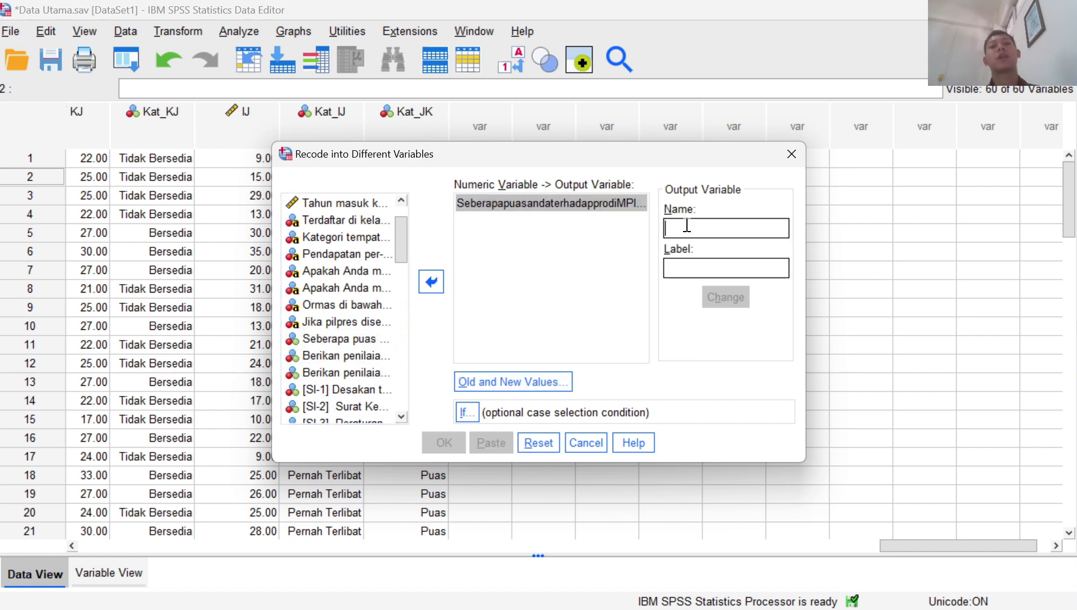
type("Kat_MPI")
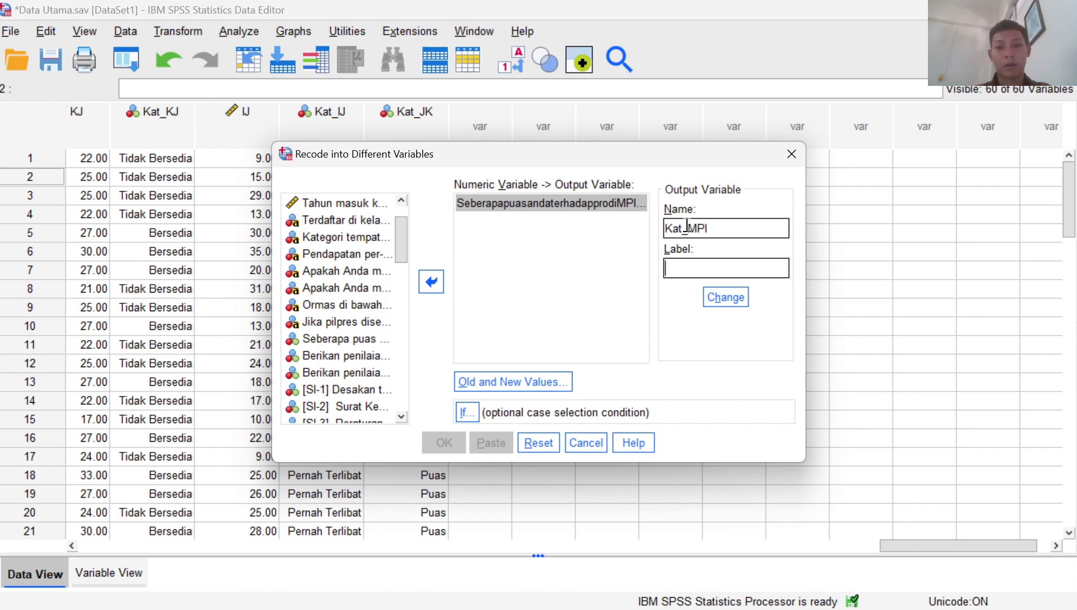
key("Tab")
type("Ka")
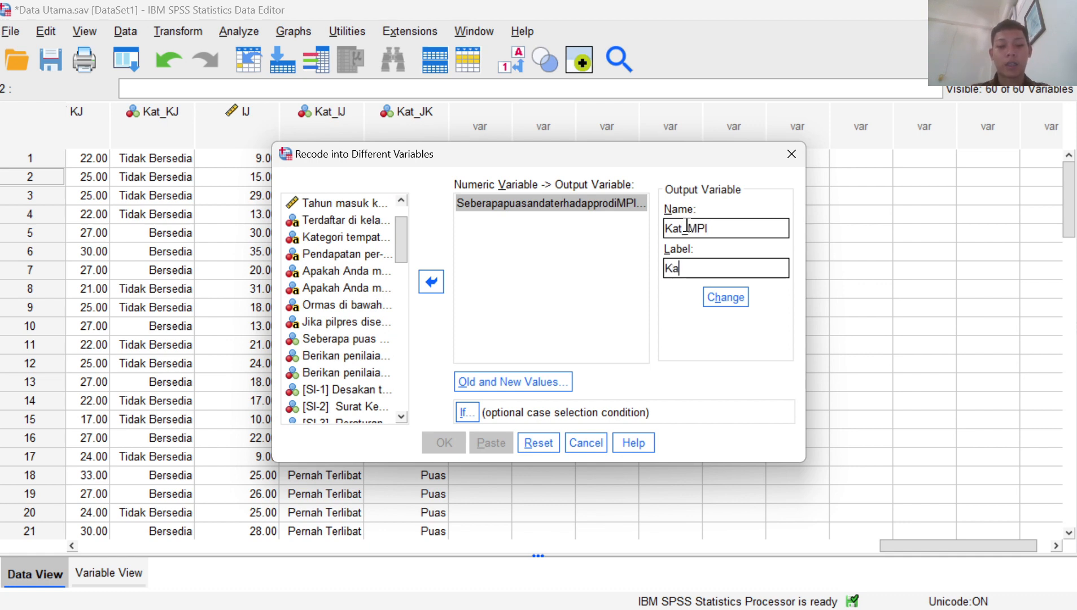
type("tegori TI")
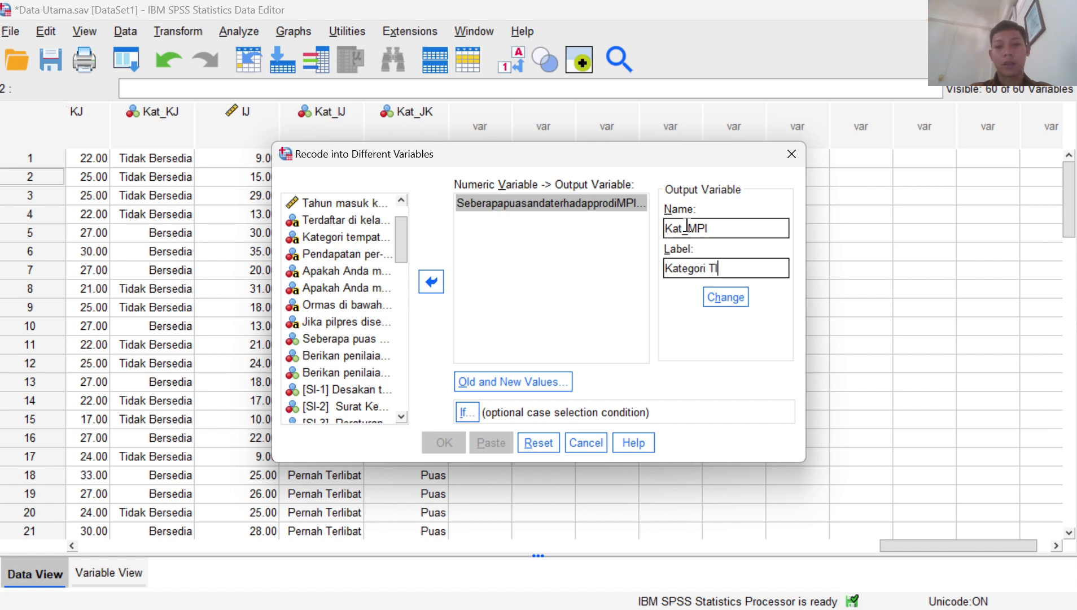
type("ingkat K")
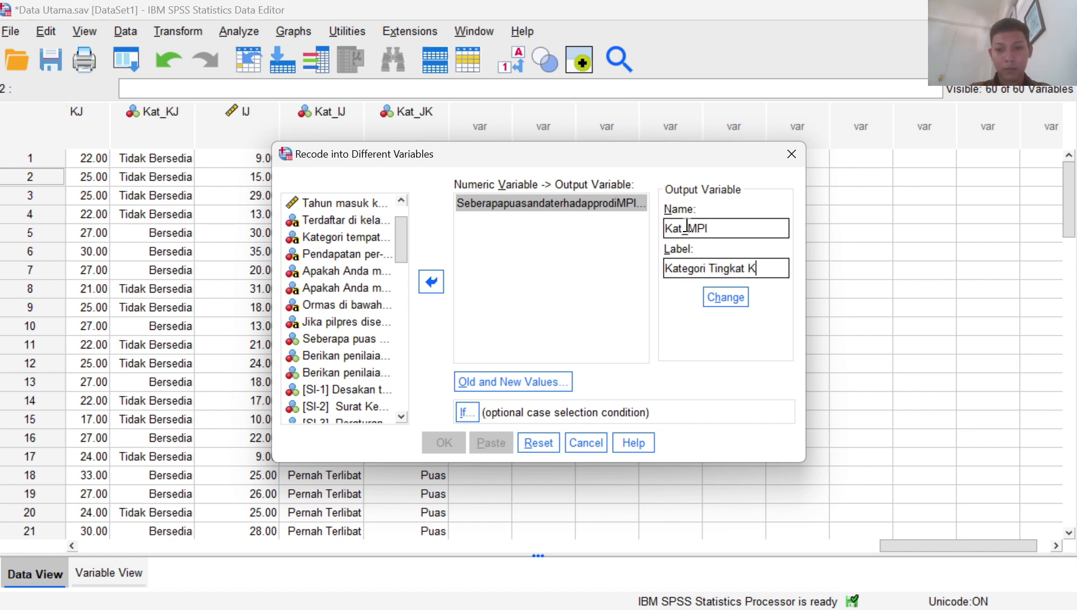
type("epuasa")
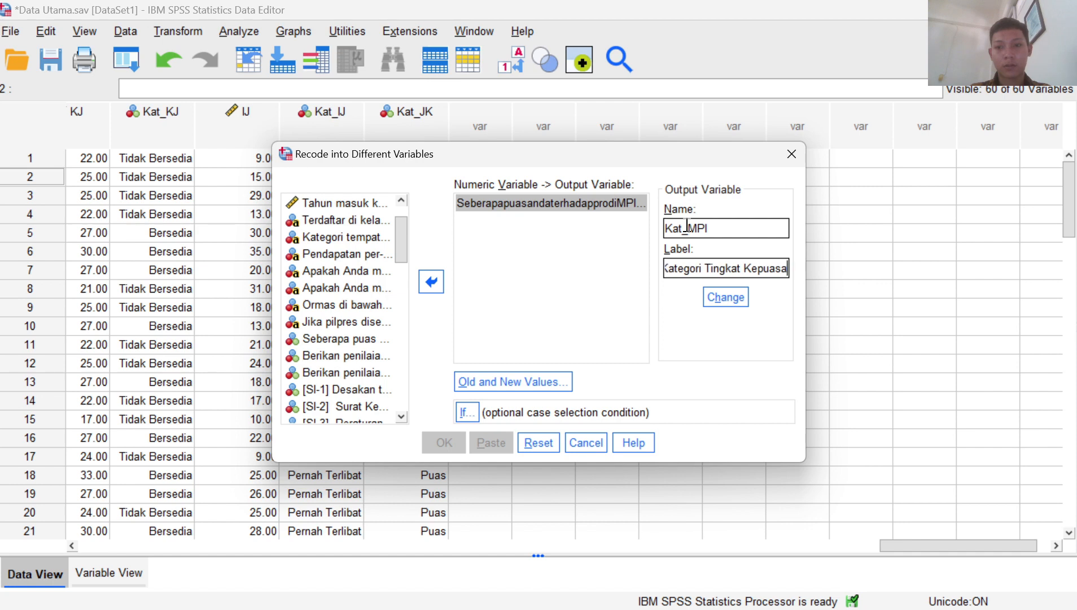
type("n ter")
key("BackSpace")
key("BackSpace")
key("BackSpace")
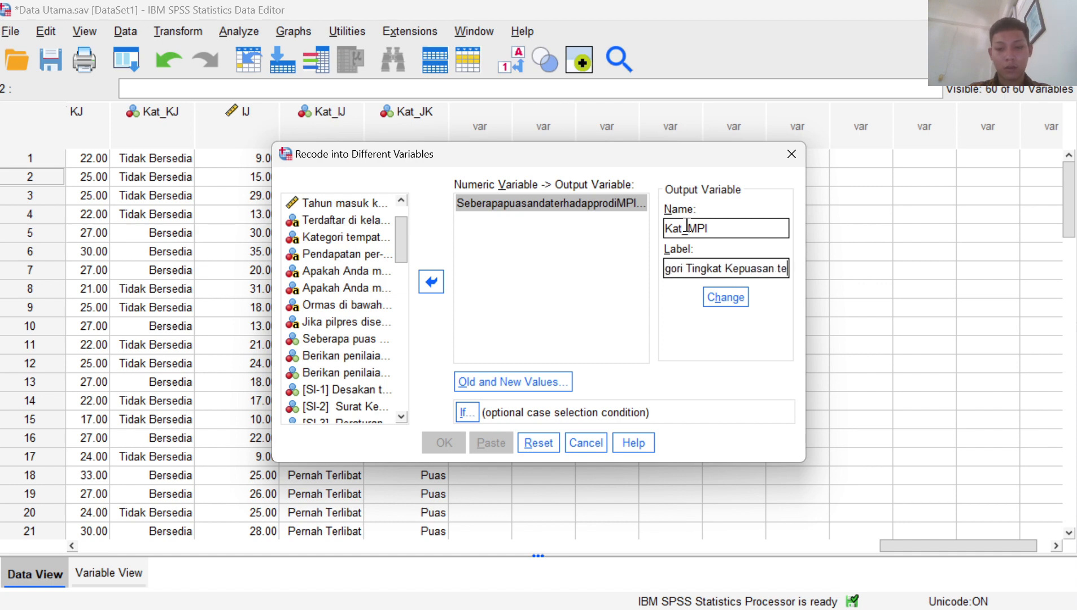
type("Terh")
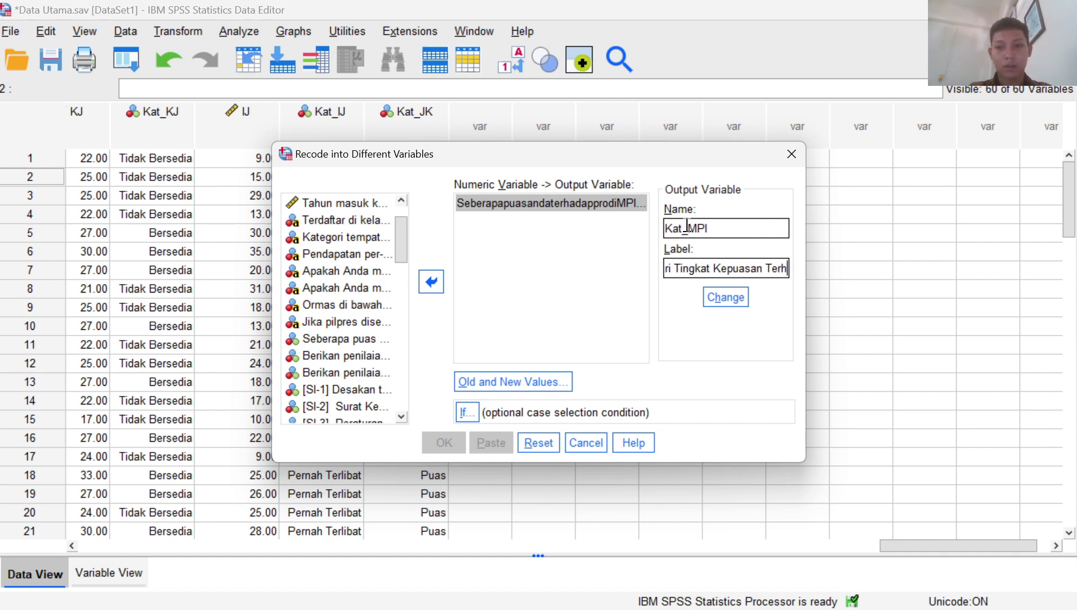
type("adap Pro")
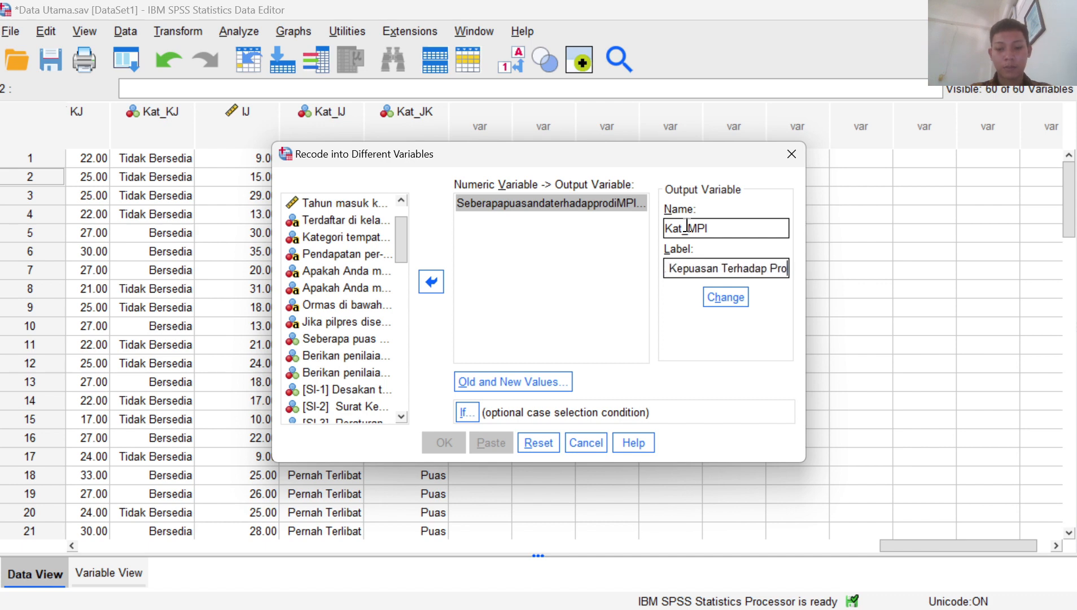
type("di MPI")
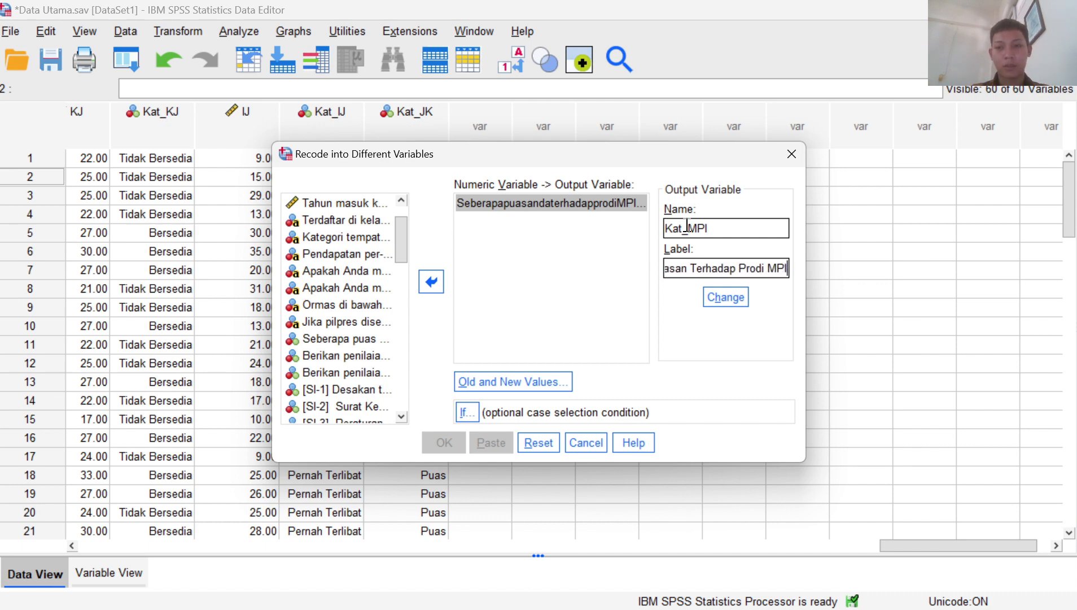
left_click(717, 297)
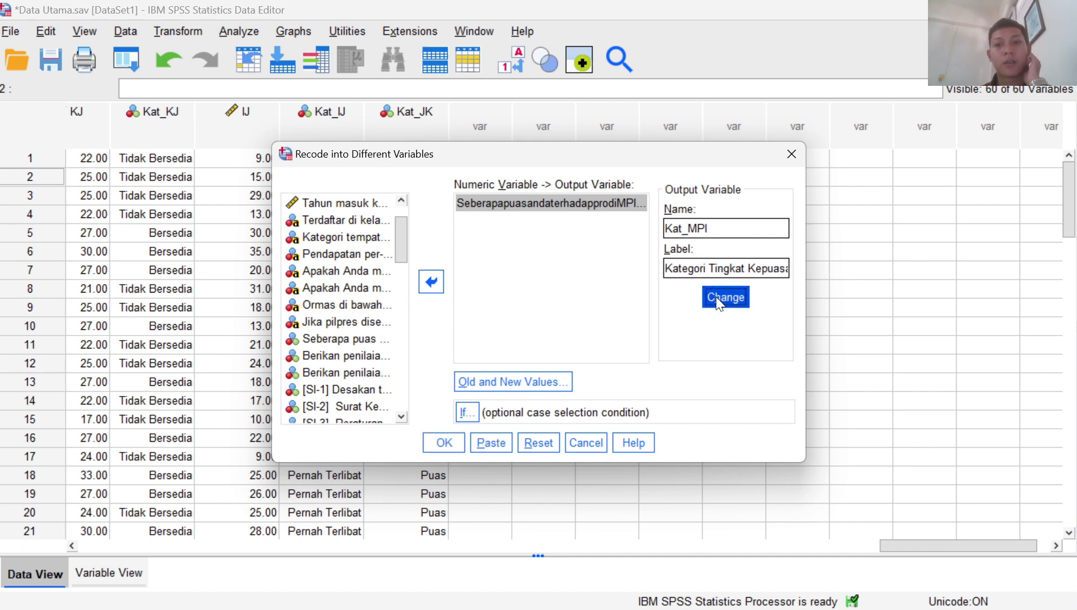
Keep the recode rules 1 through 2 into 1 and 3 through 5 into 2, run the recode and return to the Data Editor.
left_click(497, 384)
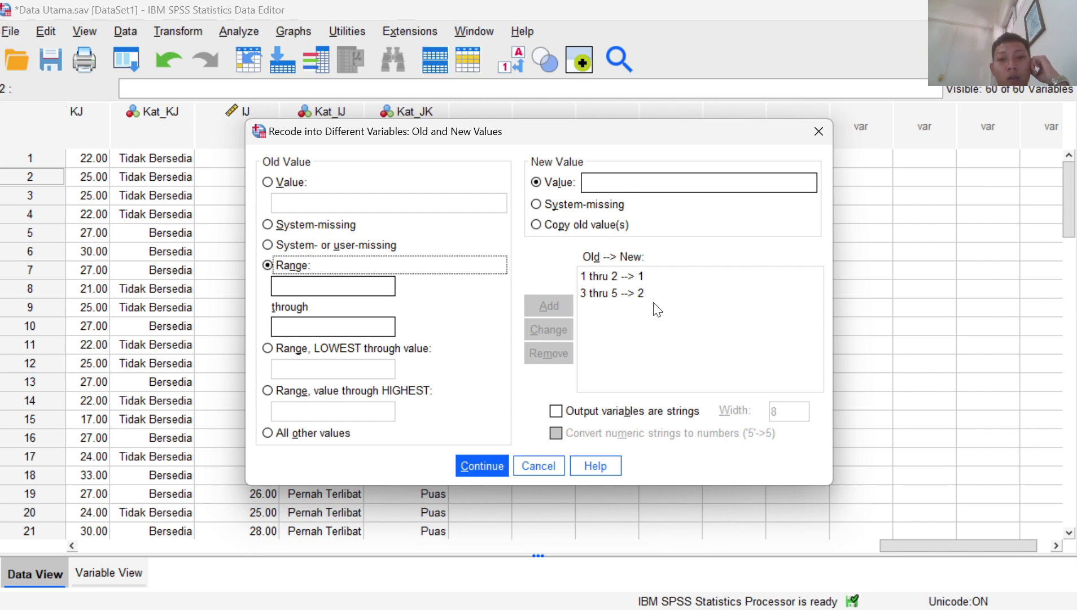
left_click(475, 459)
left_click(444, 440)
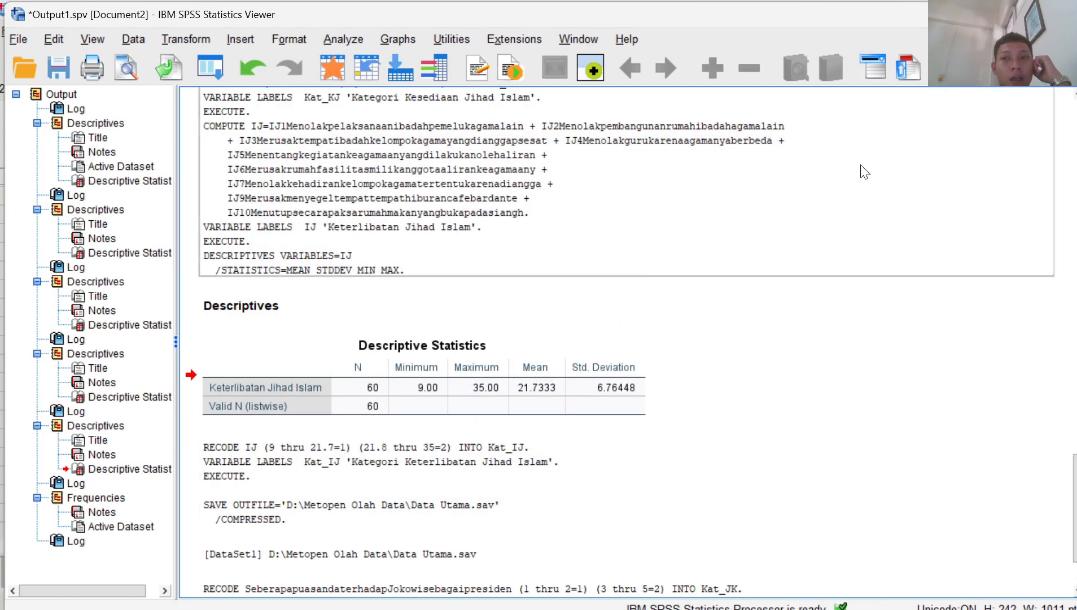
left_click(991, 14)
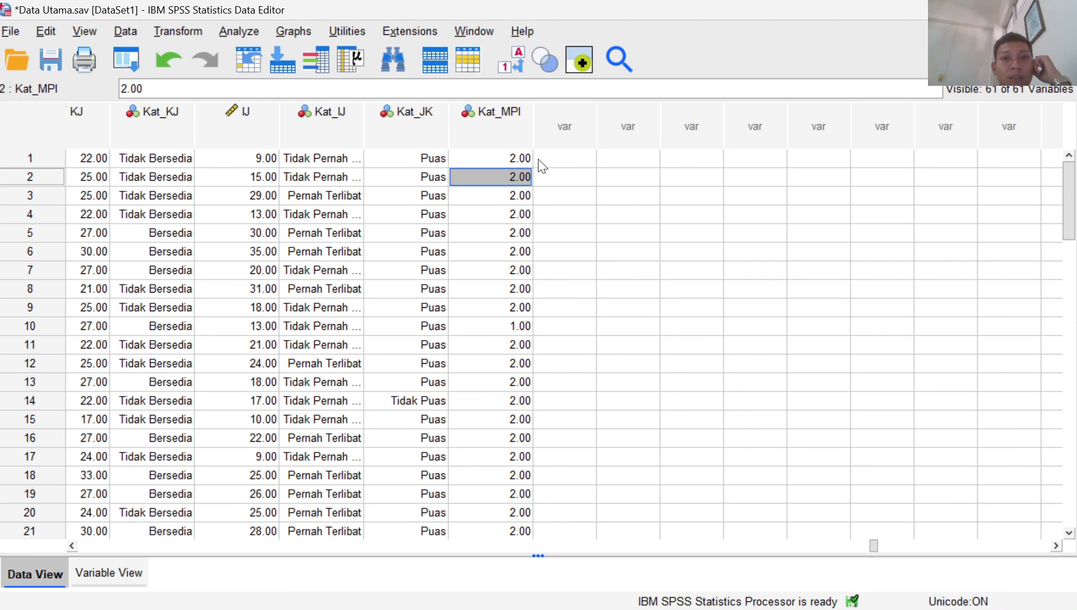
Check the new Kat_MPI column beside Kat_JK, and switch to the variable definitions.
left_click(503, 134)
left_click(433, 159)
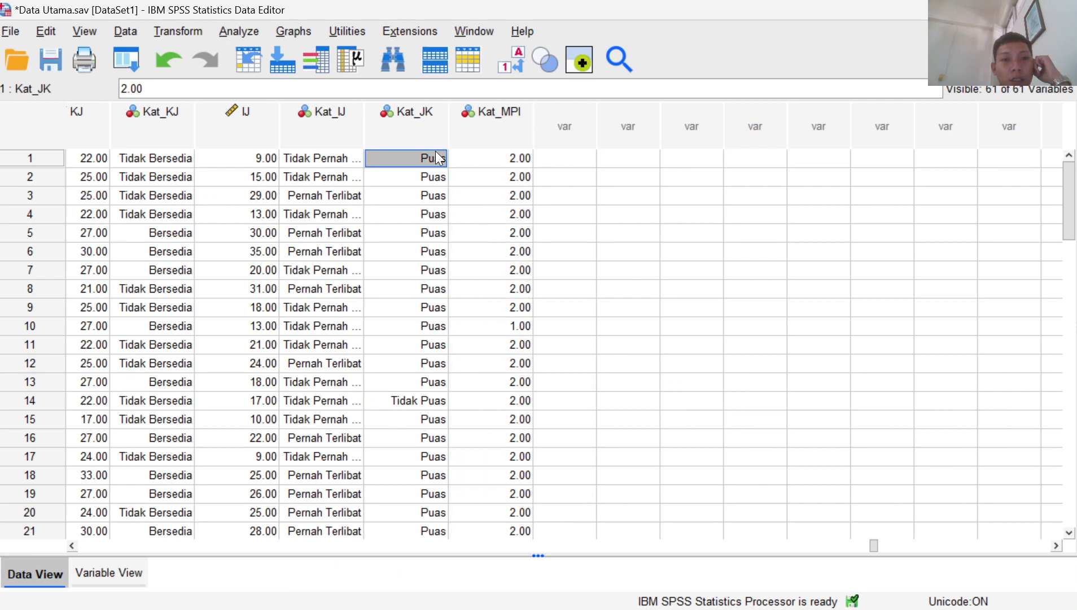
left_click(495, 113)
left_click(128, 575)
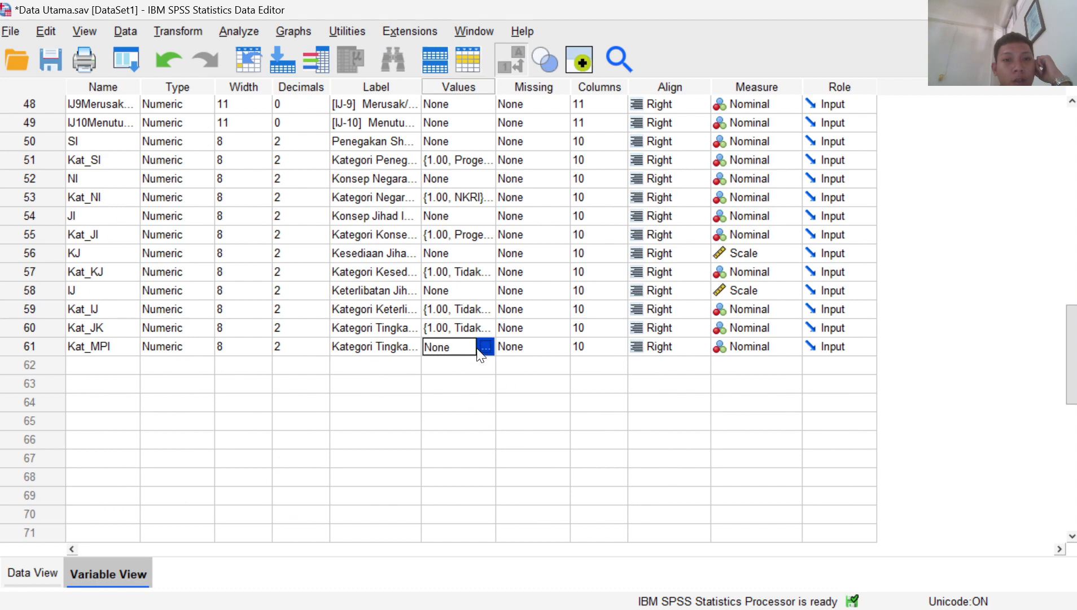
left_click(480, 354)
left_click(480, 354)
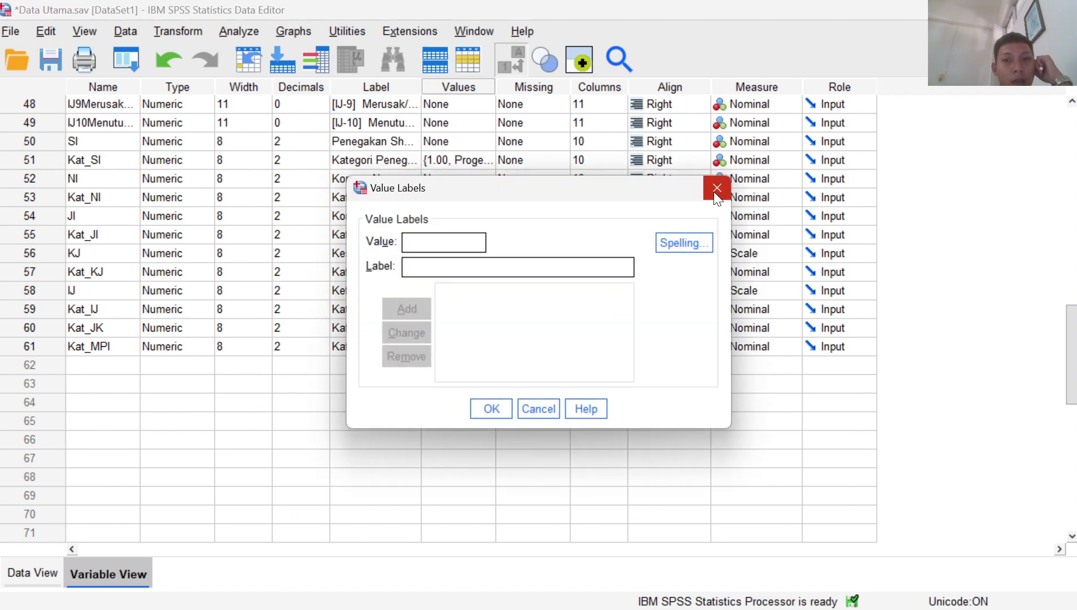
left_click(716, 188)
left_click(484, 349)
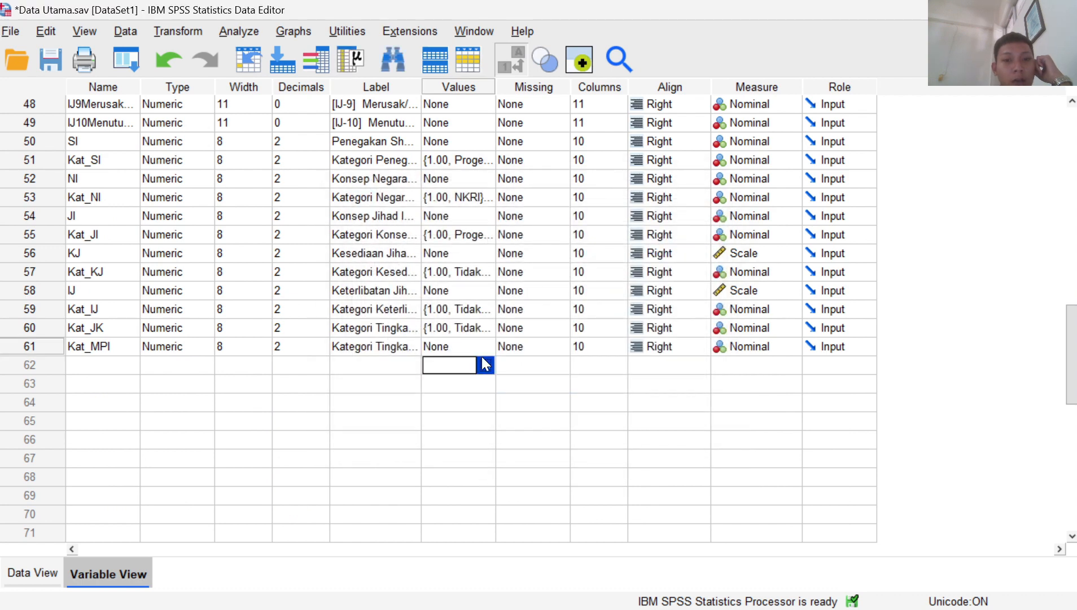
left_click(719, 196)
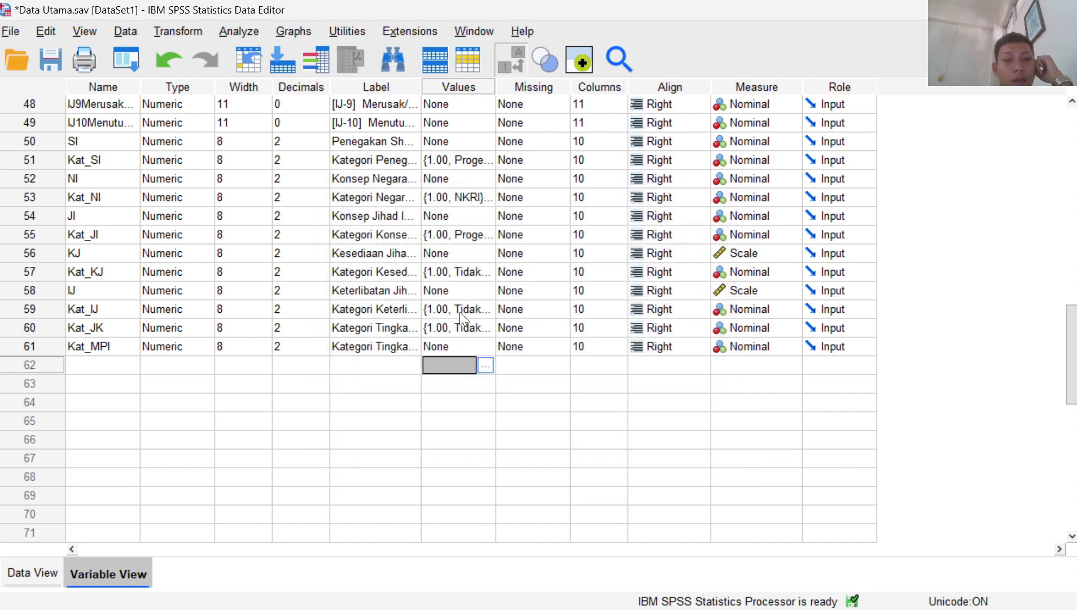
Open the value labels of Kat_MPI and add the label "Puas" for both value 1 and value 2.
left_click(482, 350)
left_click(482, 350)
type("1")
key("Tab")
type("Puas")
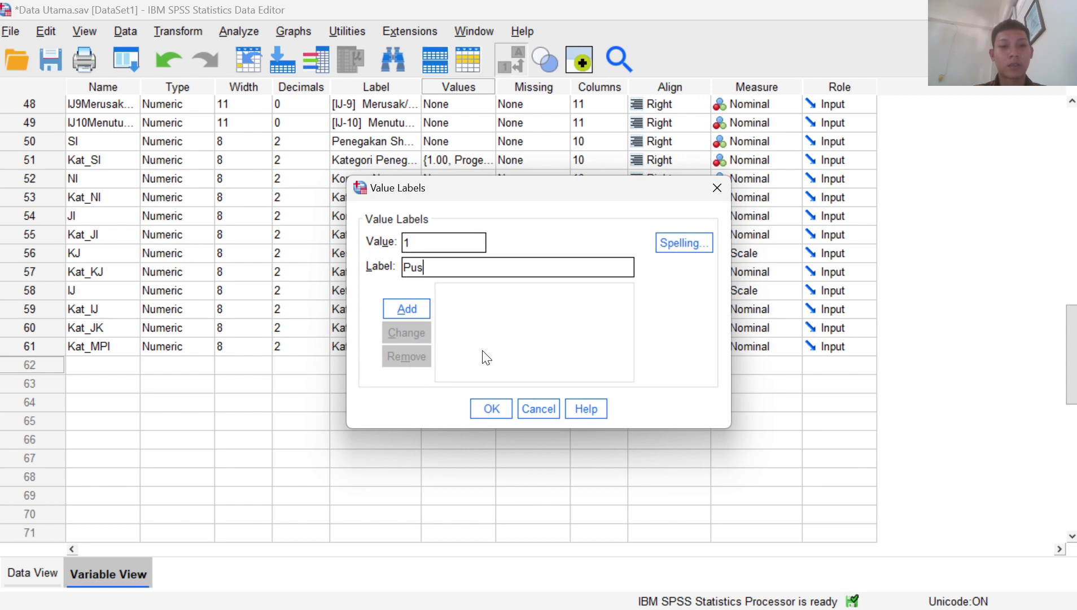
key("alt+a")
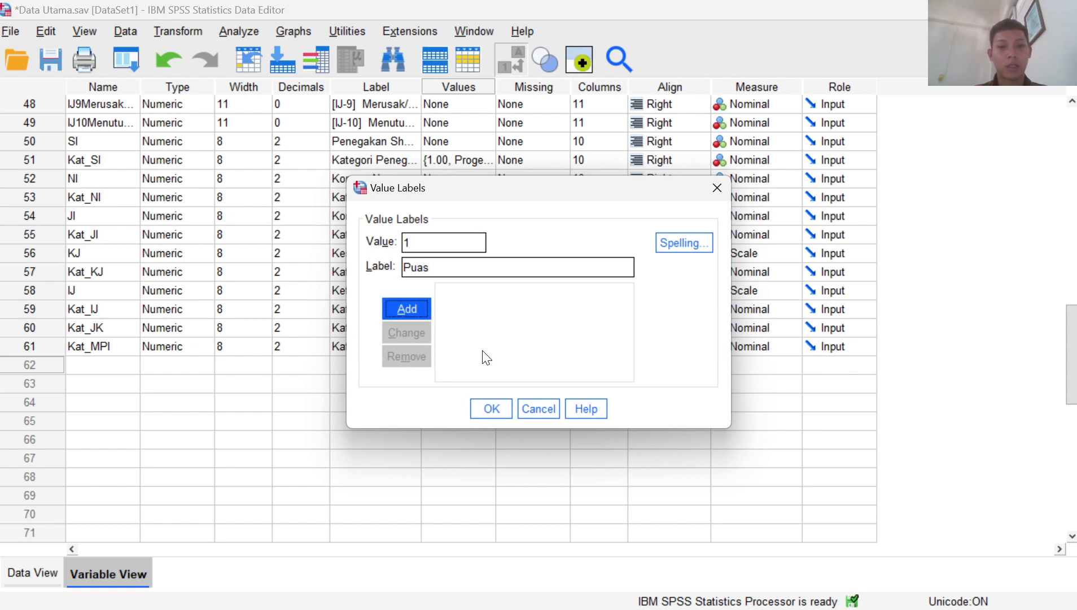
key("Return")
key("Tab")
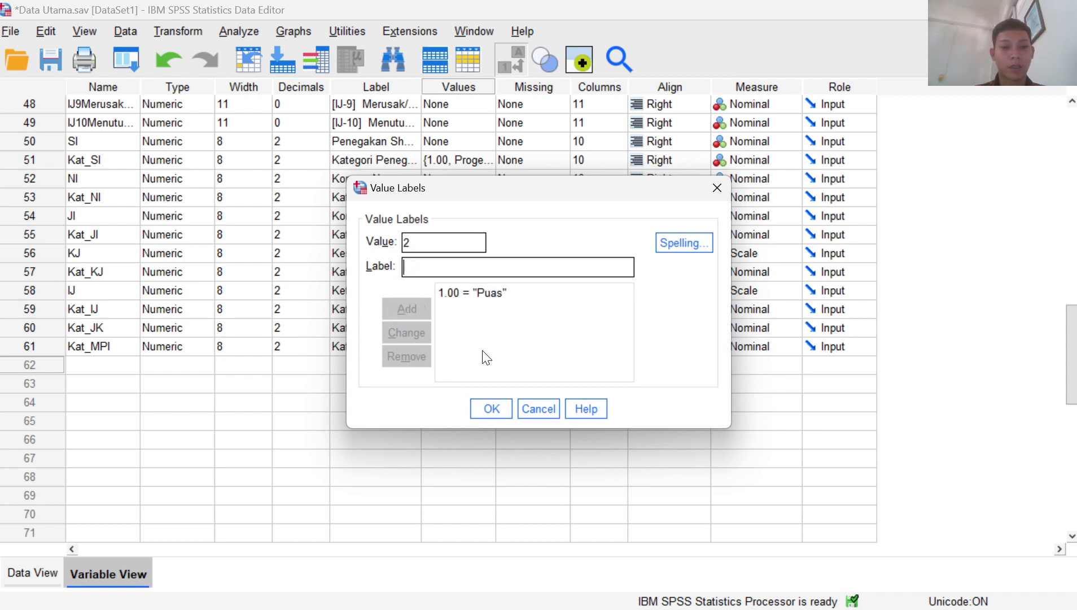
type("T")
key("BackSpace")
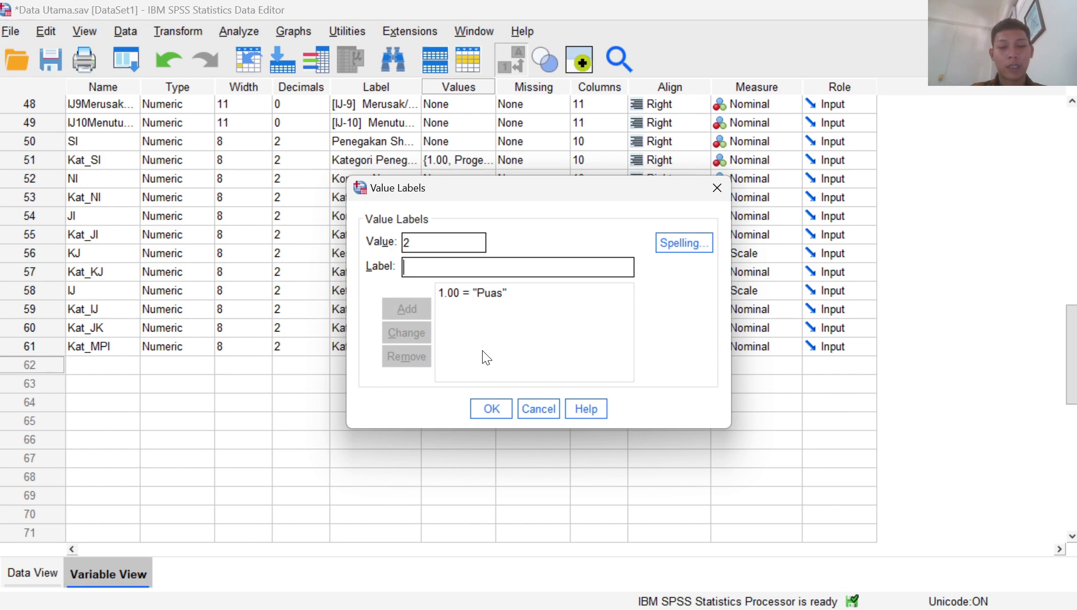
type("Puas")
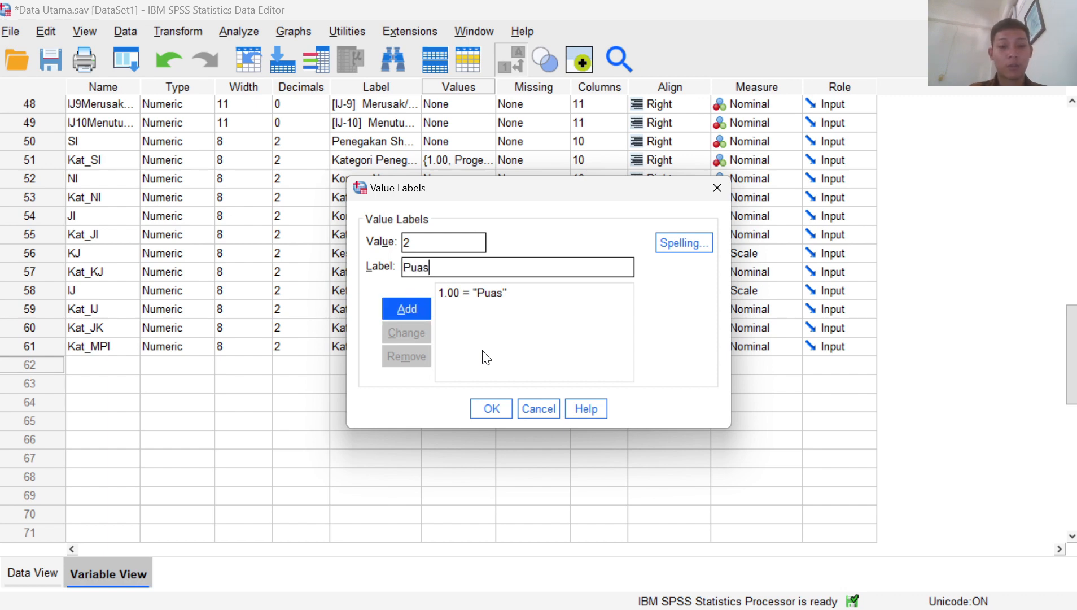
key("Return")
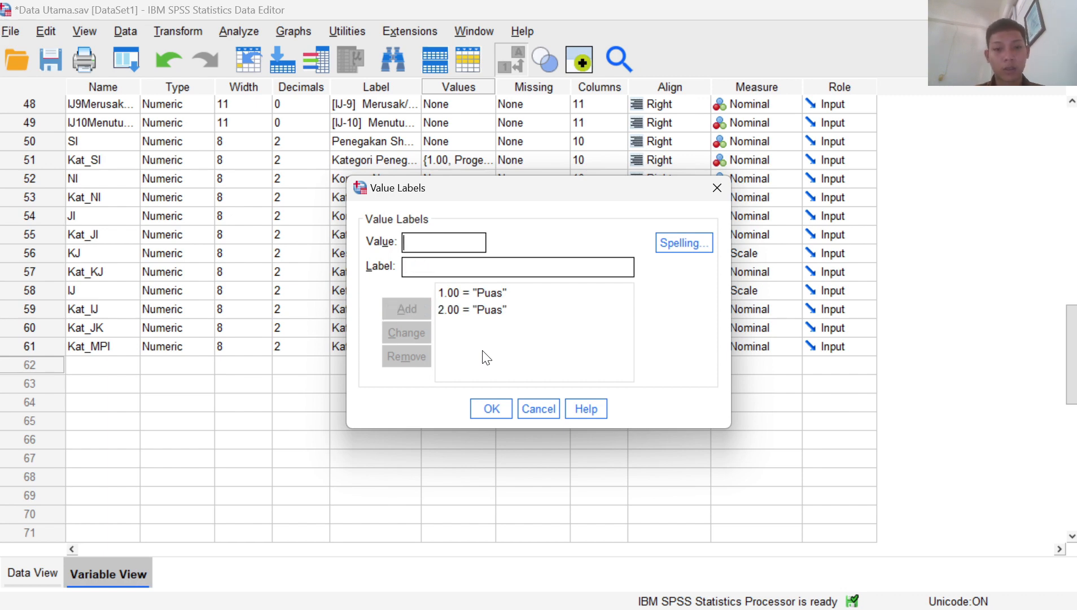
Relabel value 1 of Kat_MPI as "Tidak Puas", accept the value labels and return to the data cells.
left_click(458, 297)
left_click(448, 267)
key("BackSpace")
key("BackSpace")
key("BackSpace")
key("BackSpace")
type("Tidak Puas")
left_click(406, 332)
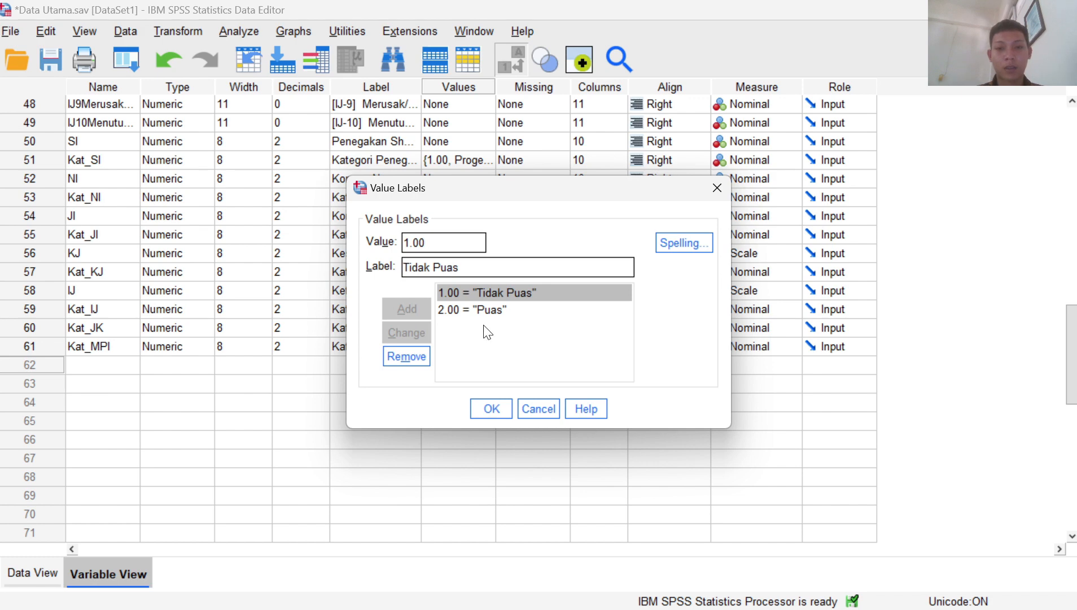
left_click(489, 408)
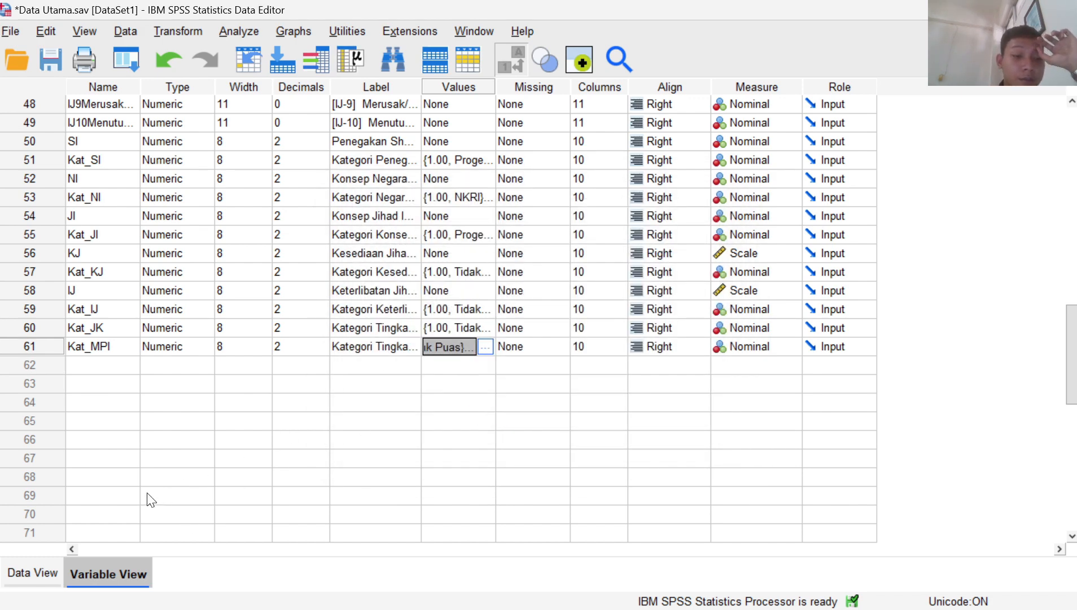
left_click(36, 567)
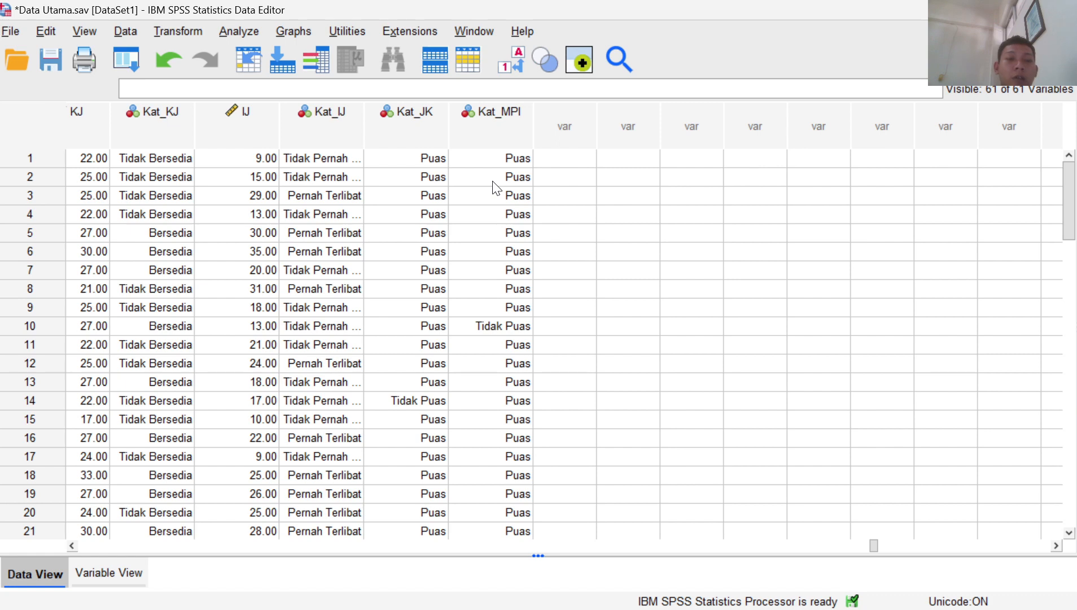
left_click(645, 217)
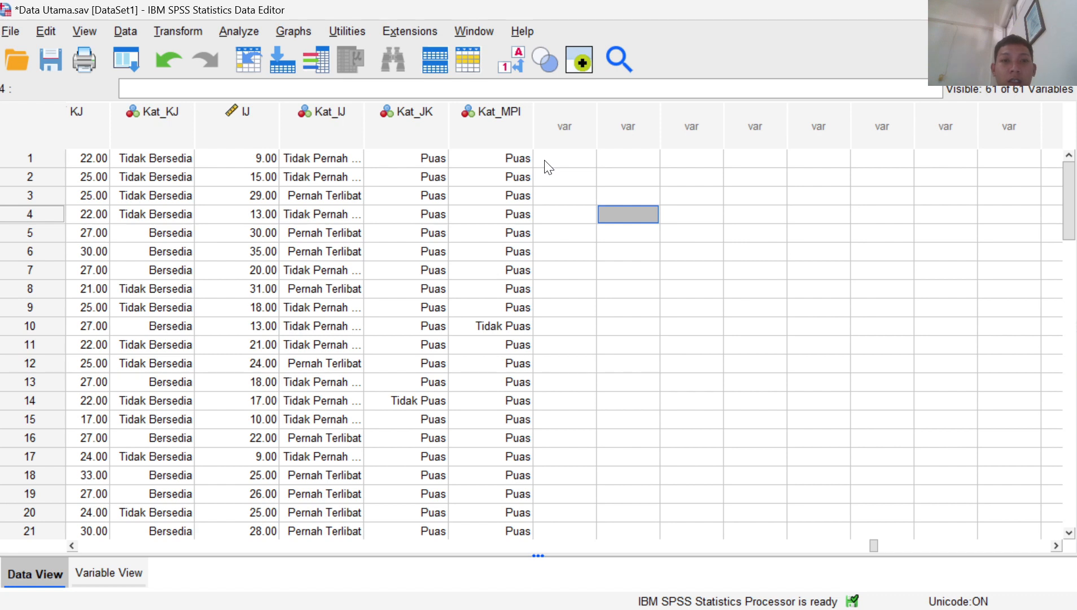
left_click(239, 33)
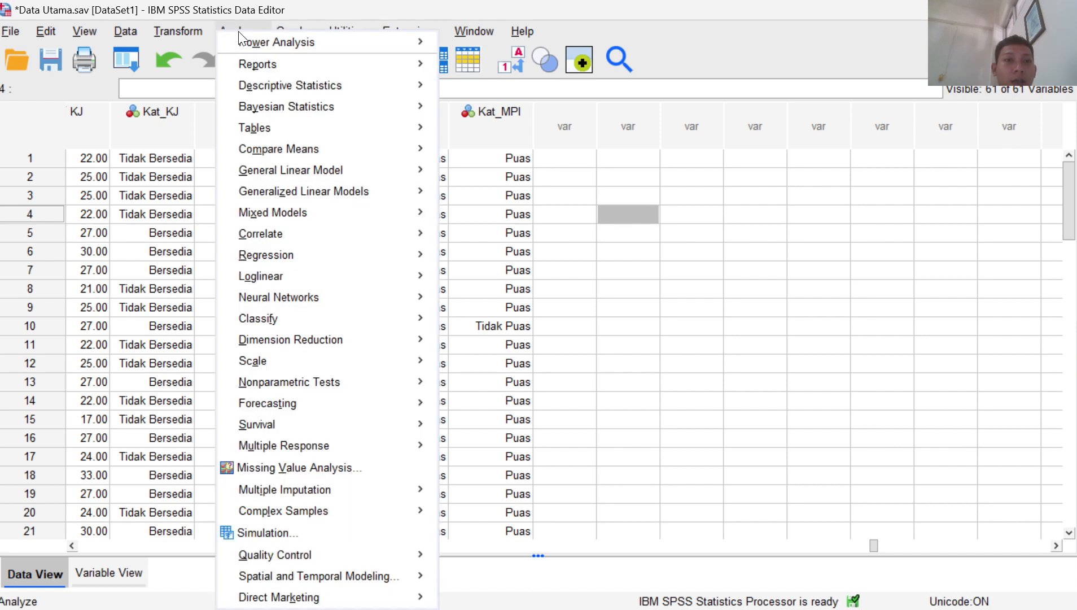
mouse_move(239, 35)
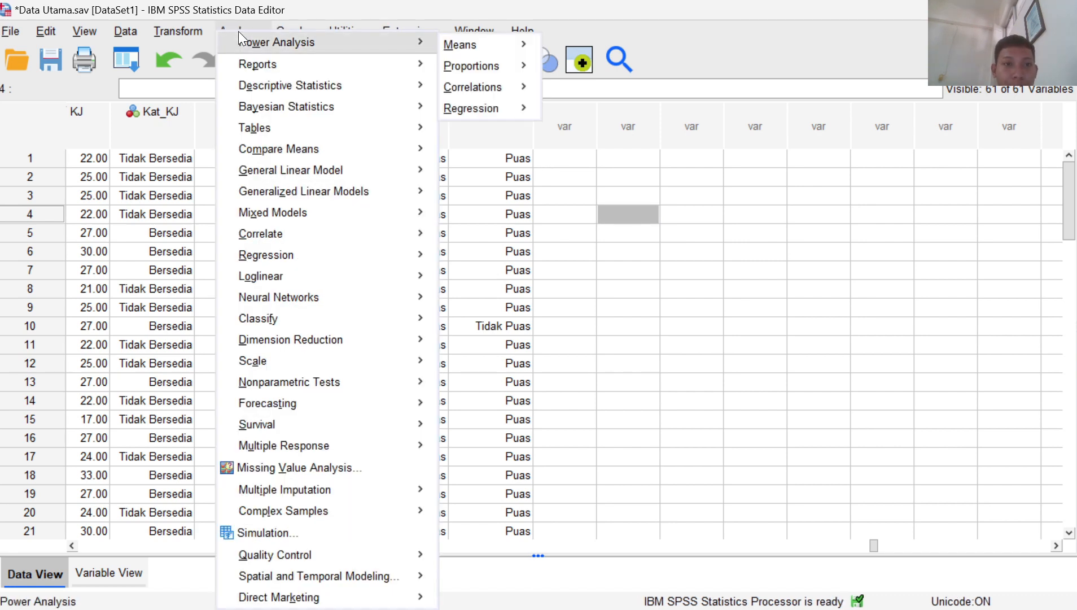
mouse_move(297, 89)
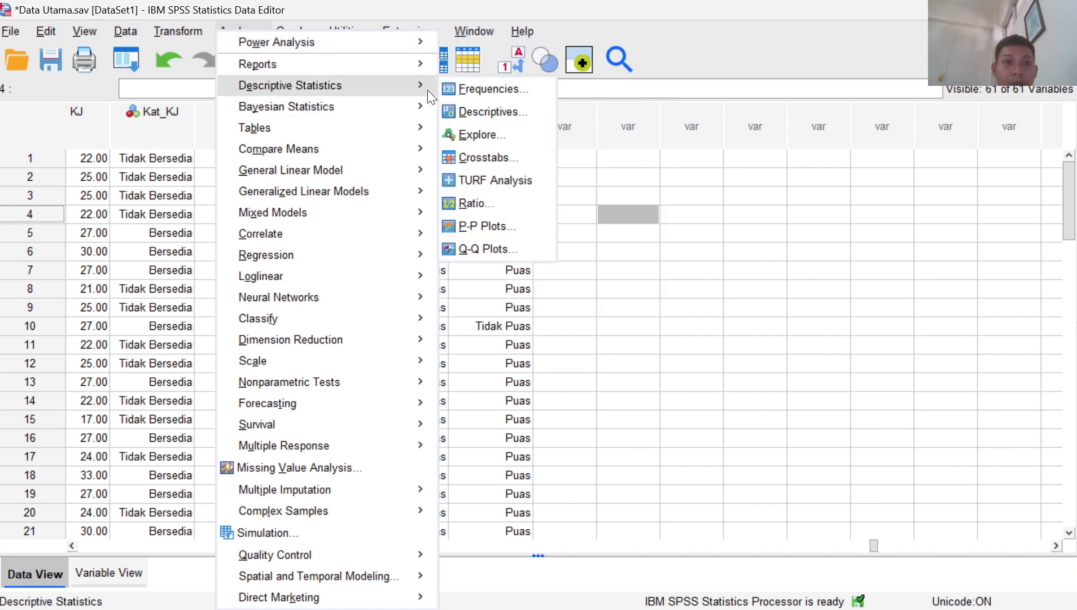
left_click(485, 97)
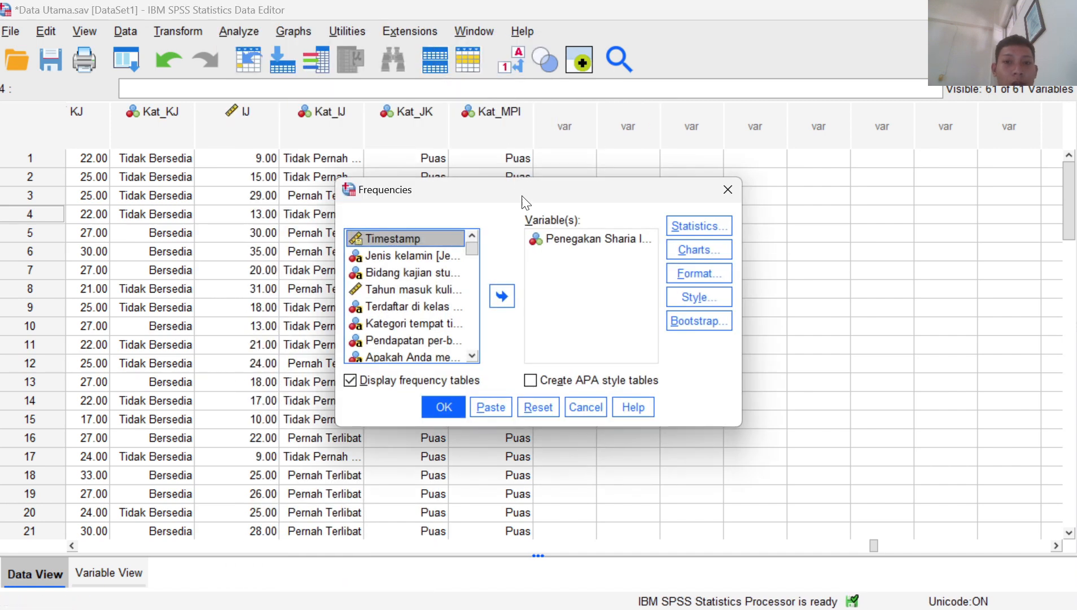
left_click(551, 237)
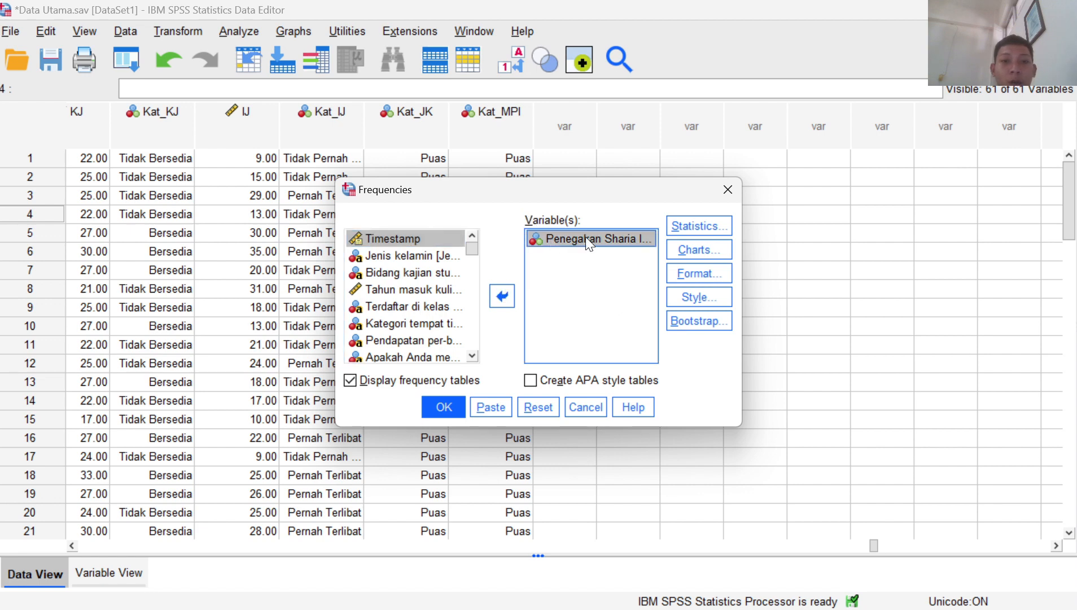
left_click(733, 190)
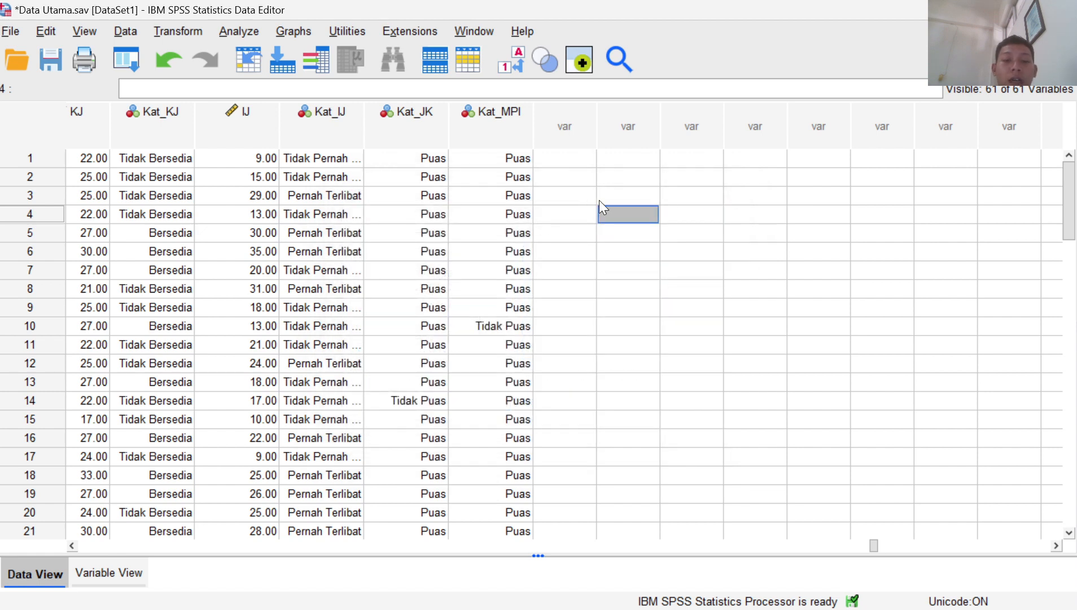
Look over the SI and NI score columns and the remaining score and category columns up to Kat_MPI.
left_click(570, 162)
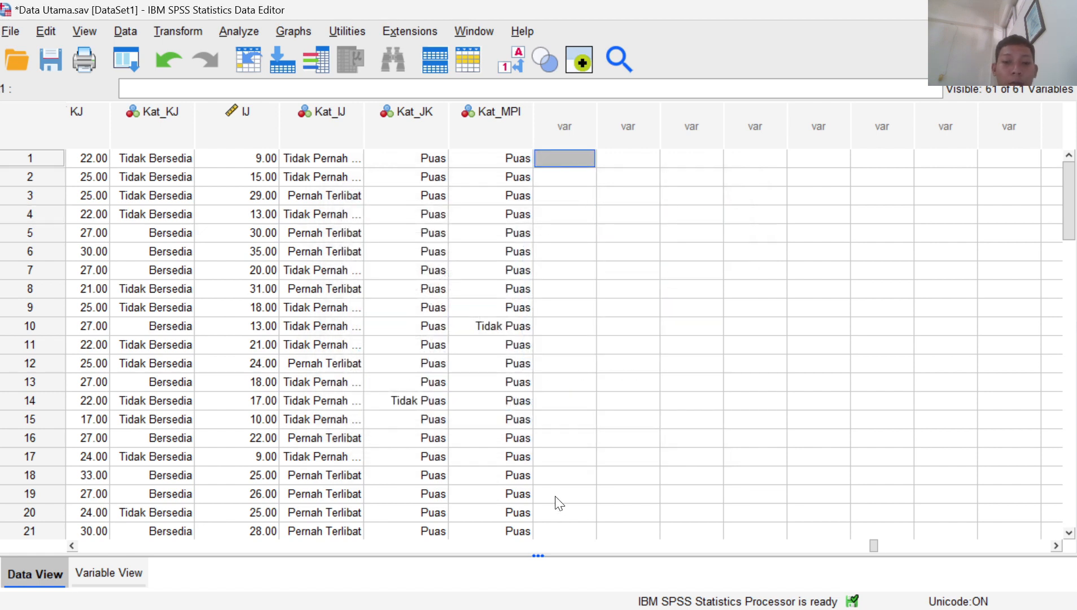
left_click_drag(873, 547, 833, 552)
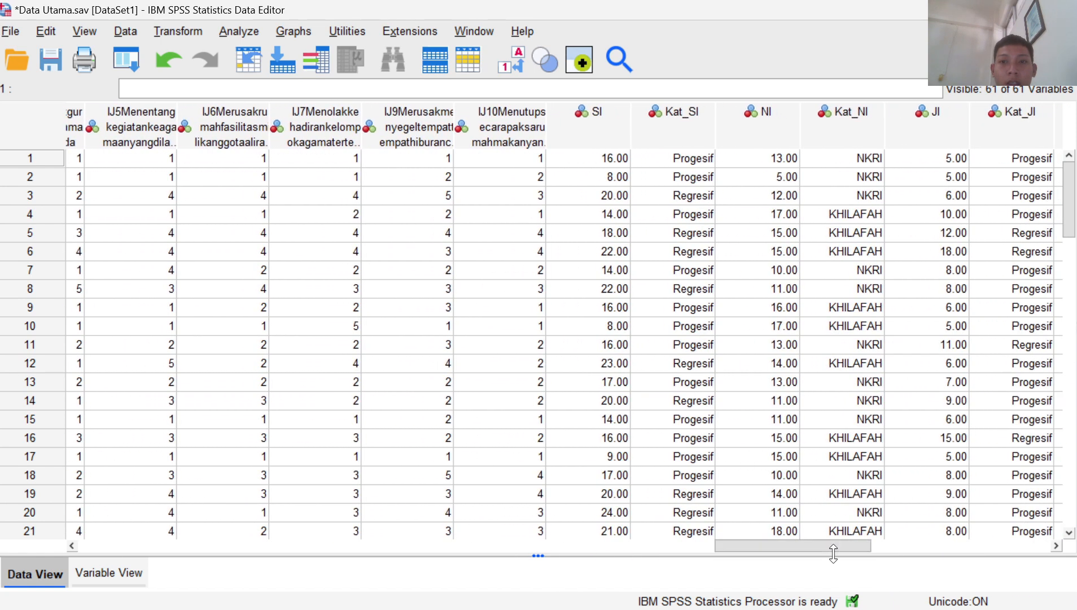
left_click(583, 135)
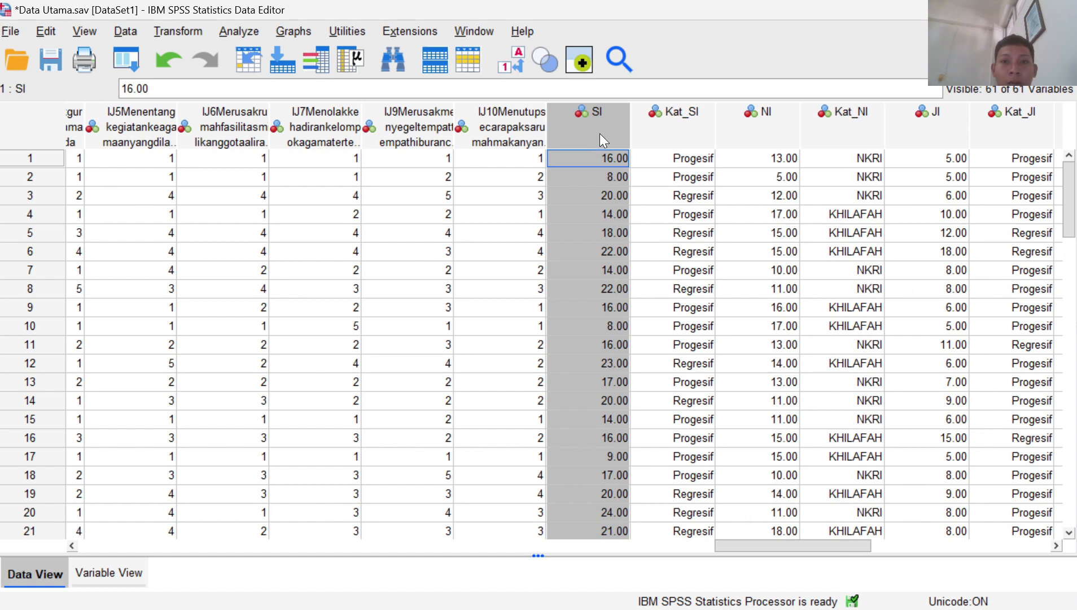
left_click(759, 133)
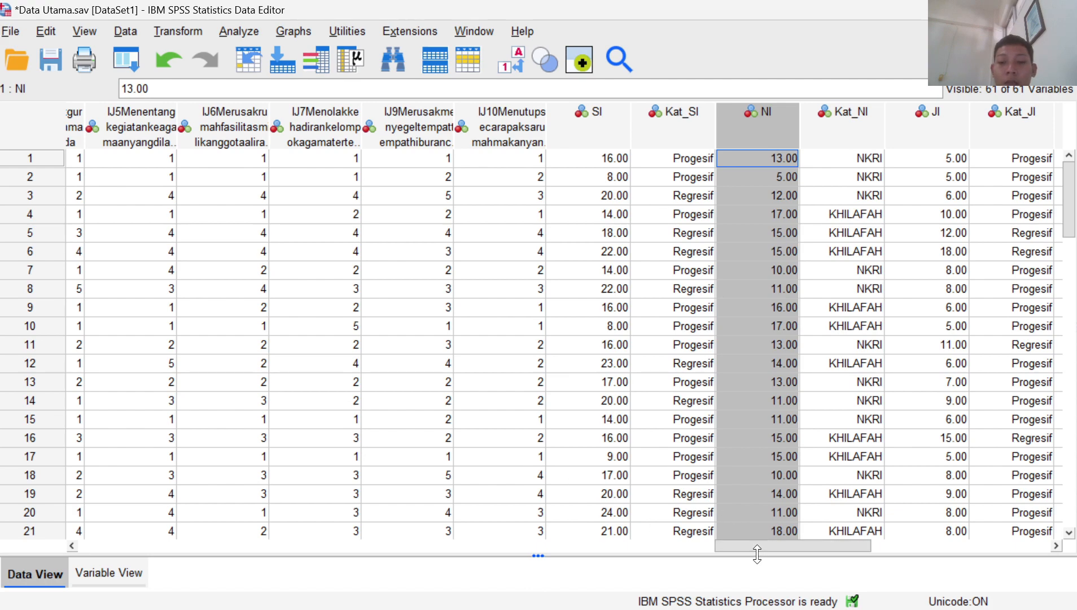
left_click_drag(752, 549, 902, 565)
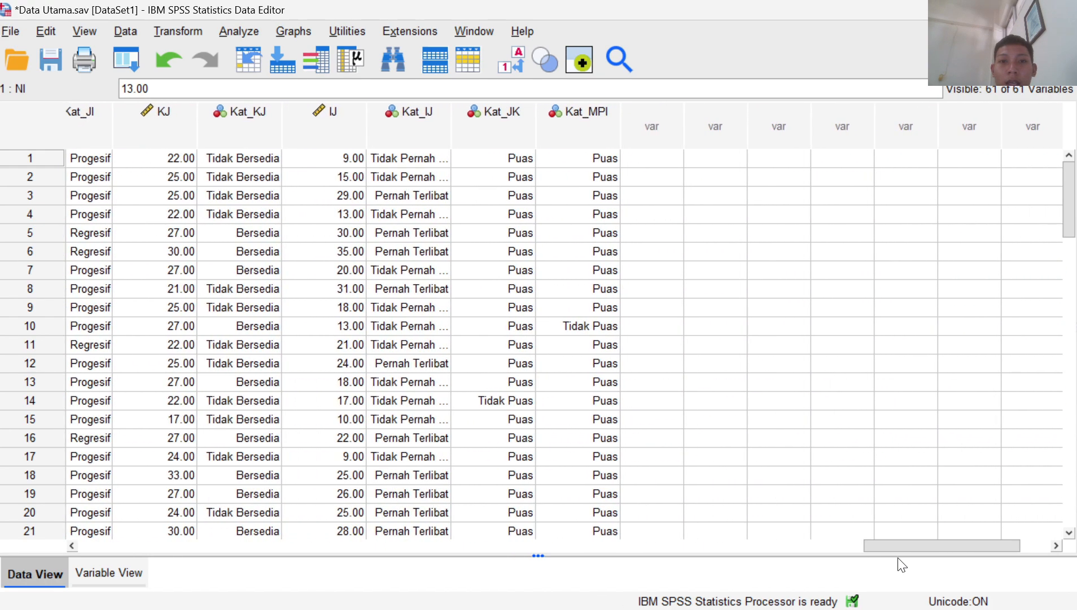
mouse_move(314, 120)
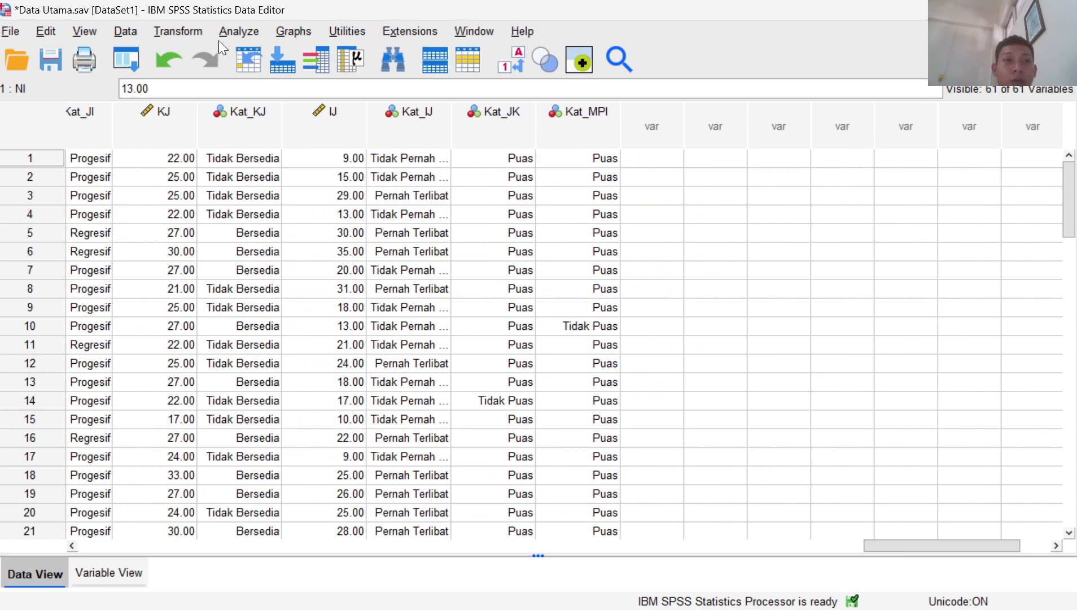
Start a Frequencies analysis, clear its variable list and add Penegakan Sharia Islam [SI] as the variable to analyse.
left_click(236, 31)
mouse_move(300, 87)
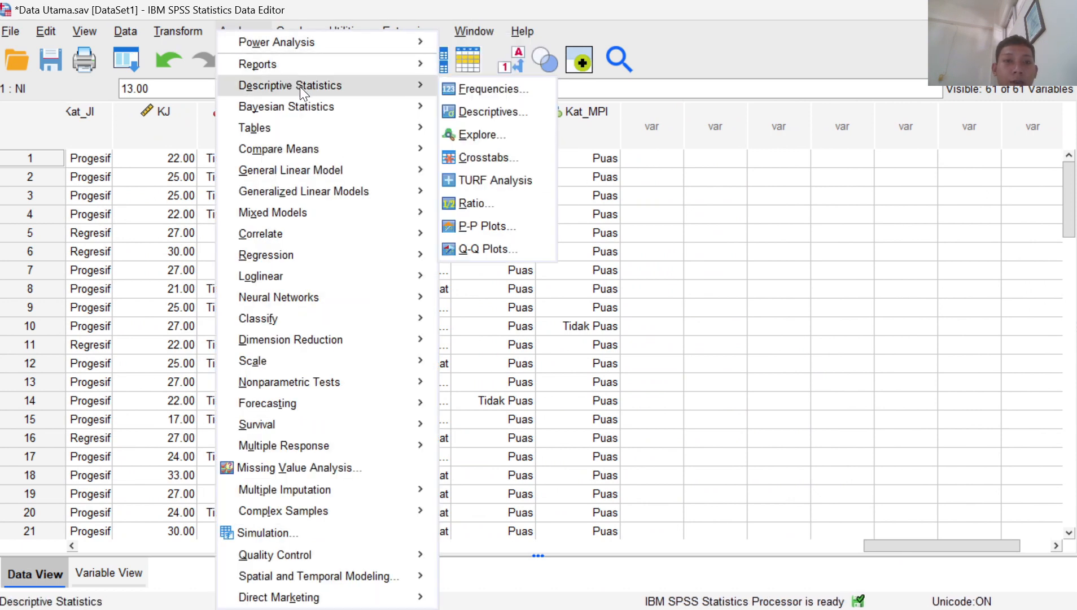
left_click(466, 88)
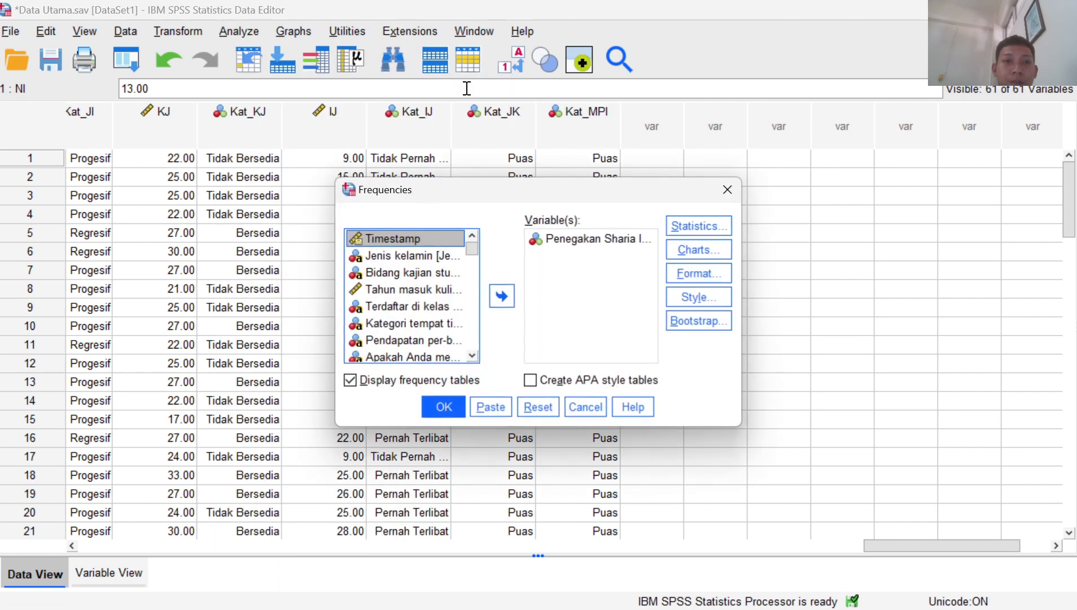
left_click(564, 241)
left_click(502, 296)
scroll(446, 303, "up", 2)
scroll(445, 305, "down", 3)
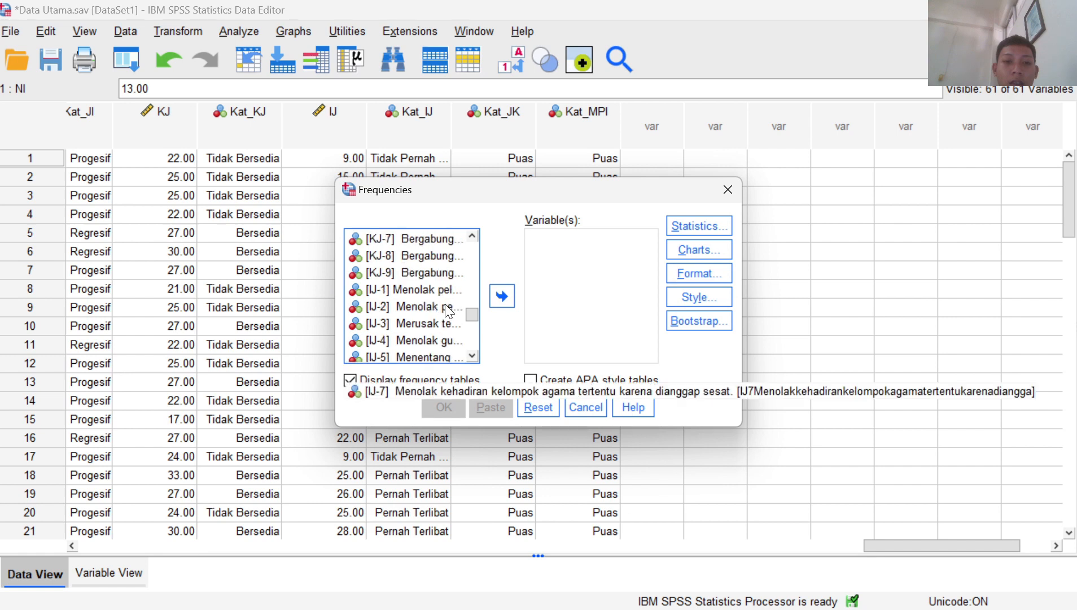
scroll(446, 309, "down", 2)
scroll(447, 309, "up", 3)
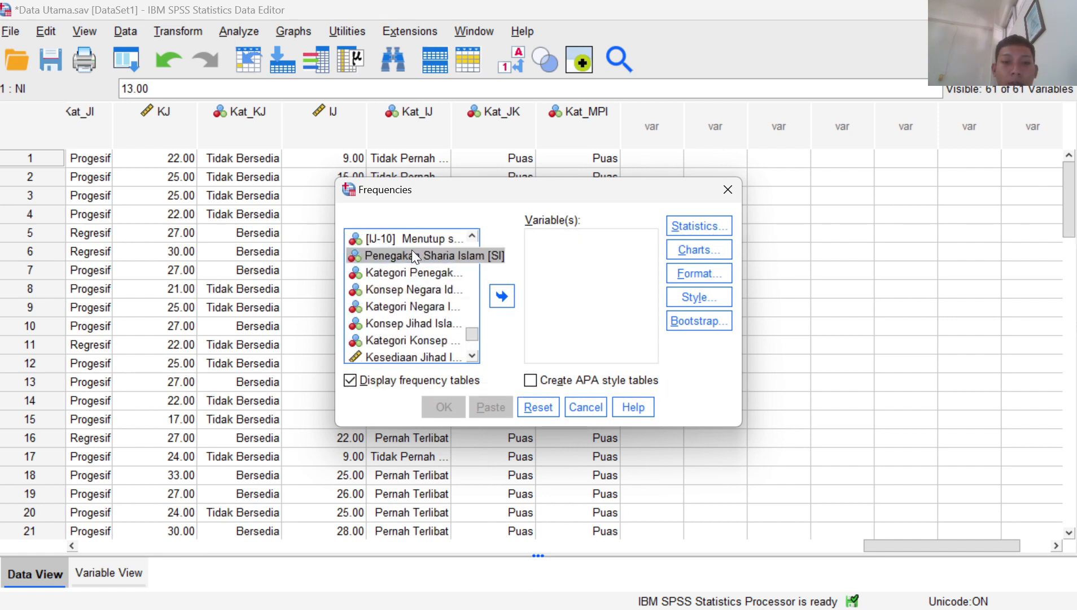
left_click(502, 296)
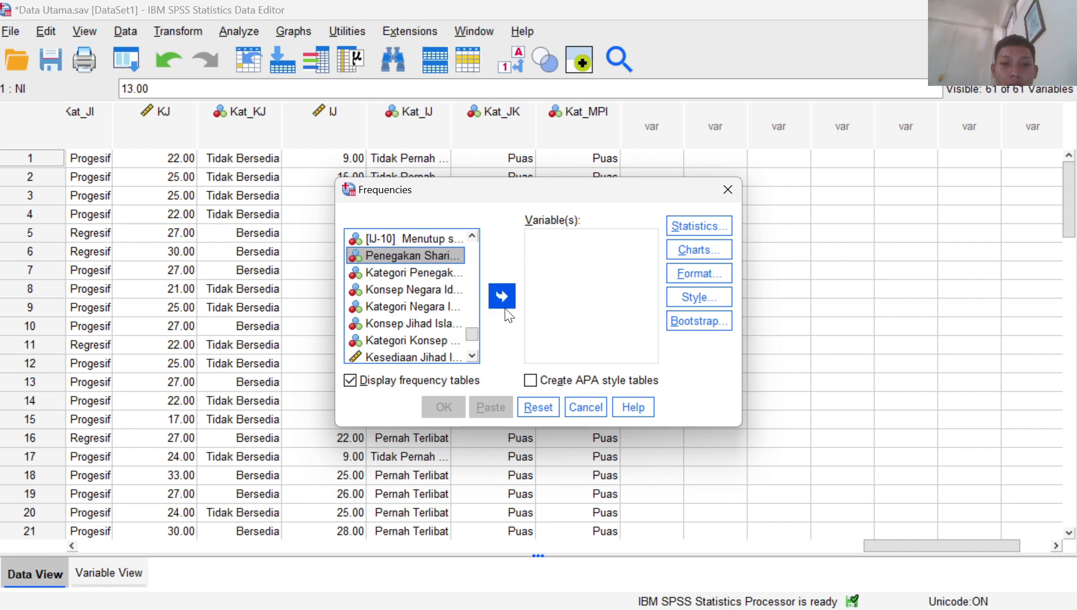
Review the Frequencies statistics, keeping quartiles, cut points for 10 equal groups, central tendency, dispersion and distribution options, and run the analysis.
left_click(716, 231)
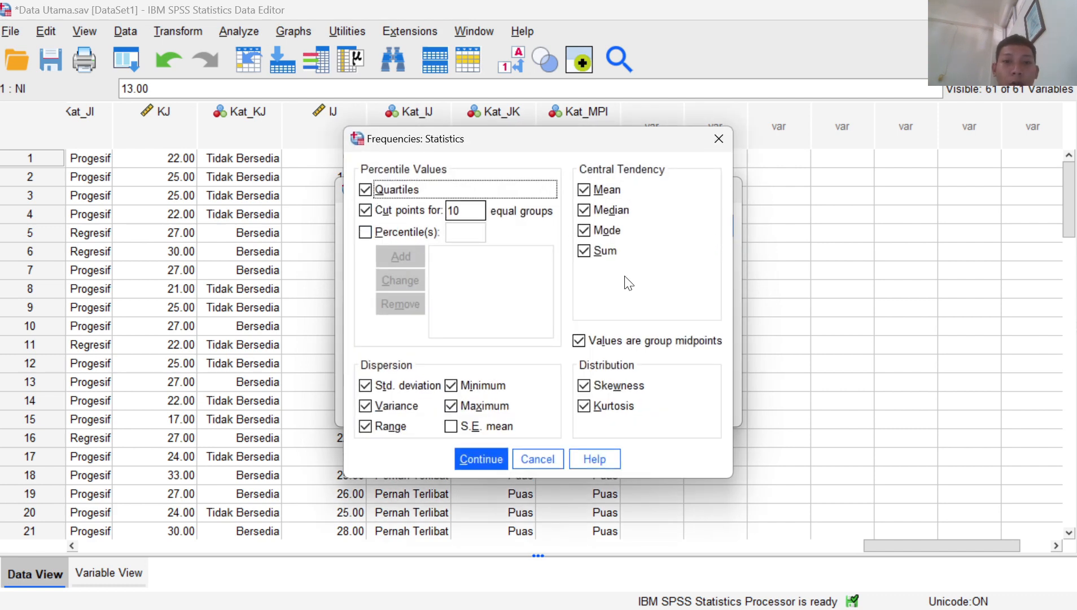
left_click(366, 190)
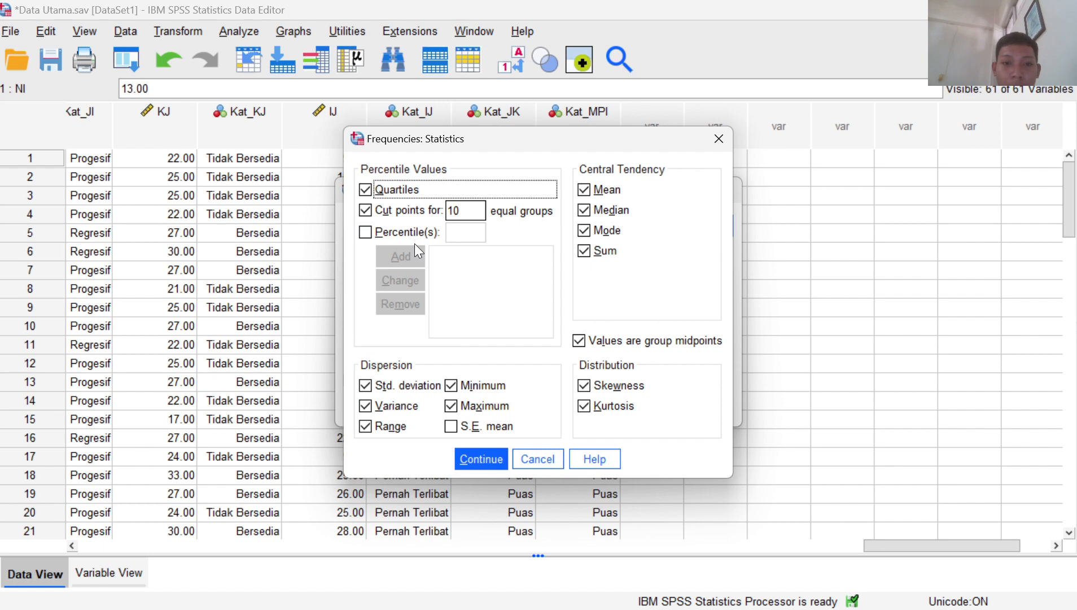
left_click(486, 456)
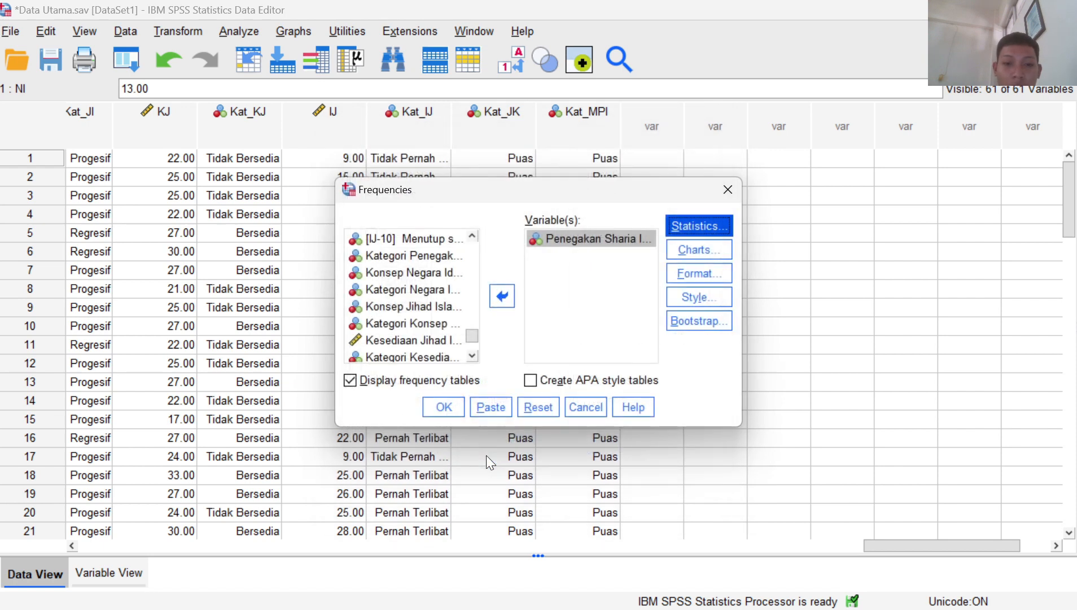
left_click(432, 404)
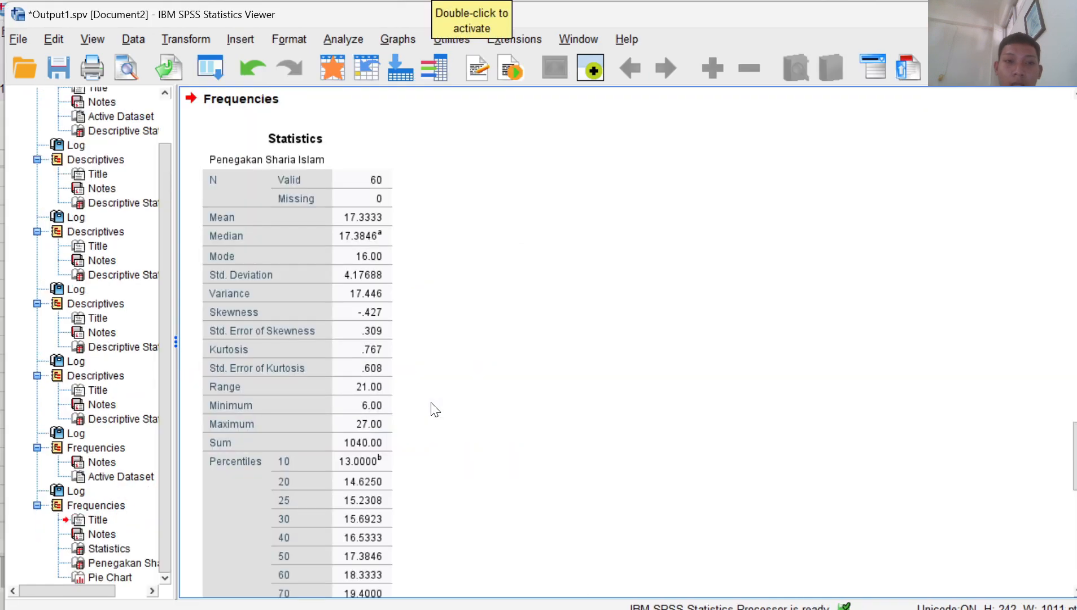
Examine the Frequencies output for Penegakan Sharia Islam, including the statistics table, the frequency table and the pie chart.
scroll(435, 409, "up", 2)
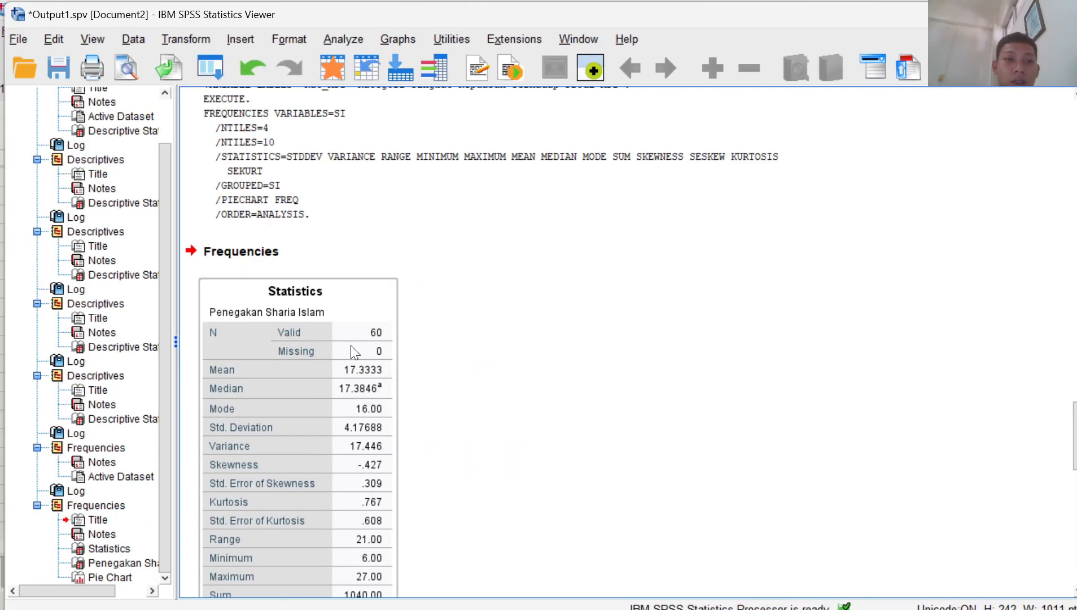
left_click(245, 254)
left_click(258, 283)
scroll(278, 346, "down", 3)
scroll(278, 347, "down", 5)
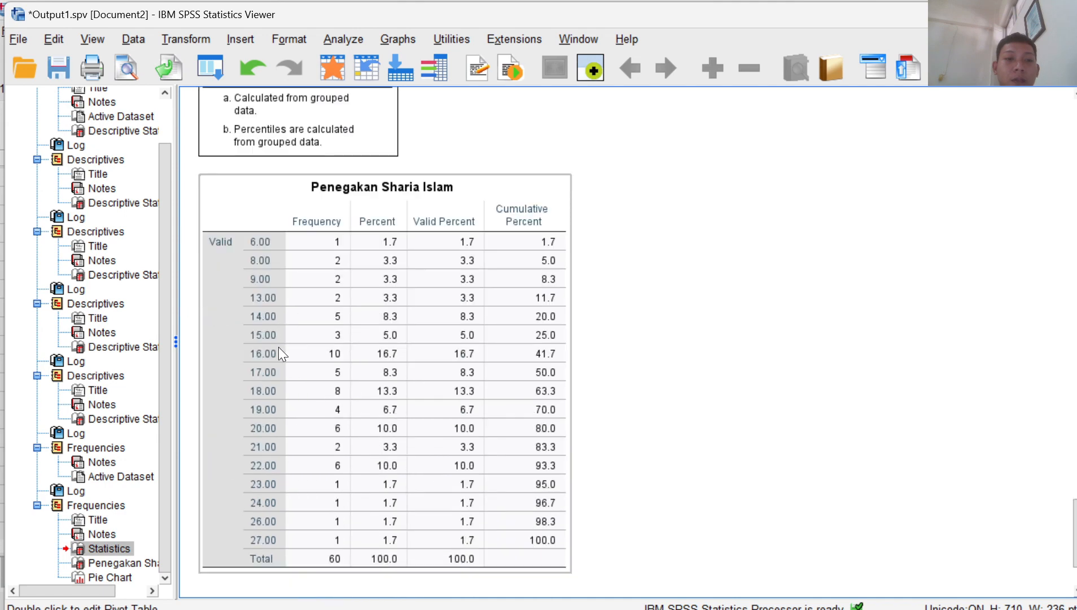
left_click(381, 261)
scroll(579, 282, "down", 5)
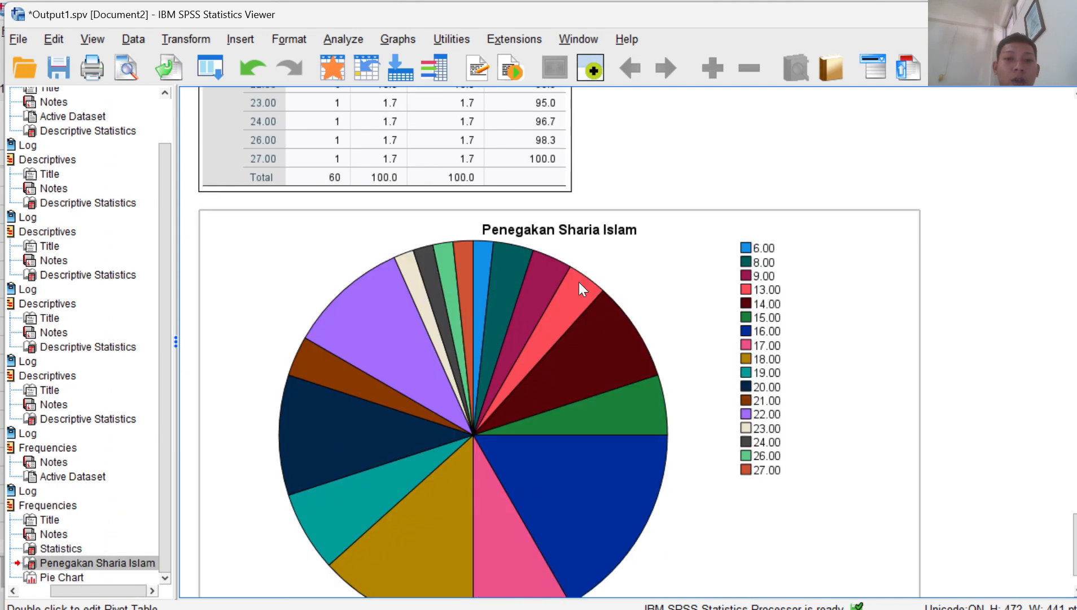
scroll(580, 286, "down", 2)
scroll(581, 287, "up", 12)
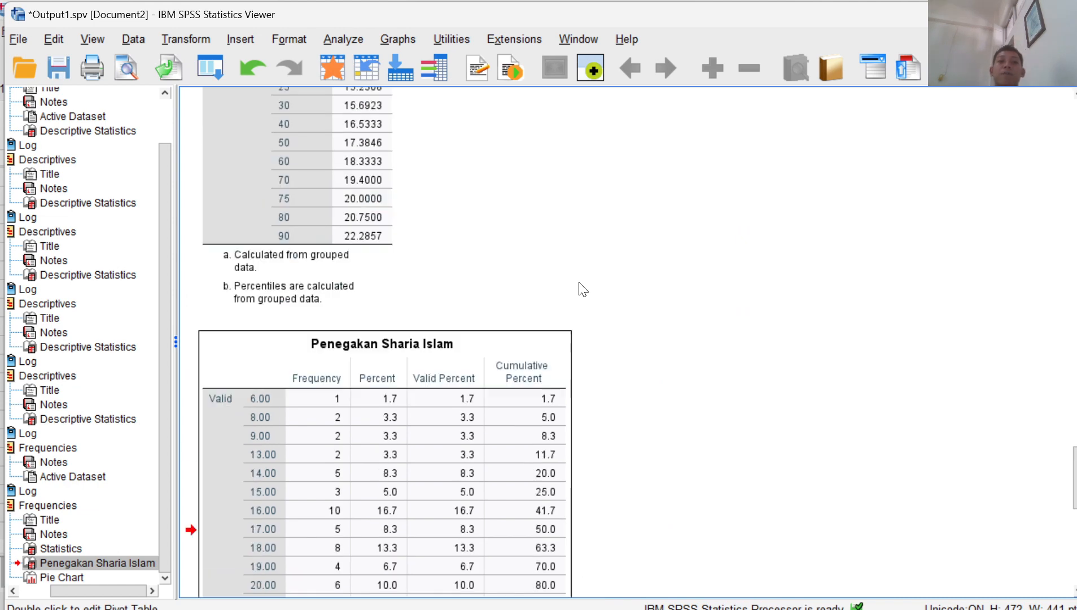
Review the Penegakan Sharia Islam statistics output, and look over the NI, JI and KJ score columns and the category columns up to Kat_MPI.
scroll(583, 289, "up", 10)
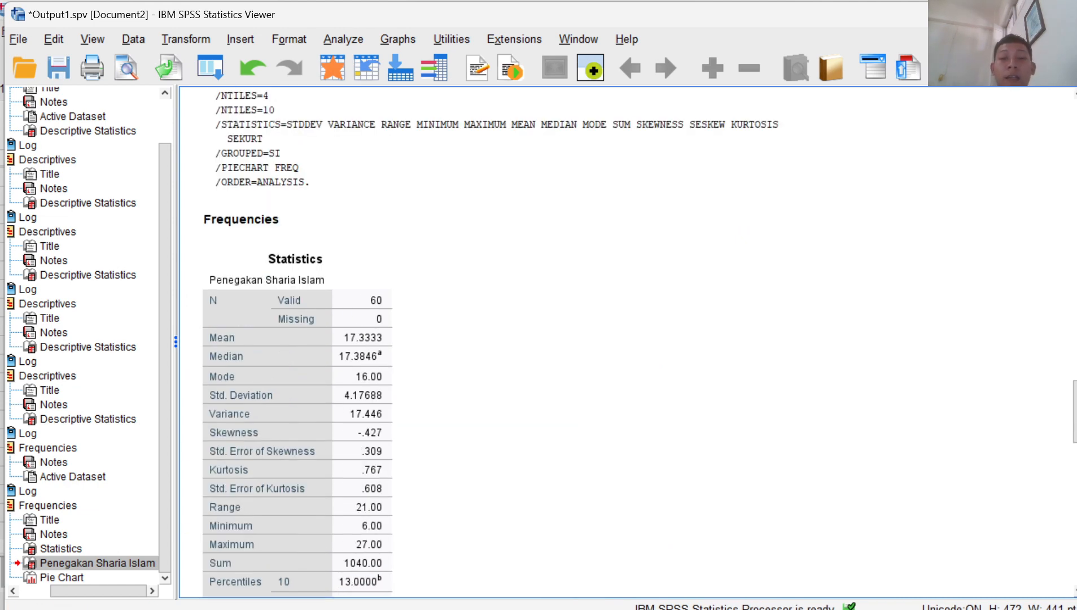
key("alt+Tab")
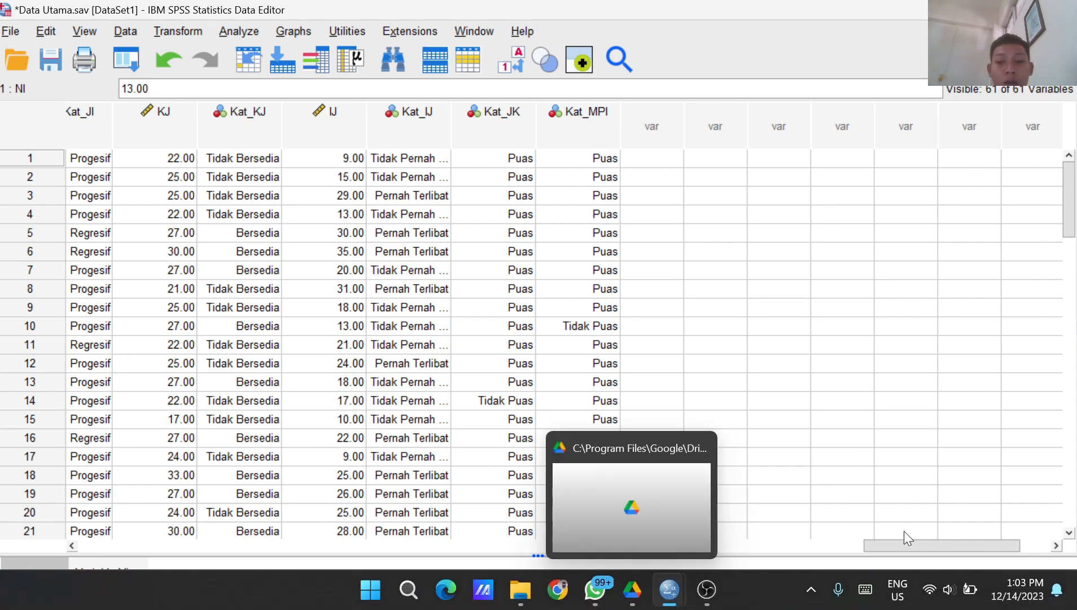
left_click_drag(900, 539, 807, 541)
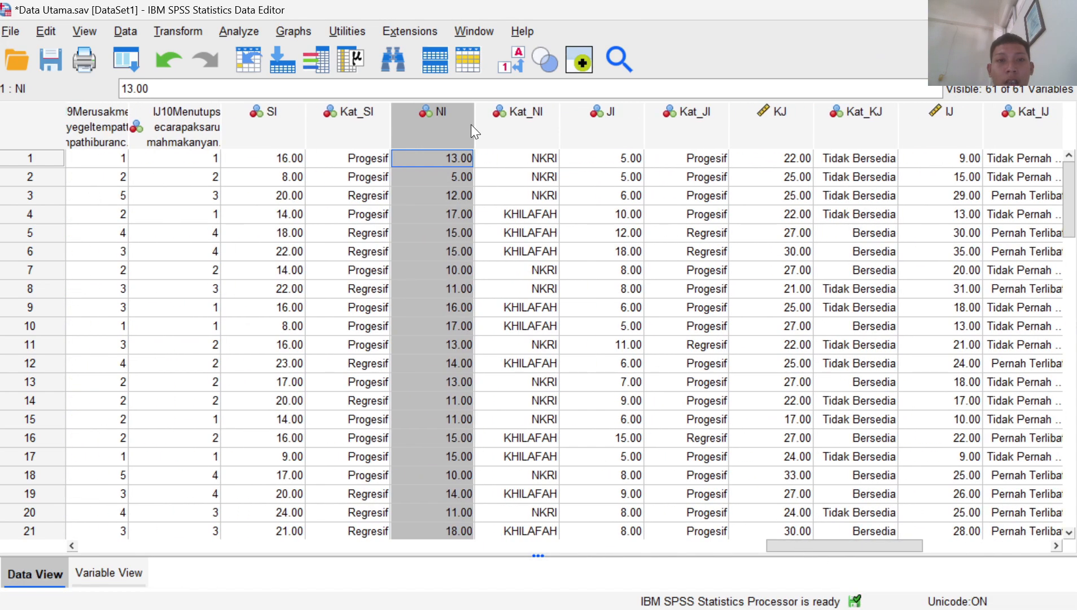
left_click(603, 112)
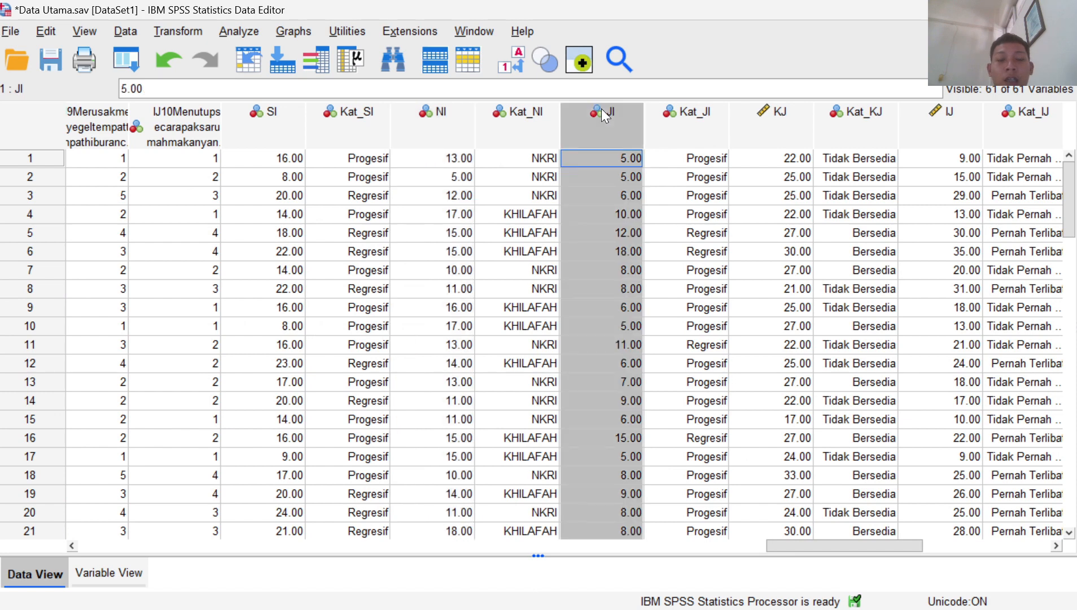
left_click(441, 115)
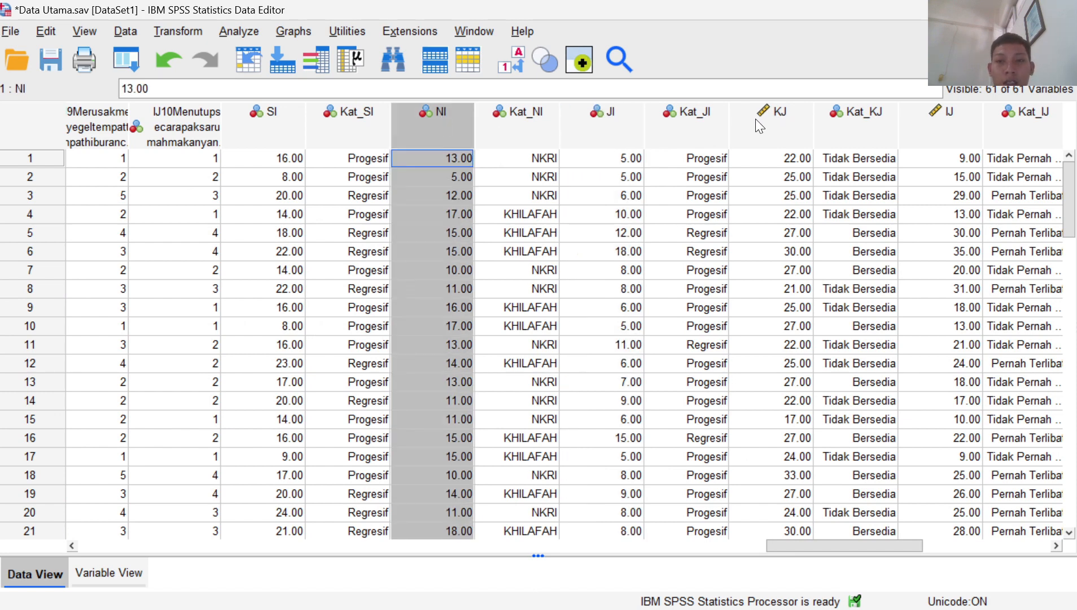
left_click(773, 121)
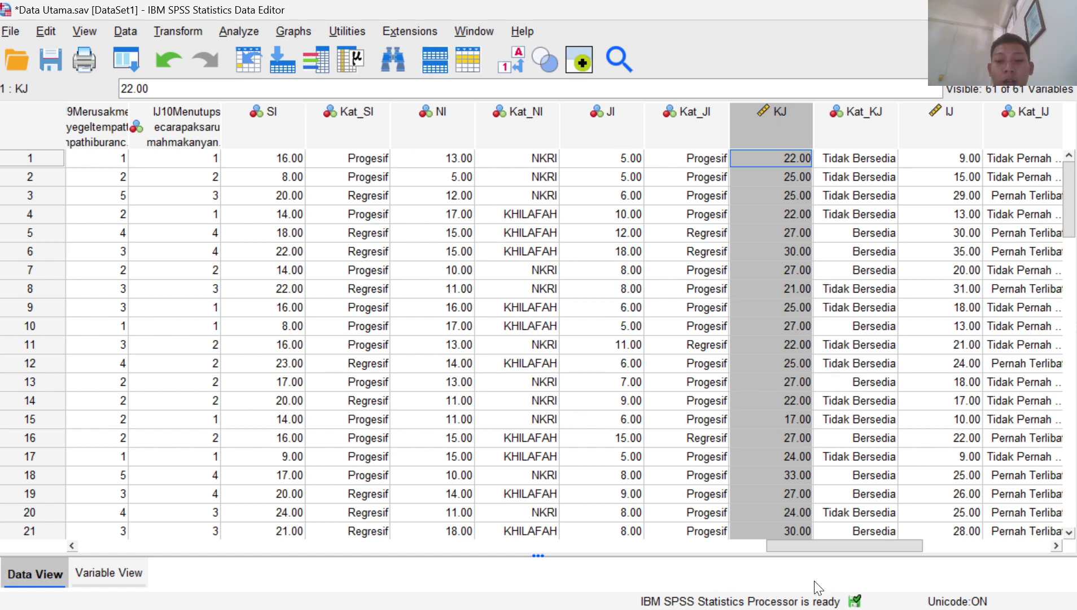
left_click_drag(792, 546, 872, 542)
left_click(769, 307)
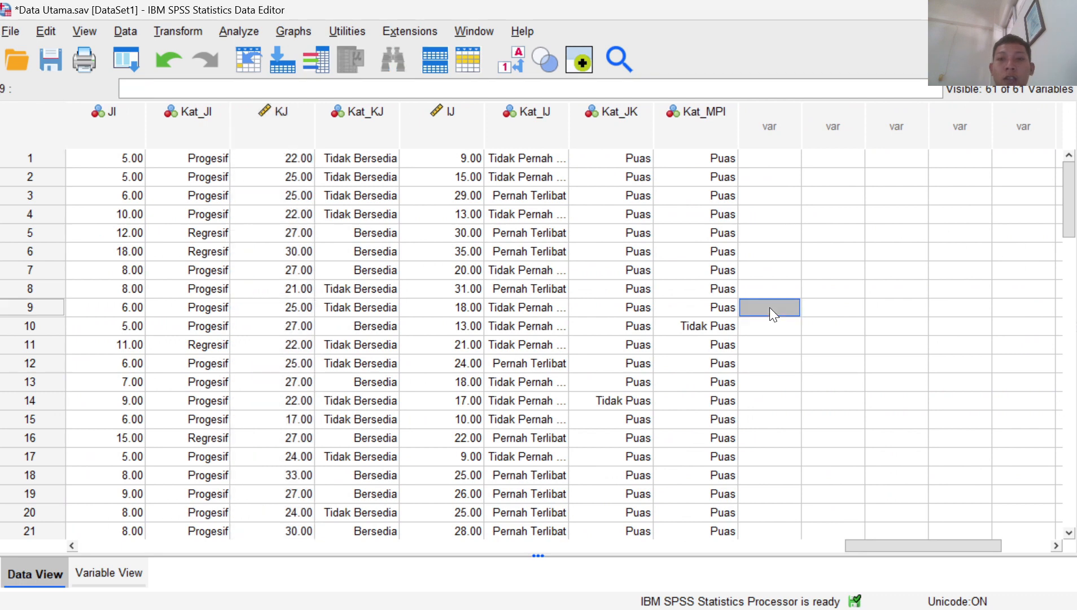
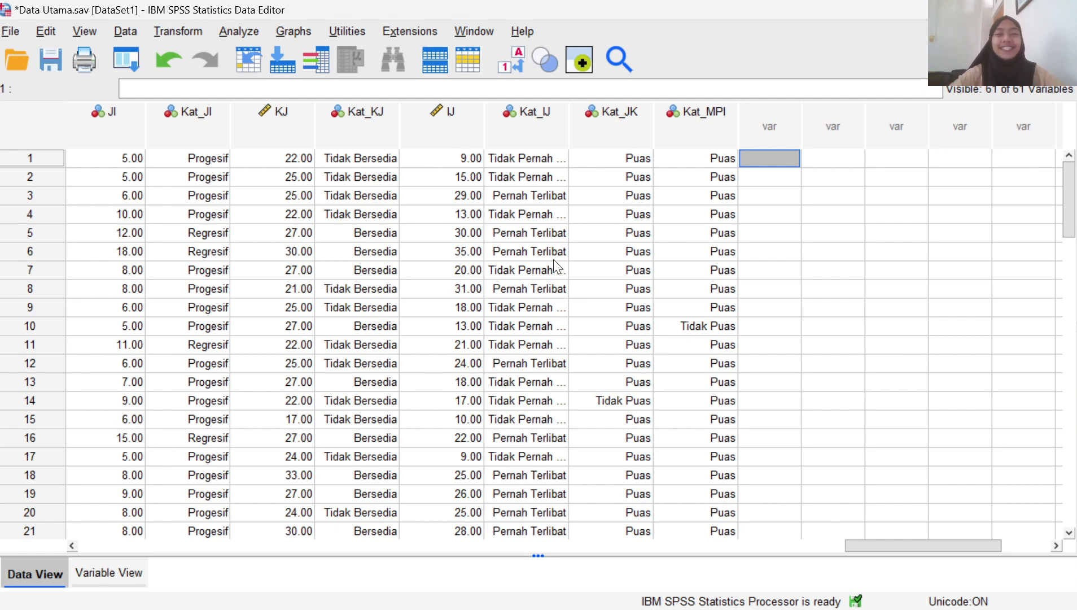
Start a Crosstabs analysis with the Jokowi satisfaction category as the row variable and the Prodi MPI satisfaction category as the column variable.
left_click(240, 31)
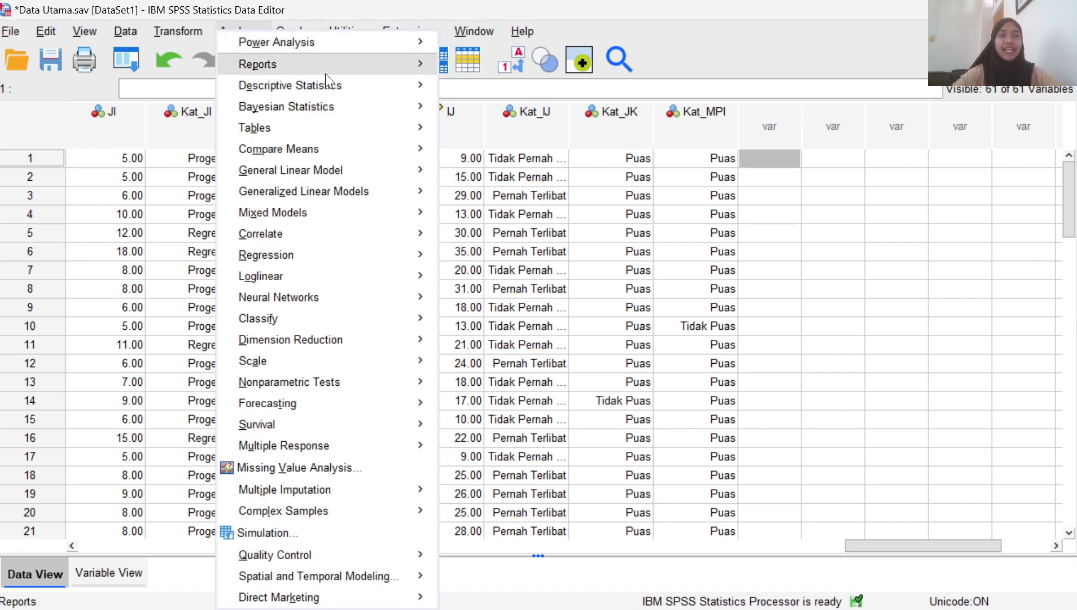
mouse_move(341, 86)
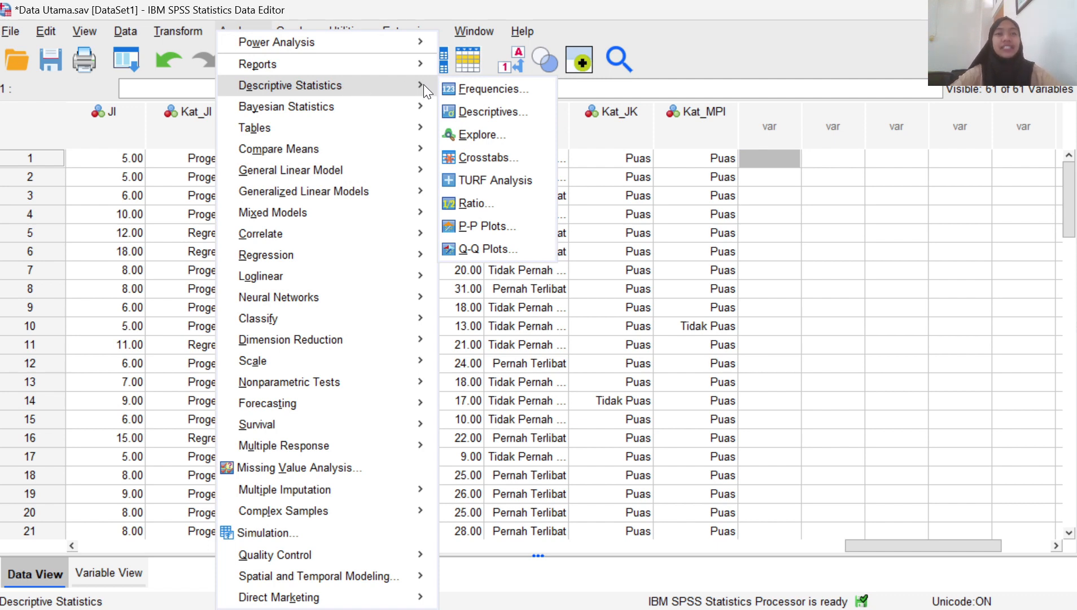
left_click(510, 156)
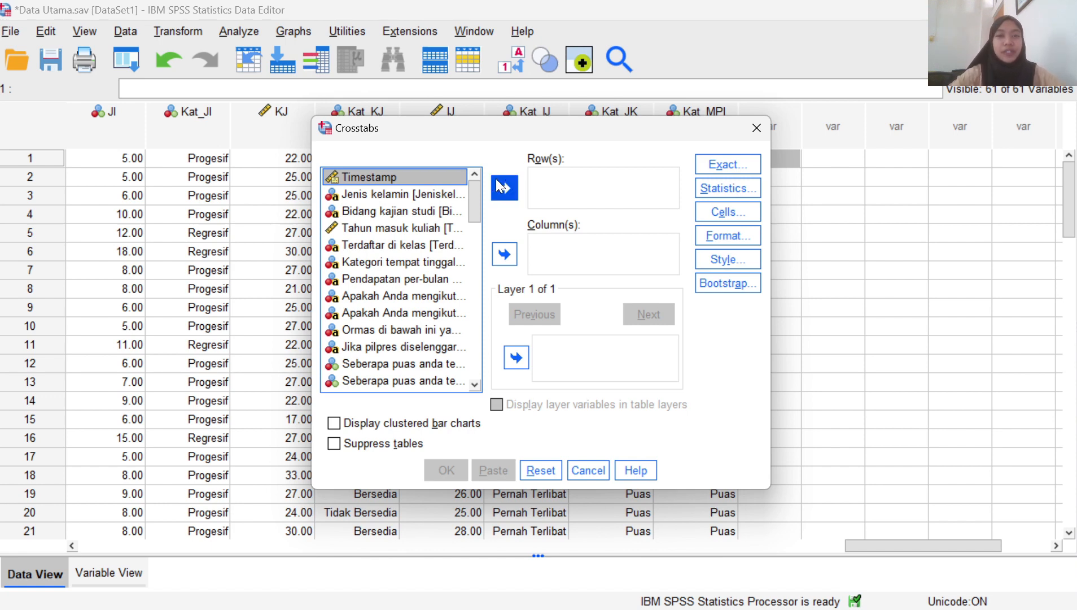
left_click_drag(480, 185, 482, 370)
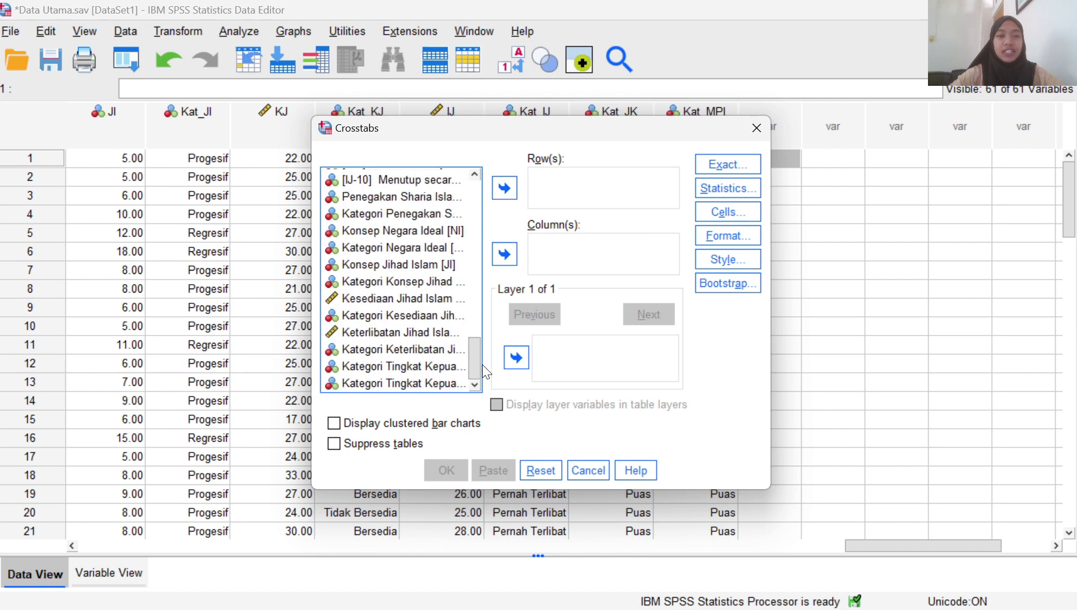
left_click(445, 366)
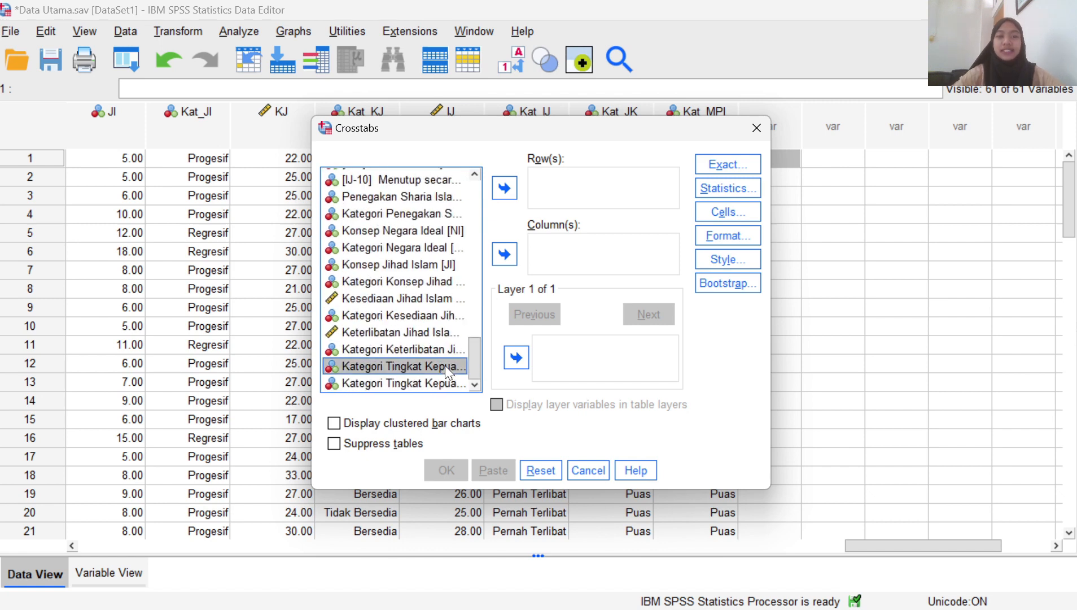
left_click(505, 186)
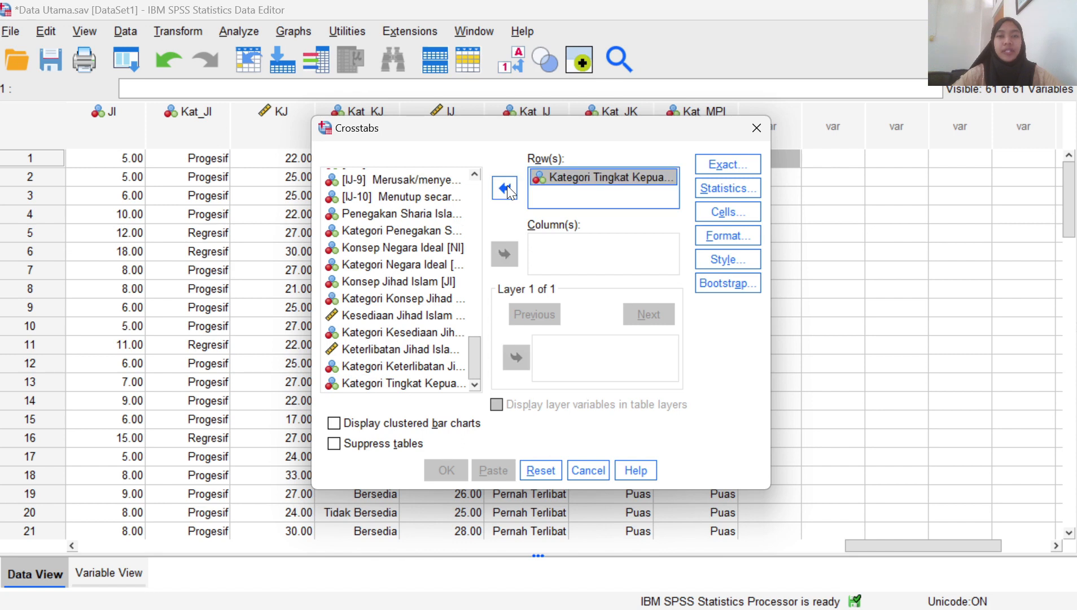
left_click(457, 384)
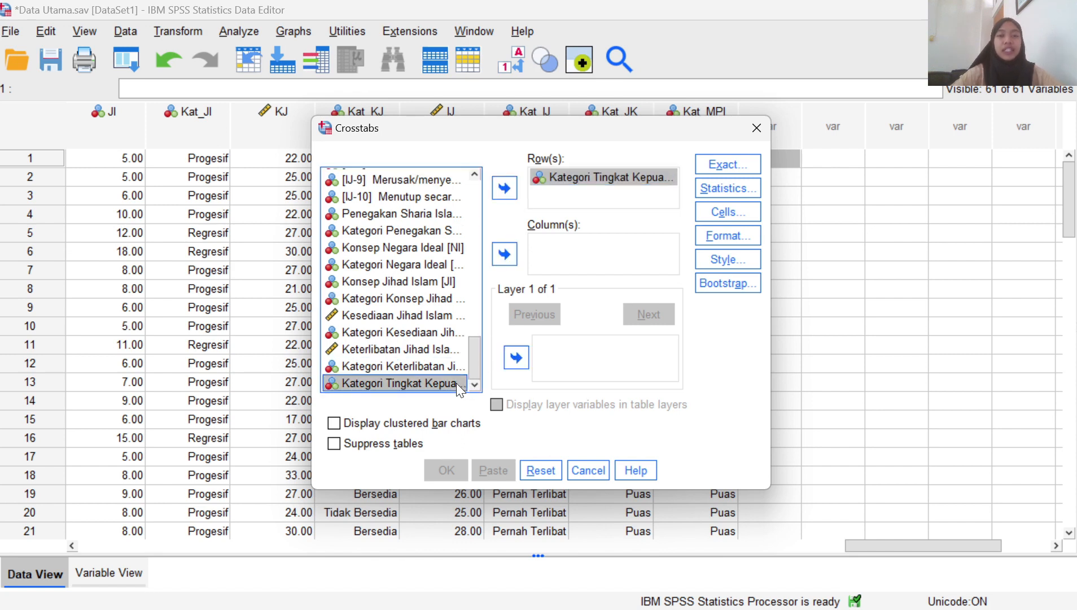
left_click(504, 255)
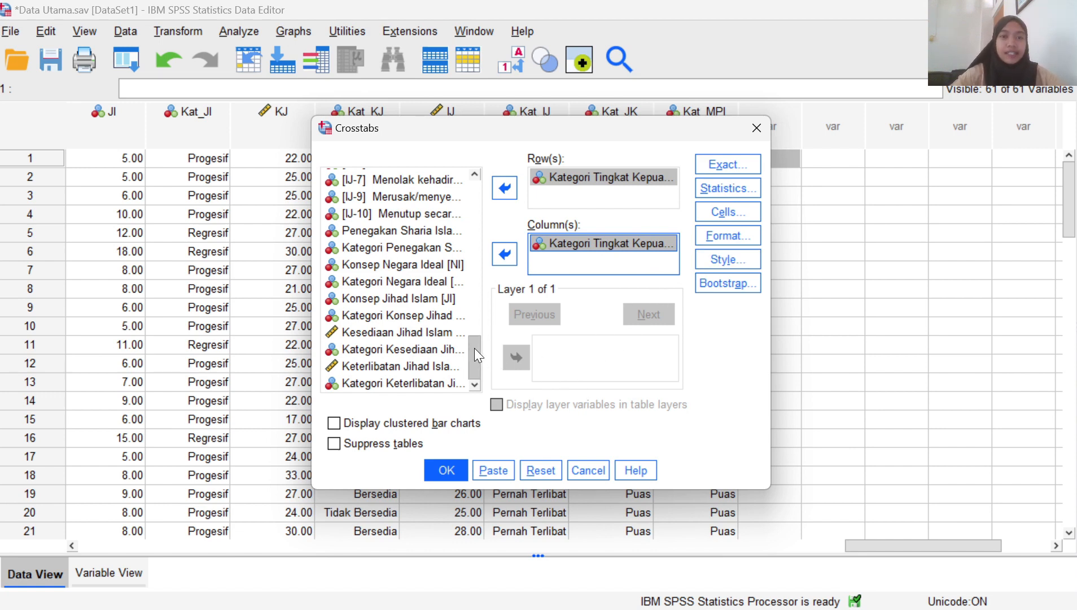
Add the category variables for Penegakan Sharia Islam, Negara Ideal, Konsep Jihad, Kesediaan Jihad and Keterlibatan Jihad to crosstab layer 1.
left_click_drag(475, 348, 475, 336)
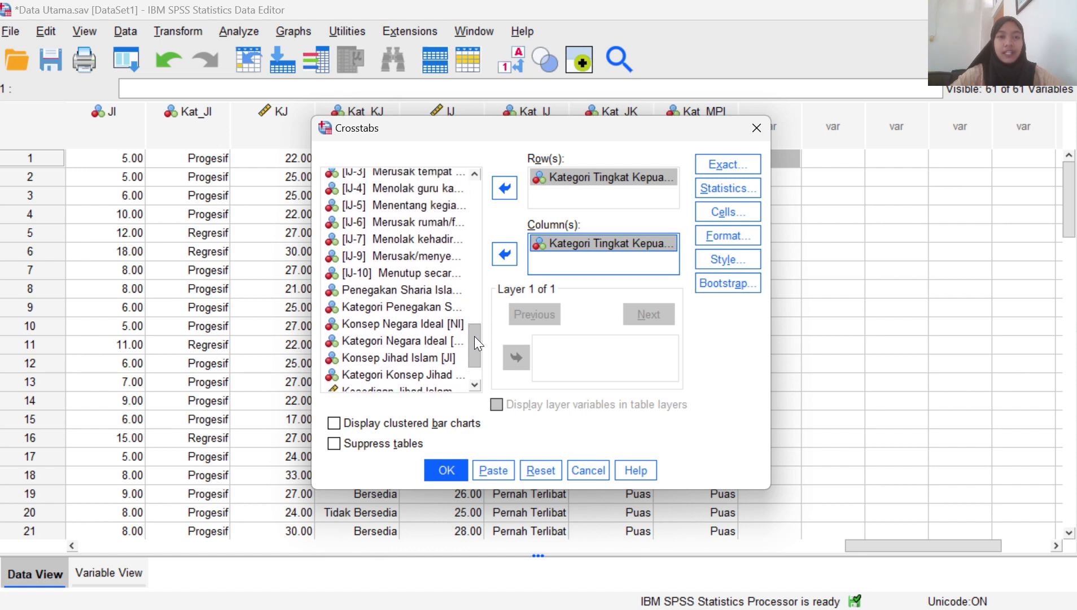
left_click(416, 309)
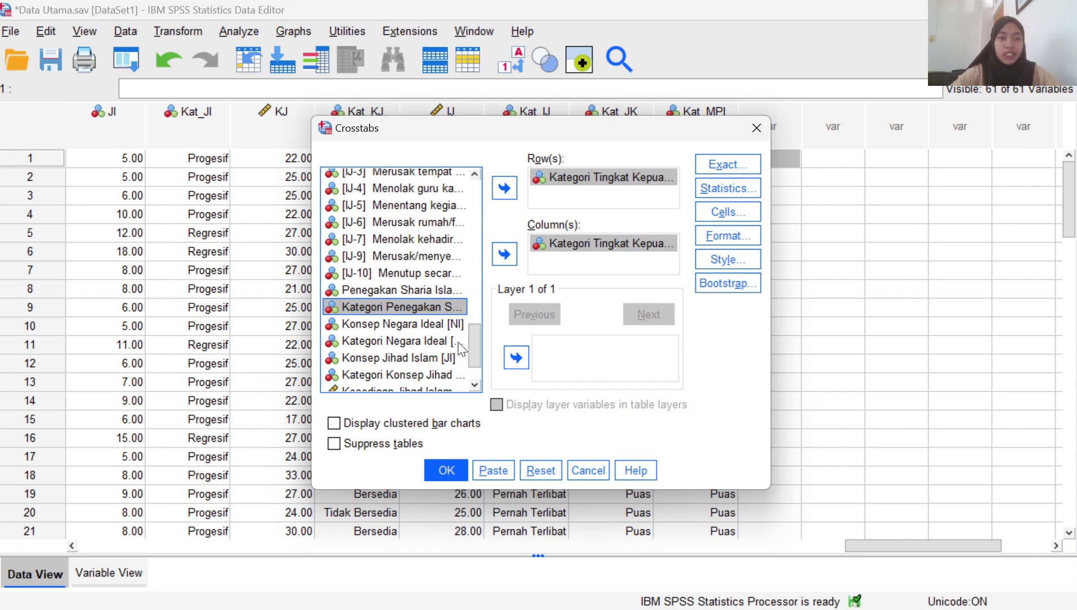
left_click(515, 355)
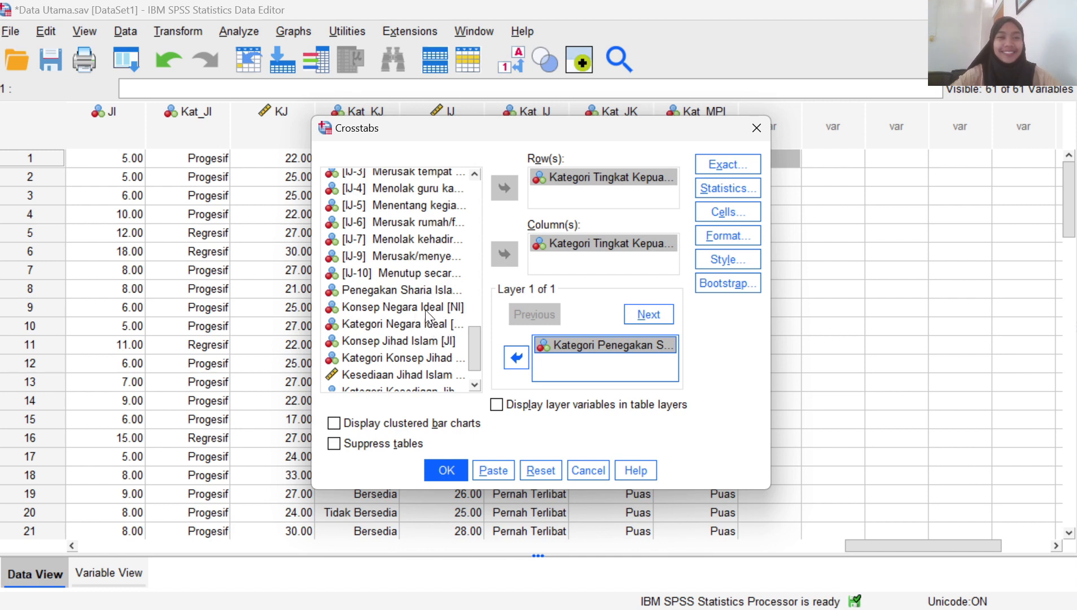
left_click(436, 324)
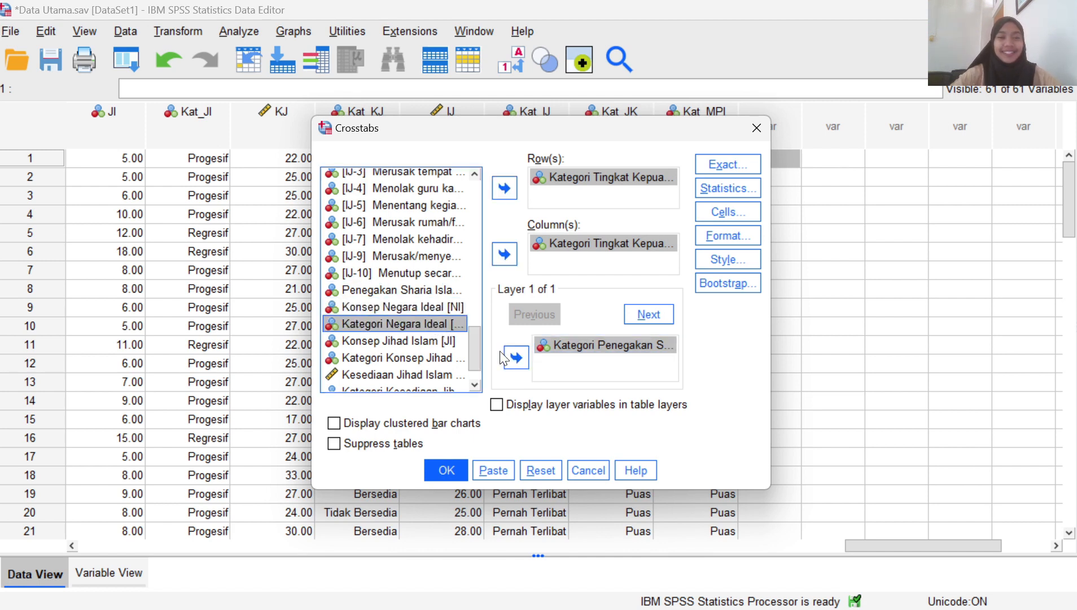
left_click(513, 357)
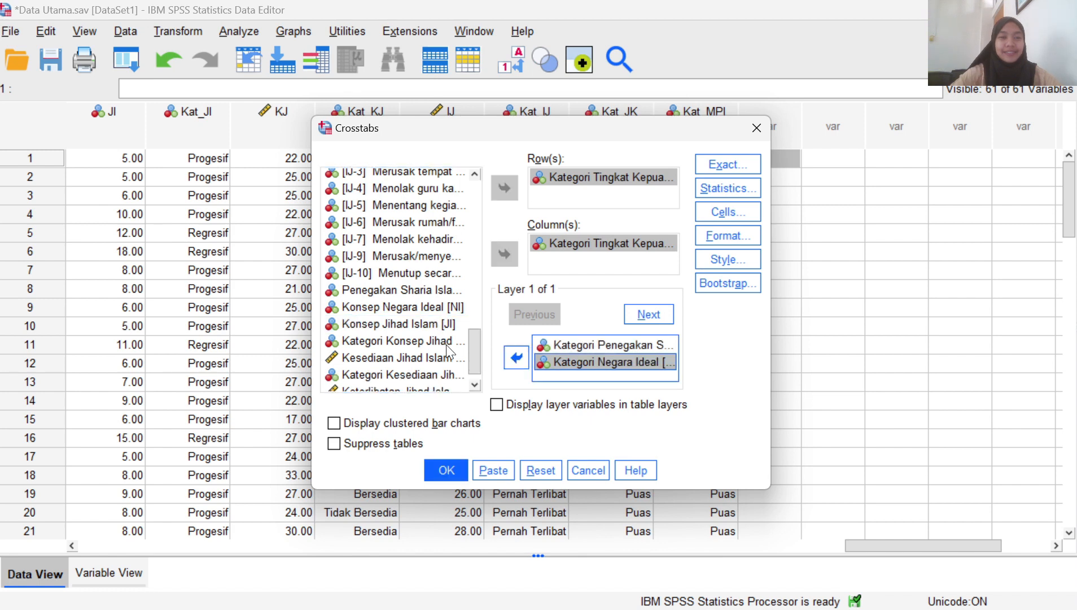
left_click(446, 342)
left_click(517, 359)
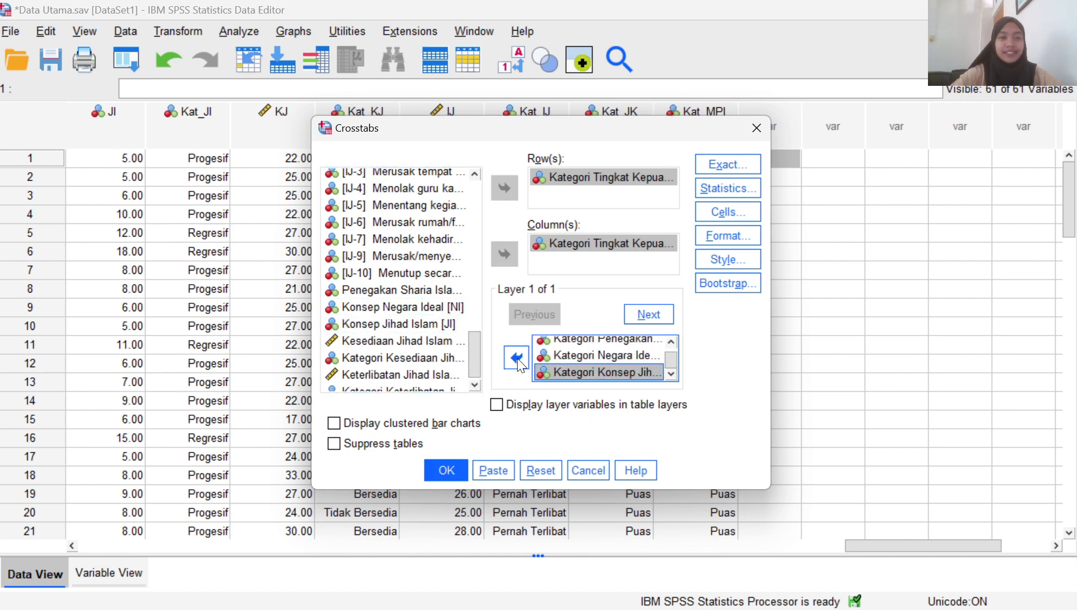
left_click(443, 361)
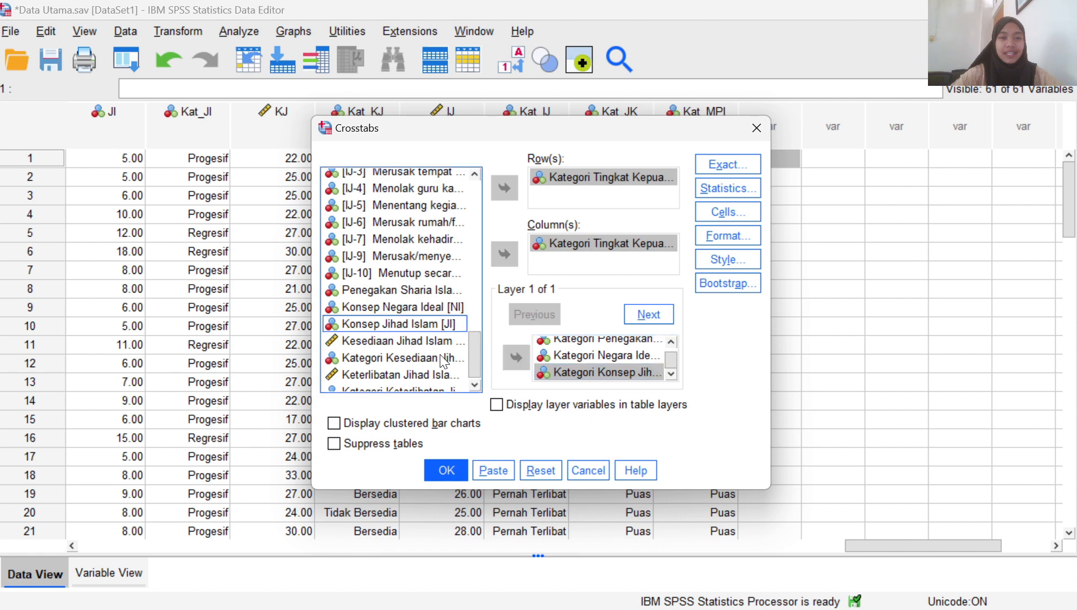
left_click(442, 357)
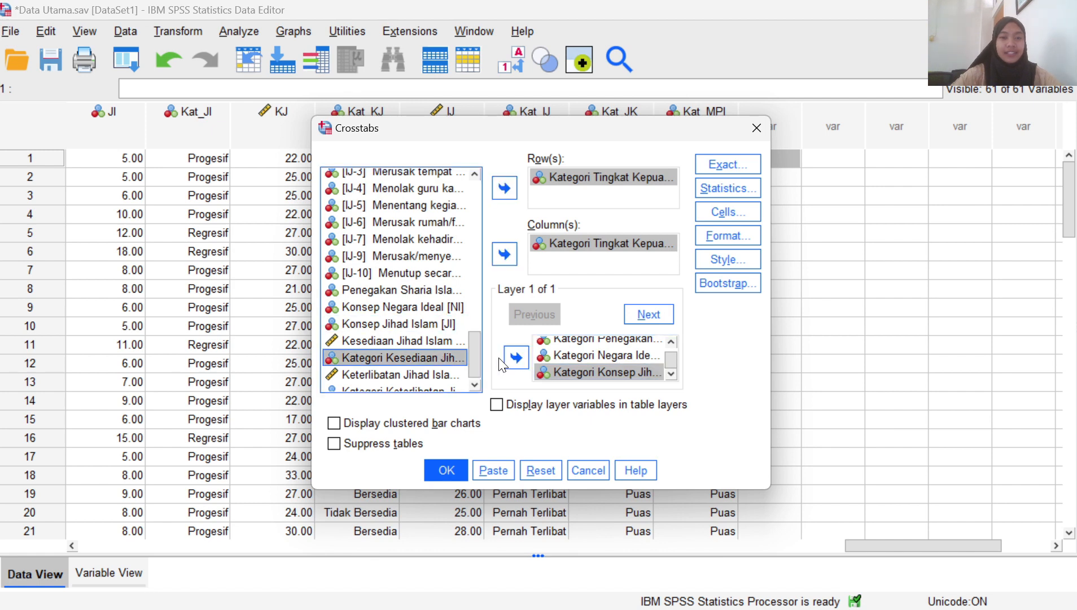
left_click(513, 359)
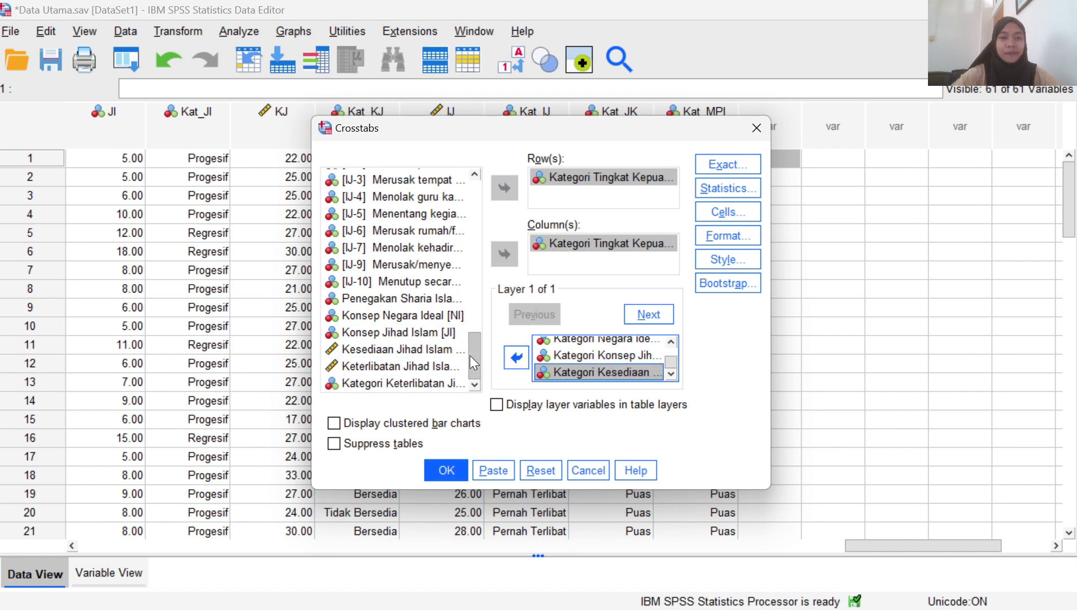
left_click(445, 383)
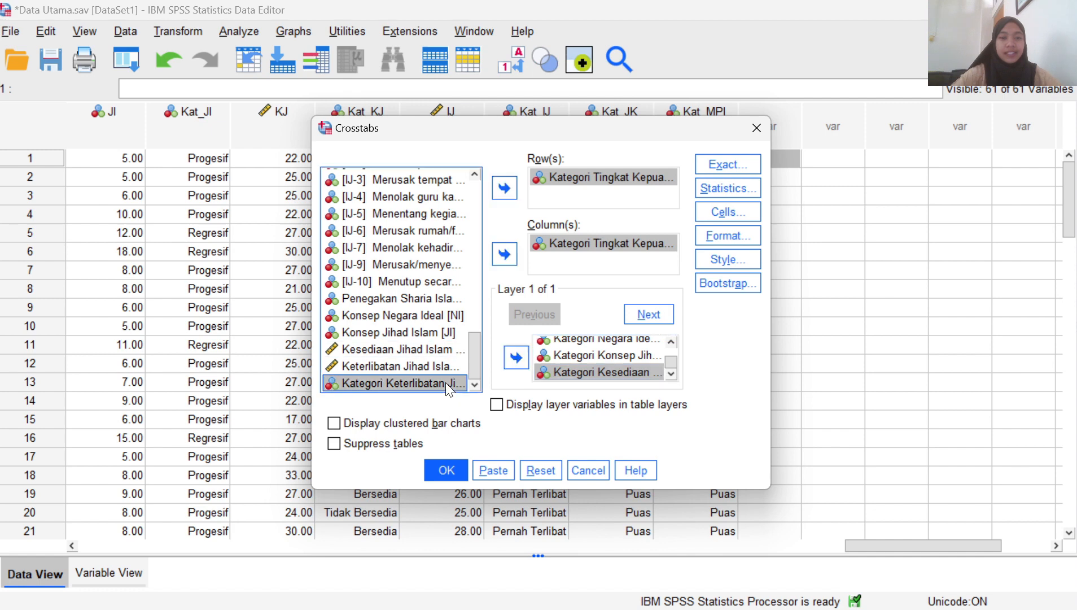
left_click(515, 357)
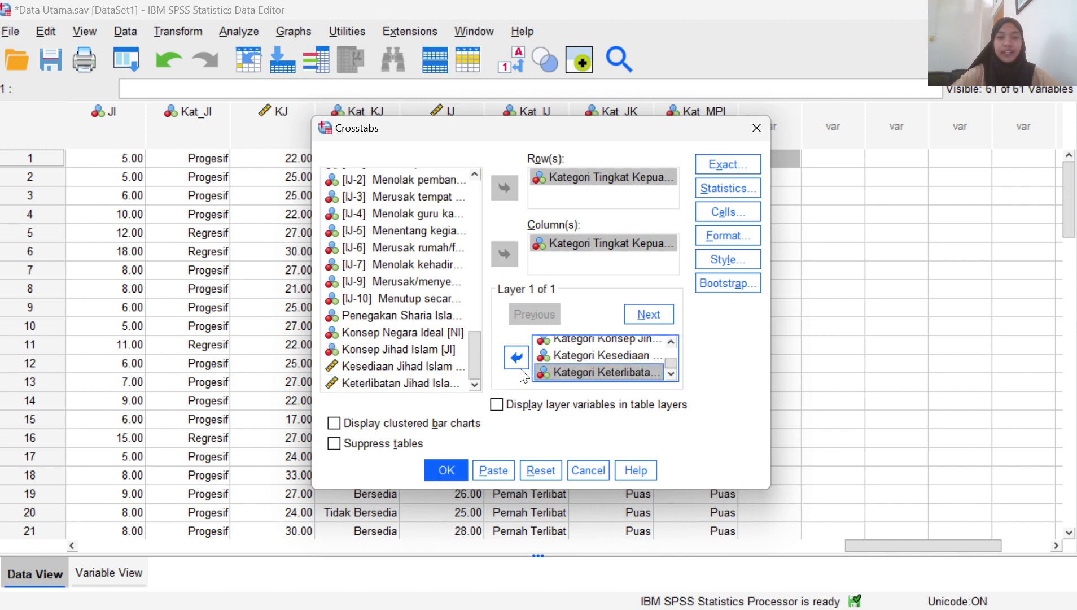
Run the crosstabs with the Chi-square statistic and row percentages added to the observed counts.
left_click(744, 192)
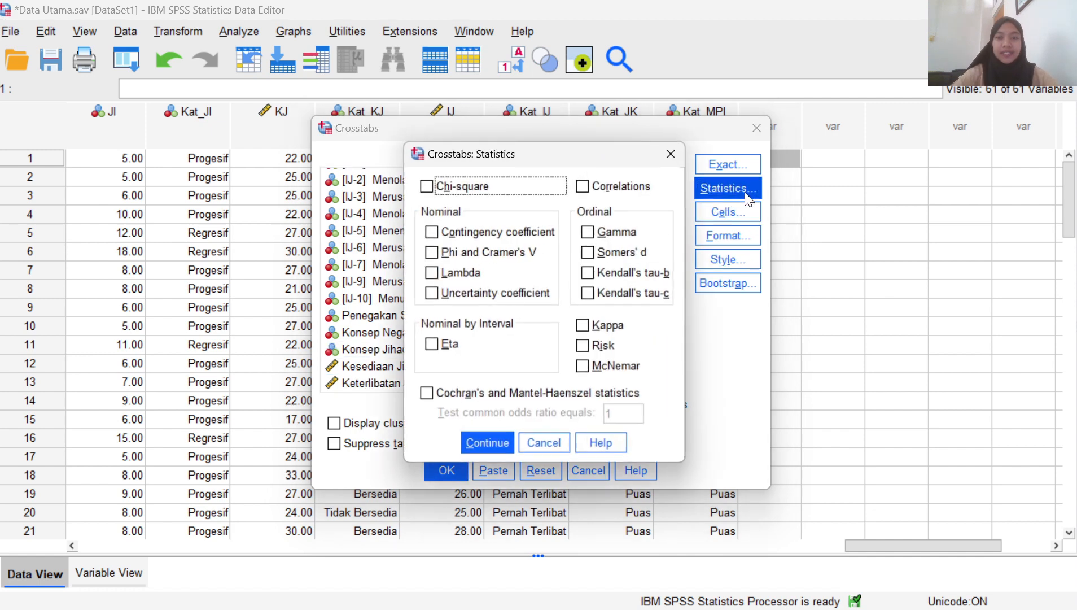
left_click(427, 187)
left_click(486, 440)
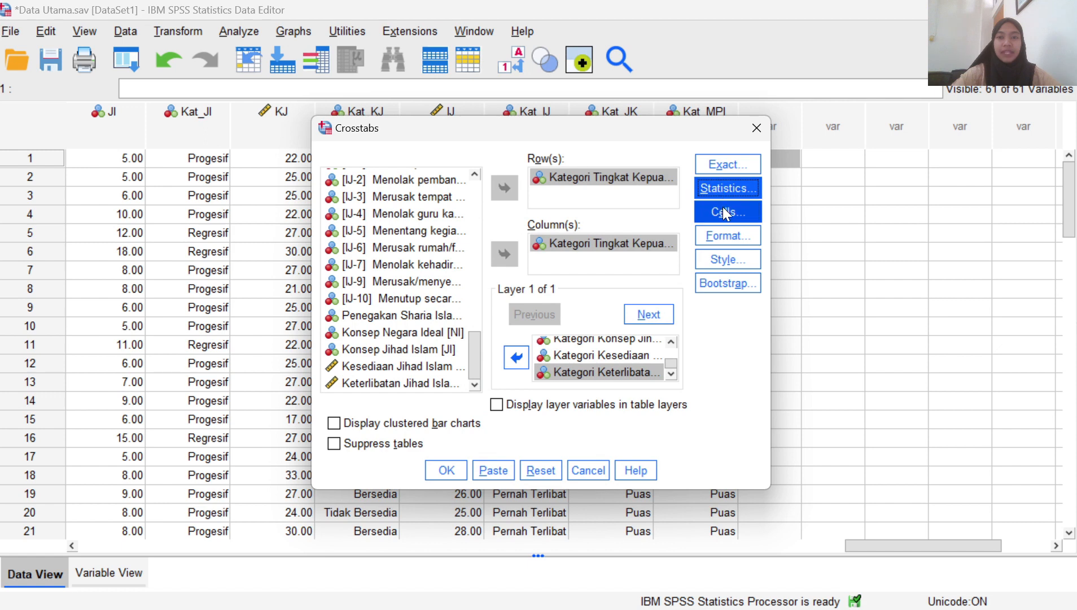
left_click(723, 211)
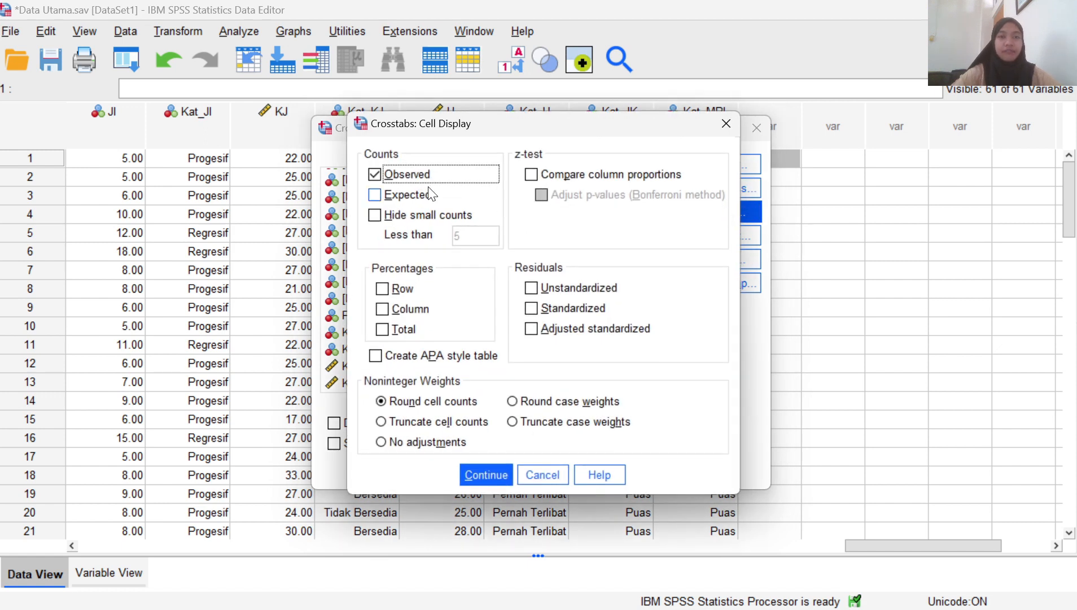
left_click(382, 289)
left_click(483, 478)
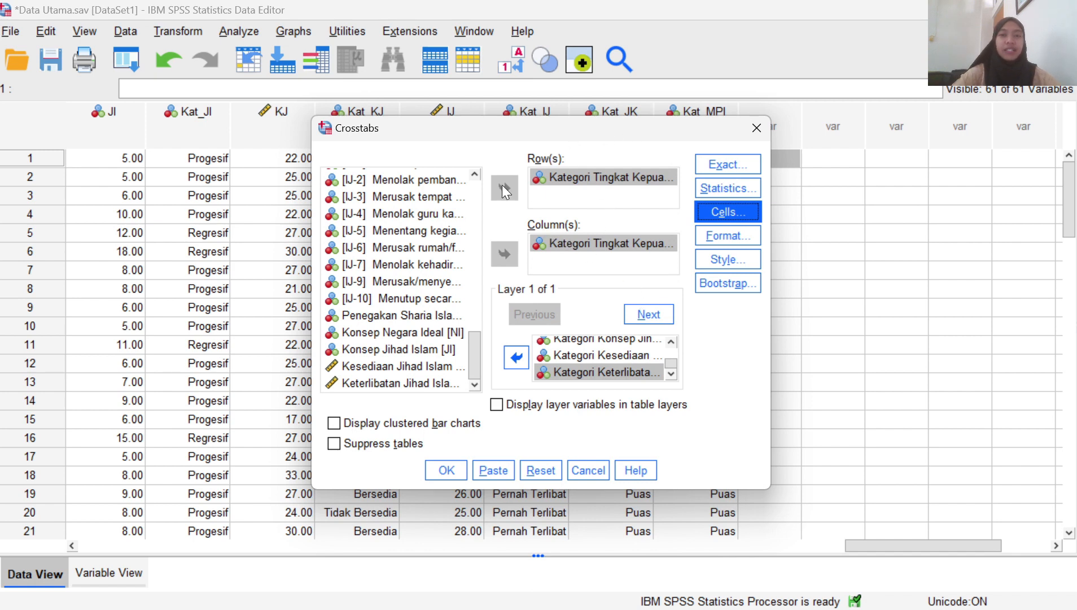
left_click(436, 473)
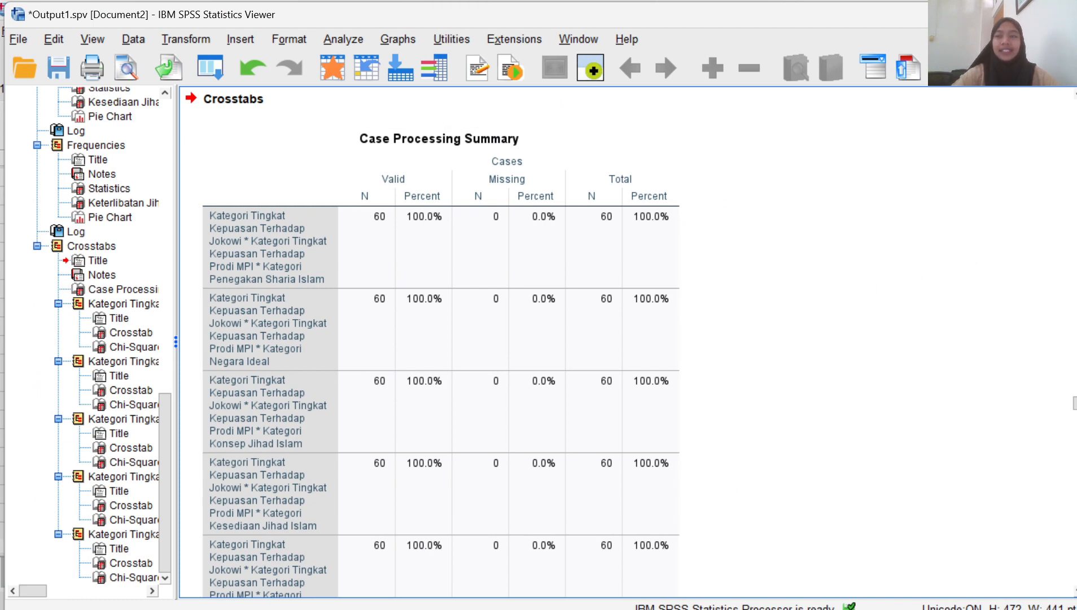
Examine the Crosstabs output, including the case processing summary and the tables below it.
scroll(583, 342, "down", 10)
scroll(583, 342, "up", 9)
left_click_drag(1074, 403, 1069, 359)
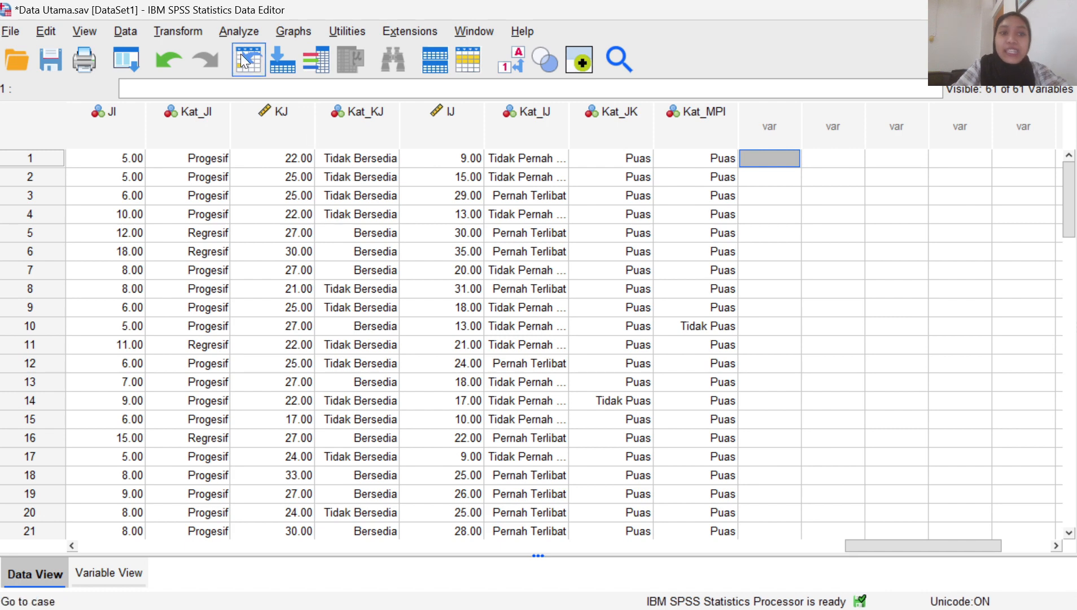
Start a bivariate correlation analysis on the Jokowi satisfaction question and Penegakan Sharia Islam [SI].
left_click(235, 26)
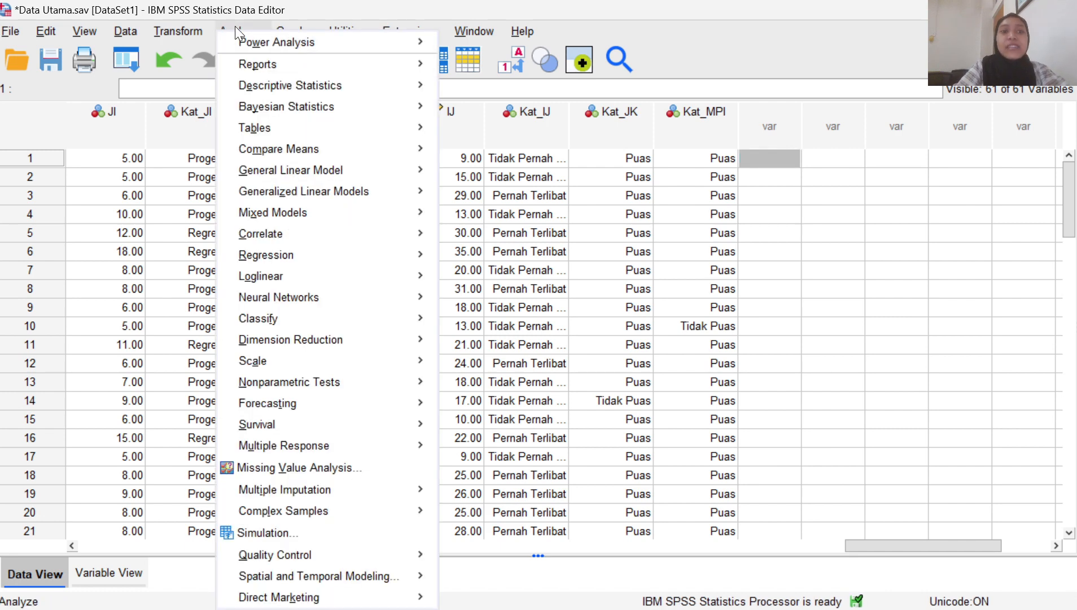
mouse_move(287, 236)
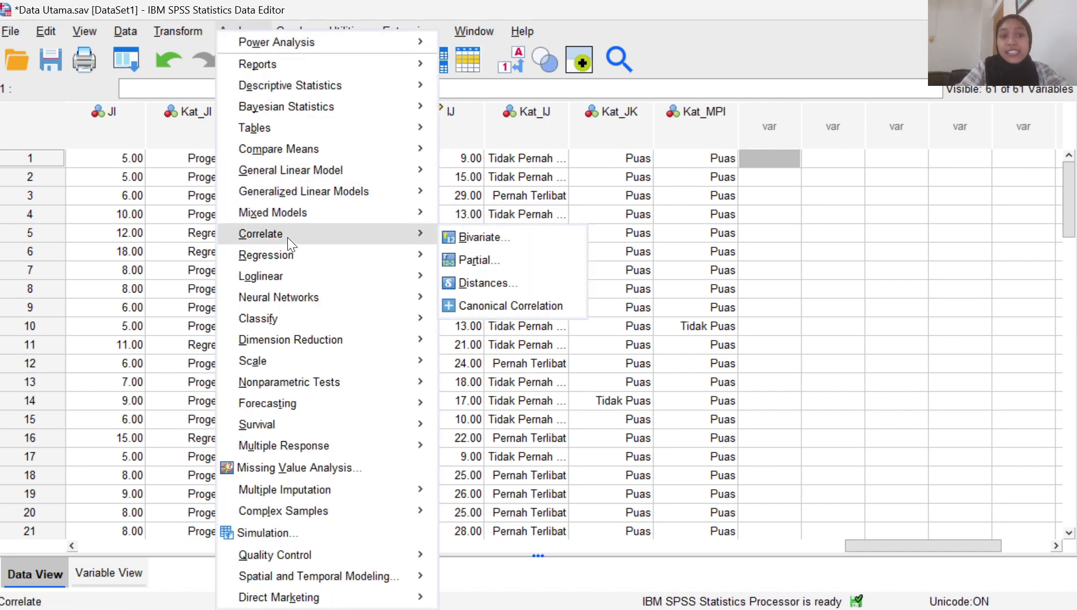
left_click(493, 237)
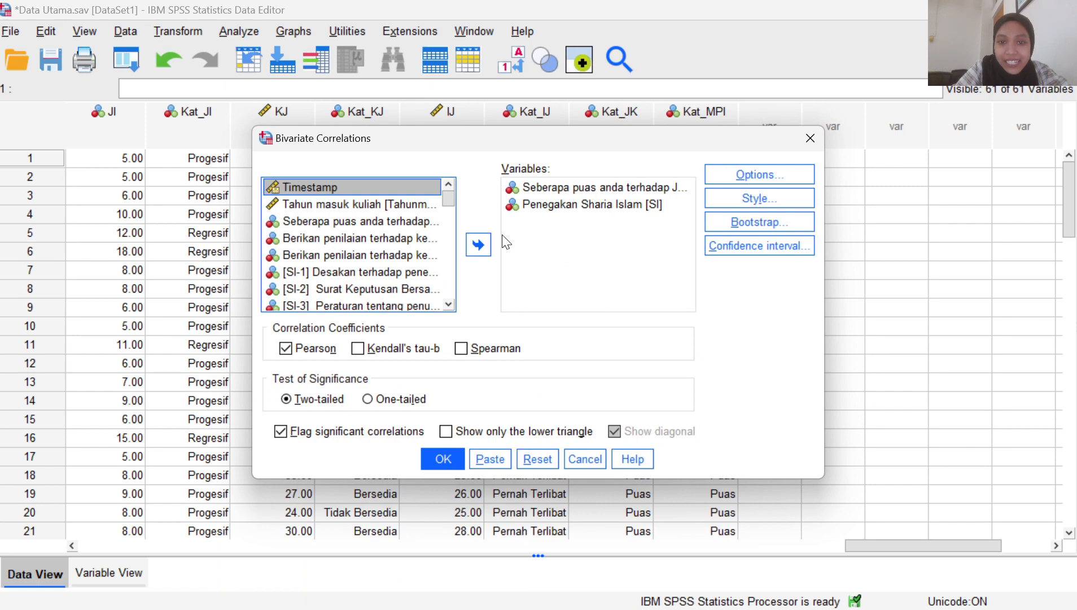
left_click(476, 242)
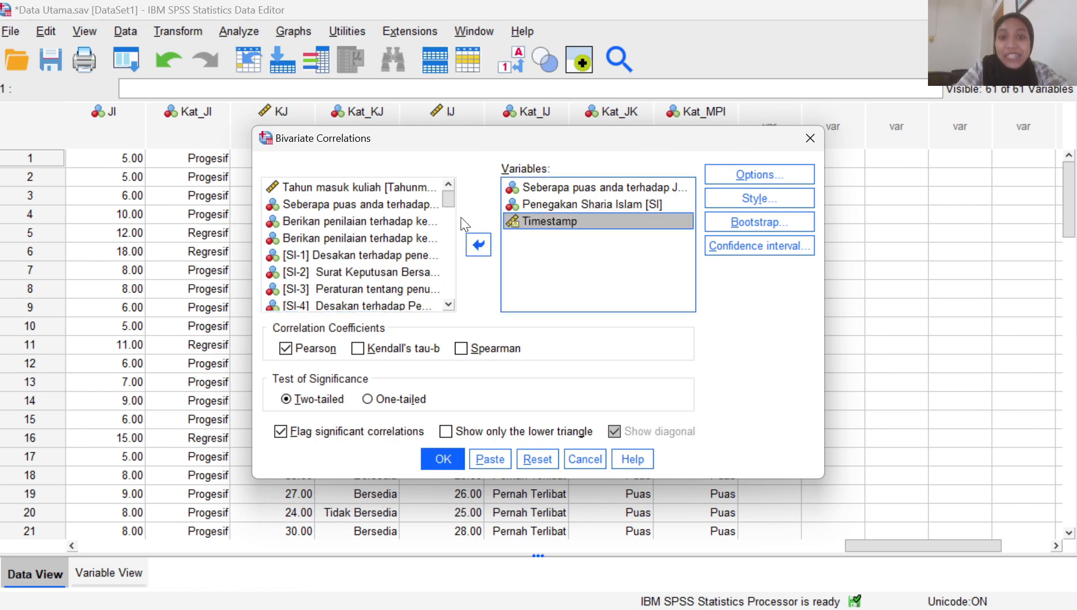
left_click(469, 243)
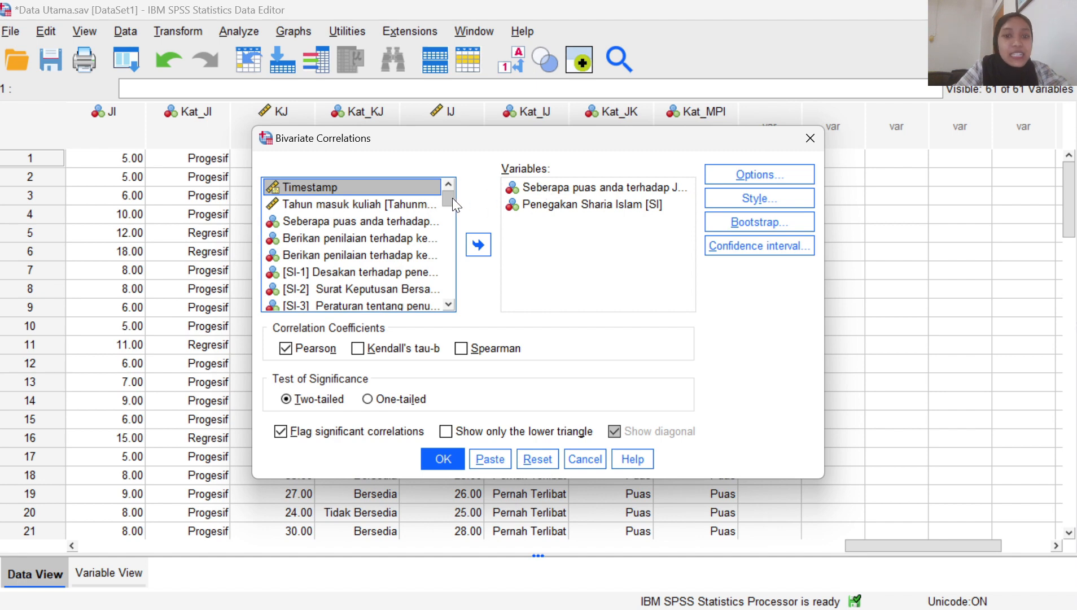
left_click_drag(447, 197, 448, 200)
left_click_drag(446, 202, 446, 193)
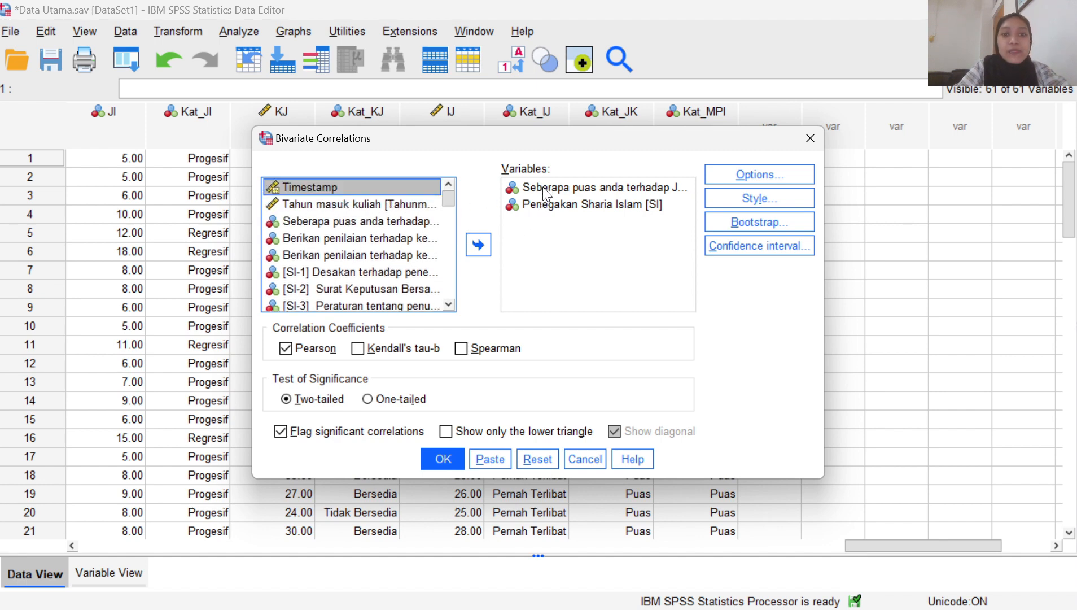
left_click(539, 204)
left_click(478, 244)
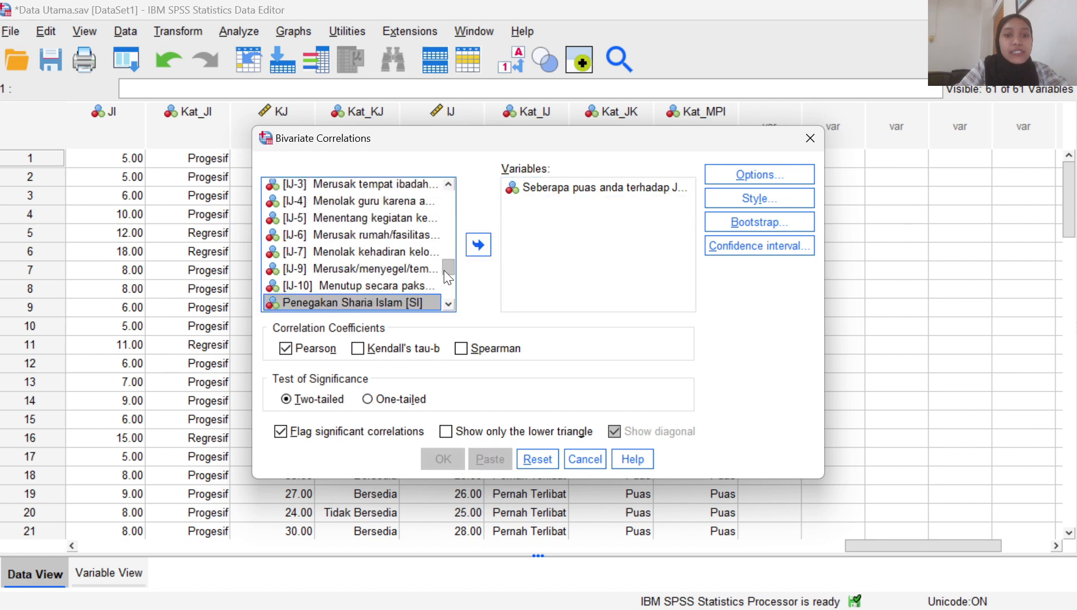
left_click_drag(443, 270, 444, 275)
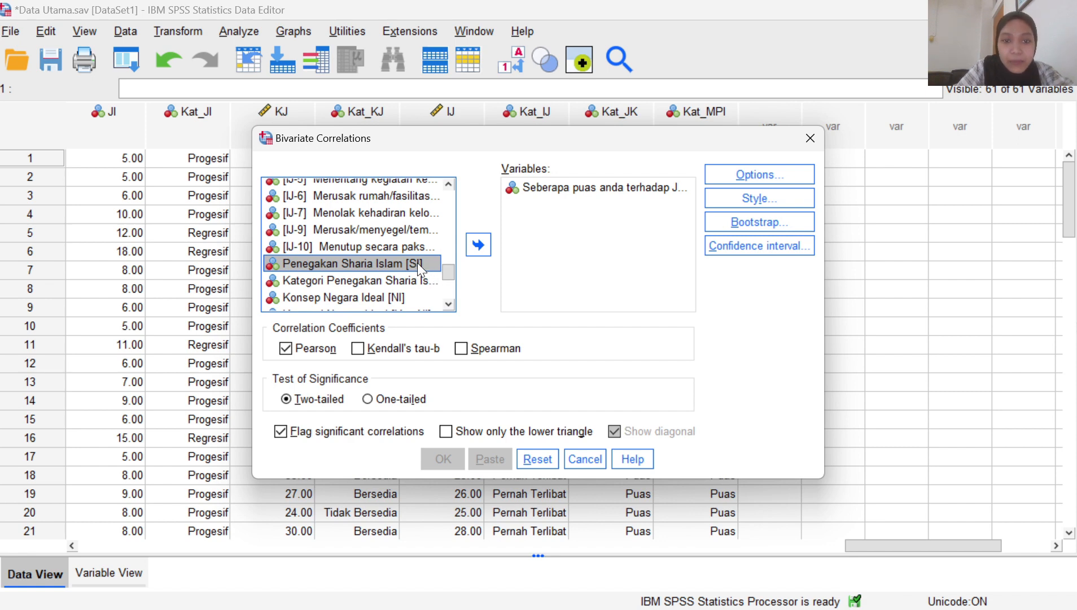
left_click(480, 251)
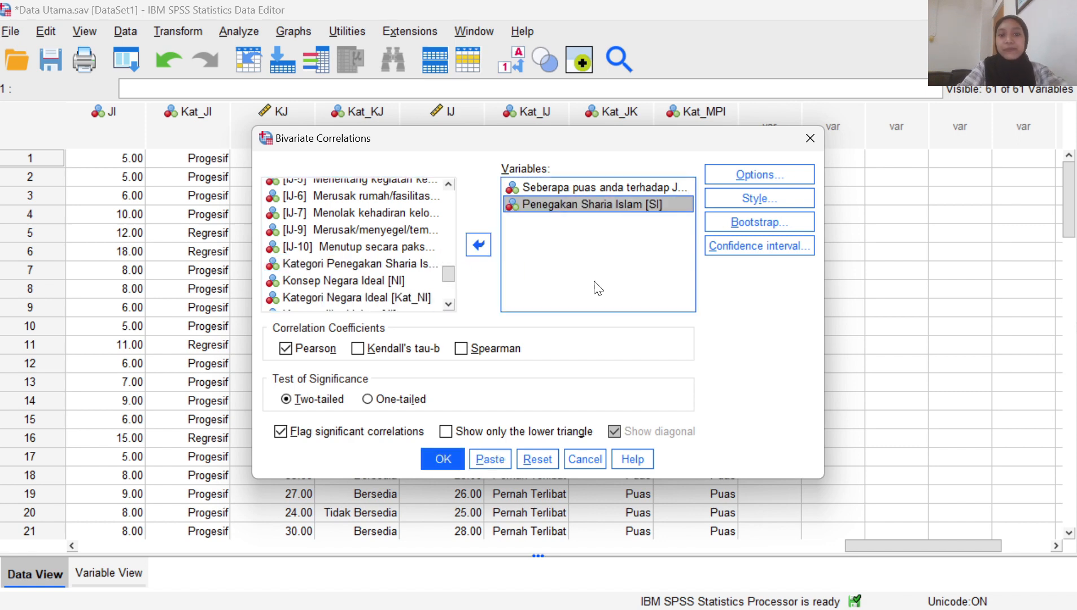
Run the two-tailed Pearson correlation between the Jokowi satisfaction question and Penegakan Sharia Islam, and view its table.
left_click(444, 458)
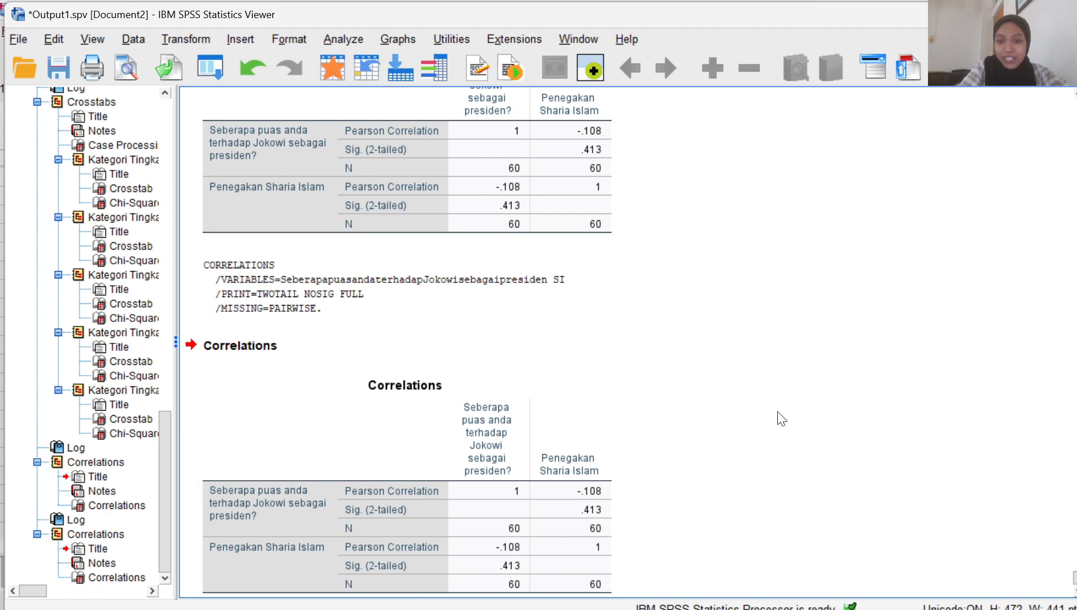
scroll(1076, 577, "down", 1)
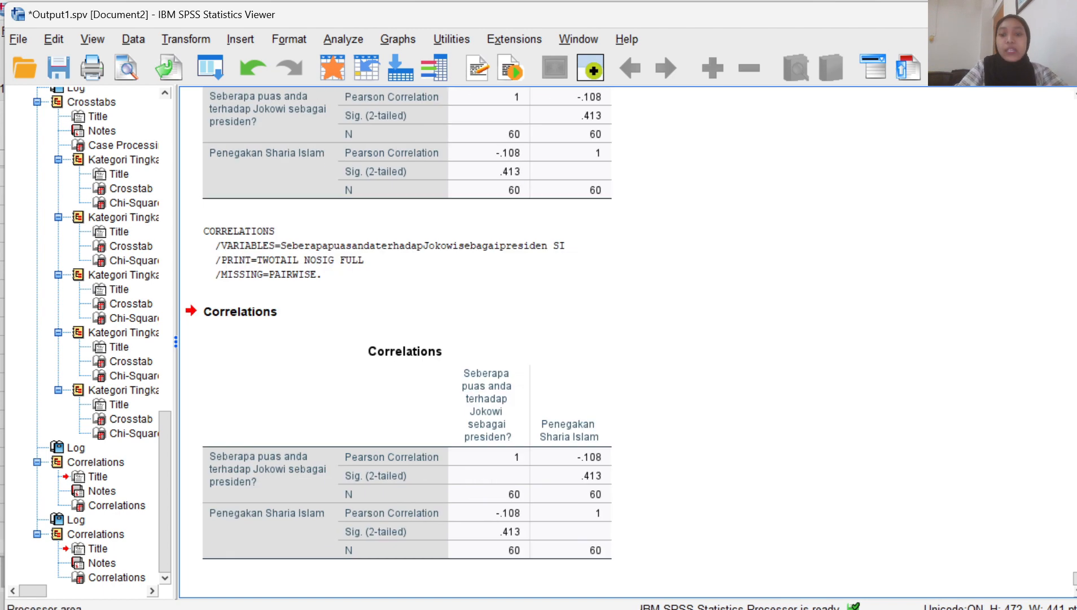
Start another bivariate correlation from the Data Utama.sav data window and remove Penegakan Sharia Islam [SI] from the variables.
mouse_move(674, 590)
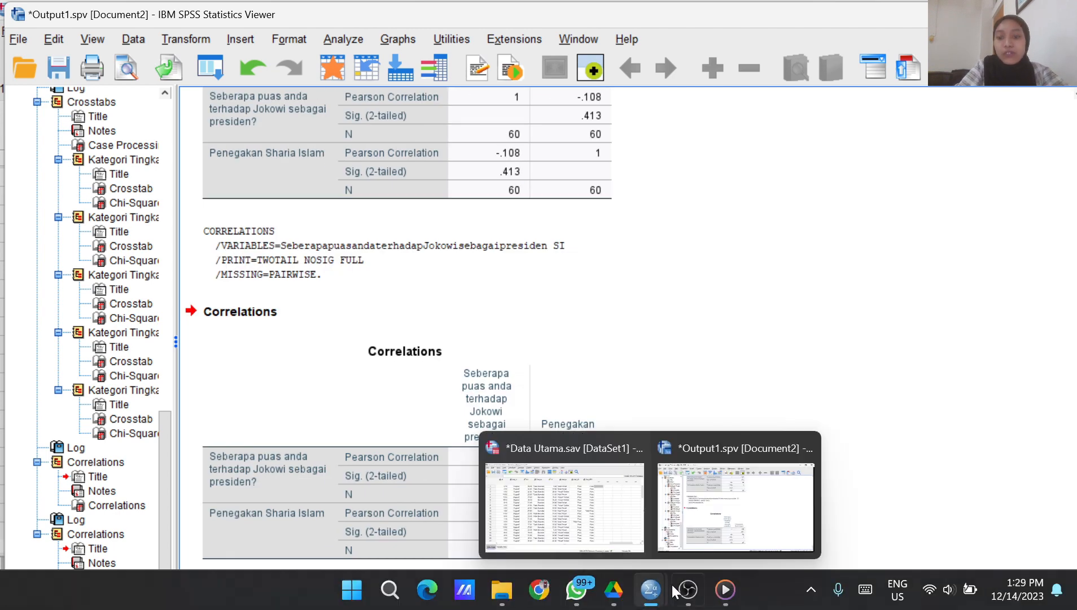
left_click(624, 535)
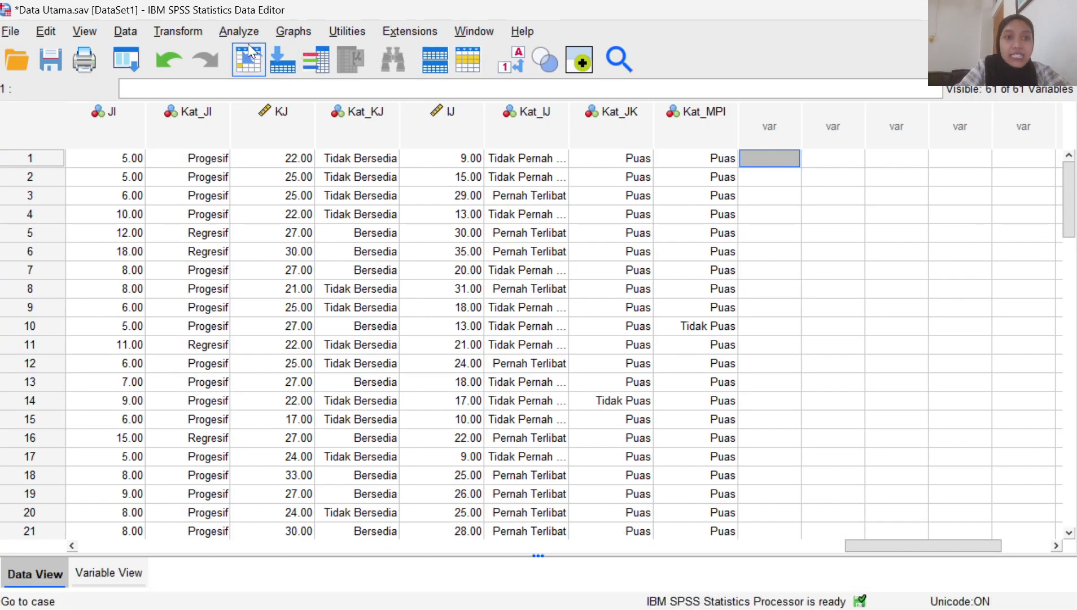
left_click(237, 26)
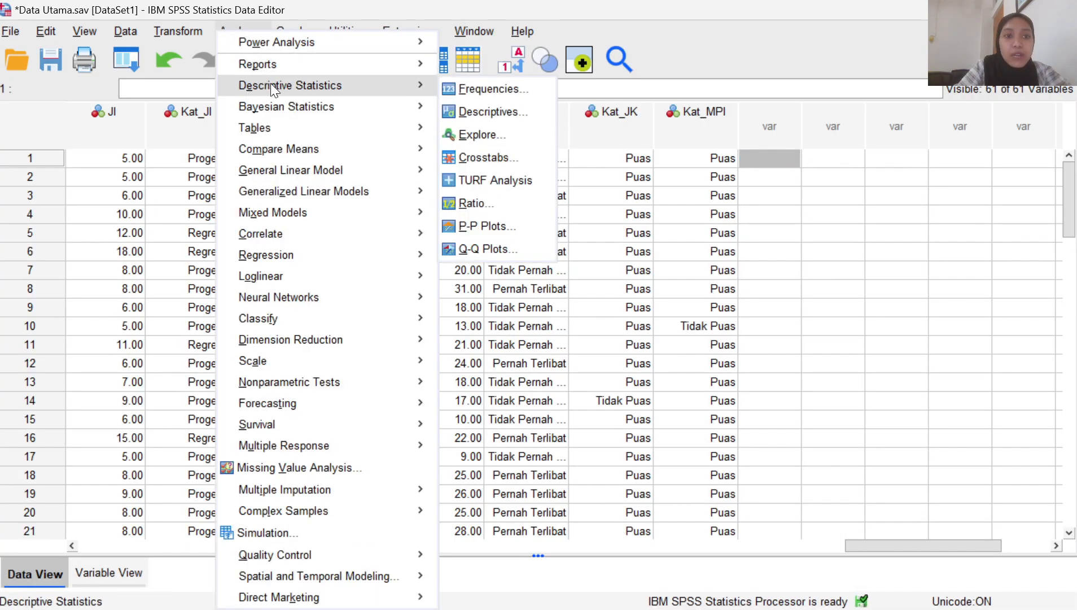
mouse_move(273, 226)
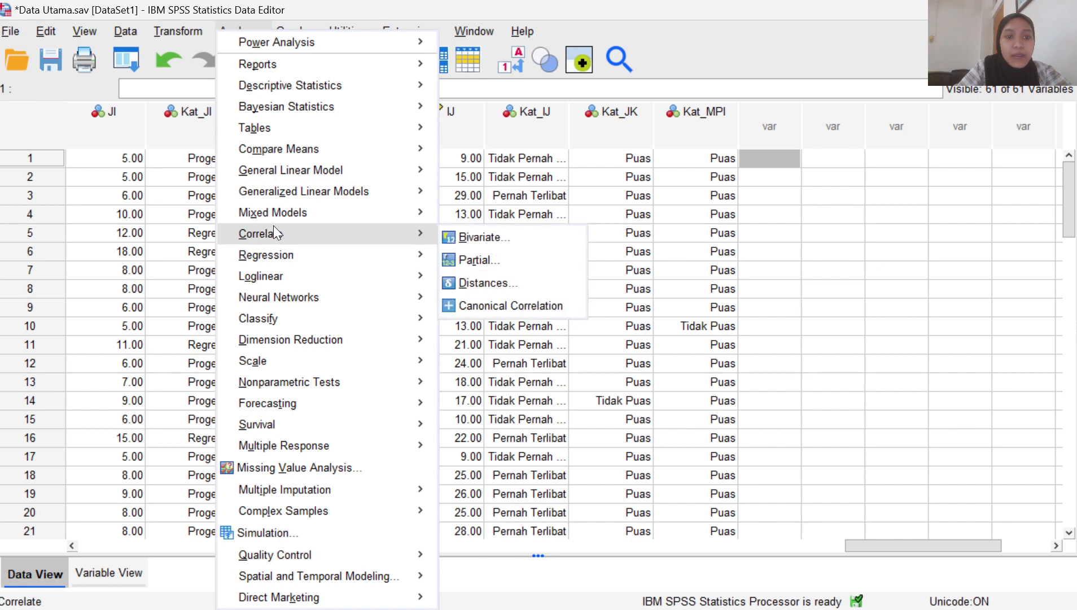
left_click(489, 237)
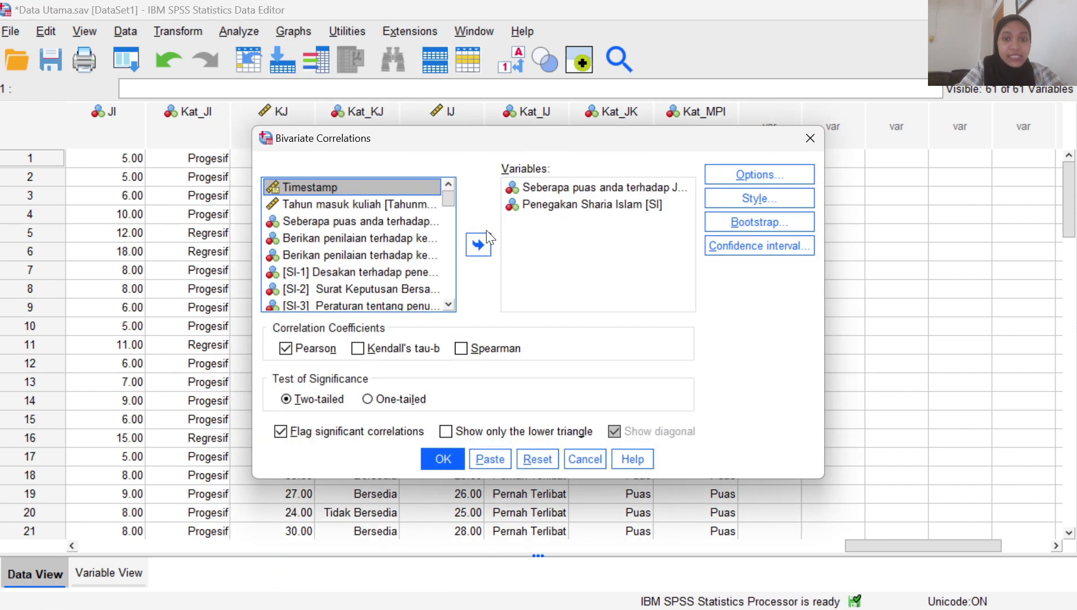
mouse_move(447, 196)
left_mouse_down()
mouse_move(450, 236)
mouse_move(449, 197)
left_mouse_up()
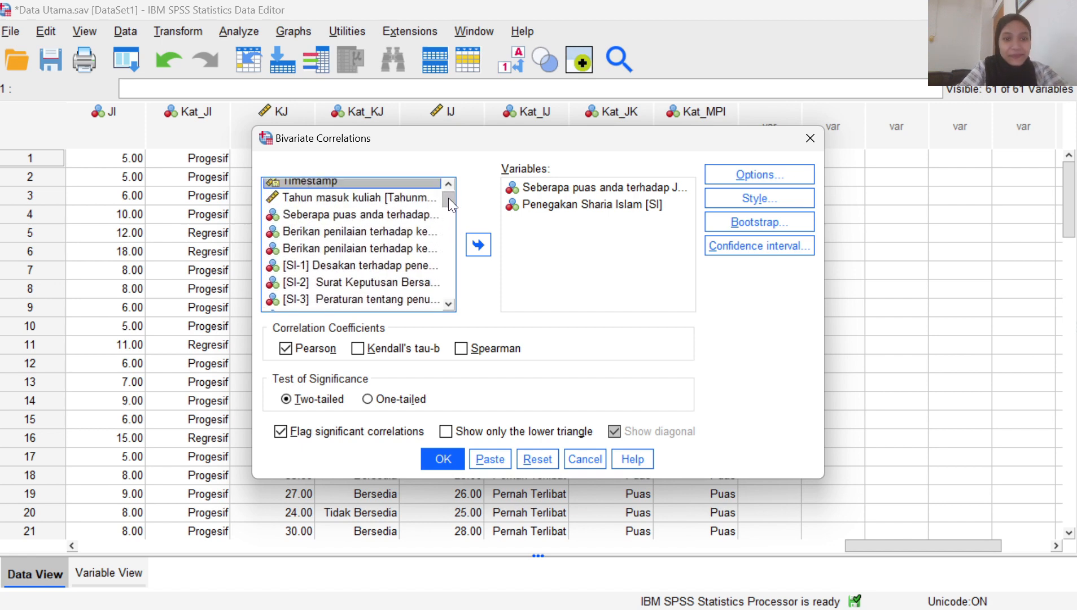
left_click(396, 213)
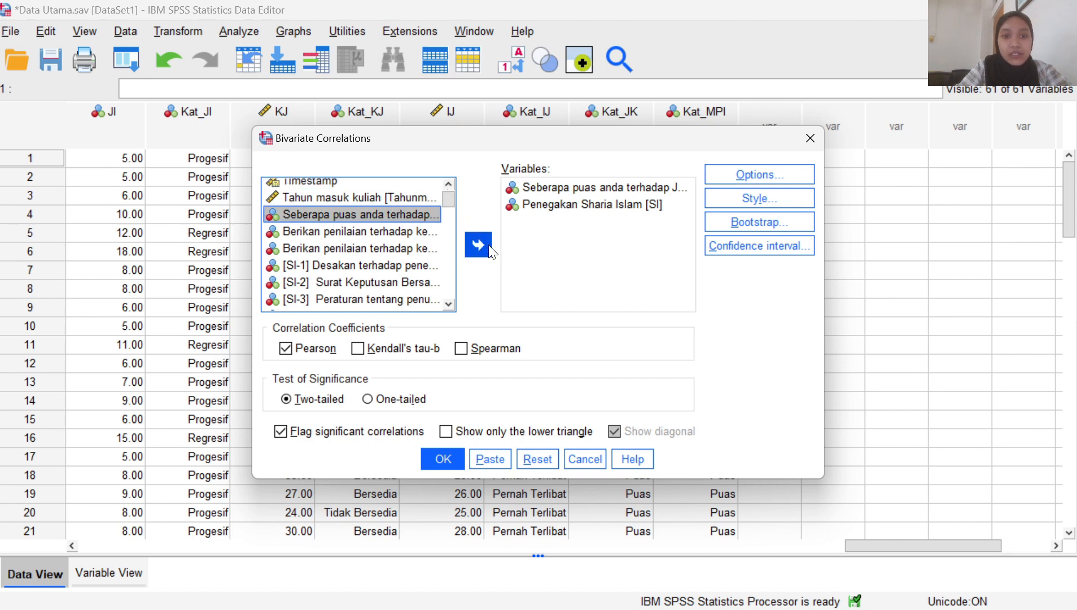
left_click(550, 203)
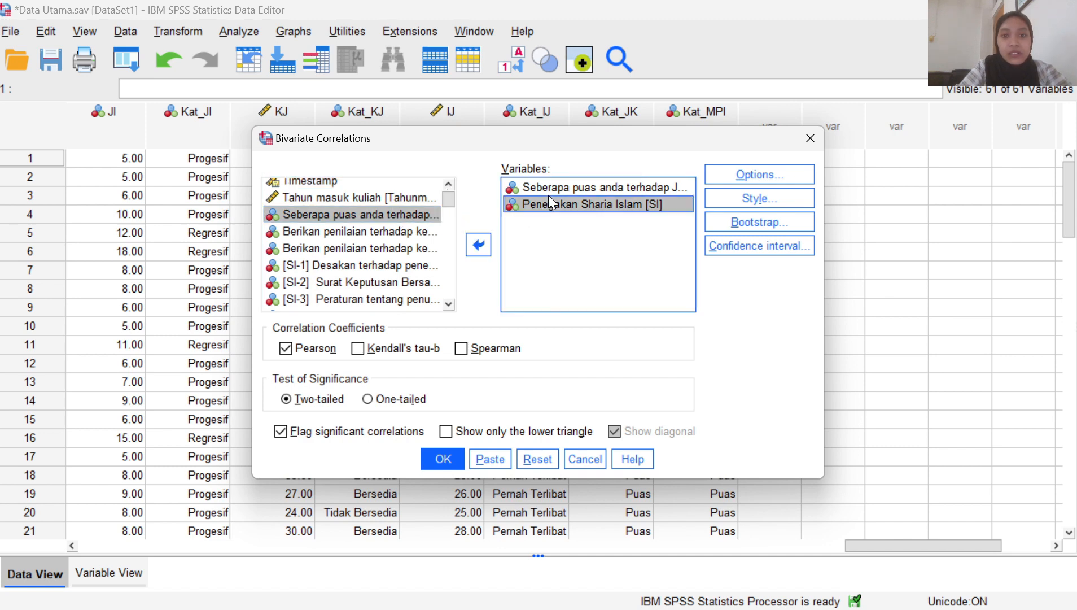
left_click(478, 244)
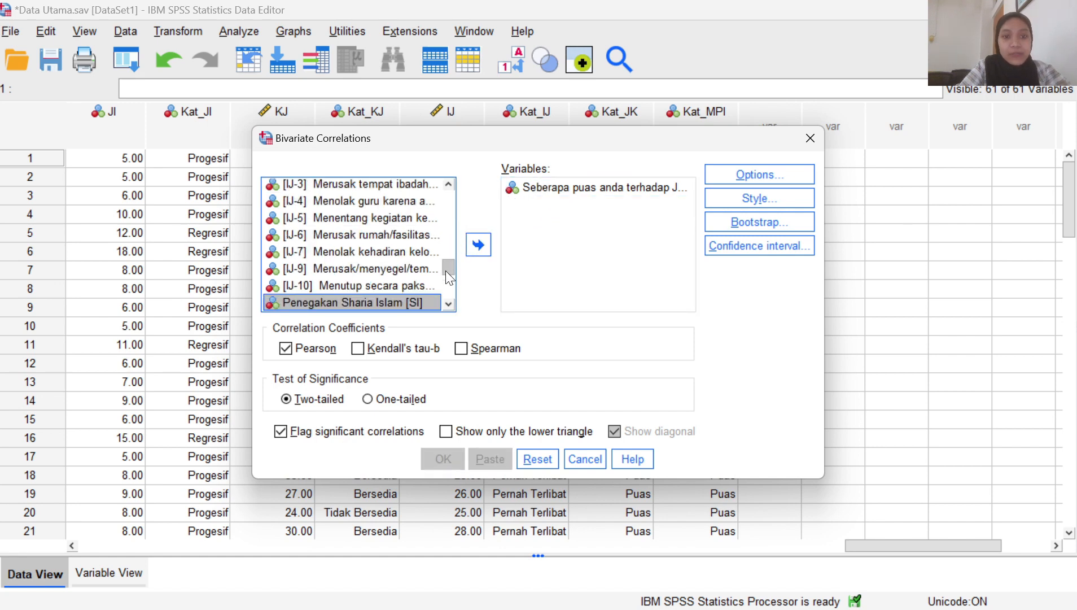
Add Konsep Negara Ideal [NI] to the variables and run its Pearson correlation with the Jokowi satisfaction question.
left_click_drag(445, 269, 445, 278)
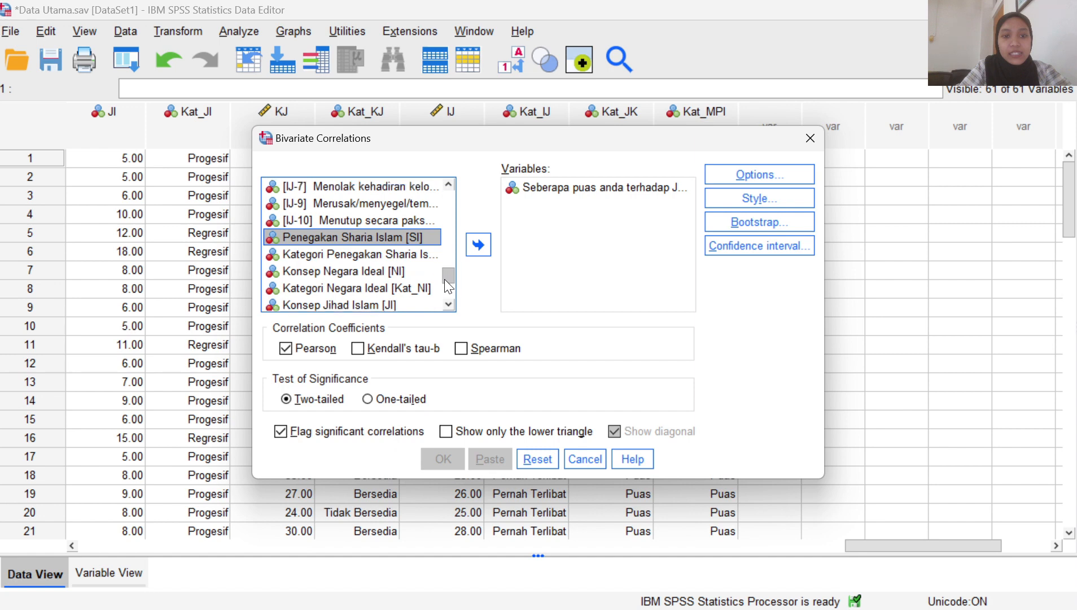
left_click(389, 270)
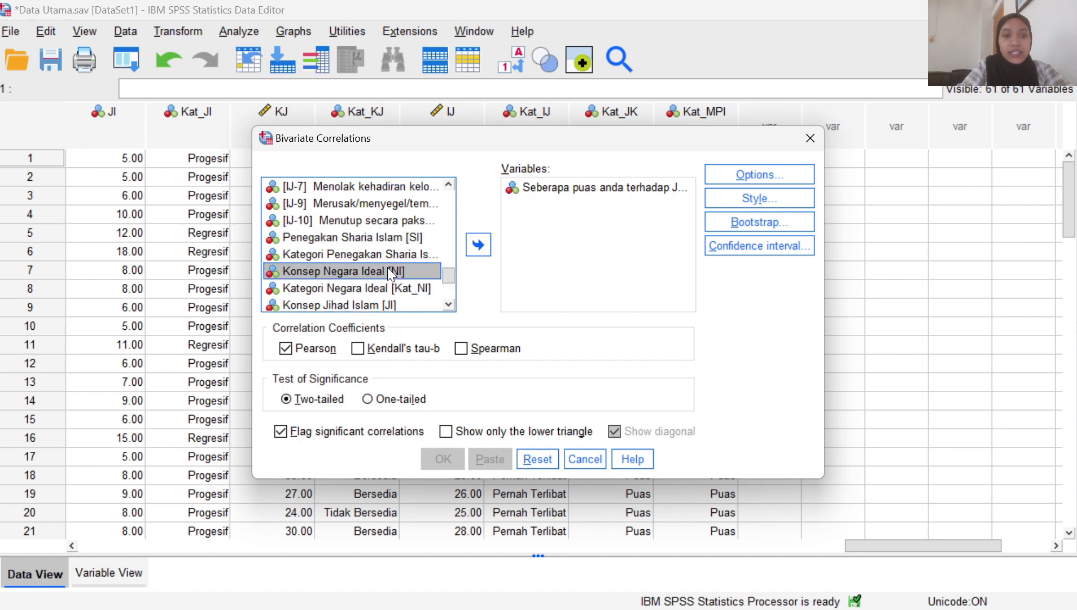
left_click(478, 244)
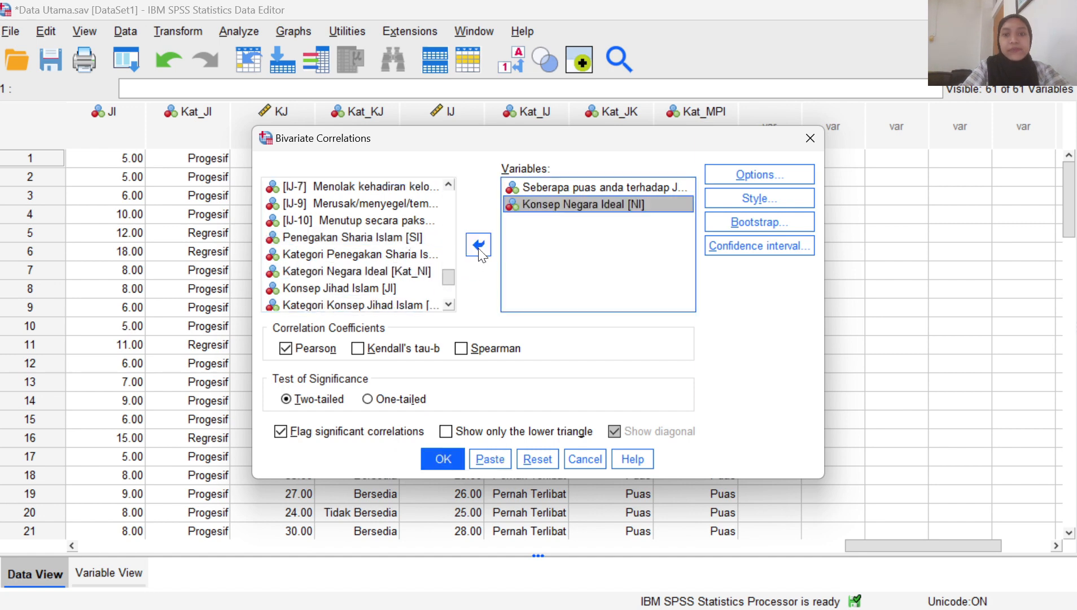
left_click(443, 459)
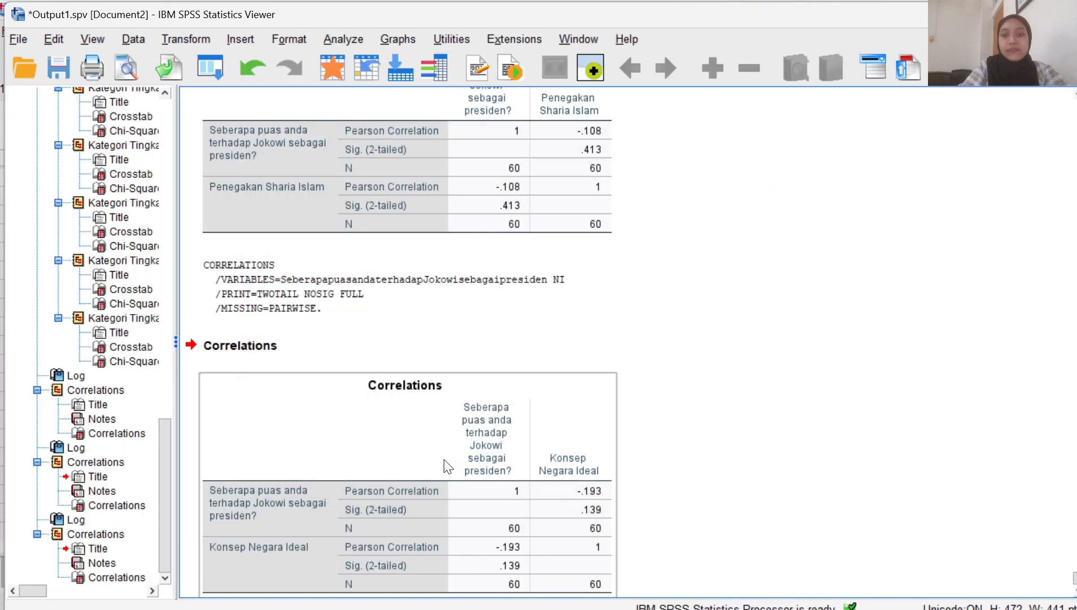
left_click(672, 308)
left_click(962, 358)
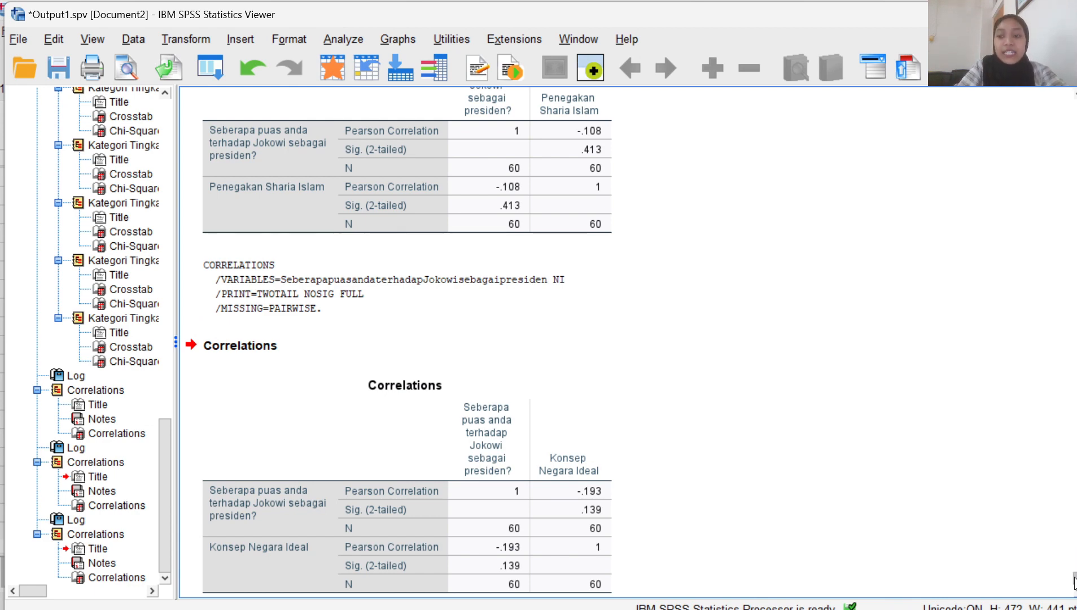
scroll(1074, 582, "down", 2)
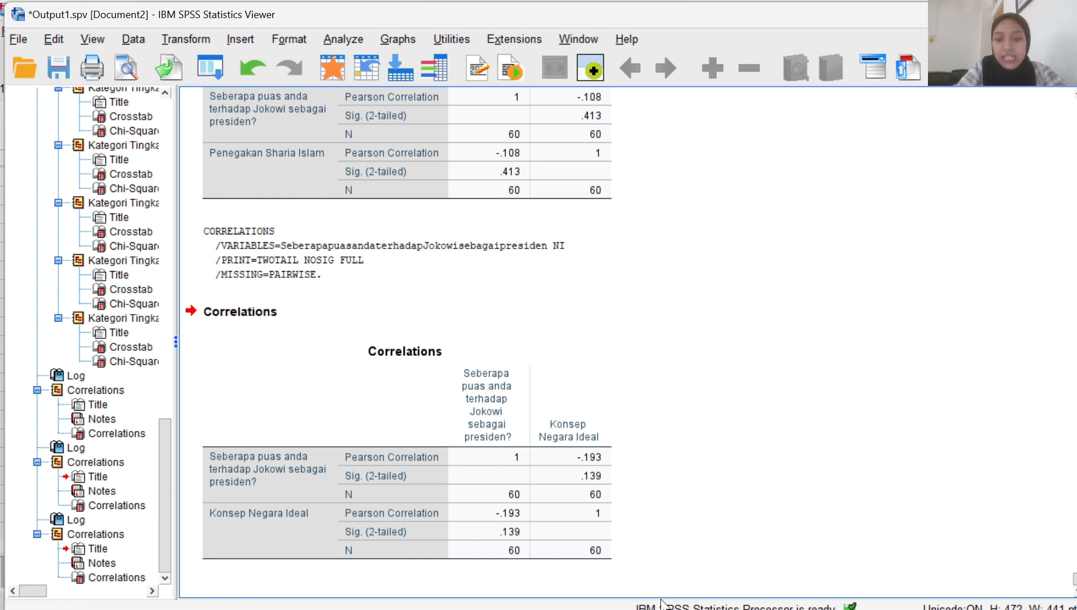
Return to the data window, start a new bivariate correlation and remove Konsep Negara Ideal [NI] from the variables.
mouse_move(649, 598)
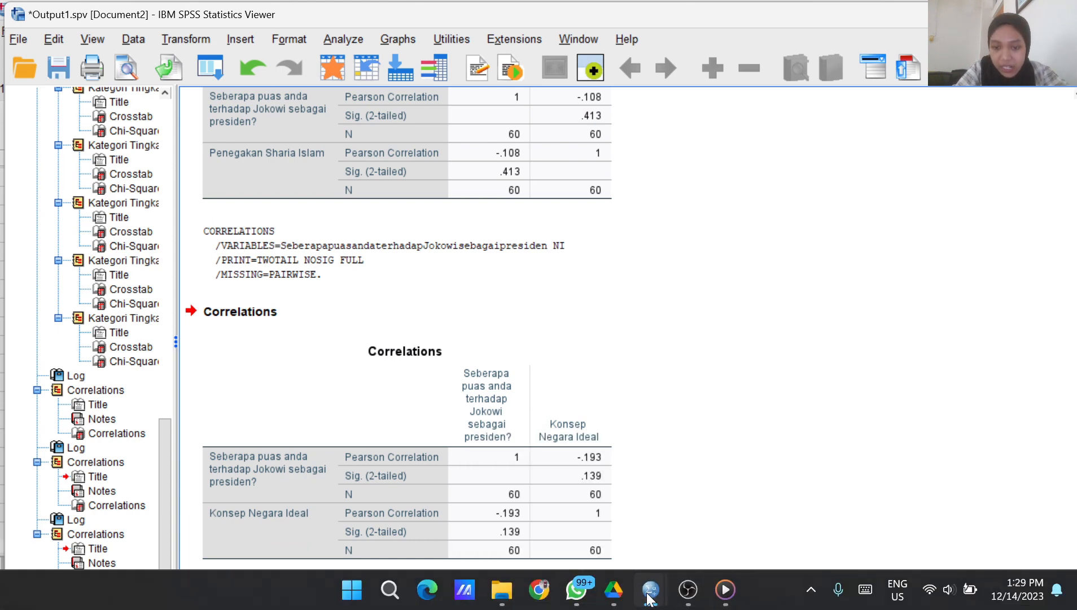
left_click(617, 530)
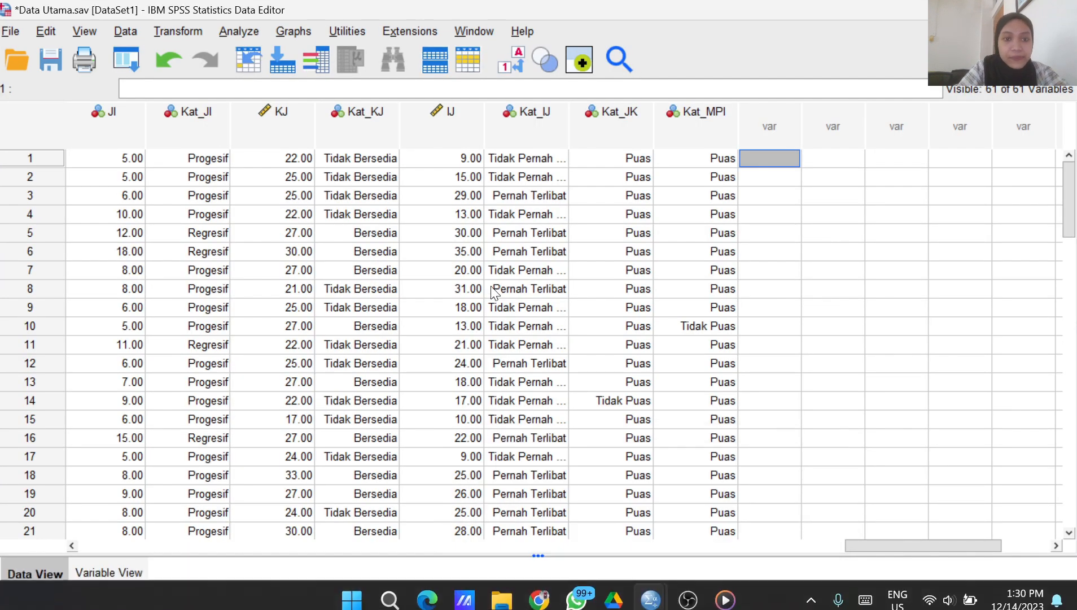
left_click(238, 29)
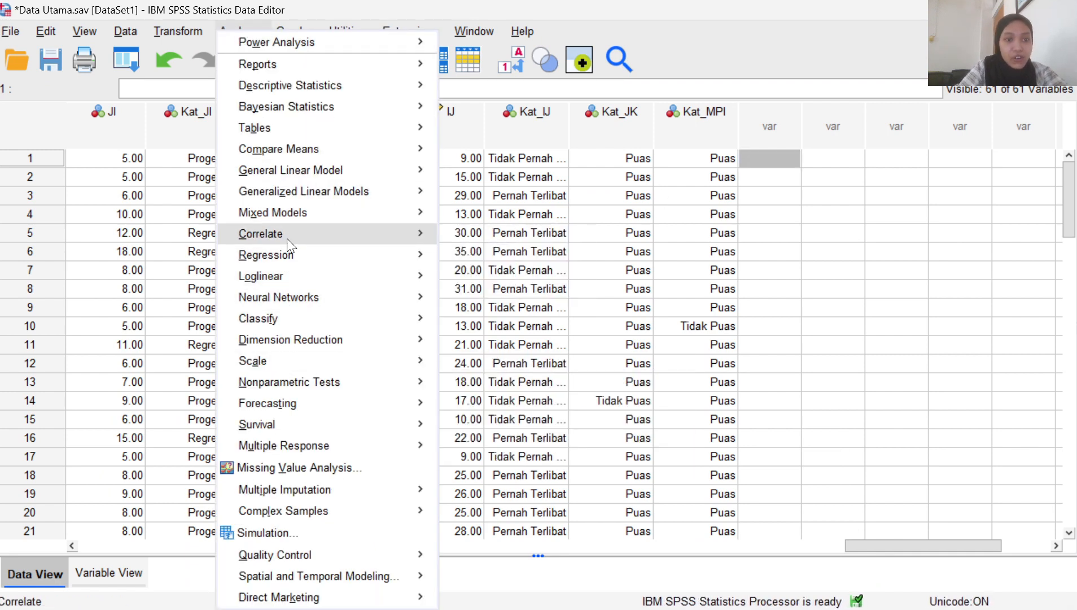
mouse_move(418, 236)
left_click(452, 236)
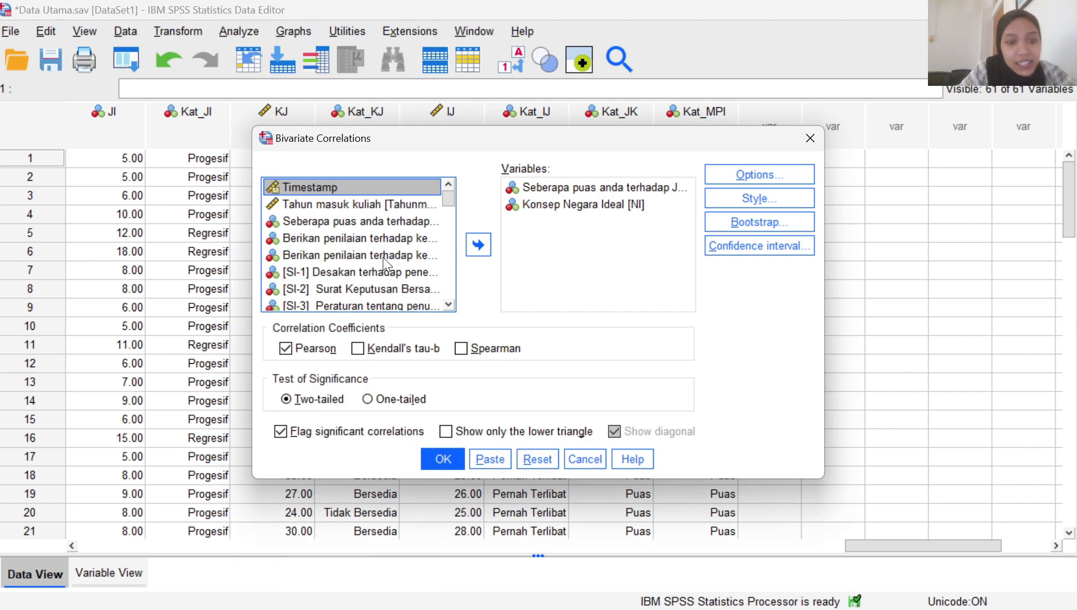
left_click(527, 211)
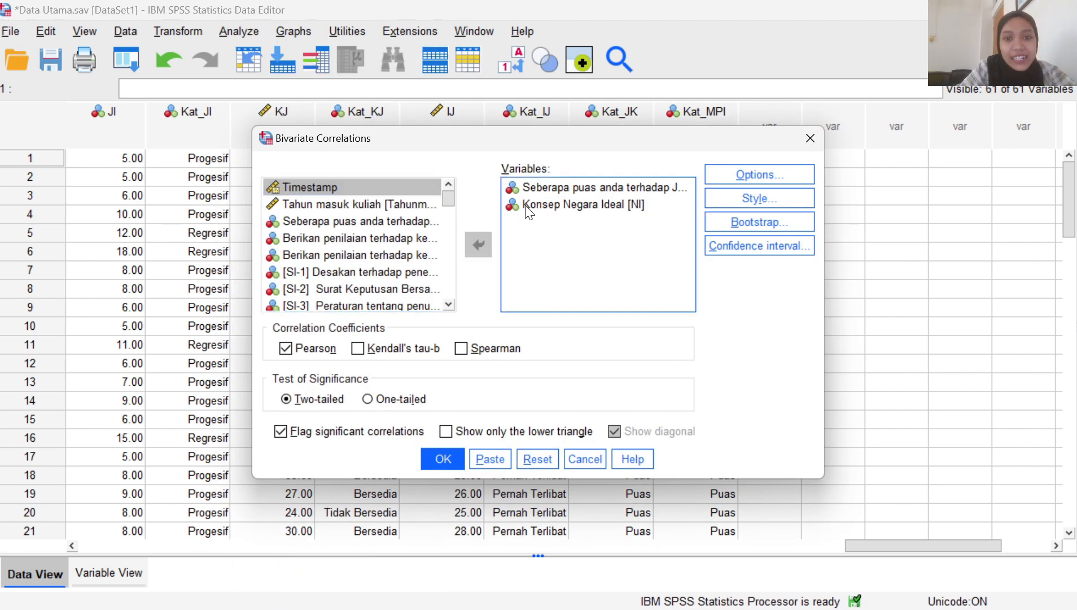
left_click(527, 208)
left_click(474, 244)
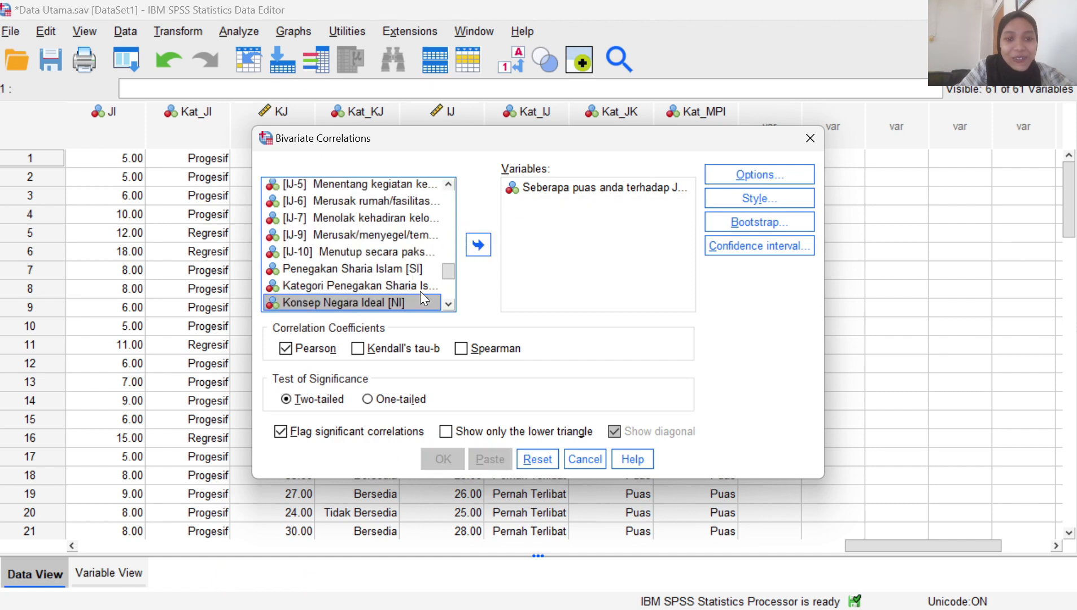
Add Konsep Jihad Islam [JI] to the variables and run its Pearson correlation with the Jokowi satisfaction question.
left_click_drag(448, 269, 447, 277)
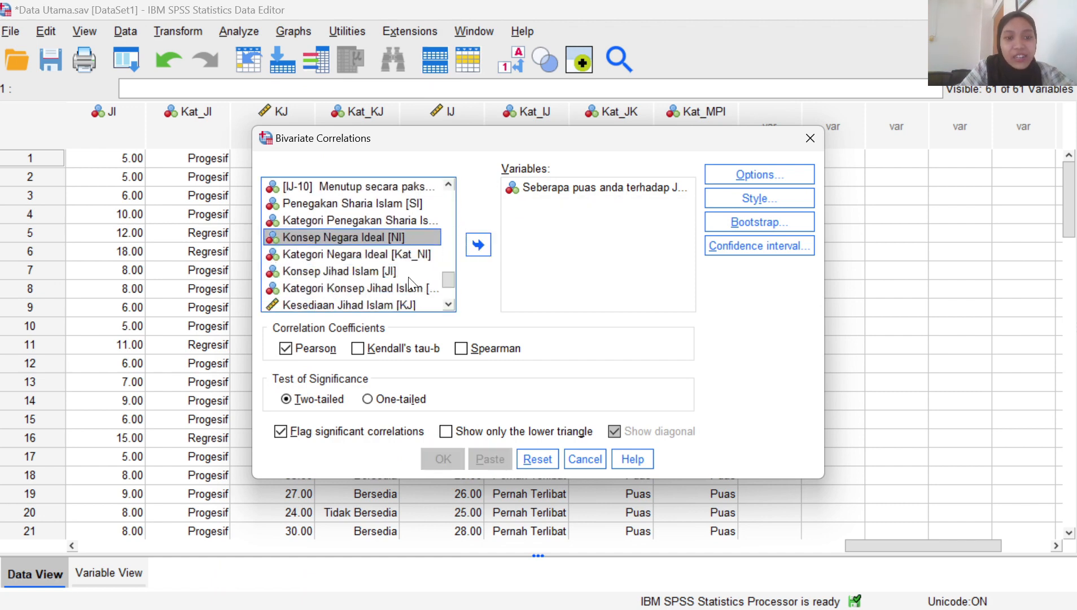
left_click(387, 271)
left_click(477, 244)
left_click(444, 457)
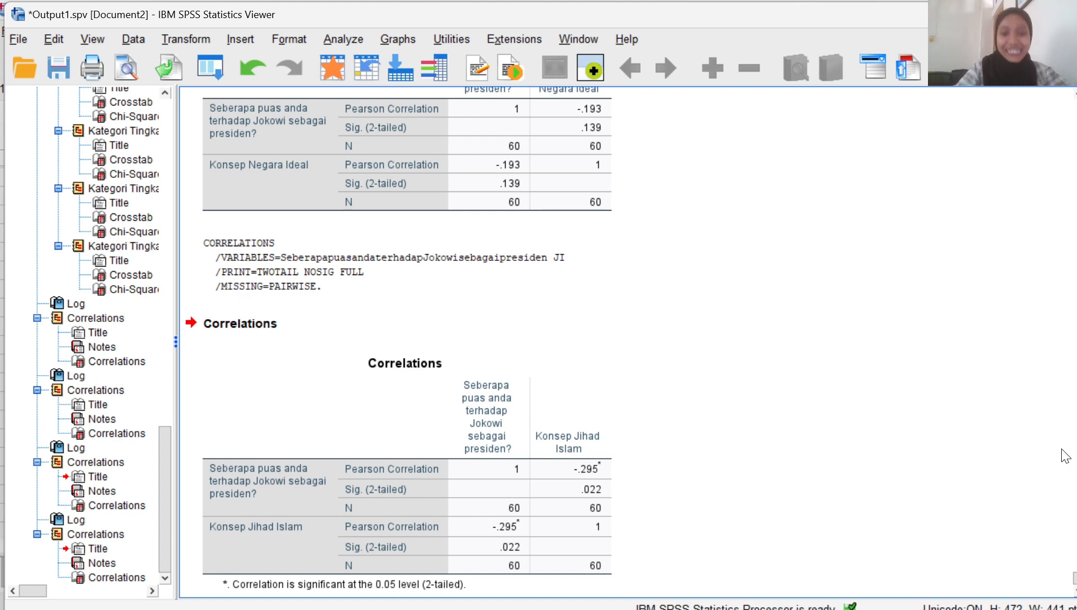
scroll(399, 338, "down", 1)
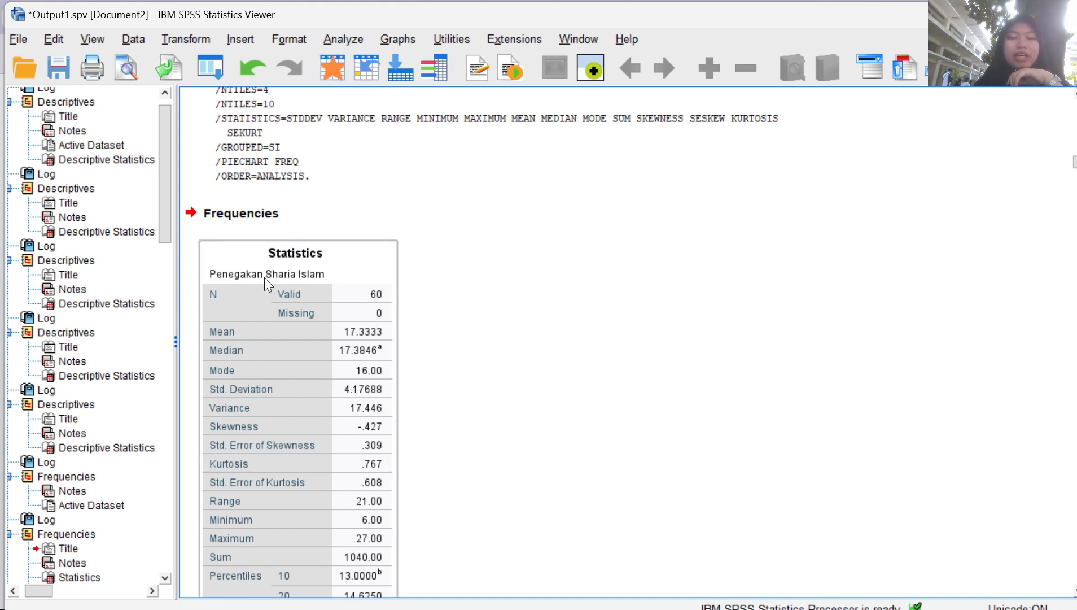
Review the frequency statistics, frequency tables and pie charts for Penegakan Sharia Islam and Konsep Negara Ideal in the output.
scroll(260, 277, "down", 12)
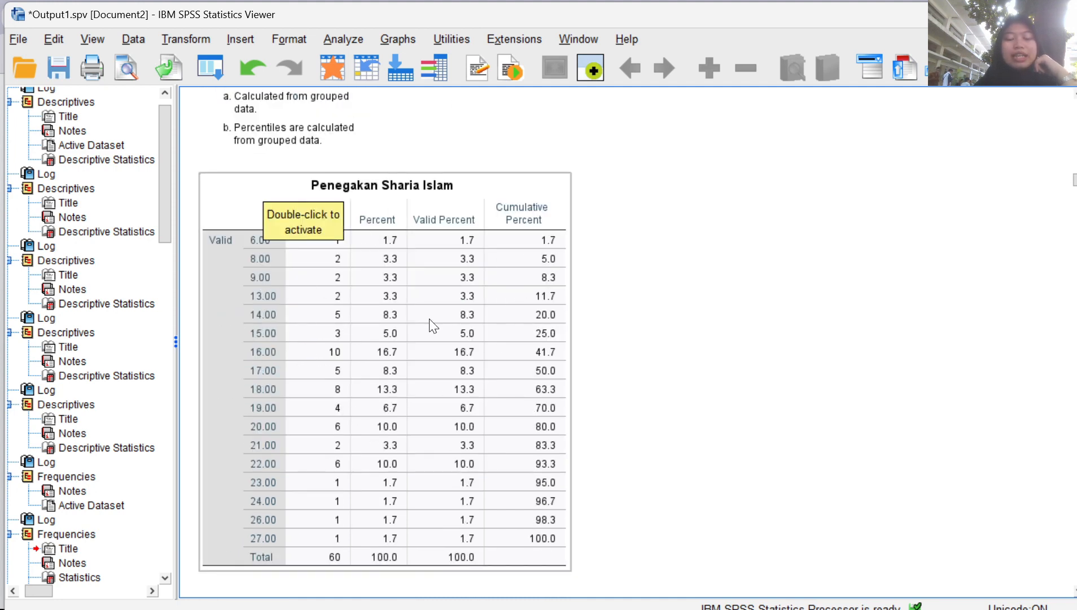
scroll(430, 323, "down", 10)
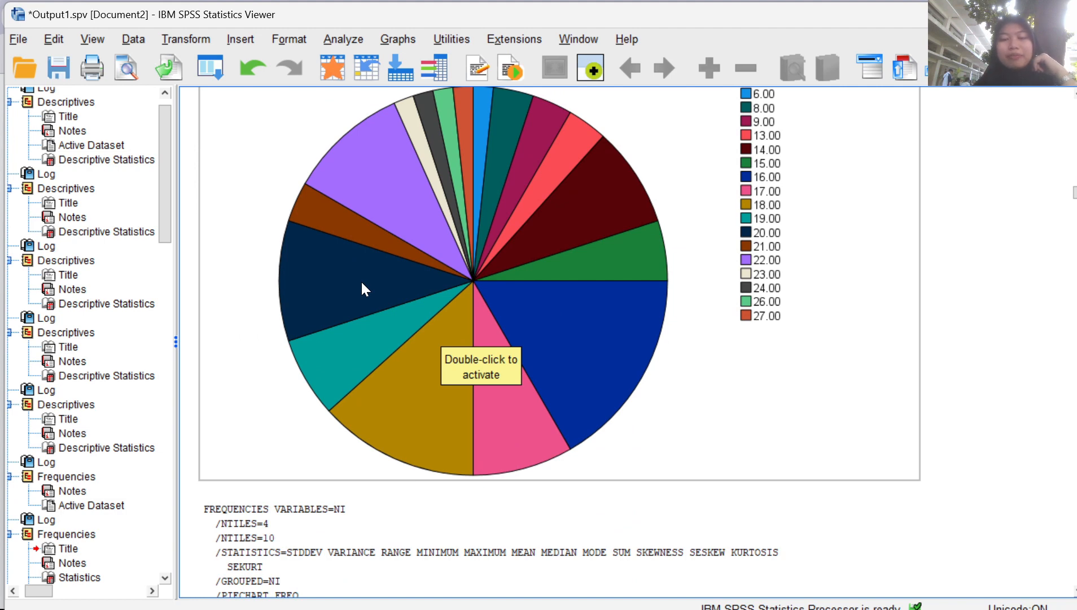
scroll(507, 243, "up", 3)
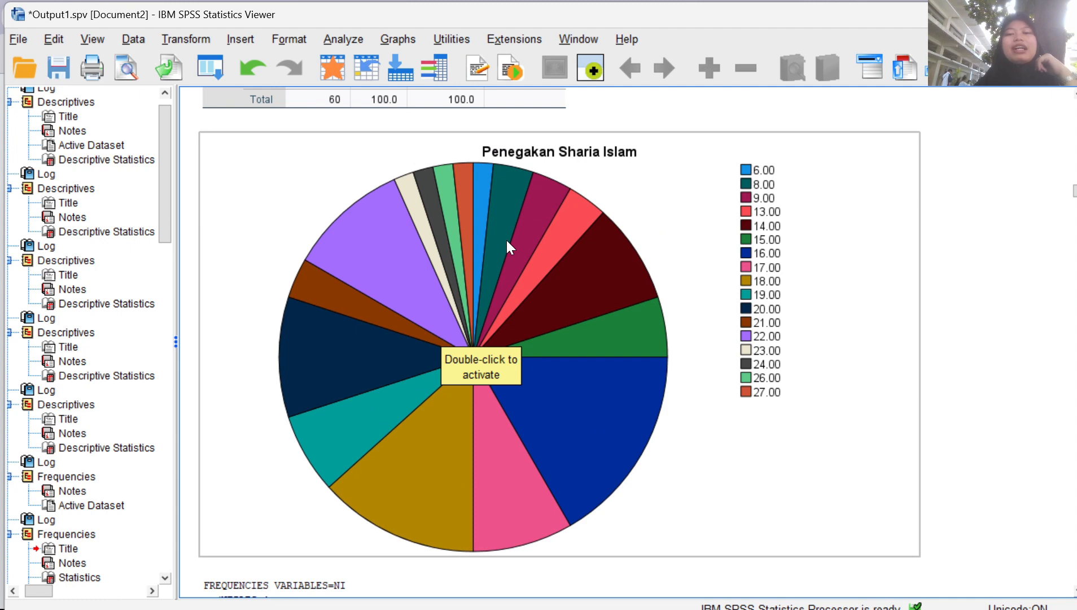
scroll(470, 346, "down", 15)
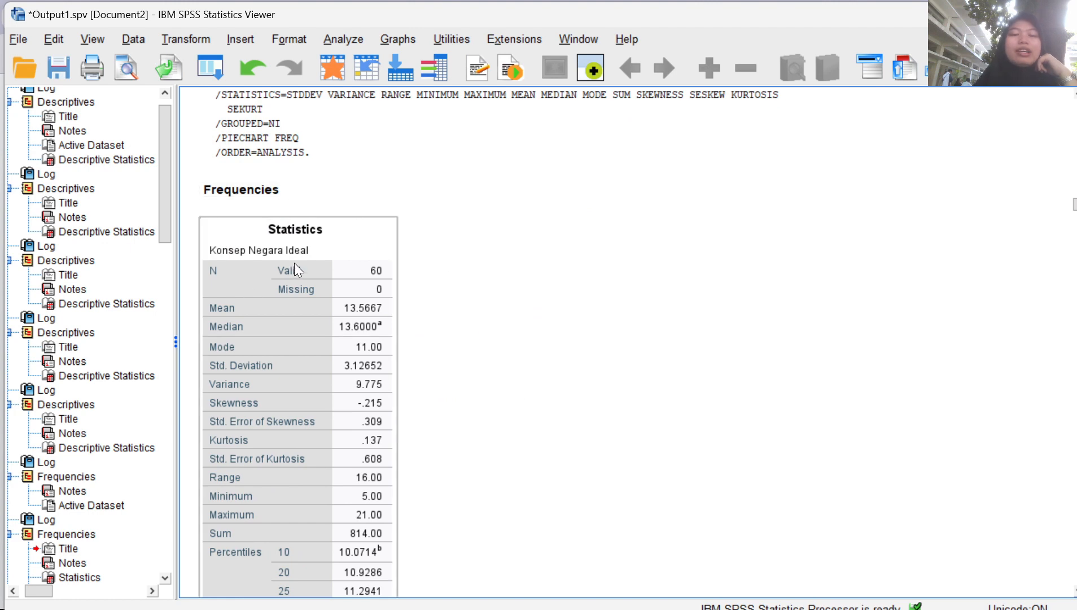
scroll(294, 262, "down", 15)
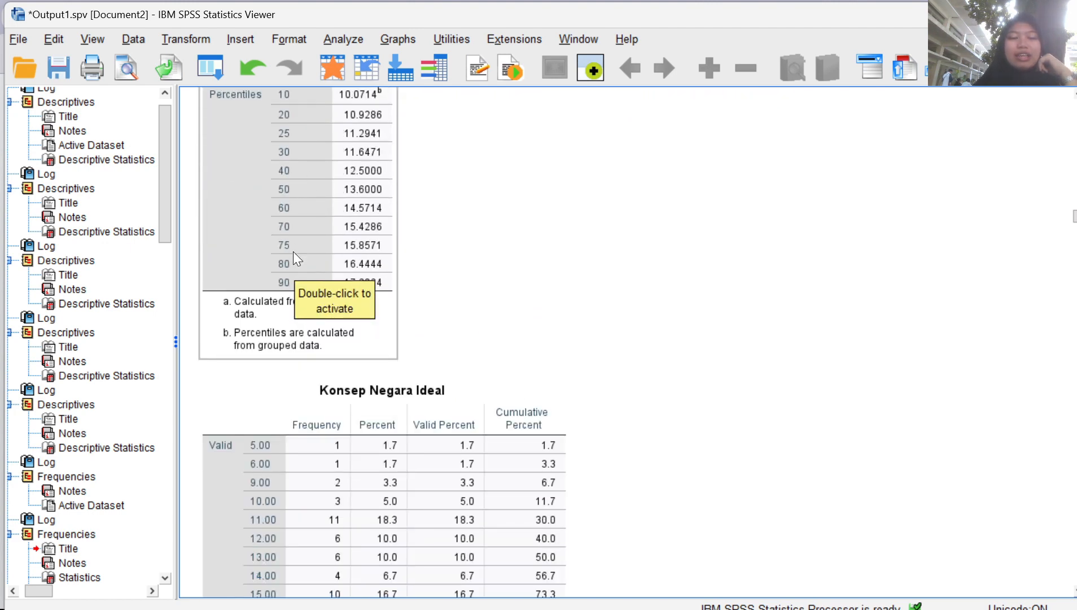
scroll(293, 252, "down", 5)
scroll(293, 252, "down", 20)
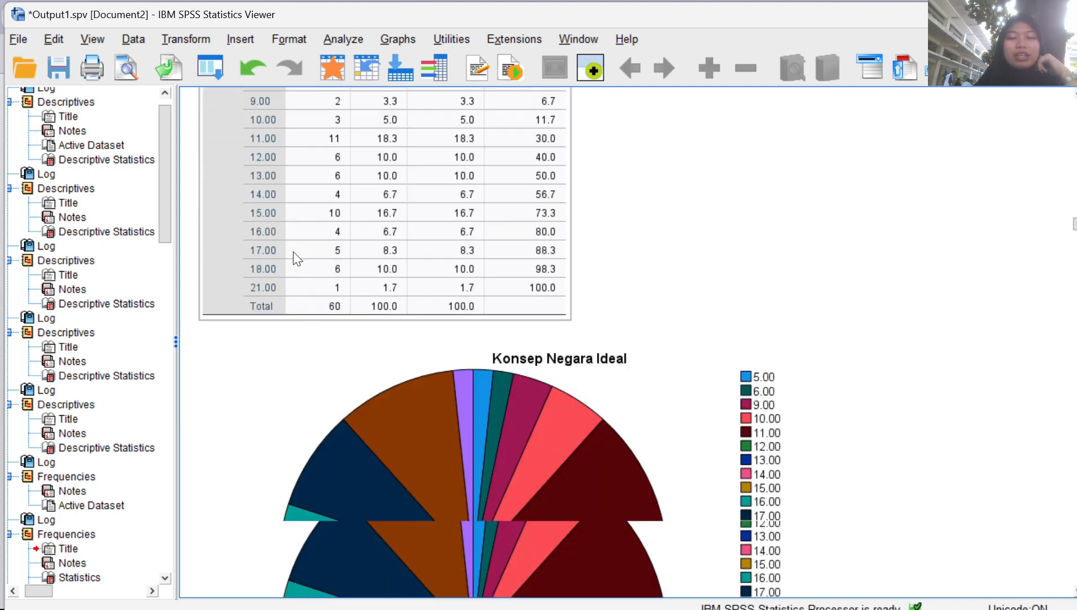
Examine the frequency statistics, value distributions and pie charts for Konsep Jihad Islam and Kesediaan Jihad Islam.
scroll(293, 251, "down", 15)
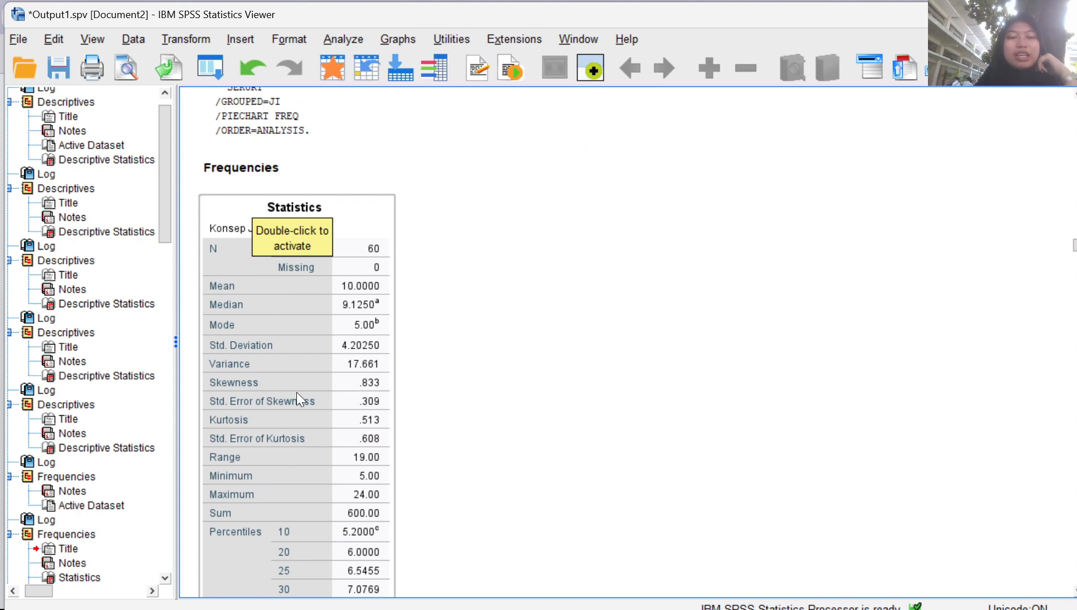
scroll(297, 392, "down", 5)
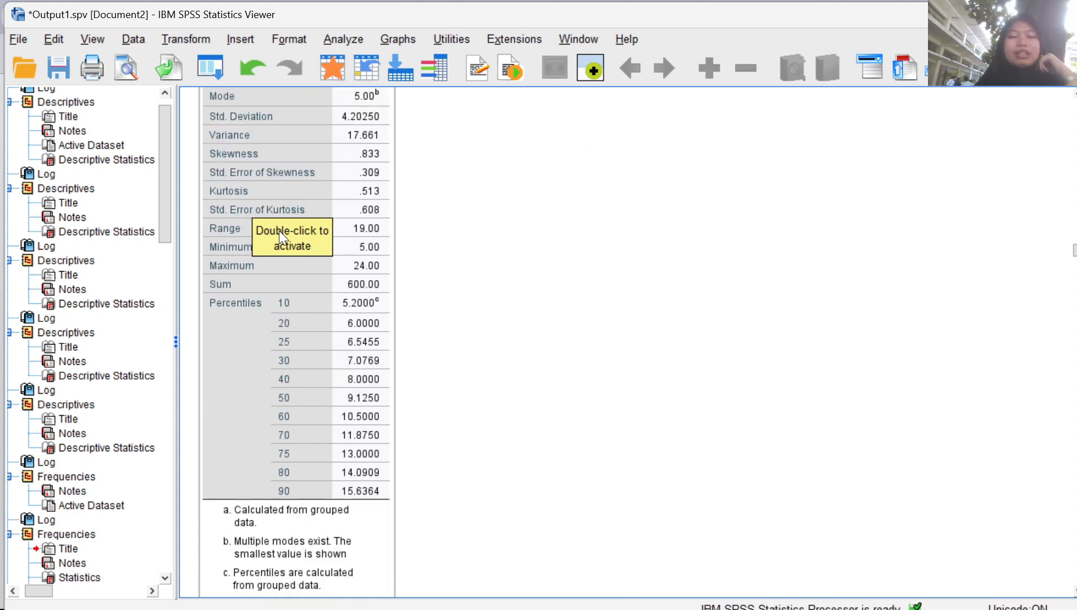
scroll(279, 232, "down", 10)
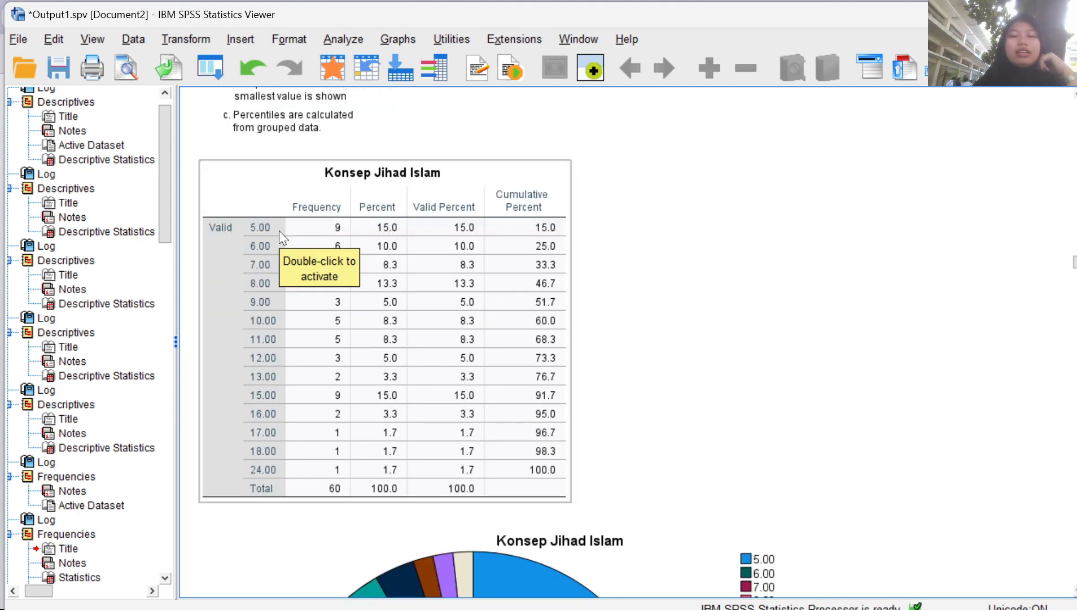
scroll(476, 418, "down", 3)
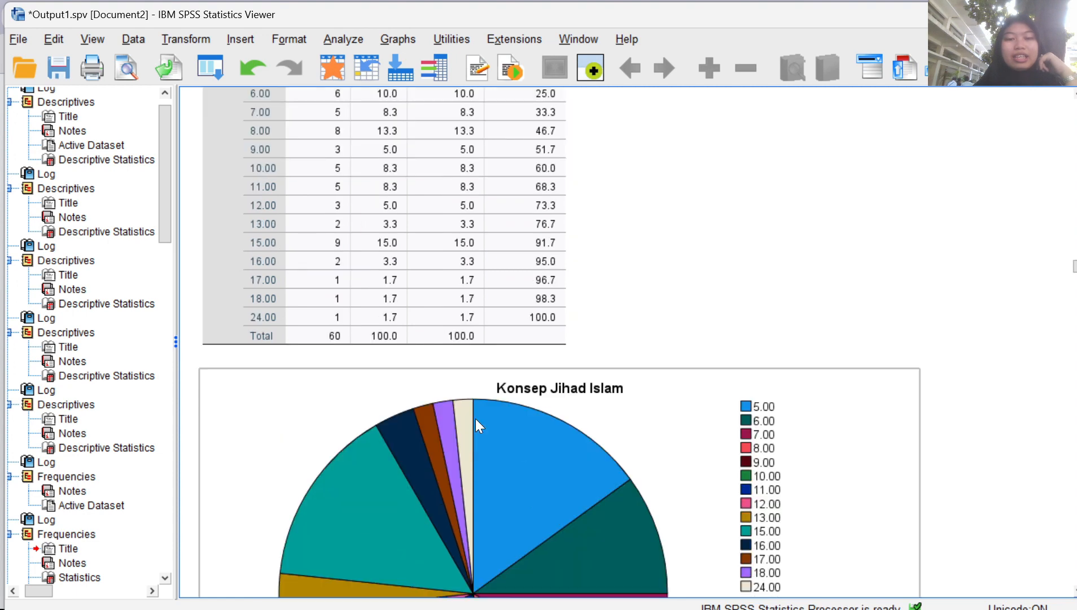
scroll(476, 419, "down", 3)
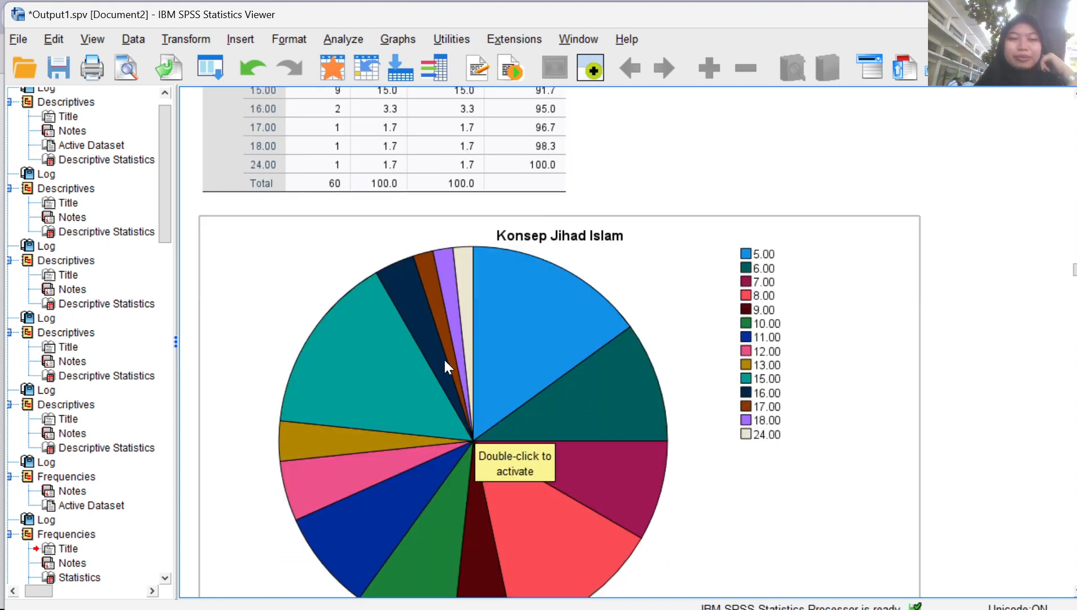
scroll(444, 358, "down", 10)
scroll(448, 367, "down", 3)
left_click(331, 243)
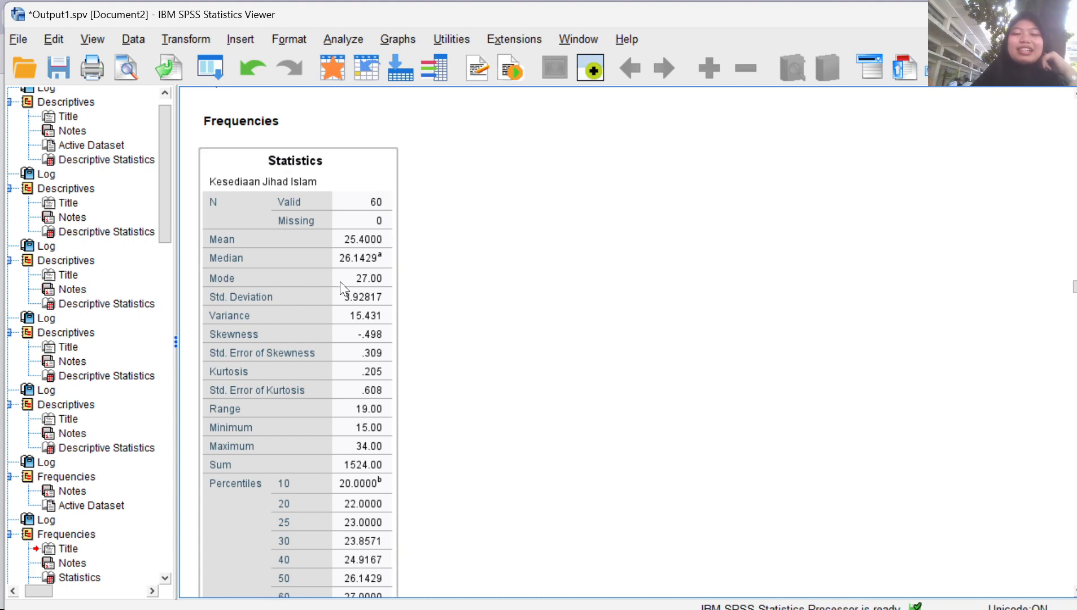
scroll(340, 281, "down", 10)
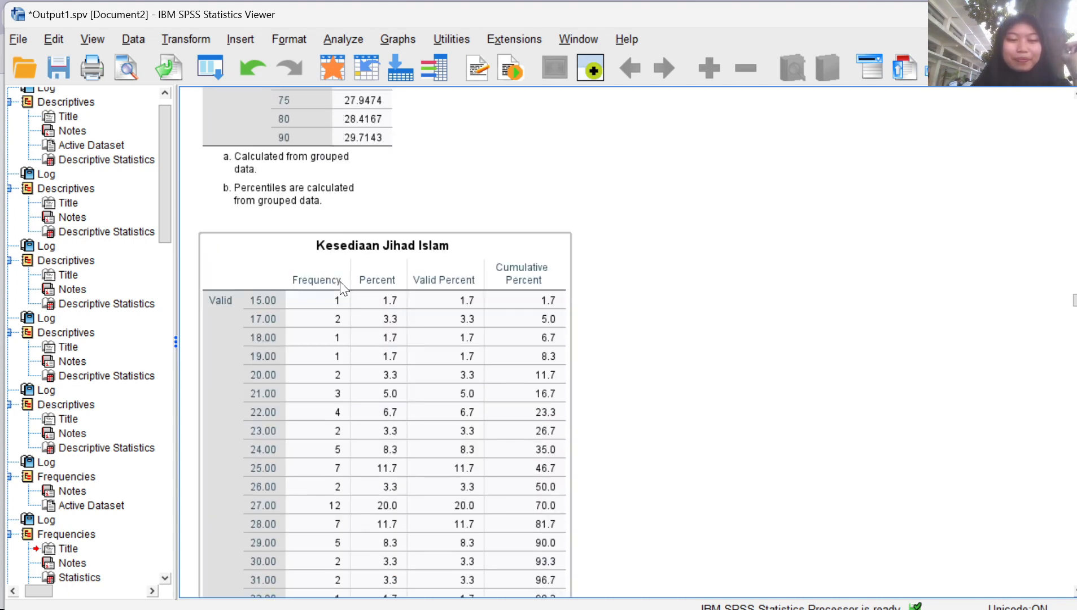
scroll(340, 281, "down", 12)
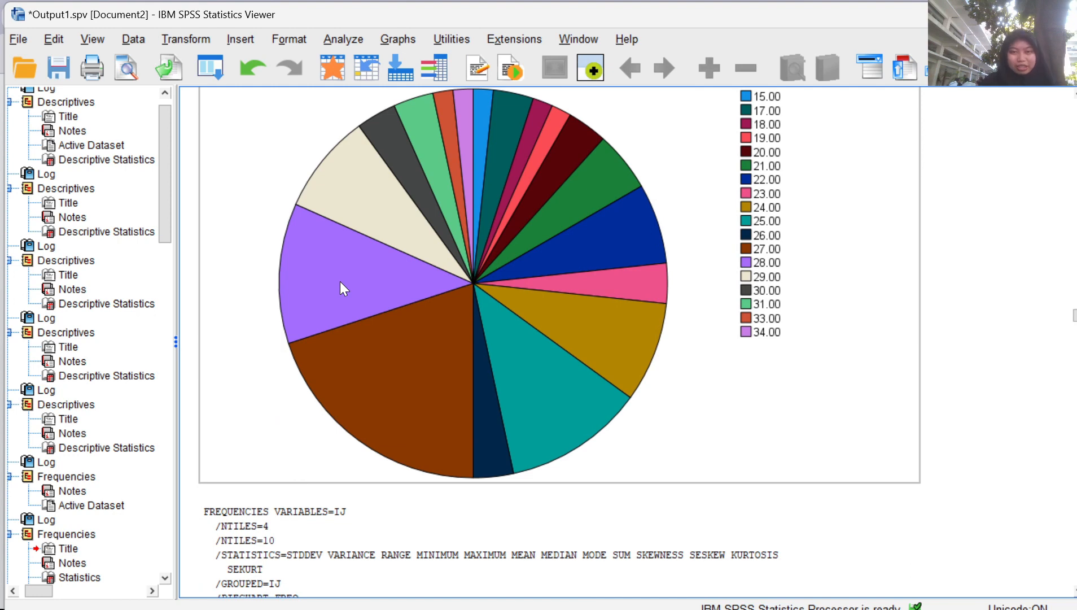
Examine the descriptive statistics, percentiles, frequency table and pie chart for Keterlibatan Jihad Islam.
scroll(361, 250, "down", 7)
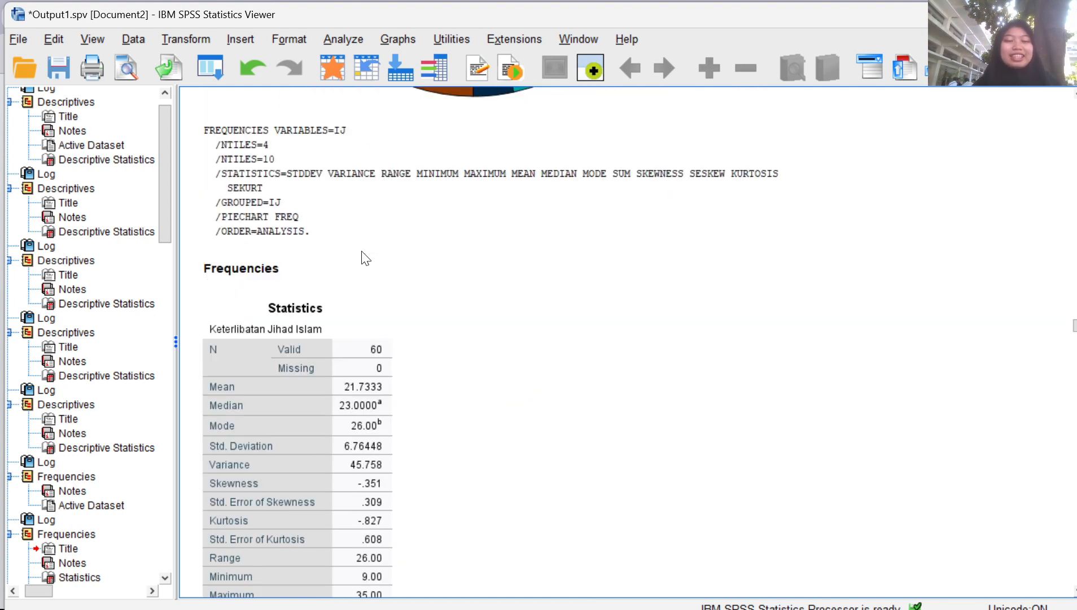
scroll(366, 258, "down", 3)
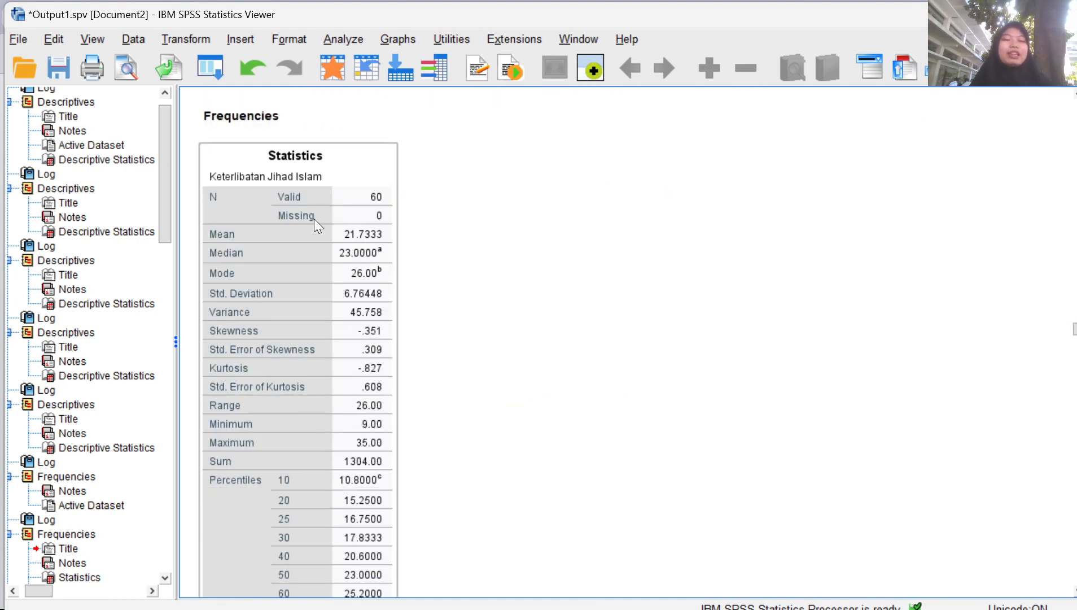
scroll(281, 302, "down", 1)
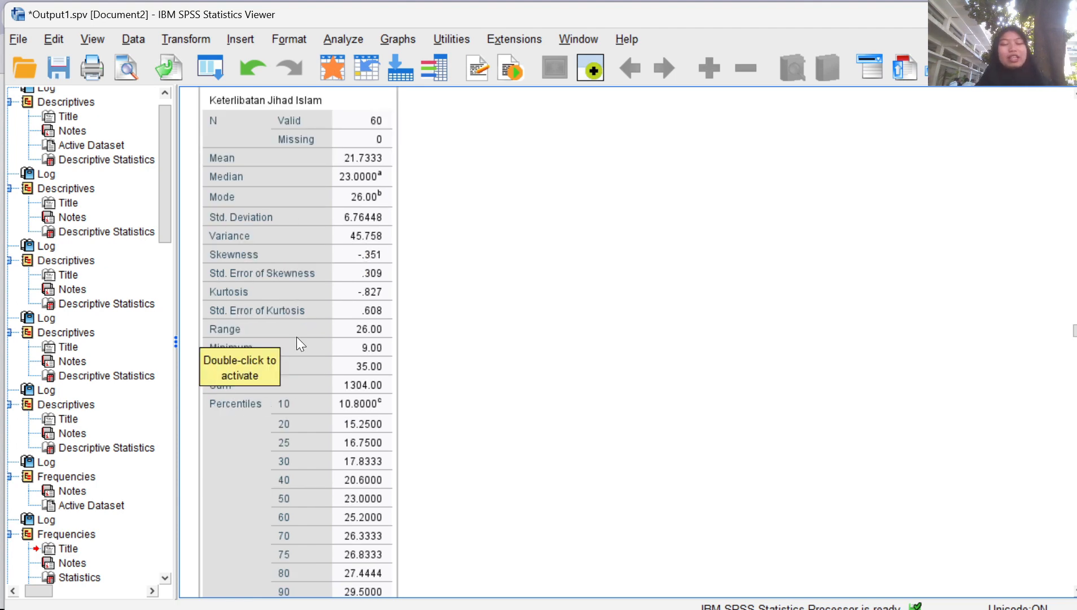
scroll(304, 284, "down", 6)
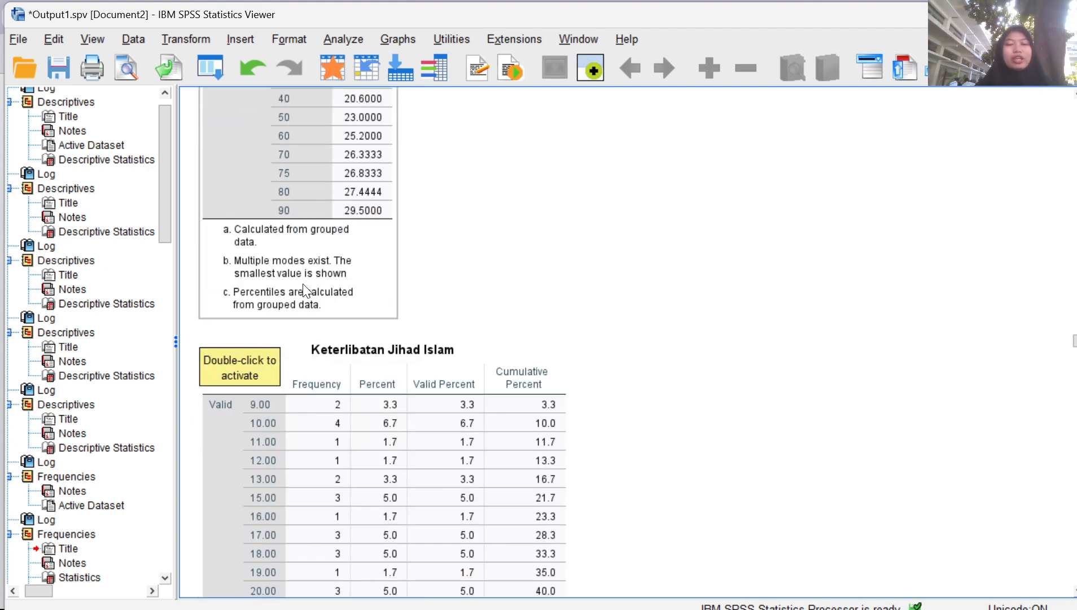
scroll(307, 290, "down", 1)
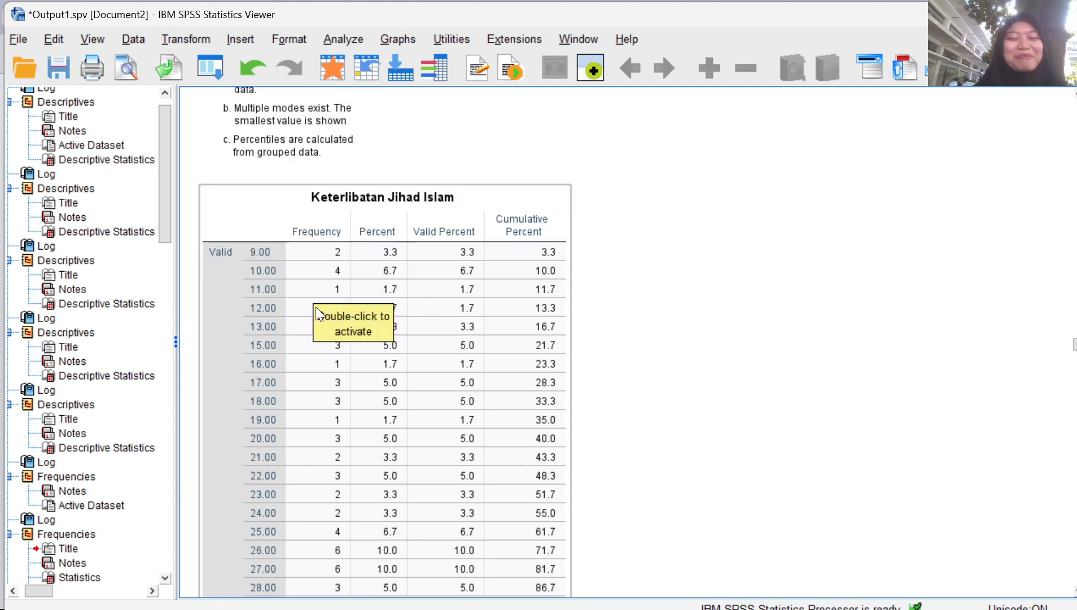
scroll(314, 313, "down", 7)
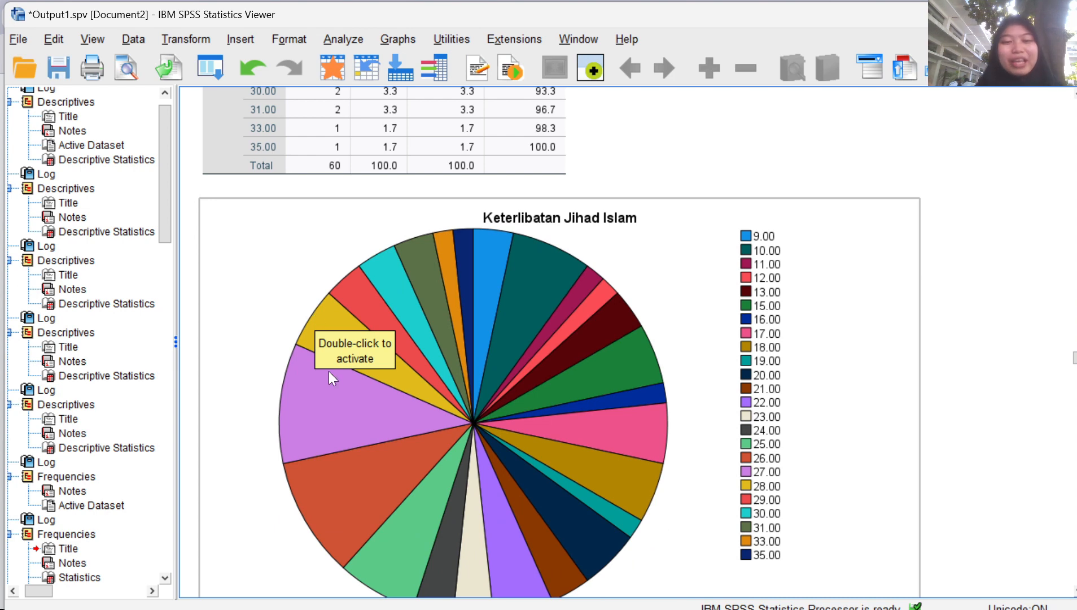
scroll(330, 377, "down", 10)
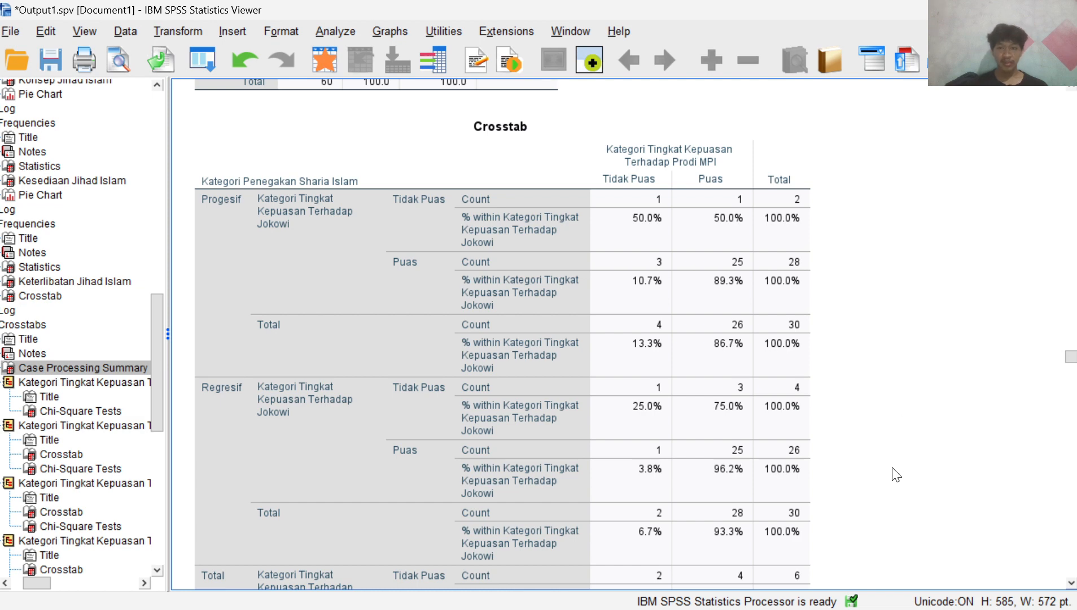
Review the Jokowi by Prodi MPI satisfaction crosstab layered by Kategori Penegakan Sharia Islam and the crosstabs' Case Processing Summary.
scroll(897, 475, "down", 3)
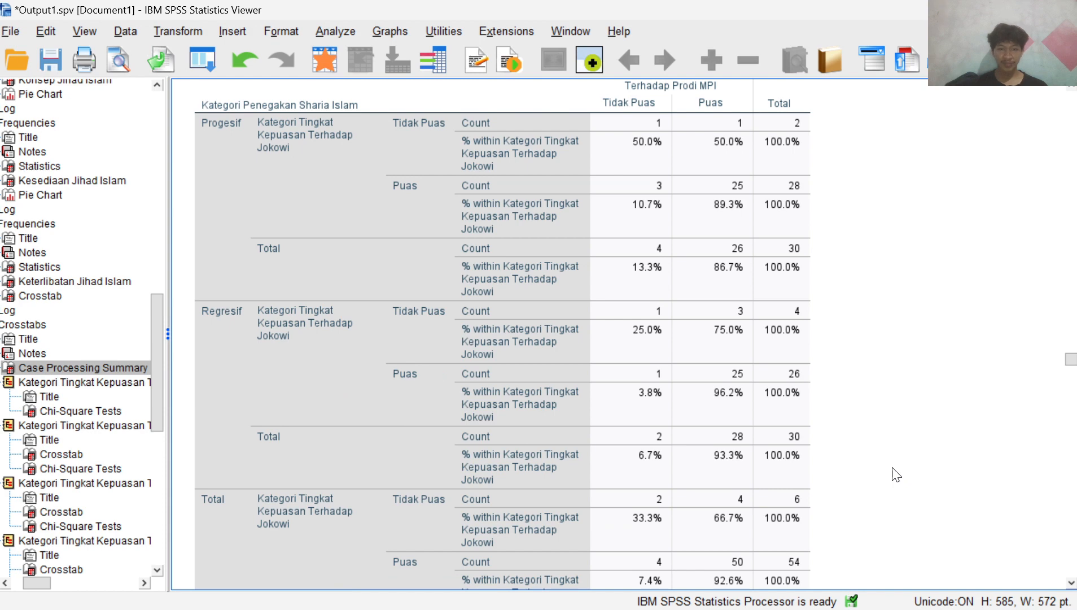
scroll(896, 474, "down", 3)
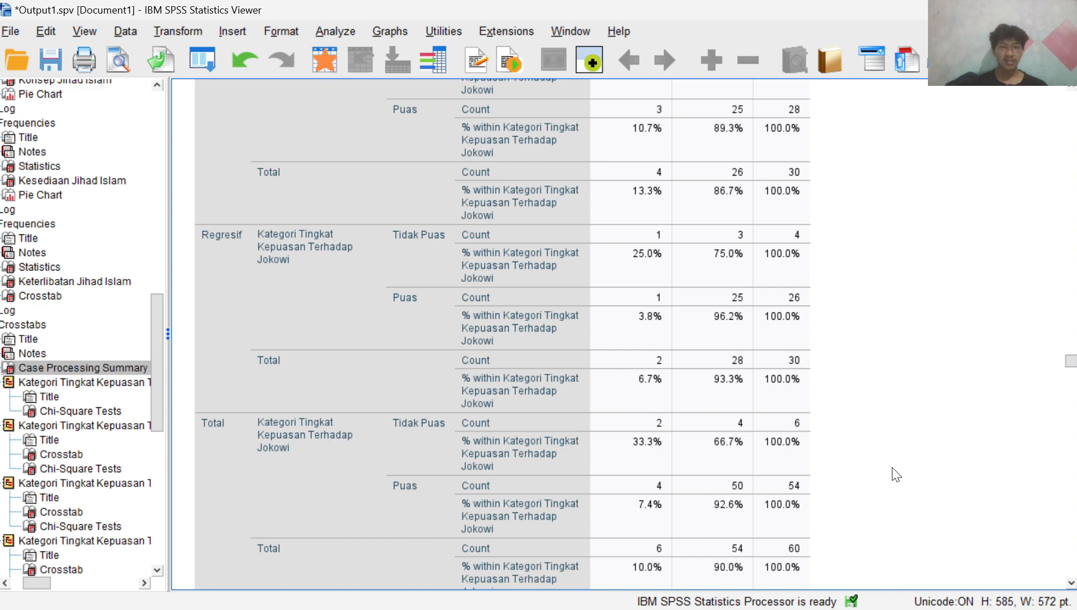
scroll(897, 474, "down", 15)
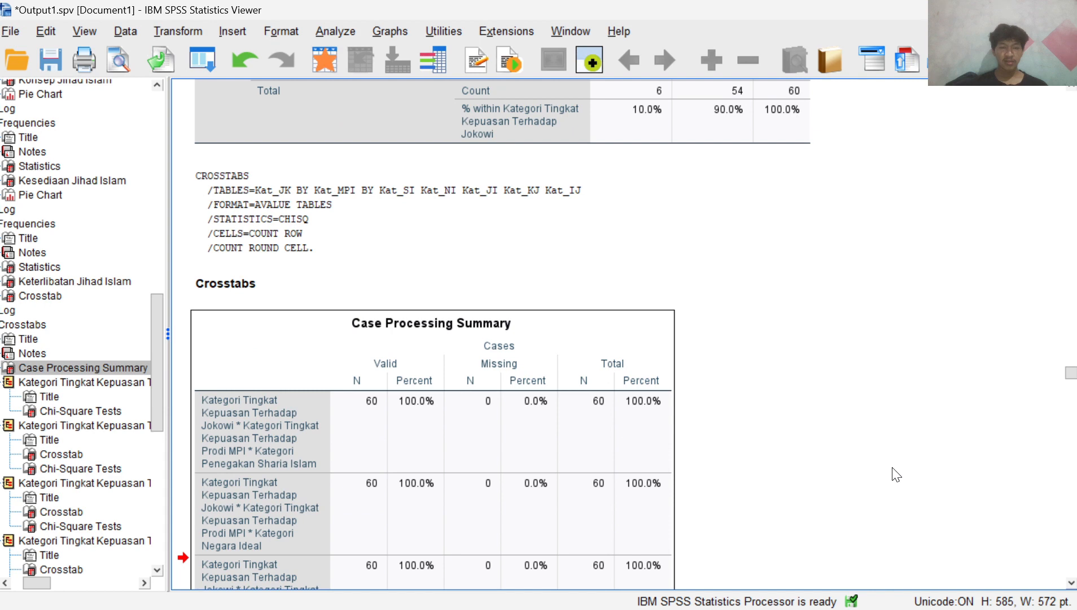
scroll(896, 474, "down", 5)
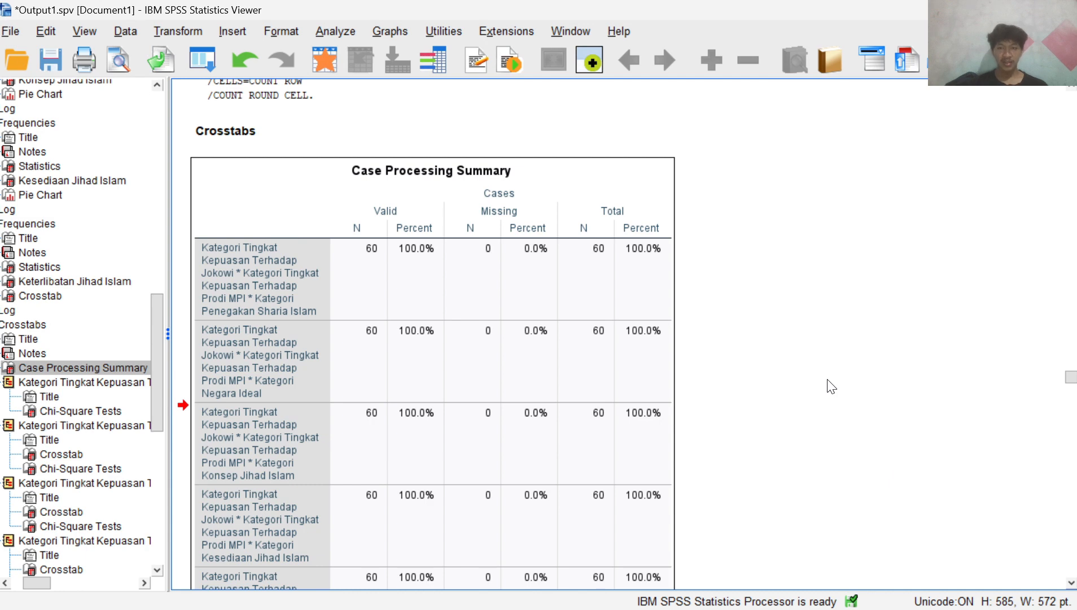
scroll(797, 344, "down", 3)
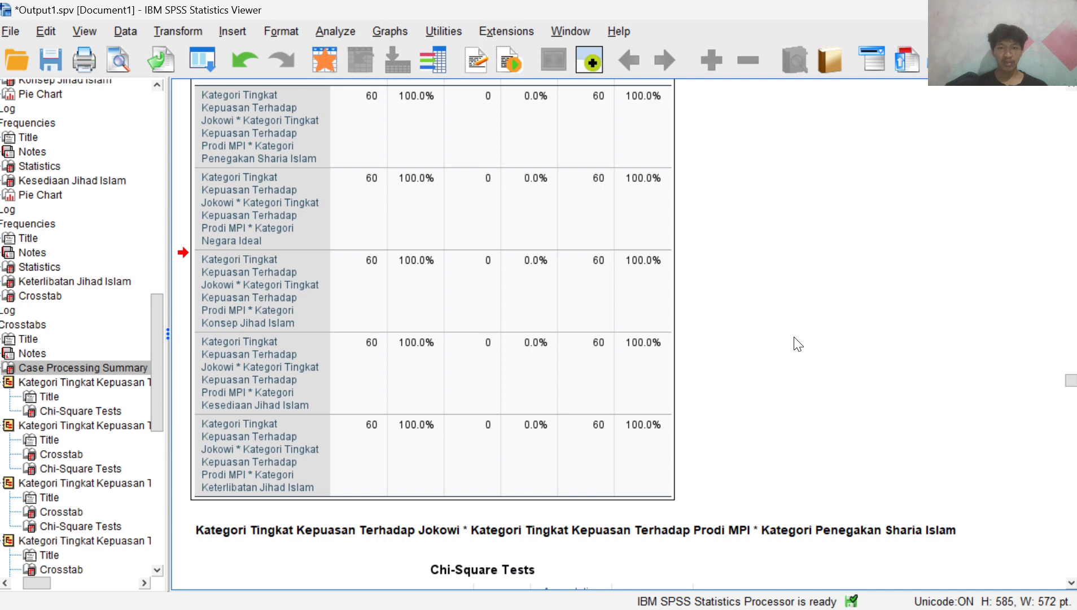
scroll(797, 344, "up", 2)
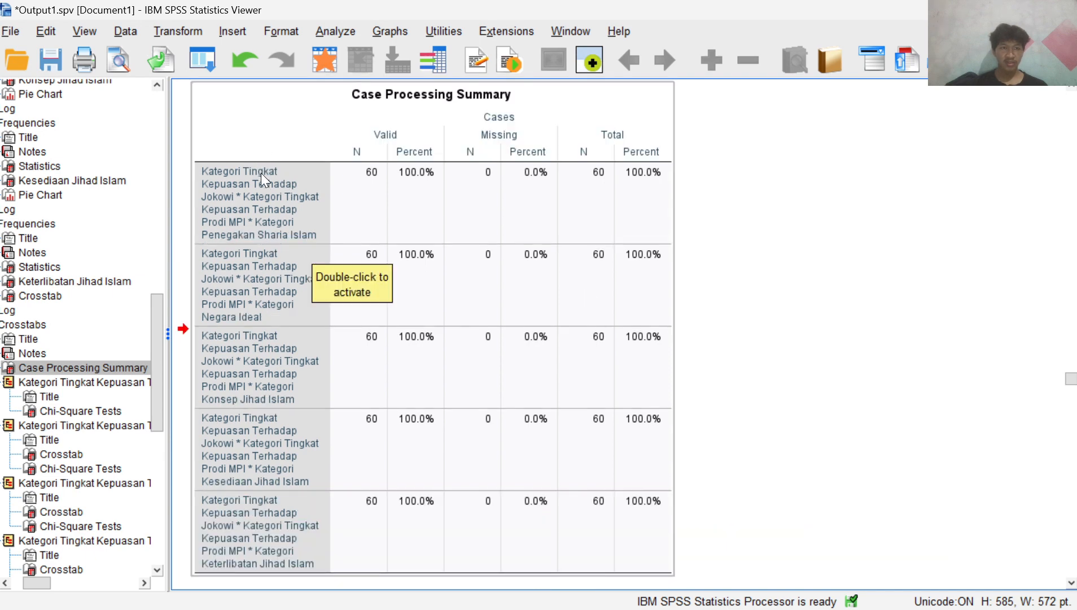
left_click(663, 194)
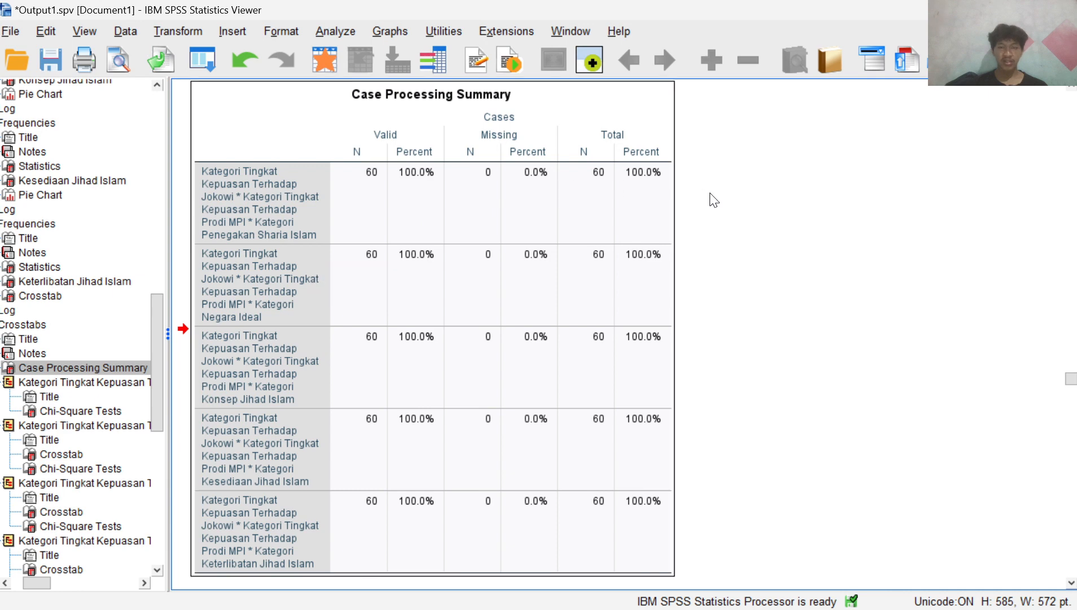
Examine the chi-square tests for the Kategori Penegakan Sharia Islam layer and the crosstab layered by Kategori Negara Ideal.
scroll(713, 198, "down", 10)
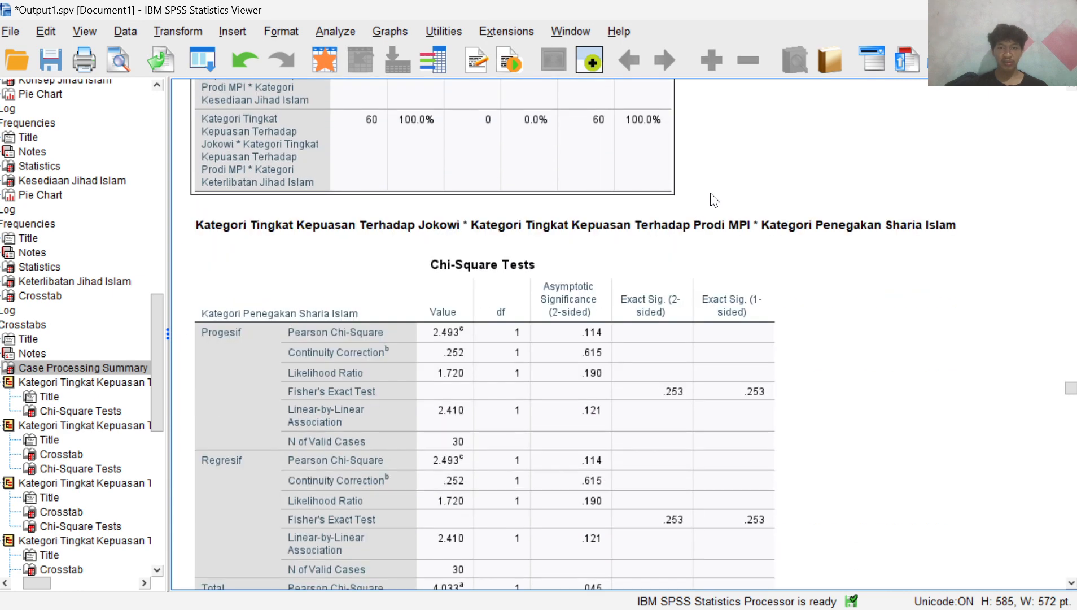
scroll(713, 199, "down", 2)
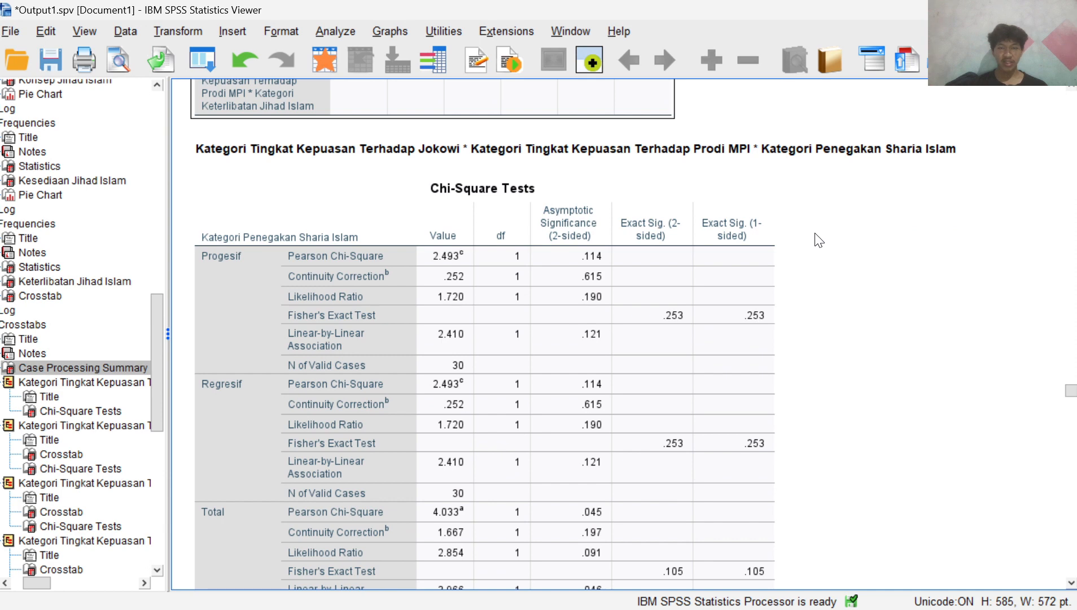
scroll(818, 240, "down", 2)
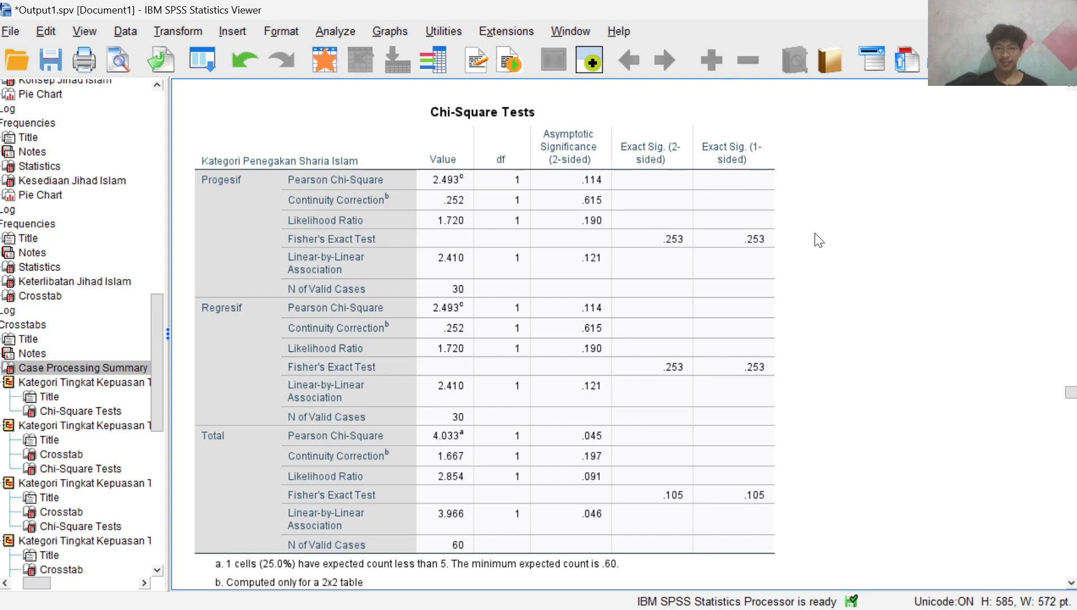
scroll(818, 240, "down", 10)
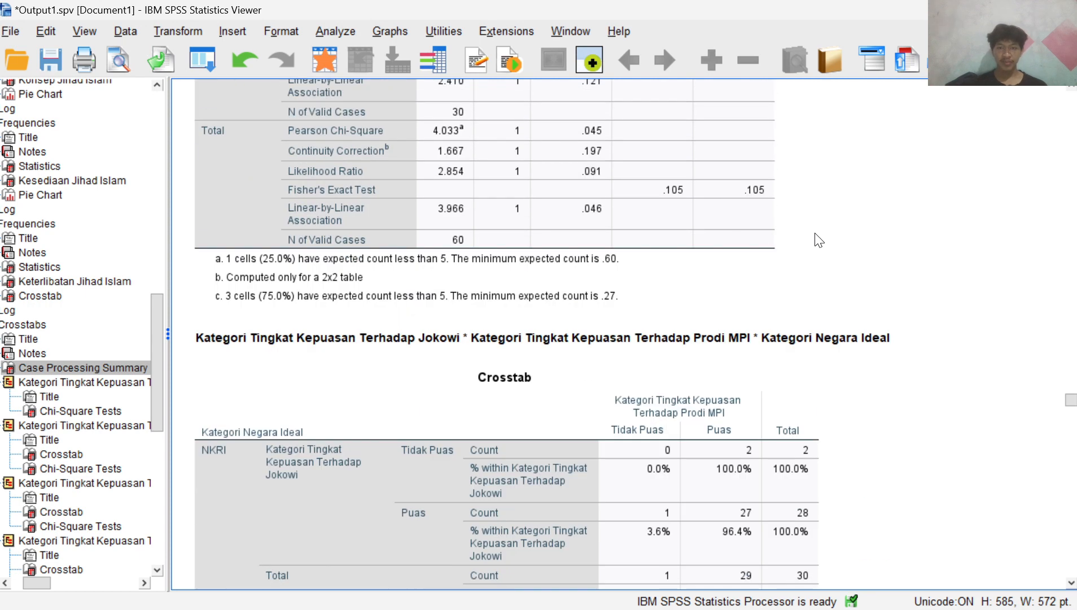
scroll(819, 240, "down", 3)
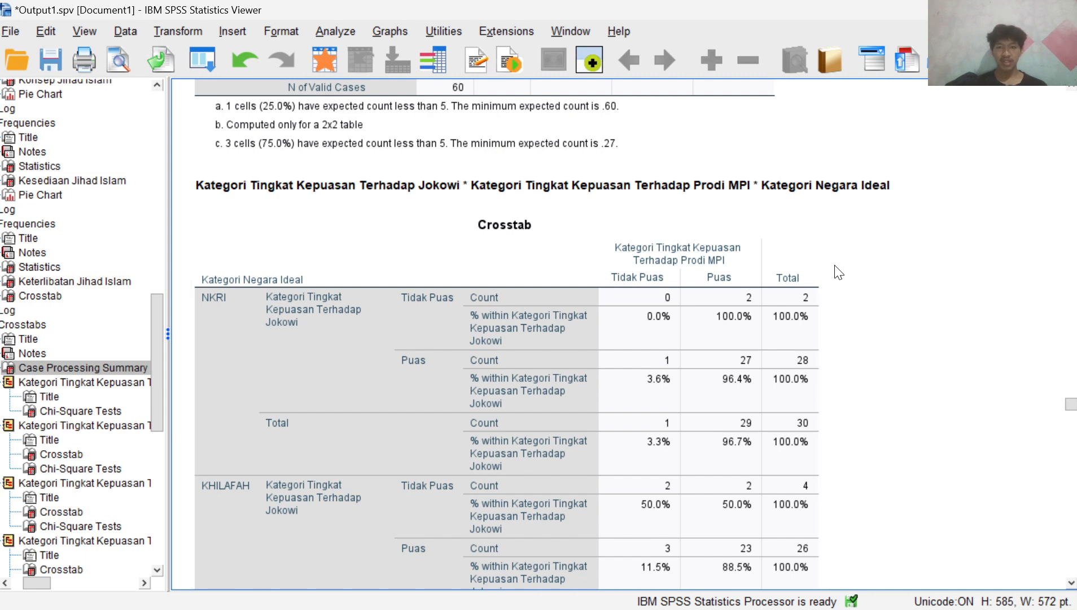
scroll(839, 273, "down", 3)
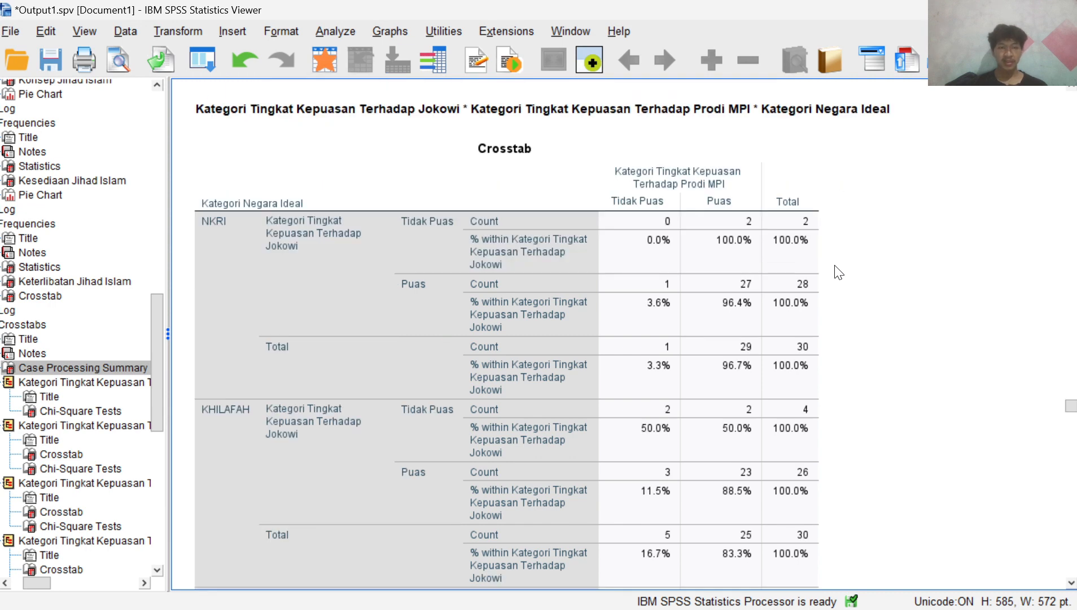
left_click(839, 272)
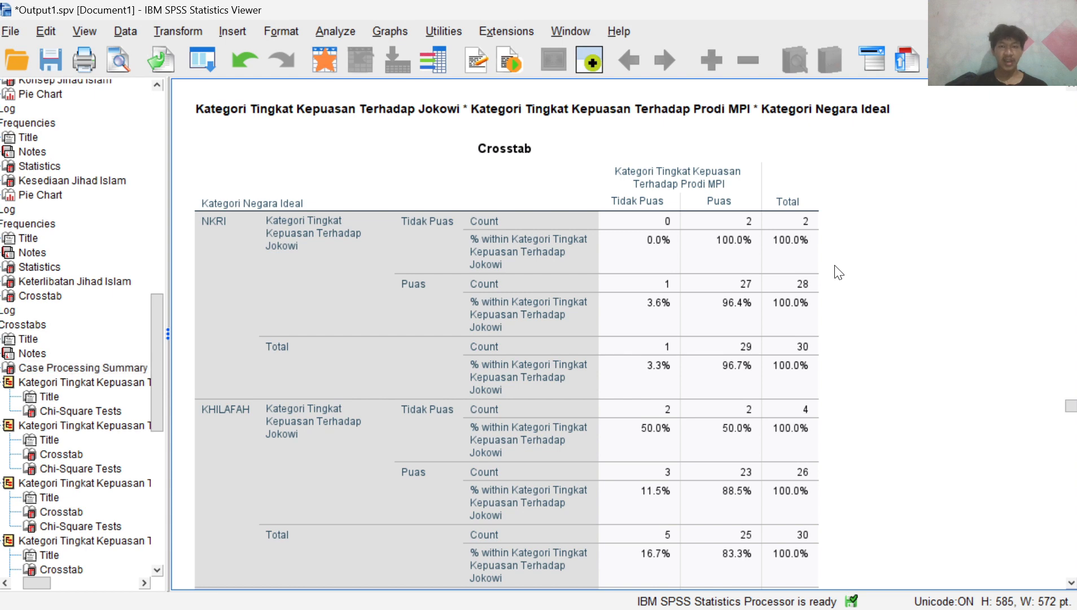
Examine the Jokowi by Prodi MPI satisfaction crosstab layered by Kategori Negara Ideal, comparing the NKRI, KHILAFAH and Total rows.
left_click(519, 290)
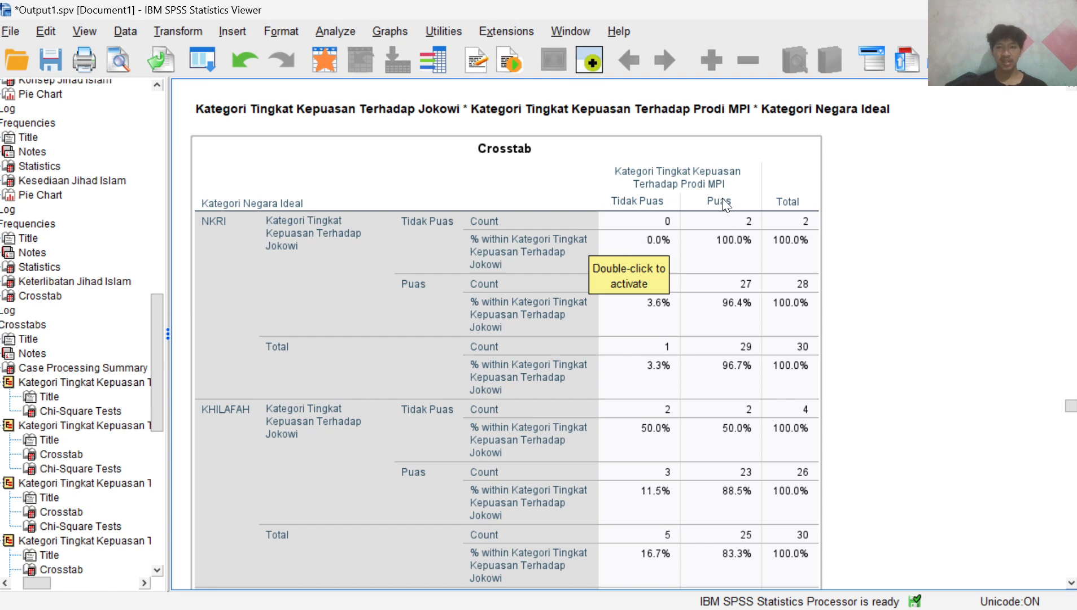
left_click(908, 265)
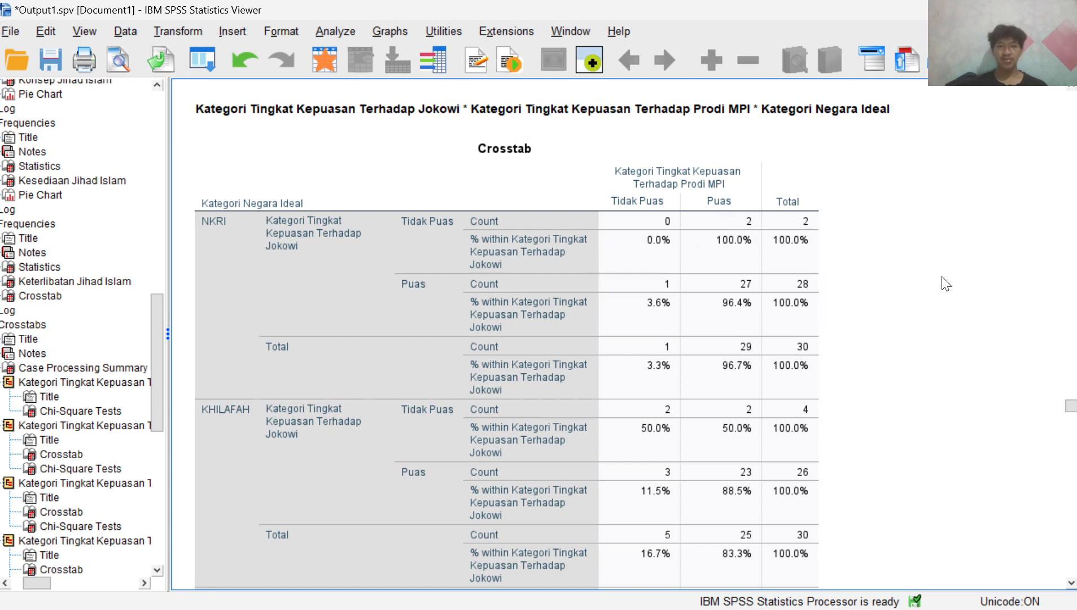
left_click(773, 311)
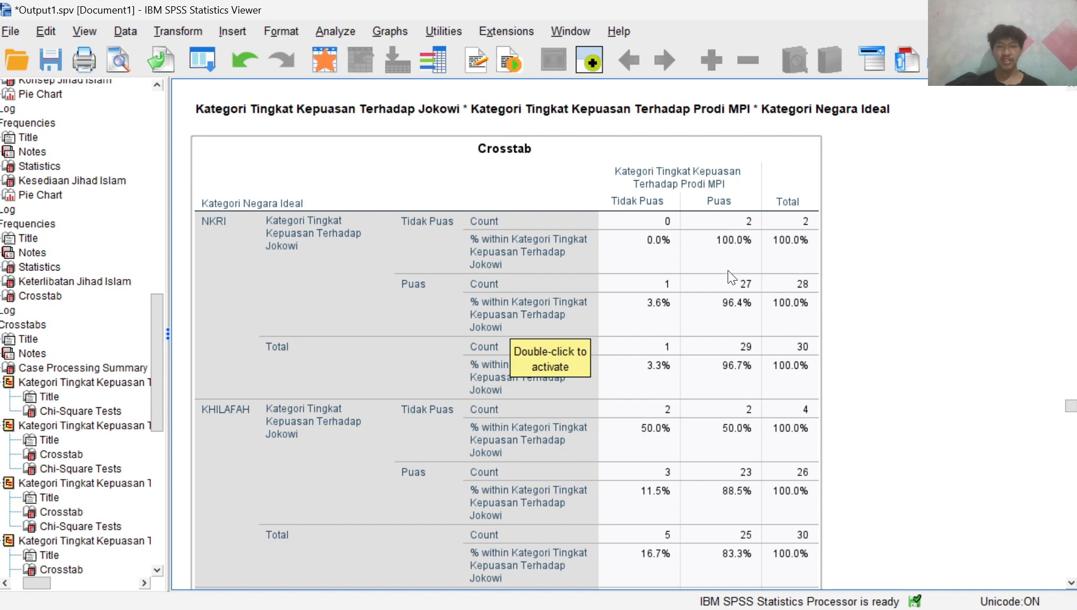
scroll(727, 283, "down", 5)
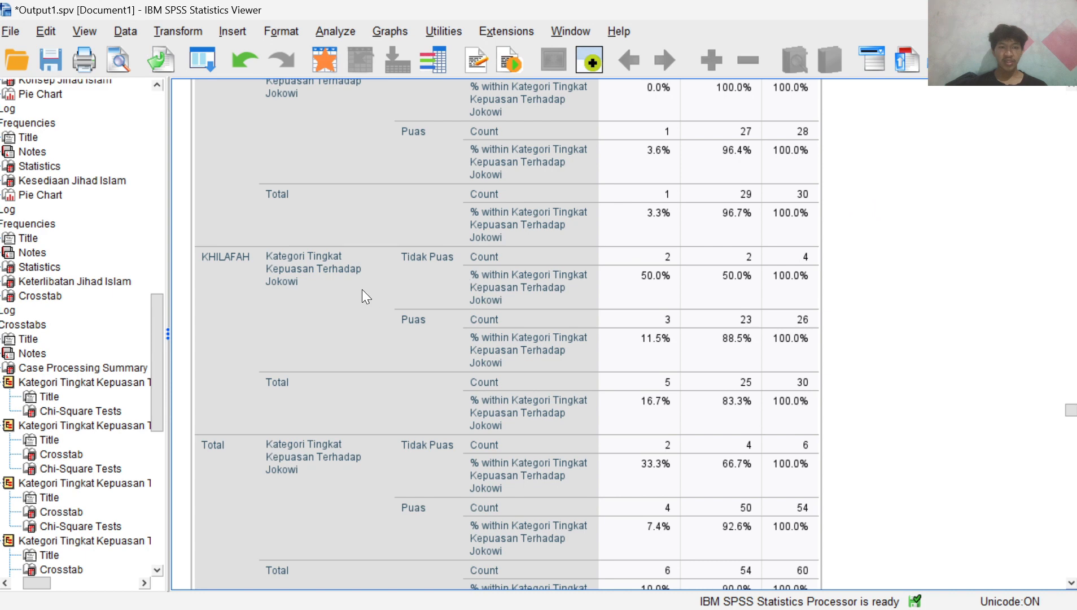
scroll(406, 272, "up", 5)
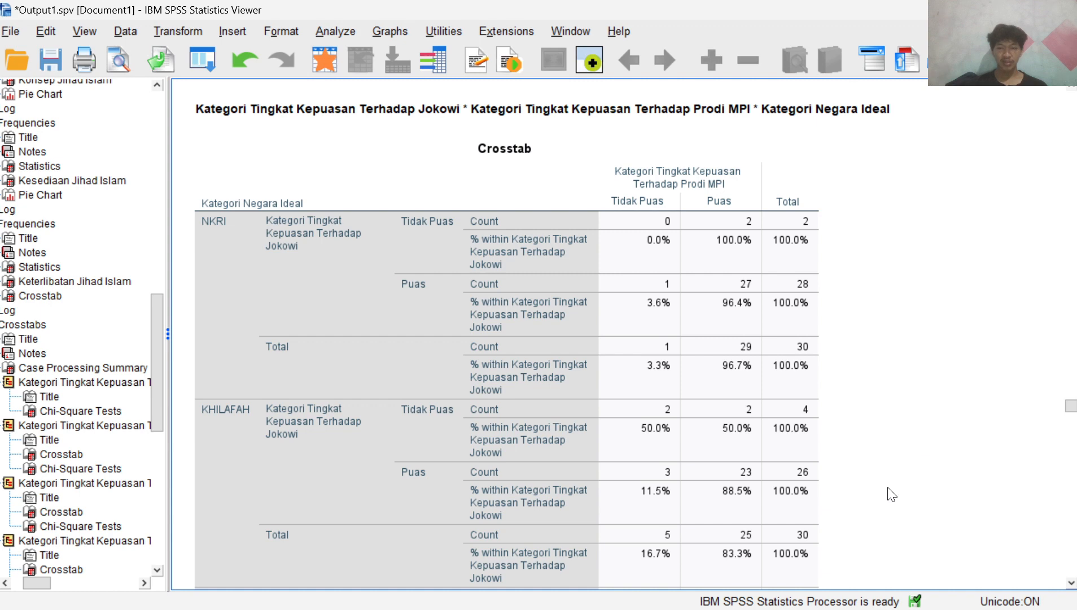
scroll(891, 494, "down", 3)
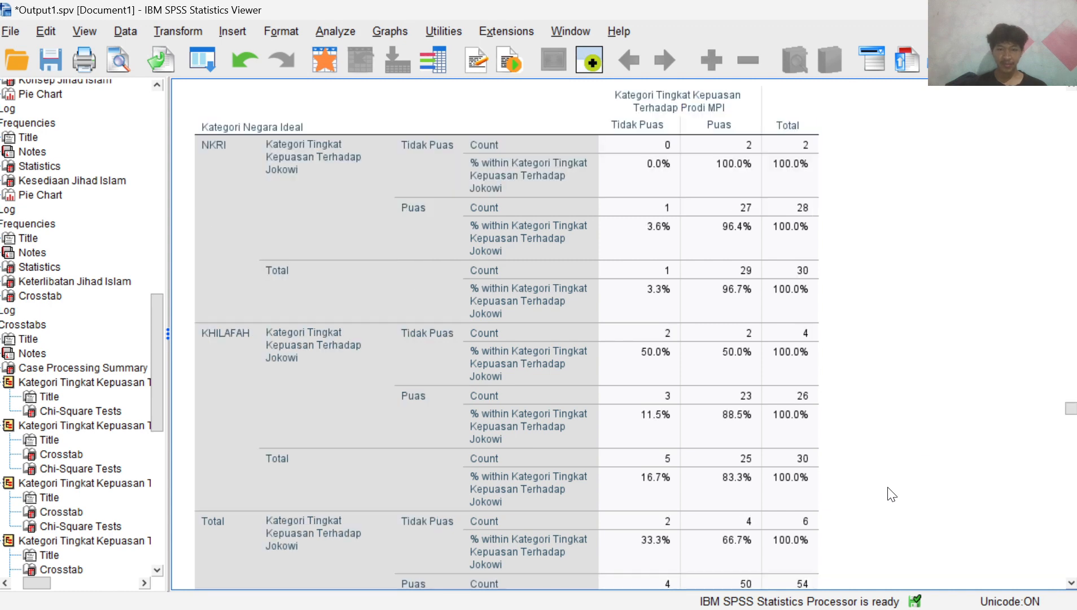
scroll(891, 494, "down", 3)
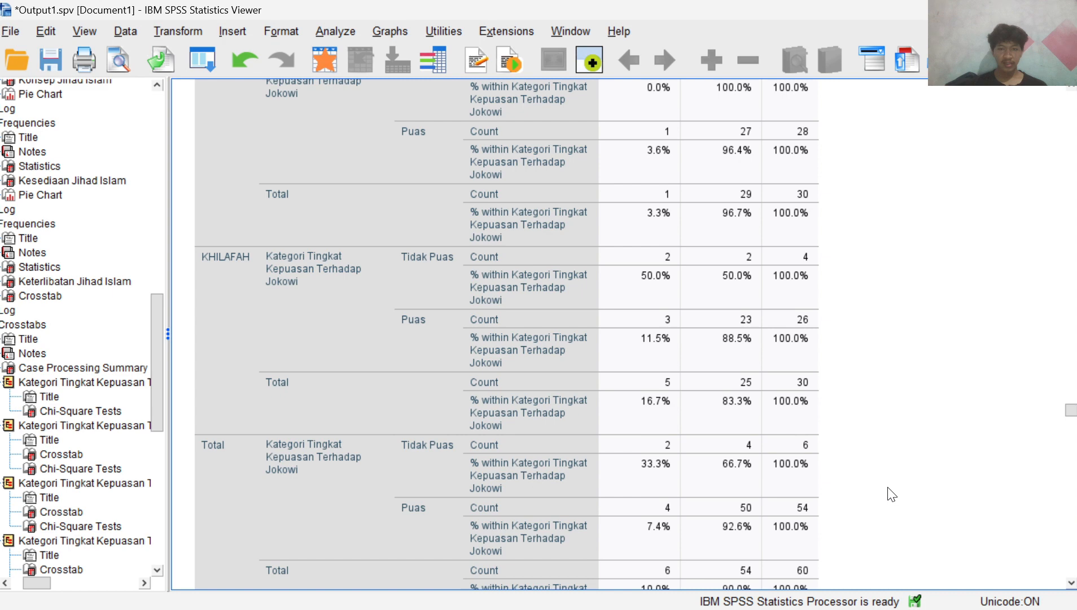
scroll(891, 494, "down", 3)
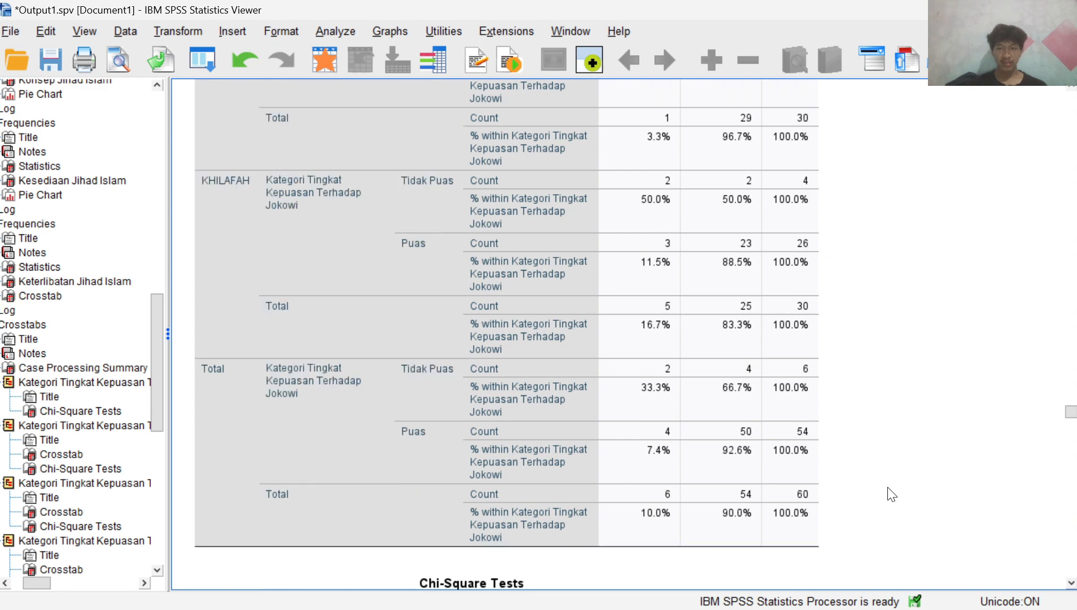
Review the chi-square tests for the NKRI, KHILAFAH and Total groups of the Kategori Negara Ideal layer.
scroll(892, 494, "down", 6)
scroll(891, 494, "down", 5)
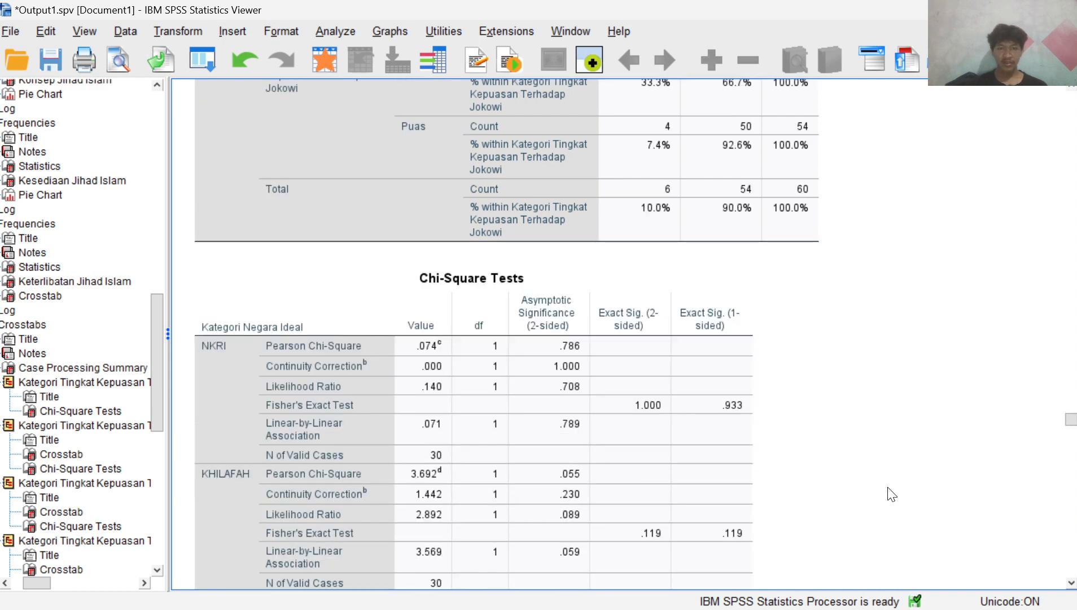
scroll(892, 494, "down", 4)
scroll(892, 494, "down", 3)
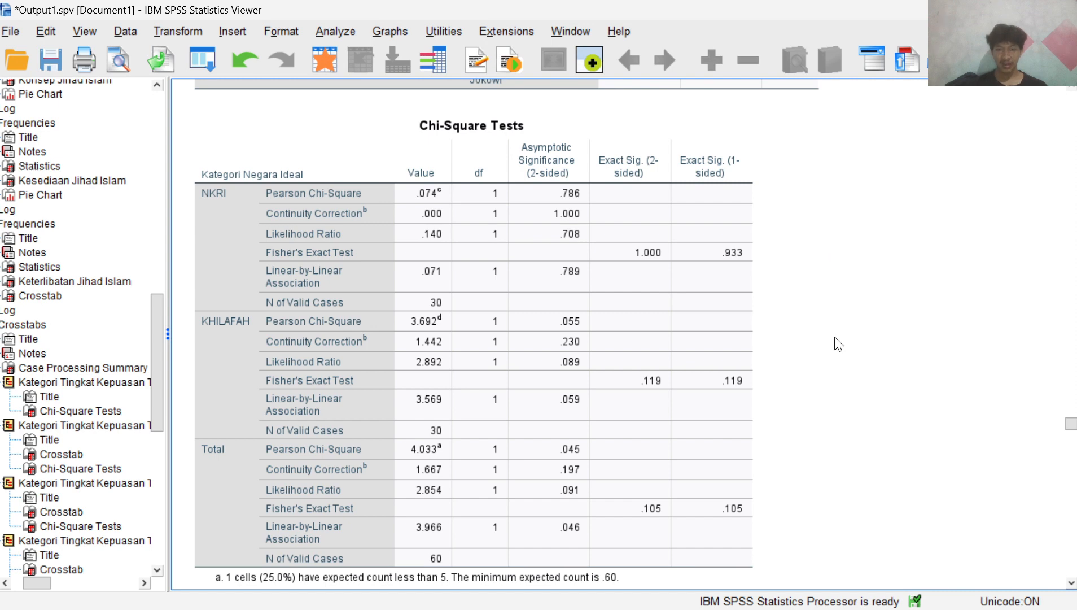
Examine the Jokowi by Prodi MPI satisfaction crosstab layered by Kategori Konsep Jihad Islam, covering the Progesif, Regresif and Total rows.
scroll(839, 343, "down", 5)
scroll(839, 343, "down", 3)
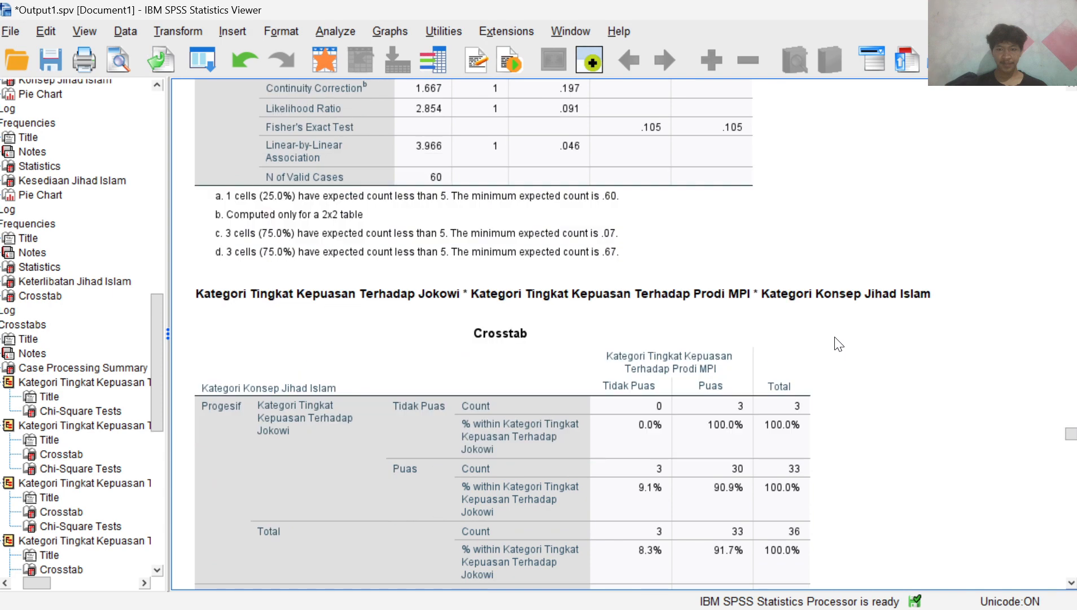
scroll(839, 343, "down", 2)
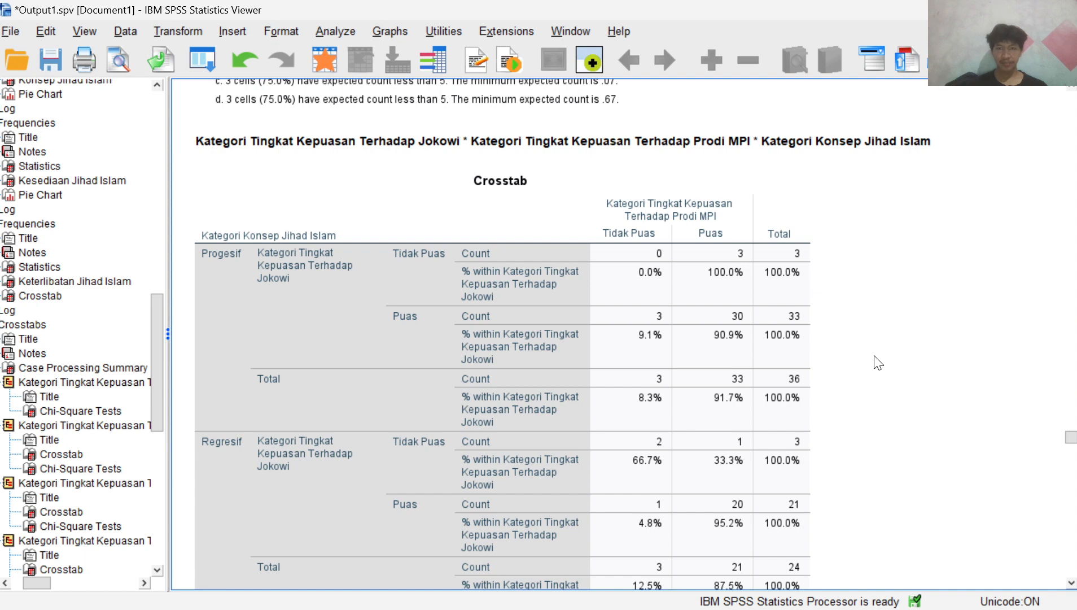
left_click(600, 266)
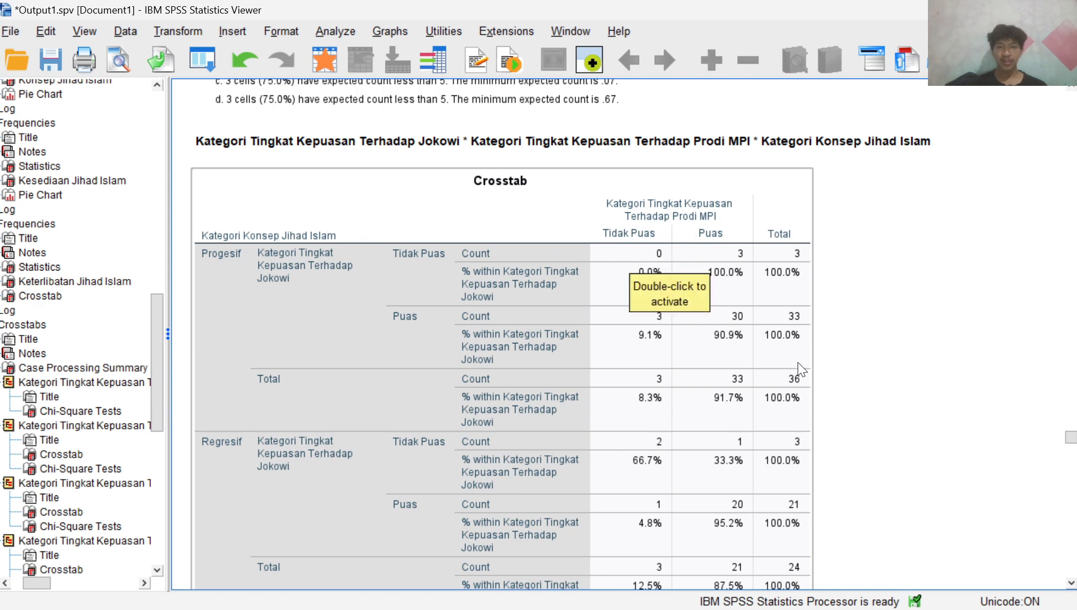
left_click(854, 361)
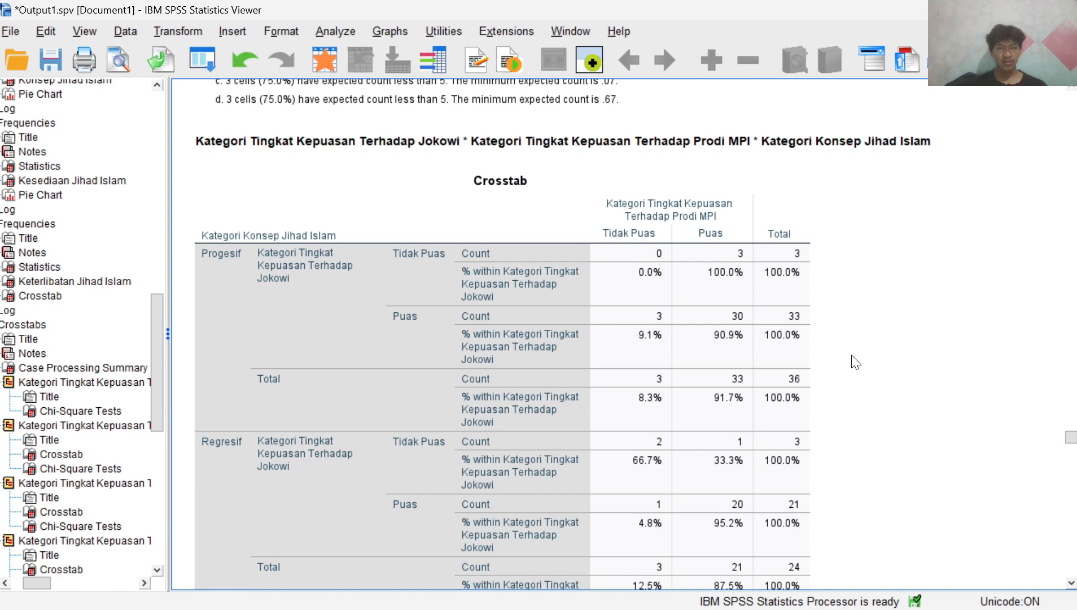
left_click(678, 353)
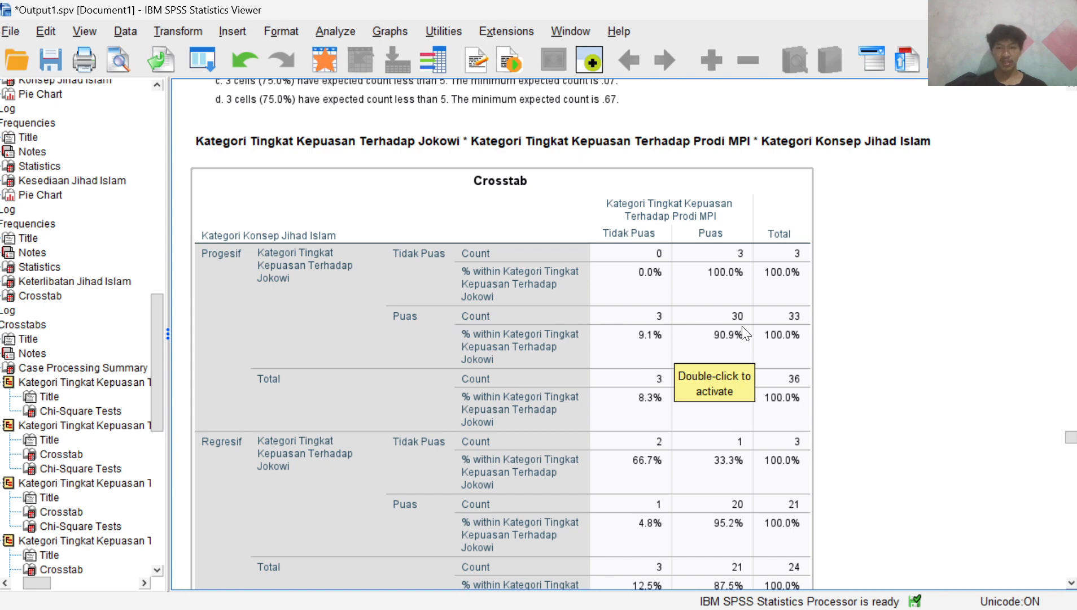
scroll(742, 326, "down", 3)
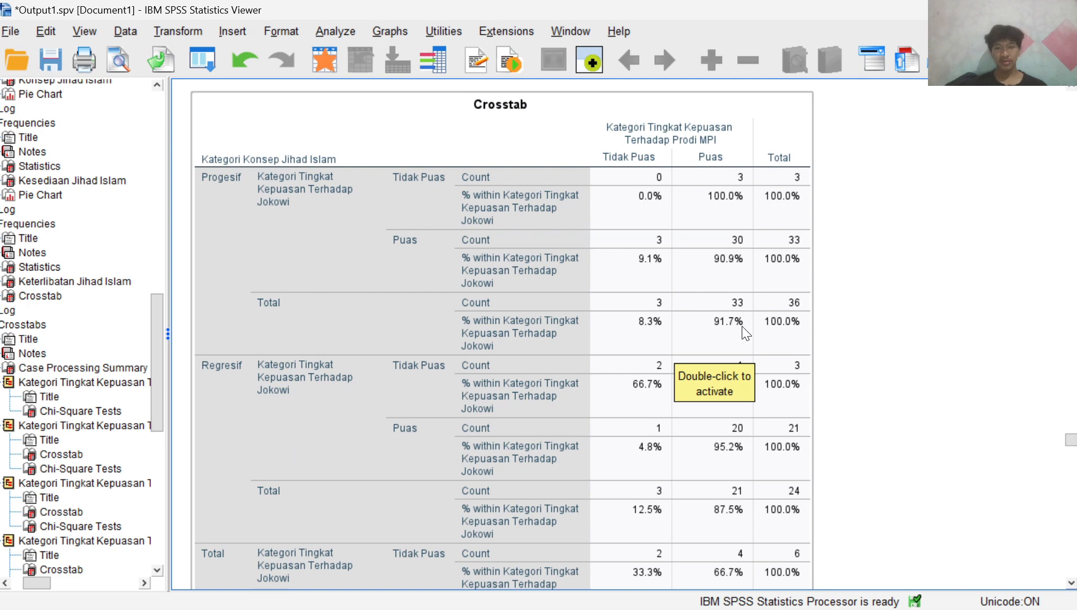
left_click(838, 323)
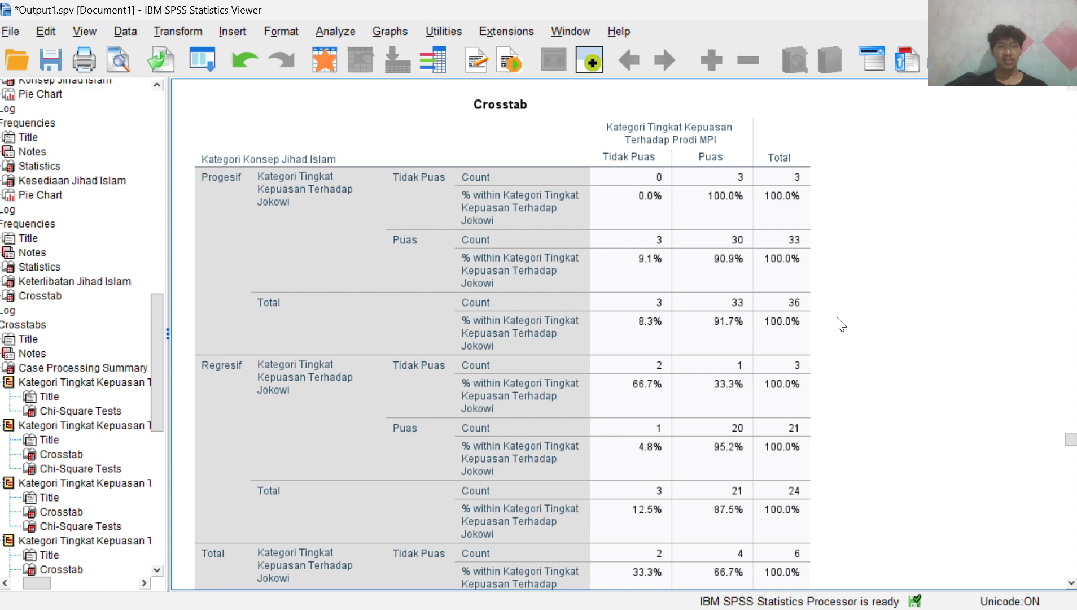
left_click(696, 366)
scroll(855, 469, "down", 5)
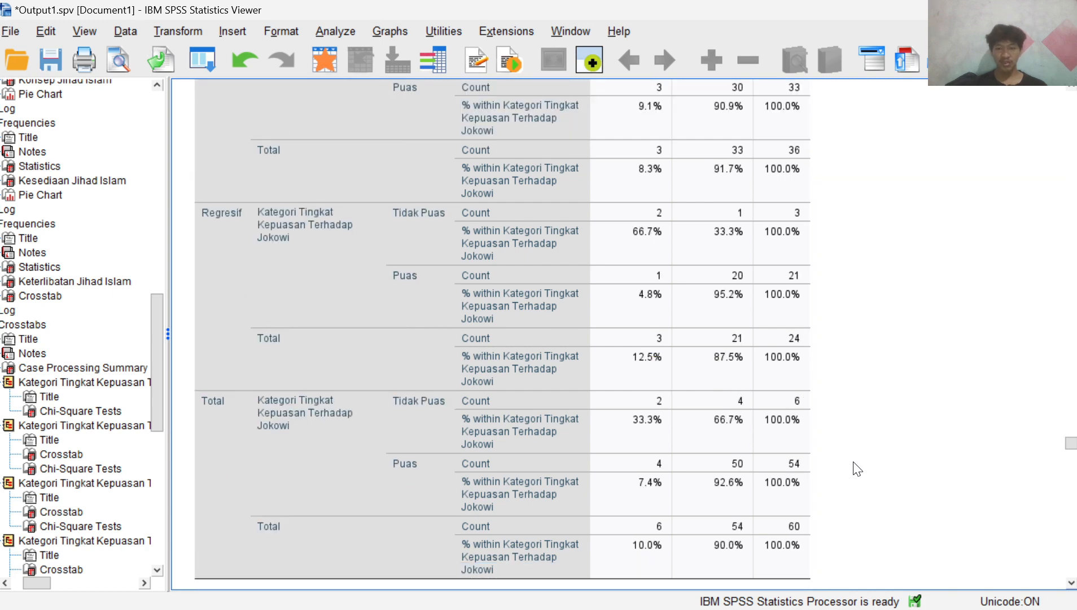
Review the chi-square tests for the Progesif, Regresif and Total groups of the Kategori Konsep Jihad Islam layer.
scroll(856, 468, "down", 15)
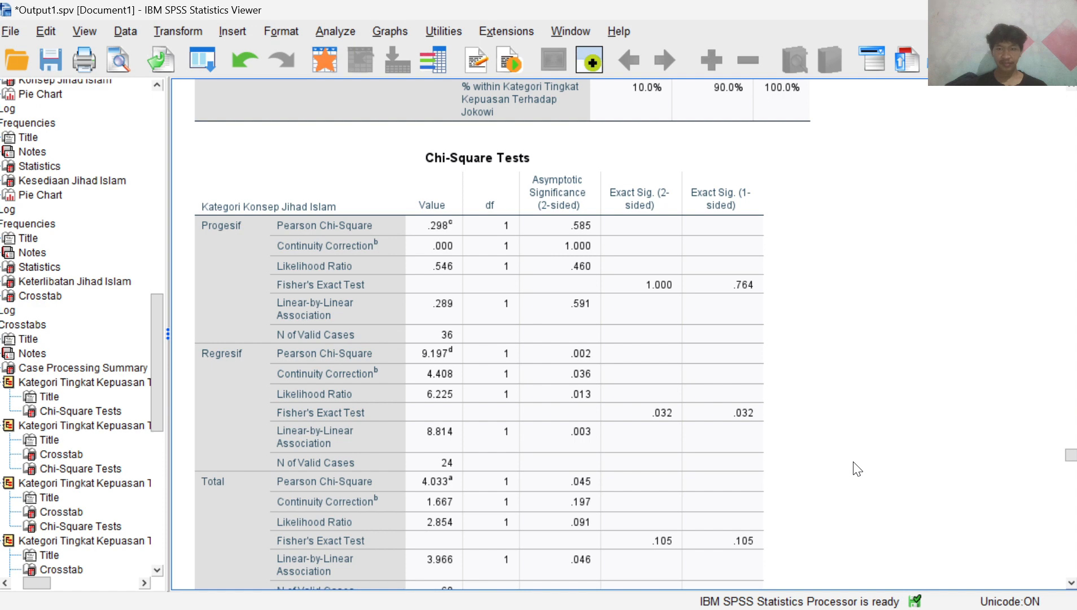
left_click(697, 347)
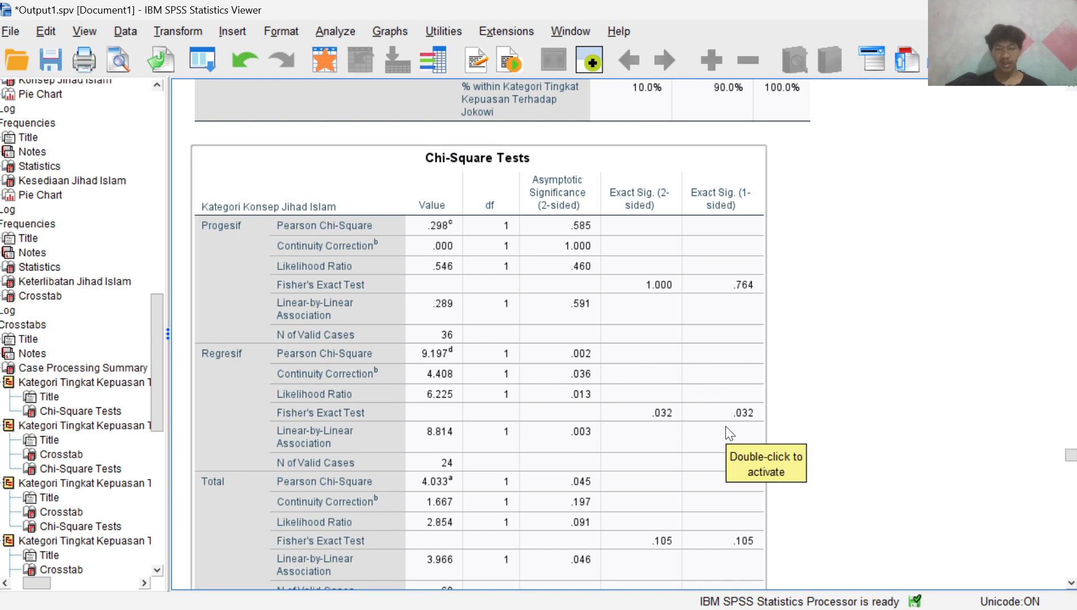
left_click(850, 449)
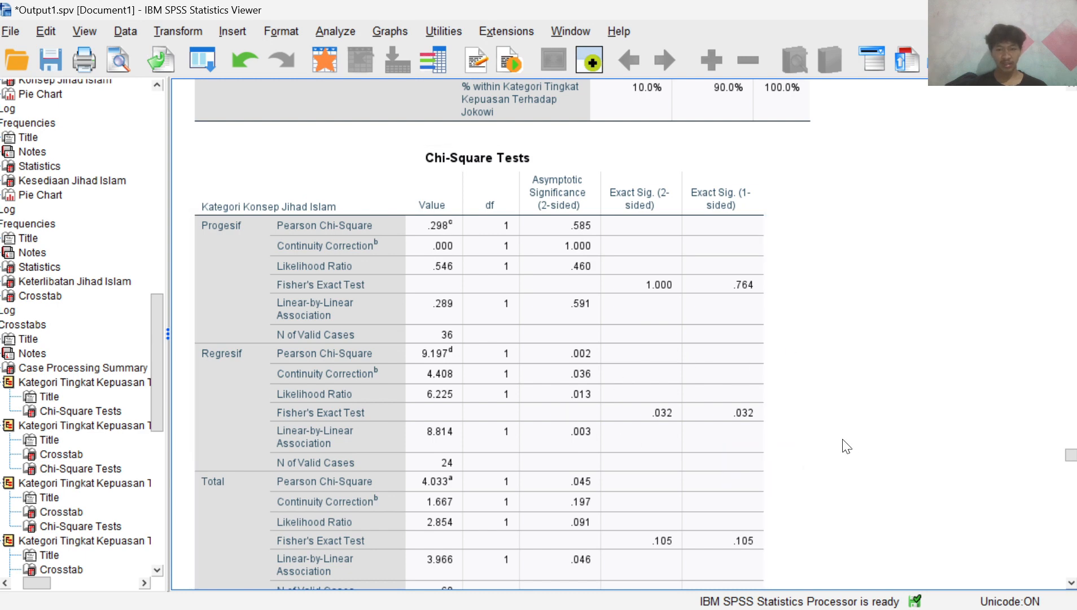
scroll(844, 446, "down", 3)
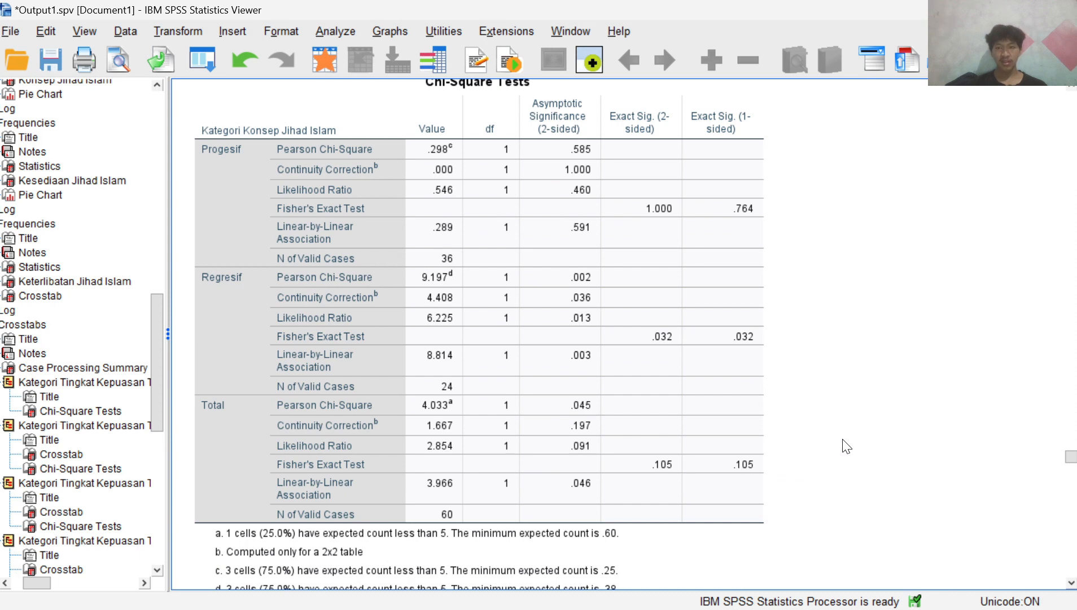
left_click(751, 381)
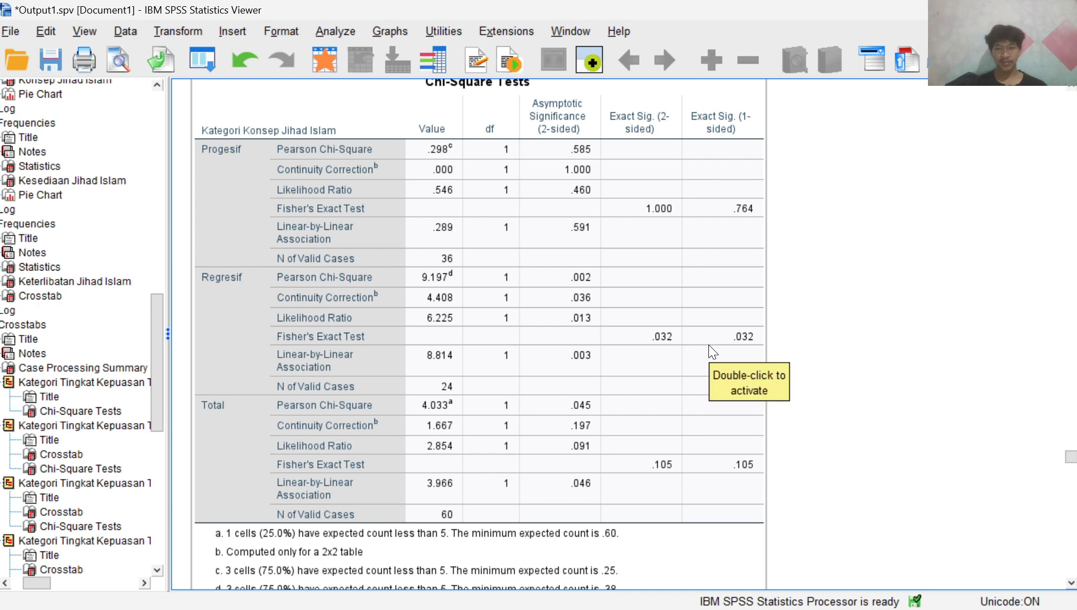
Examine the Jokowi by Prodi MPI satisfaction crosstab layered by Kategori Kesediaan Jihad Islam, comparing Tidak Bersedia and Bersedia.
scroll(848, 377, "down", 3)
scroll(849, 377, "down", 3)
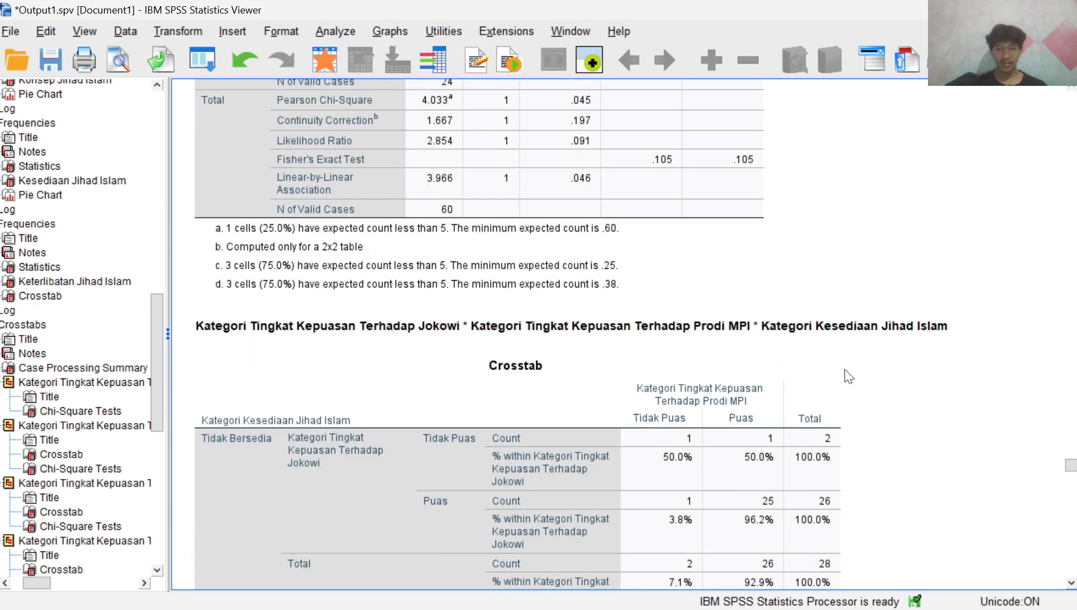
scroll(848, 377, "down", 2)
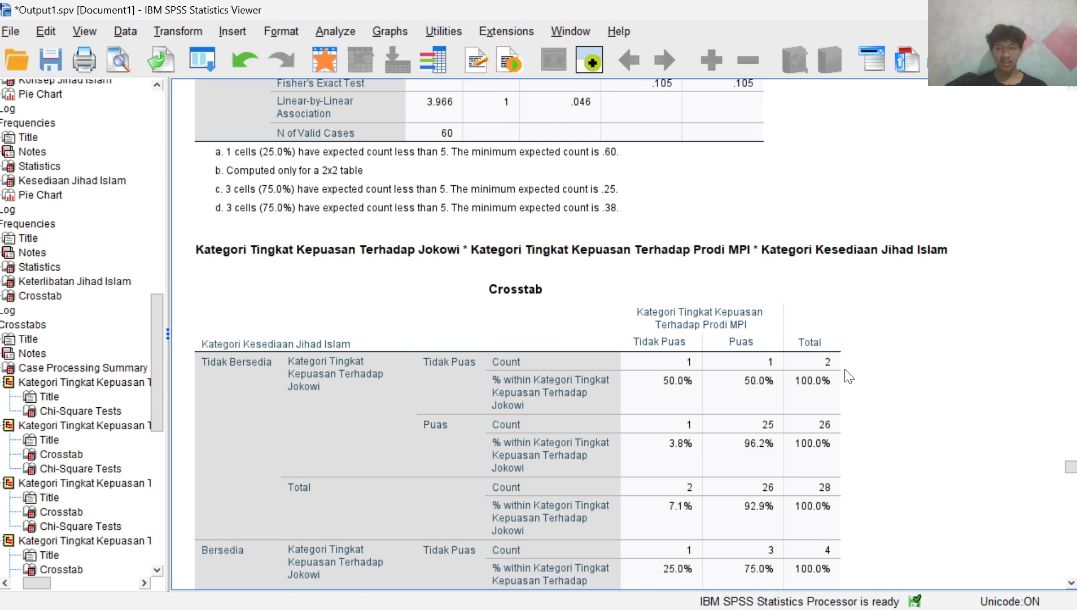
scroll(849, 377, "down", 3)
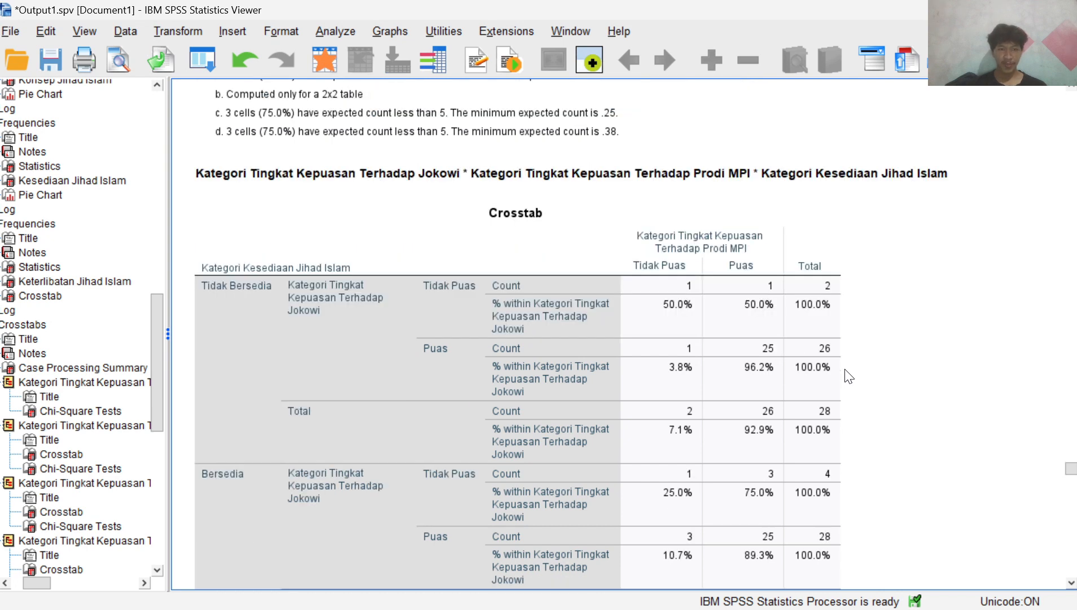
scroll(849, 377, "down", 3)
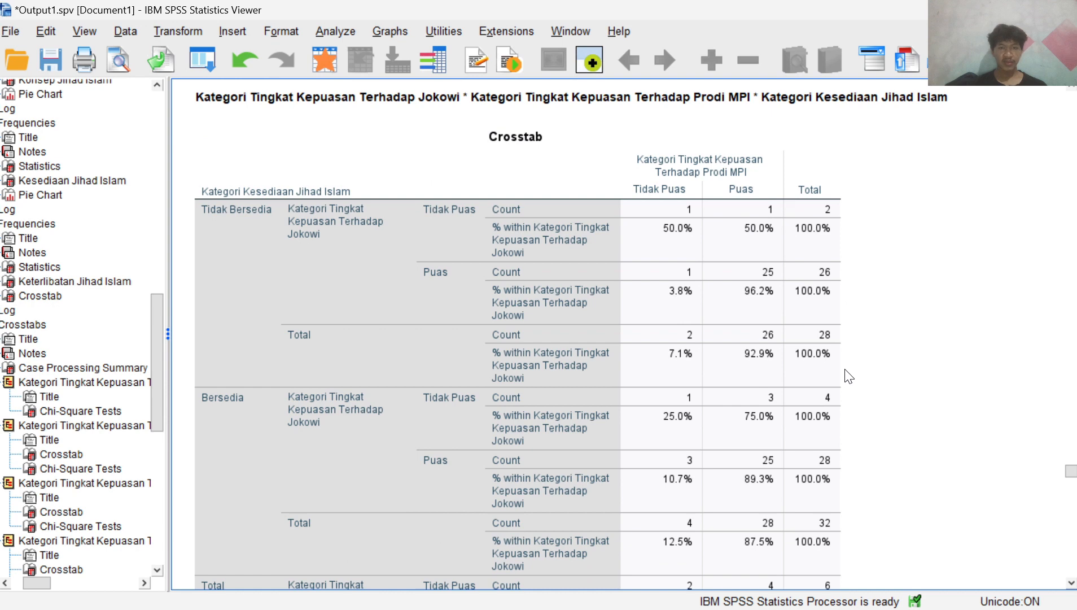
left_click(606, 339)
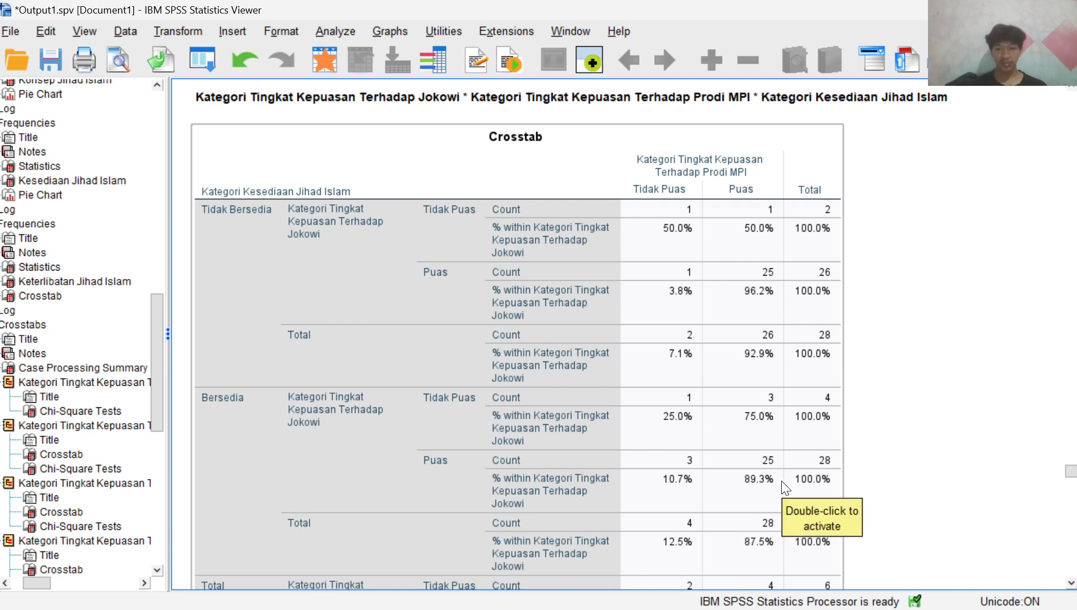
Review the chi-square tests for the Tidak Bersedia, Bersedia and Total groups of the Kategori Kesediaan Jihad Islam layer.
scroll(786, 486, "down", 10)
scroll(786, 486, "down", 3)
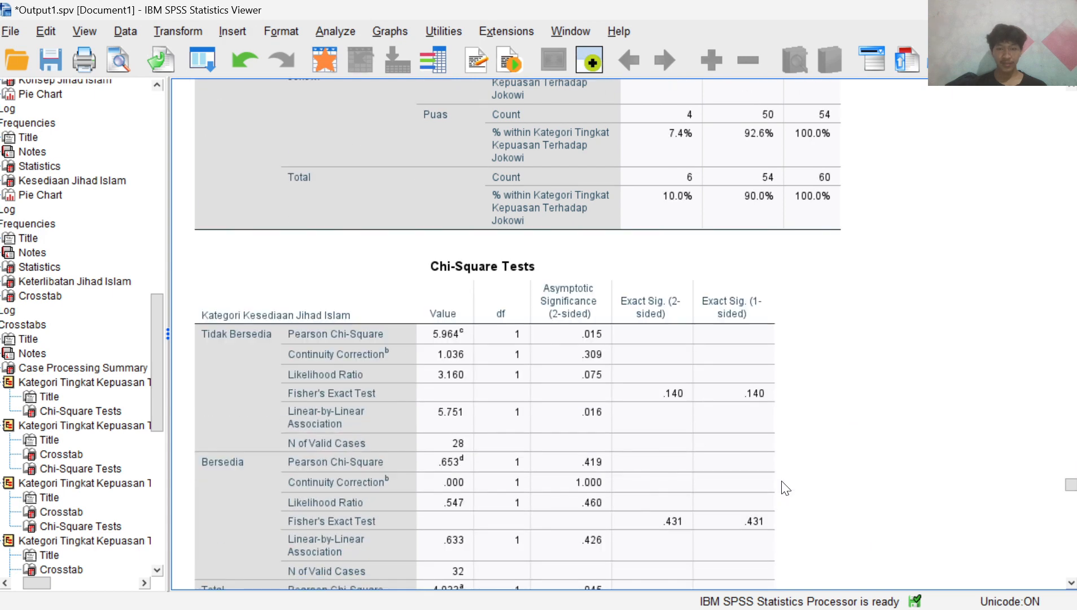
scroll(785, 487, "down", 3)
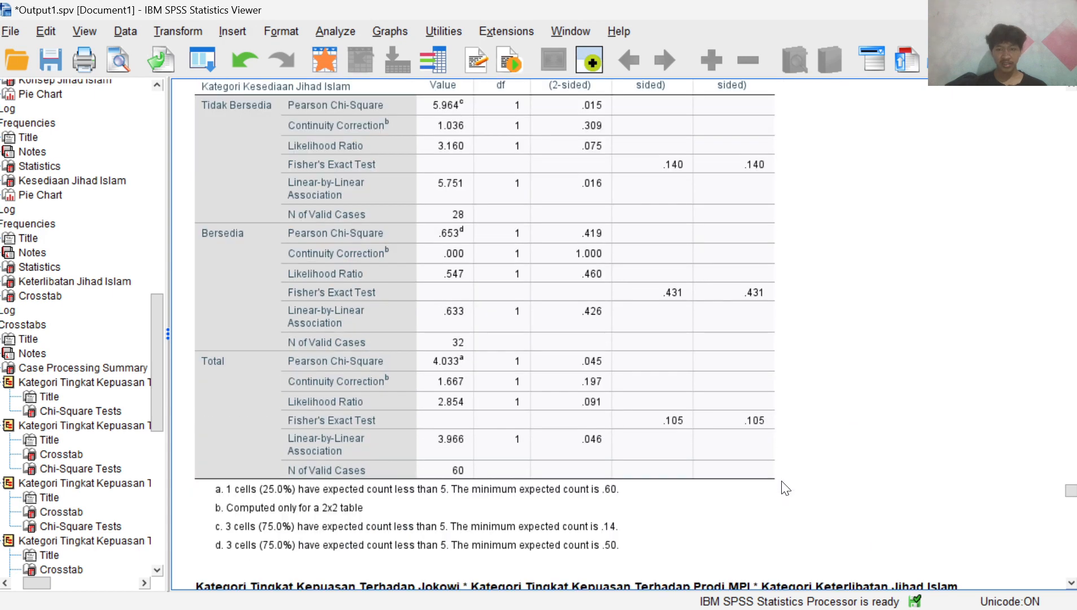
scroll(786, 487, "up", 2)
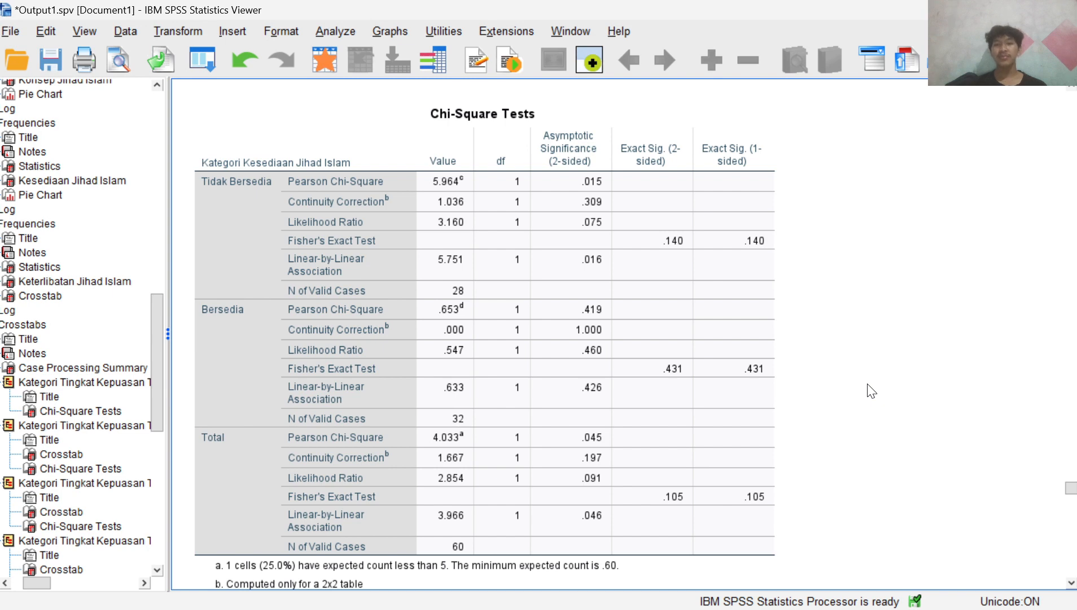
Examine the Jokowi by Prodi MPI satisfaction crosstab layered by Kategori Keterlibatan Jihad Islam, through to the start of its chi-square tests.
scroll(871, 391, "down", 3)
scroll(871, 391, "down", 3)
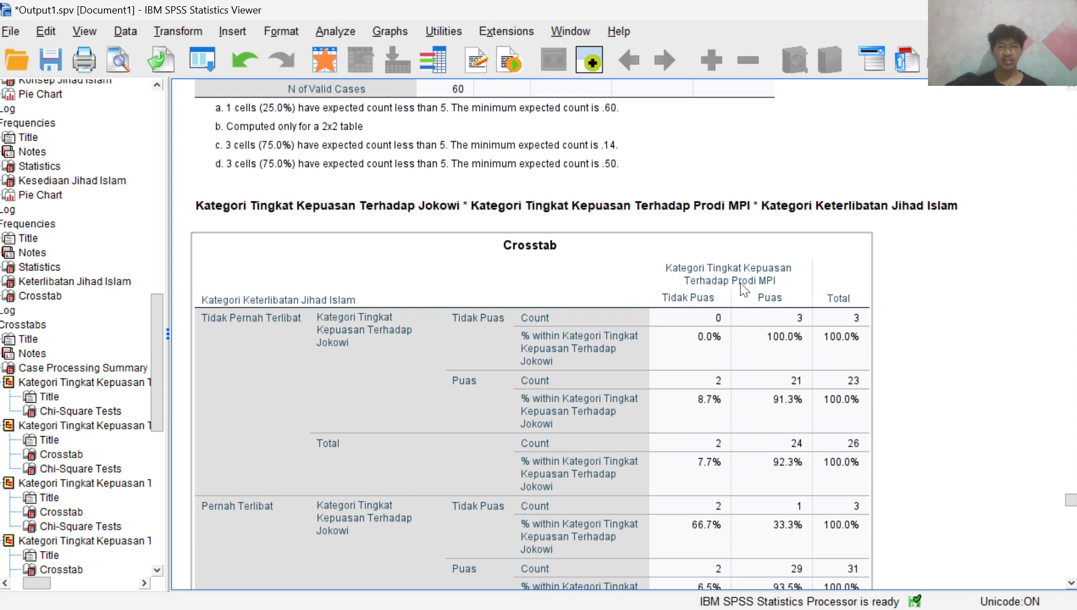
scroll(743, 290, "down", 3)
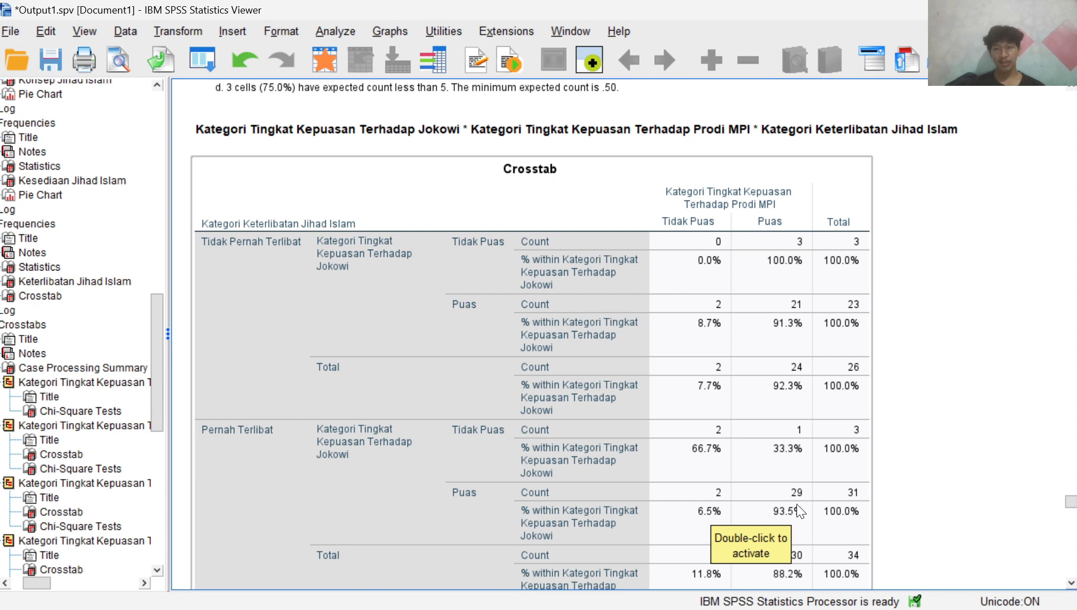
scroll(821, 510, "down", 3)
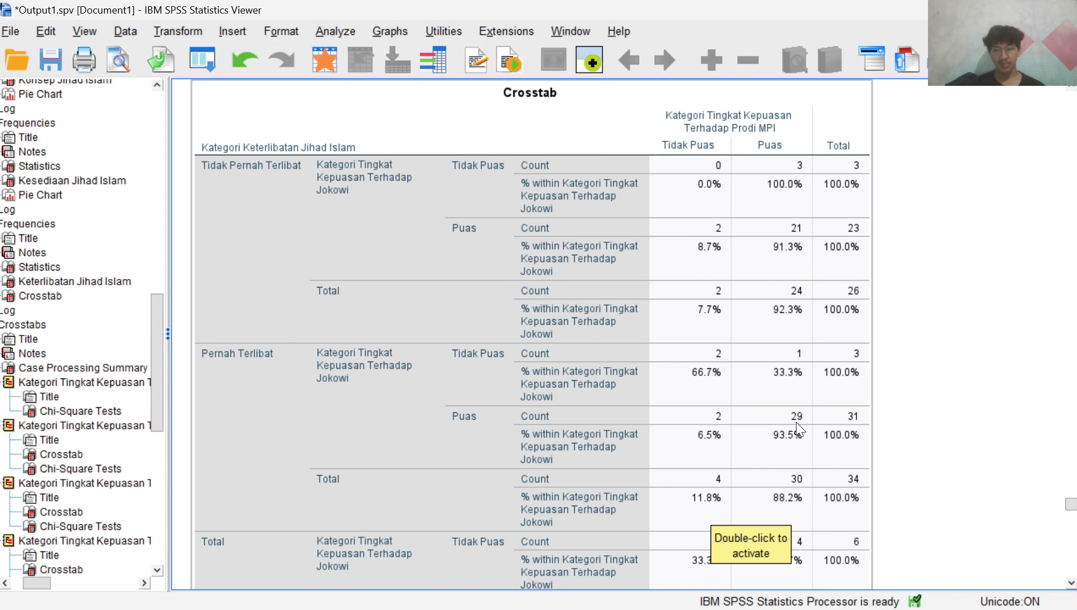
scroll(799, 431, "down", 15)
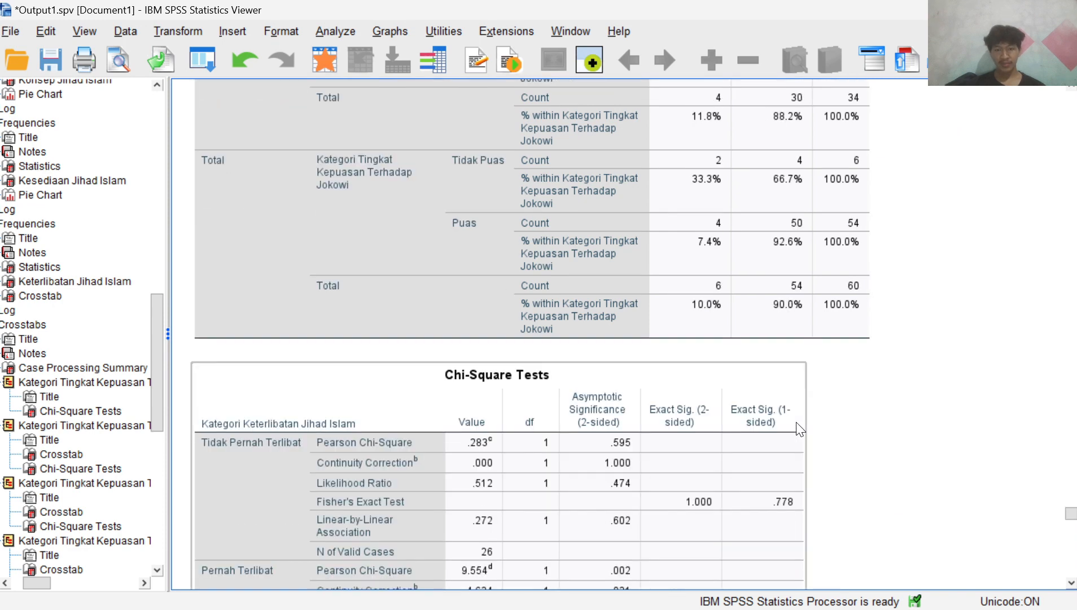
Review the chi-square tests for the Tidak Pernah Terlibat, Pernah Terlibat and Total groups of the Kategori Keterlibatan Jihad Islam layer.
scroll(799, 430, "down", 9)
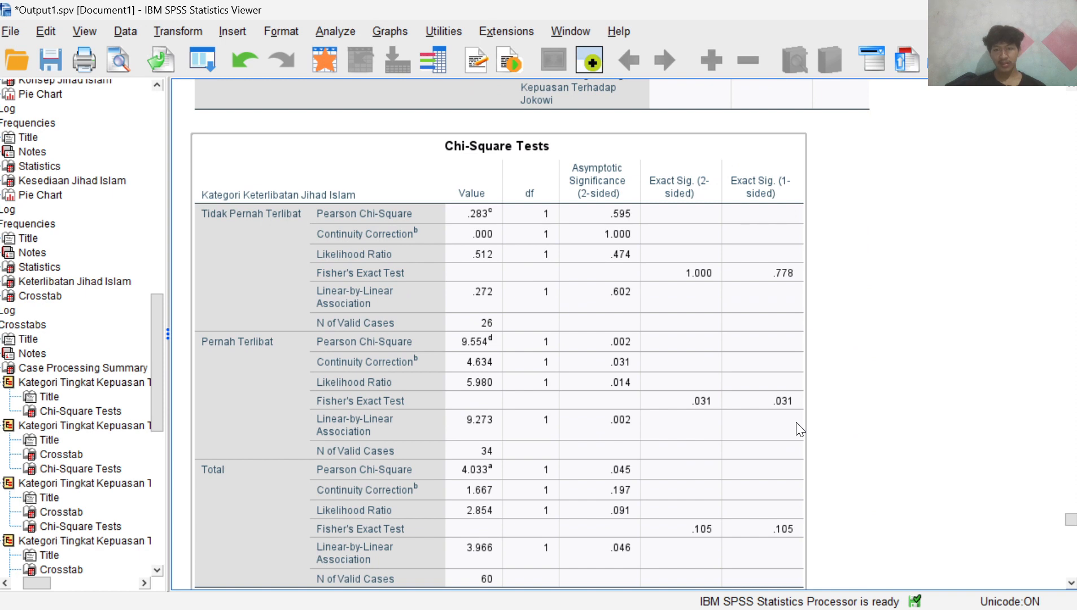
left_click(848, 433)
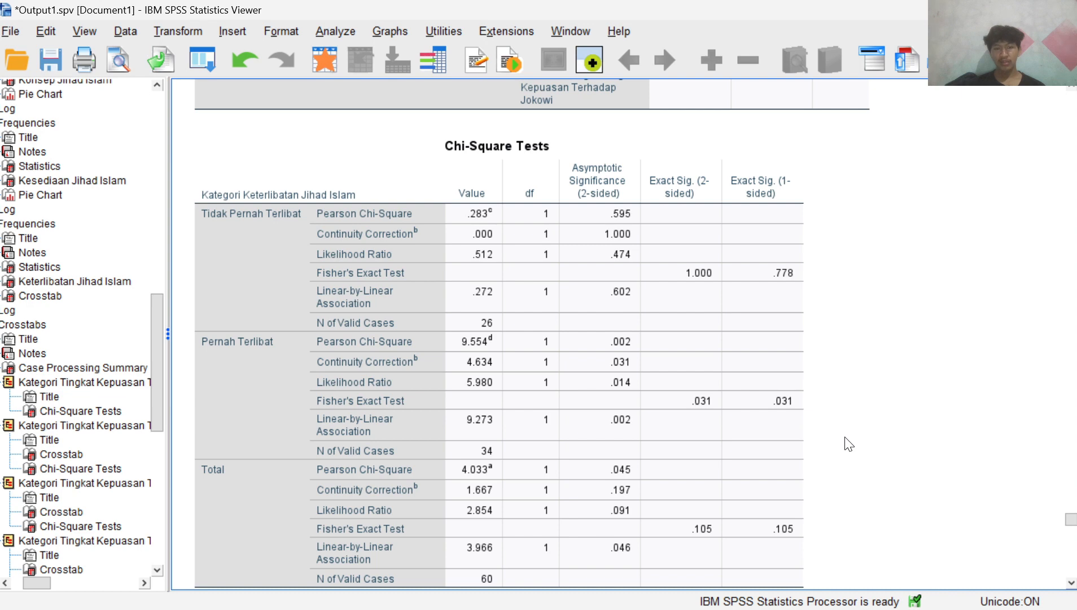
left_click(746, 358)
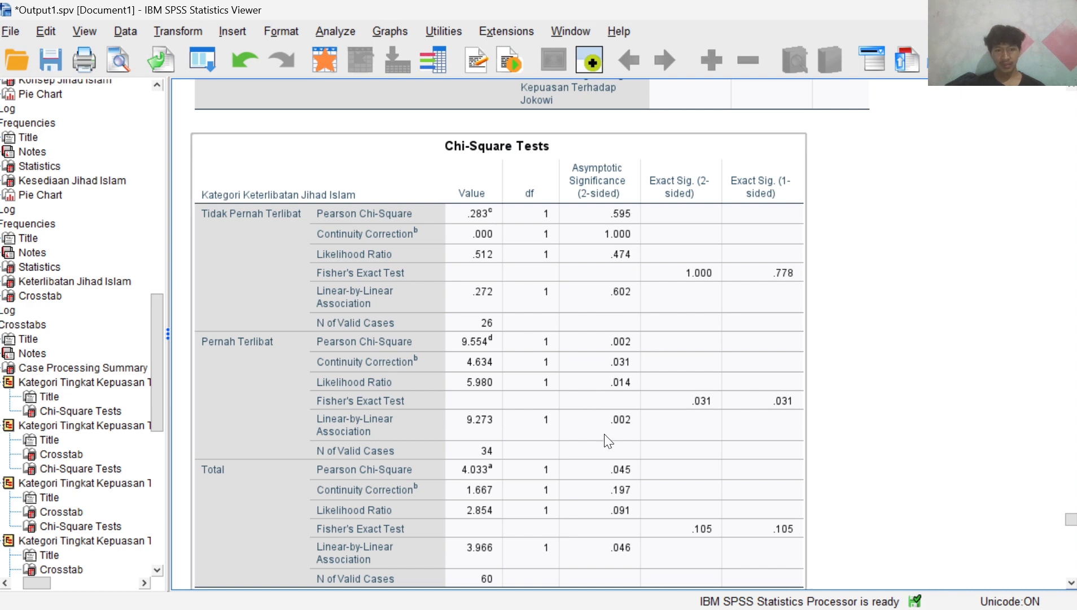
left_click(815, 434)
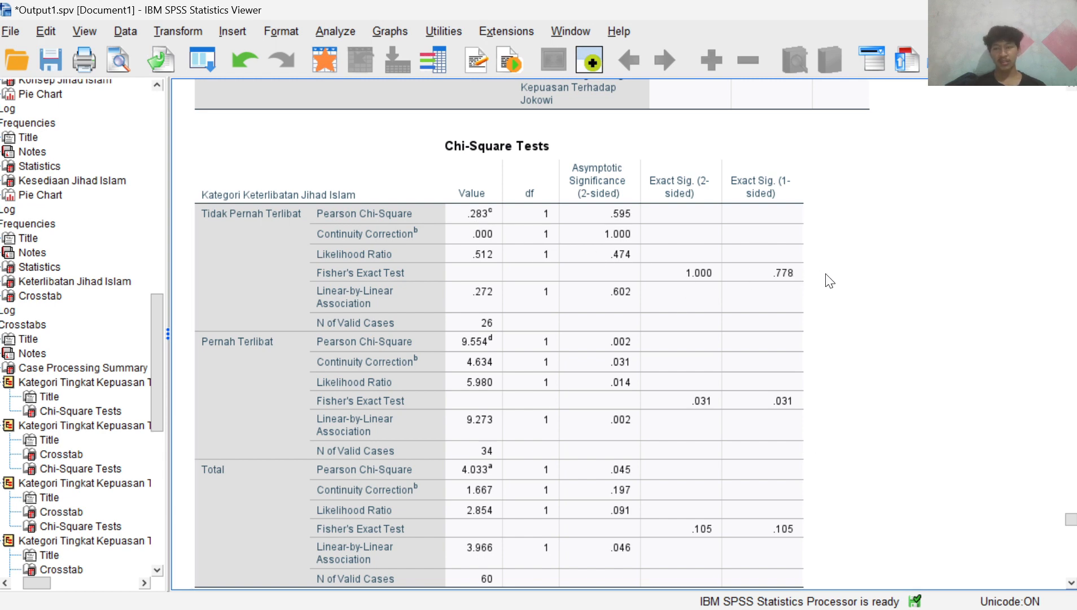
Review the Pearson correlations of satisfaction with Jokowi against Penegakan Sharia Islam and Konsep Negara Ideal.
scroll(827, 279, "down", 5)
scroll(828, 279, "down", 4)
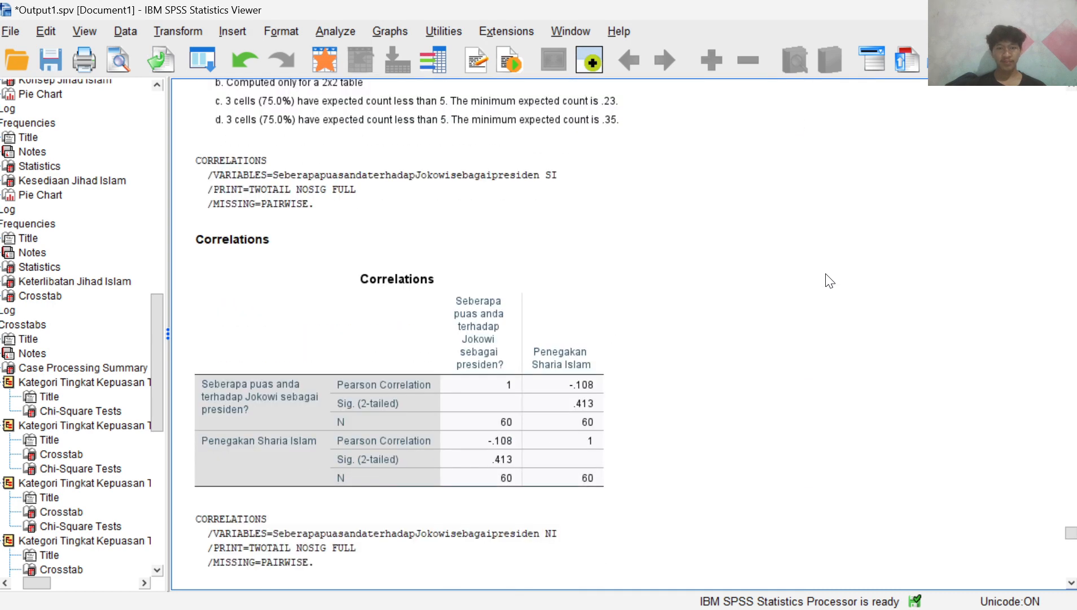
scroll(829, 280, "down", 1)
left_click(598, 359)
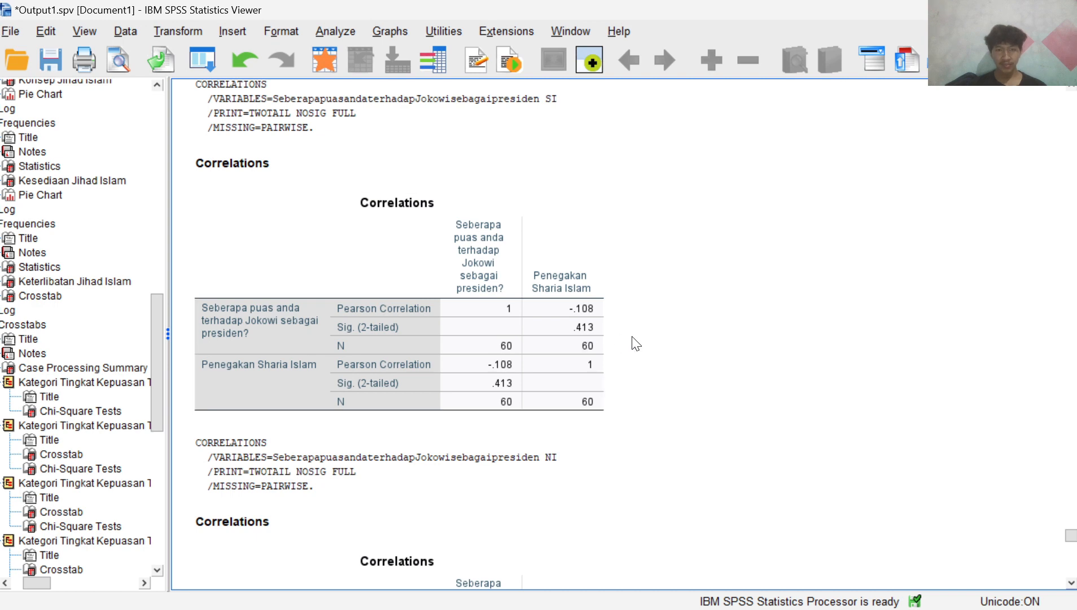
scroll(636, 342, "down", 3)
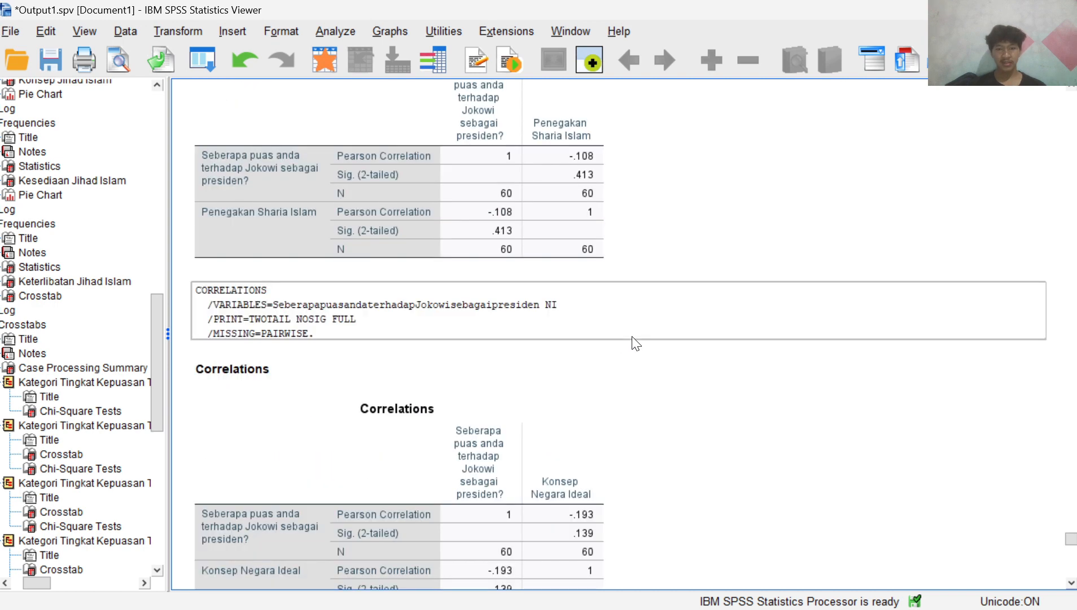
scroll(636, 343, "down", 3)
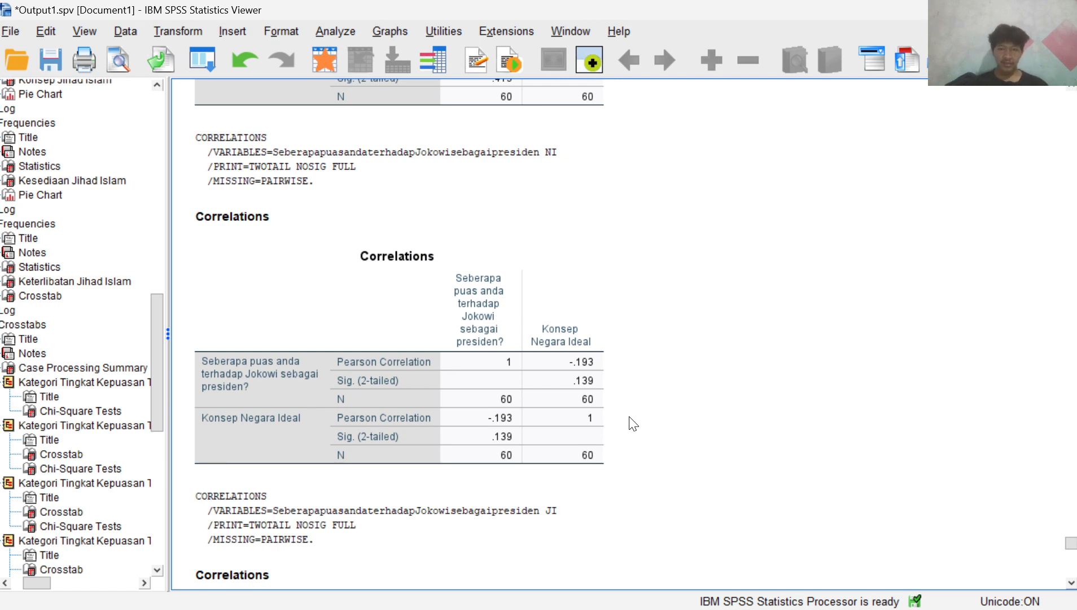
Examine the Pearson correlation and two-tailed significance between satisfaction with Jokowi and Konsep Jihad Islam.
scroll(632, 424, "down", 5)
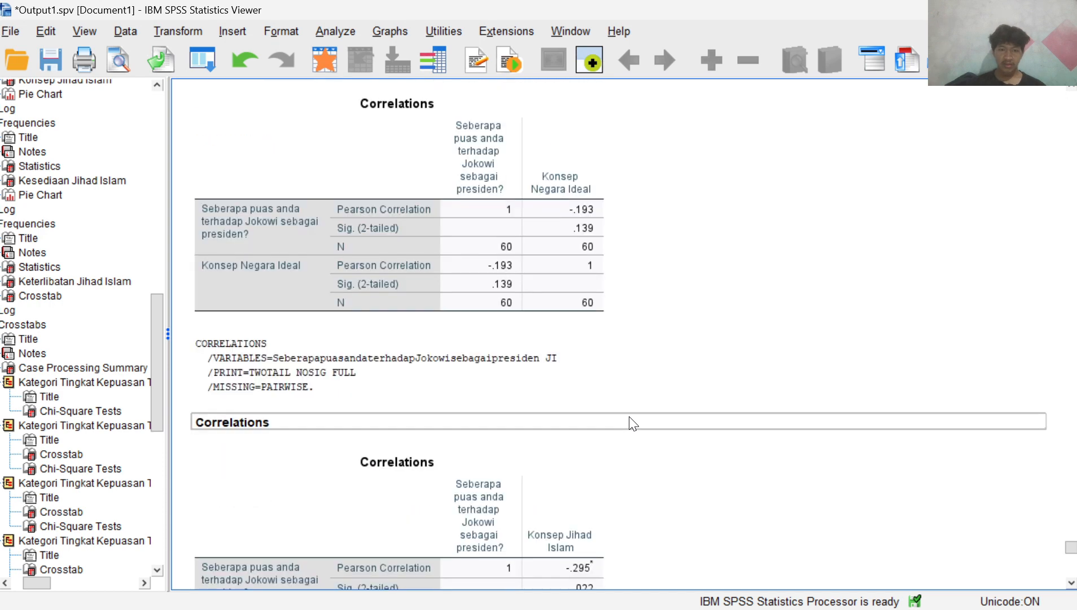
scroll(633, 424, "down", 5)
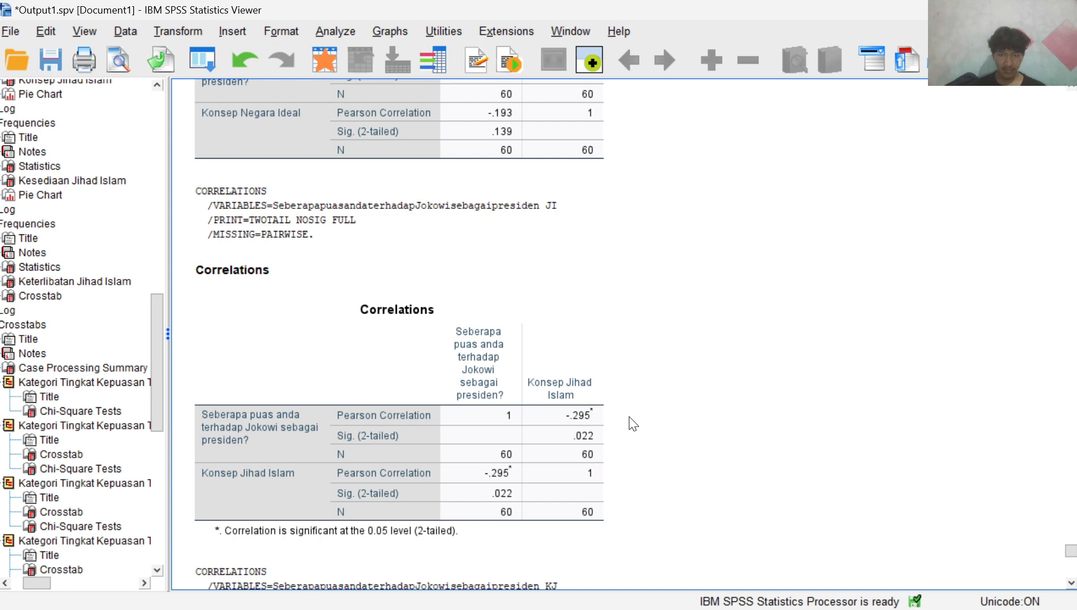
left_click(561, 433)
left_click(638, 433)
Examine the Pearson correlation and two-tailed significance between satisfaction with Jokowi and Kesediaan Jihad Islam.
scroll(654, 415, "down", 5)
scroll(654, 415, "down", 3)
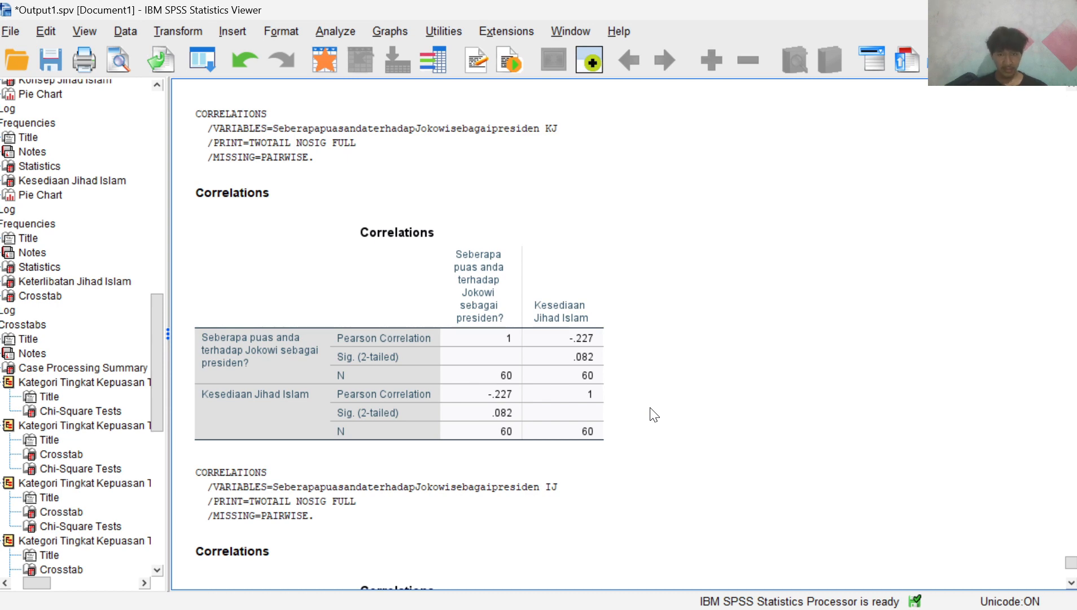
left_click(577, 365)
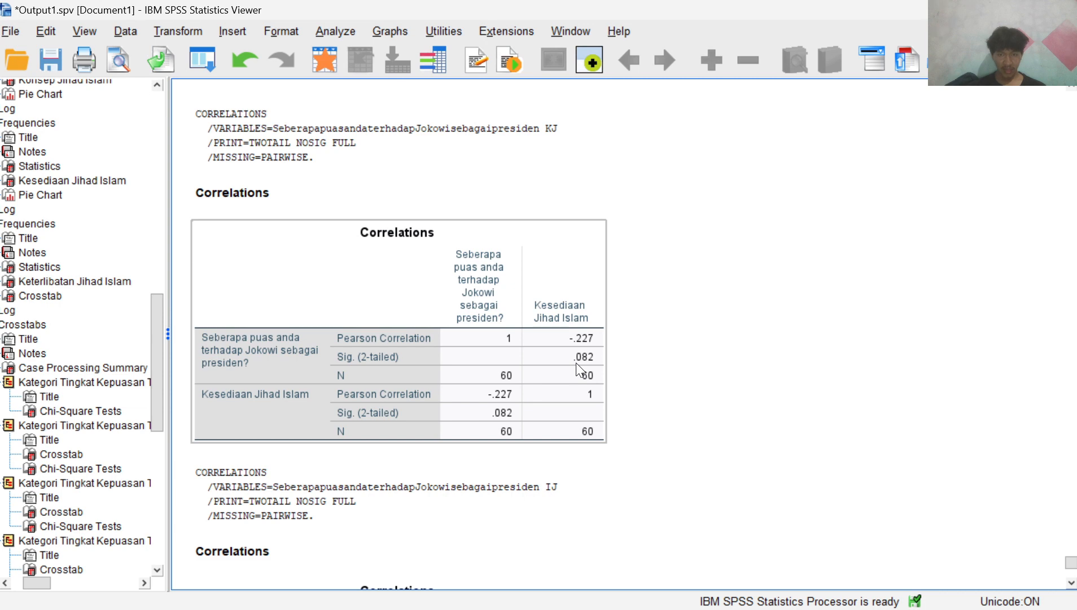
left_click(660, 381)
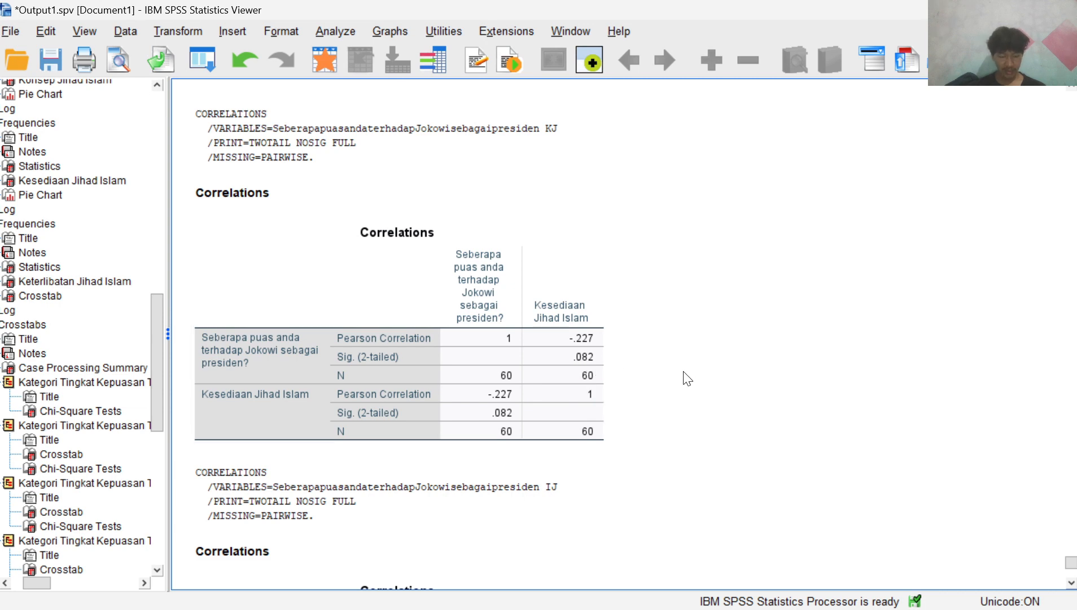
Examine the correlation table for satisfaction with Jokowi and Keterlibatan Jihad Islam, through to the end of the output.
scroll(688, 377, "down", 5)
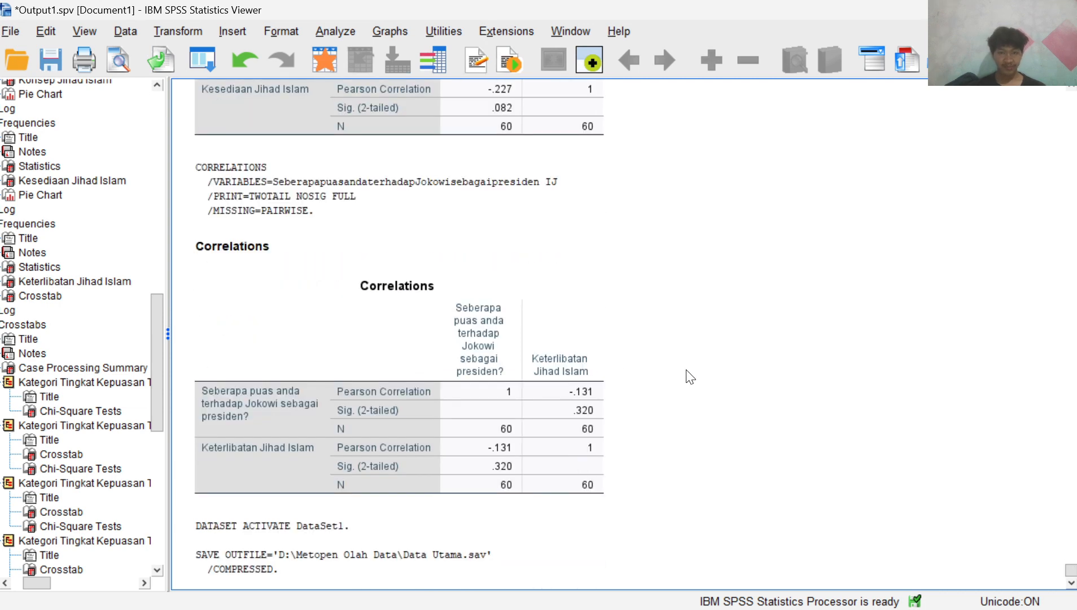
scroll(688, 377, "down", 1)
left_click(406, 340)
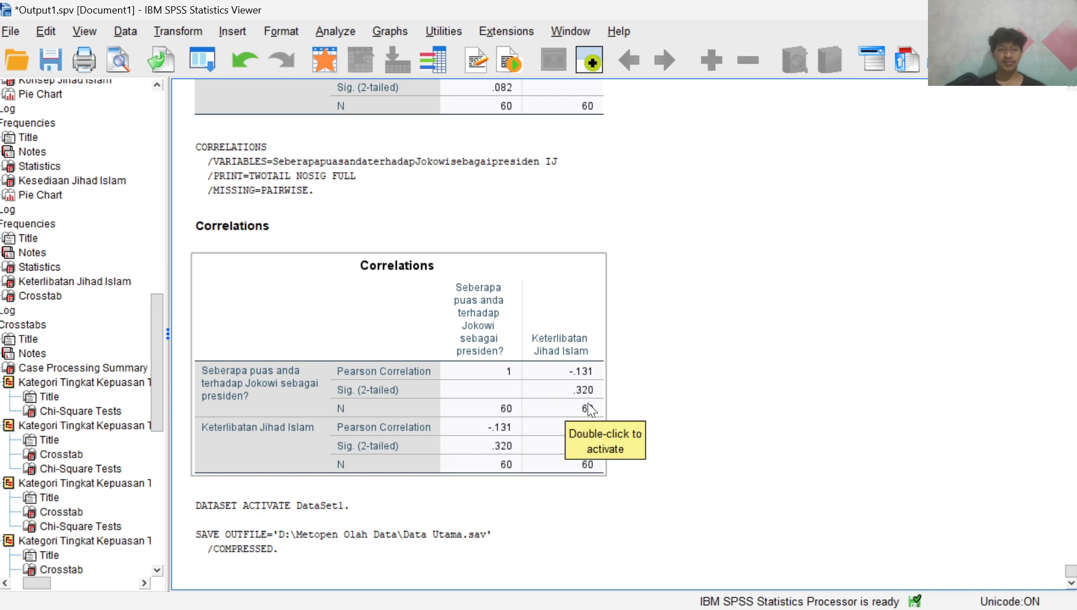
left_click(655, 431)
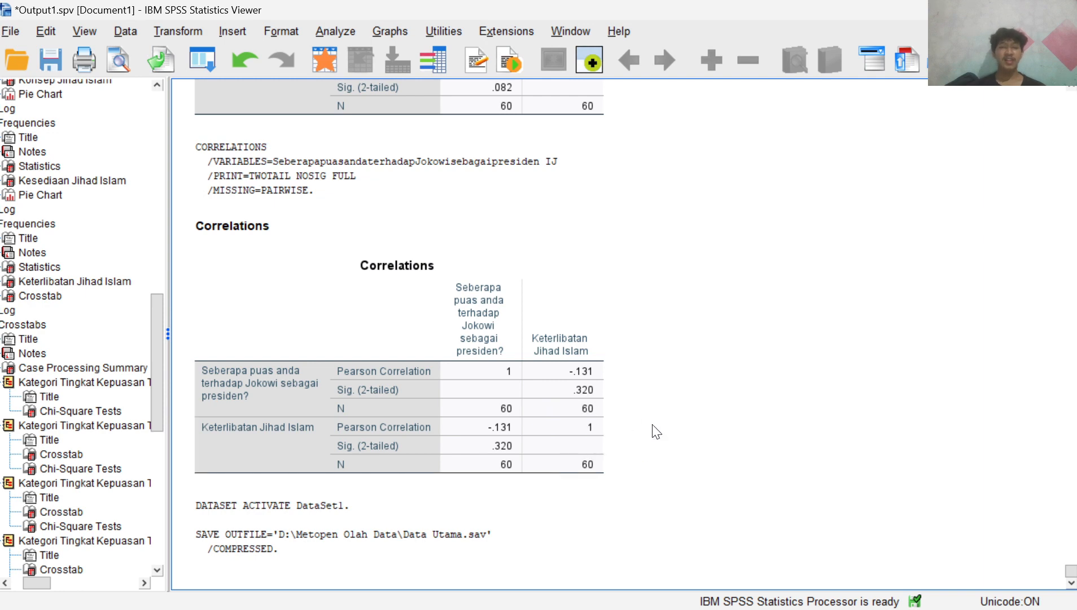
left_click(724, 526)
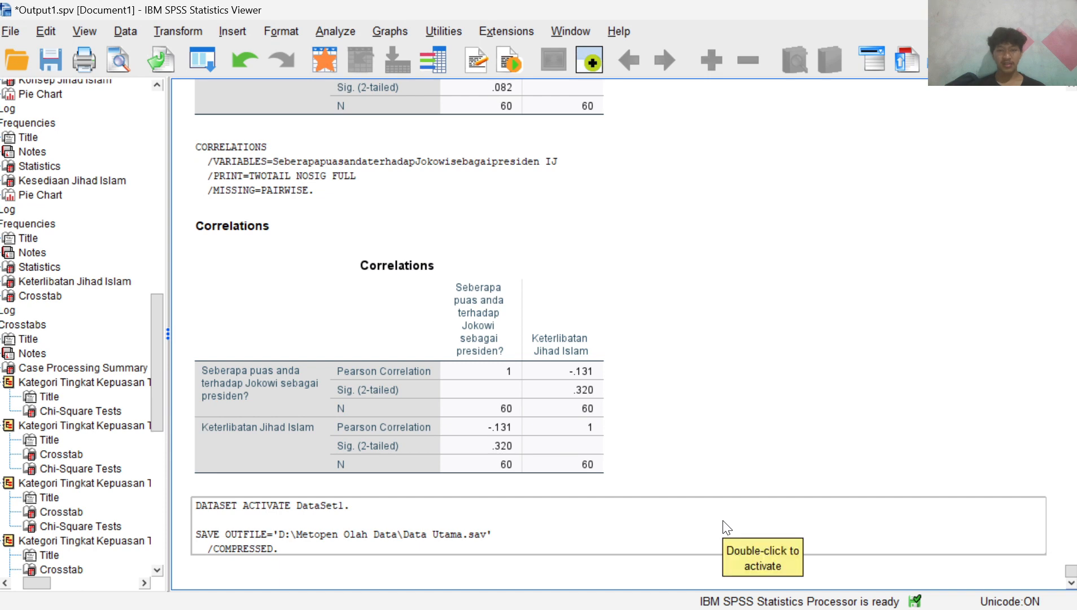